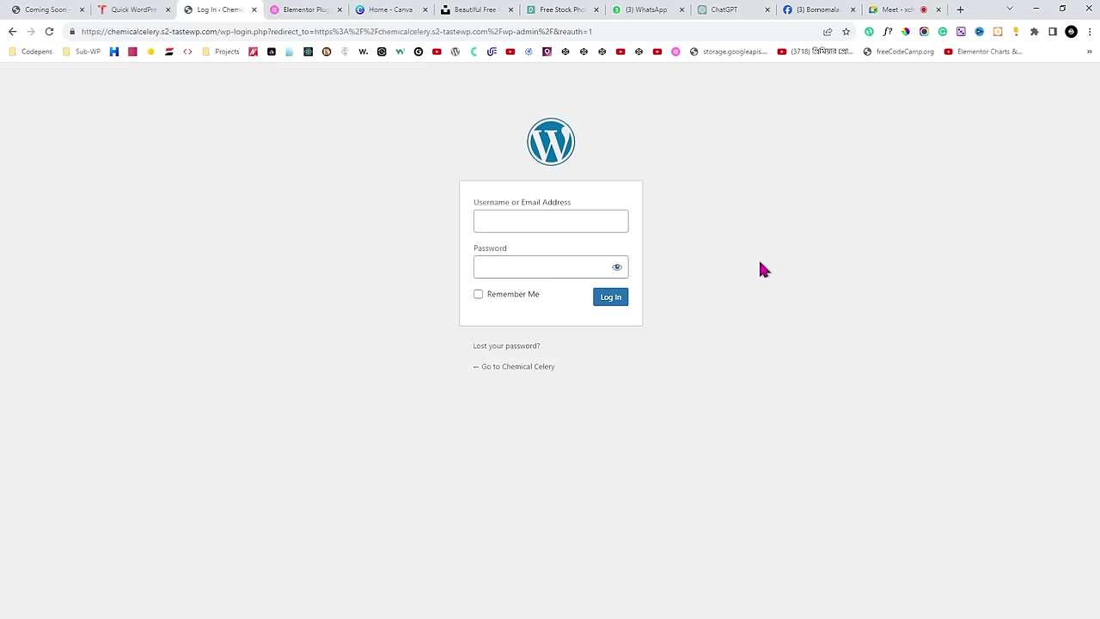
# Enter 'admin' as the username on the WordPress login form.
pyautogui.click(520, 220)
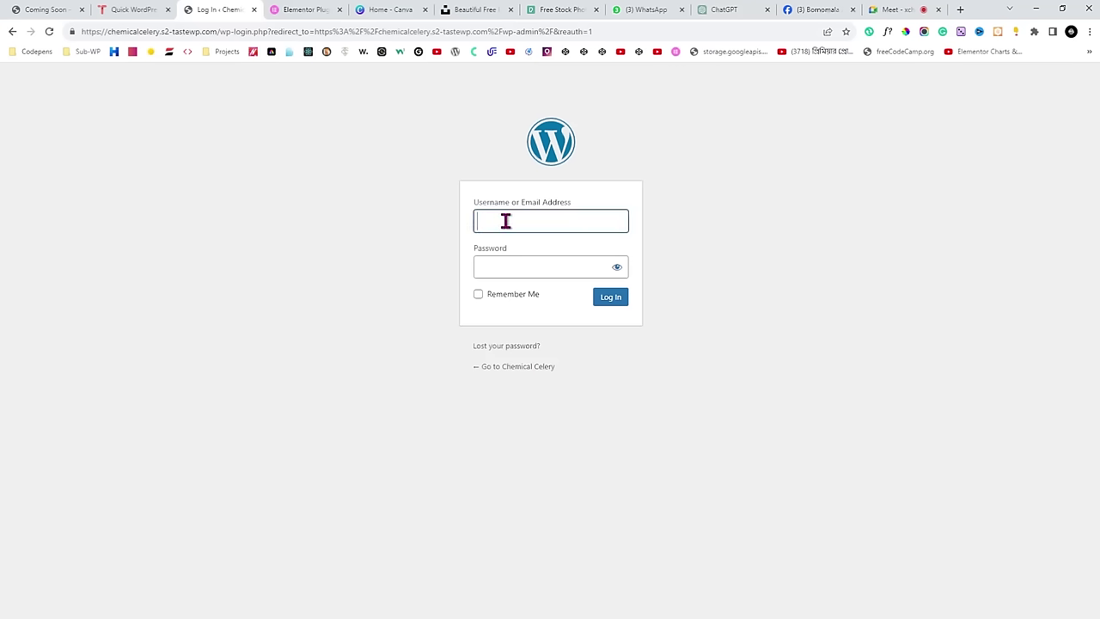
pyautogui.click(745, 215)
pyautogui.click(529, 220)
pyautogui.write('admin')
pyautogui.click(461, 237)
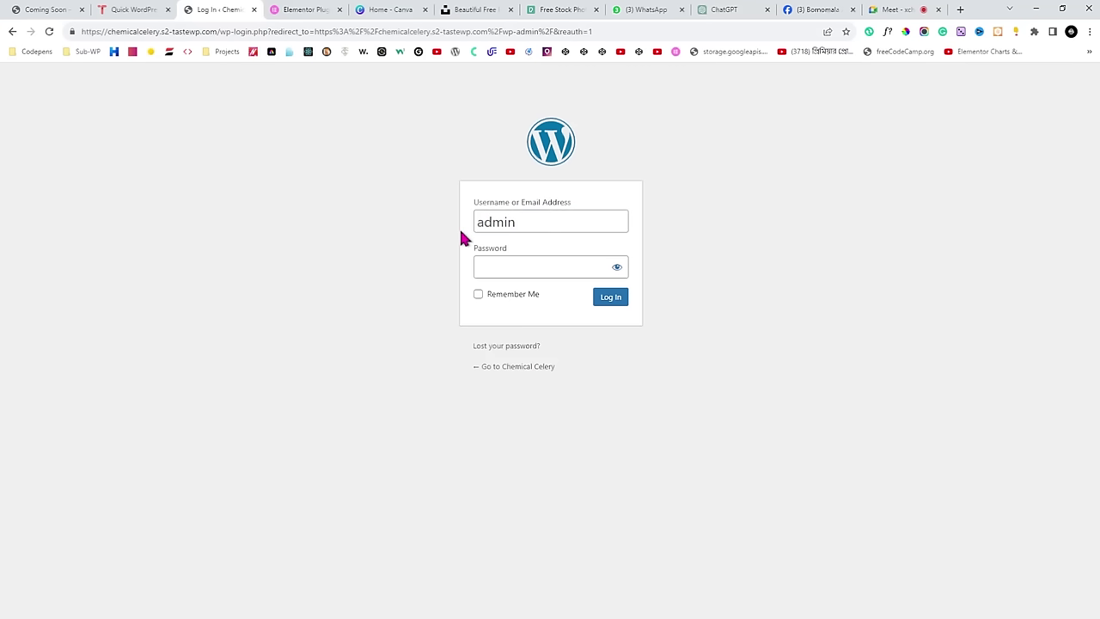
# Paste the site password, reveal it to verify, and log in.
pyautogui.click(533, 267)
pyautogui.click(916, 292)
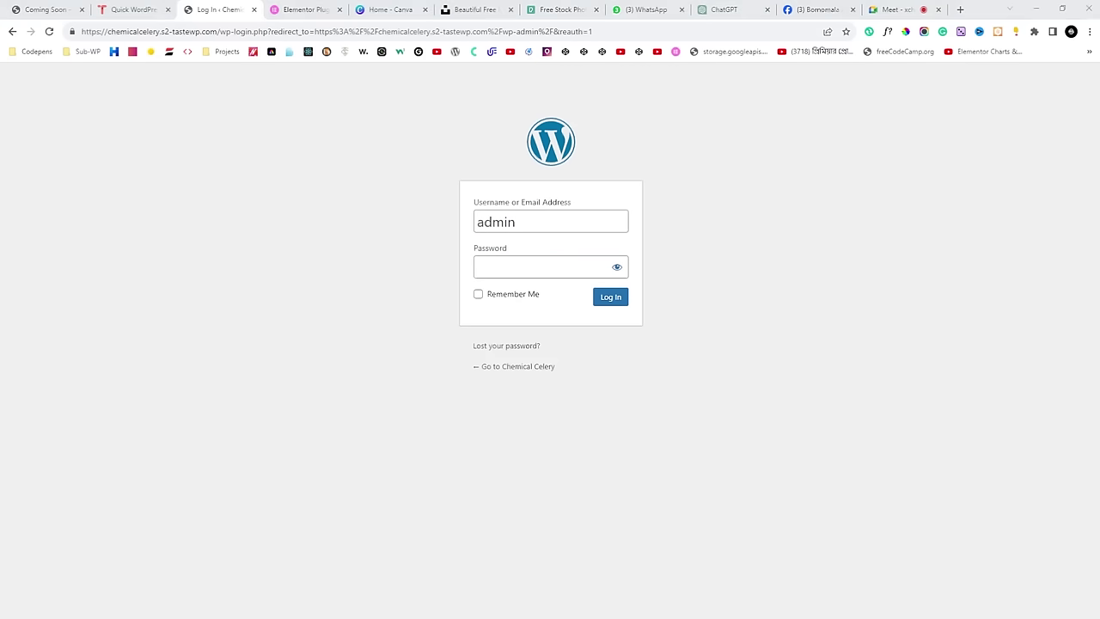
pyautogui.click(543, 268)
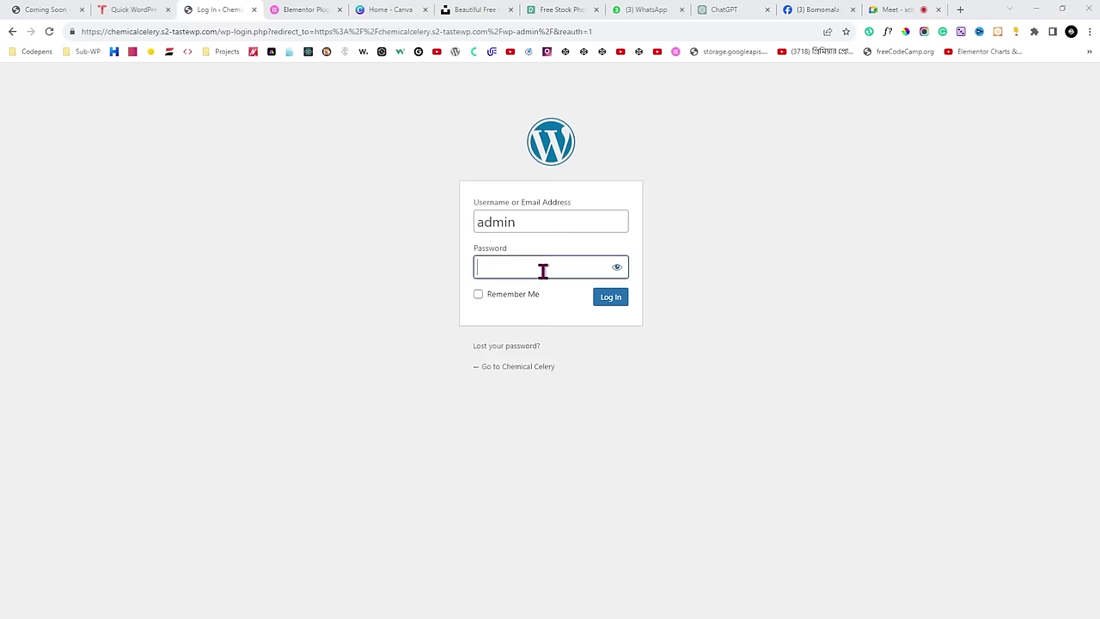
pyautogui.hotkey('ctrl', 'v')
pyautogui.click(616, 268)
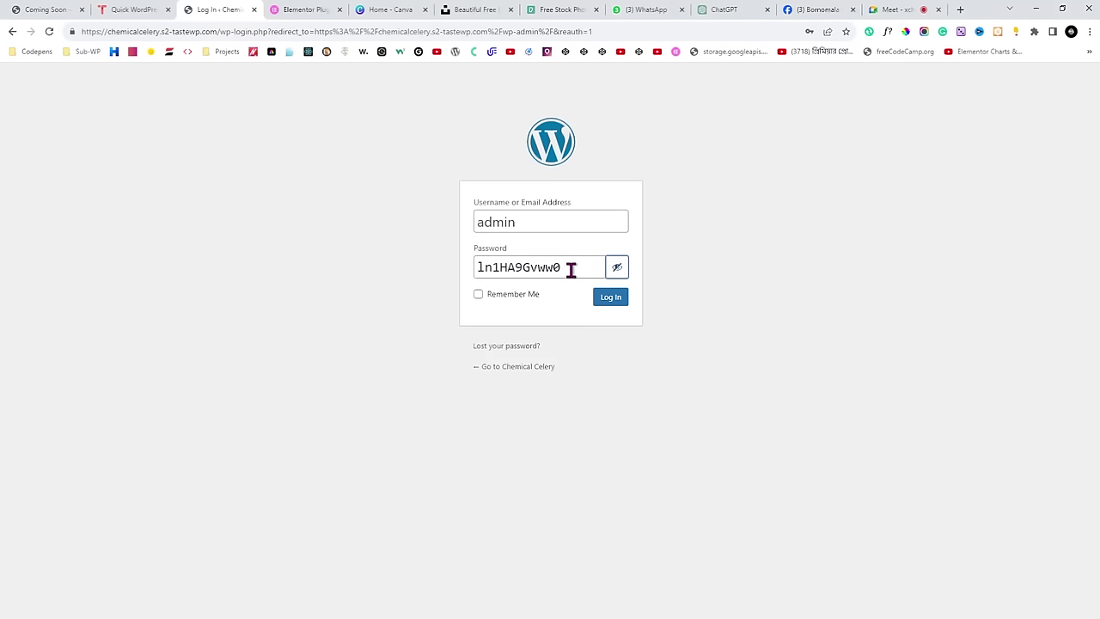
pyautogui.doubleClick(570, 268)
pyautogui.click(429, 263)
pyautogui.click(612, 299)
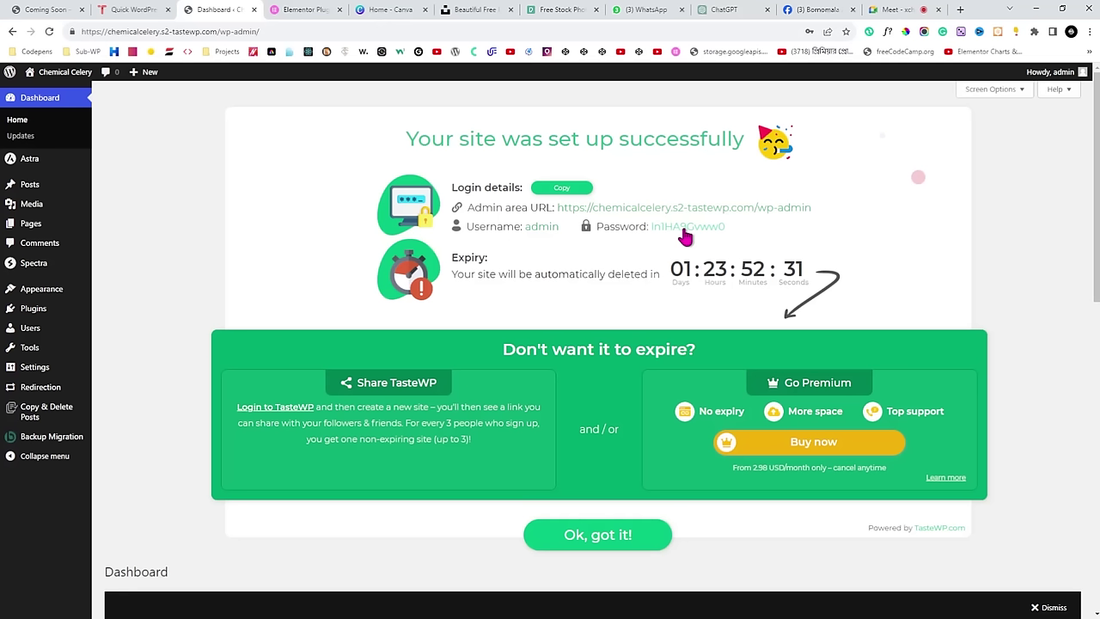
# Check the credentials on the TasteWP tab, then dismiss the setup notice with 'Ok, got it!'.
pyautogui.moveTo(466, 208); pyautogui.dragTo(546, 210)
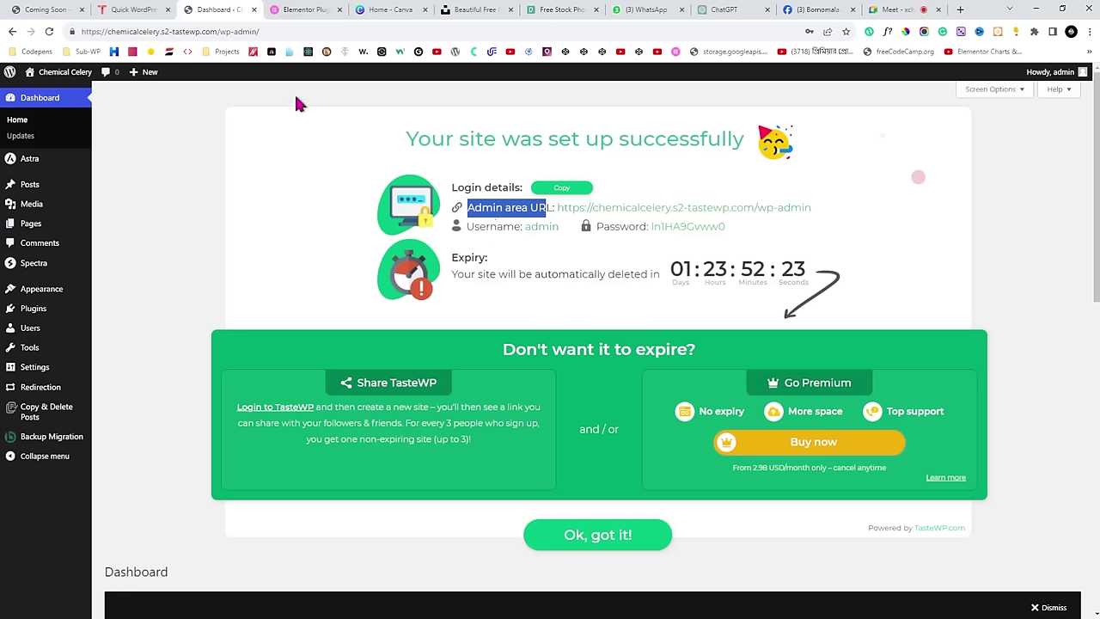
pyautogui.click(133, 9)
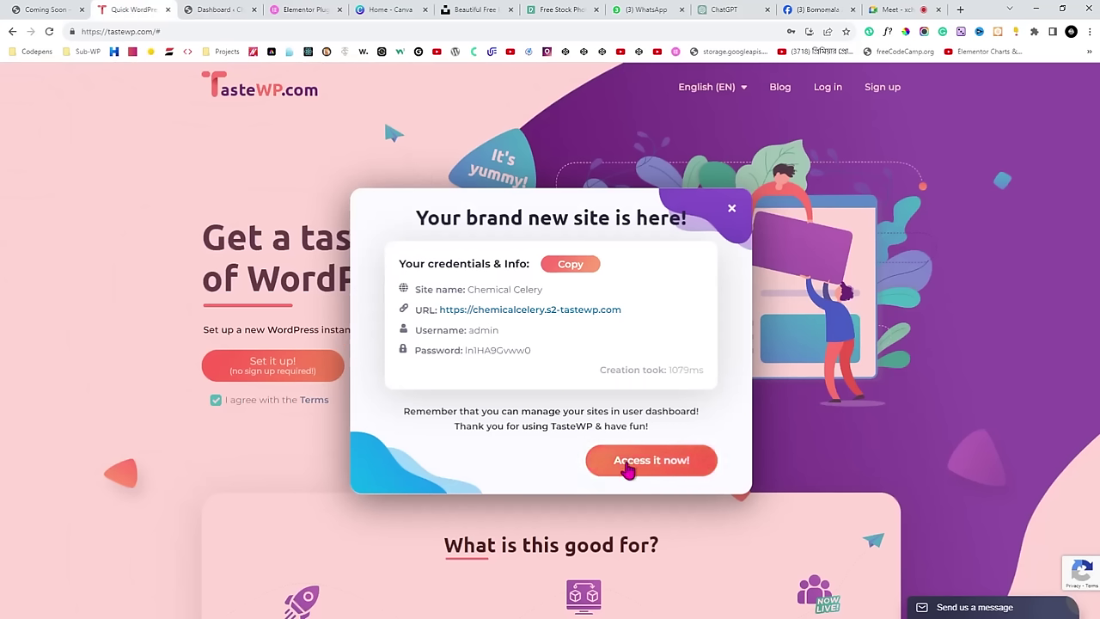
pyautogui.click(247, 9)
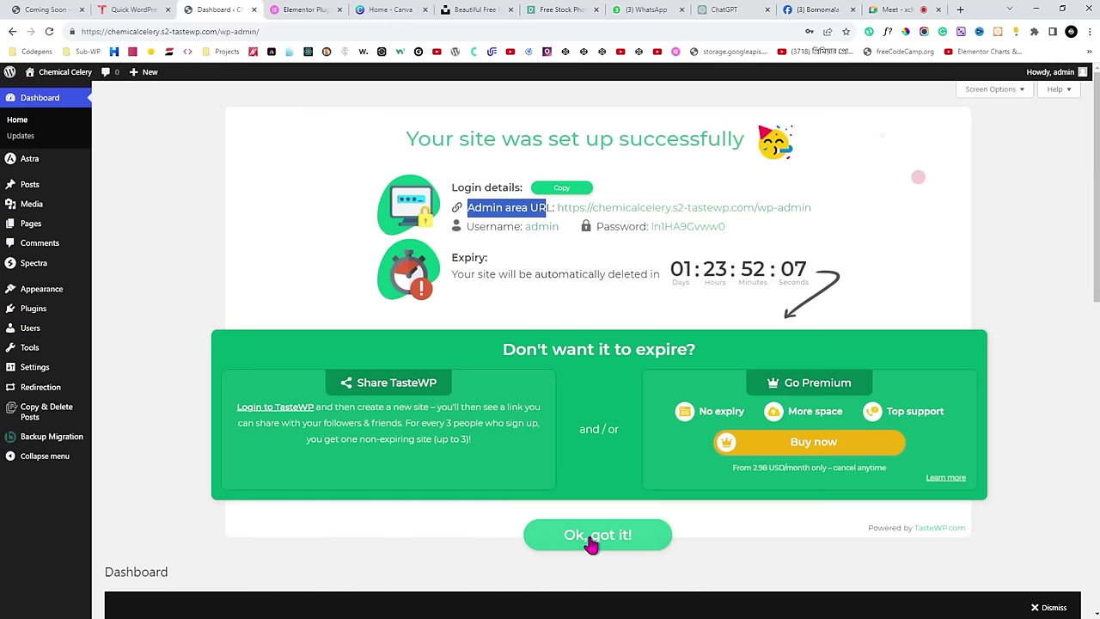
pyautogui.click(593, 537)
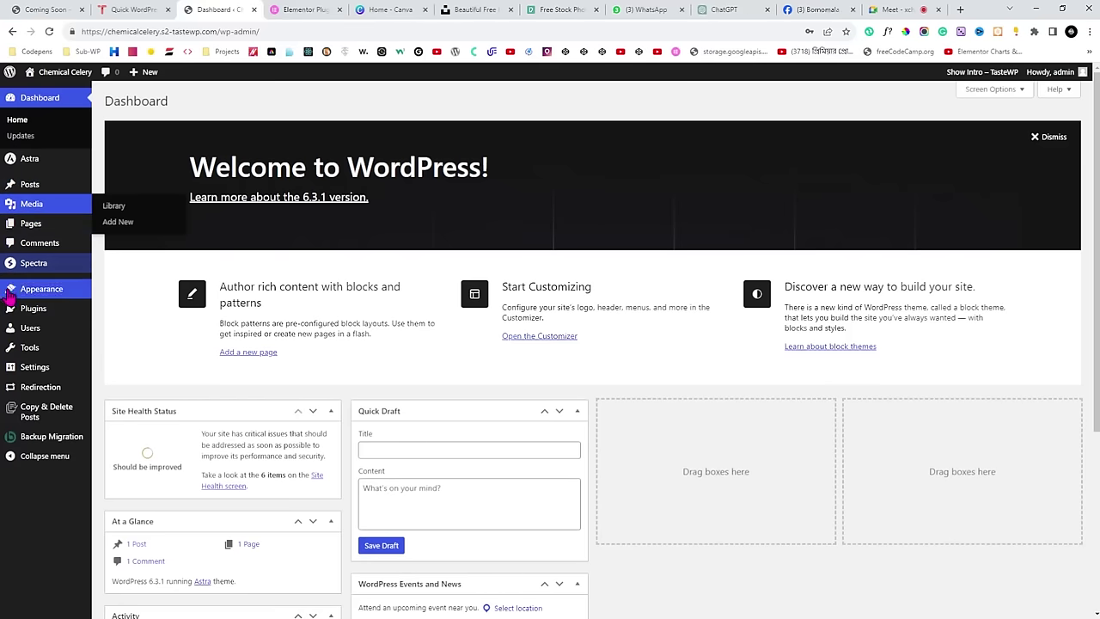
# Look over the Installed Plugins list, then return to the dashboard.
pyautogui.moveTo(22, 312)
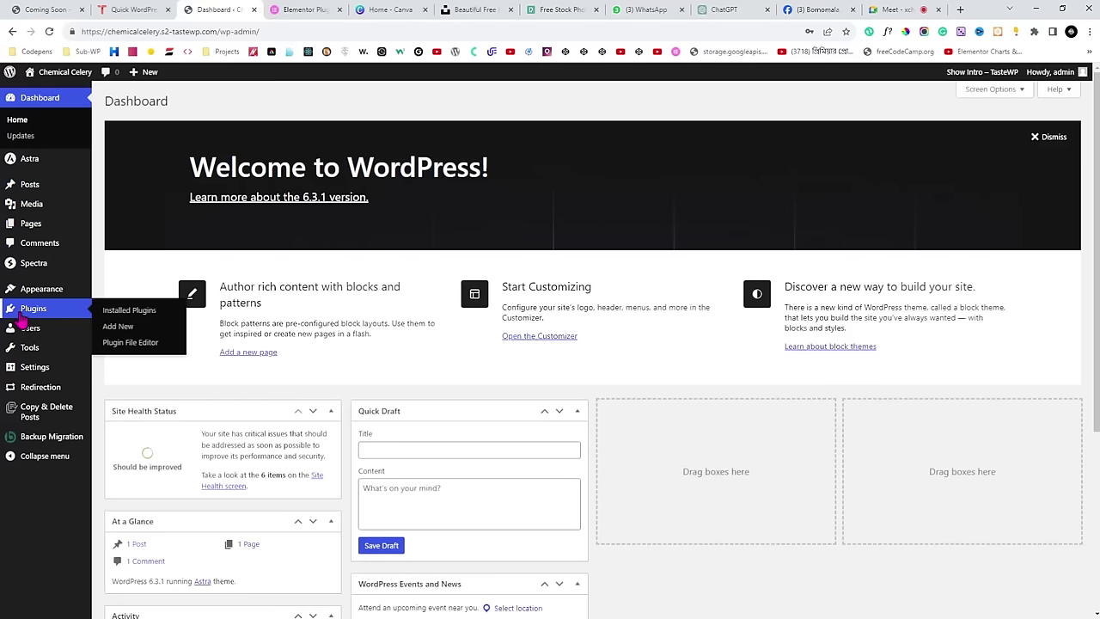
pyautogui.click(114, 315)
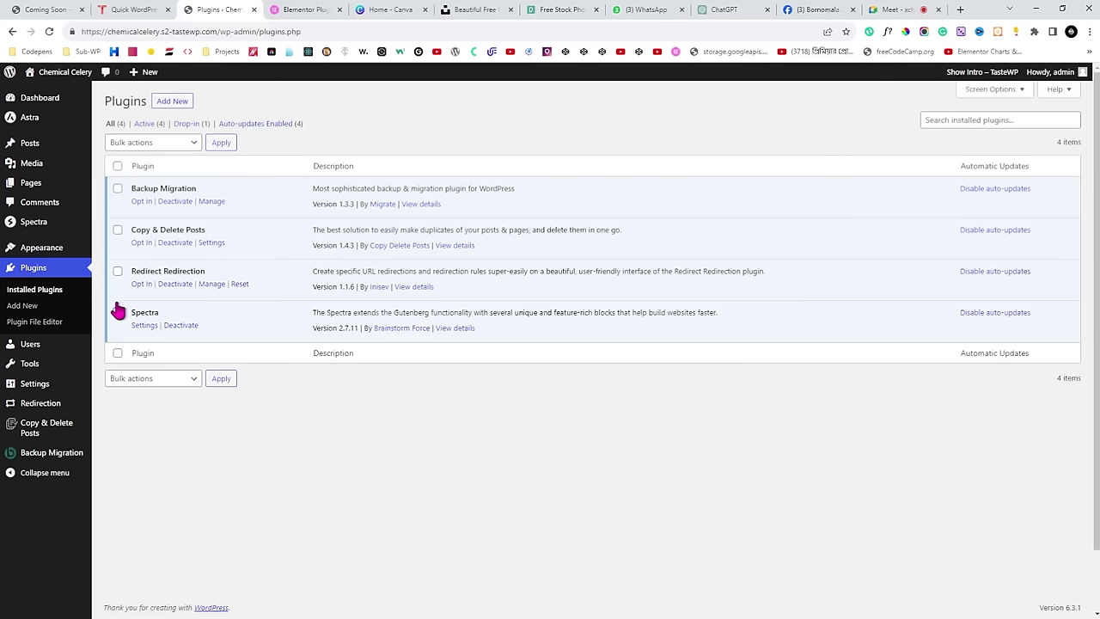
pyautogui.click(47, 101)
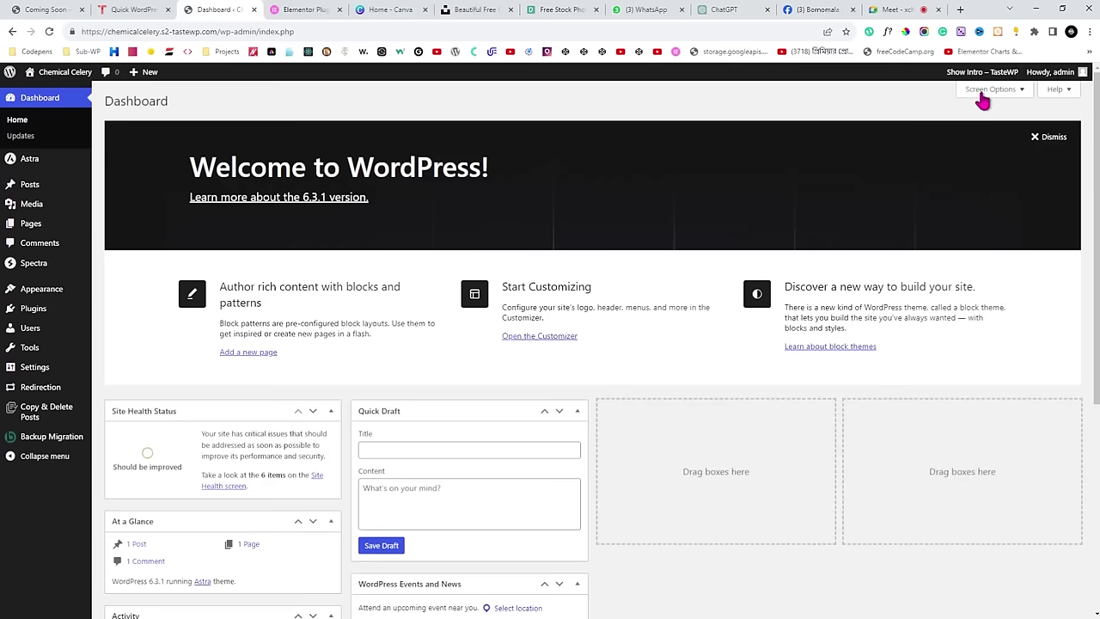
# Uncheck Welcome, Events and News, Quick Draft, Activity, At a Glance and Site Health in Screen Options.
pyautogui.click(985, 90)
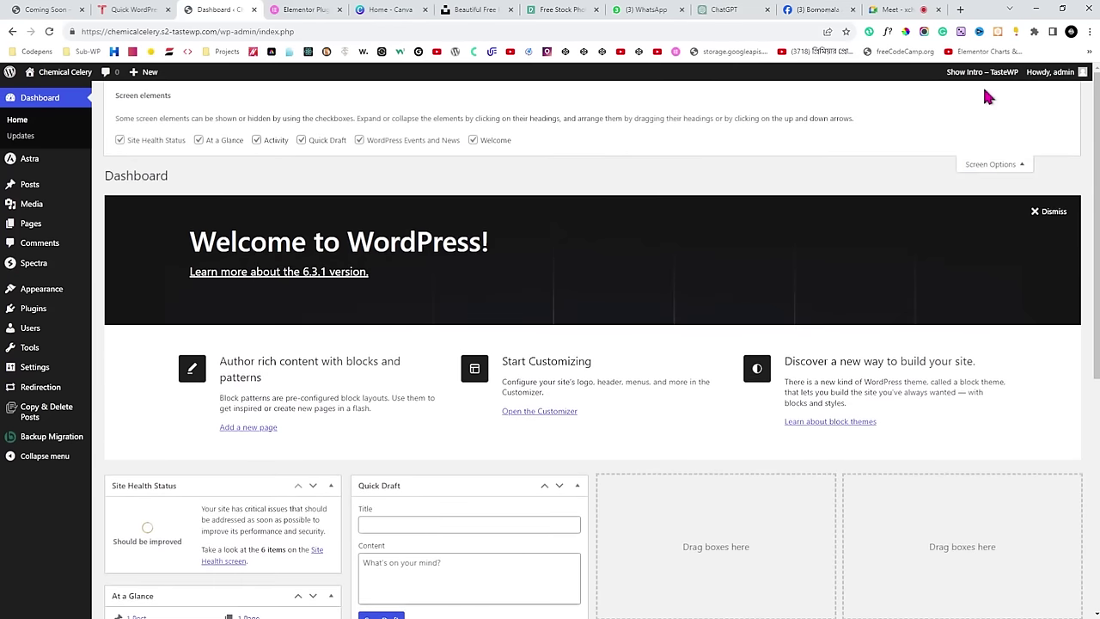
pyautogui.click(472, 139)
pyautogui.click(359, 139)
pyautogui.click(301, 139)
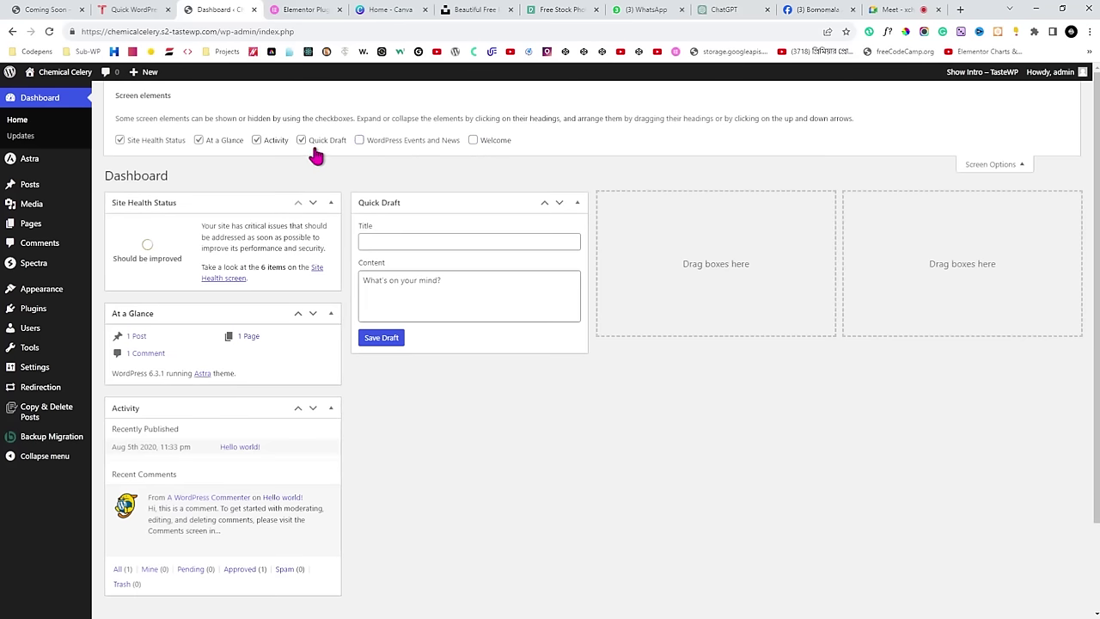
pyautogui.click(256, 139)
pyautogui.click(198, 139)
pyautogui.click(156, 140)
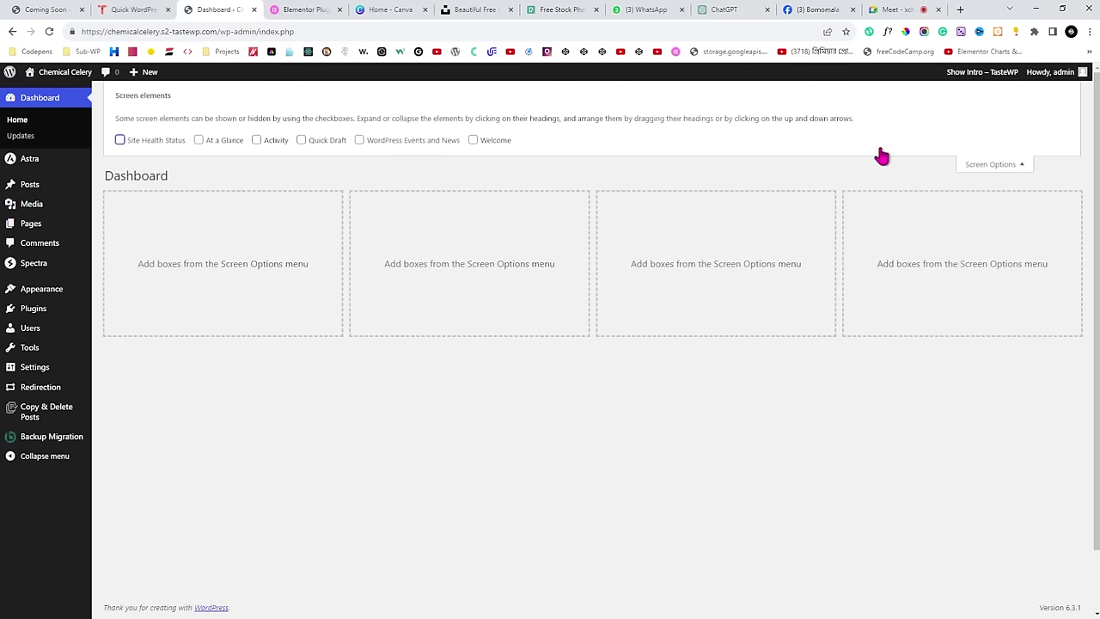
pyautogui.click(994, 166)
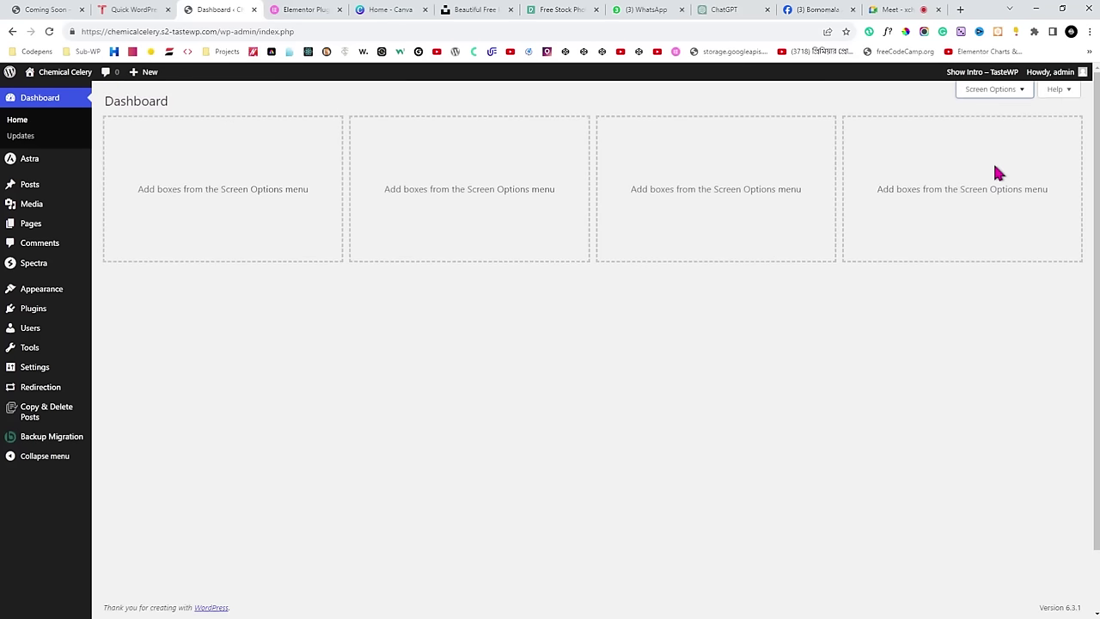
# Bulk-deactivate Backup Migration, Copy & Delete Posts, Redirect Redirection and Spectra.
pyautogui.moveTo(39, 311)
pyautogui.click(129, 316)
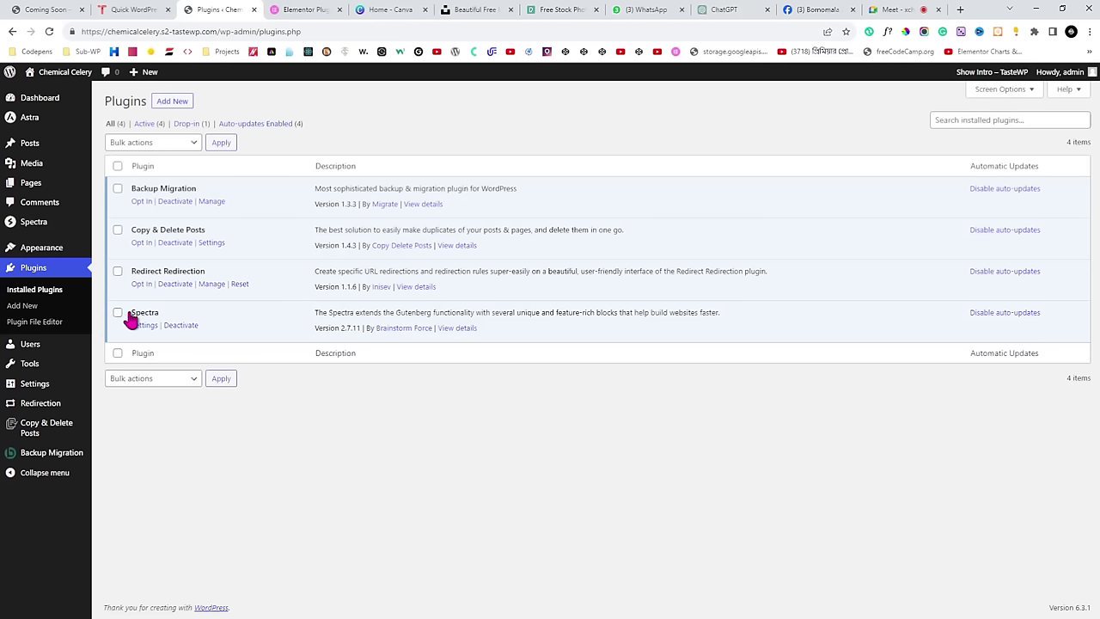
pyautogui.click(118, 189)
pyautogui.click(118, 230)
pyautogui.click(117, 271)
pyautogui.click(118, 313)
pyautogui.click(177, 147)
pyautogui.click(129, 142)
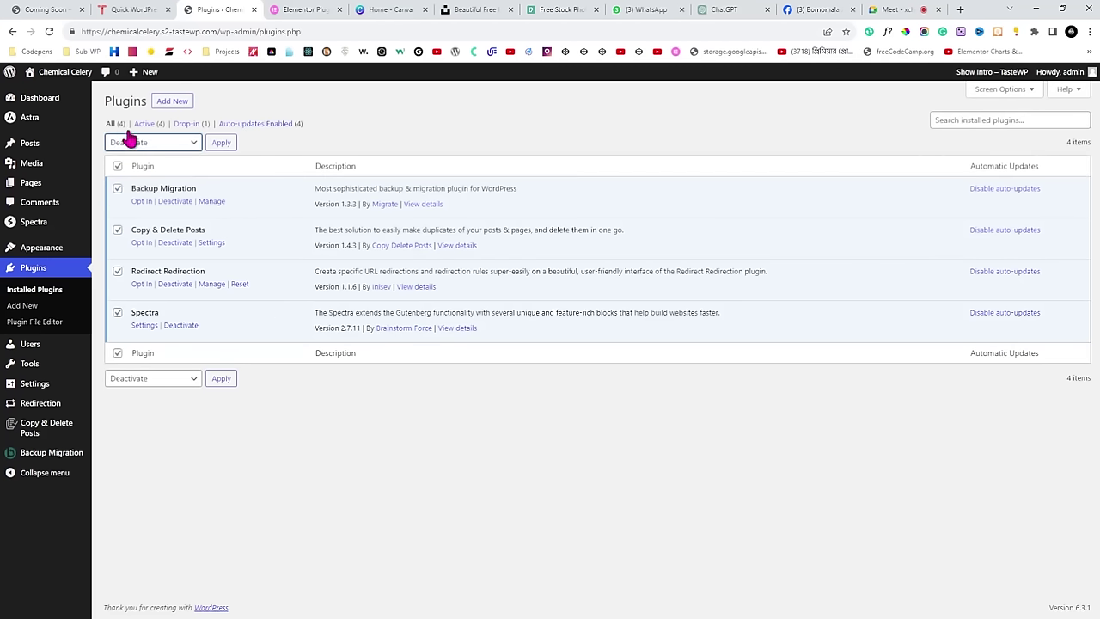
pyautogui.click(221, 143)
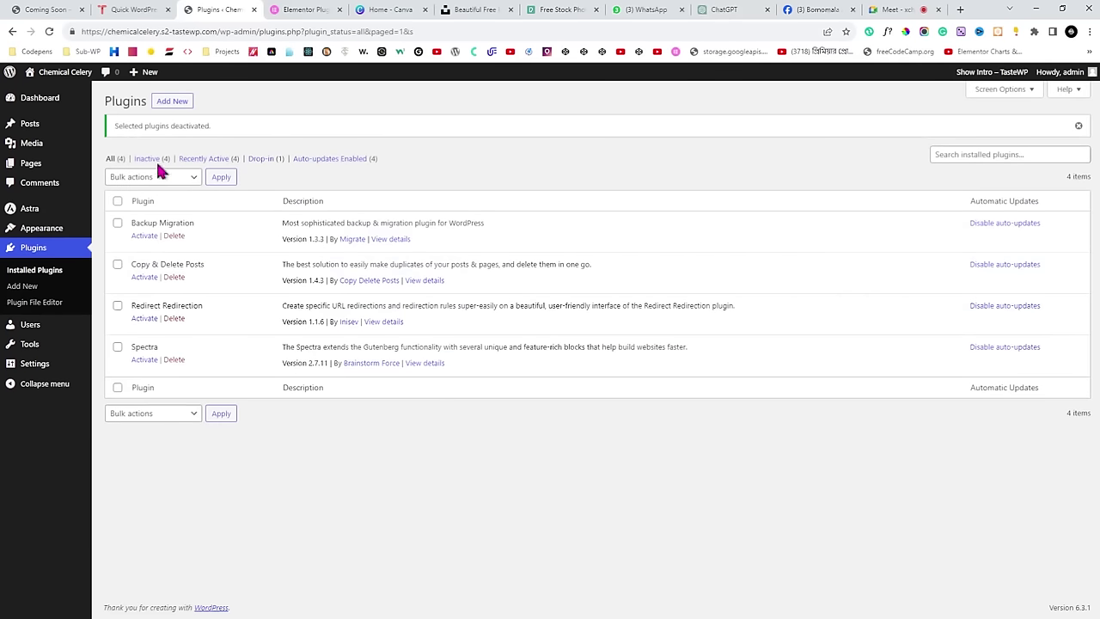
# Bulk-delete all four deactivated plugins, confirm removal of their data, and refresh the list.
pyautogui.click(137, 178)
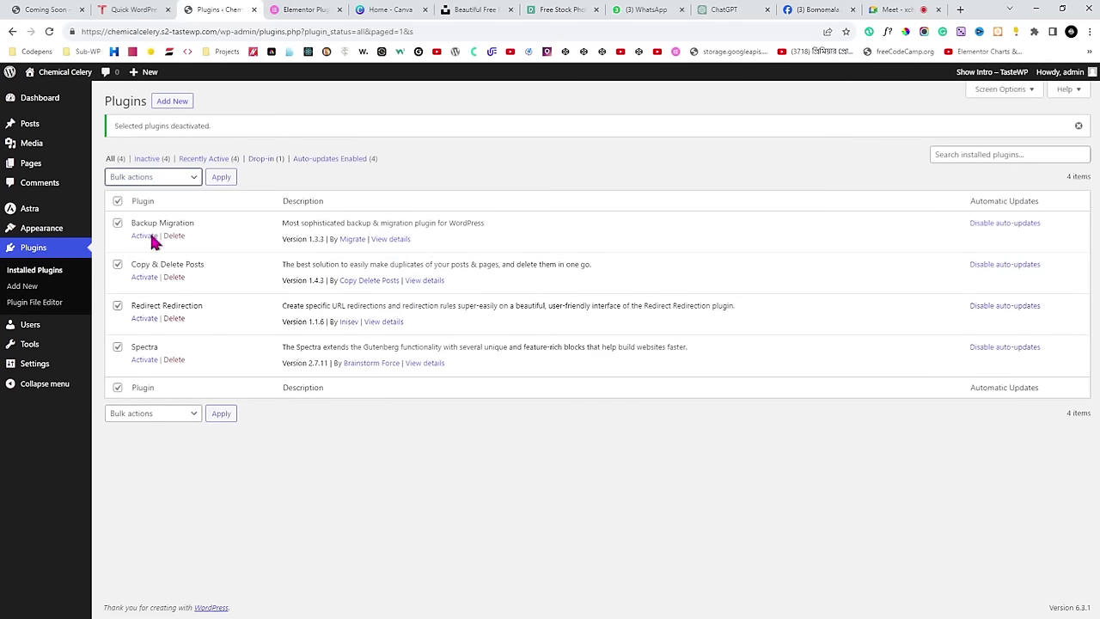
pyautogui.click(150, 237)
pyautogui.click(221, 177)
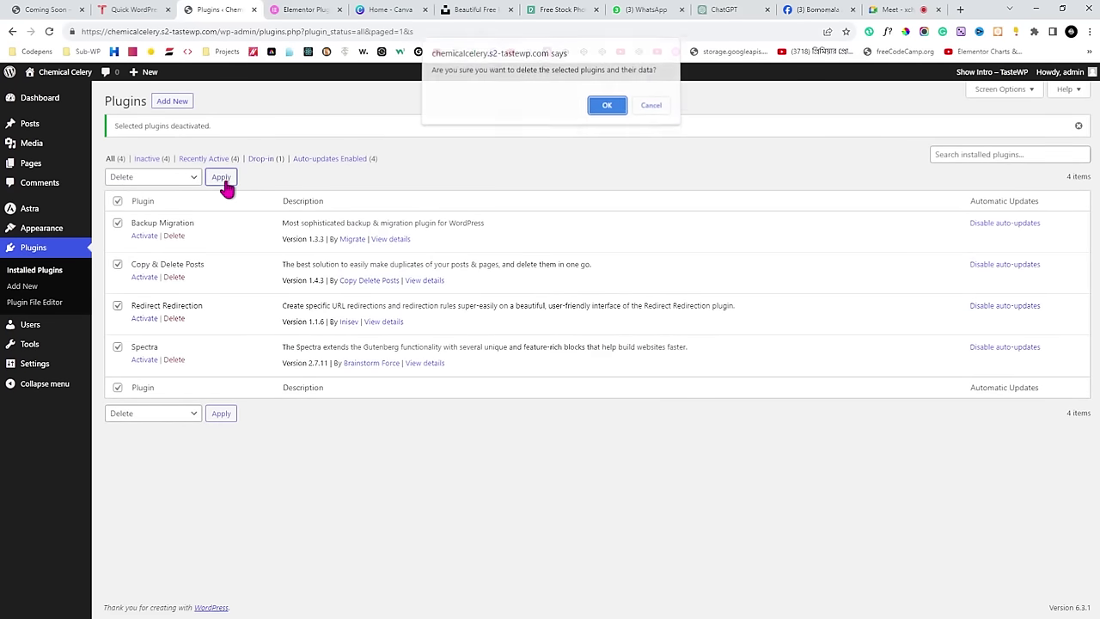
pyautogui.click(607, 107)
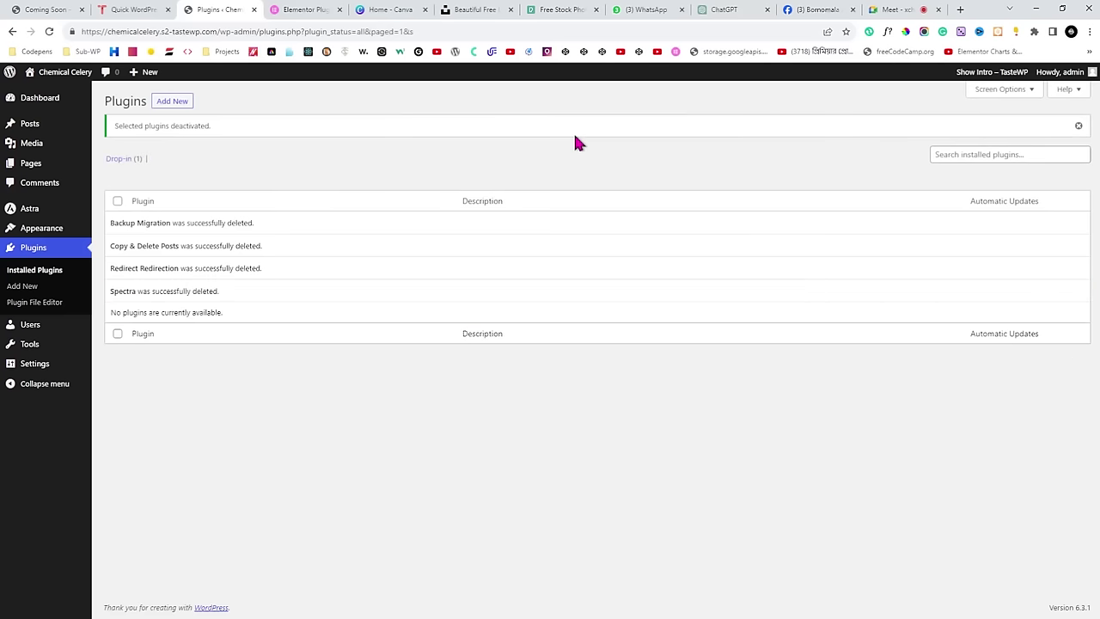
pyautogui.click(49, 31)
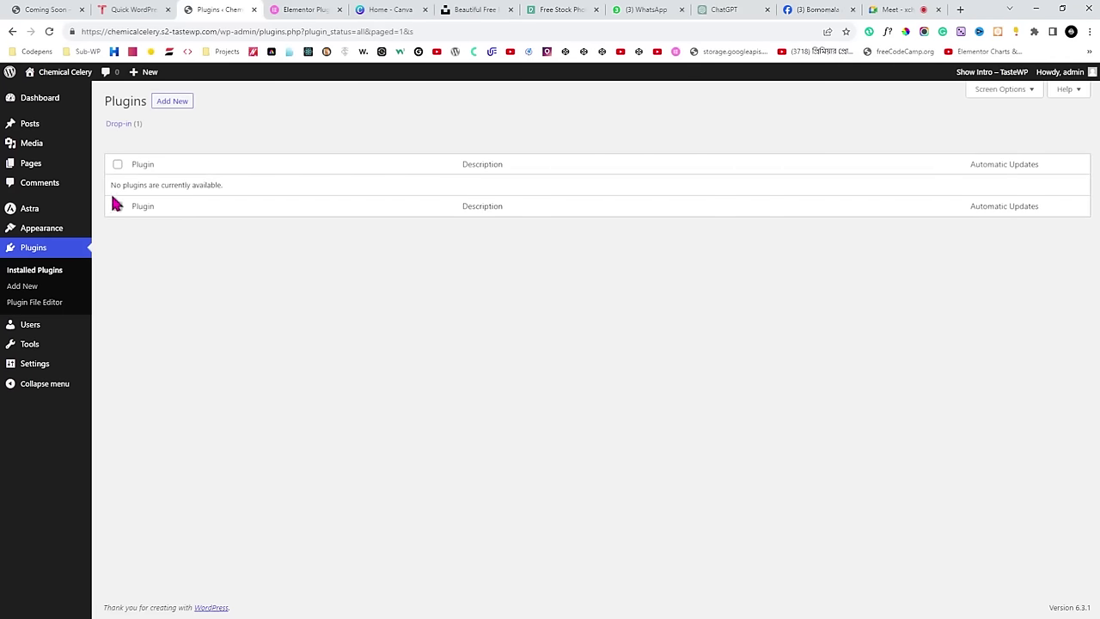
pyautogui.moveTo(68, 227)
pyautogui.click(115, 230)
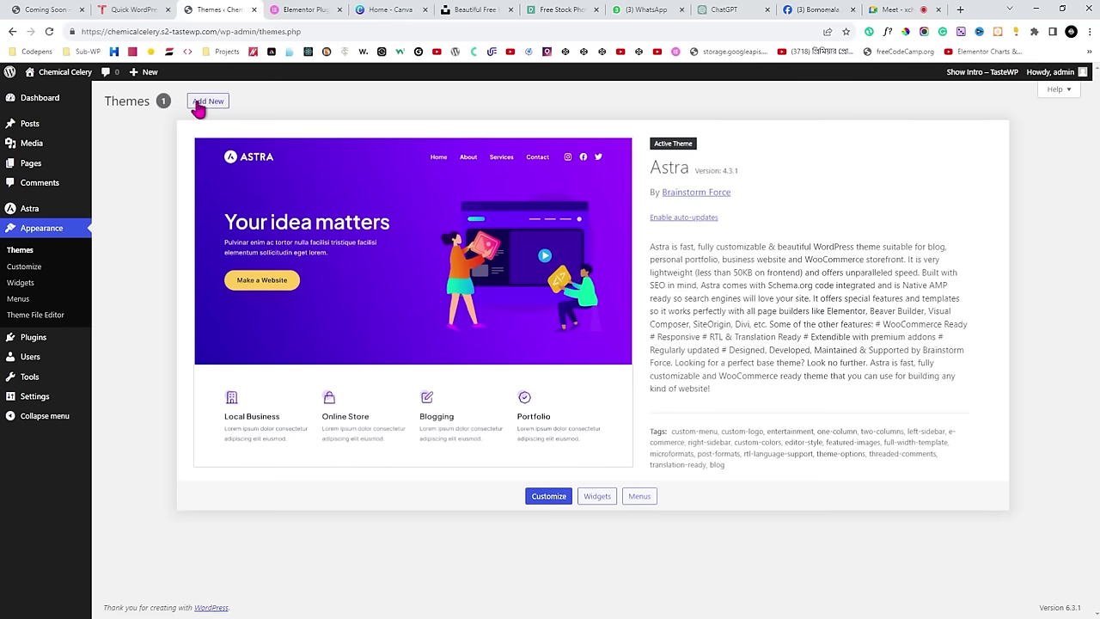
# Start adding a new theme from the Themes page.
pyautogui.click(199, 104)
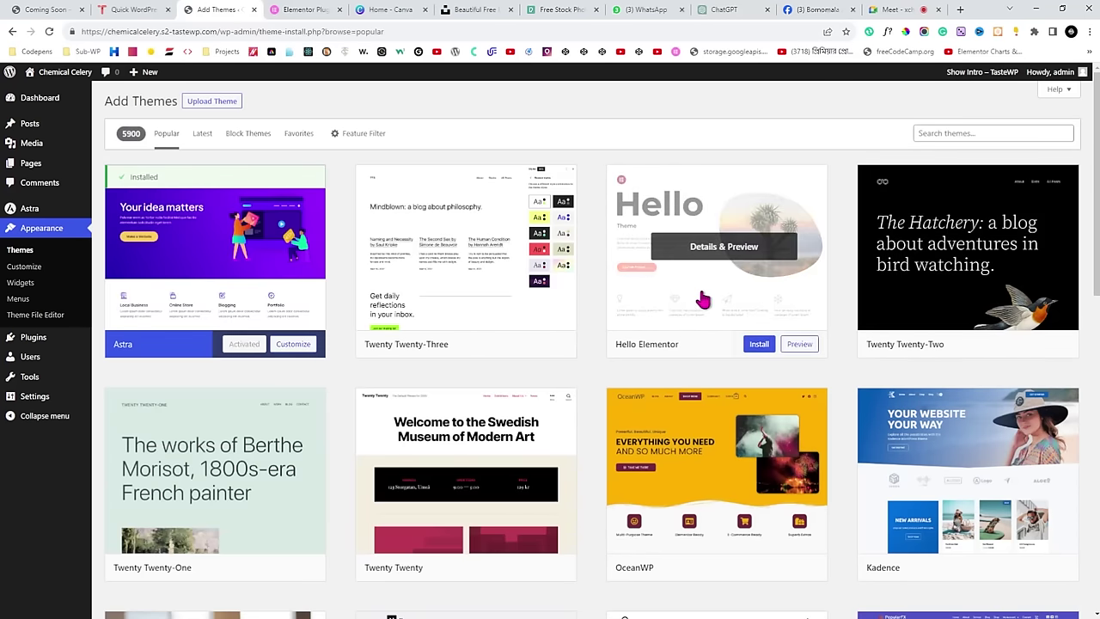
# Search the theme directory for 'Hello Elementor'.
pyautogui.click(966, 135)
pyautogui.write('Hello El')
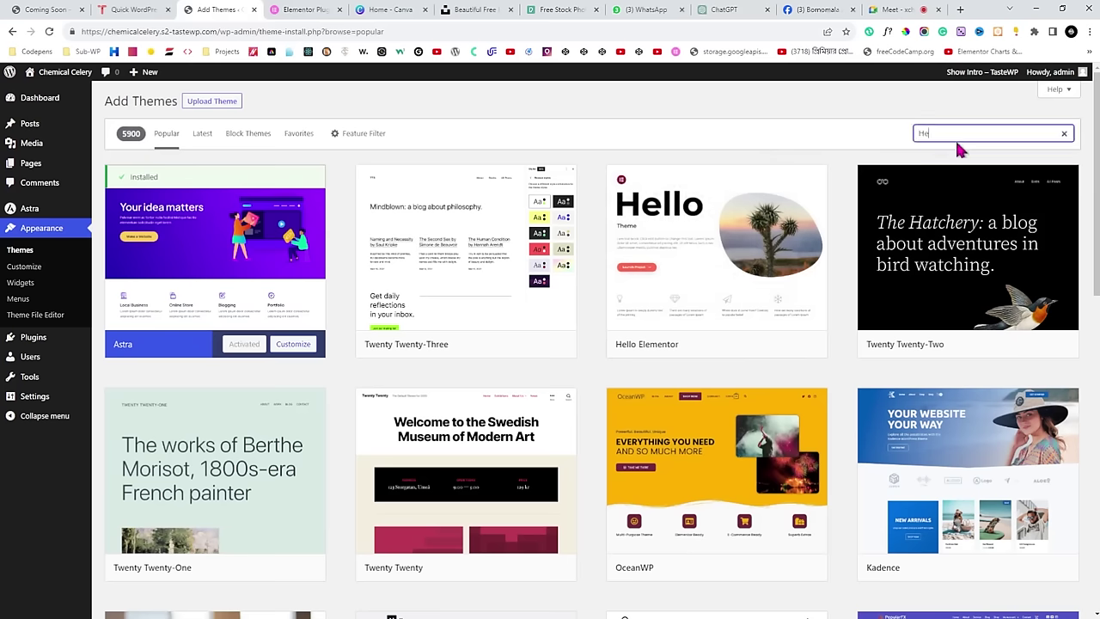
pyautogui.write('ementor')
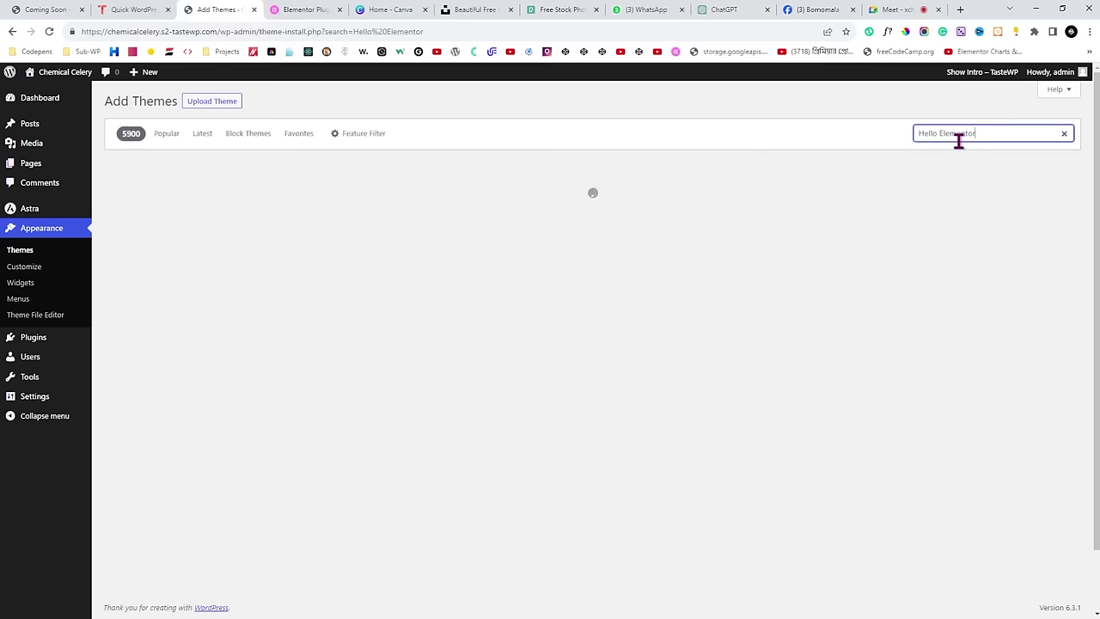
pyautogui.moveTo(980, 135); pyautogui.dragTo(914, 138)
pyautogui.click(970, 162)
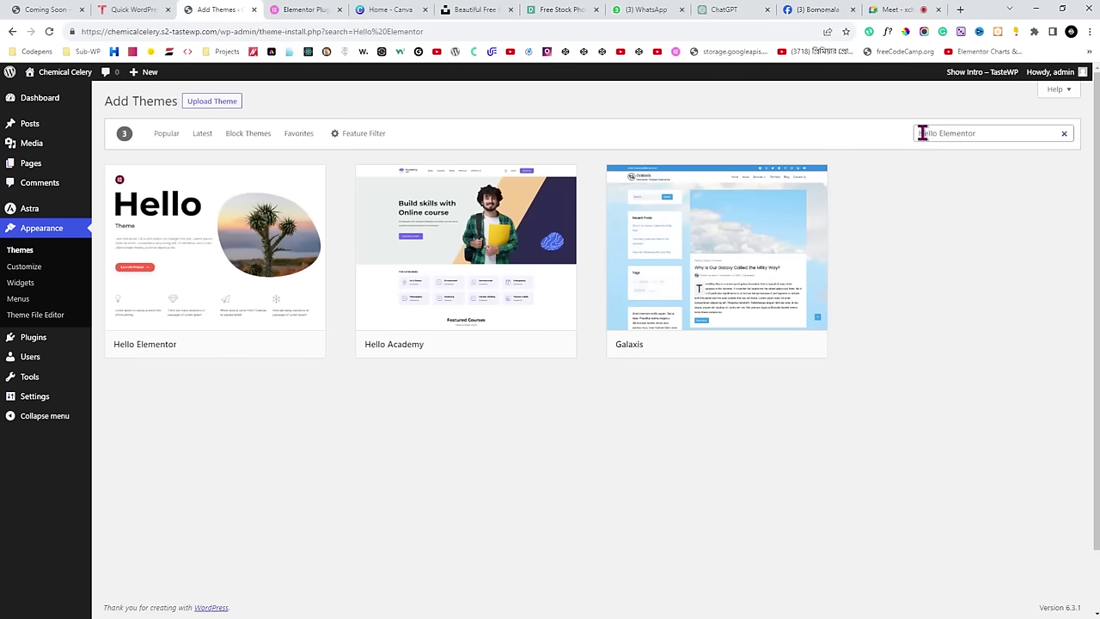
pyautogui.moveTo(1003, 135); pyautogui.dragTo(914, 135)
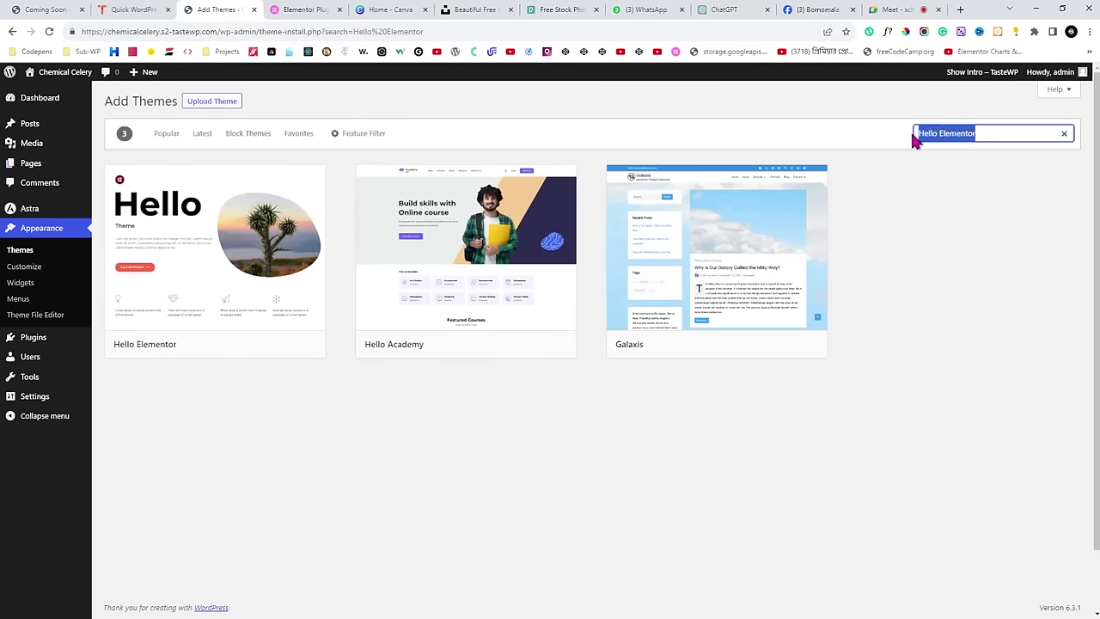
pyautogui.click(978, 156)
pyautogui.moveTo(987, 135); pyautogui.dragTo(931, 134)
pyautogui.click(948, 209)
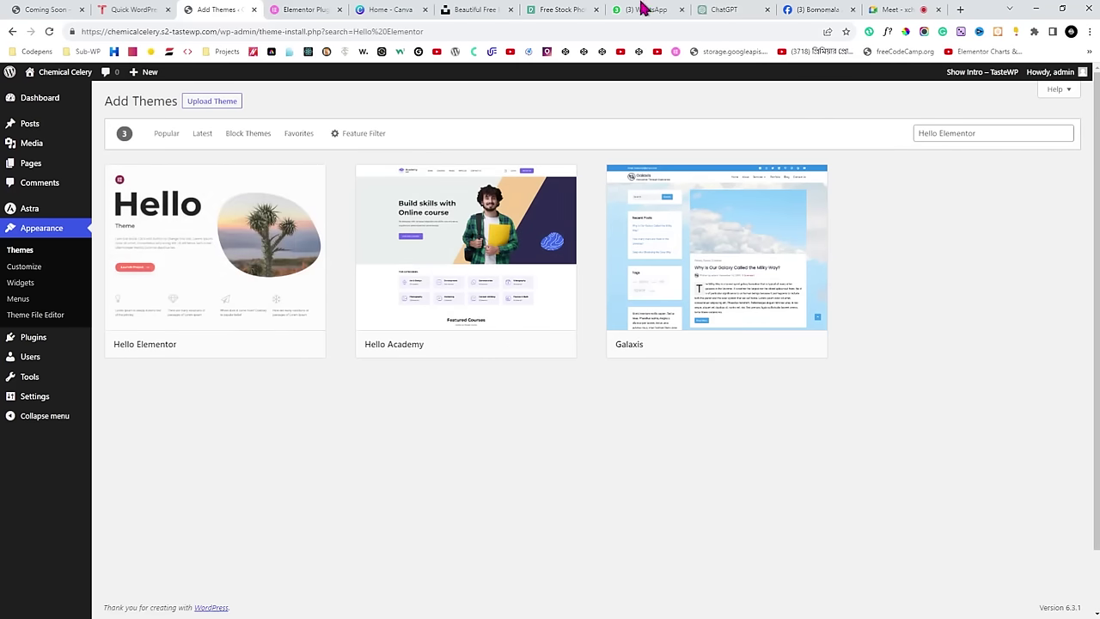
pyautogui.click(894, 9)
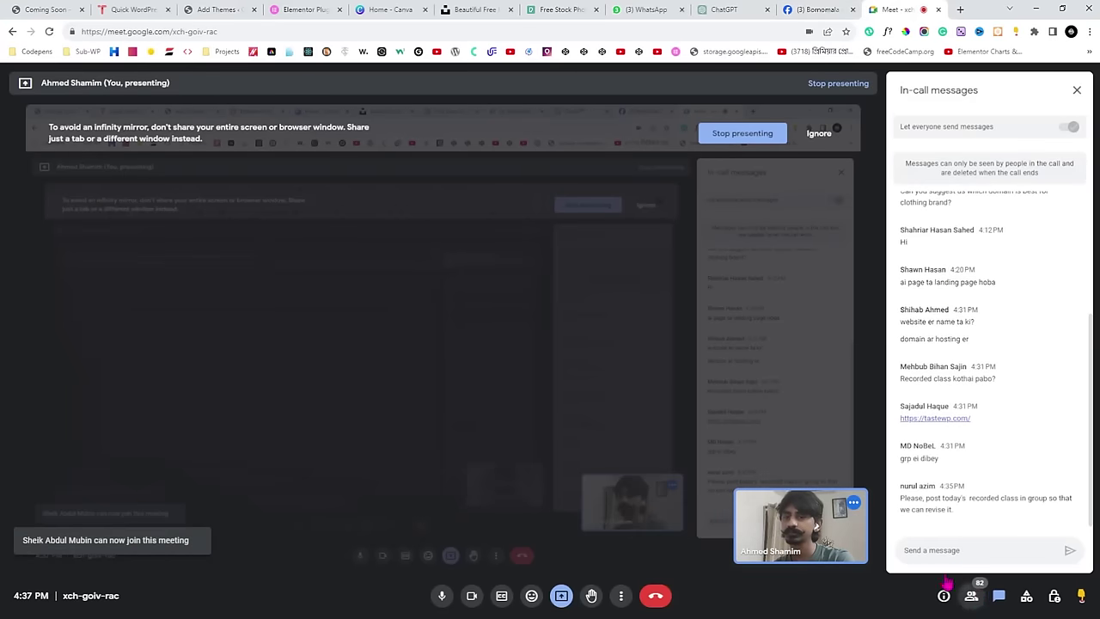
# Mute three participants for everyone from the Meet People panel.
pyautogui.click(971, 595)
pyautogui.scroll(-5, 987, 321)
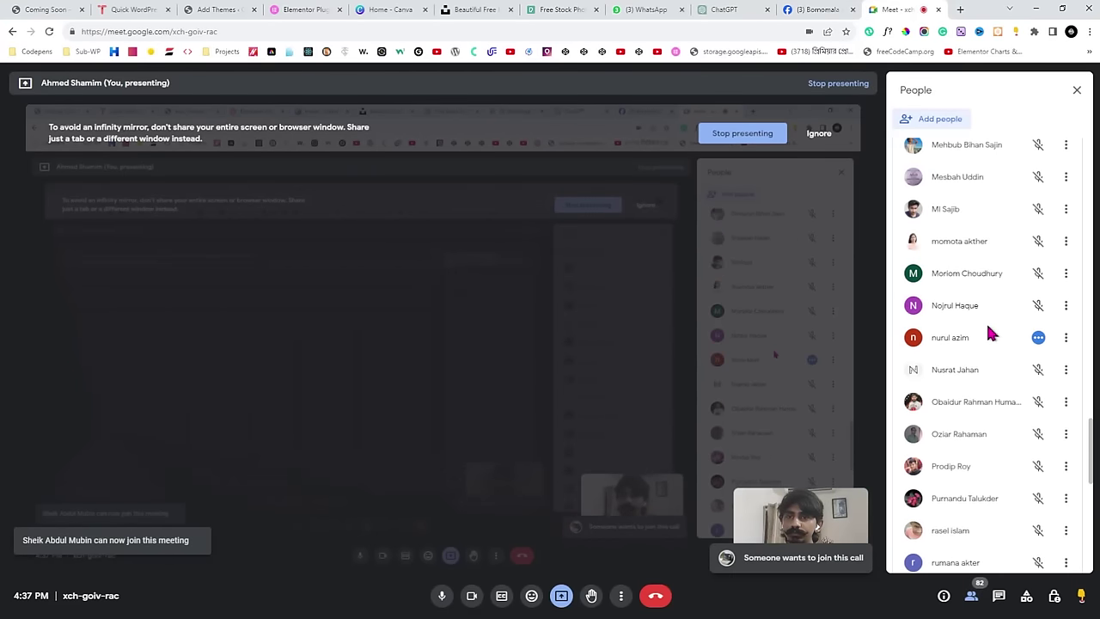
pyautogui.scroll(-3, 988, 334)
pyautogui.click(1038, 490)
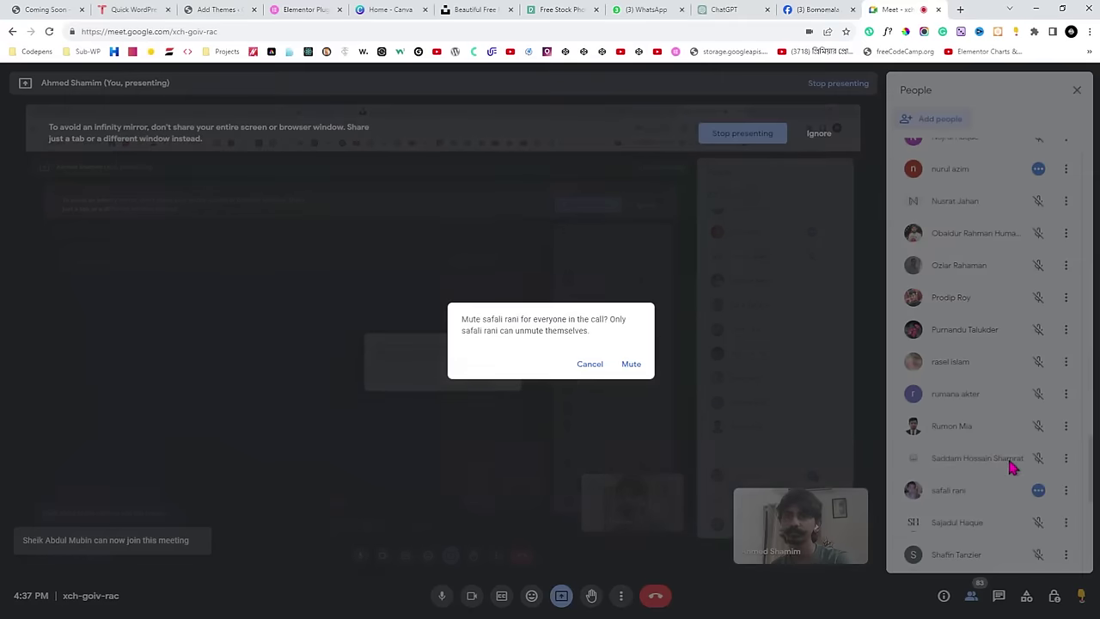
pyautogui.click(631, 364)
pyautogui.click(1038, 168)
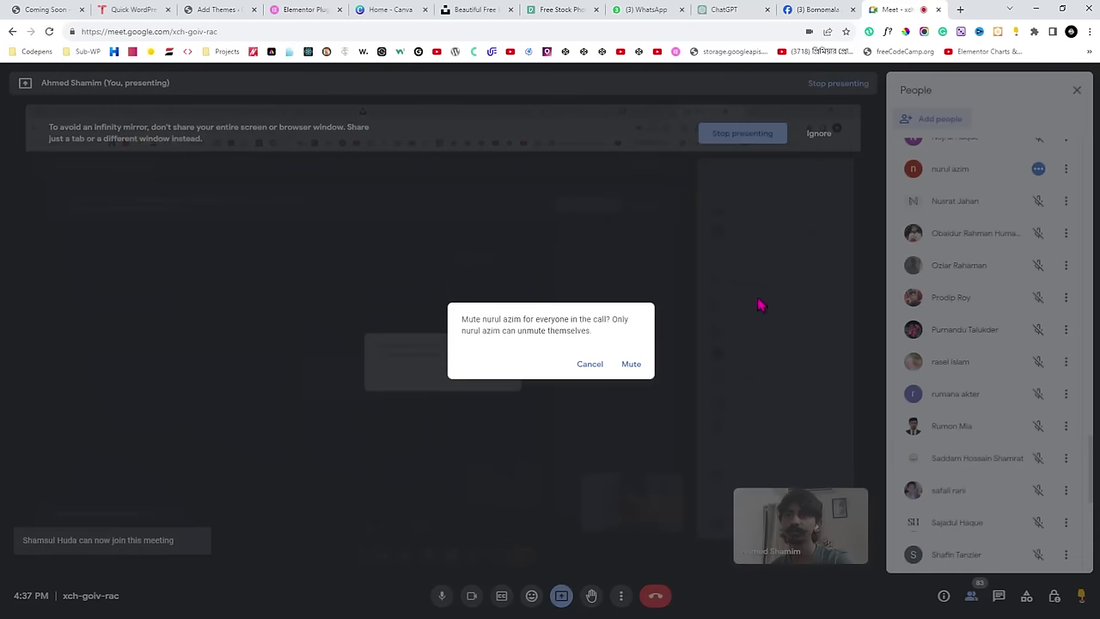
pyautogui.click(632, 364)
pyautogui.scroll(2, 1028, 357)
pyautogui.scroll(15, 1030, 359)
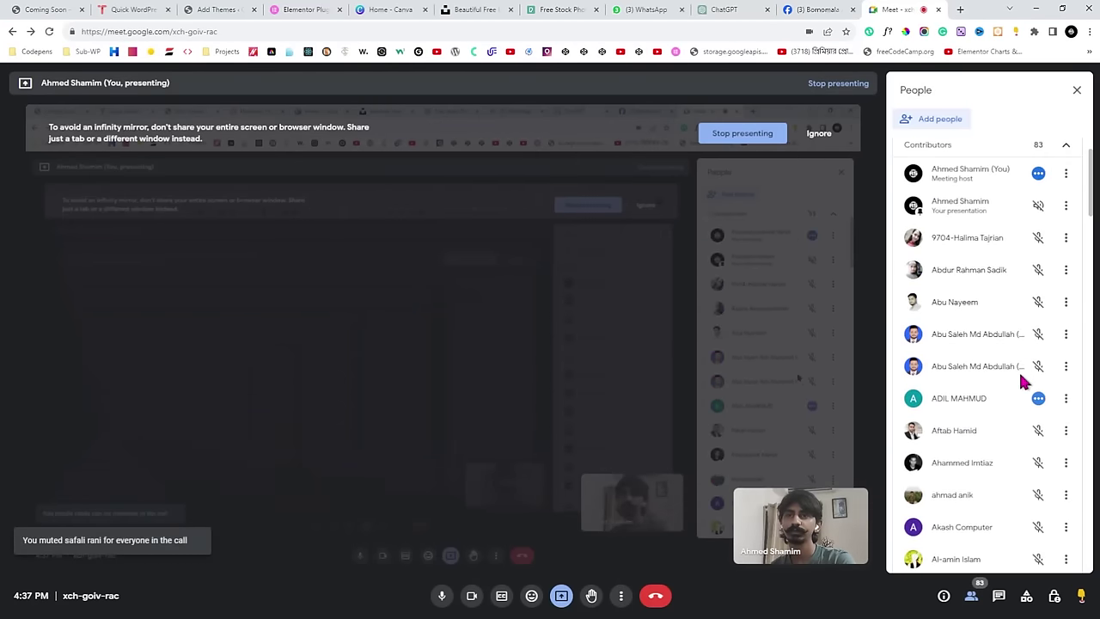
pyautogui.click(1038, 398)
pyautogui.click(632, 365)
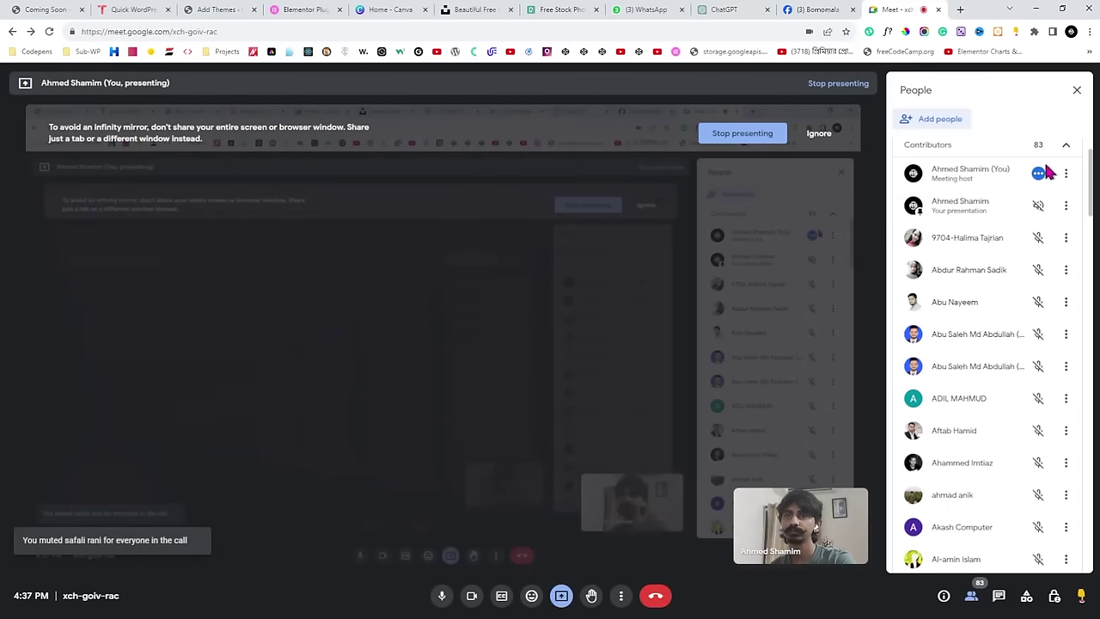
# Scroll through the participant list, then return to the Hello Elementor theme search results.
pyautogui.scroll(-8, 958, 300)
pyautogui.scroll(-12, 956, 299)
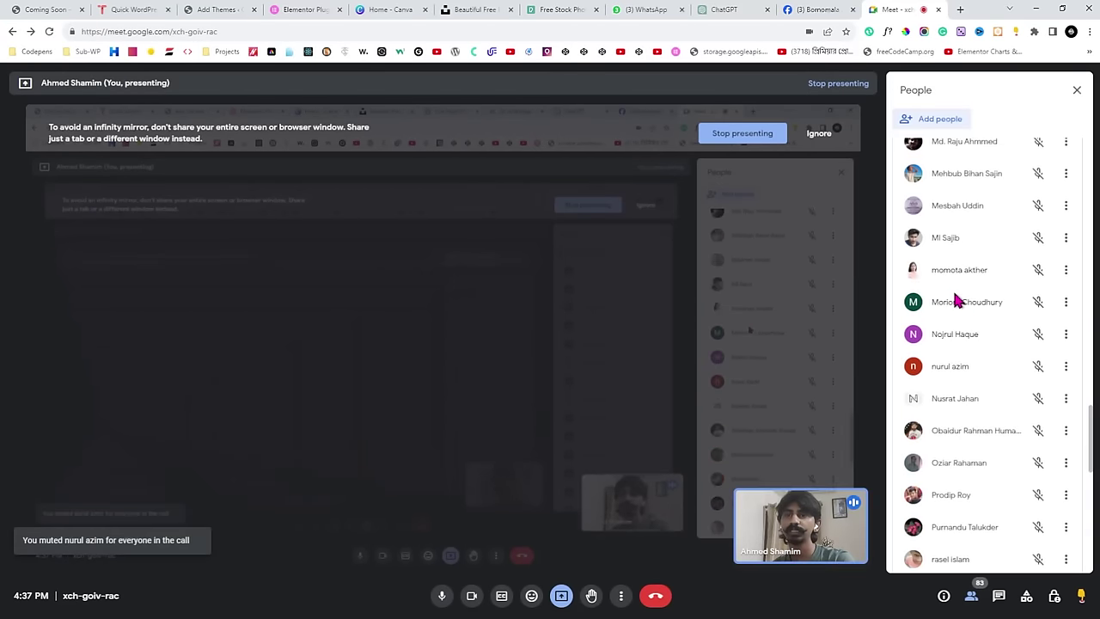
pyautogui.scroll(-9, 955, 298)
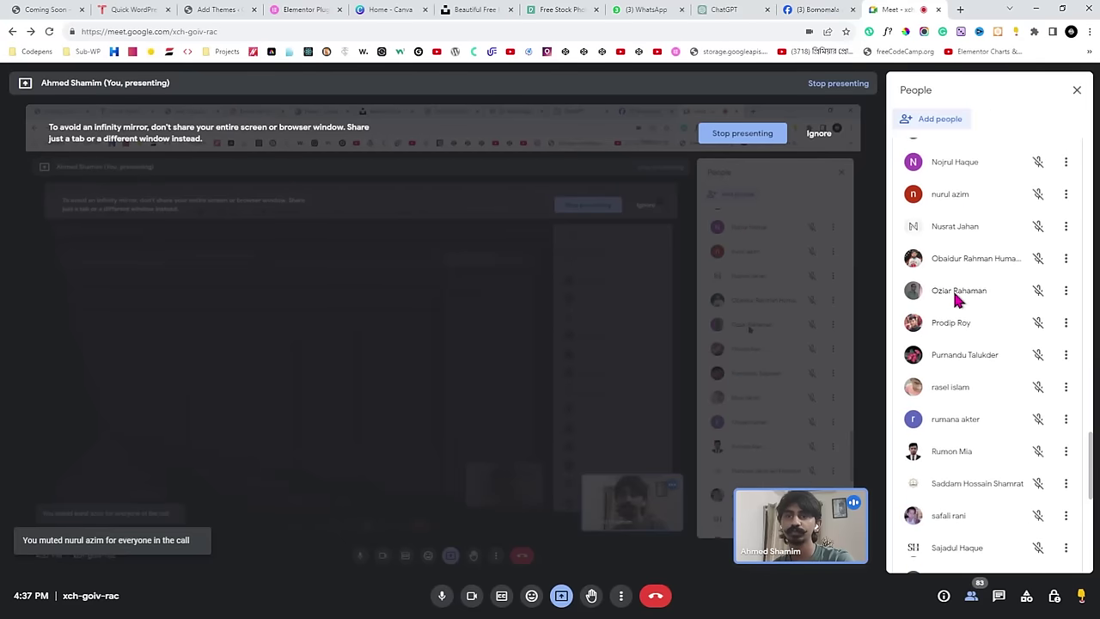
pyautogui.scroll(-3, 957, 300)
pyautogui.scroll(15, 958, 300)
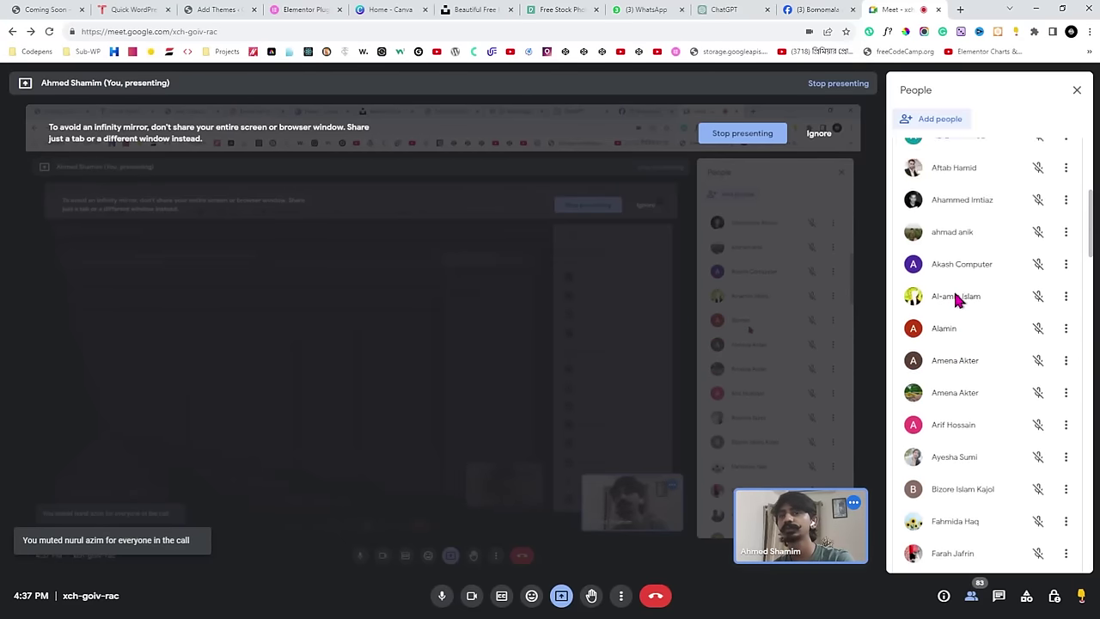
pyautogui.scroll(5, 955, 298)
pyautogui.click(194, 10)
pyautogui.moveTo(736, 242)
pyautogui.moveTo(197, 300)
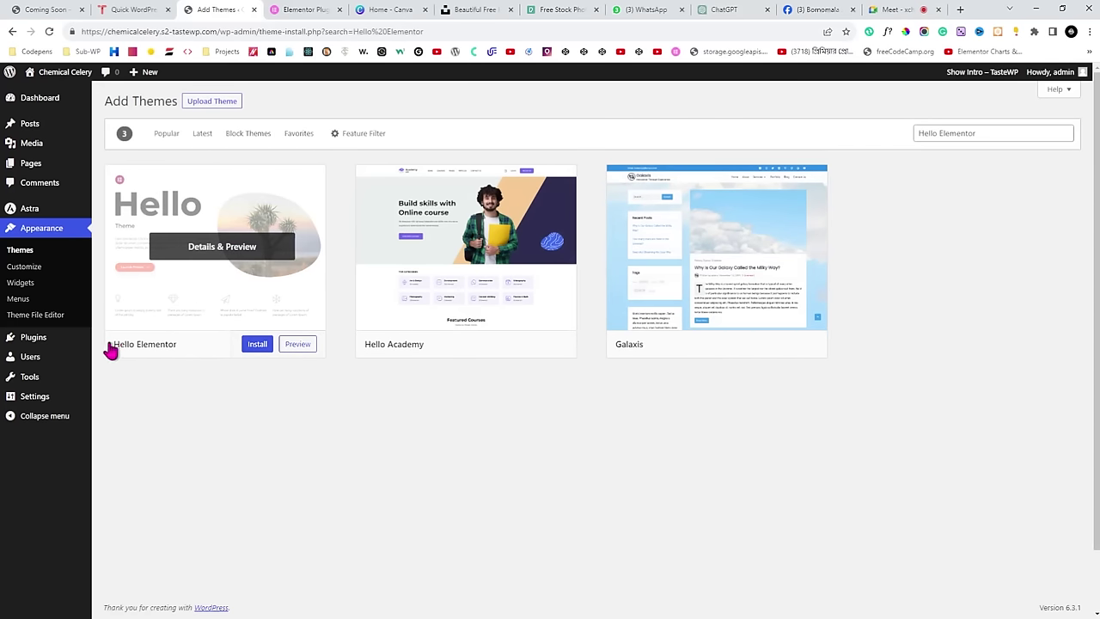
# Install Hello Elementor and activate it.
pyautogui.click(255, 345)
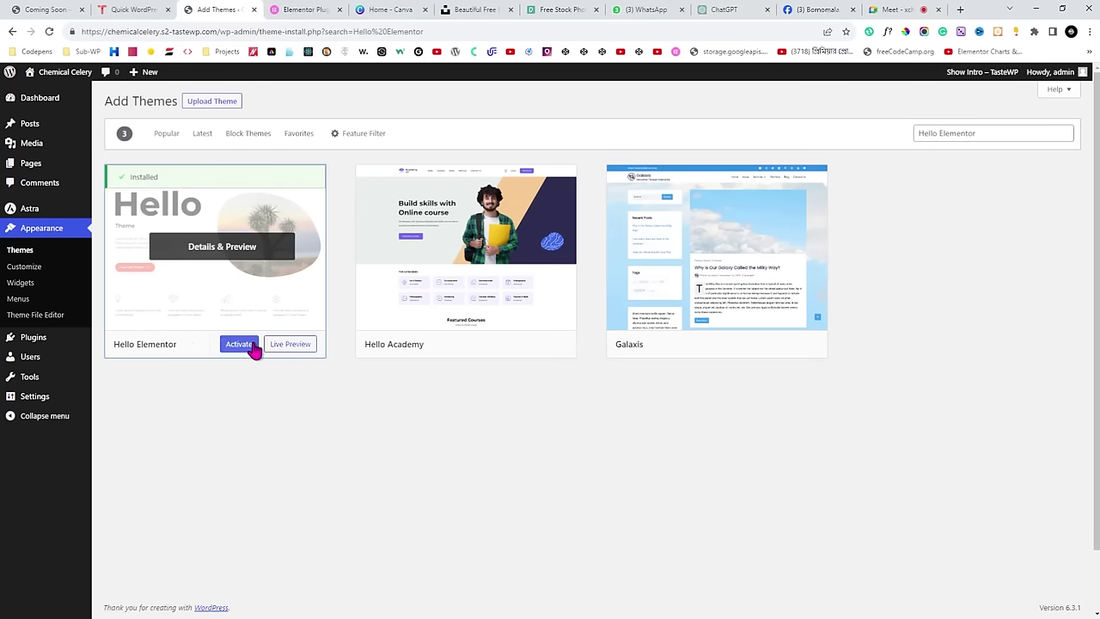
pyautogui.click(242, 345)
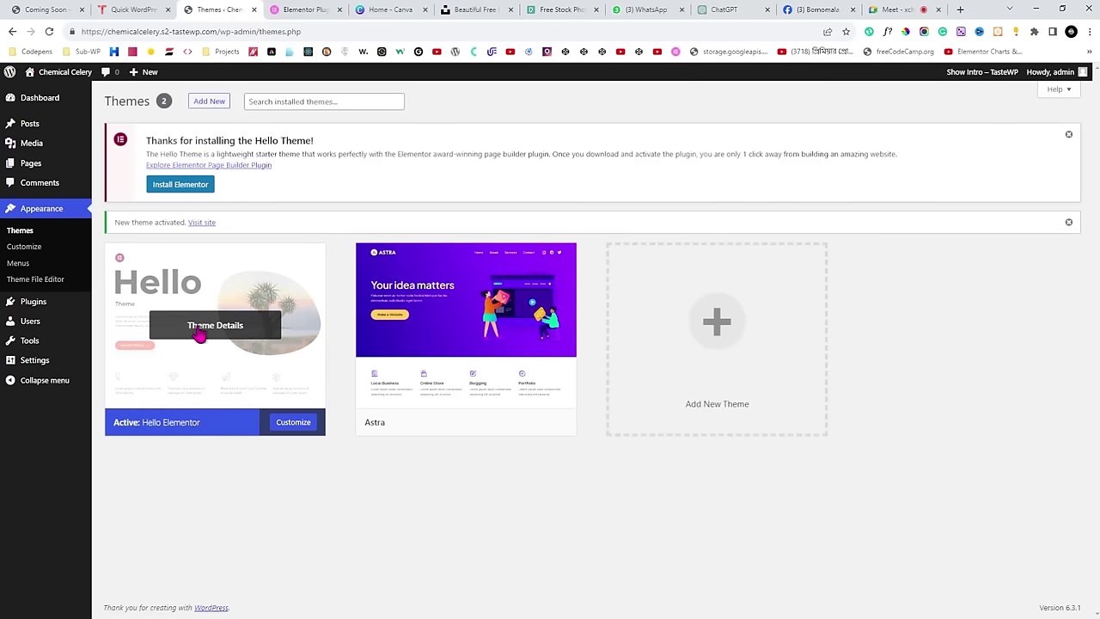
# Delete the Astra theme from its Theme Details view, confirming with OK.
pyautogui.click(478, 326)
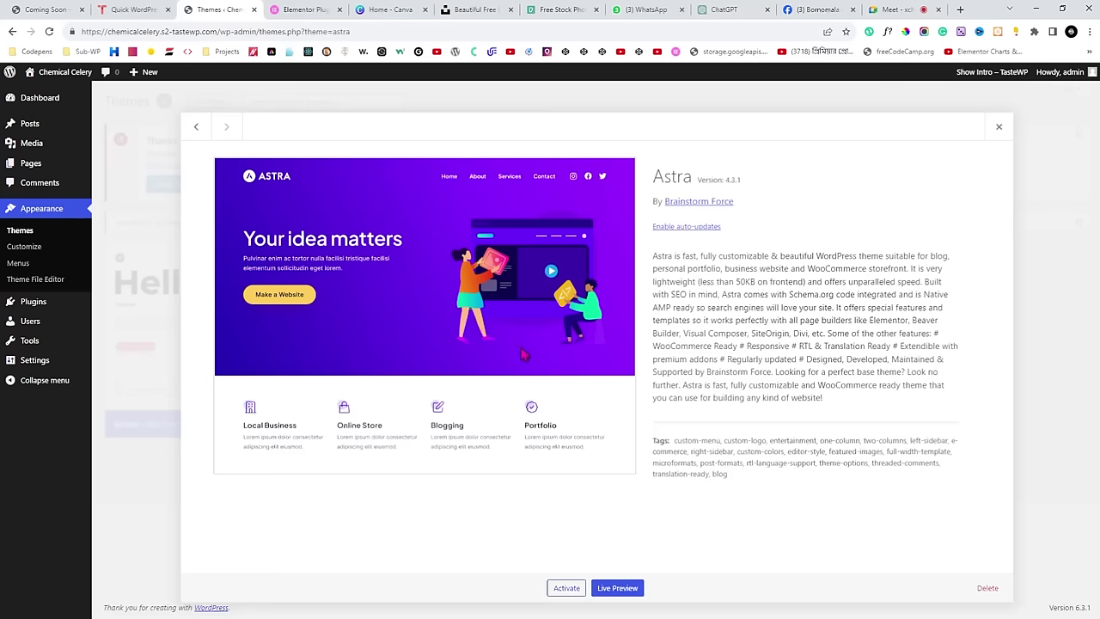
pyautogui.click(987, 589)
pyautogui.click(605, 121)
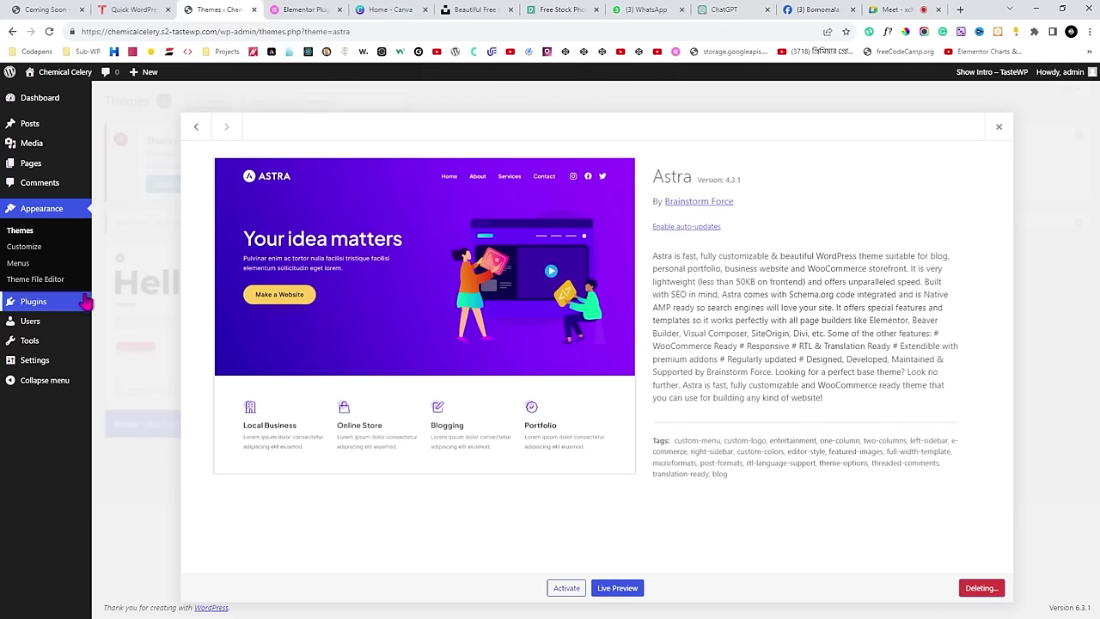
pyautogui.scroll(-1, 608, 352)
pyautogui.scroll(1, 561, 320)
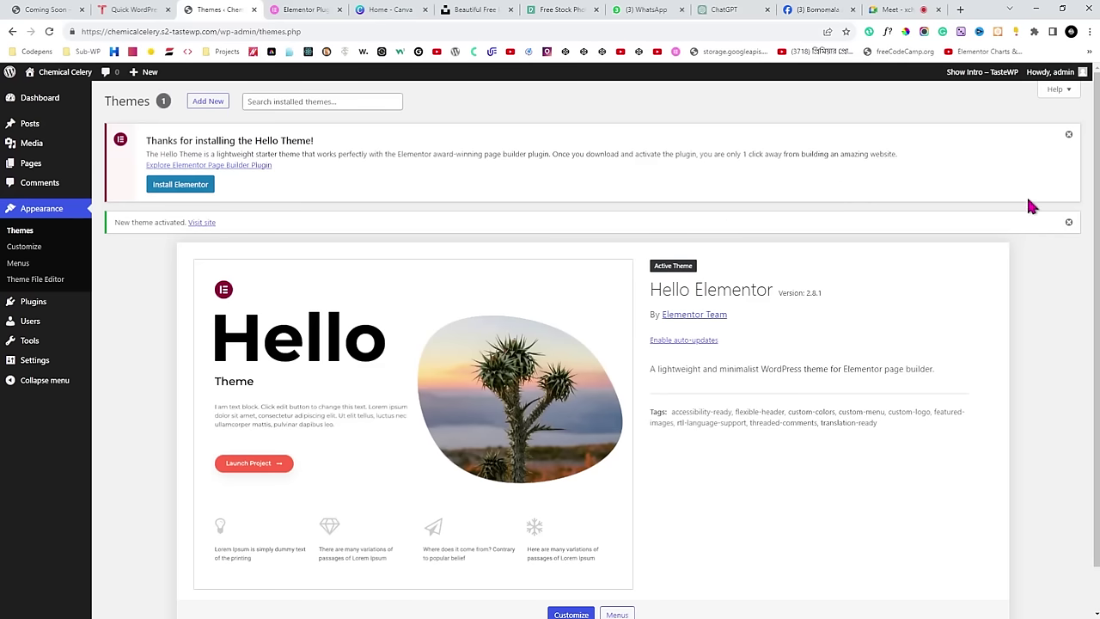
# Dismiss the theme-activated and Hello Theme welcome notices, then recheck the TasteWP credentials.
pyautogui.click(1068, 223)
pyautogui.click(1070, 140)
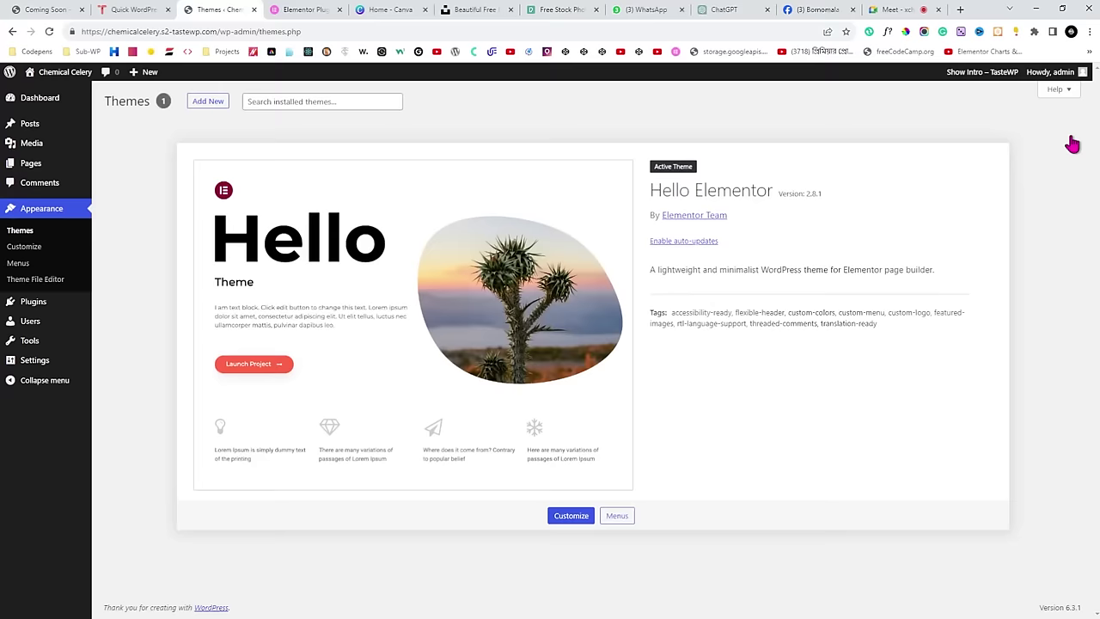
pyautogui.click(39, 97)
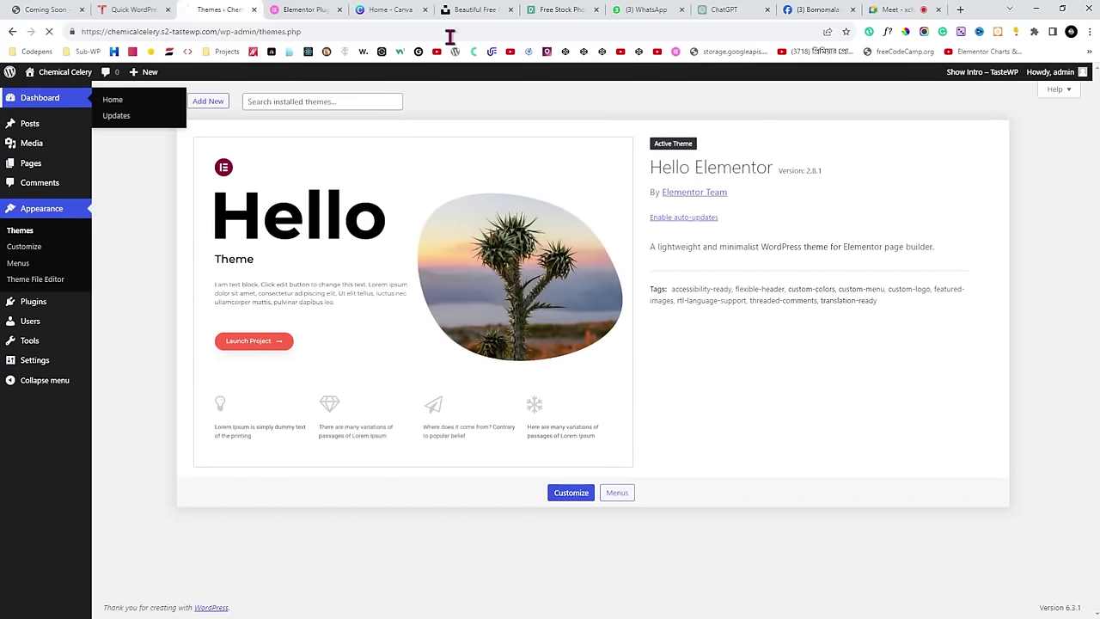
pyautogui.click(133, 10)
pyautogui.click(220, 8)
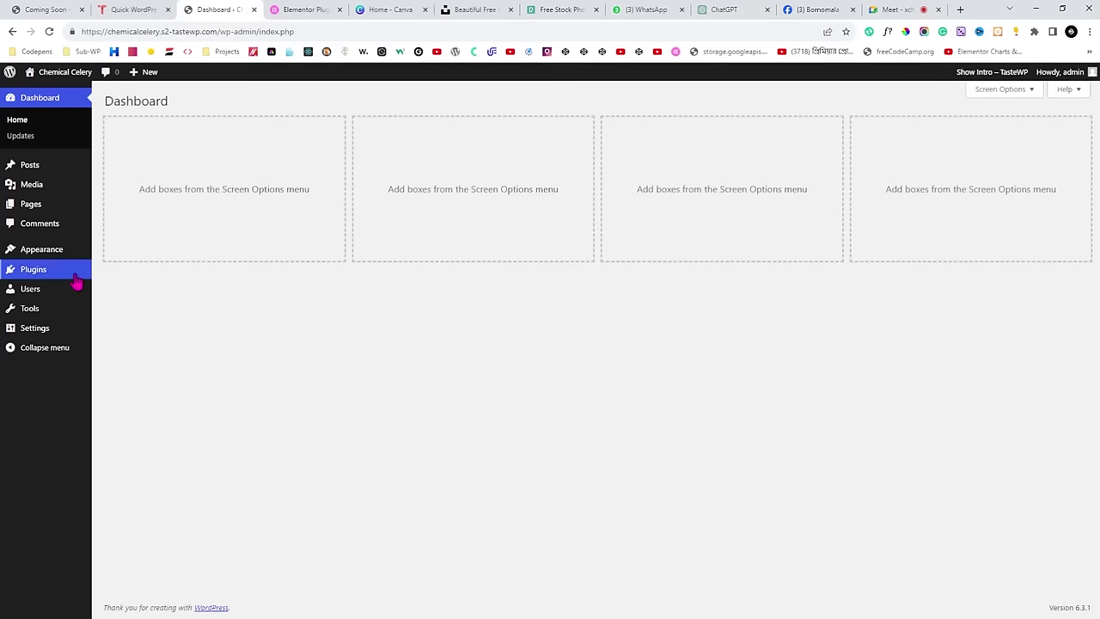
# Check the empty plugin list and Hello Elementor theme details, then reopen Installed Plugins.
pyautogui.moveTo(39, 273)
pyautogui.click(118, 273)
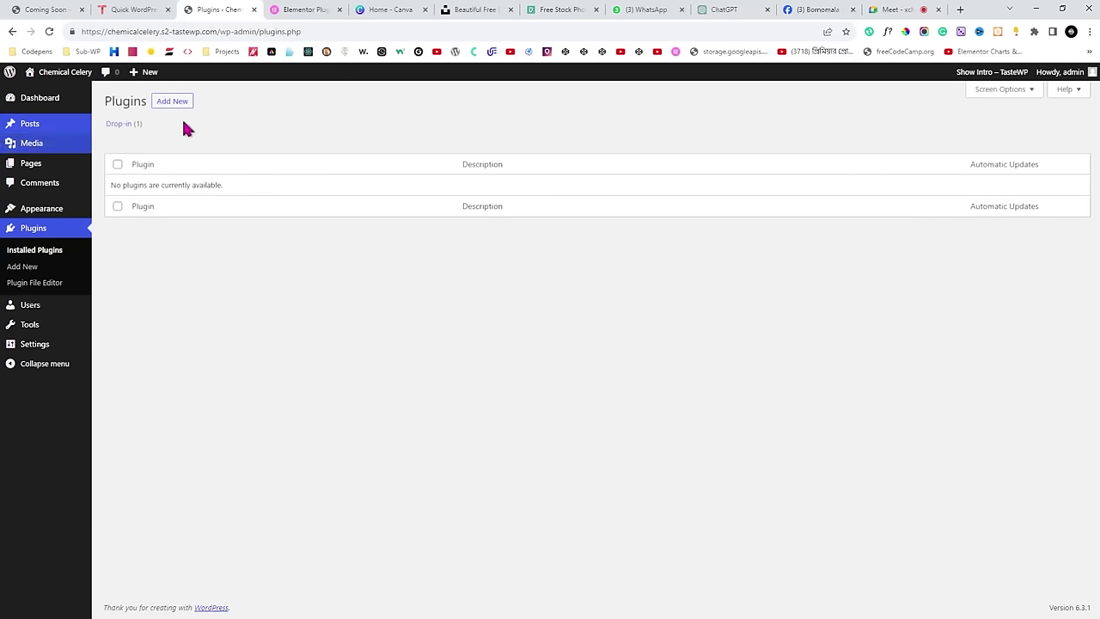
pyautogui.click(43, 100)
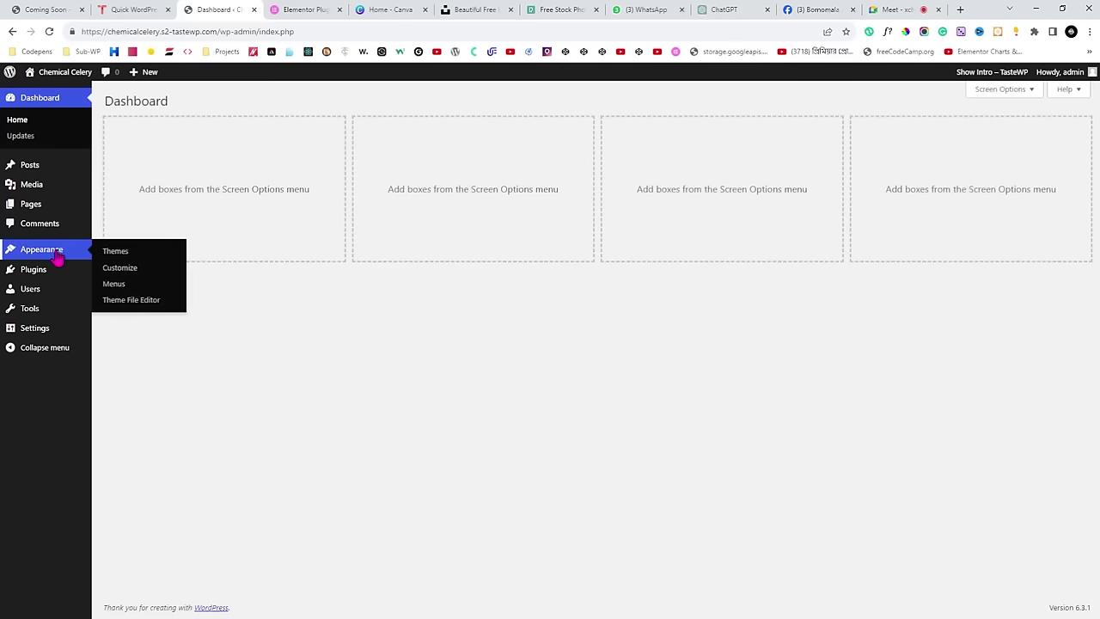
pyautogui.click(110, 252)
pyautogui.click(113, 258)
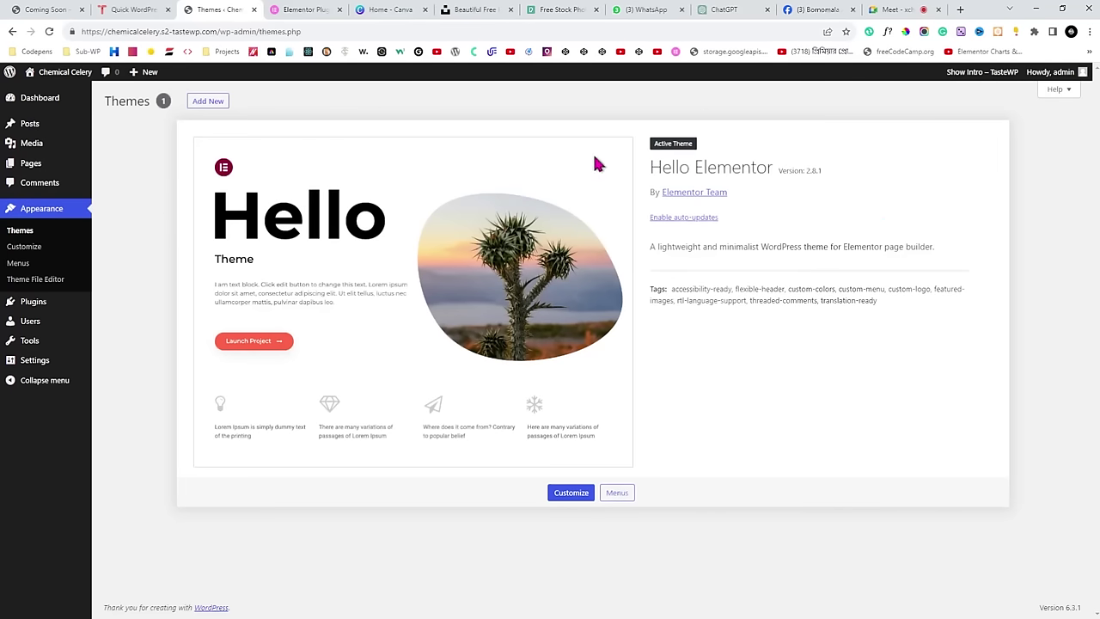
pyautogui.moveTo(49, 300)
pyautogui.click(118, 308)
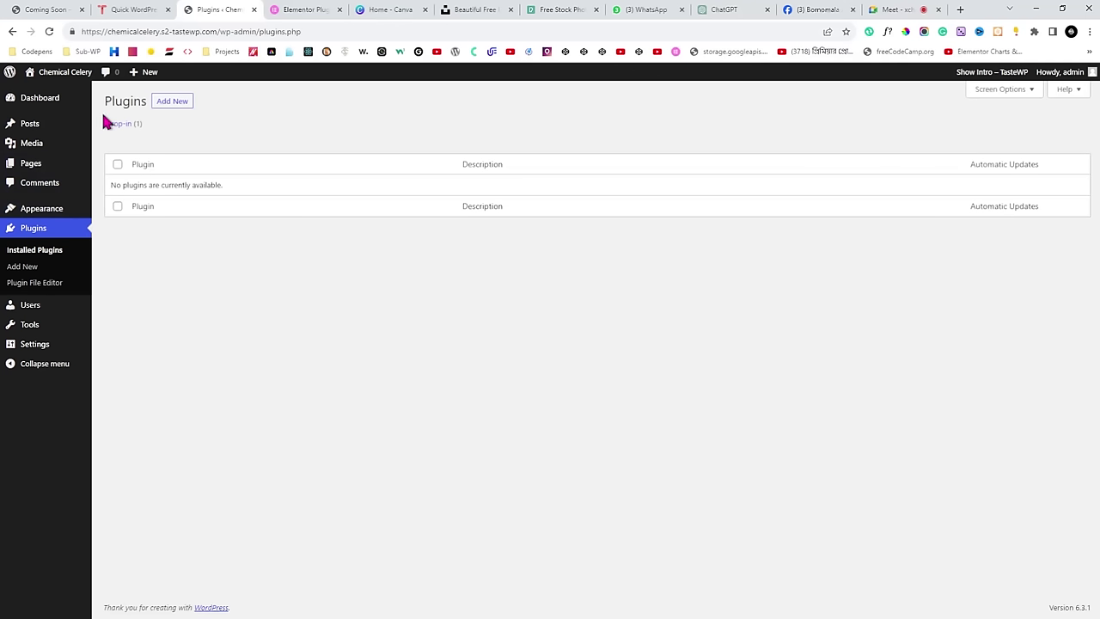
# Point out the empty Plugins page, then go to Add New Plugins.
pyautogui.moveTo(105, 102); pyautogui.dragTo(144, 101)
pyautogui.click(279, 156)
pyautogui.moveTo(101, 105); pyautogui.dragTo(144, 103)
pyautogui.click(293, 153)
pyautogui.moveTo(104, 100); pyautogui.dragTo(148, 101)
pyautogui.click(229, 113)
pyautogui.click(173, 105)
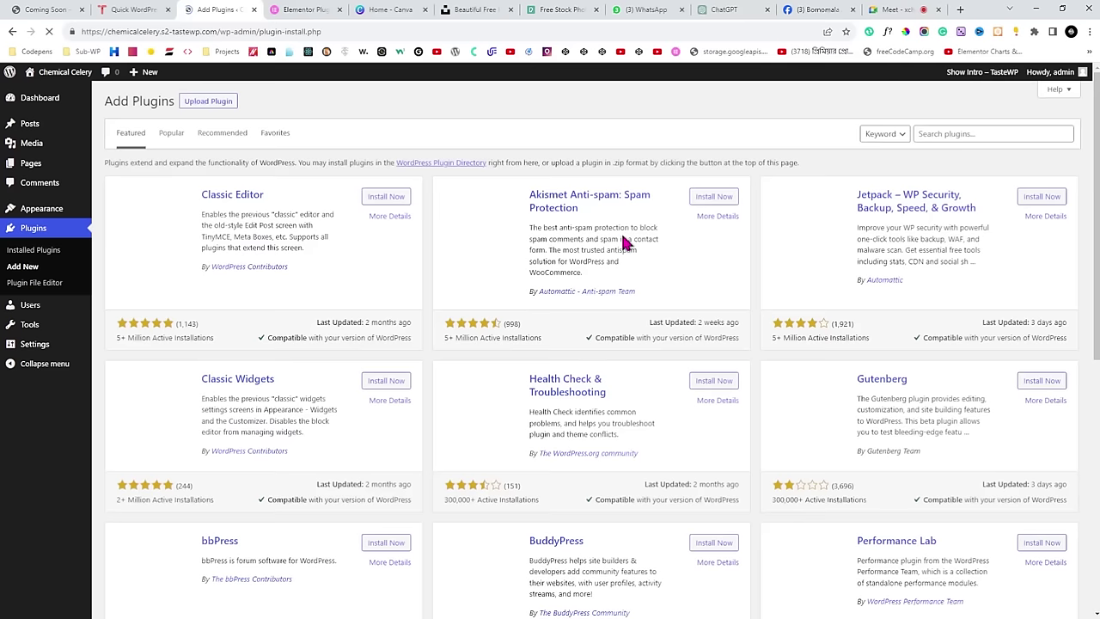
# Search 'Elementor', install and activate Elementor Website Builder, then switch to the Meet tab.
pyautogui.click(931, 135)
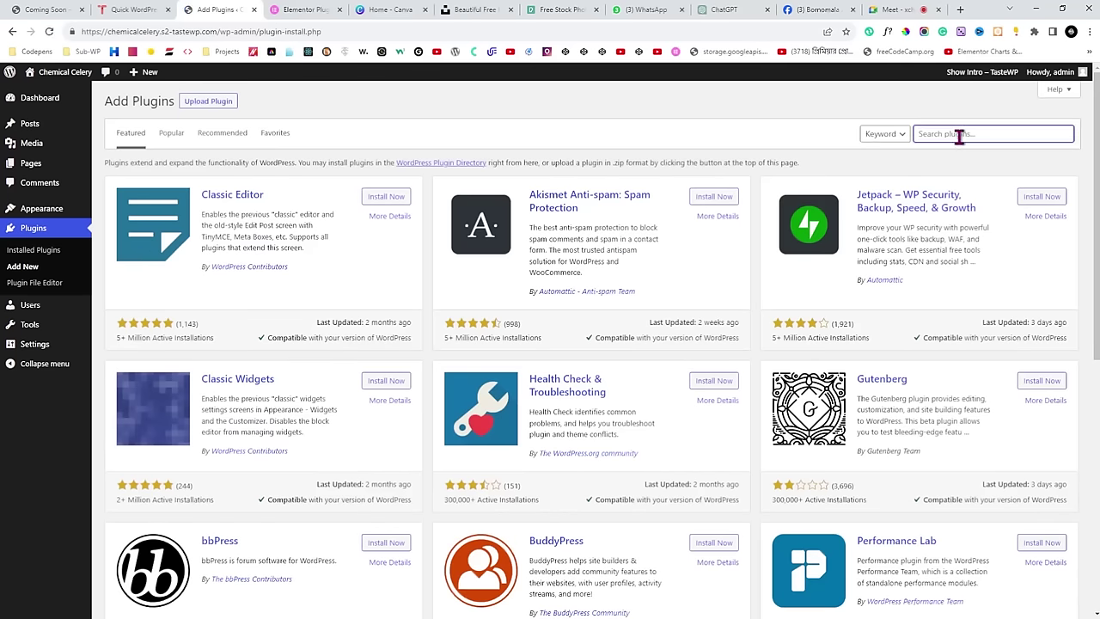
pyautogui.write('Elementor')
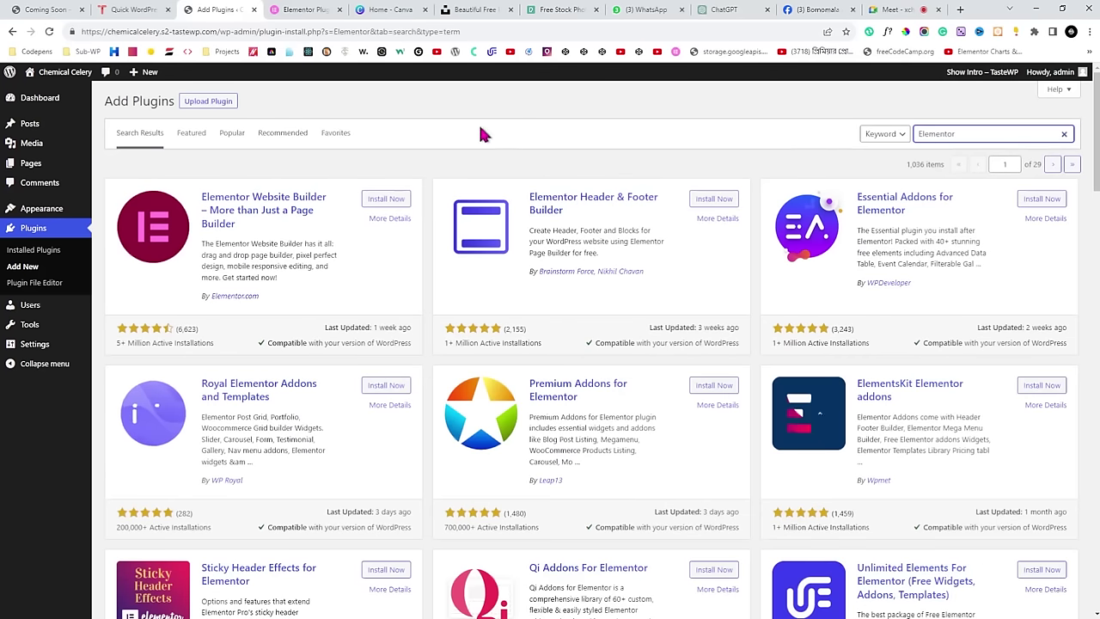
pyautogui.click(387, 201)
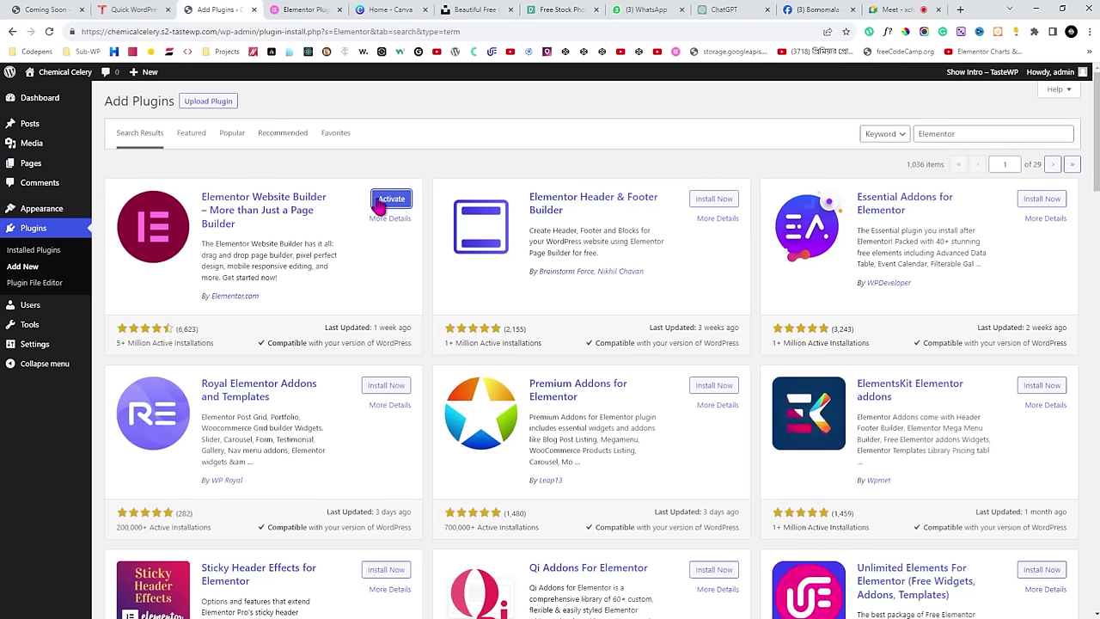
pyautogui.click(391, 199)
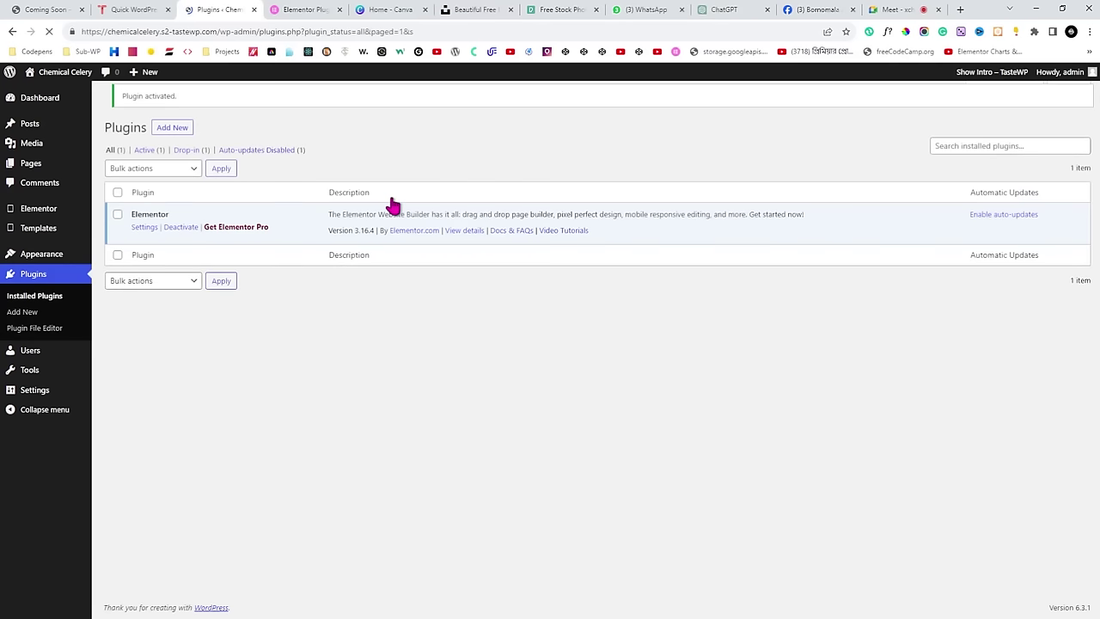
pyautogui.click(894, 10)
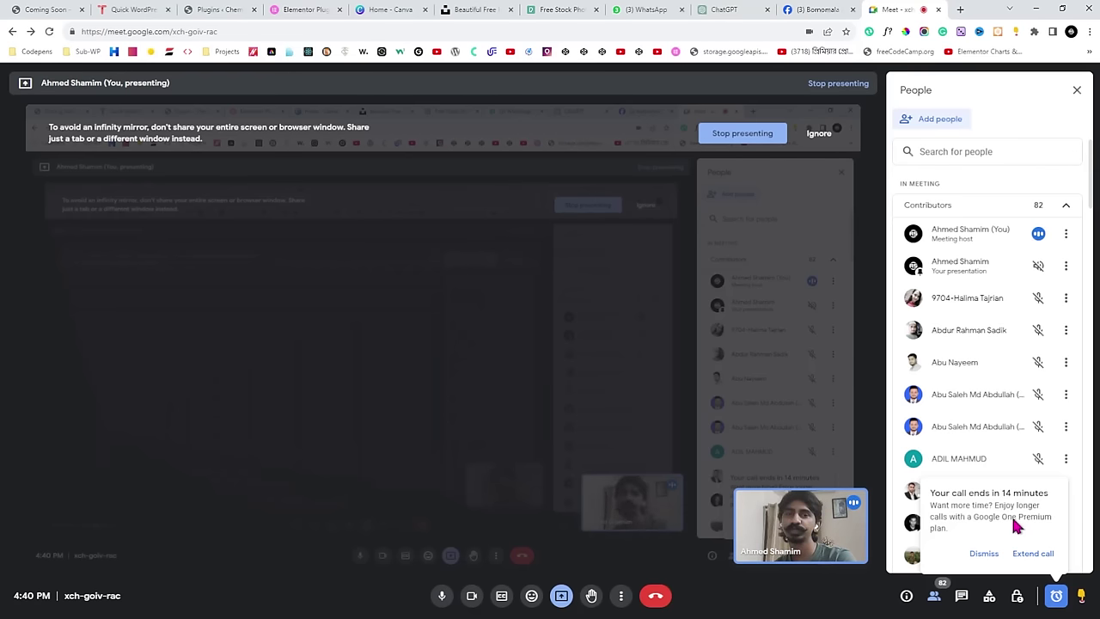
# Go back and forth with the Meet tab, ending on Installed Plugins showing Elementor 3.16.4 active.
pyautogui.click(225, 9)
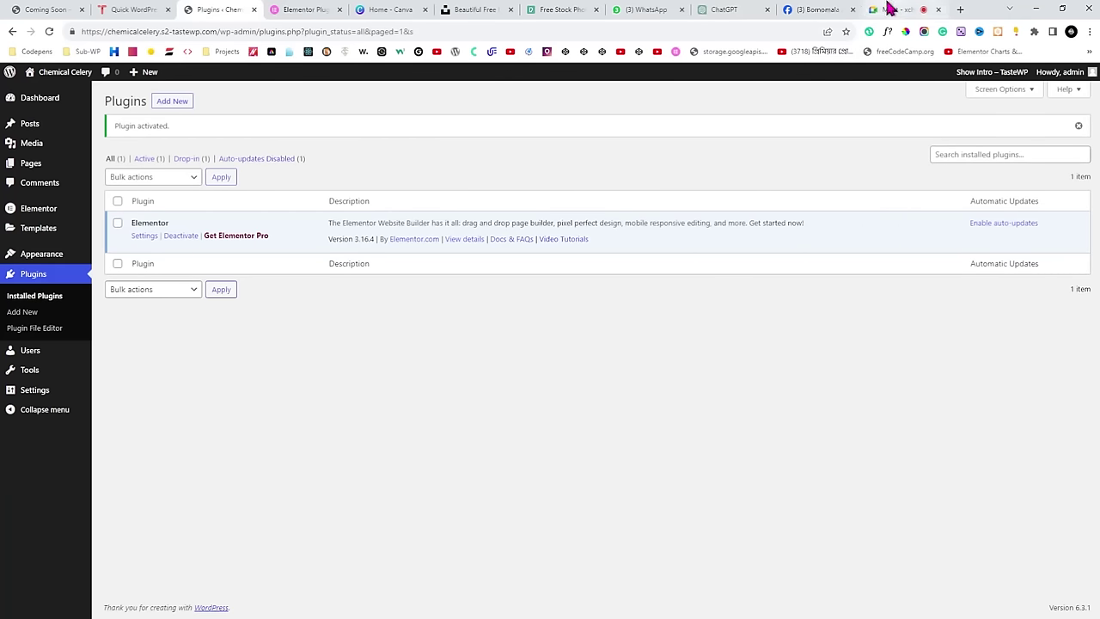
pyautogui.click(894, 10)
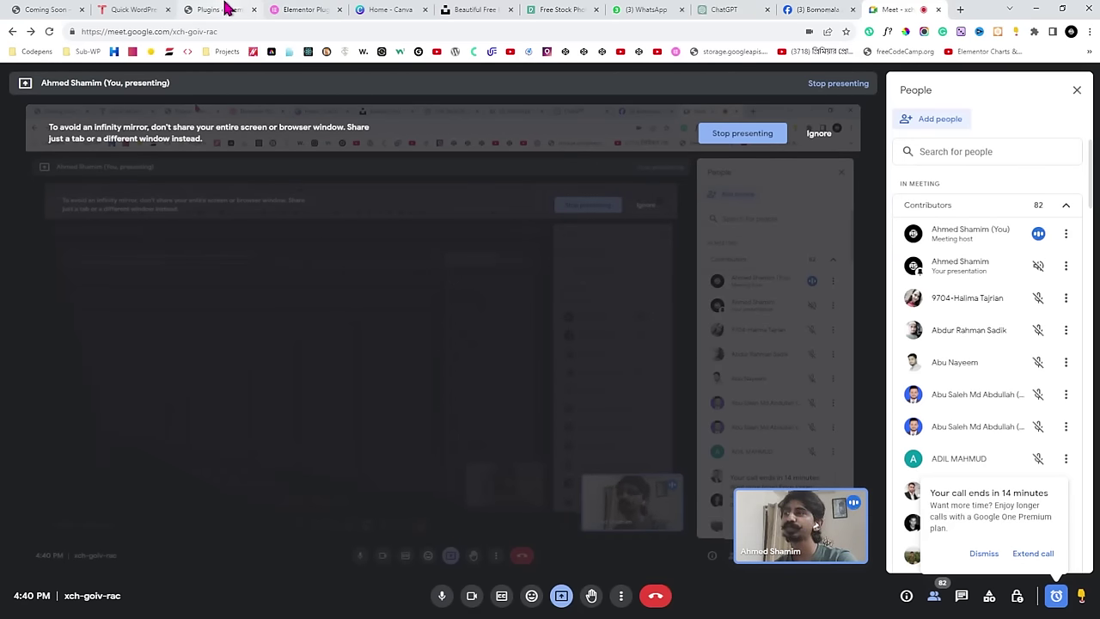
pyautogui.click(228, 9)
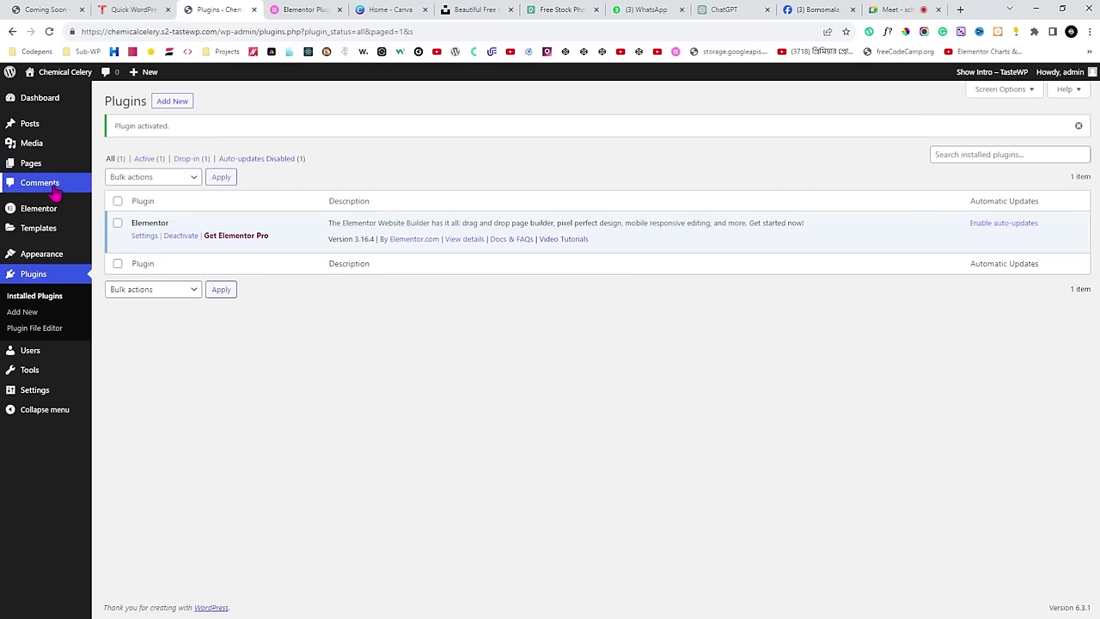
# Trash the Privacy Policy and Sample Page from the Pages list, then reload it.
pyautogui.moveTo(36, 394)
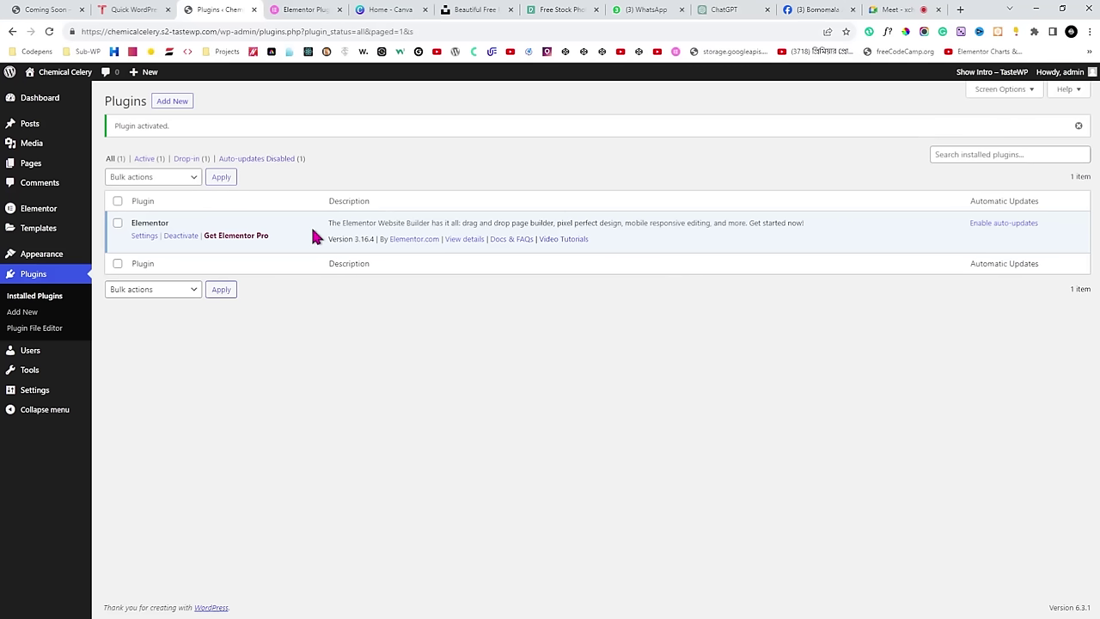
pyautogui.moveTo(34, 172)
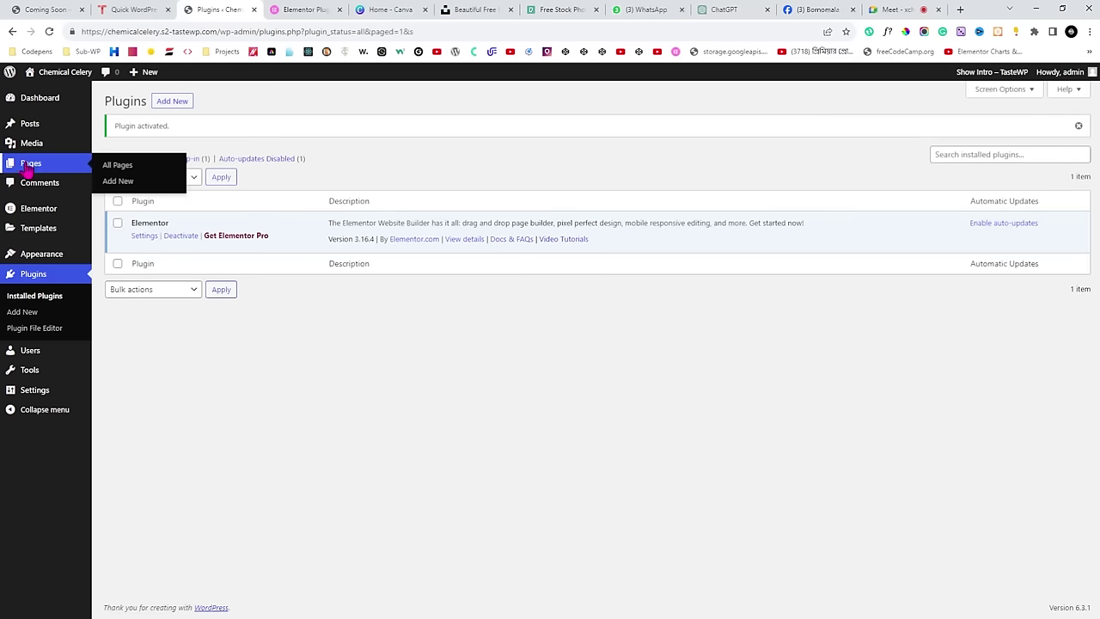
pyautogui.click(39, 165)
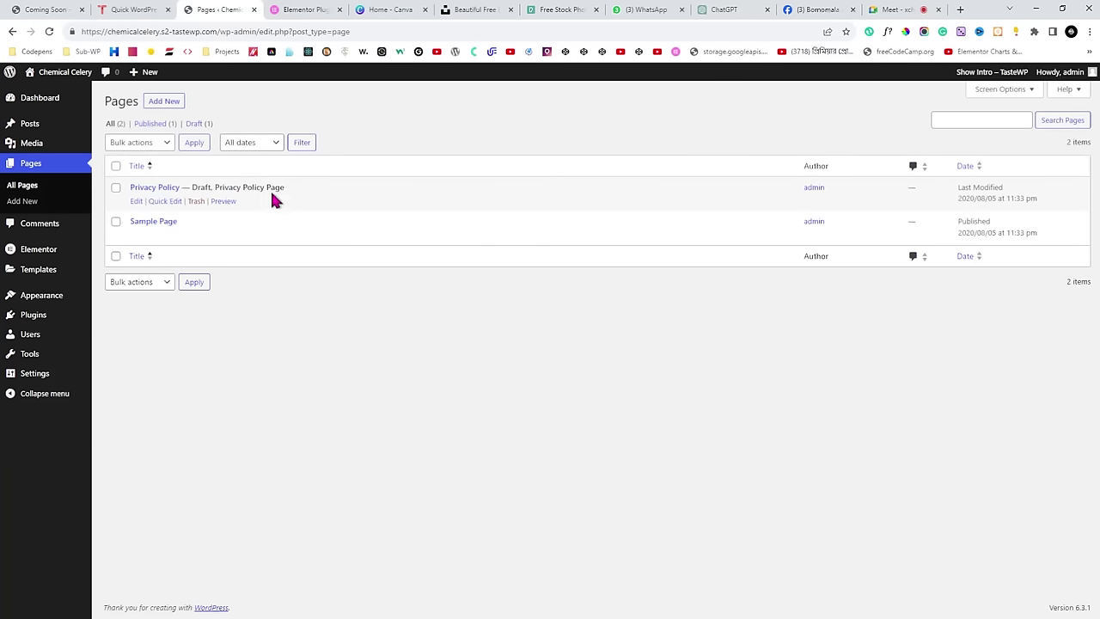
pyautogui.click(196, 201)
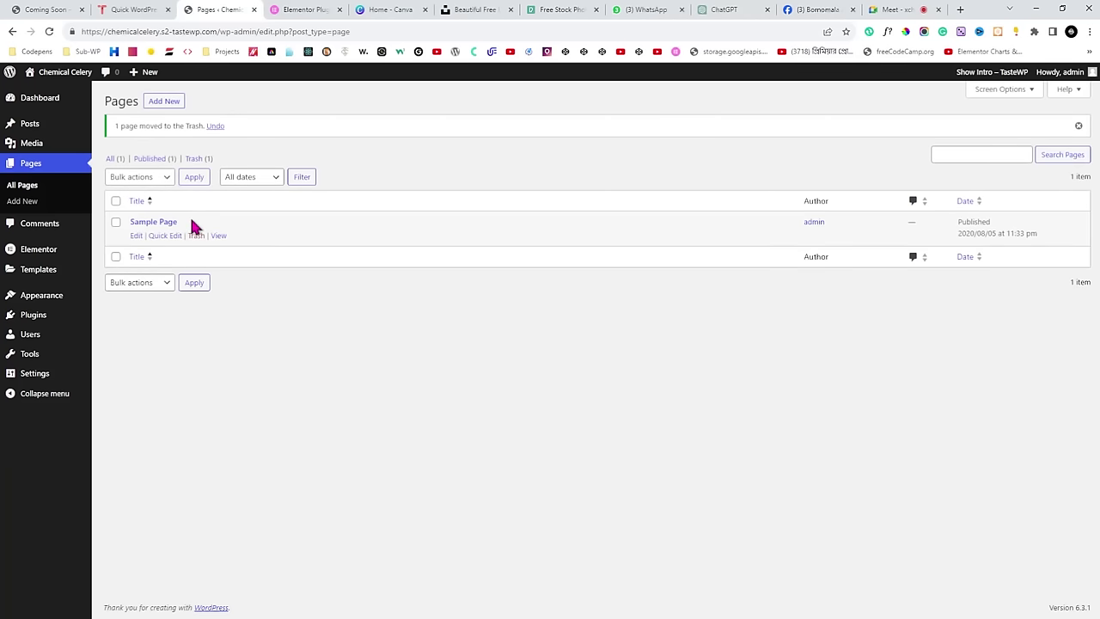
pyautogui.click(196, 236)
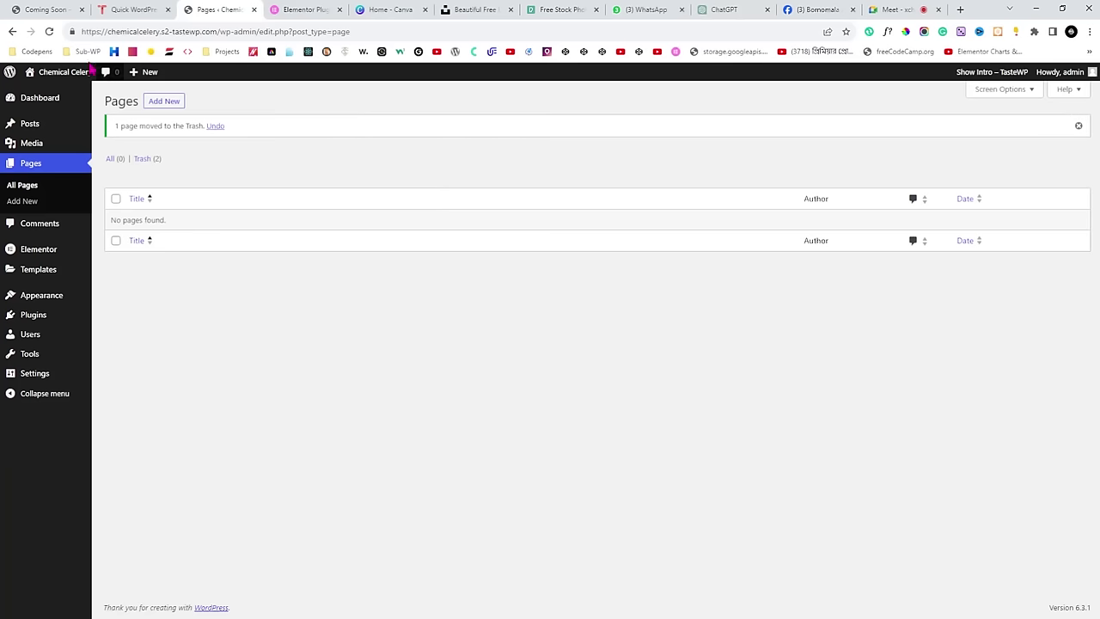
pyautogui.click(49, 32)
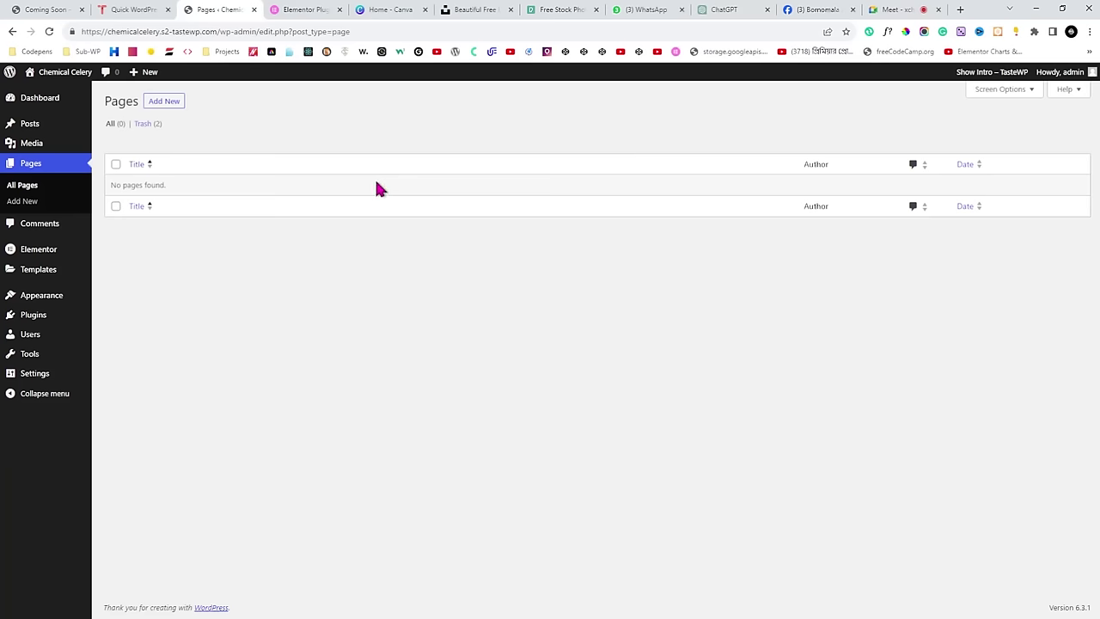
# Start a new page titled 'Coming Soon' instead of 'Home', then switch to Google Meet.
pyautogui.click(164, 105)
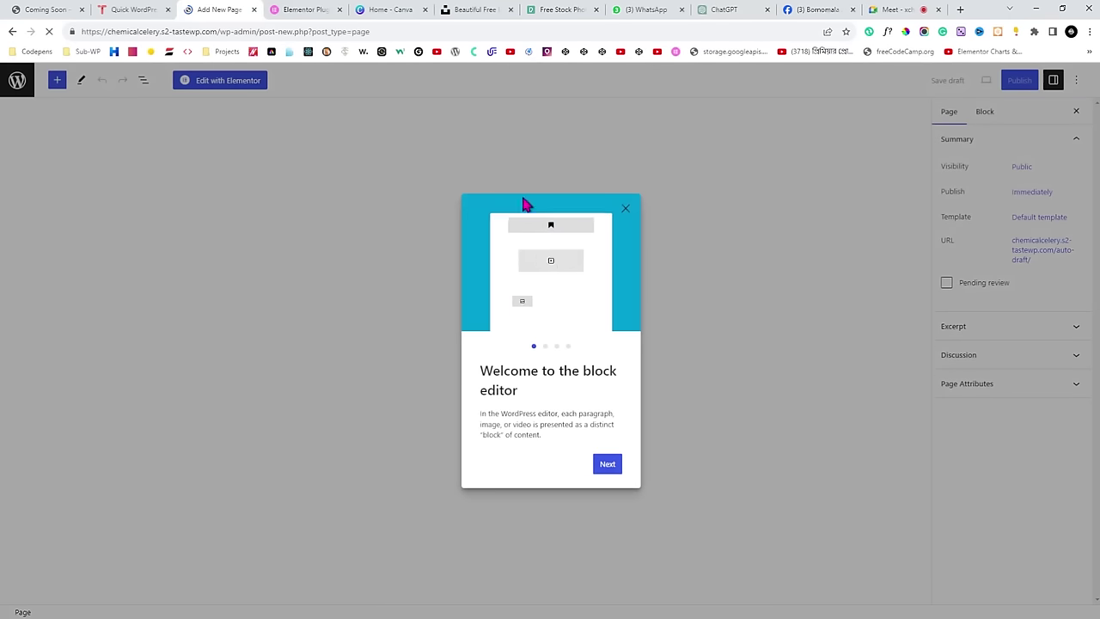
pyautogui.click(625, 210)
pyautogui.click(292, 154)
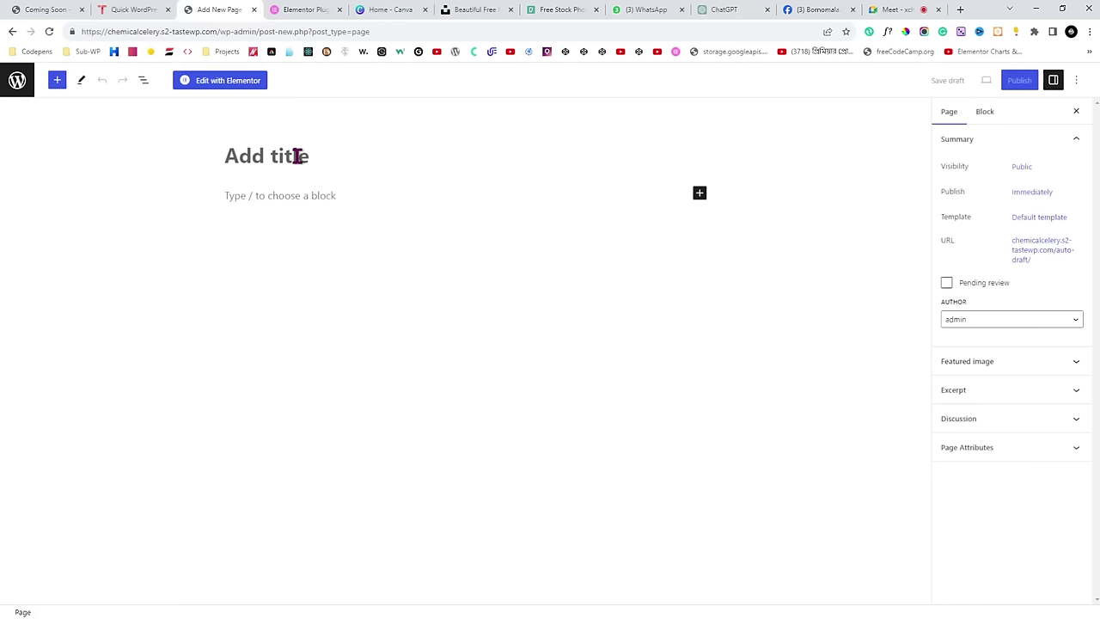
pyautogui.write('H')
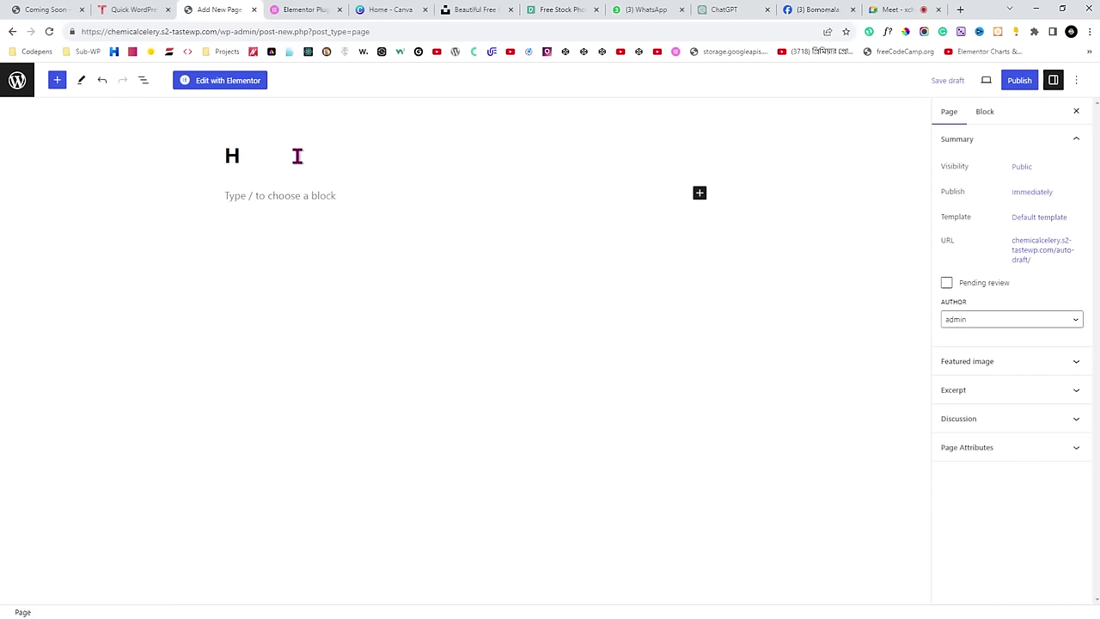
pyautogui.write('ome')
pyautogui.press('BackSpace')
pyautogui.press('BackSpace')
pyautogui.press('BackSpace')
pyautogui.press('BackSpace')
pyautogui.write('Coming Soon')
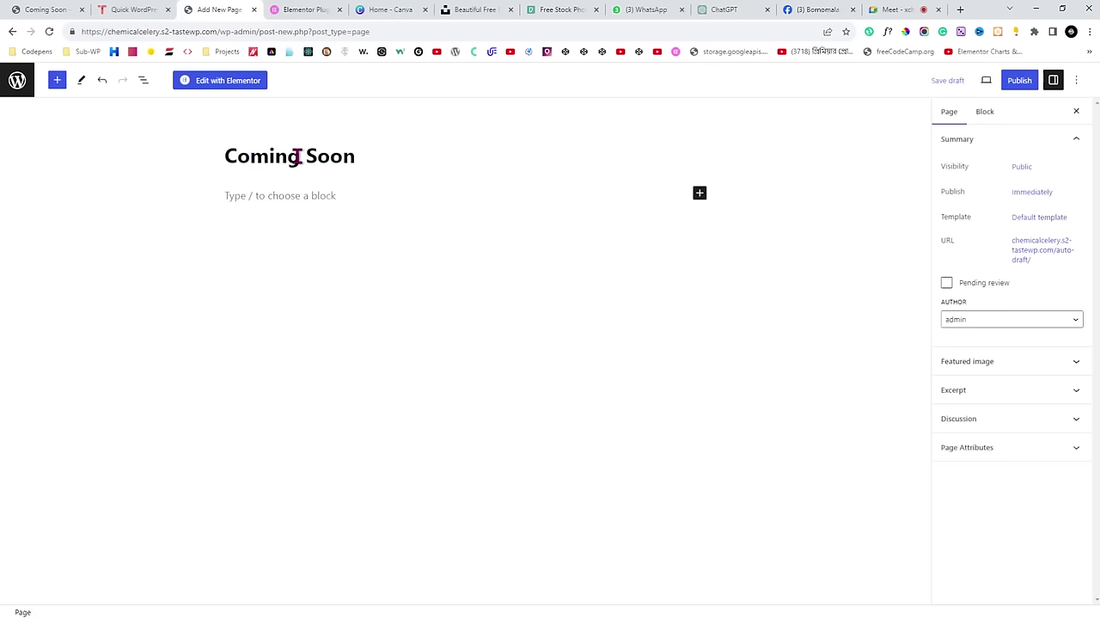
pyautogui.click(911, 9)
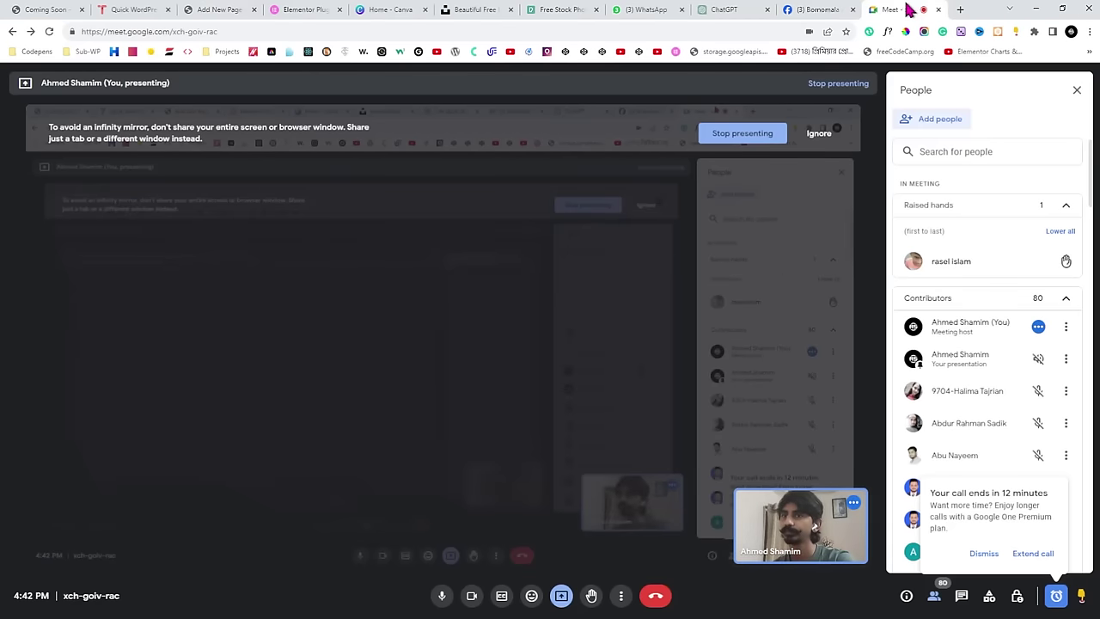
# Go back and forth with the Meet tab, ending on the empty Coming Soon page editor.
pyautogui.click(222, 9)
pyautogui.click(896, 15)
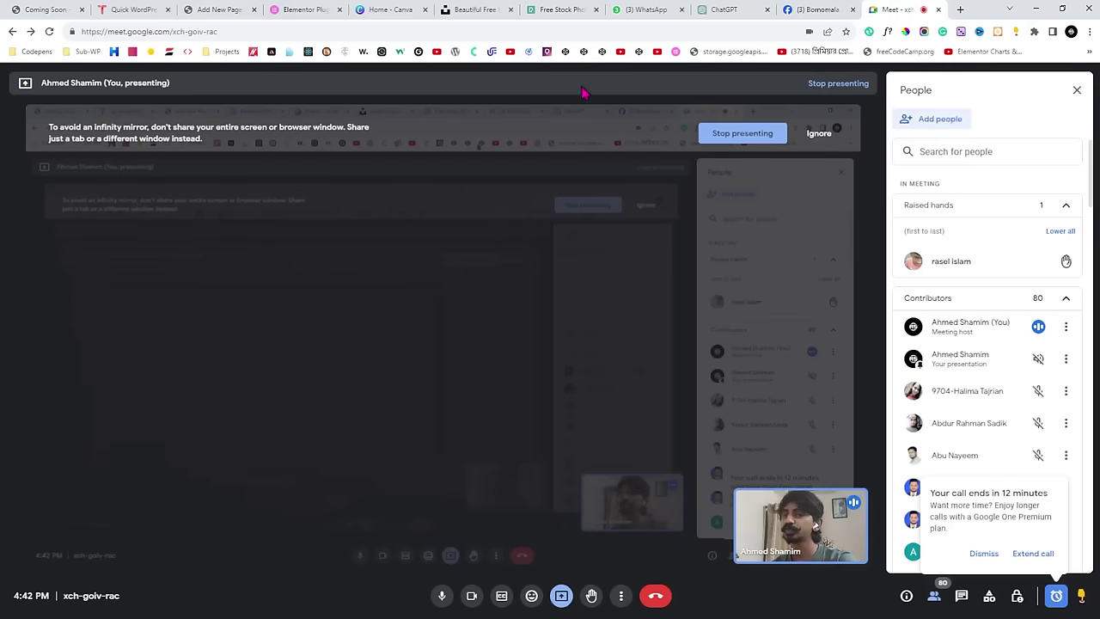
pyautogui.click(218, 7)
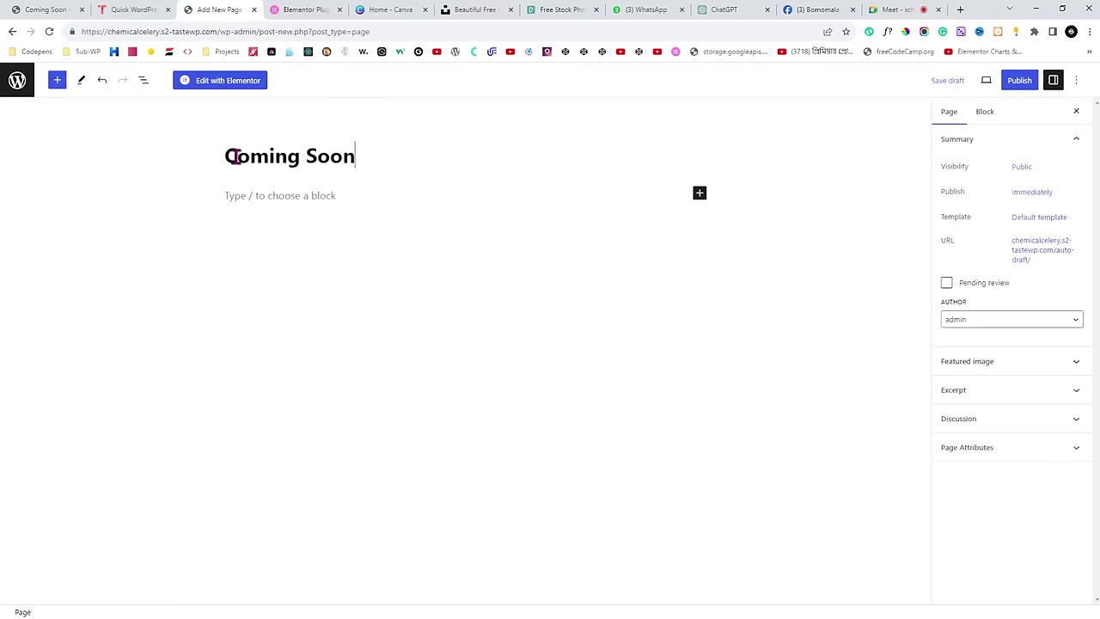
# Publish the Coming Soon page with 'Always show pre-publish checks' unchecked.
pyautogui.moveTo(378, 160); pyautogui.dragTo(230, 158)
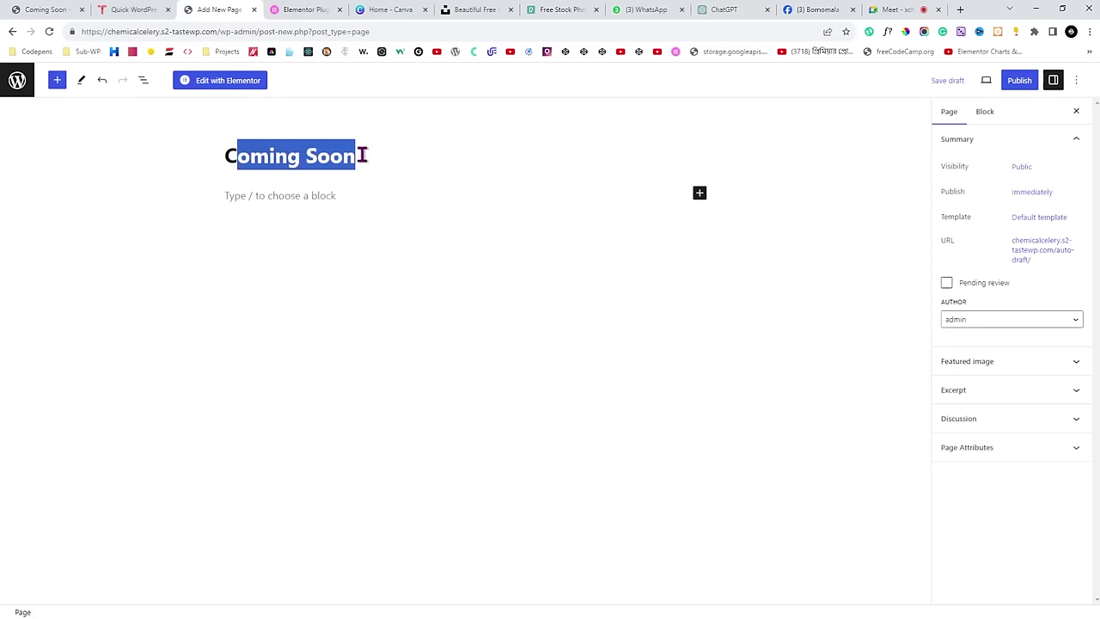
pyautogui.click(380, 156)
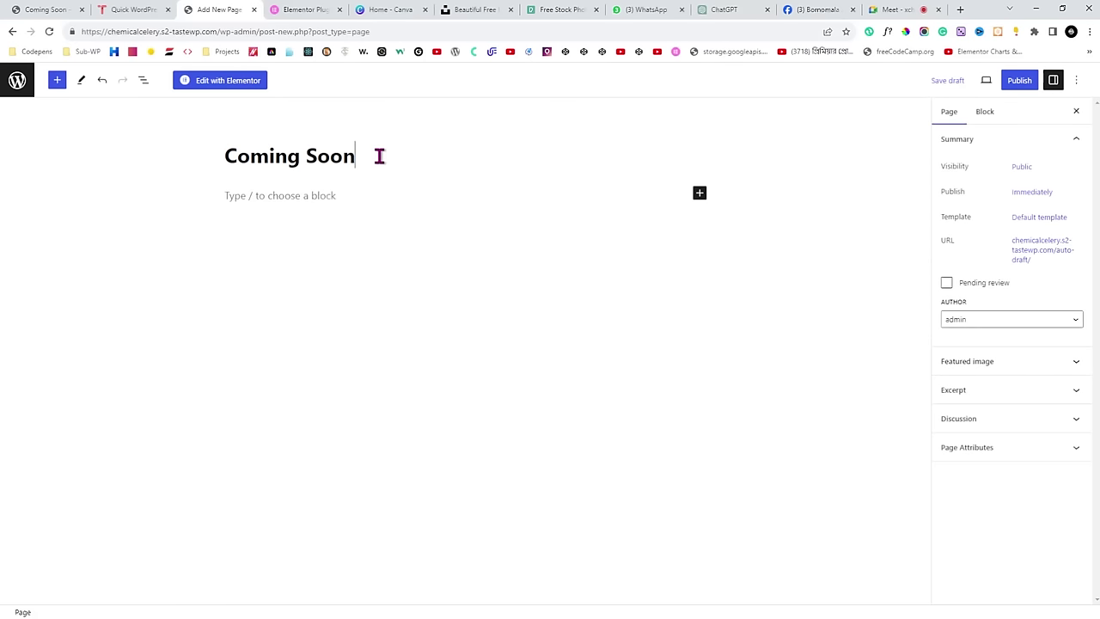
pyautogui.click(1016, 82)
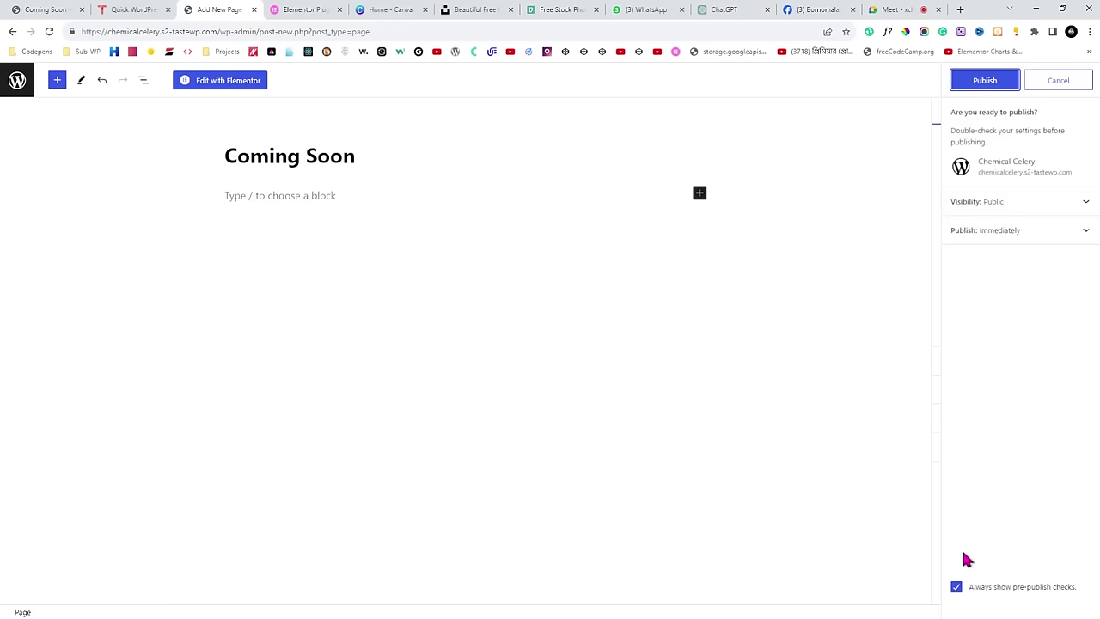
pyautogui.click(956, 587)
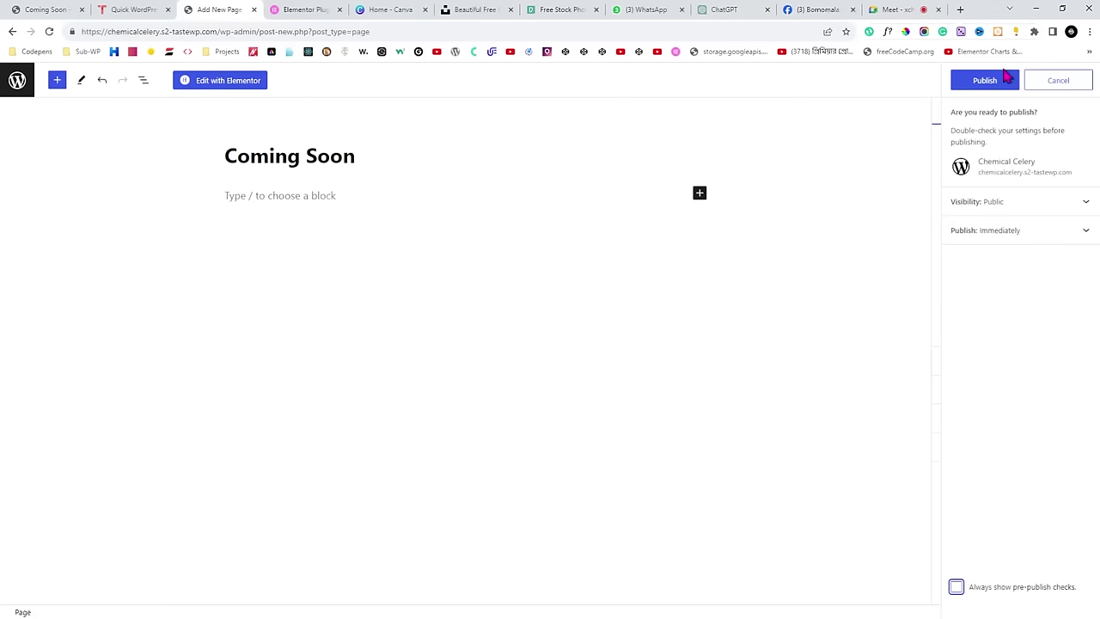
pyautogui.click(980, 83)
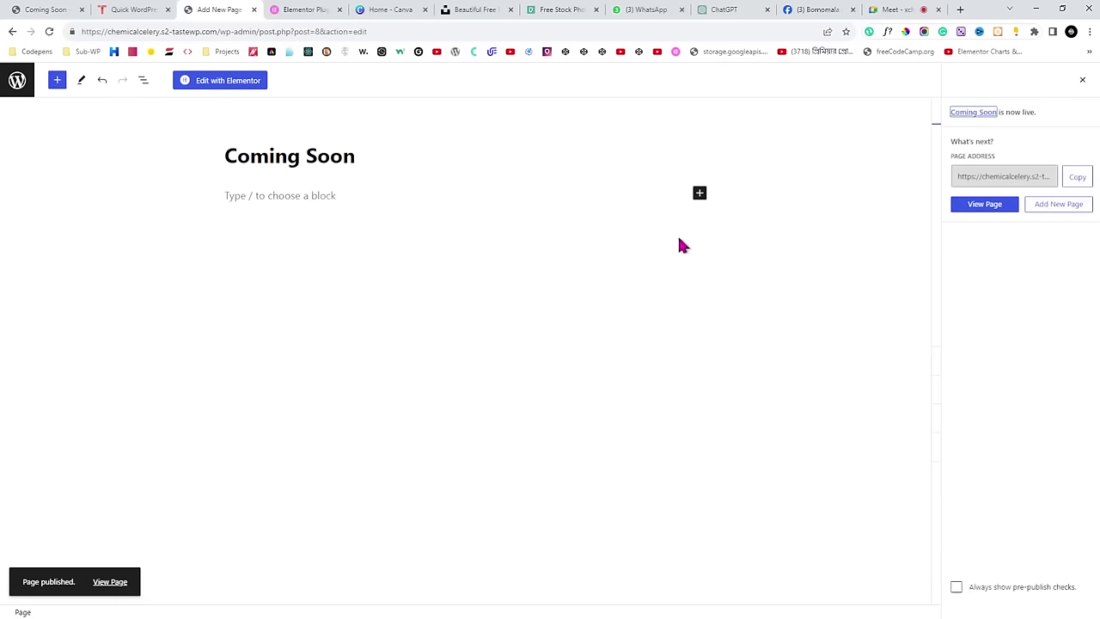
# Open Coming Soon in Elementor and dismiss the AI announcement and Navigator panel.
pyautogui.click(227, 87)
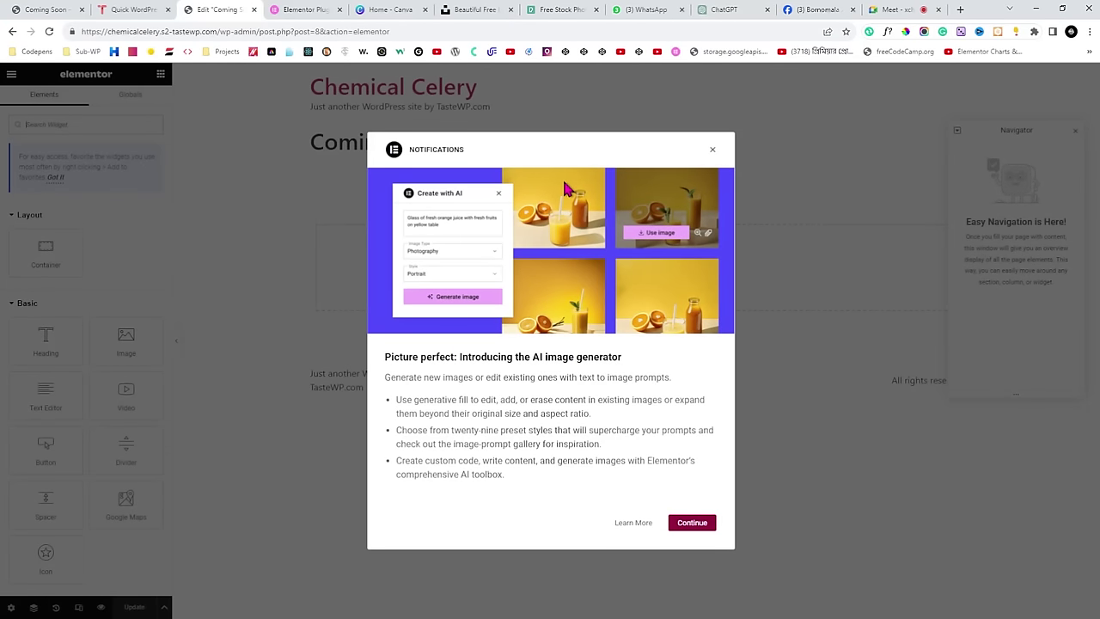
pyautogui.click(712, 152)
pyautogui.click(1074, 132)
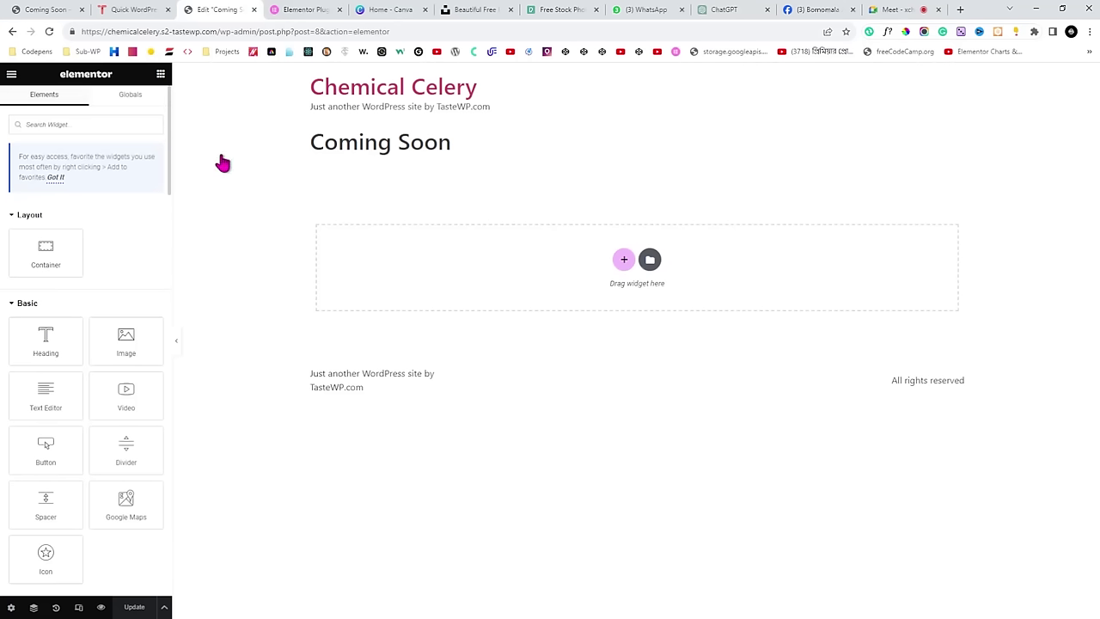
# Choose Exit from the Elementor main menu, bringing up the 'Exit to' prompt.
pyautogui.click(11, 74)
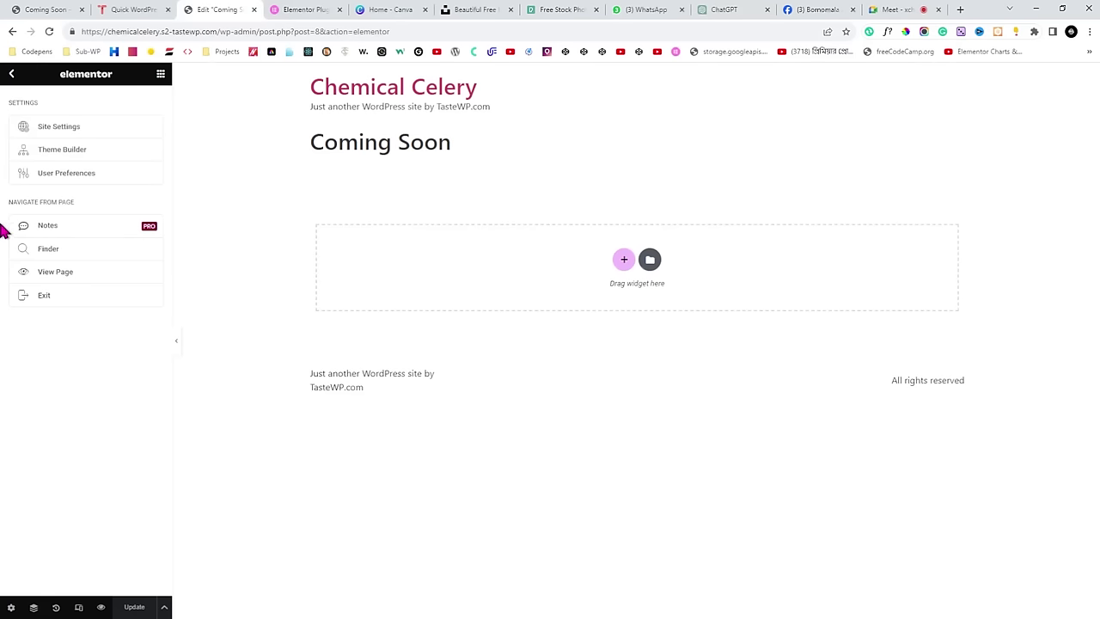
pyautogui.click(158, 77)
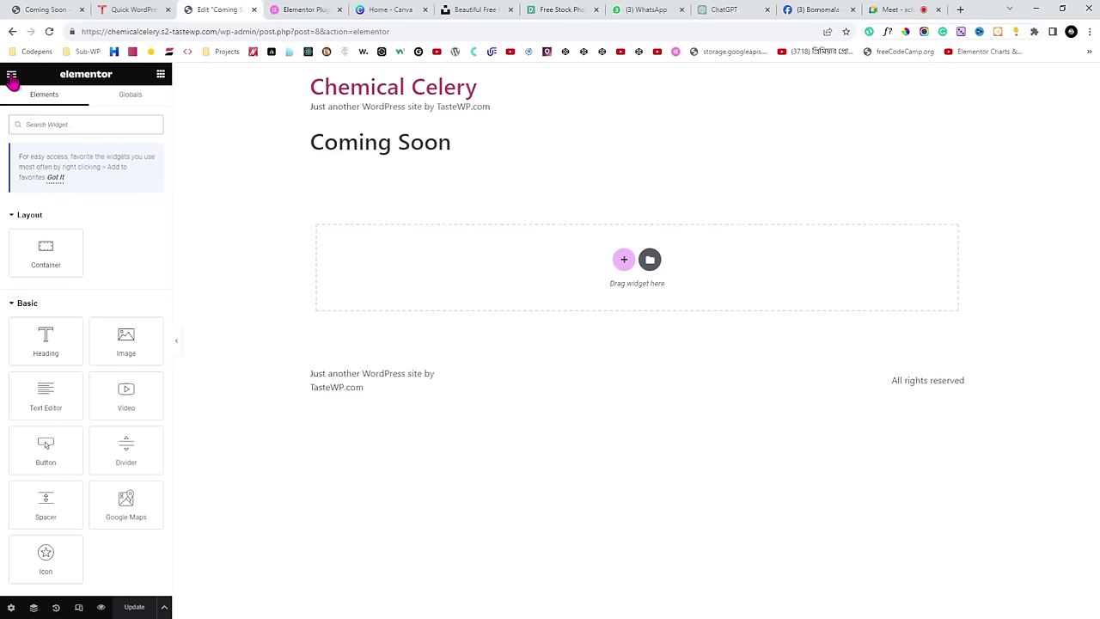
pyautogui.click(11, 76)
pyautogui.click(11, 76)
pyautogui.click(12, 77)
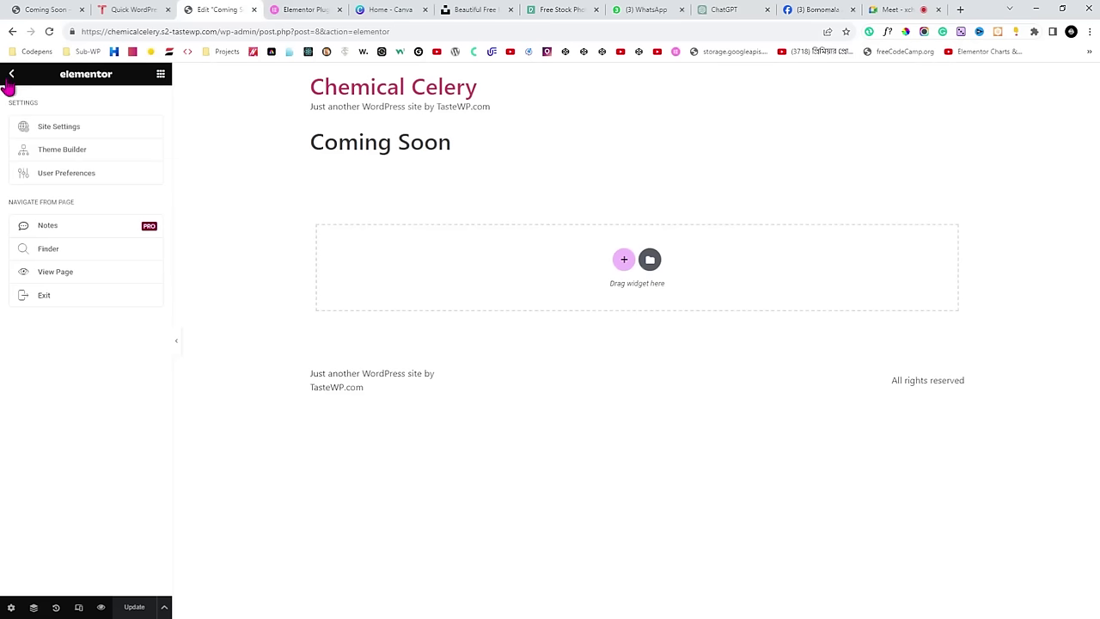
pyautogui.click(53, 299)
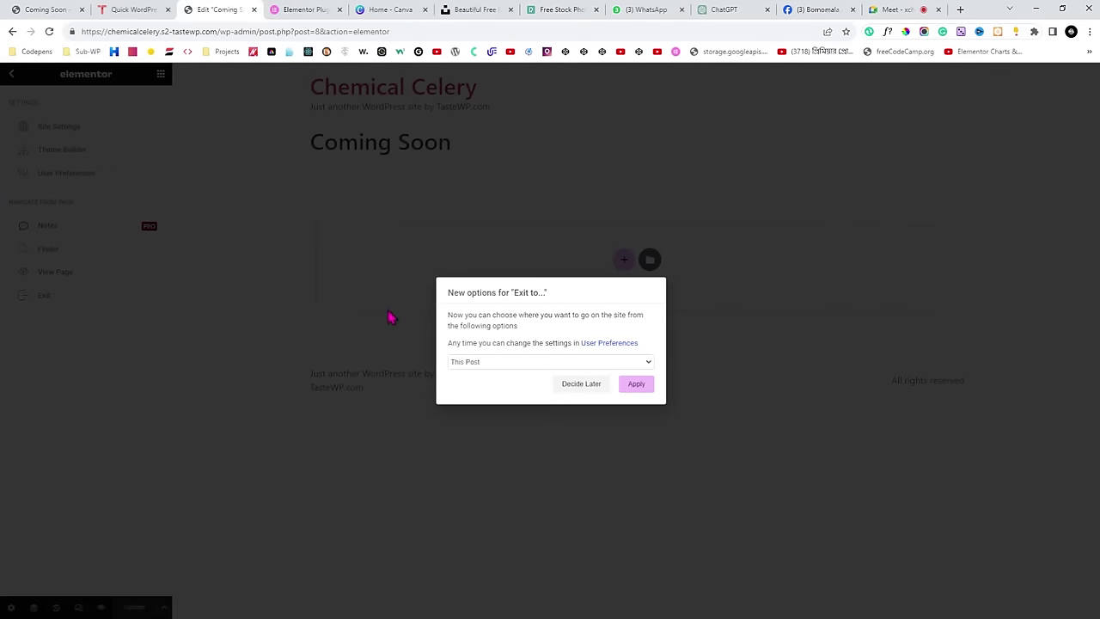
# Choose Decide Later, return to Pages, open Elementor Settings > Features, then switch to Meet.
pyautogui.click(582, 388)
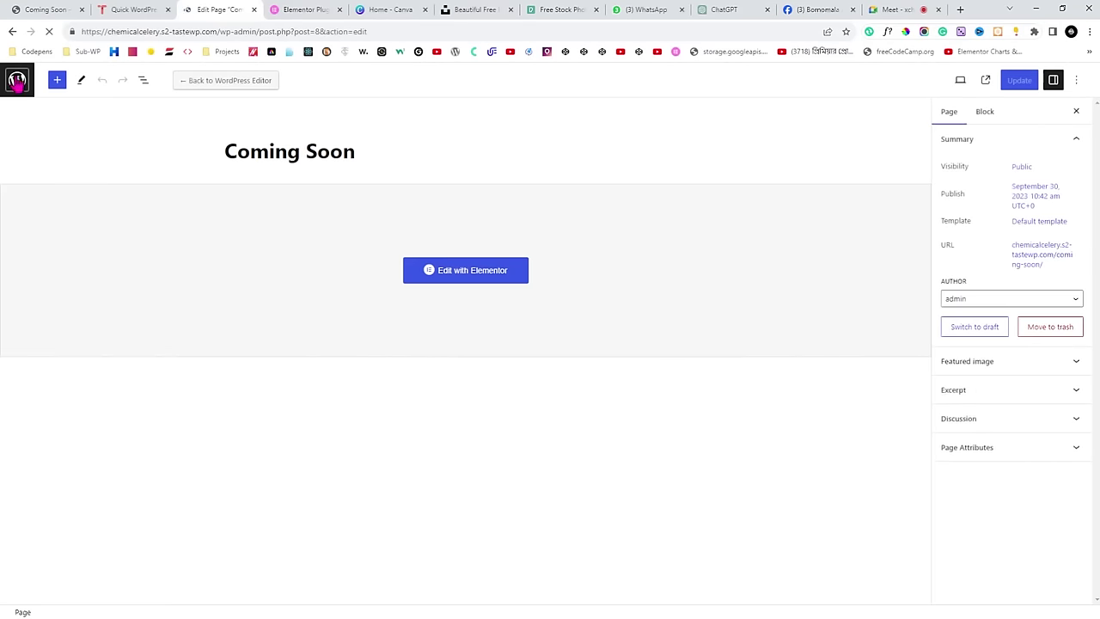
pyautogui.click(17, 81)
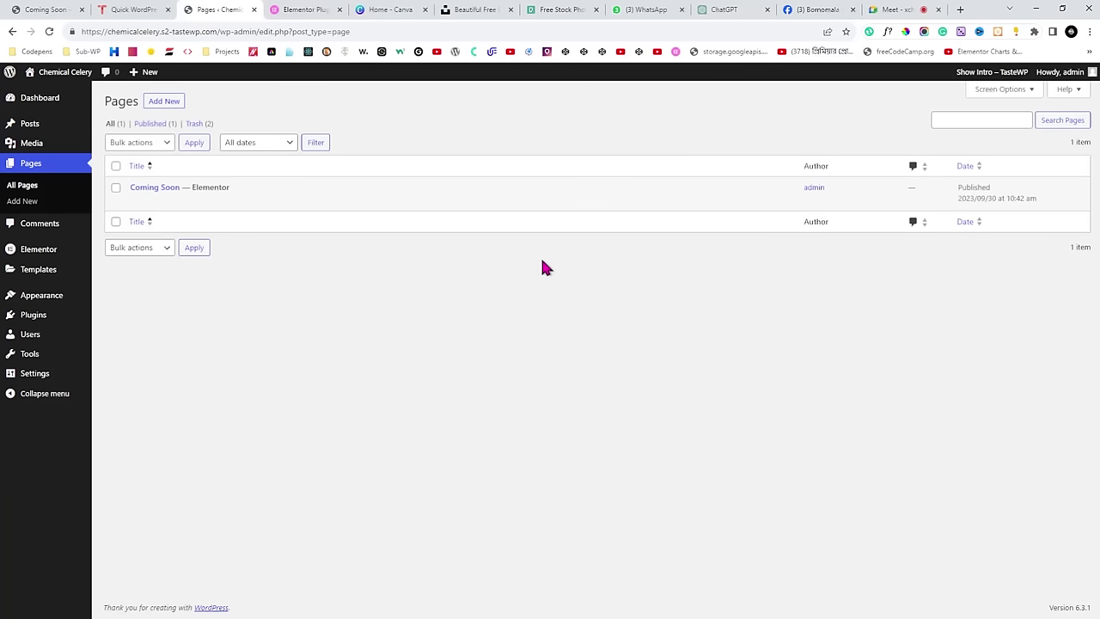
pyautogui.moveTo(26, 253)
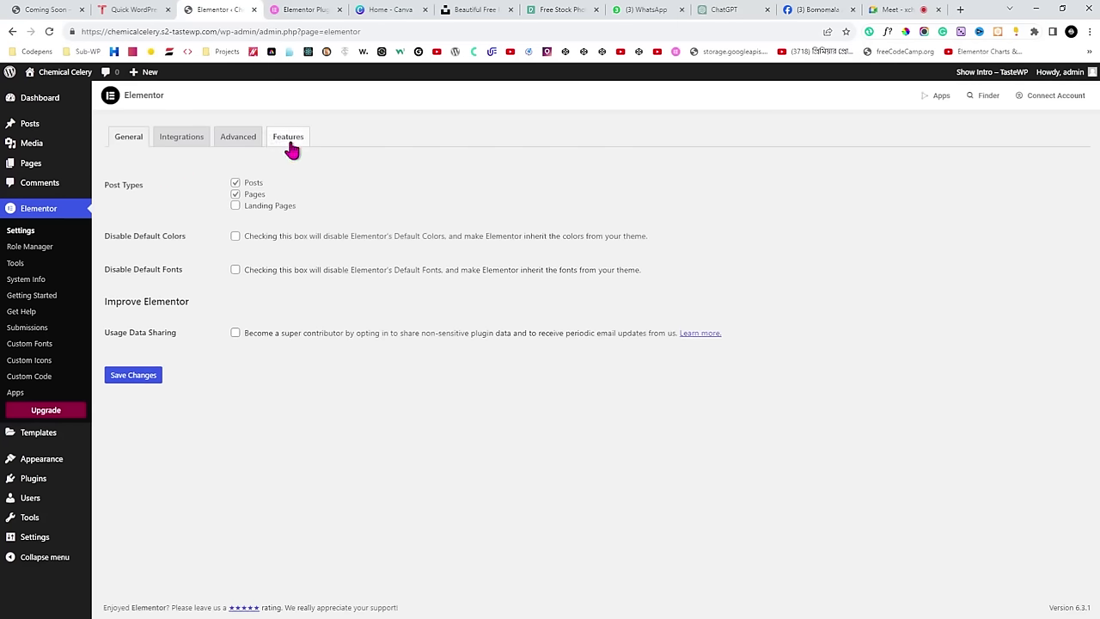
pyautogui.click(288, 140)
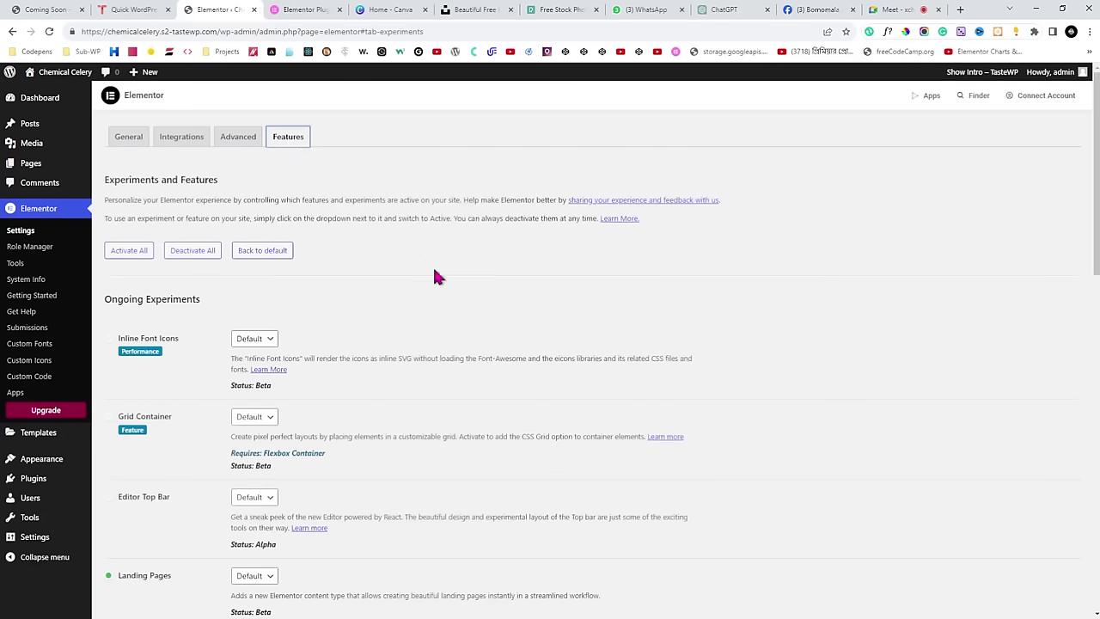
pyautogui.scroll(-3, 434, 272)
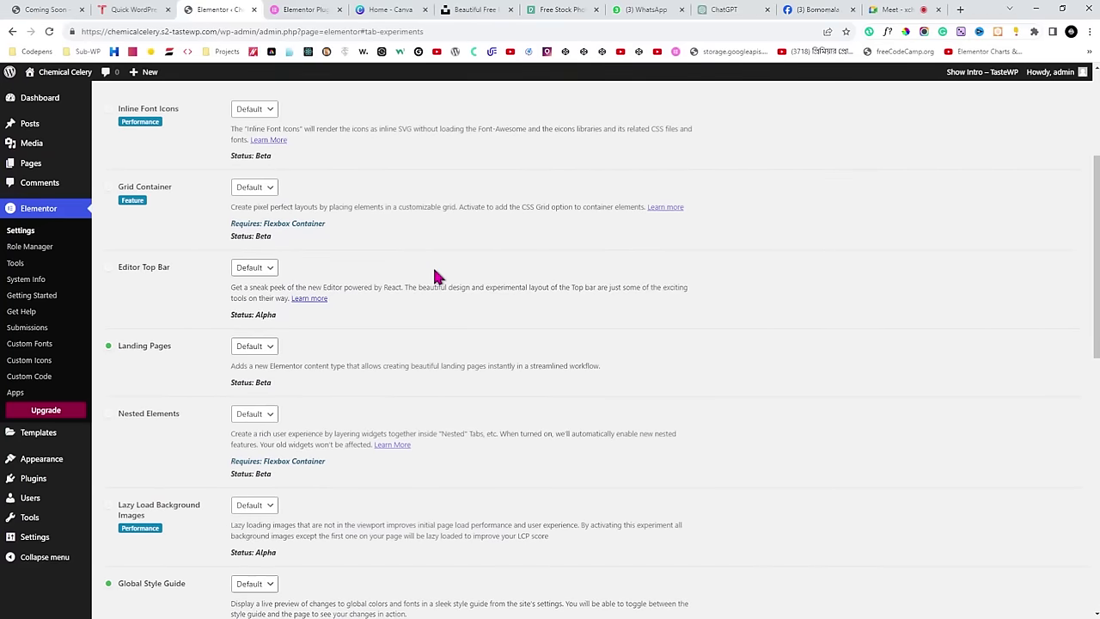
pyautogui.click(894, 9)
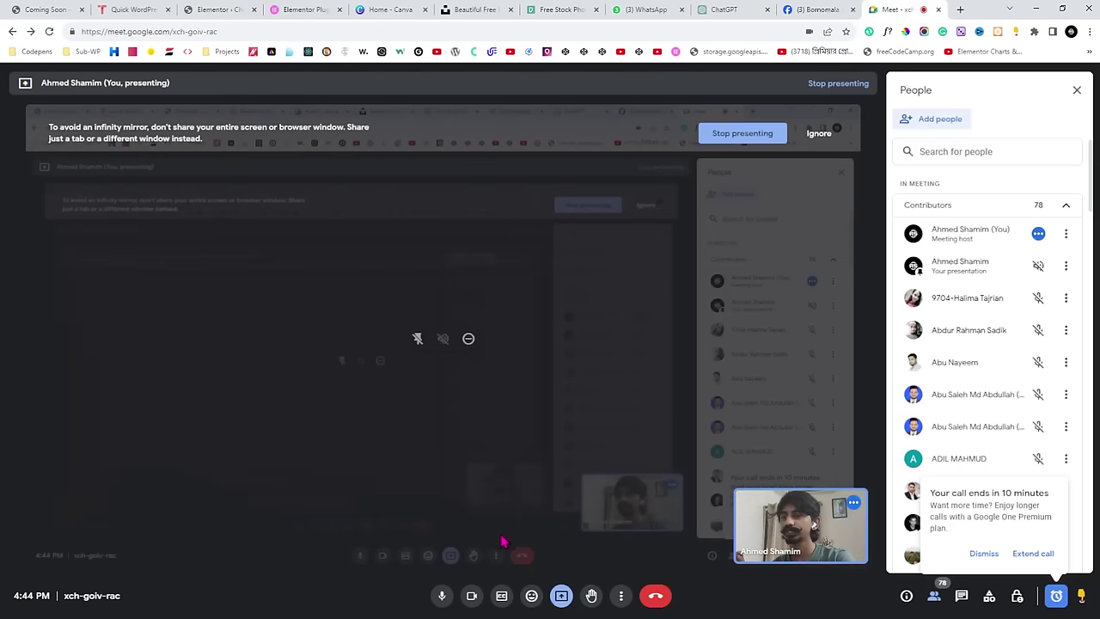
# Turn the Meet microphone and camera off and back on, then return to the Elementor tab.
pyautogui.click(472, 595)
pyautogui.click(442, 596)
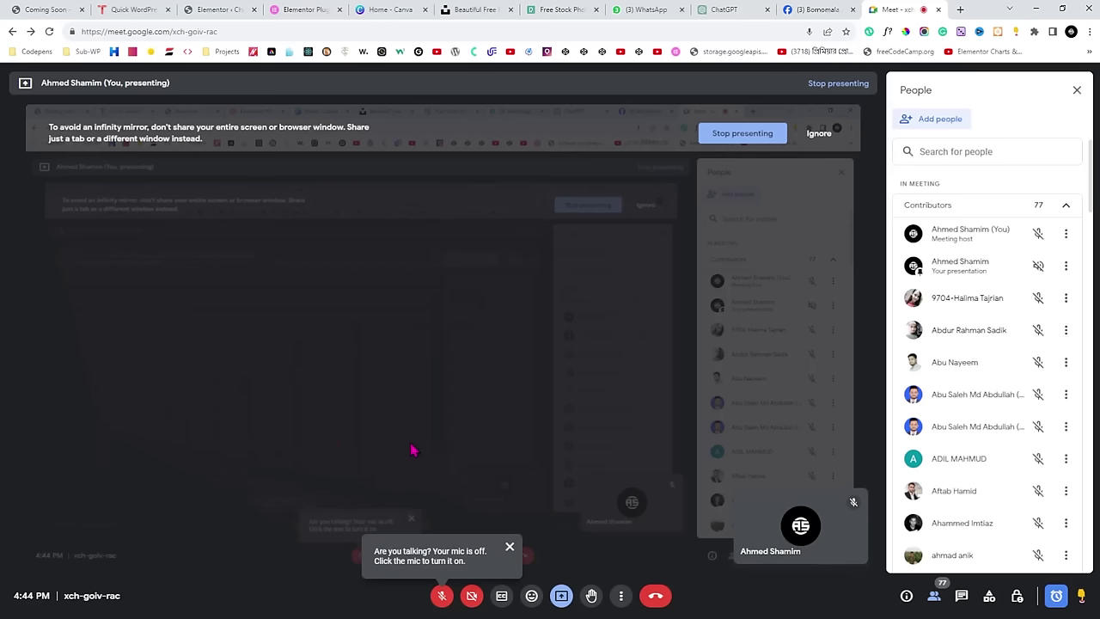
pyautogui.click(472, 596)
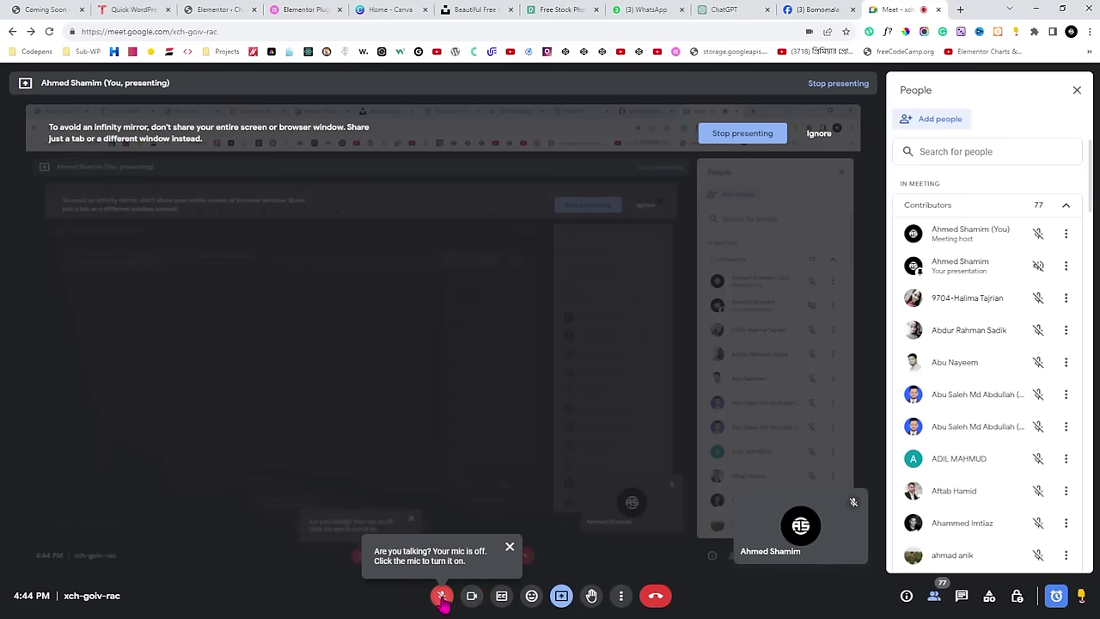
pyautogui.click(442, 596)
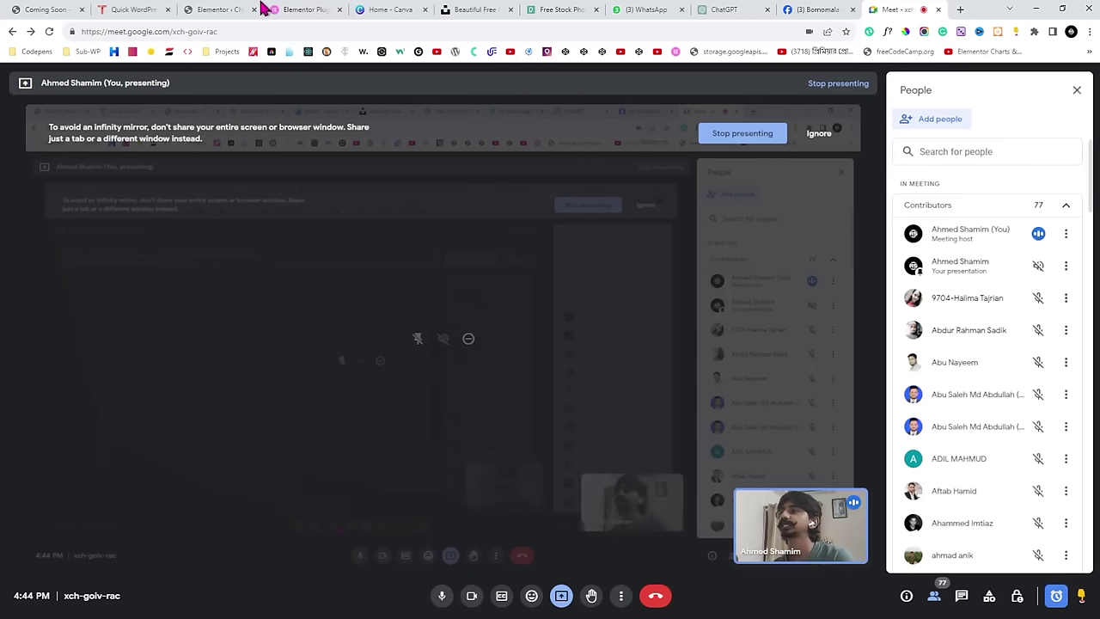
pyautogui.click(220, 9)
# Uncheck Elementor Overview in the Dashboard's Screen Options to hide that box.
pyautogui.scroll(3, 471, 283)
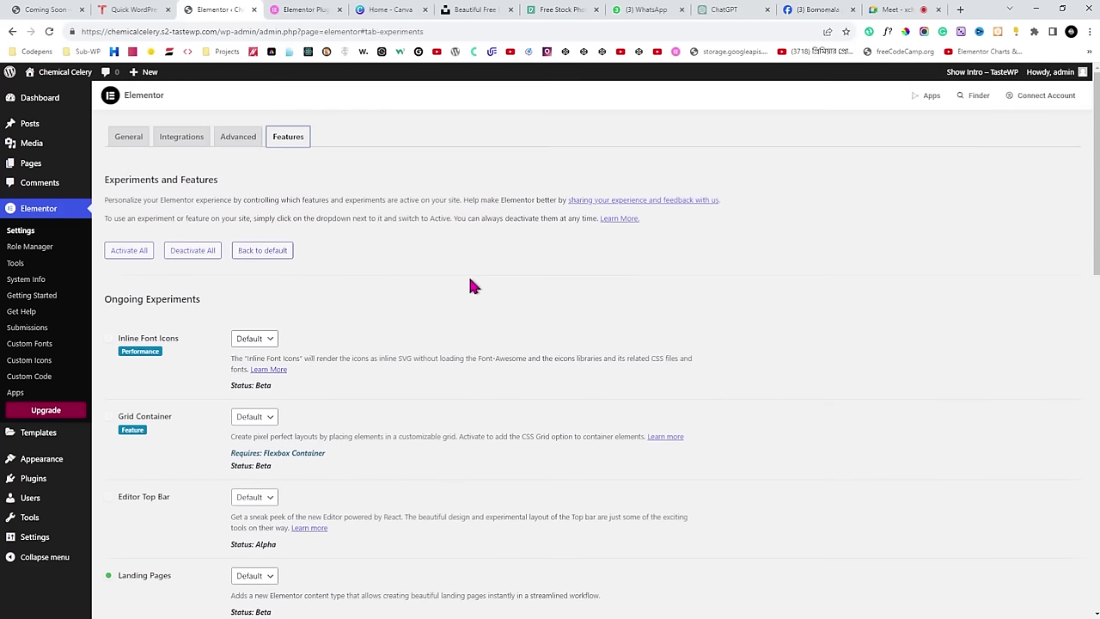
pyautogui.click(42, 100)
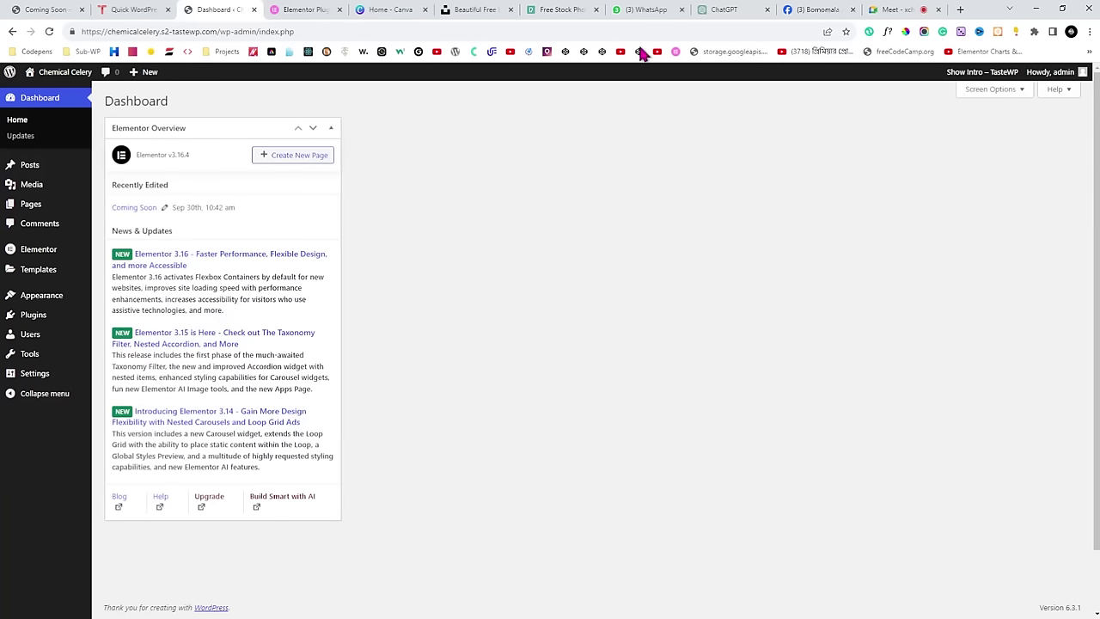
pyautogui.click(971, 90)
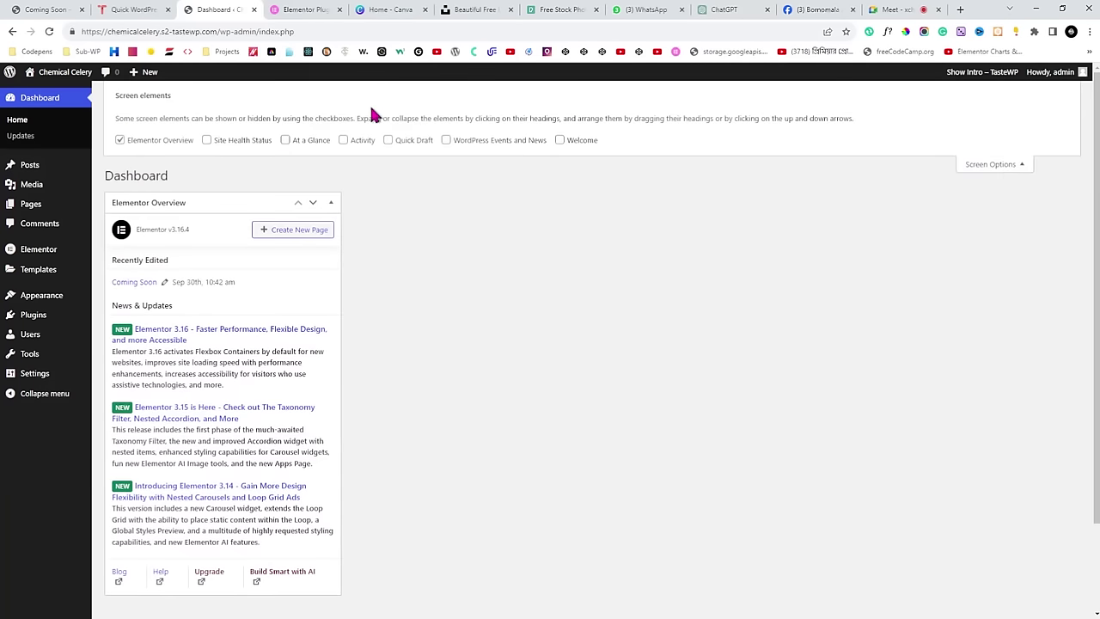
pyautogui.click(160, 140)
pyautogui.click(987, 164)
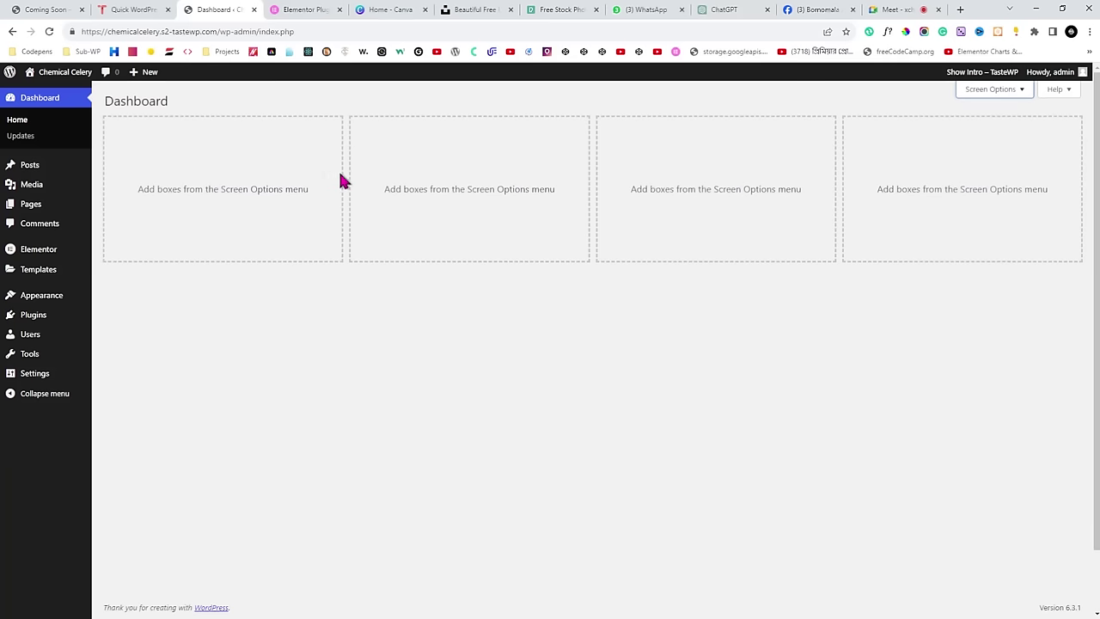
# Open Elementor Settings > Features and scroll through the experiments list.
pyautogui.moveTo(38, 256)
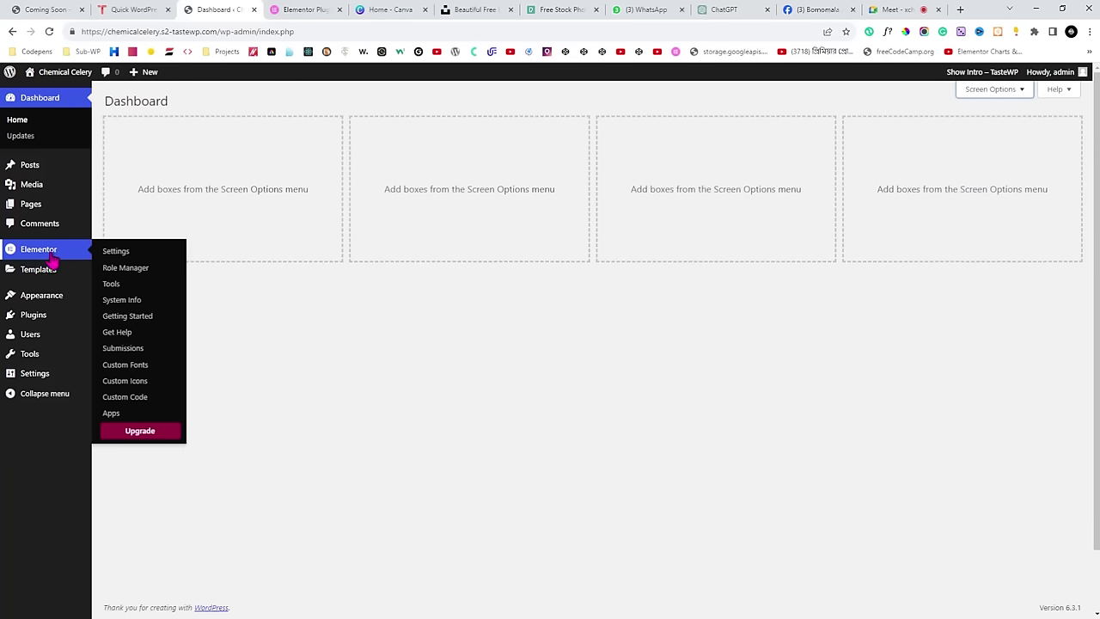
pyautogui.click(118, 255)
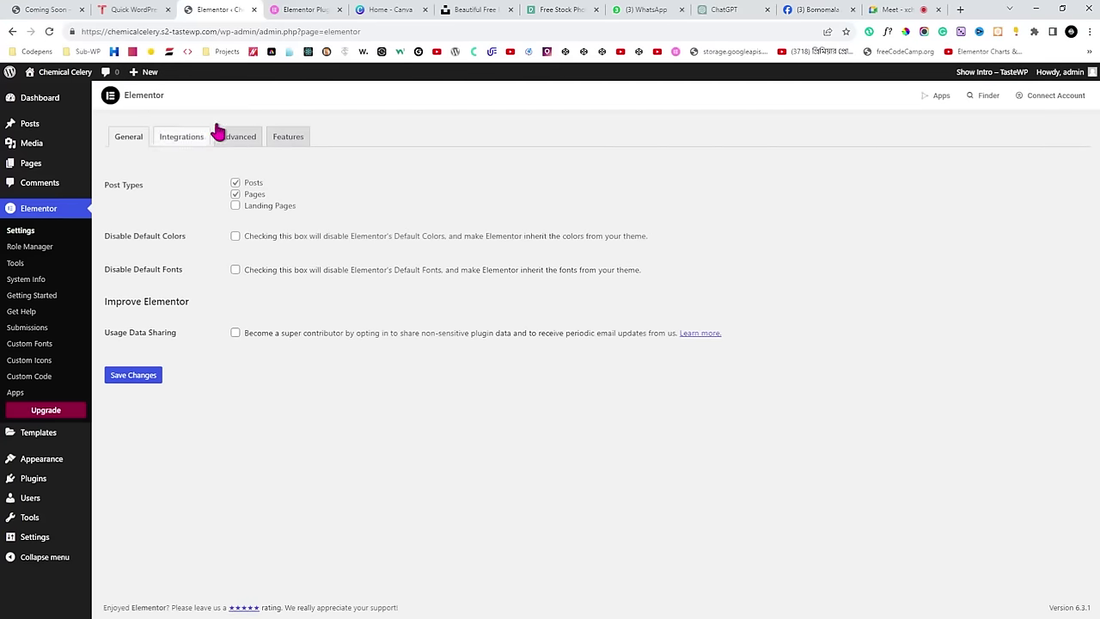
pyautogui.click(284, 145)
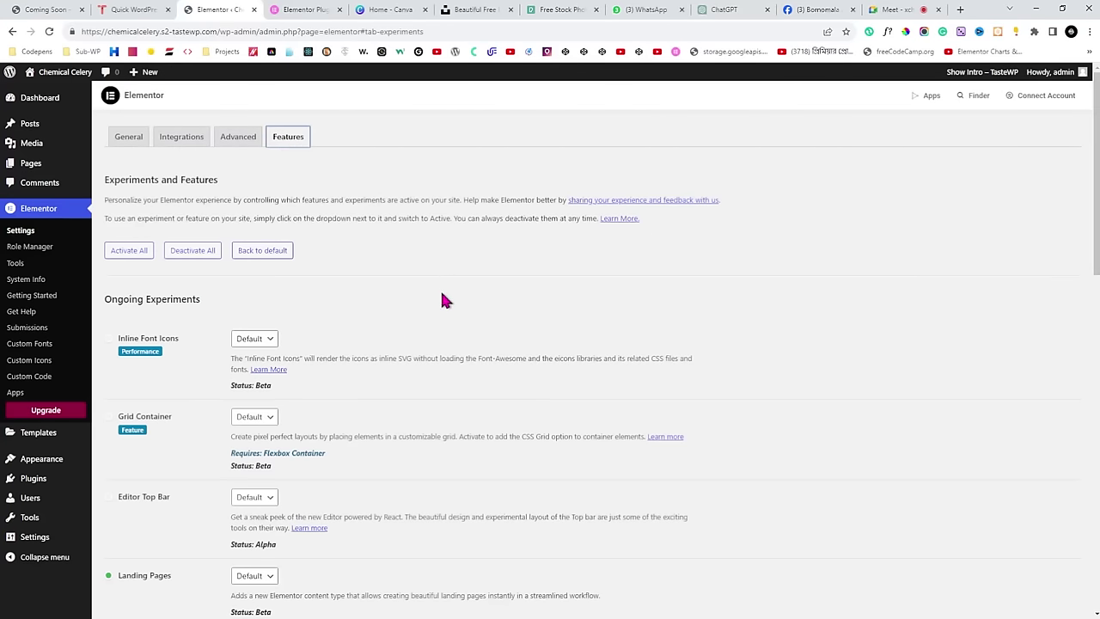
pyautogui.scroll(-6, 447, 298)
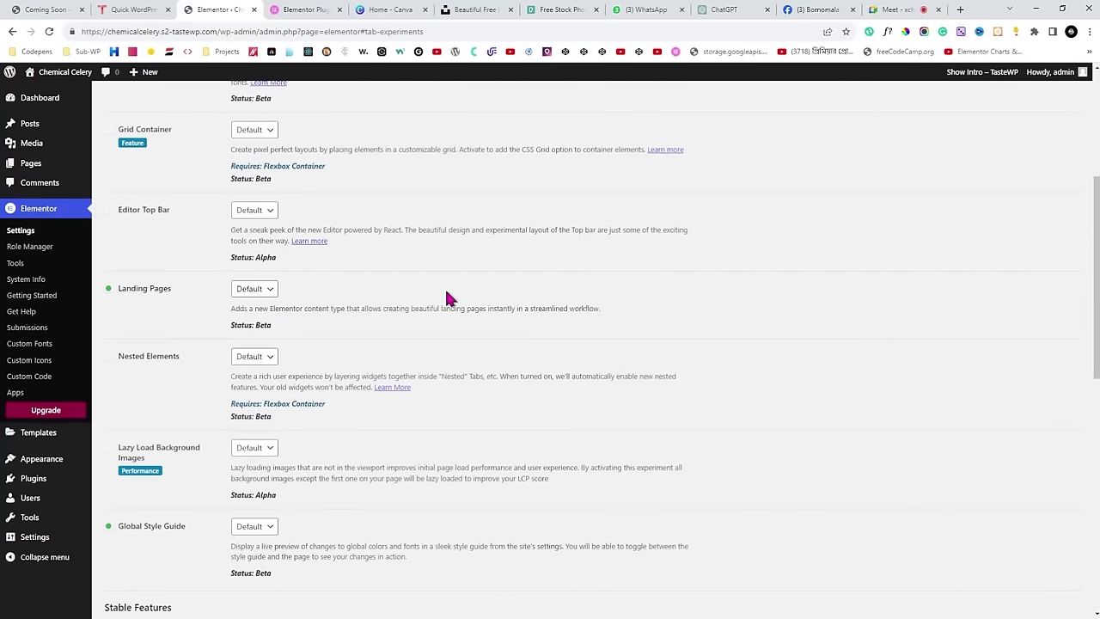
pyautogui.scroll(-4, 447, 298)
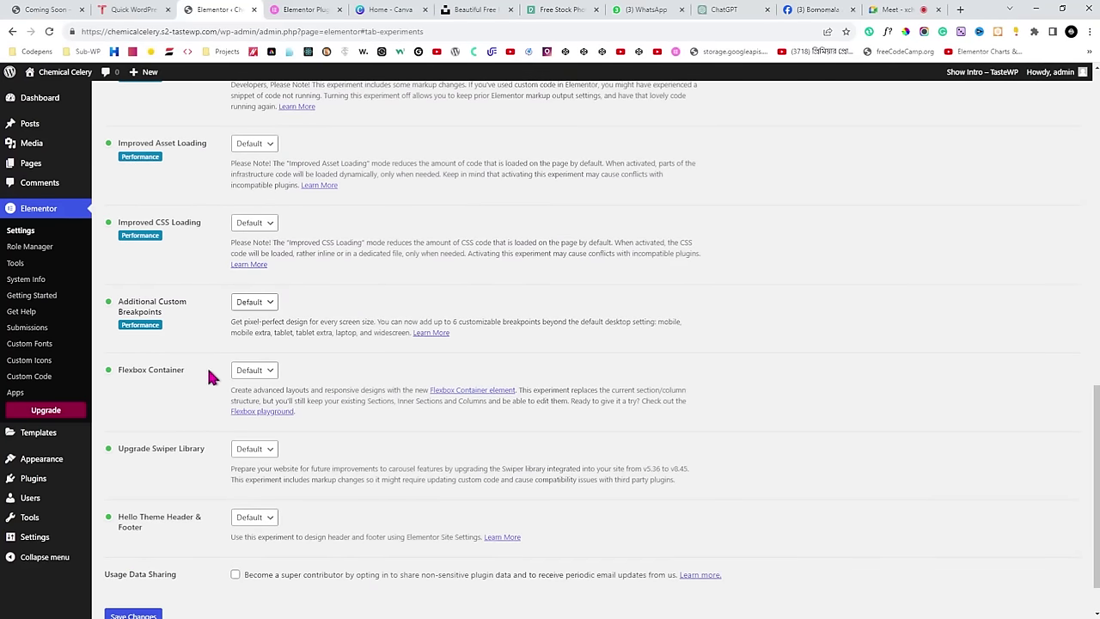
# Switch the Flexbox Container experiment to Inactive, confirm the deactivation, and save the changes.
pyautogui.click(258, 377)
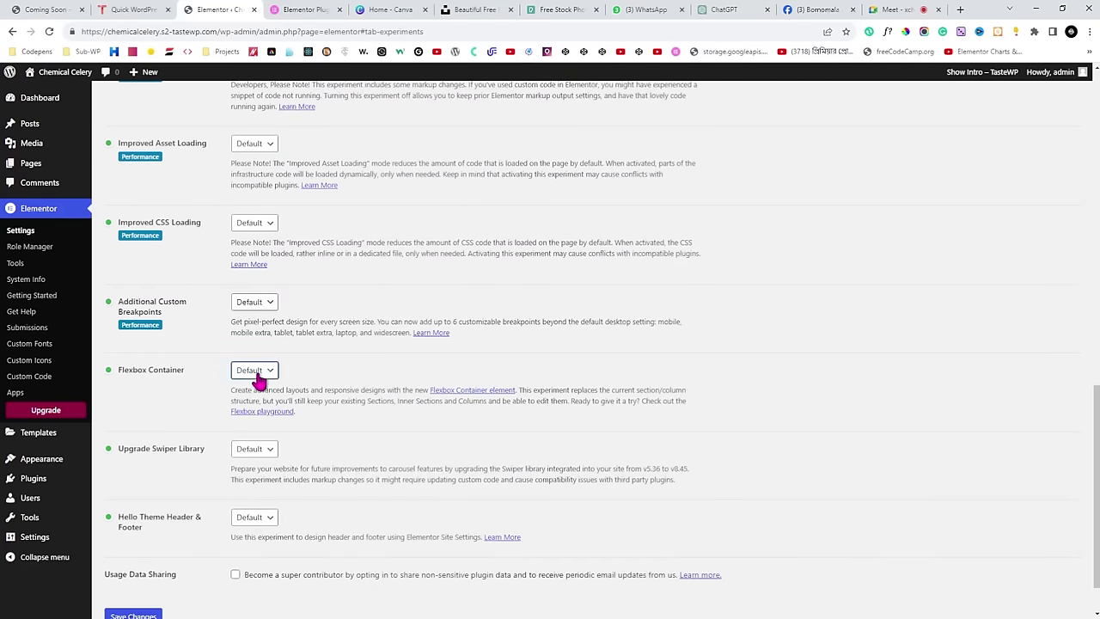
pyautogui.click(254, 413)
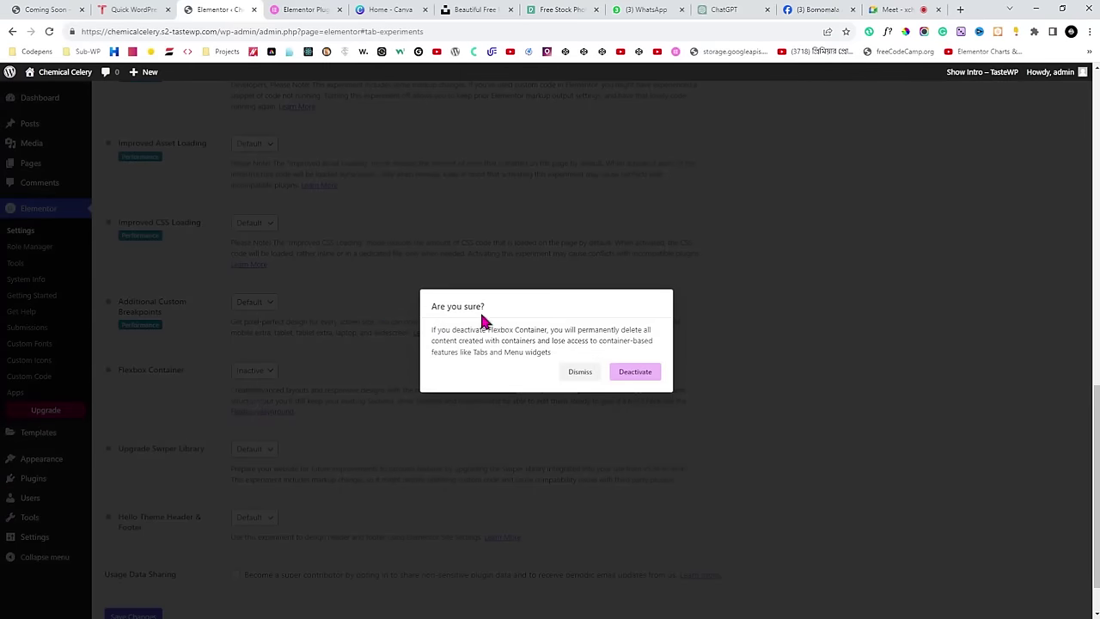
pyautogui.click(635, 373)
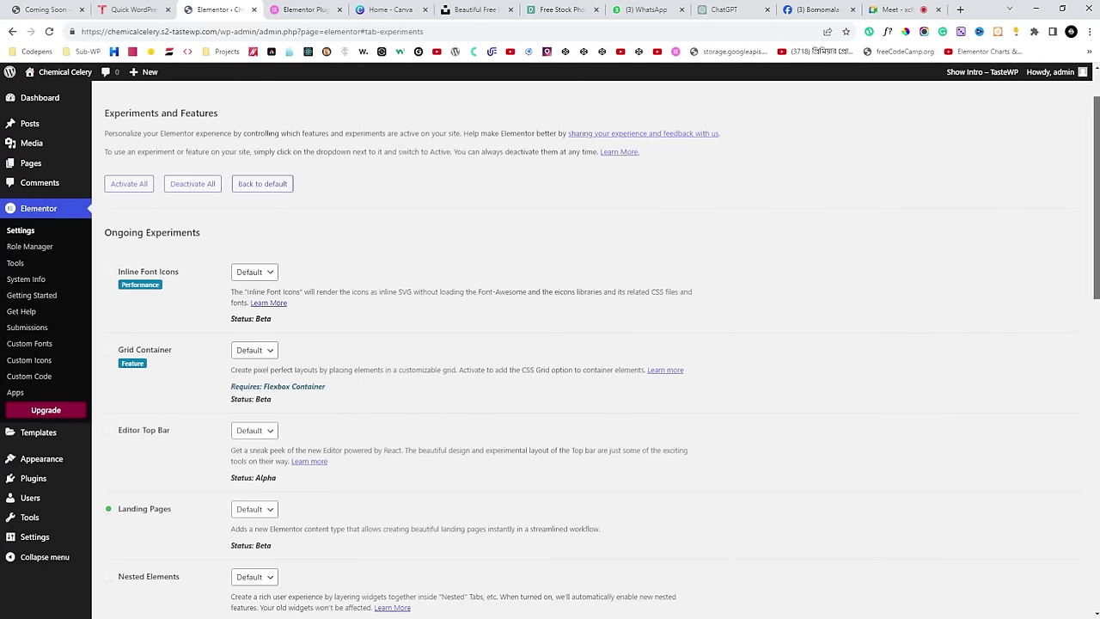
pyautogui.scroll(-7, 1079, 433)
pyautogui.scroll(-3, 1080, 433)
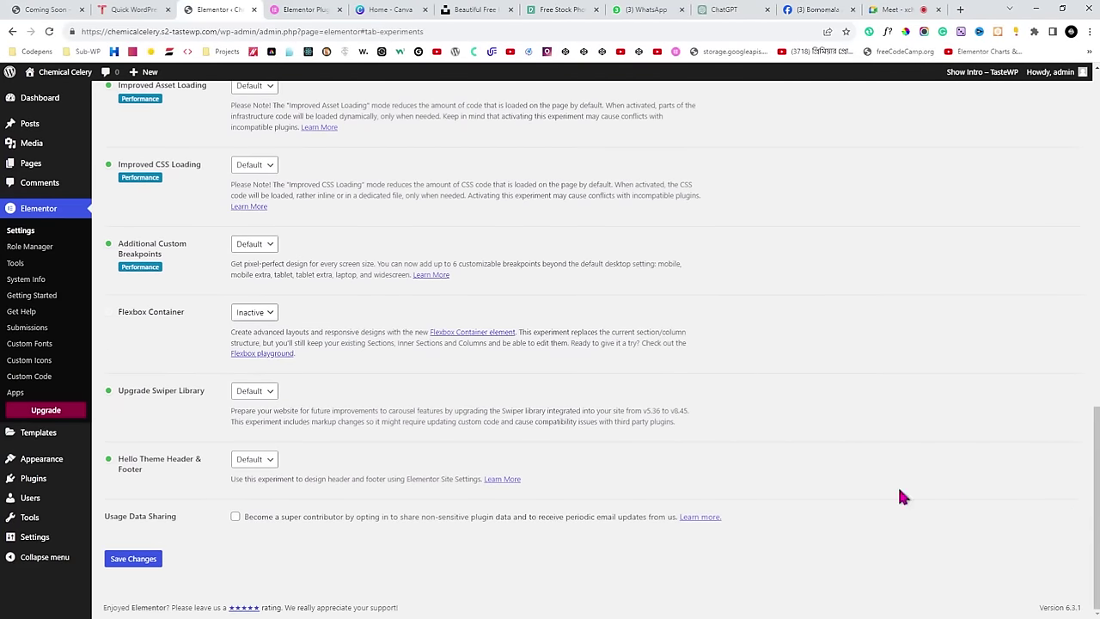
pyautogui.click(136, 561)
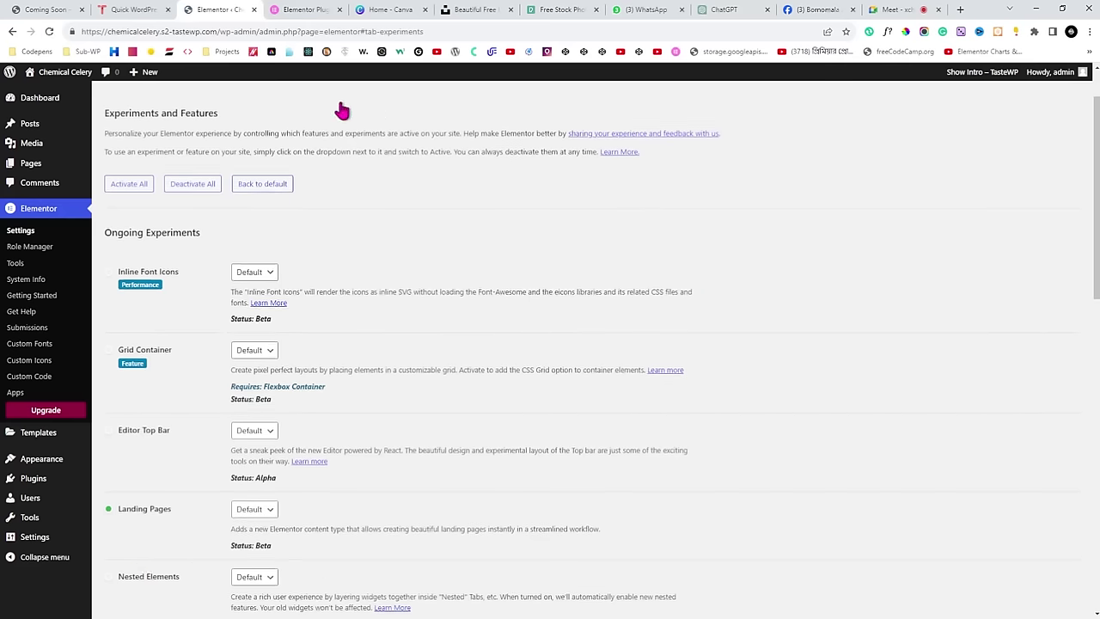
# Open the Coming Soon page in Elementor from the Pages list and add a one-column section.
pyautogui.click(43, 174)
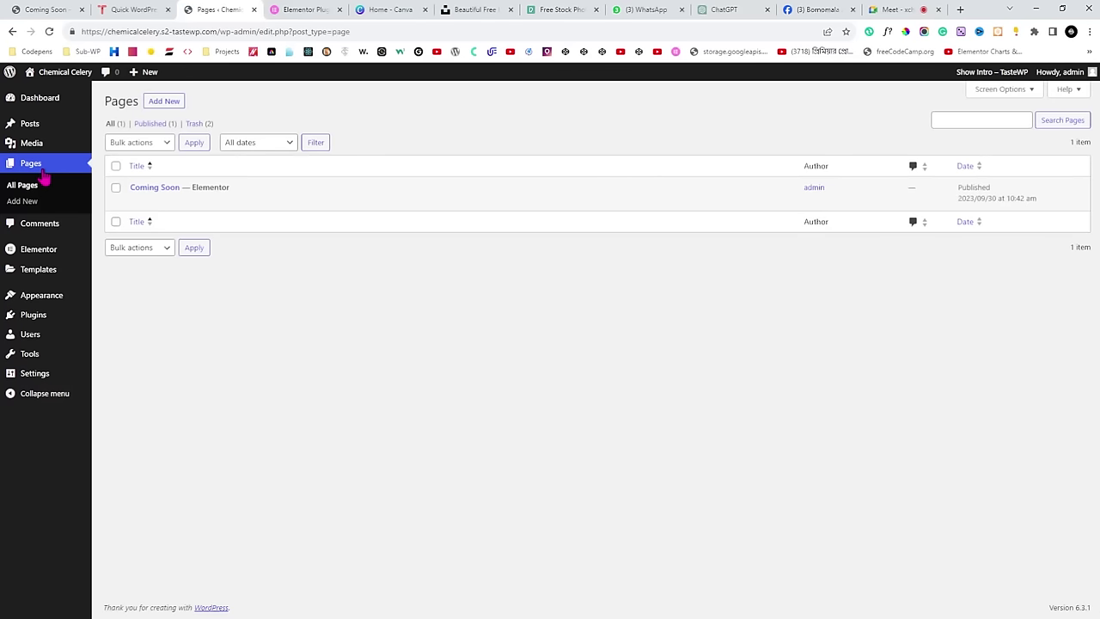
pyautogui.click(275, 203)
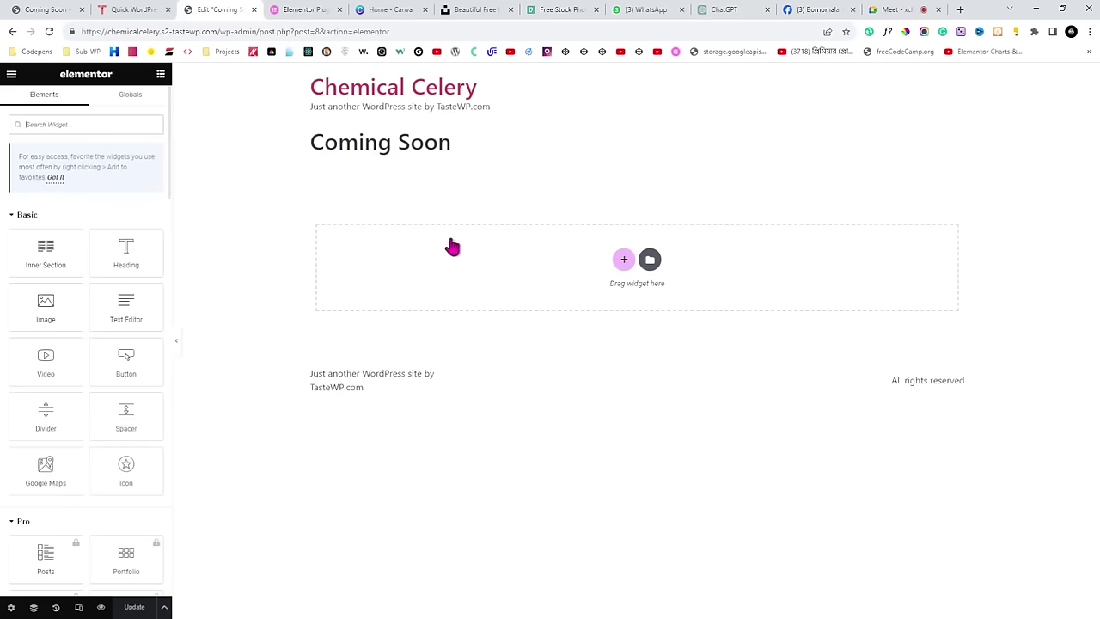
pyautogui.click(622, 261)
pyautogui.click(622, 260)
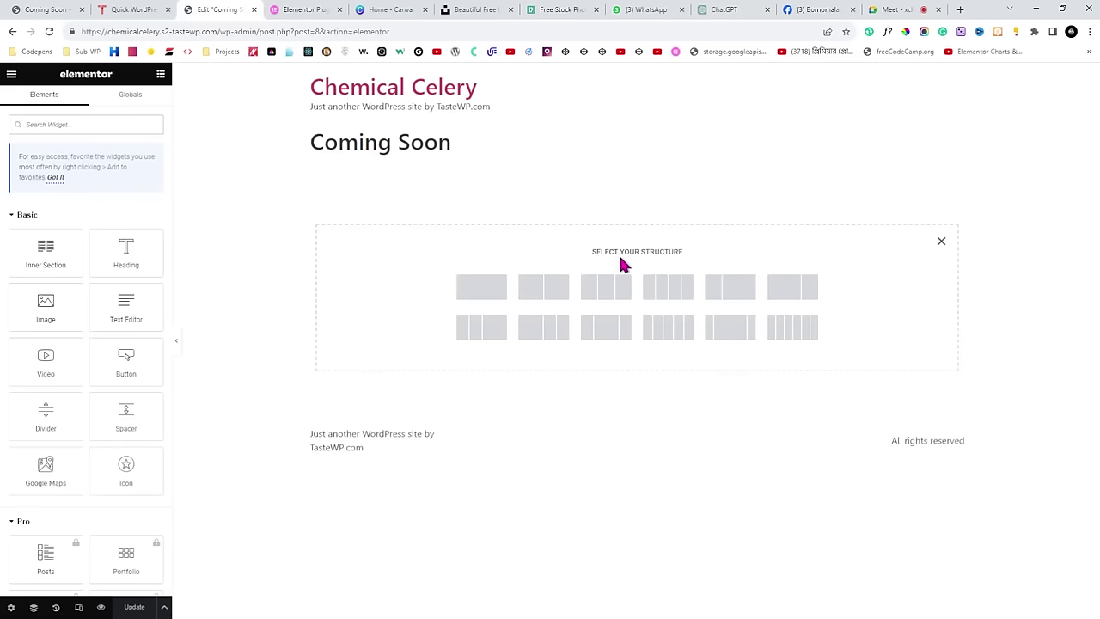
pyautogui.click(481, 288)
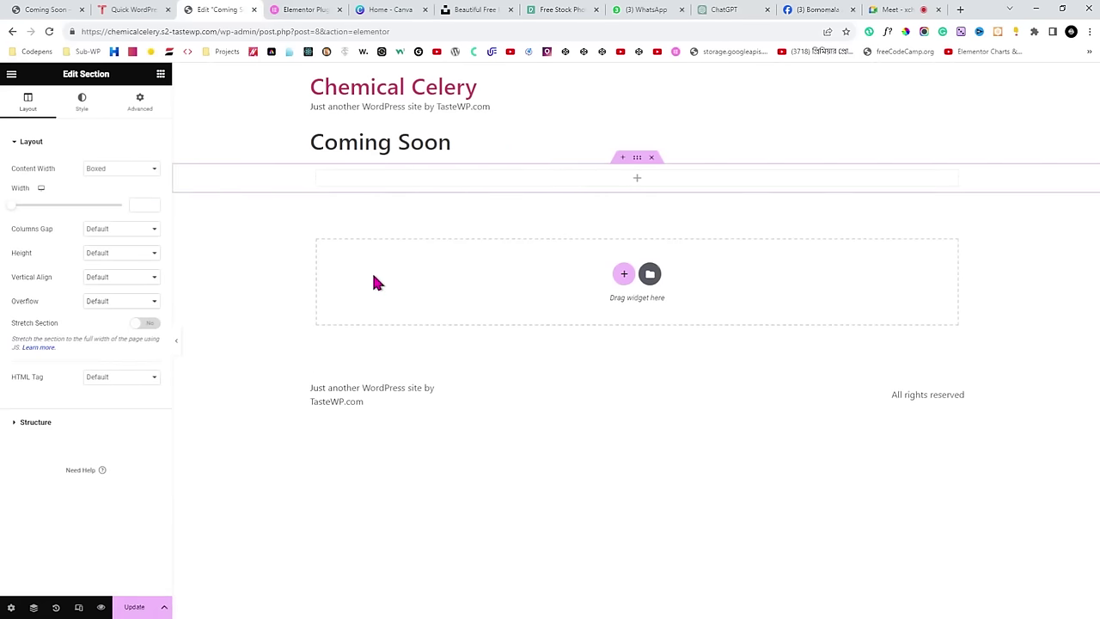
# Delete the extra empty section and add a one-column section below the title instead.
pyautogui.click(652, 157)
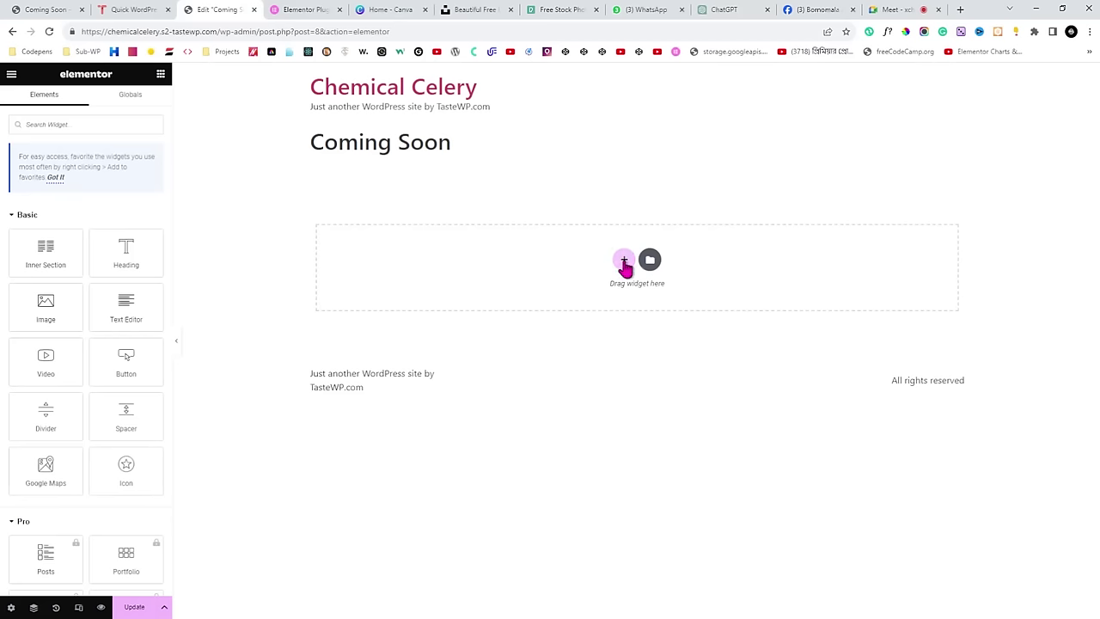
pyautogui.click(625, 262)
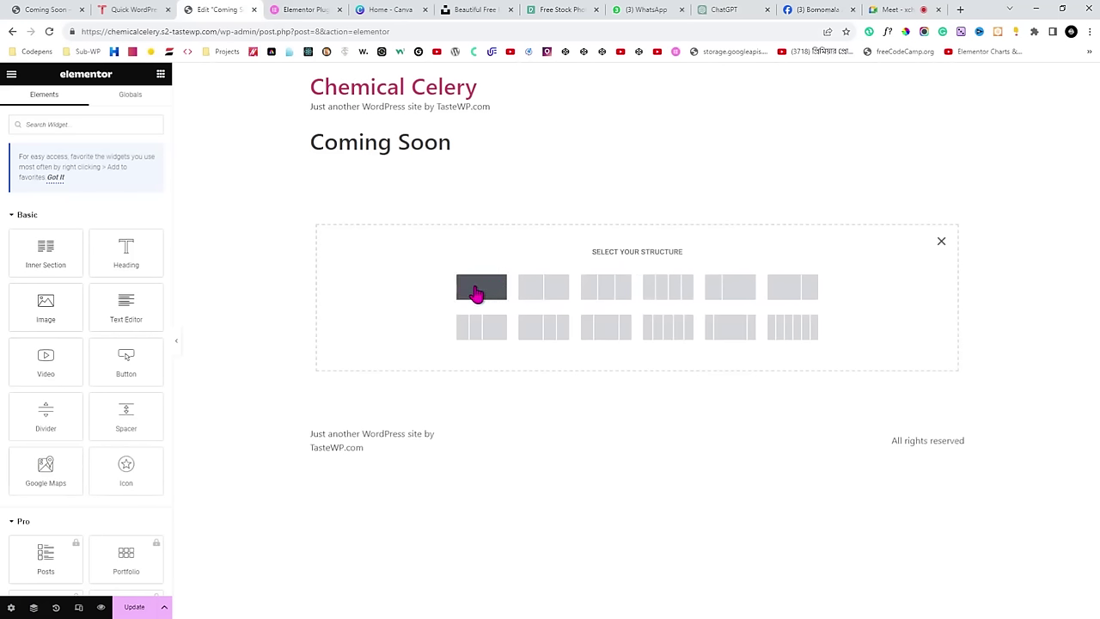
pyautogui.click(477, 293)
pyautogui.click(160, 74)
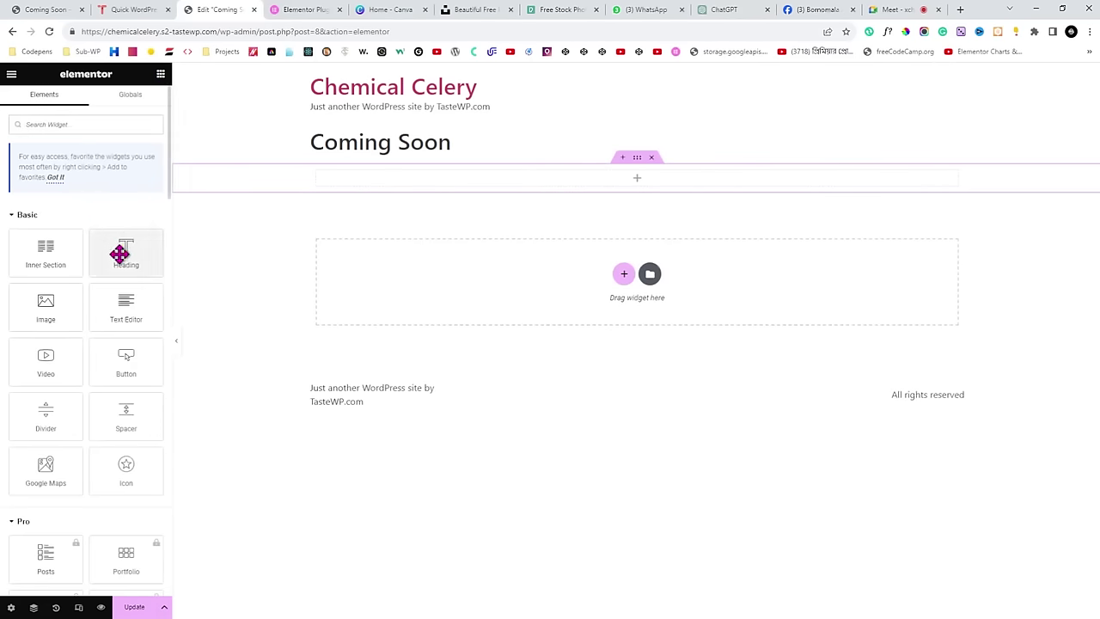
# Place a centred Heading widget in the new section reading 'Our First Title'.
pyautogui.moveTo(123, 247); pyautogui.dragTo(472, 176)
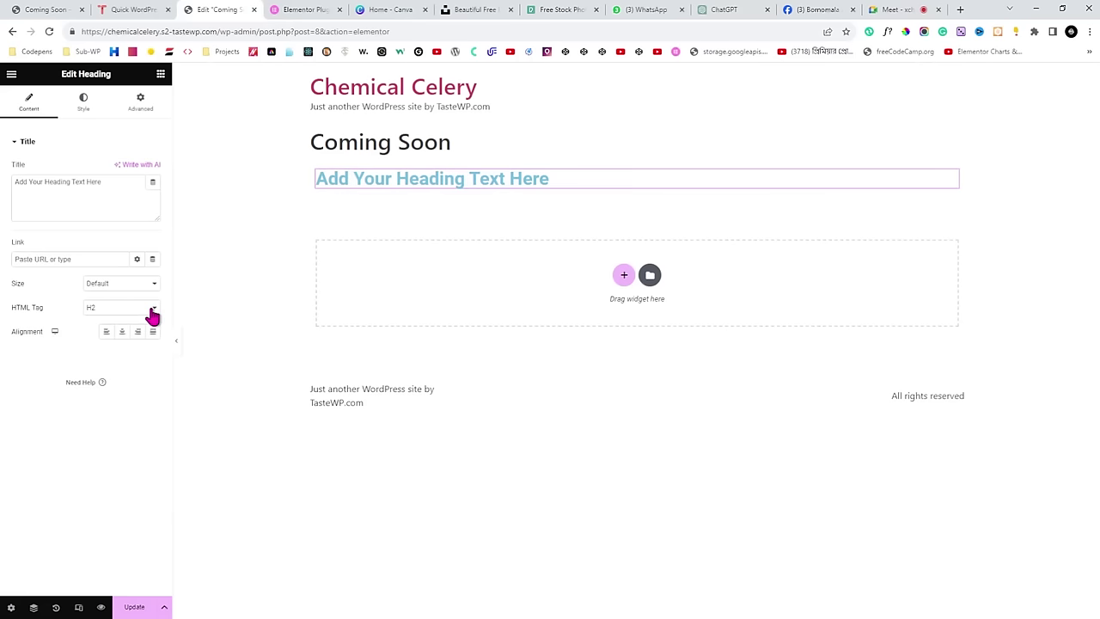
pyautogui.click(122, 332)
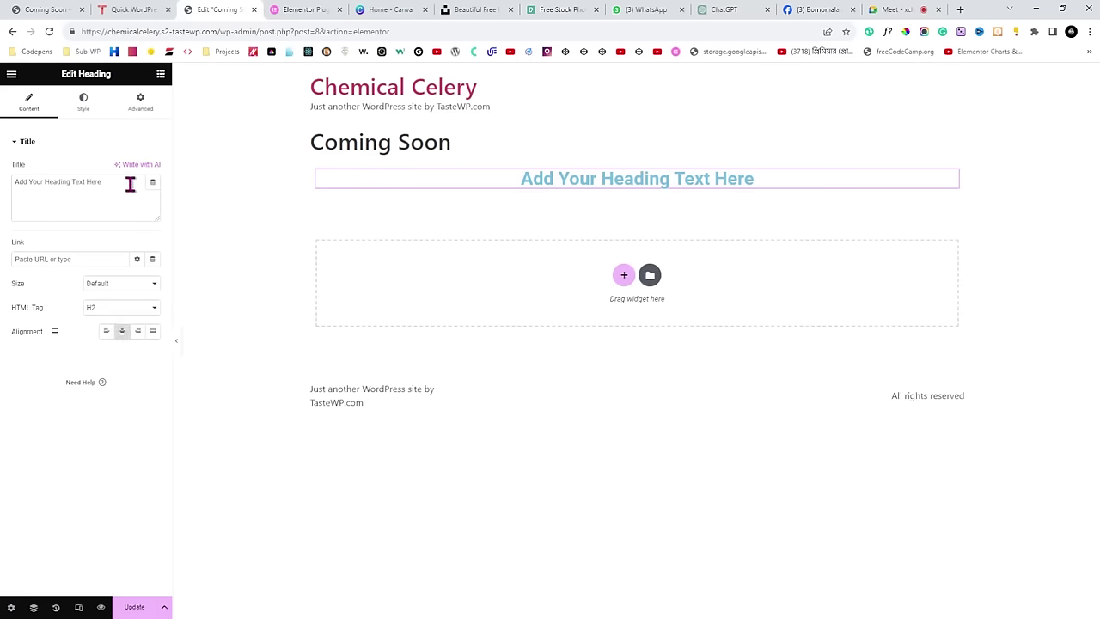
pyautogui.moveTo(130, 183); pyautogui.dragTo(3, 201)
pyautogui.write('Our First Title')
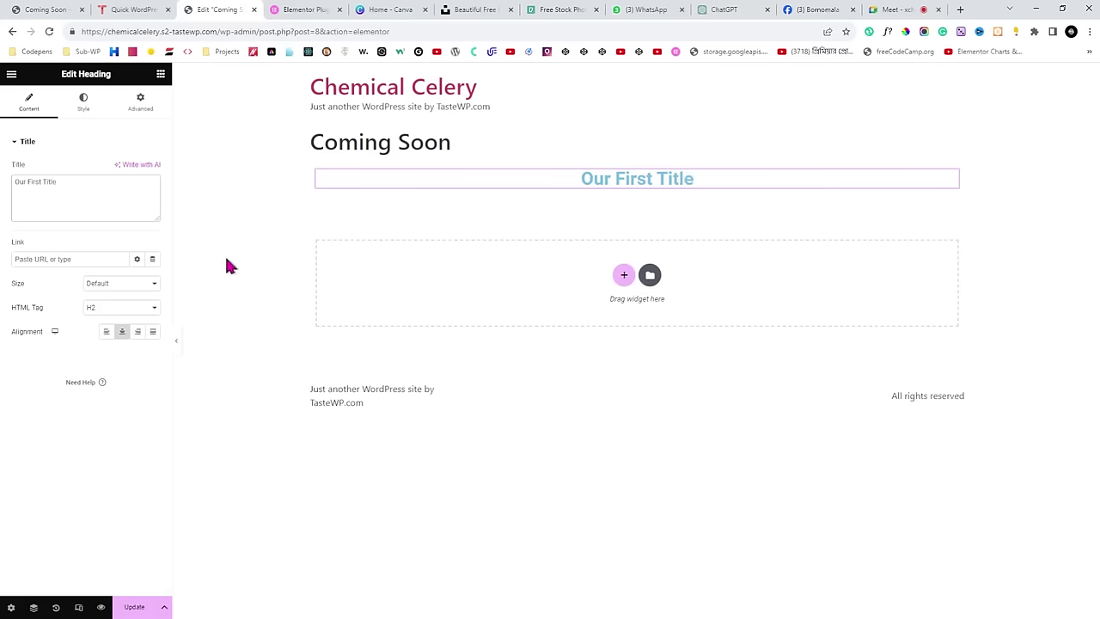
# Update the page and exit Elementor back to the All Pages list.
pyautogui.click(135, 608)
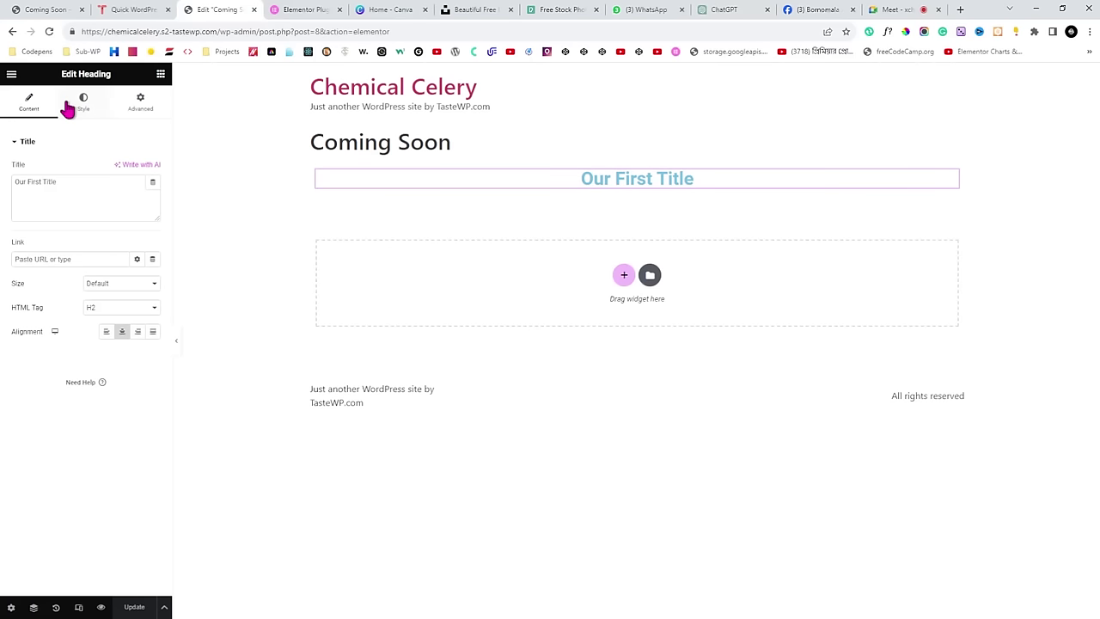
pyautogui.click(10, 75)
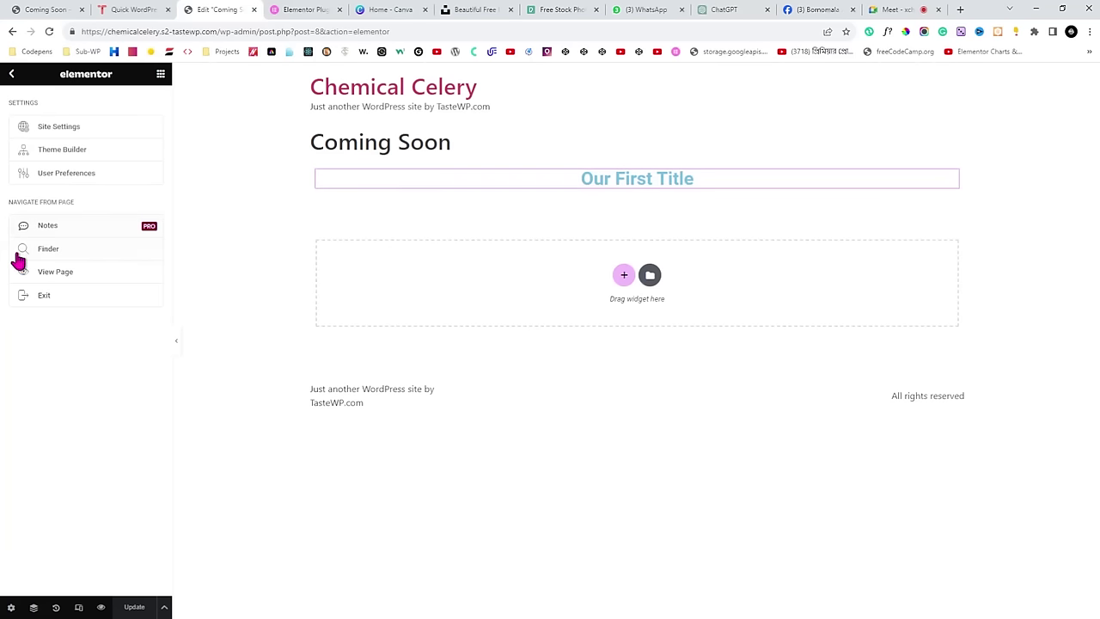
pyautogui.click(73, 303)
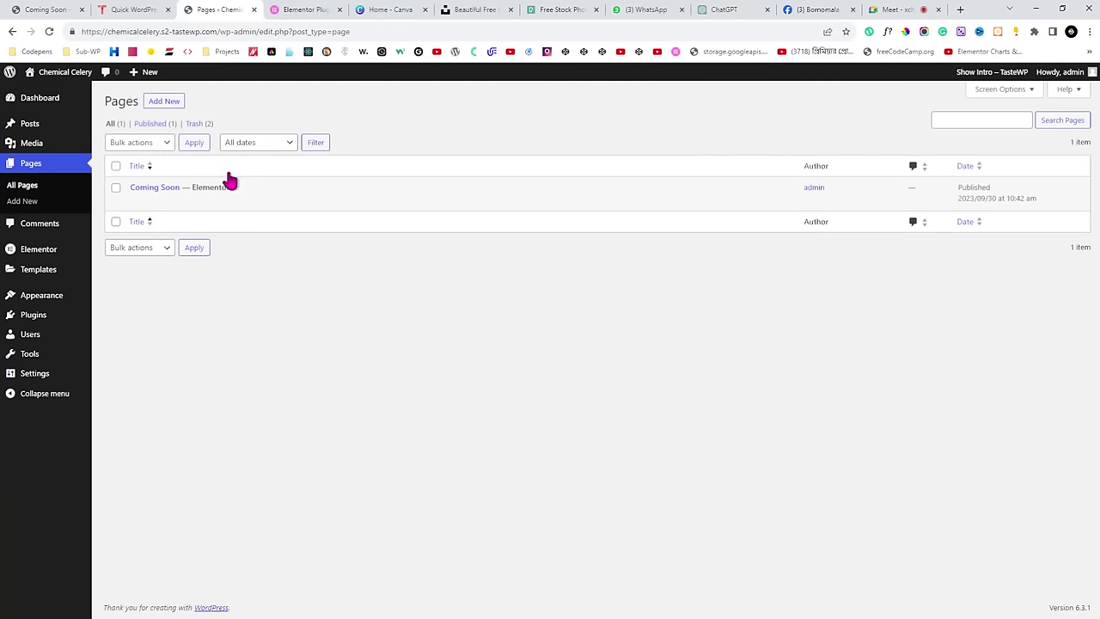
# Check the centred 'Our First Title' heading on the live Coming Soon page.
pyautogui.moveTo(172, 197)
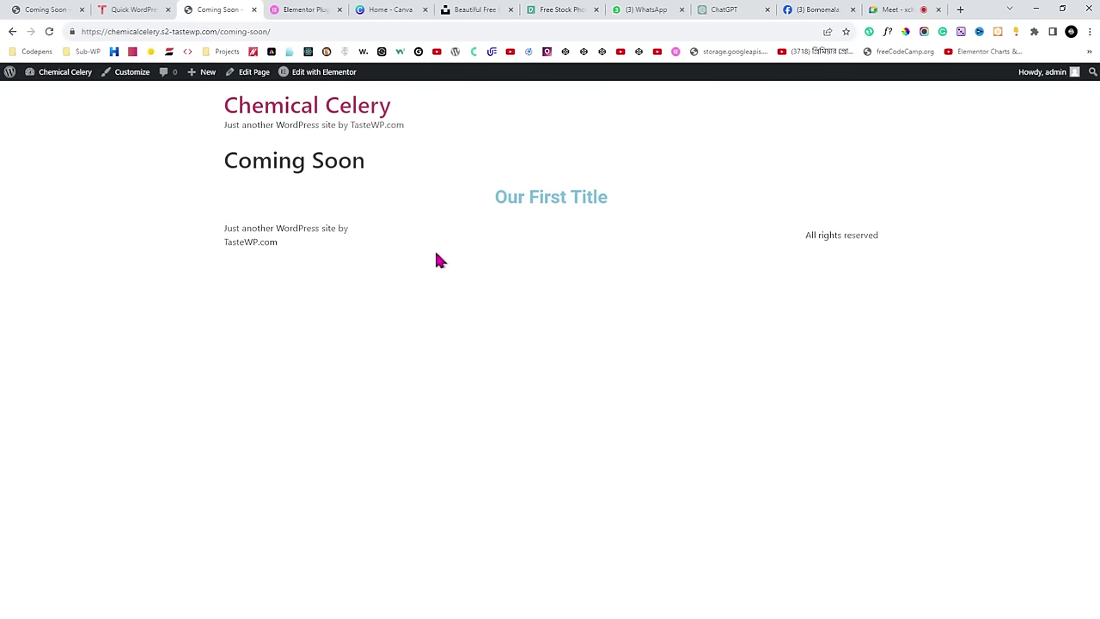
pyautogui.moveTo(485, 201); pyautogui.dragTo(622, 209)
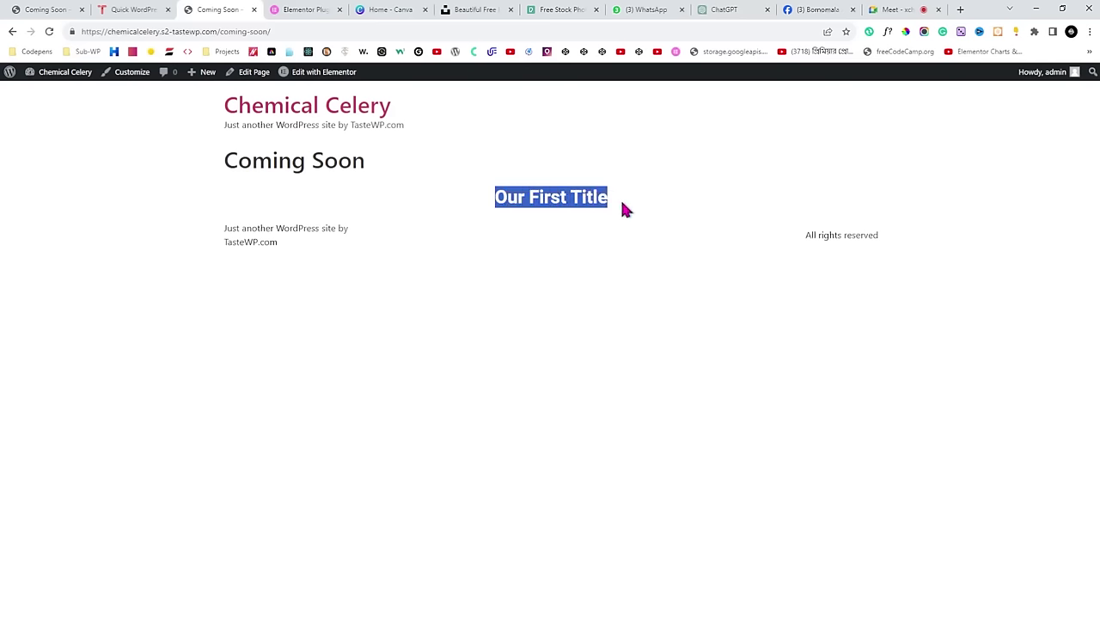
pyautogui.click(641, 209)
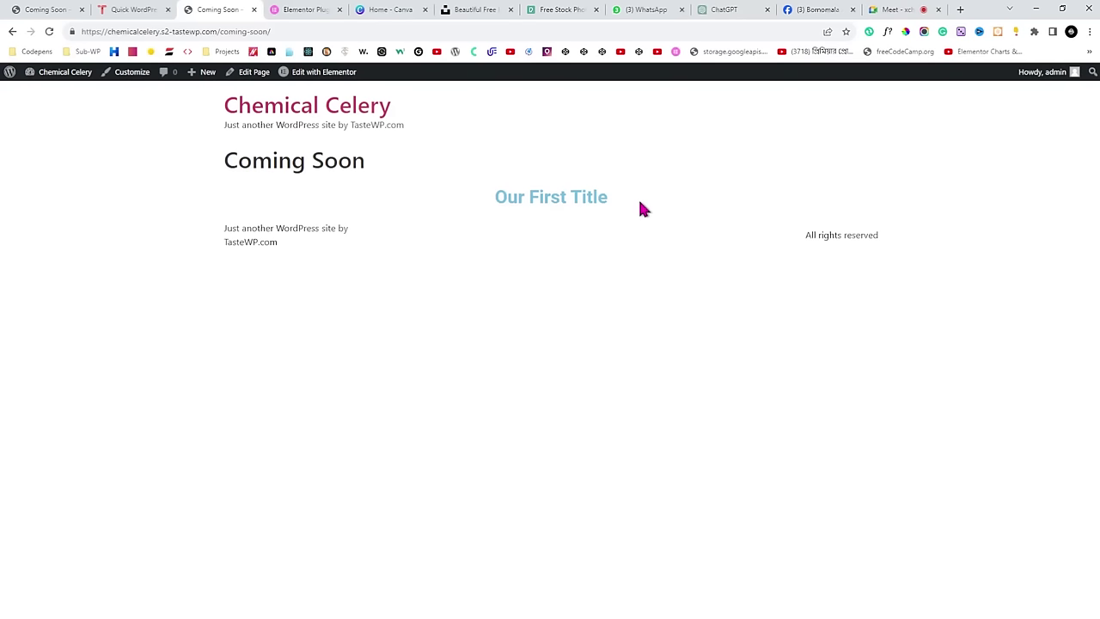
# Glance at the Google Meet tab, then return to the Coming Soon page in Elementor.
pyautogui.moveTo(315, 78)
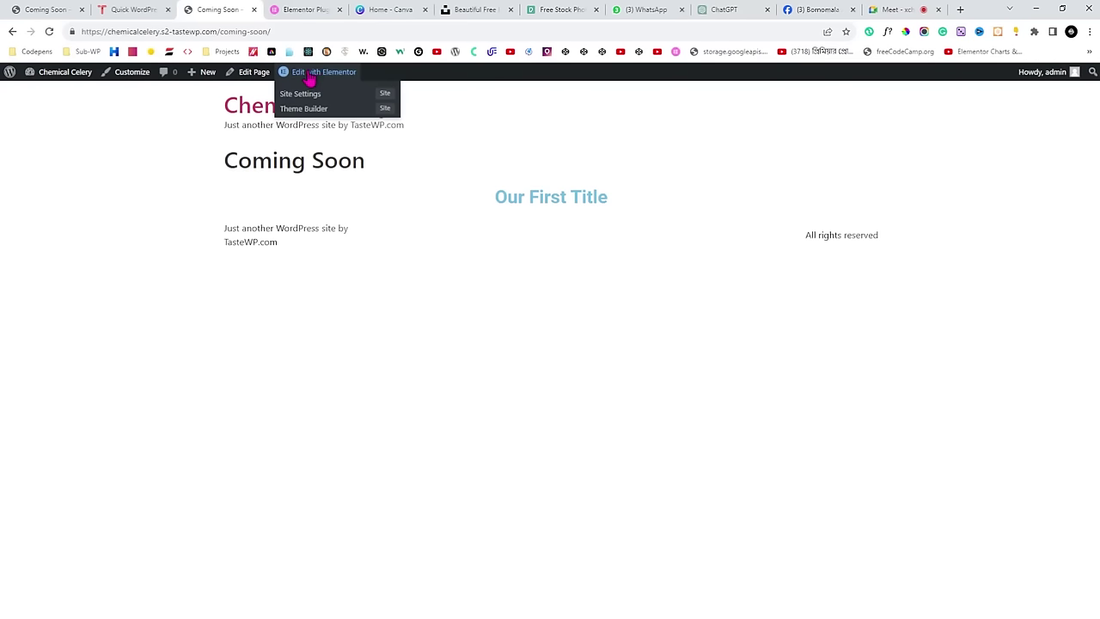
pyautogui.click(894, 10)
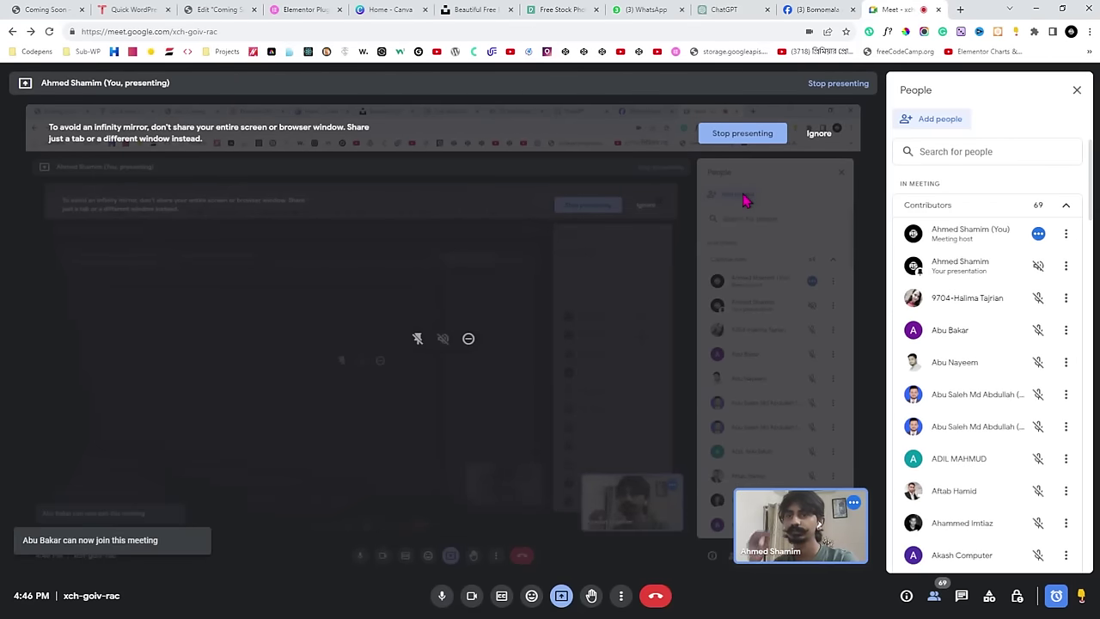
pyautogui.click(240, 10)
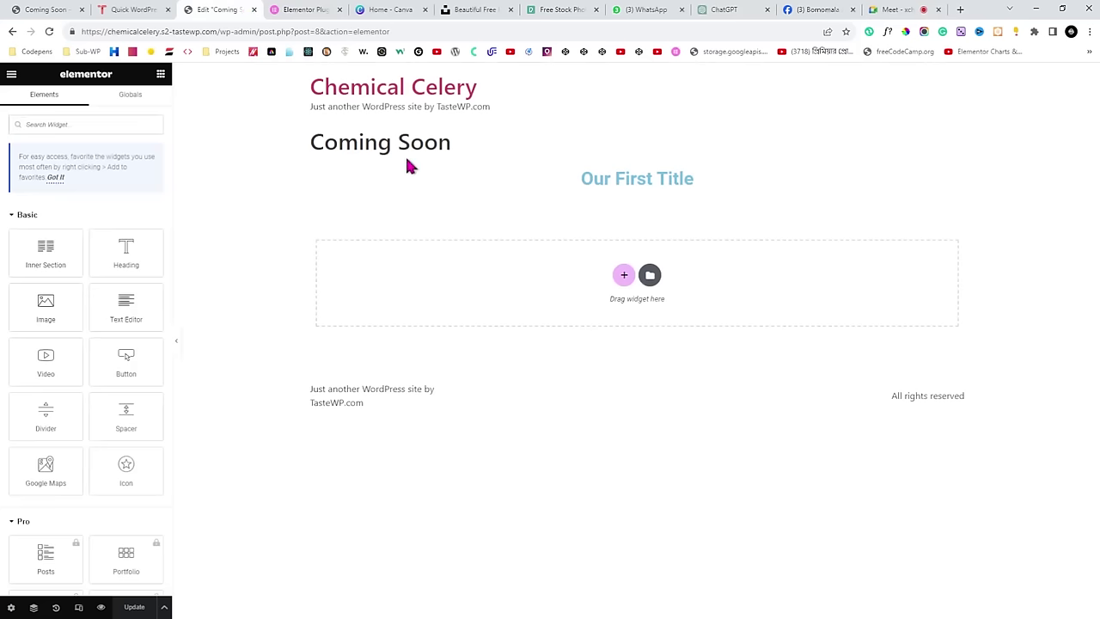
# Browse the Basic, Pro and General widgets in the panel, then bring up the editor's main menu.
pyautogui.scroll(-3, 71, 348)
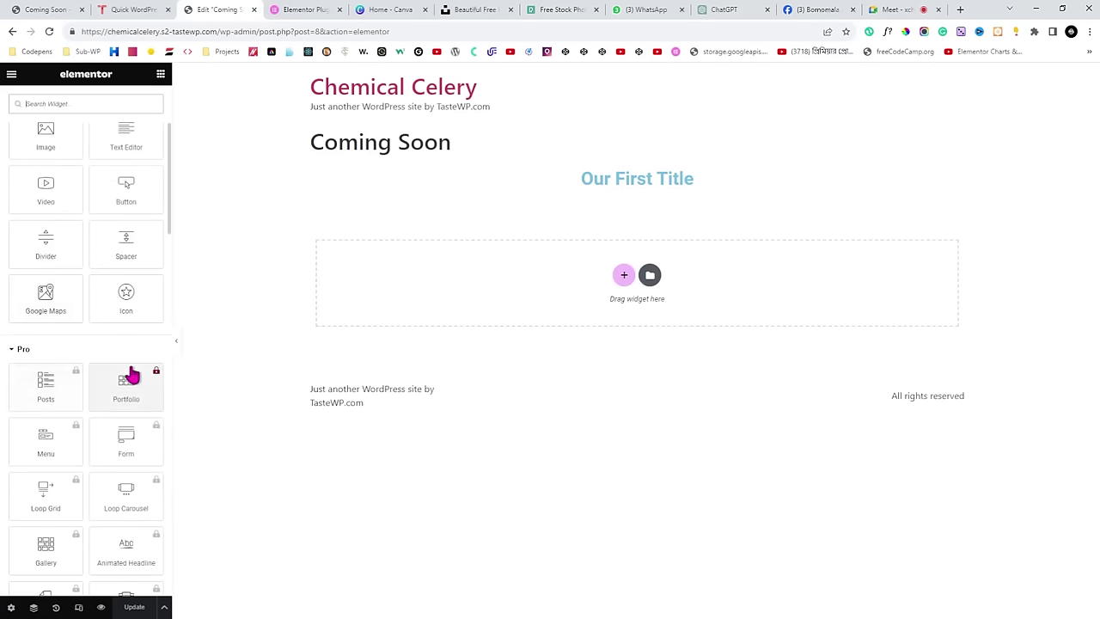
pyautogui.scroll(-1, 138, 387)
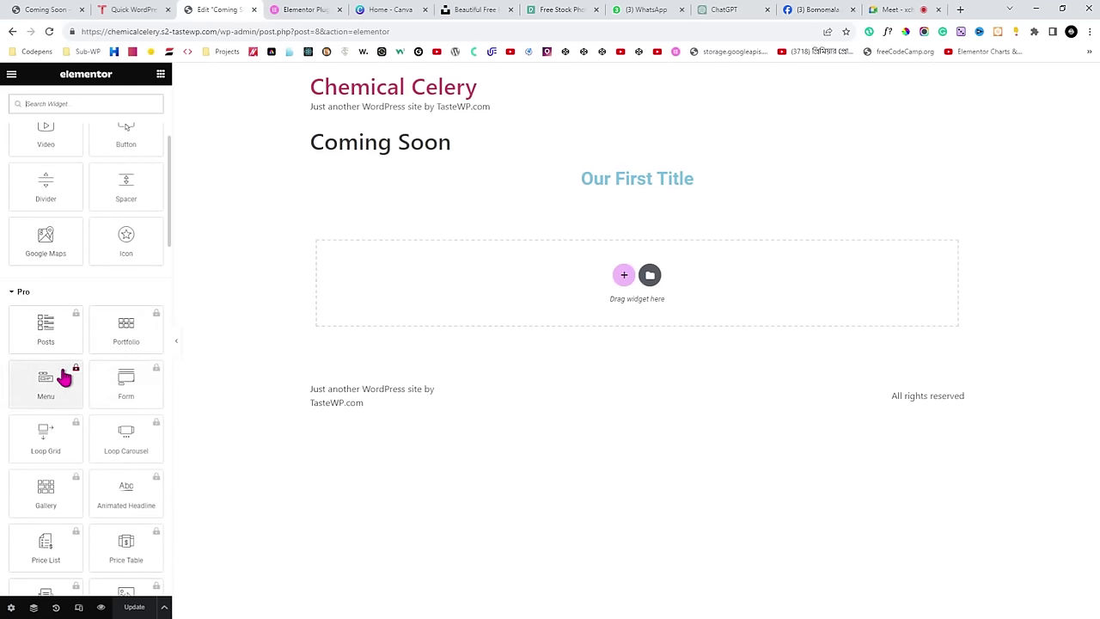
pyautogui.scroll(-1, 64, 375)
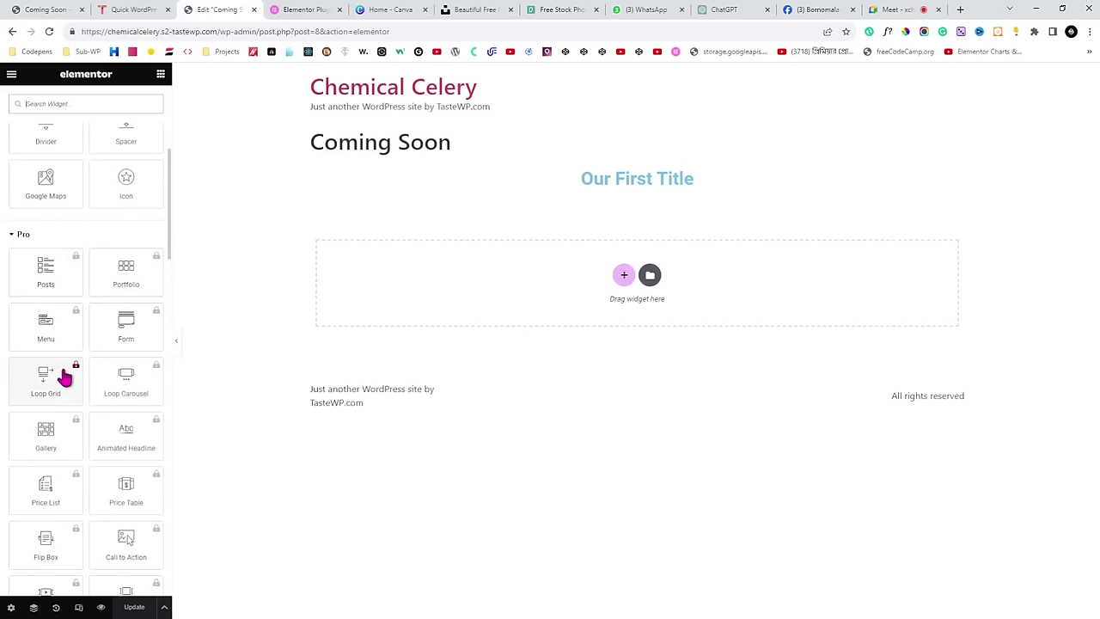
pyautogui.scroll(-2, 142, 348)
pyautogui.scroll(3, 86, 275)
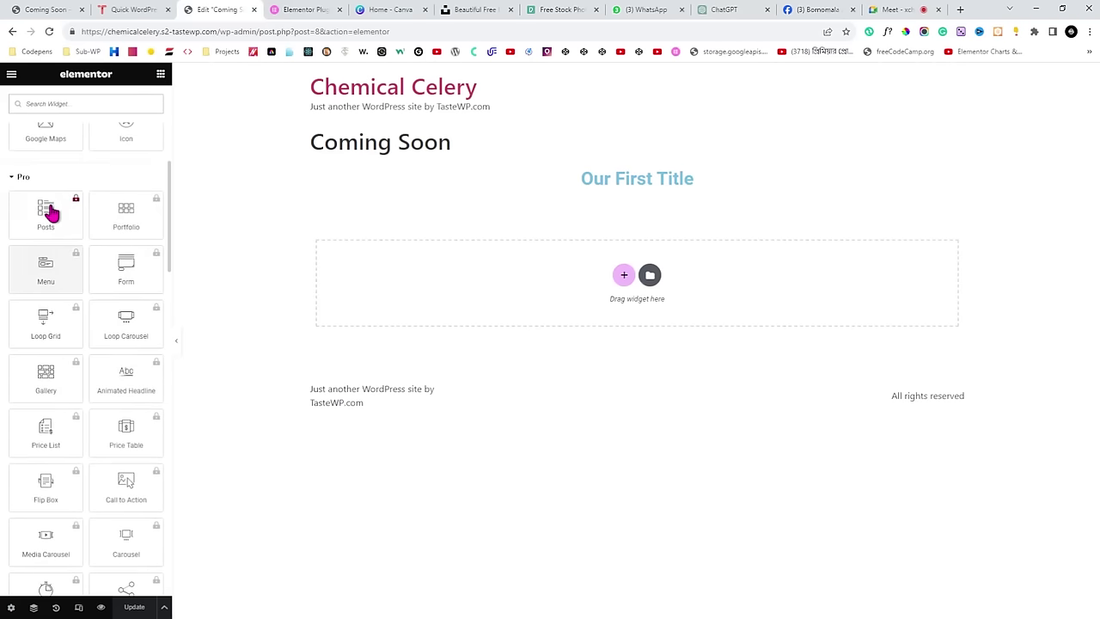
pyautogui.scroll(-1, 35, 228)
pyautogui.scroll(-7, 147, 304)
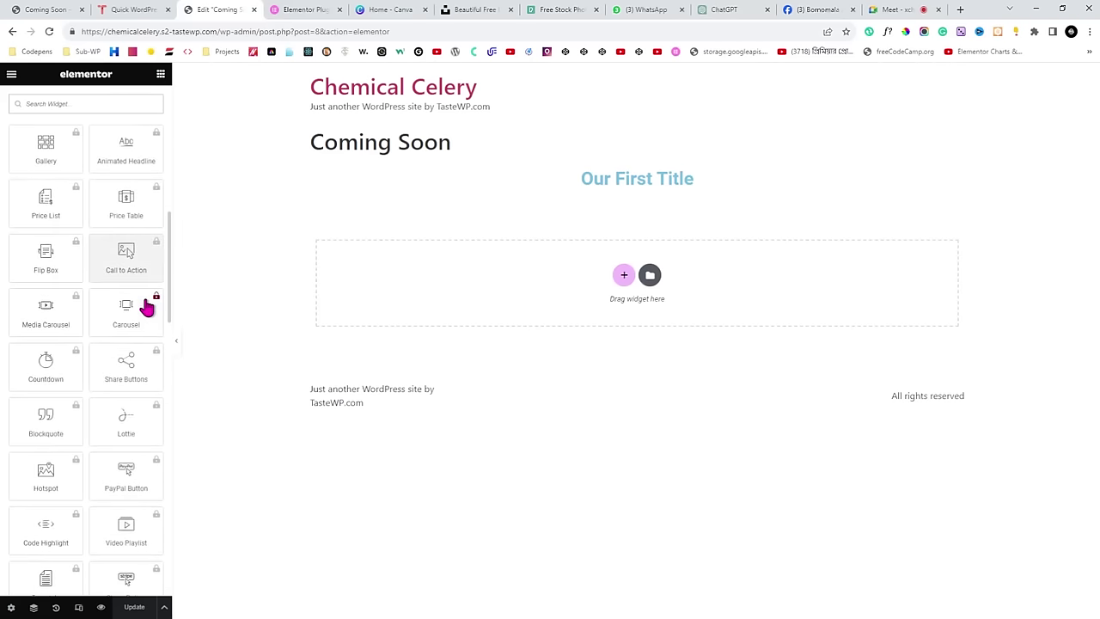
pyautogui.scroll(-3, 148, 307)
pyautogui.scroll(-2, 29, 360)
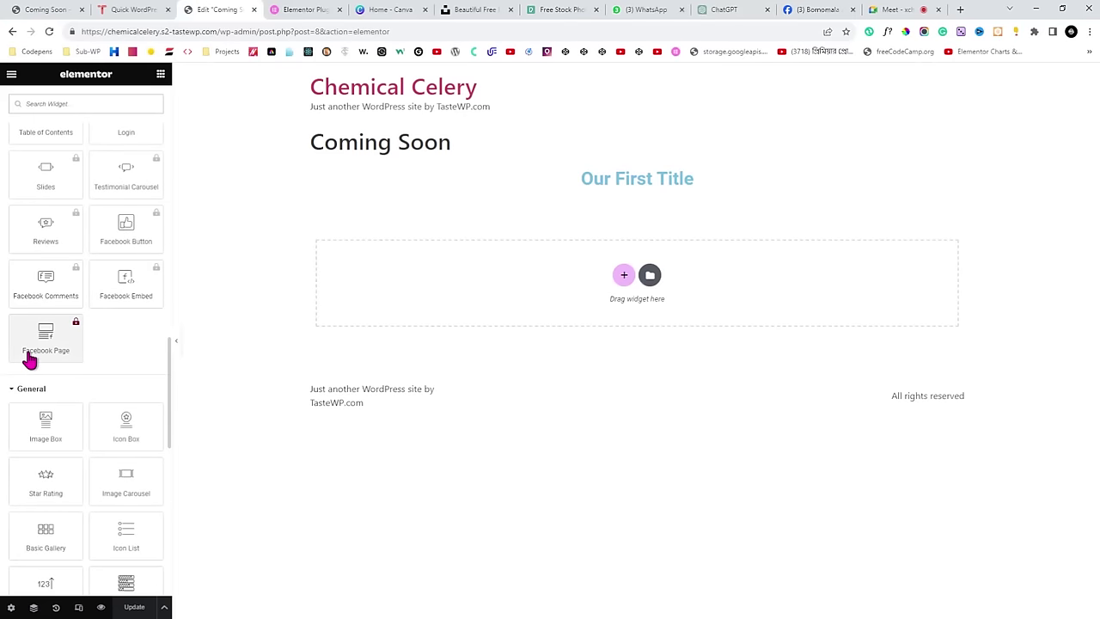
pyautogui.scroll(-4, 30, 359)
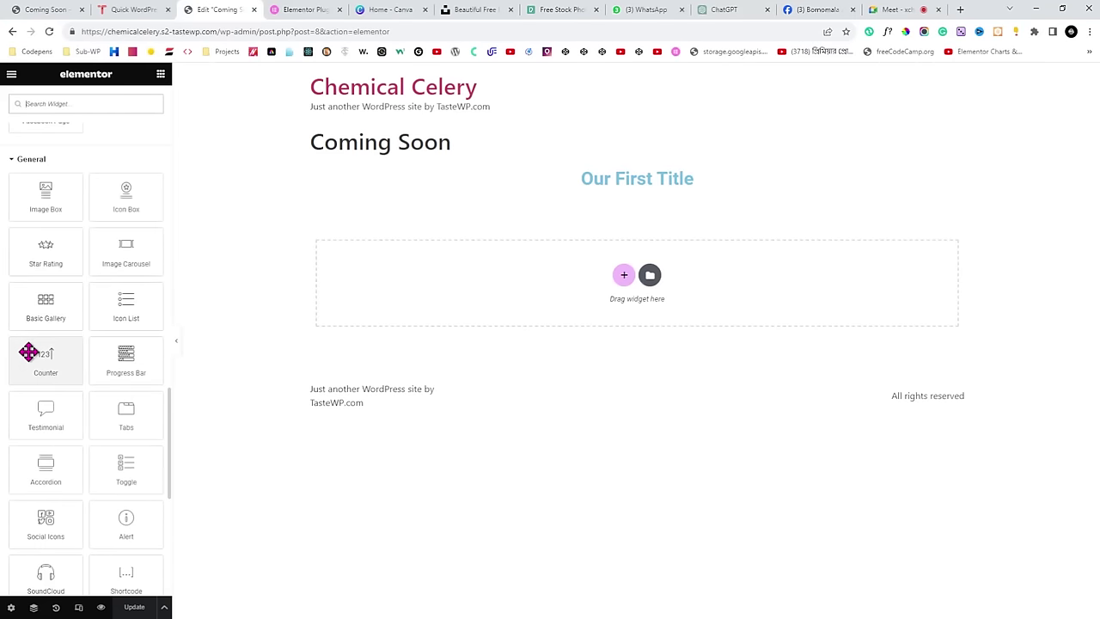
pyautogui.scroll(15, 29, 357)
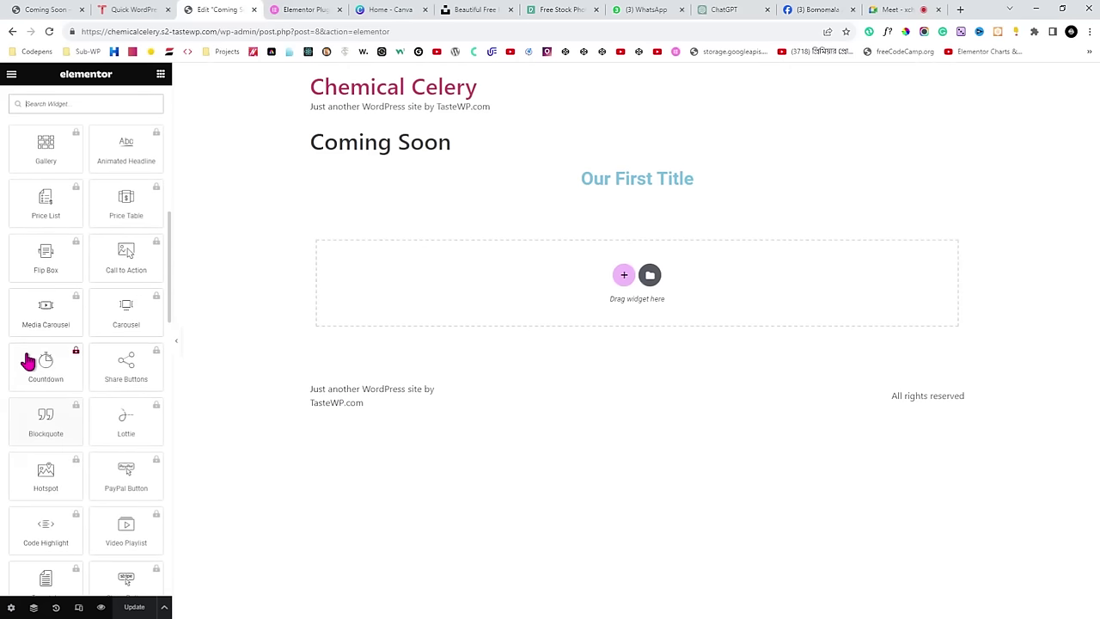
pyautogui.scroll(8, 30, 359)
pyautogui.scroll(-3, 30, 359)
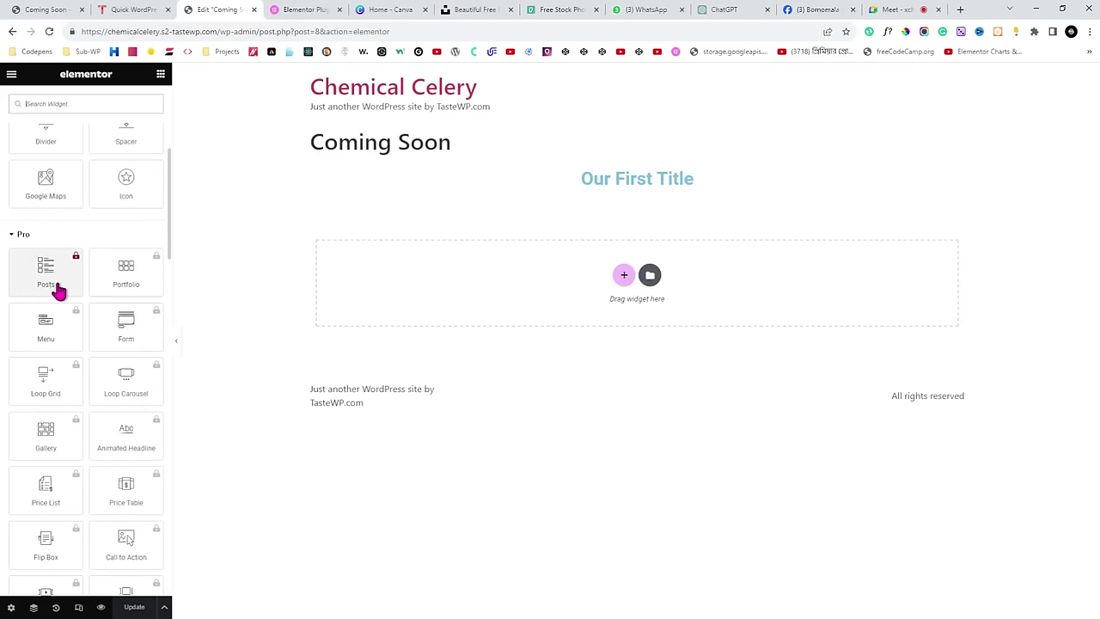
pyautogui.scroll(3, 58, 293)
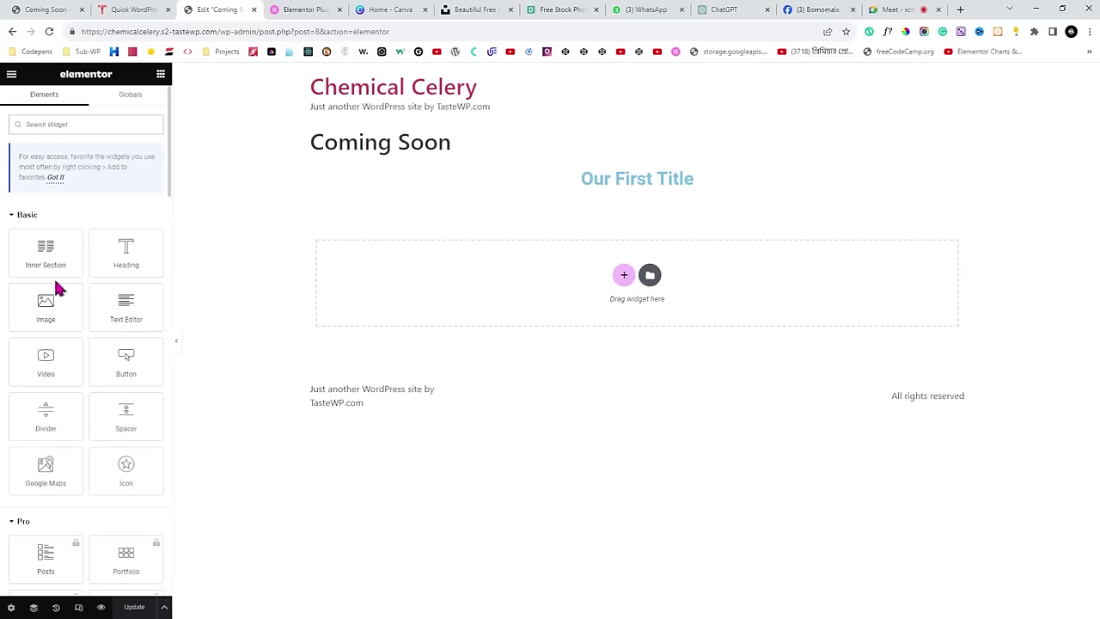
pyautogui.scroll(-3, 55, 284)
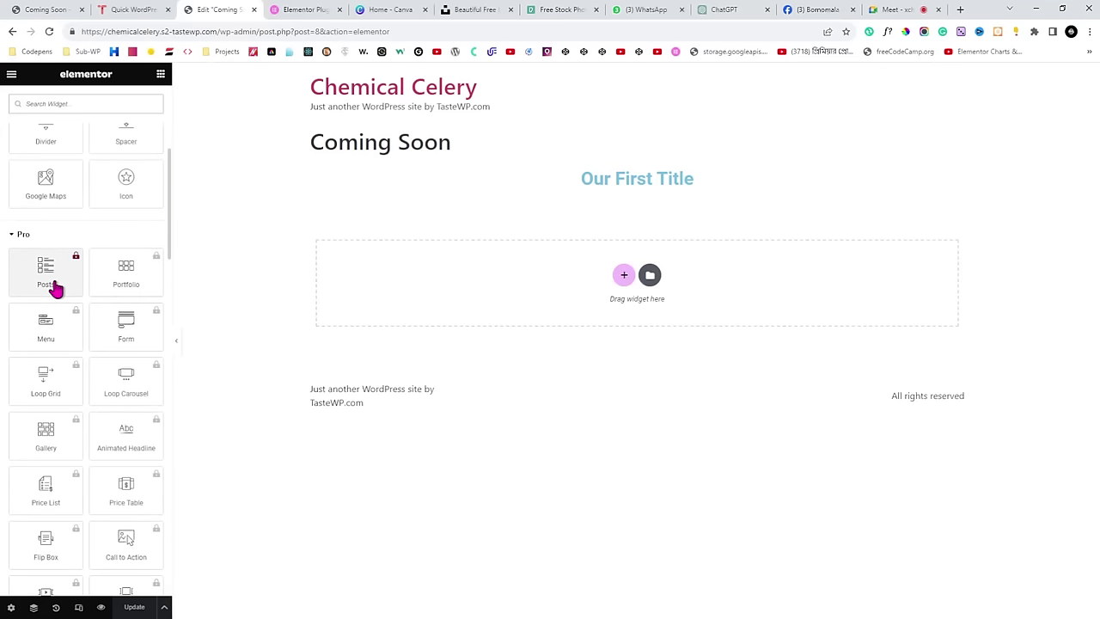
pyautogui.scroll(3, 54, 289)
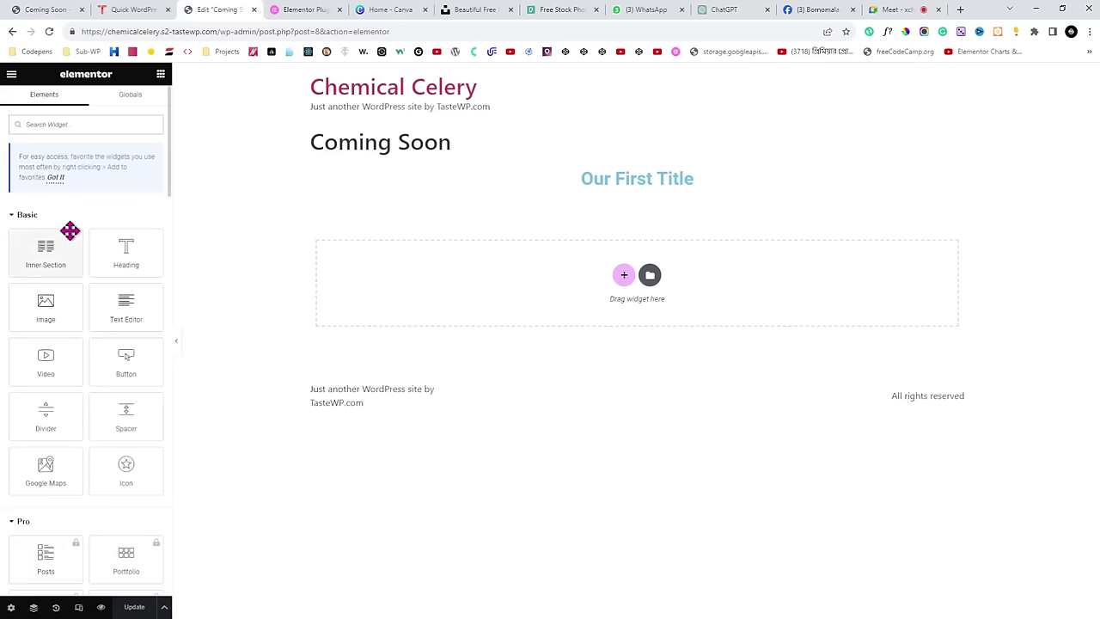
pyautogui.click(12, 76)
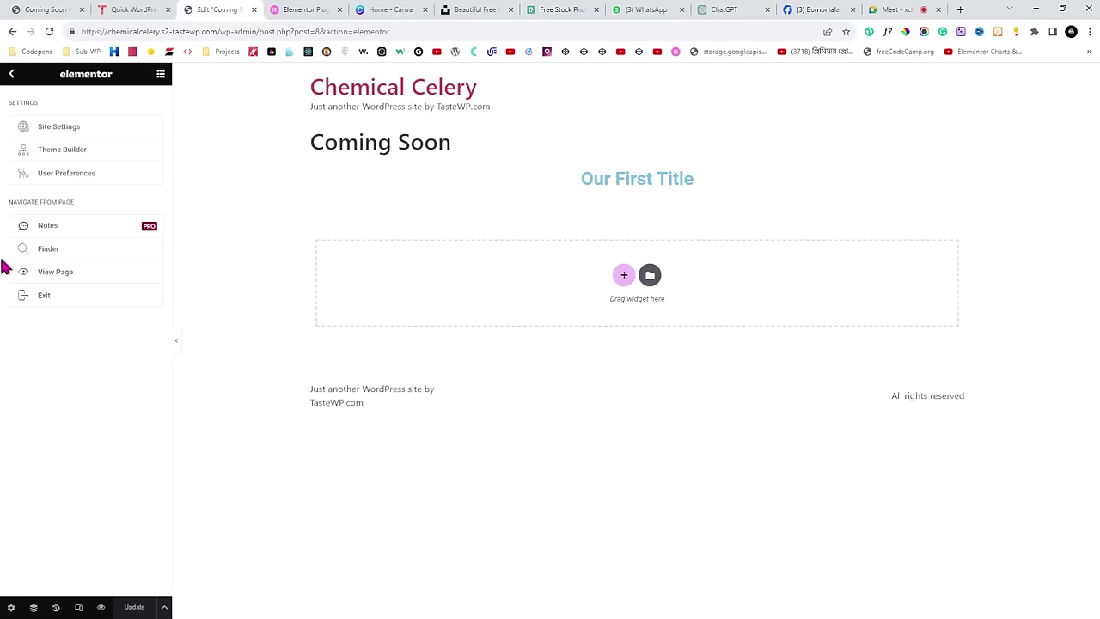
# Exit Elementor to the dashboard and go to Plugins > Installed Plugins.
pyautogui.click(66, 308)
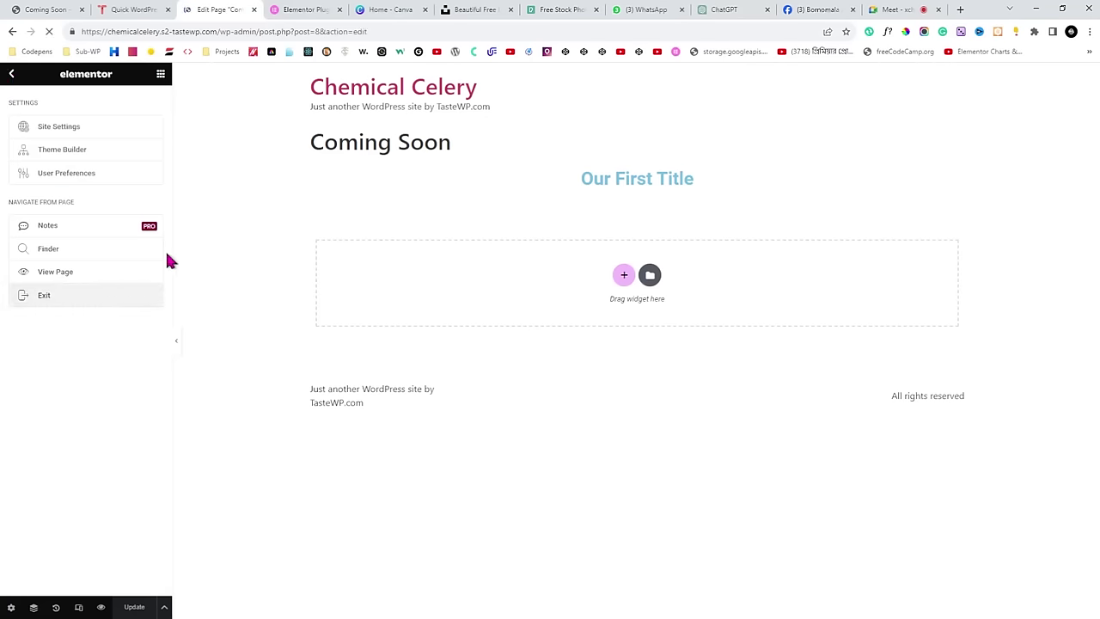
pyautogui.click(18, 89)
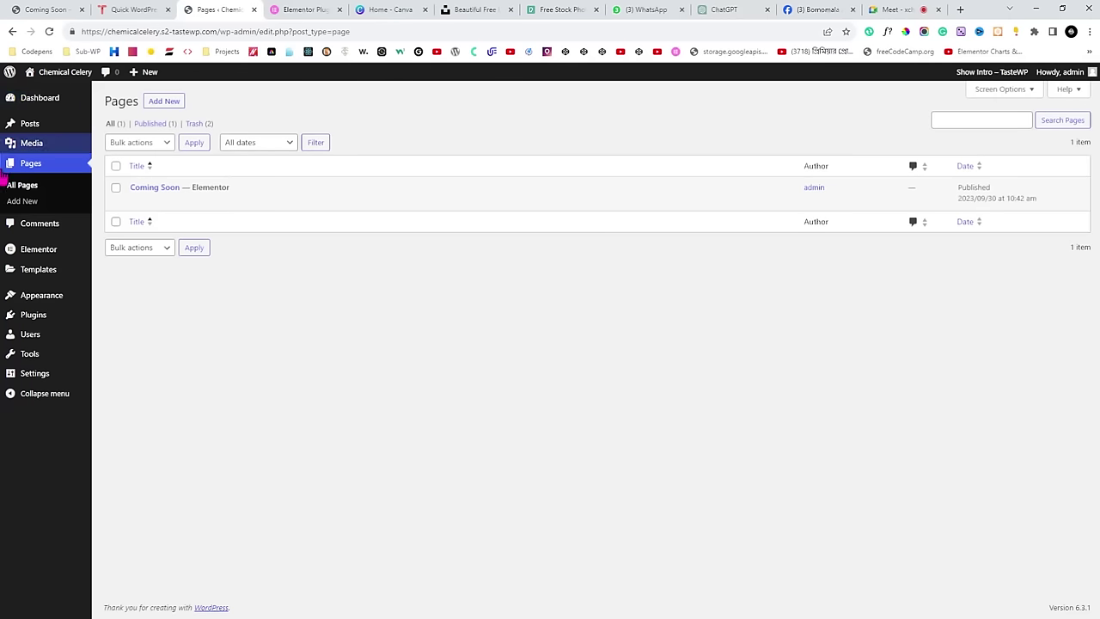
pyautogui.moveTo(39, 316)
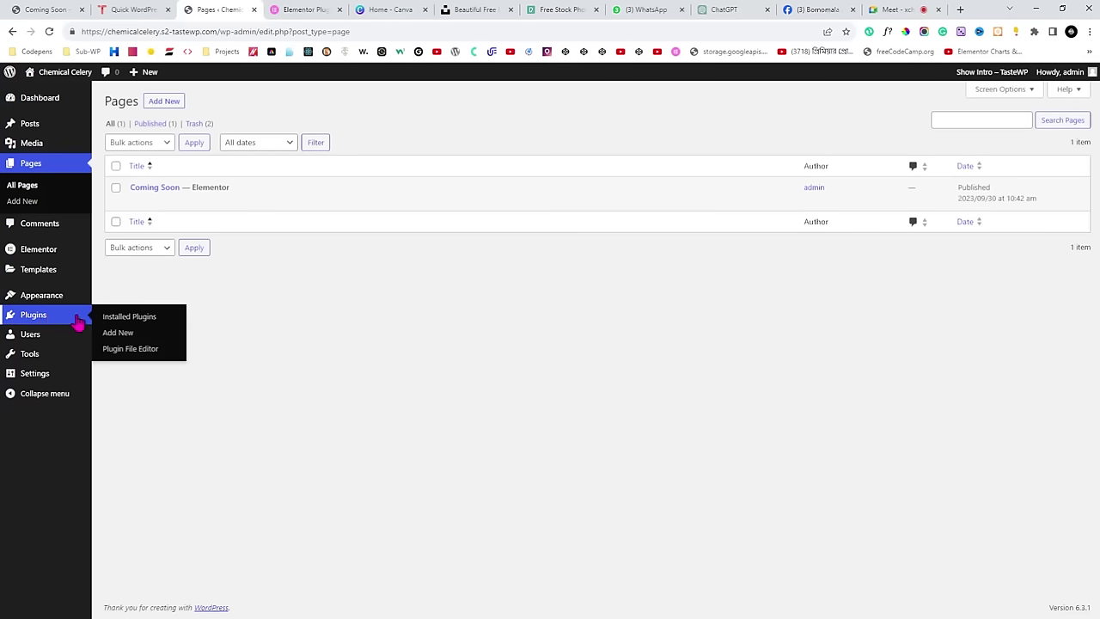
pyautogui.click(133, 318)
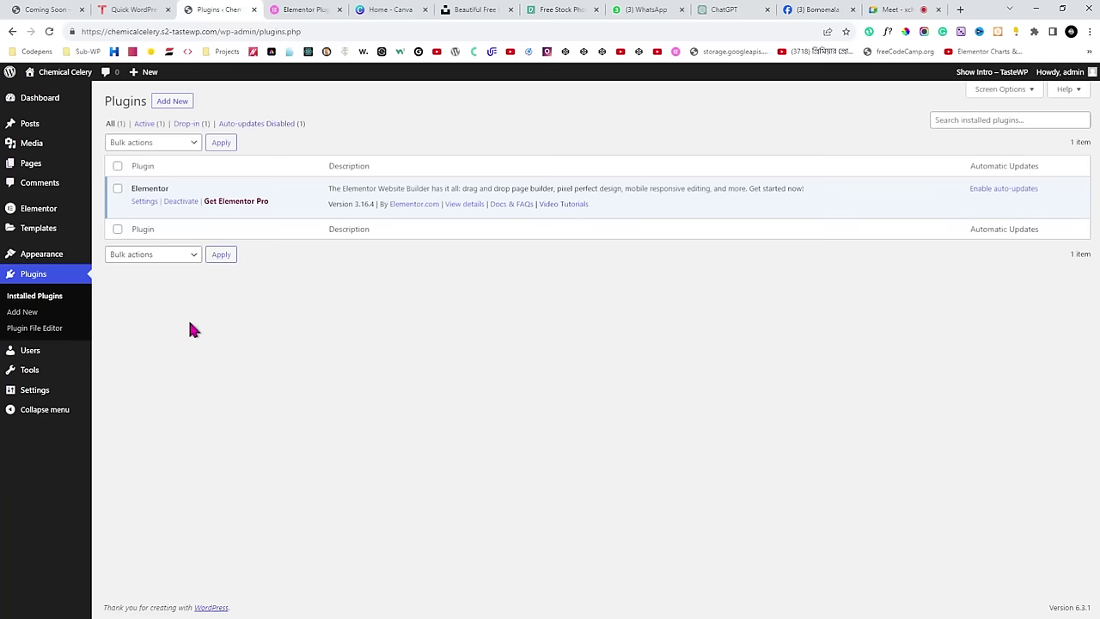
# Upload and install elementor-pro_v3.16.2.zip as a new plugin, then activate Elementor Pro.
pyautogui.click(174, 101)
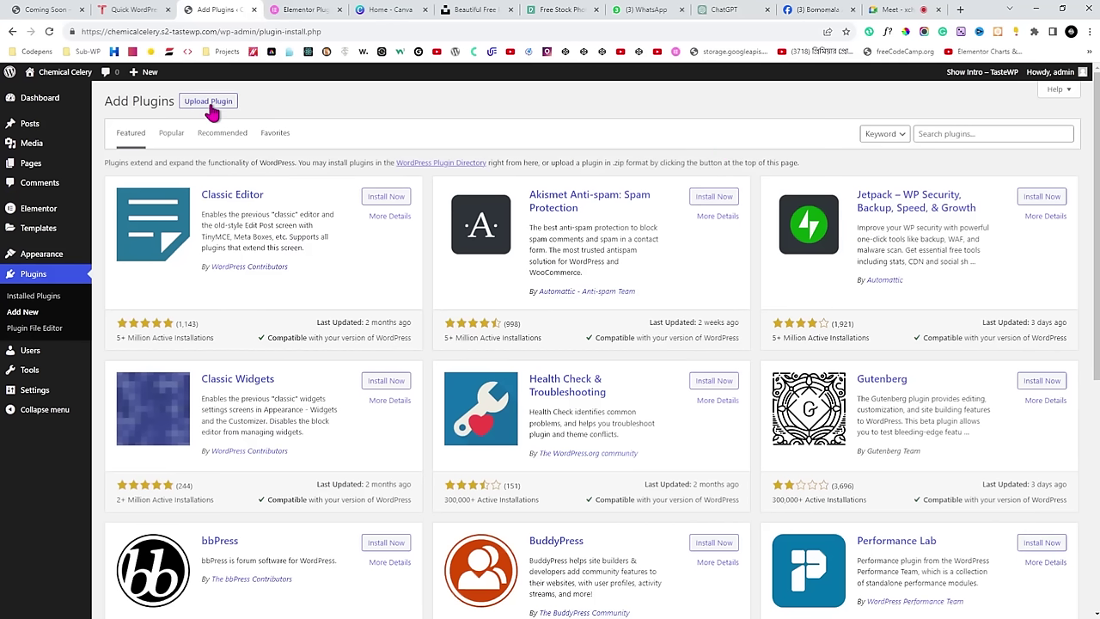
pyautogui.click(210, 107)
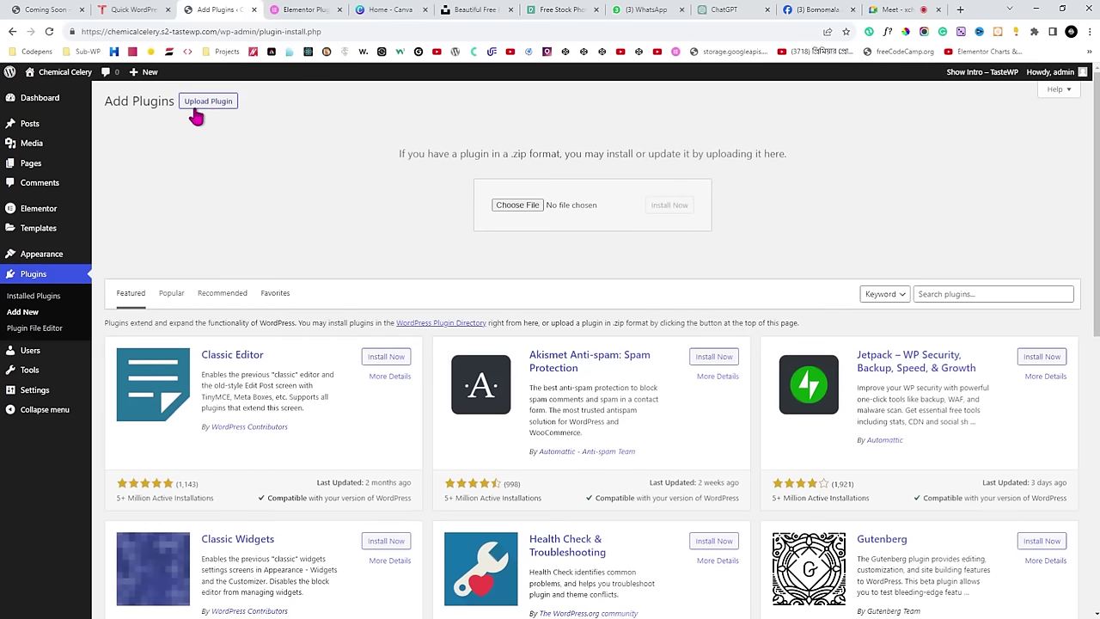
pyautogui.click(521, 205)
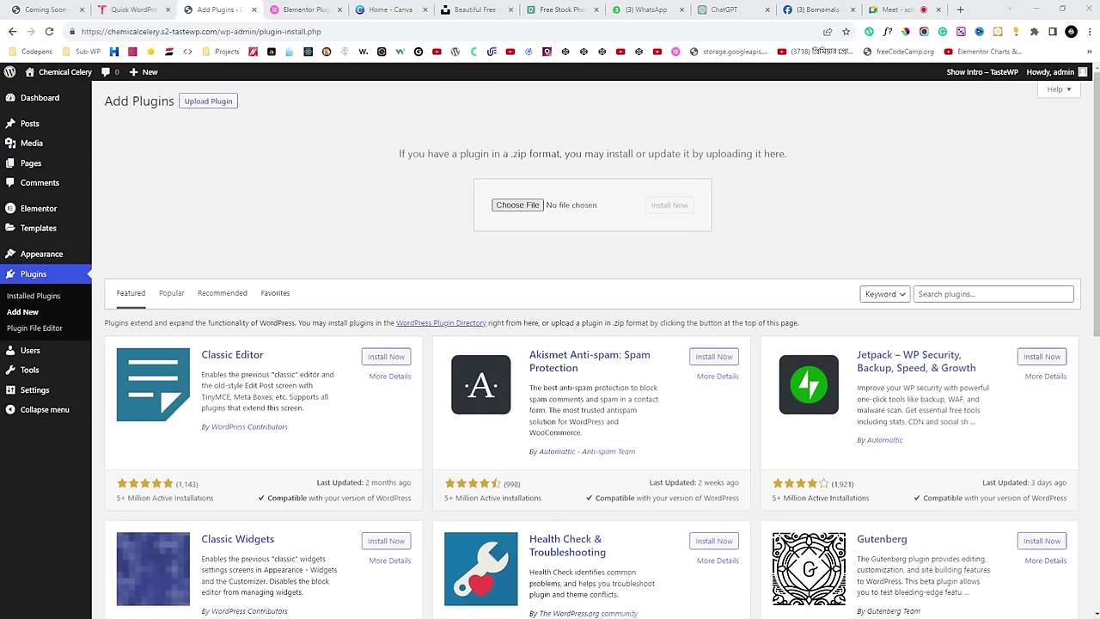
pyautogui.press('Return')
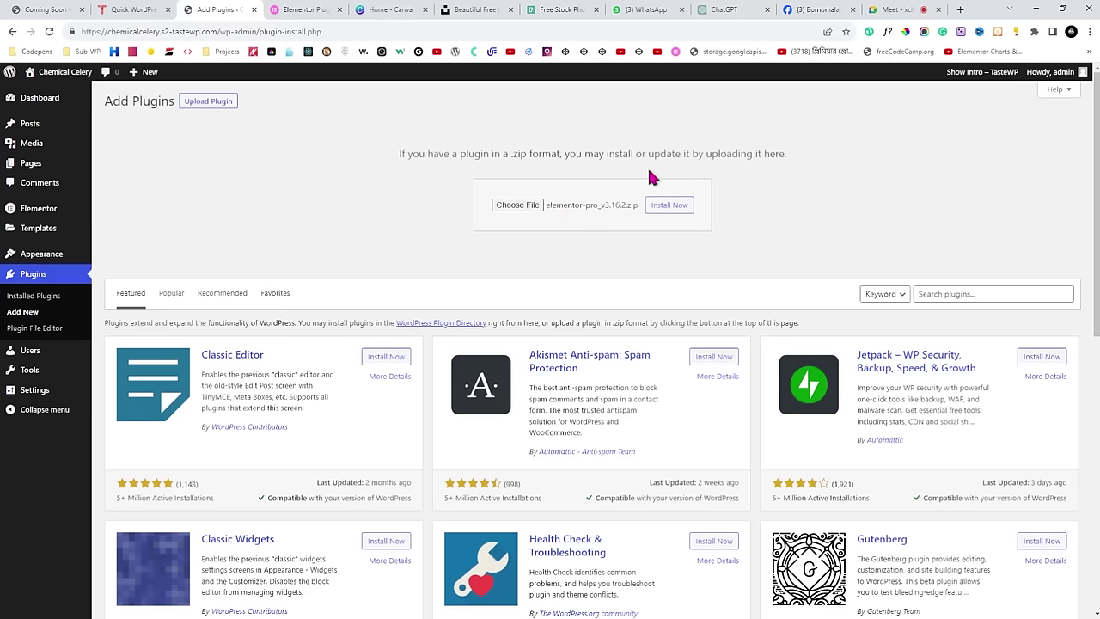
pyautogui.click(671, 212)
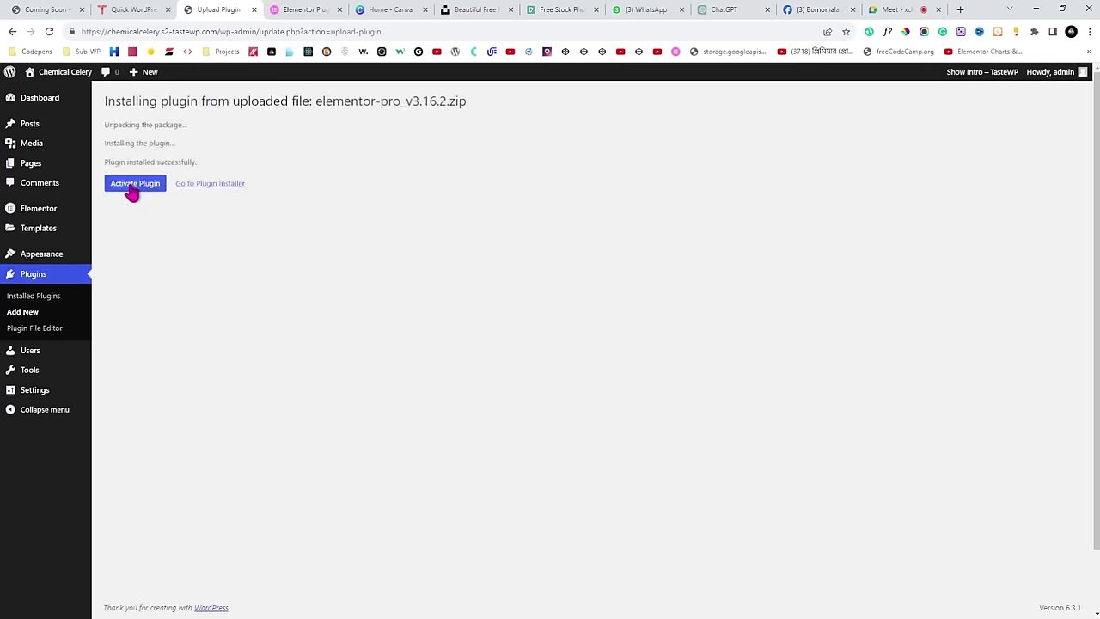
pyautogui.click(133, 191)
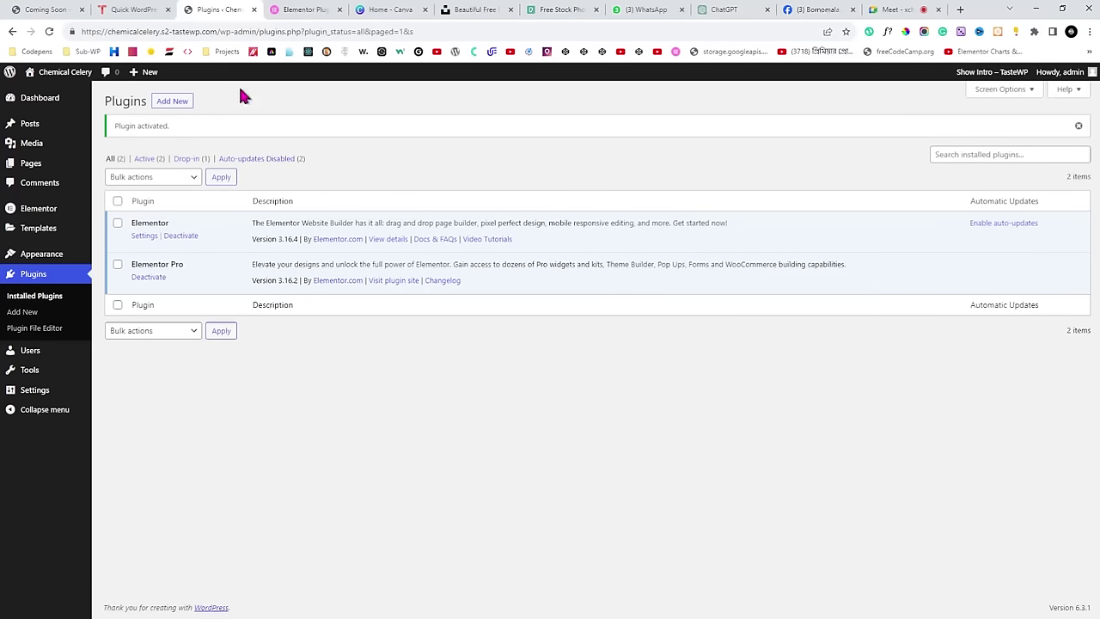
# Check the Google Meet tab, return to the plugins list, then move to Elementor's pricing tab.
pyautogui.click(899, 10)
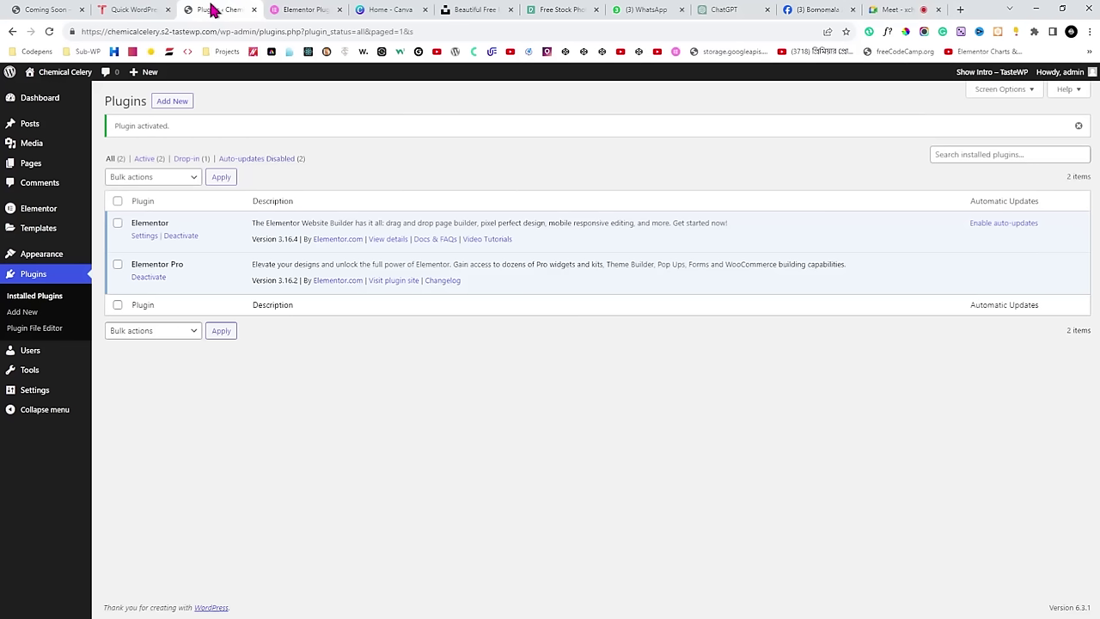
pyautogui.click(212, 10)
pyautogui.click(289, 9)
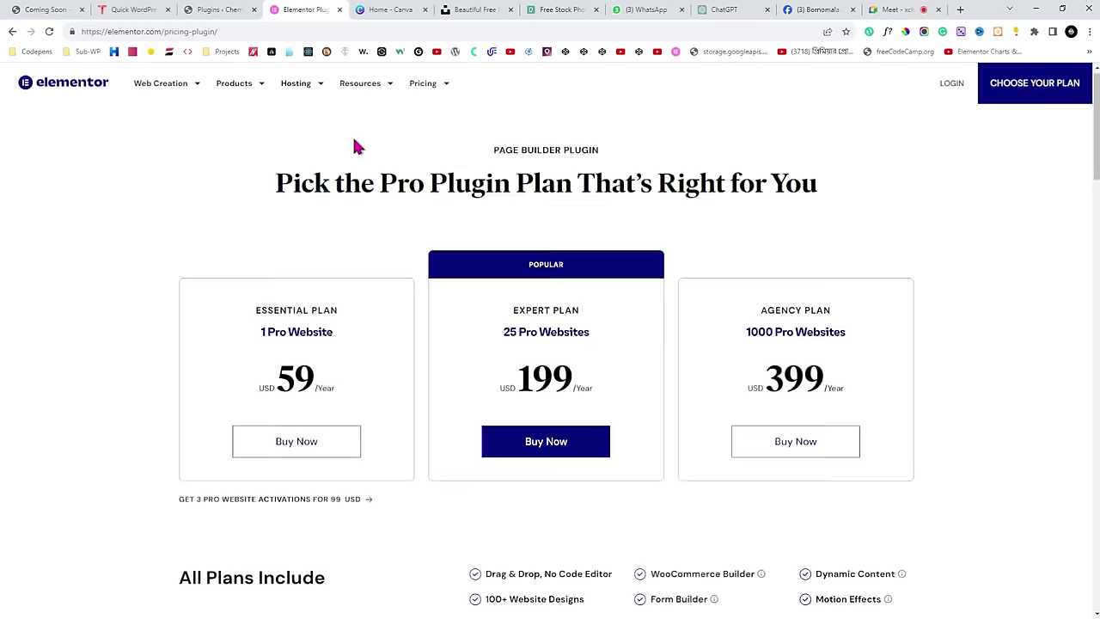
# Review the 59 USD Essential plan price, then settle back on the WordPress Plugins page.
pyautogui.scroll(-1, 333, 310)
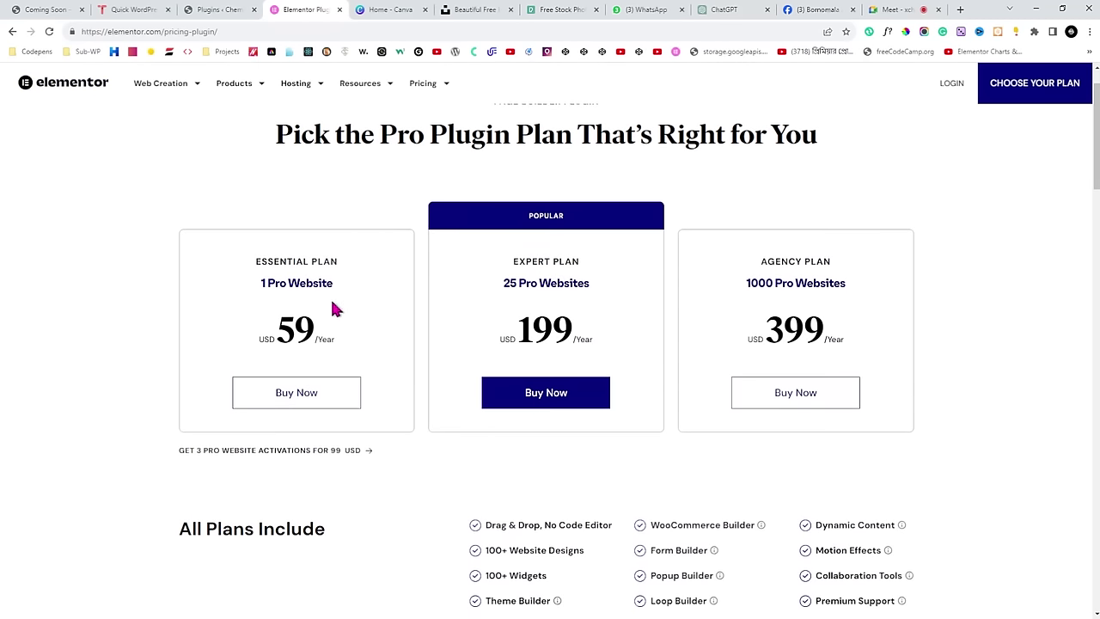
pyautogui.moveTo(273, 327); pyautogui.dragTo(321, 332)
pyautogui.click(348, 343)
pyautogui.scroll(1, 365, 297)
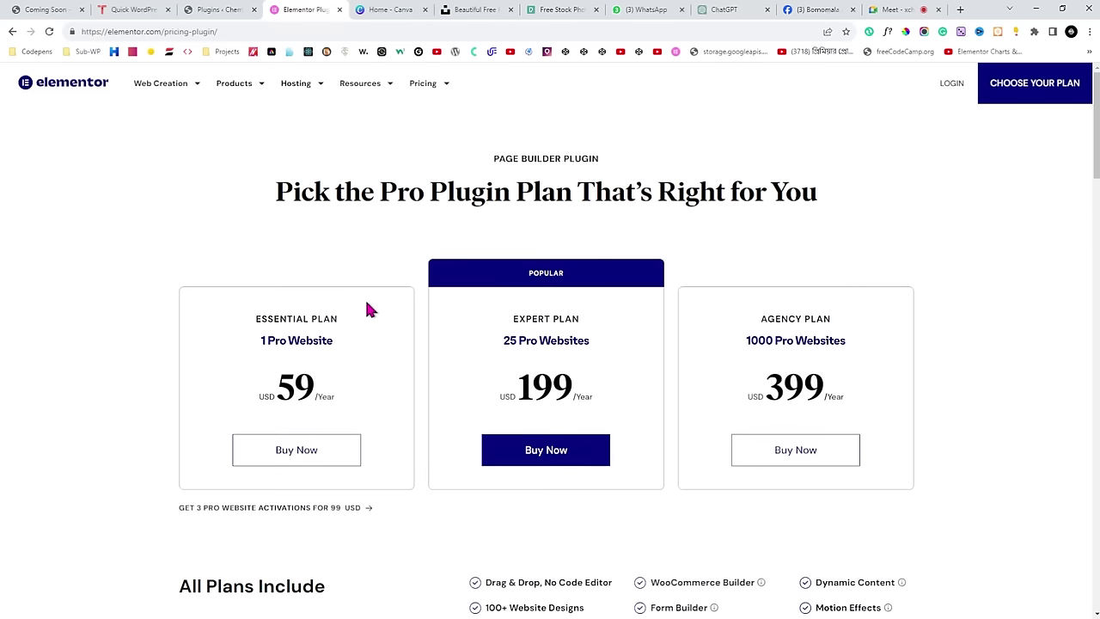
pyautogui.click(237, 10)
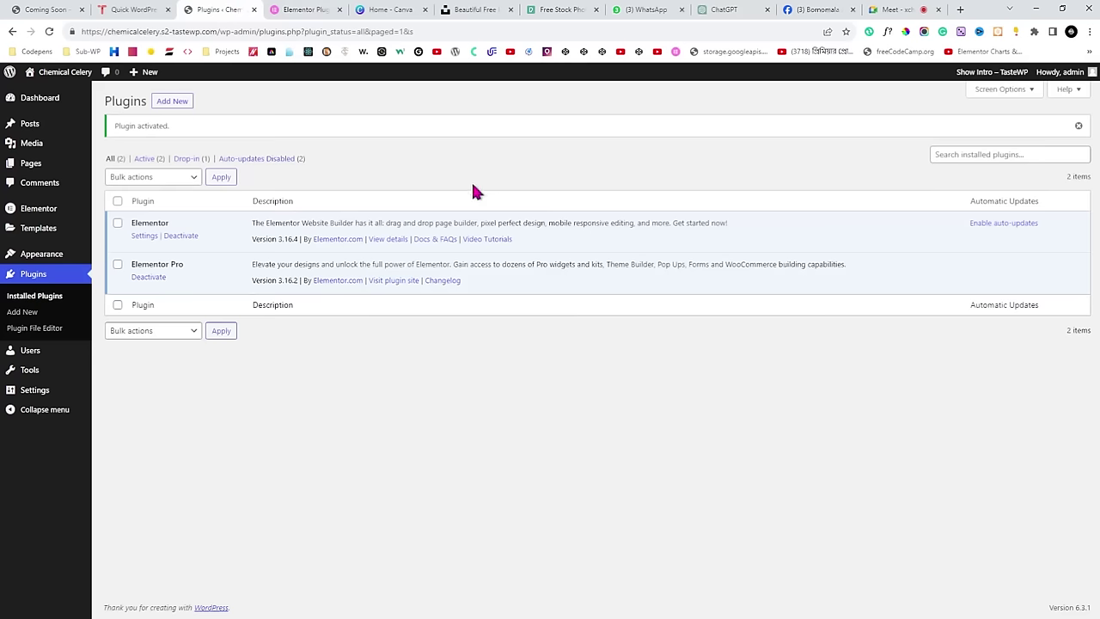
pyautogui.click(297, 9)
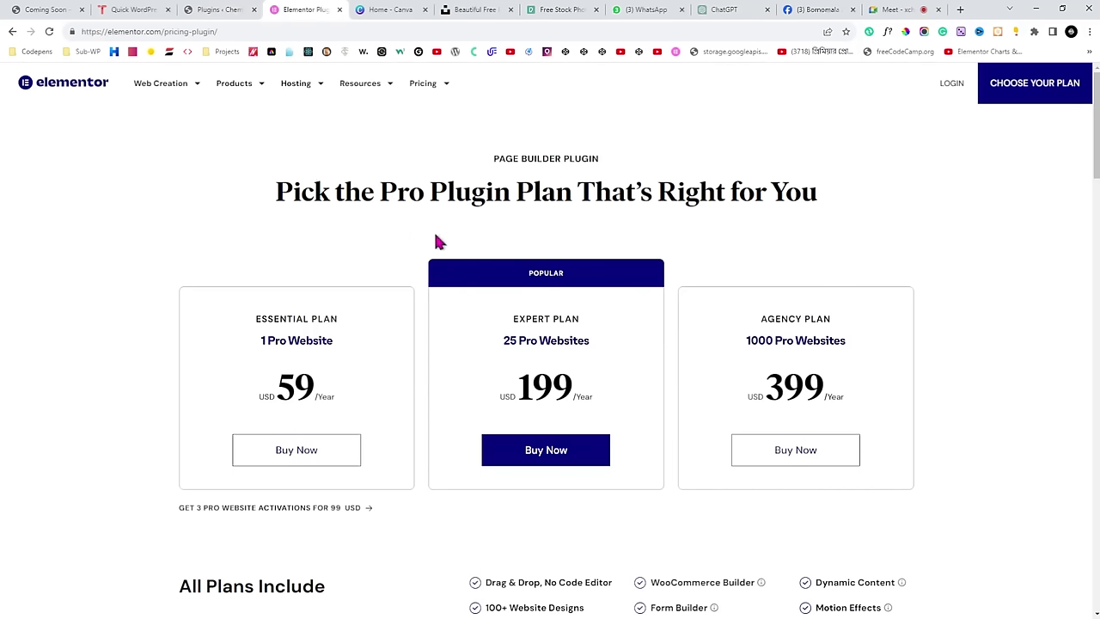
pyautogui.click(214, 11)
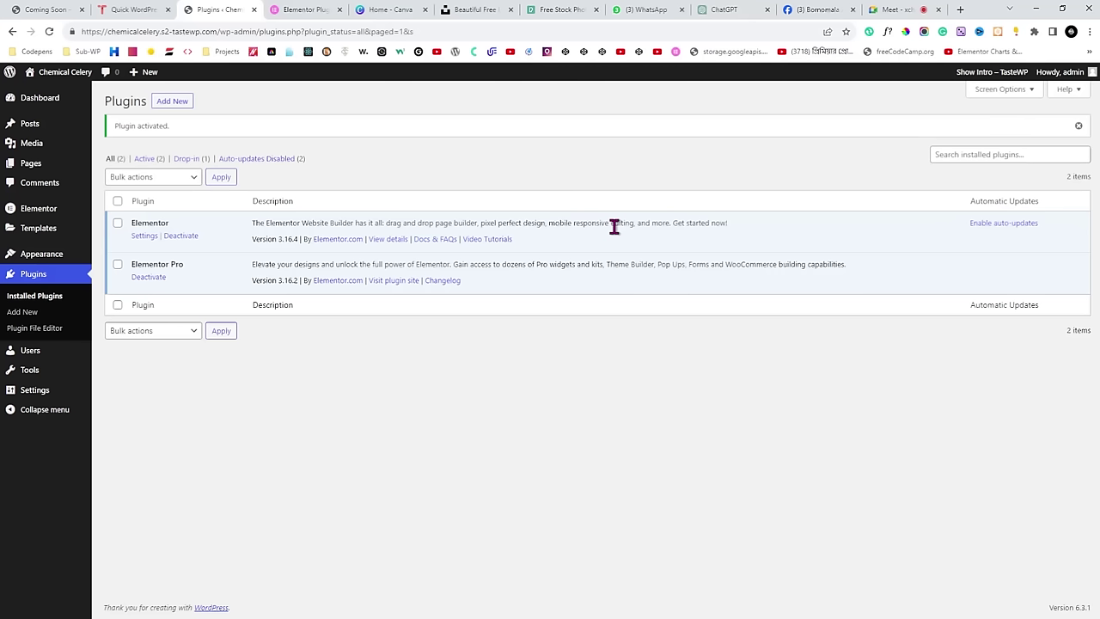
# Check the Google Meet call, then show the Elementor Pro pricing page (59/199/399 USD yearly).
pyautogui.click(868, 9)
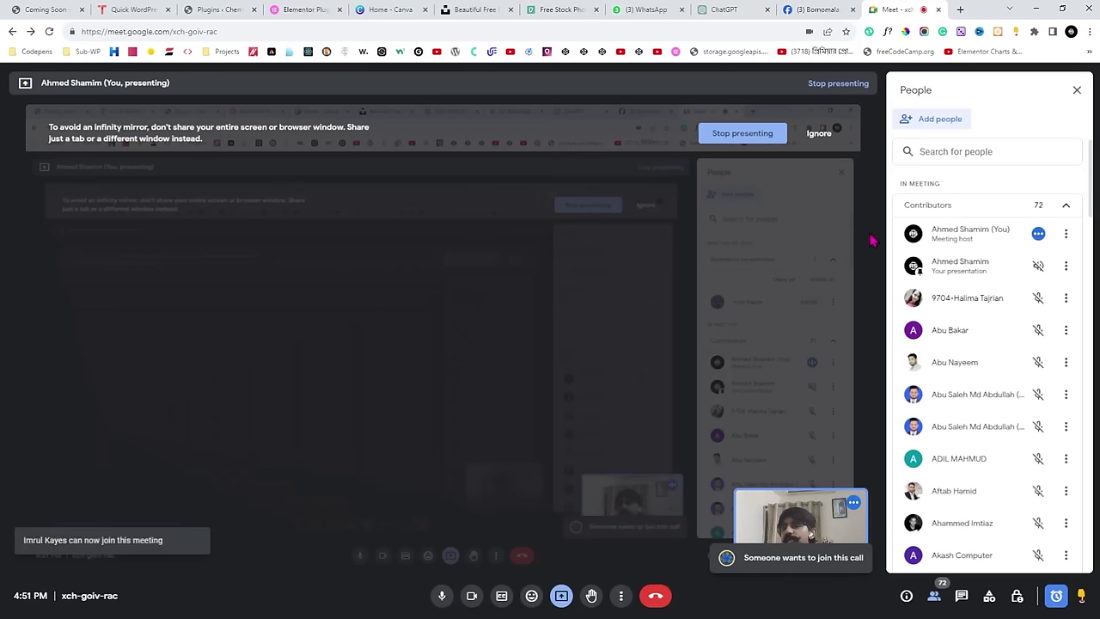
pyautogui.click(280, 10)
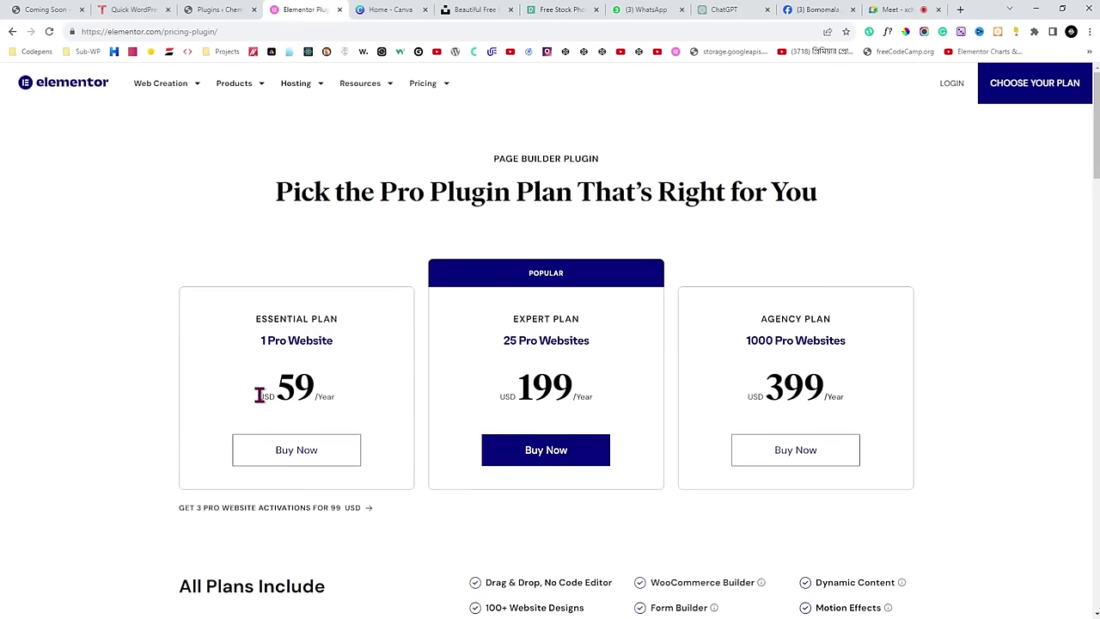
# Review the Essential plan's USD 59/year and the Agency plan's USD 399 for 1000 websites.
pyautogui.moveTo(260, 395); pyautogui.dragTo(350, 391)
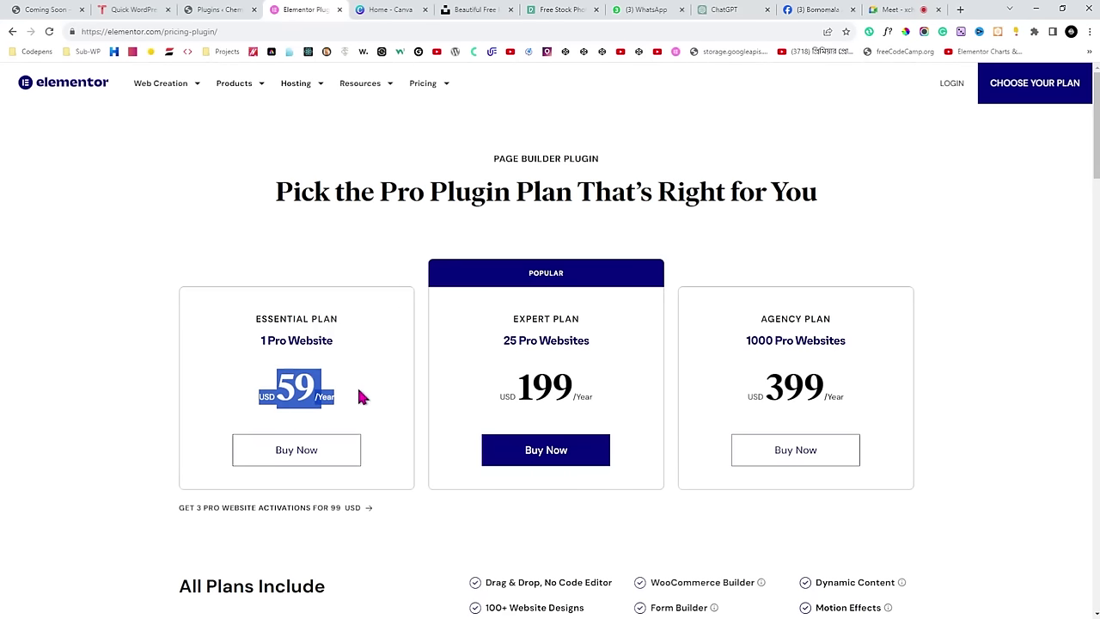
pyautogui.click(360, 392)
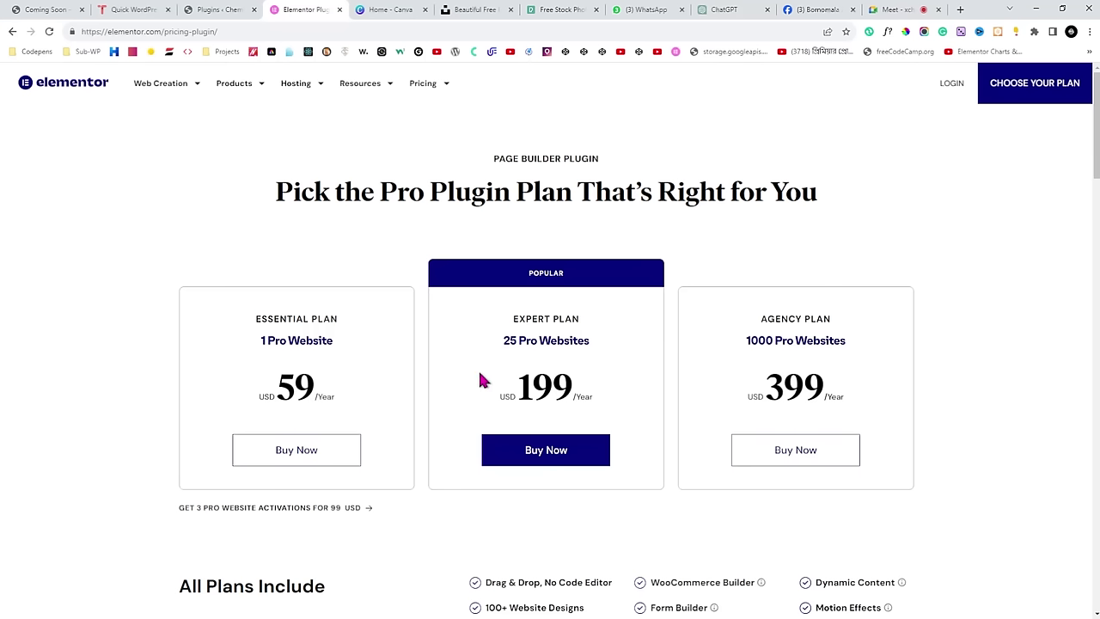
pyautogui.moveTo(758, 320); pyautogui.dragTo(848, 326)
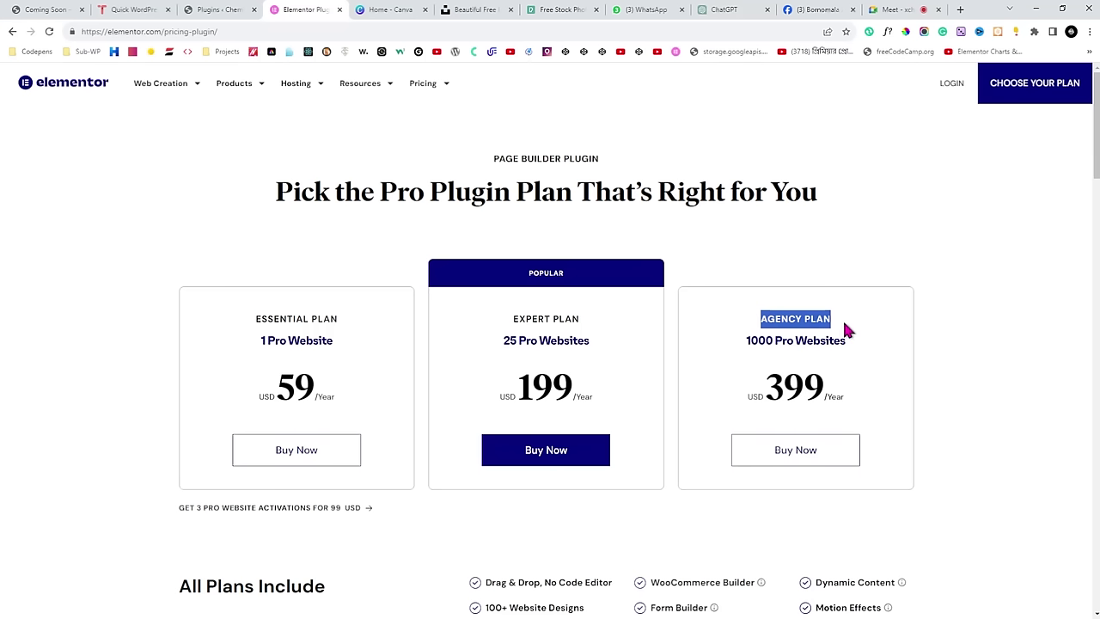
pyautogui.click(861, 334)
pyautogui.moveTo(752, 395); pyautogui.dragTo(835, 393)
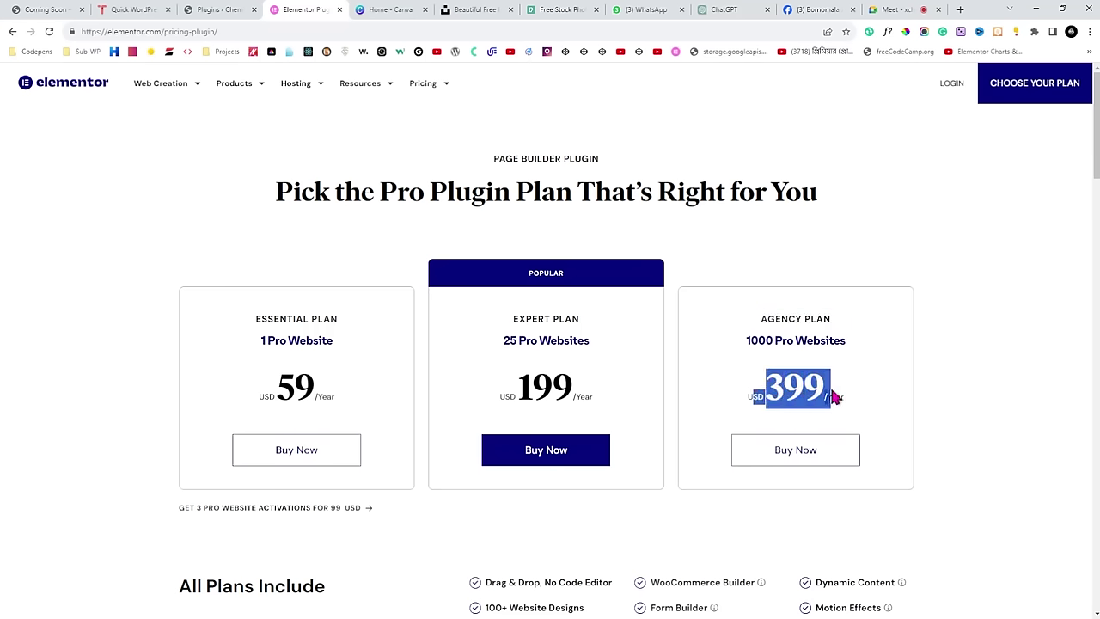
pyautogui.click(853, 399)
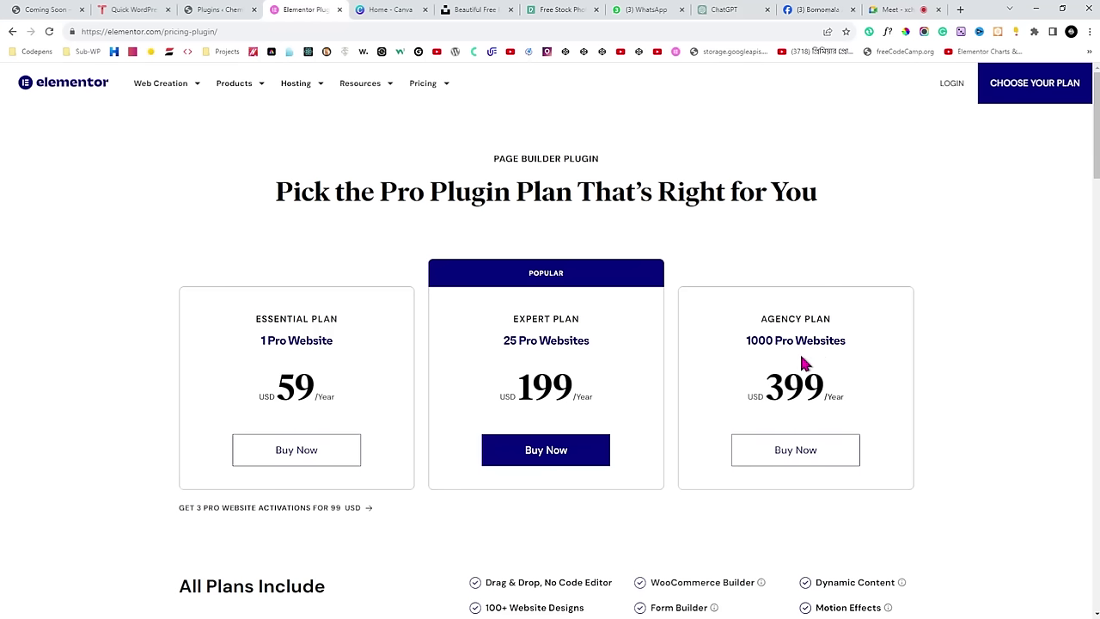
pyautogui.moveTo(744, 341); pyautogui.dragTo(817, 341)
pyautogui.click(870, 350)
pyautogui.click(209, 9)
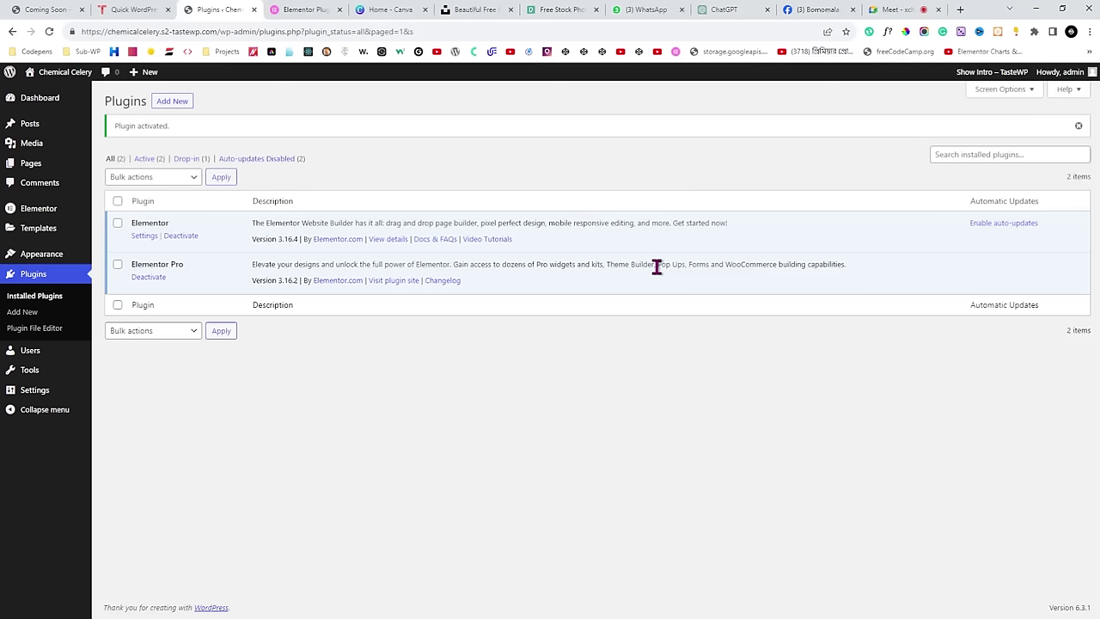
# Compare the Elementor pricing page against the Plugins page, then move to the Google Meet call.
pyautogui.click(325, 10)
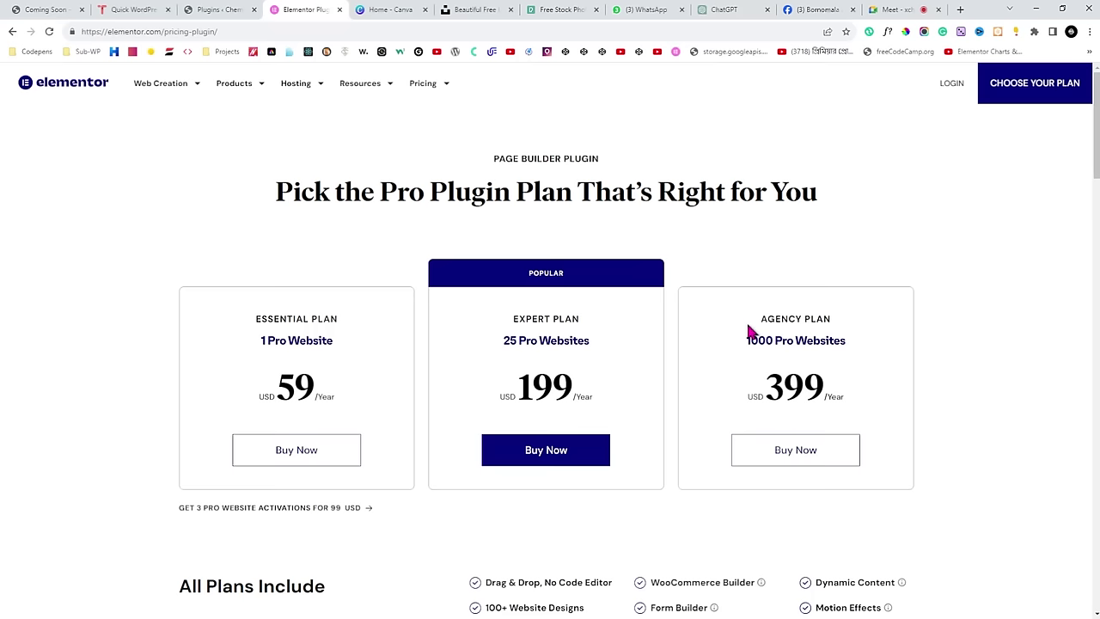
pyautogui.click(215, 9)
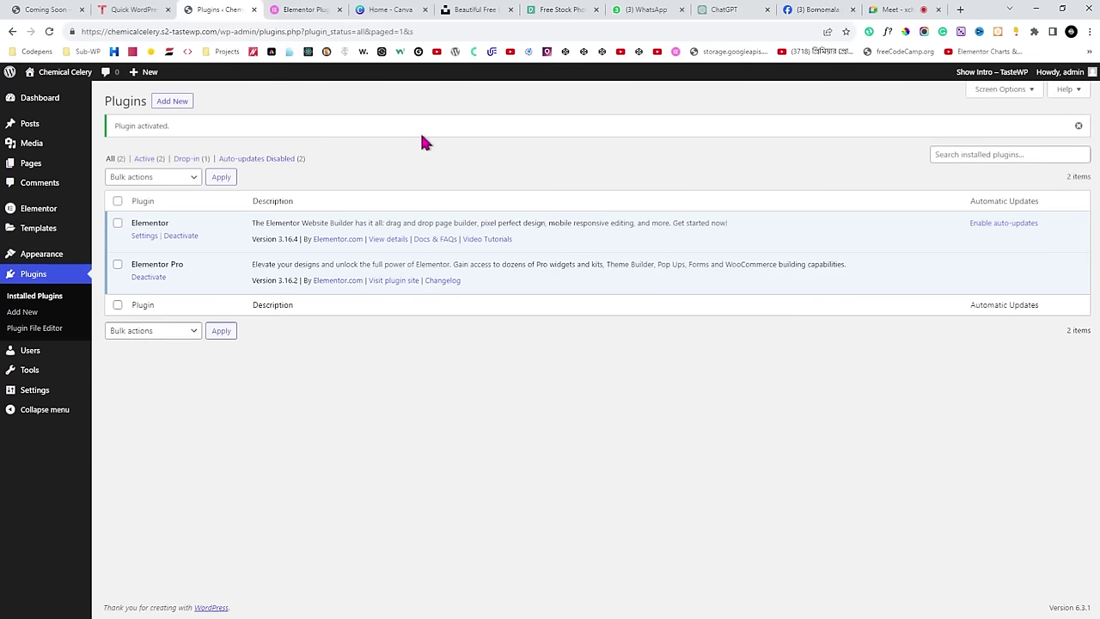
pyautogui.click(311, 11)
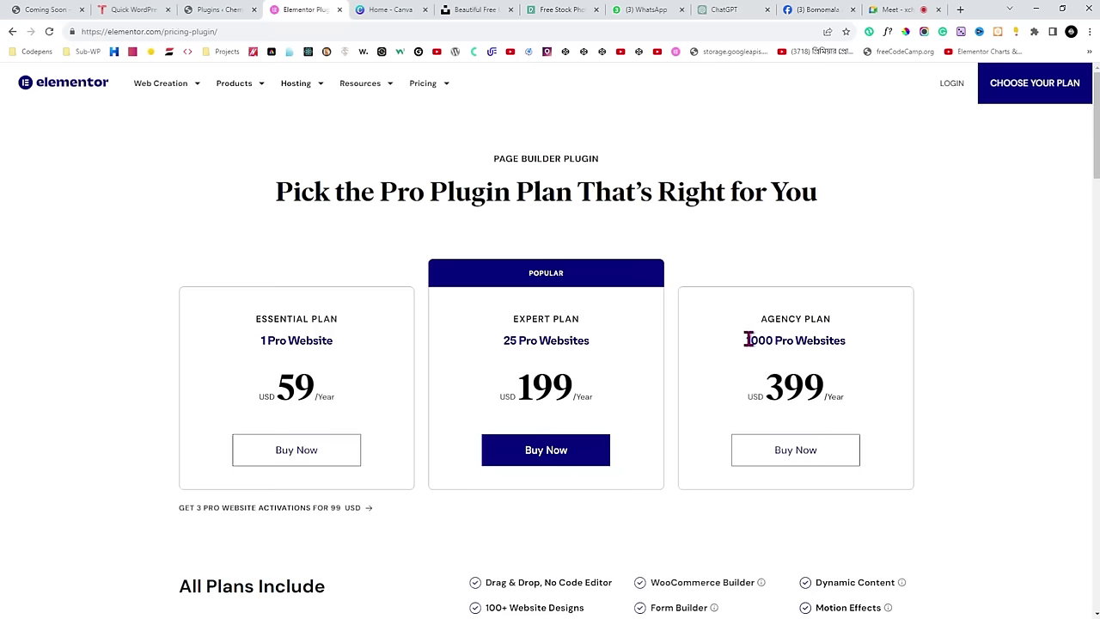
pyautogui.click(218, 9)
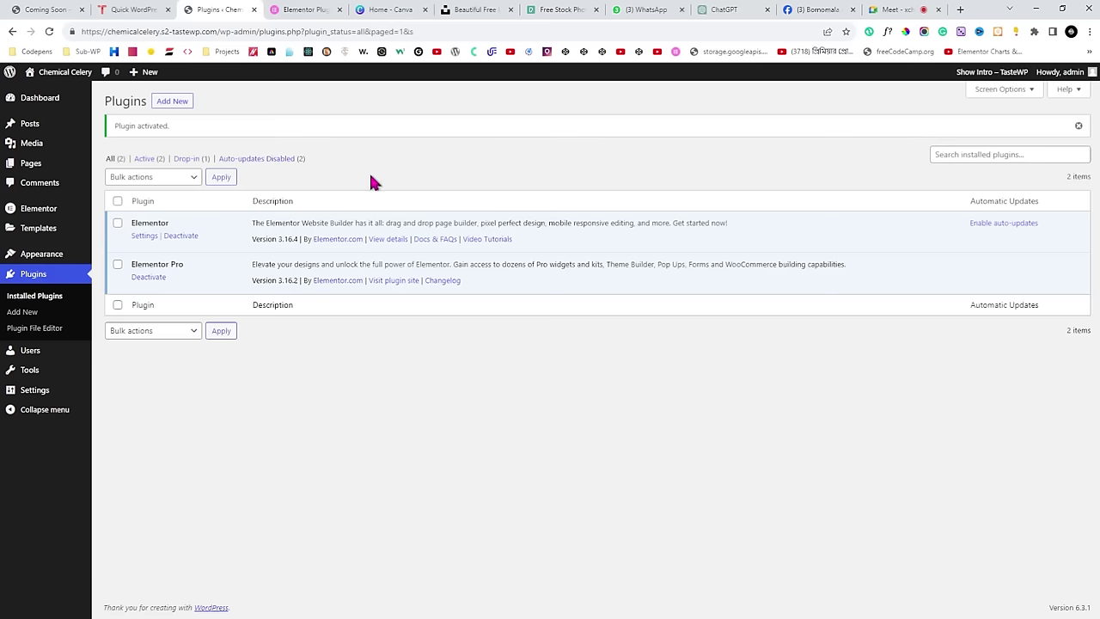
pyautogui.click(896, 9)
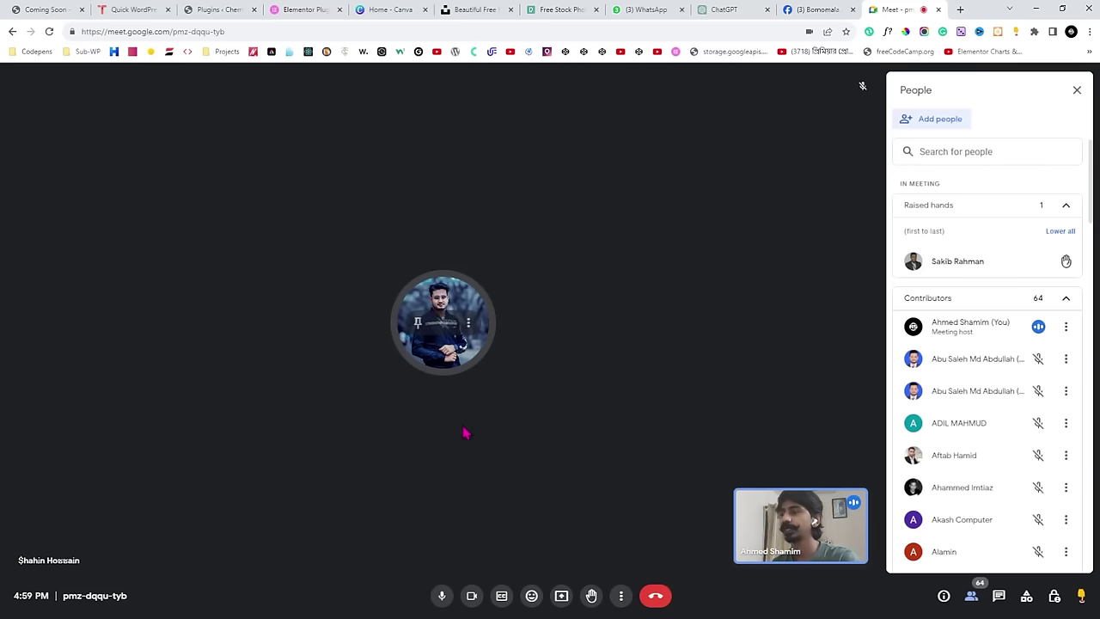
# Look over the Hijab Harmony coming-soon page and come back to the Google Meet call.
pyautogui.click(56, 9)
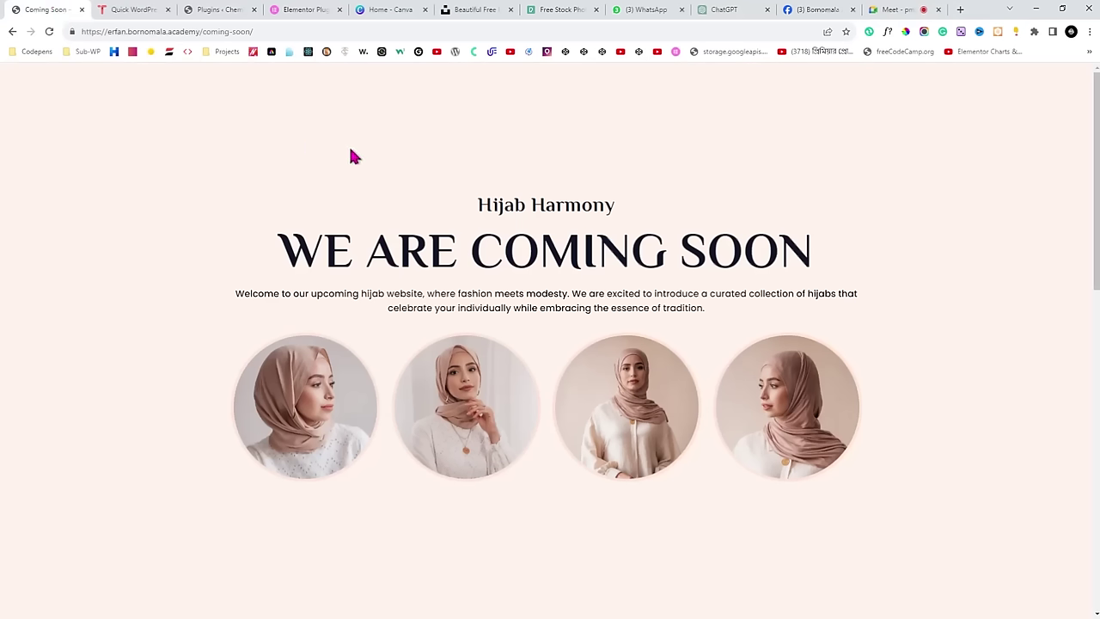
pyautogui.click(890, 10)
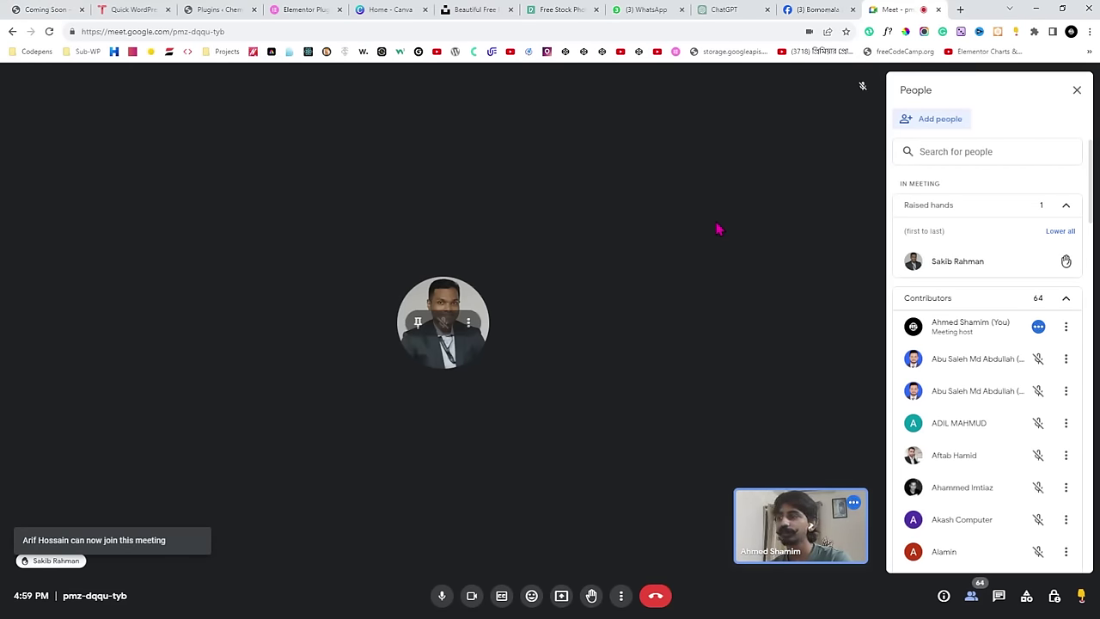
pyautogui.hotkey('ctrl', 'Tab')
pyautogui.hotkey('ctrl', 'shift', 'Tab')
pyautogui.hotkey('ctrl', 'shift', 'Tab')
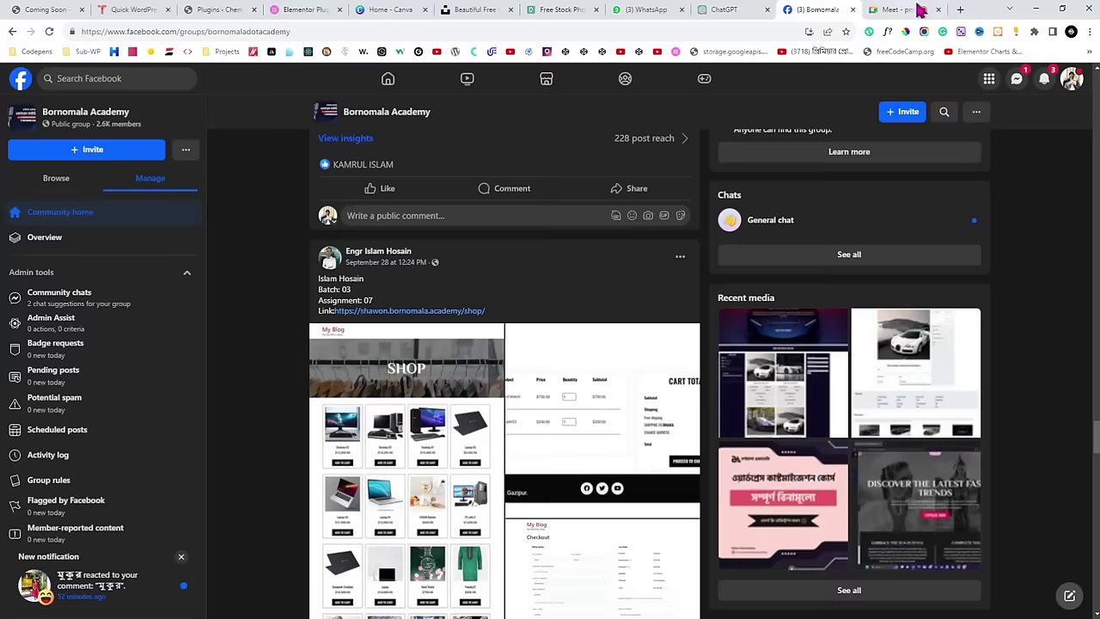
pyautogui.click(920, 10)
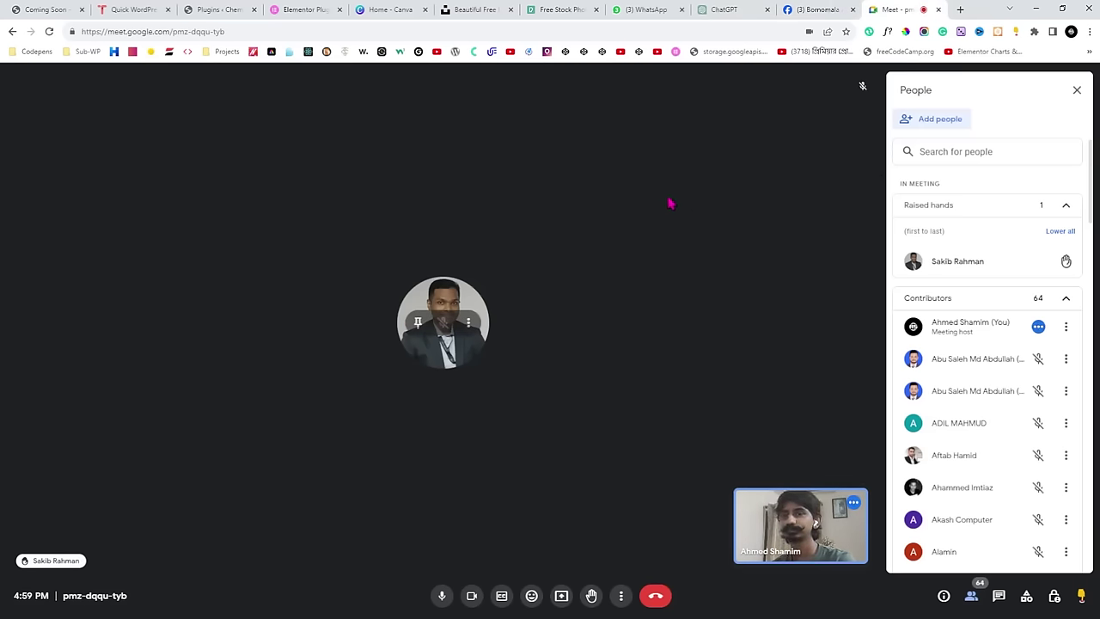
pyautogui.click(44, 9)
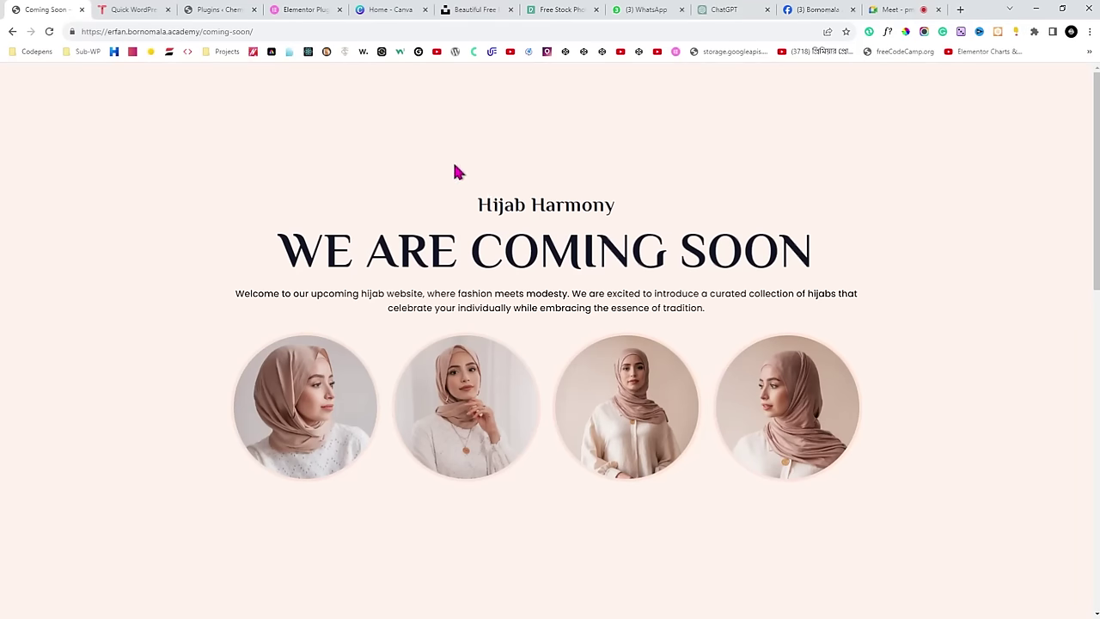
pyautogui.click(894, 9)
# Present the browser window to the meeting using Present now and the Window option.
pyautogui.click(561, 596)
pyautogui.click(570, 94)
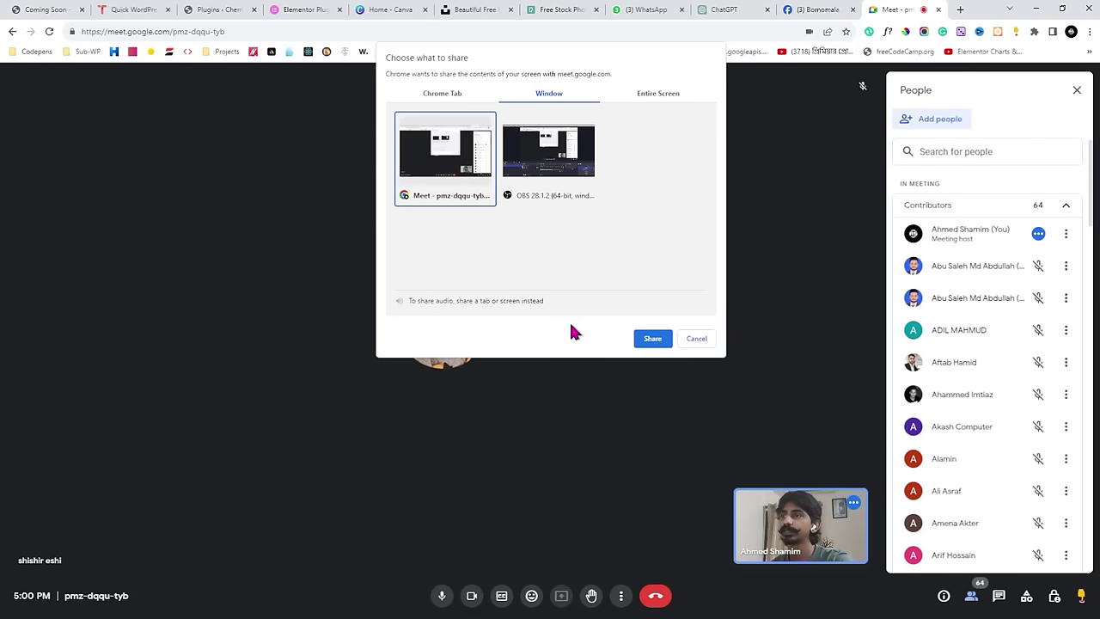
pyautogui.click(650, 340)
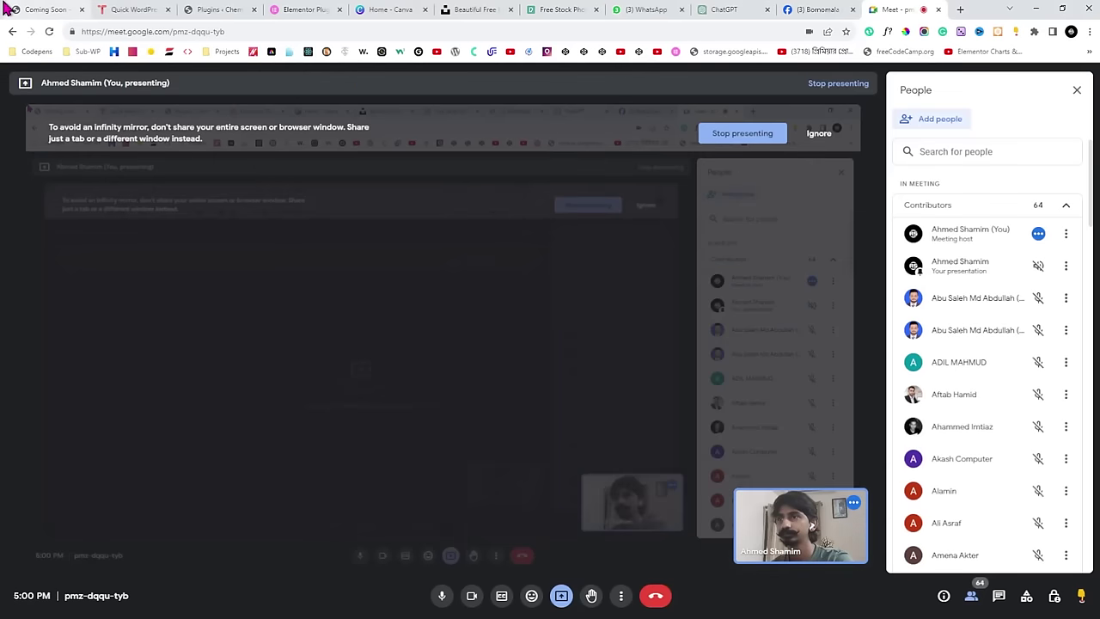
pyautogui.click(8, 8)
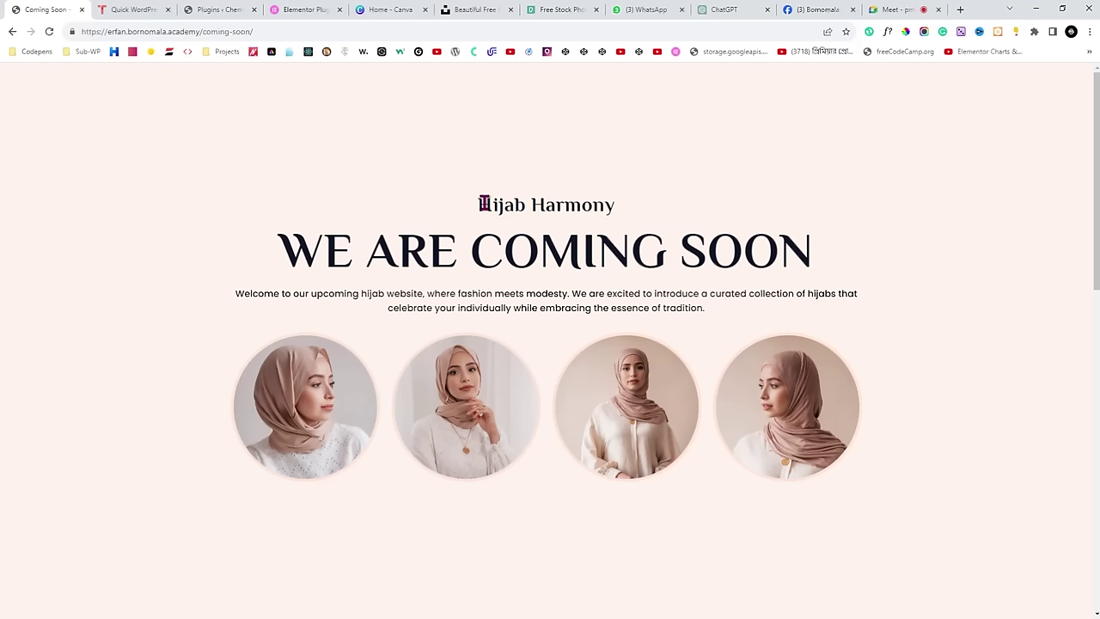
# Review the Hijab Harmony title, WE ARE COMING SOON heading and welcome text; move Plugins tab beside it.
pyautogui.moveTo(474, 206); pyautogui.dragTo(669, 215)
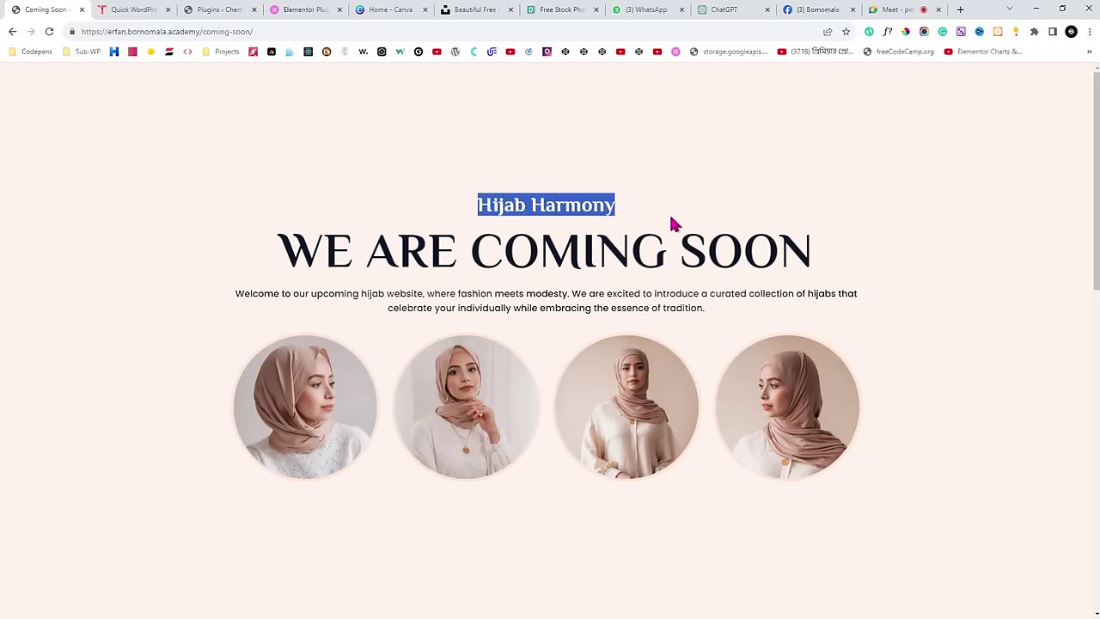
pyautogui.click(654, 219)
pyautogui.moveTo(267, 248); pyautogui.dragTo(528, 259)
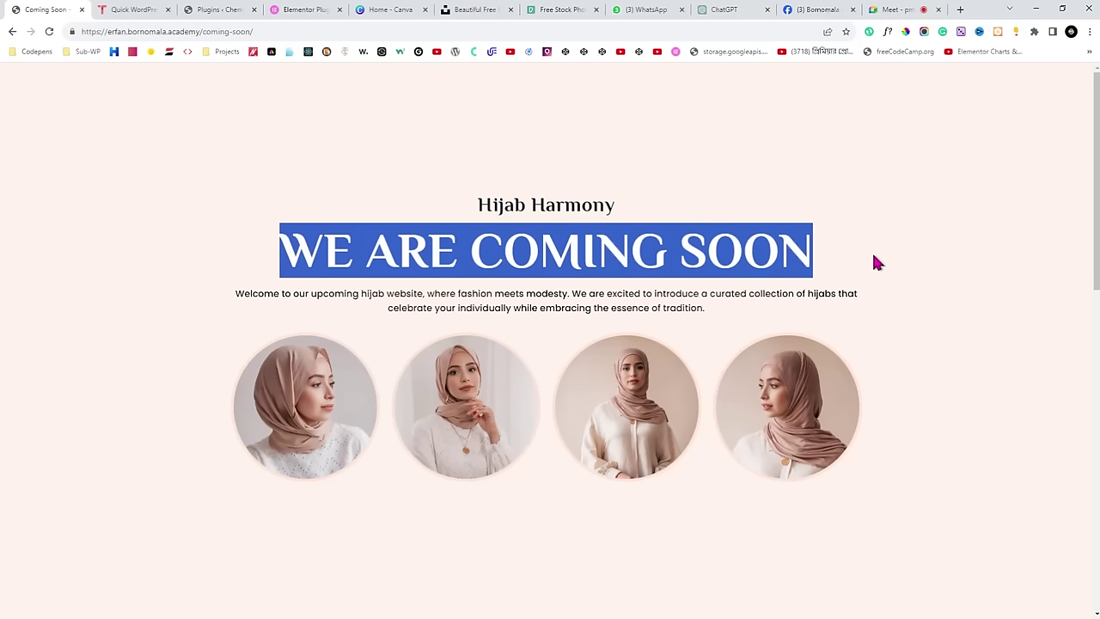
pyautogui.moveTo(224, 287); pyautogui.dragTo(705, 312)
pyautogui.click(705, 312)
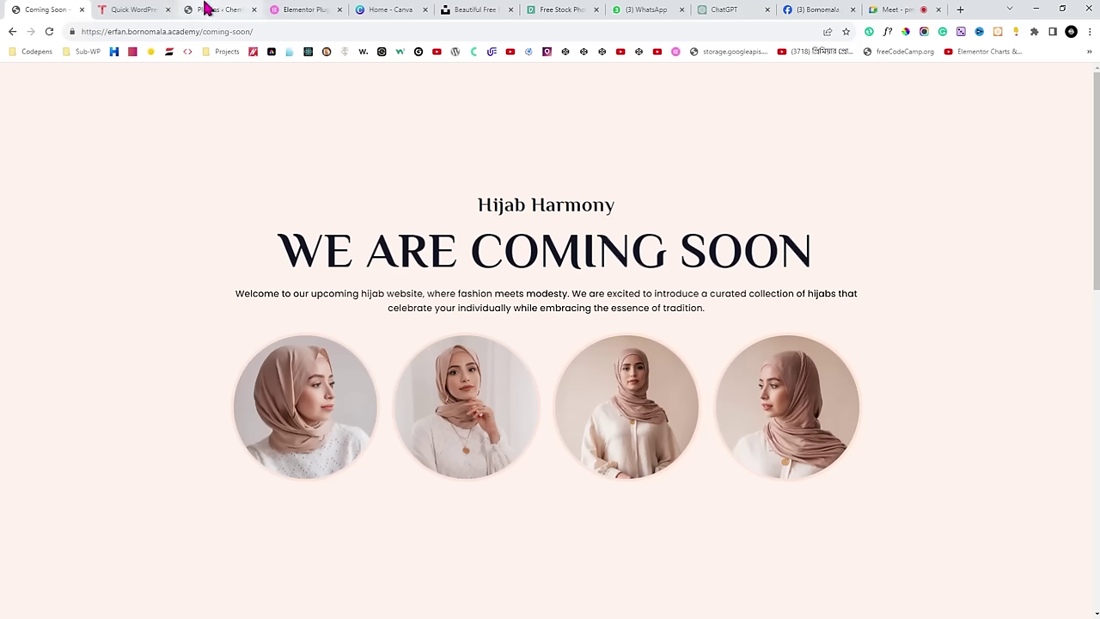
pyautogui.moveTo(206, 8); pyautogui.dragTo(97, 17)
# Go to Pages > All Pages and launch Edit with Elementor on the Coming Soon page.
pyautogui.click(37, 104)
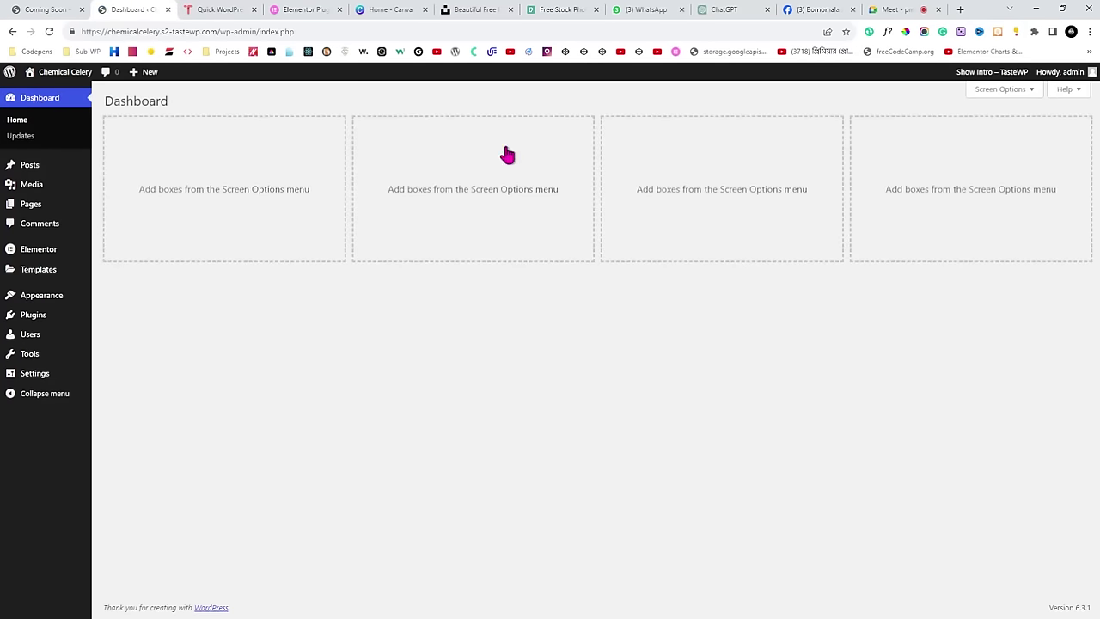
pyautogui.click(911, 9)
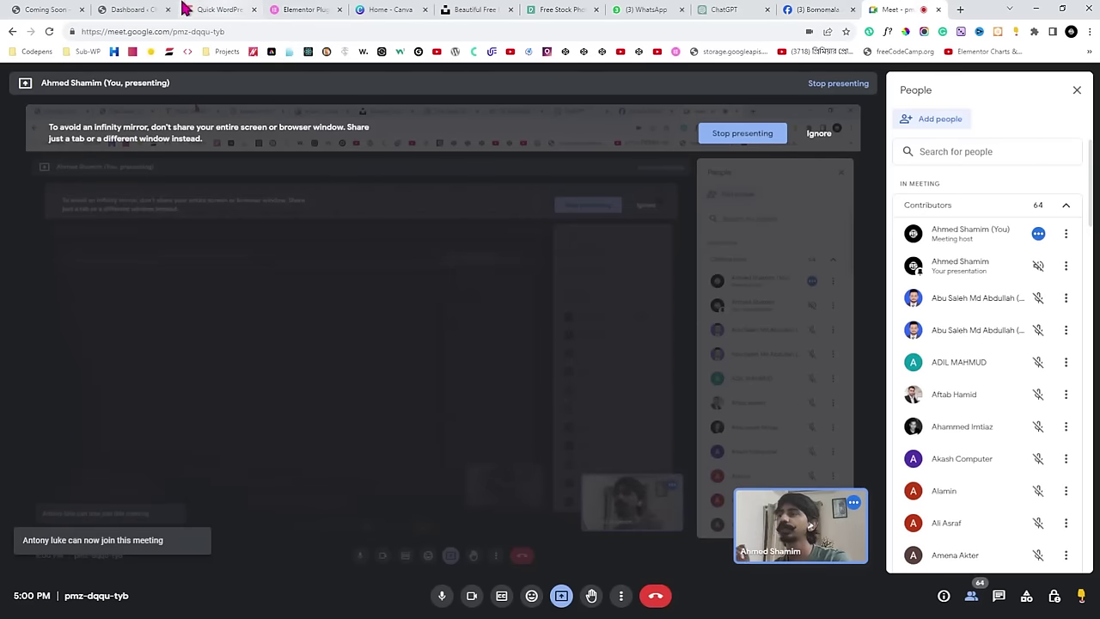
pyautogui.click(152, 10)
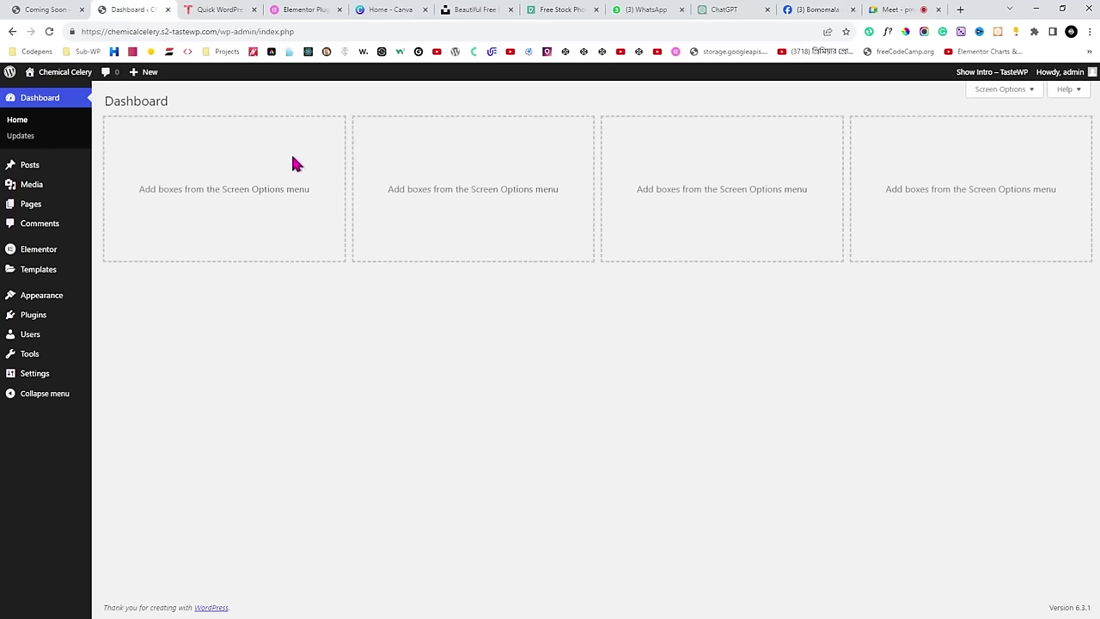
pyautogui.moveTo(31, 208)
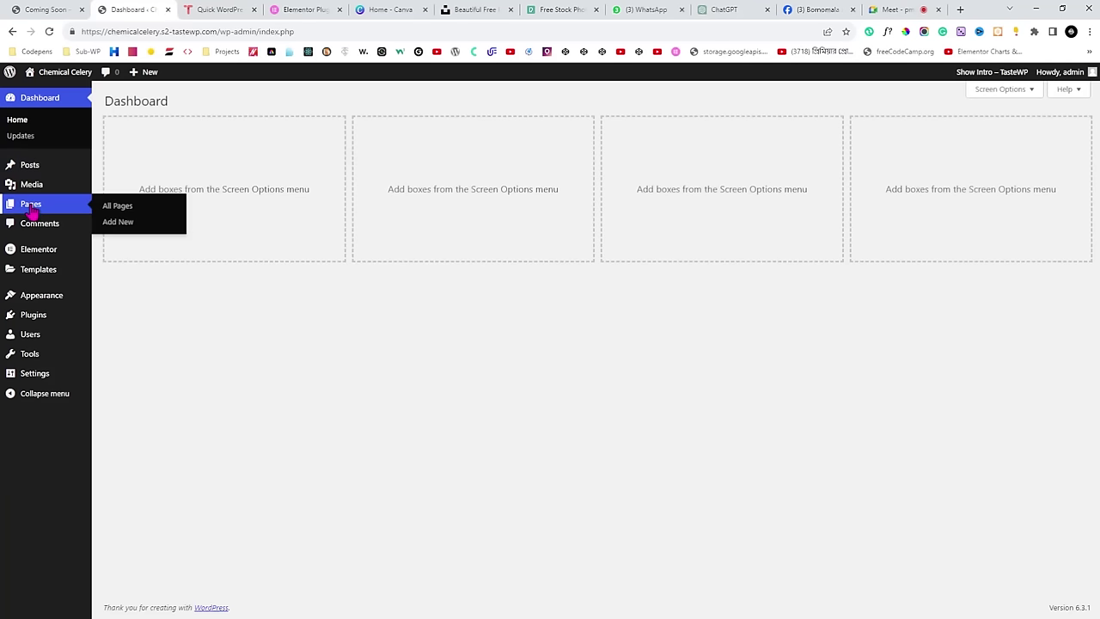
pyautogui.click(119, 209)
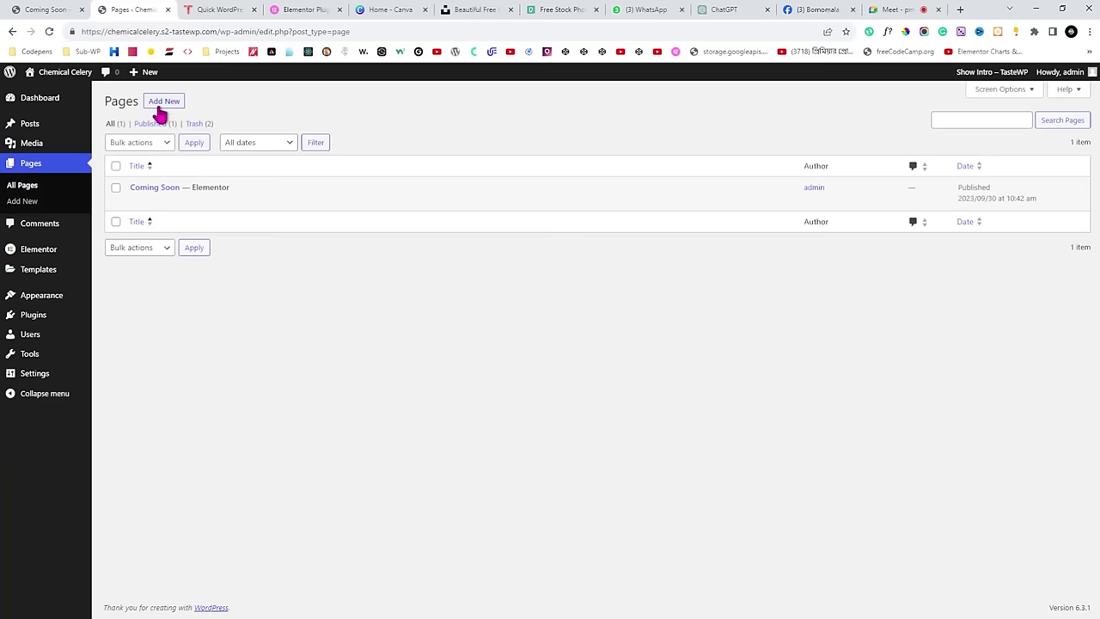
pyautogui.moveTo(229, 197)
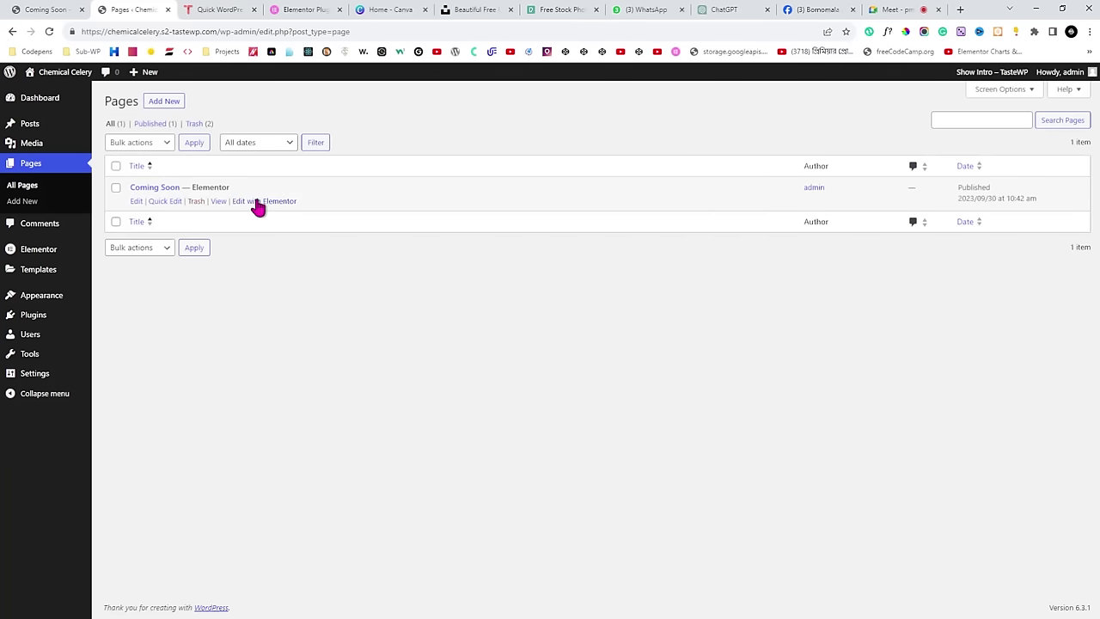
pyautogui.click(268, 204)
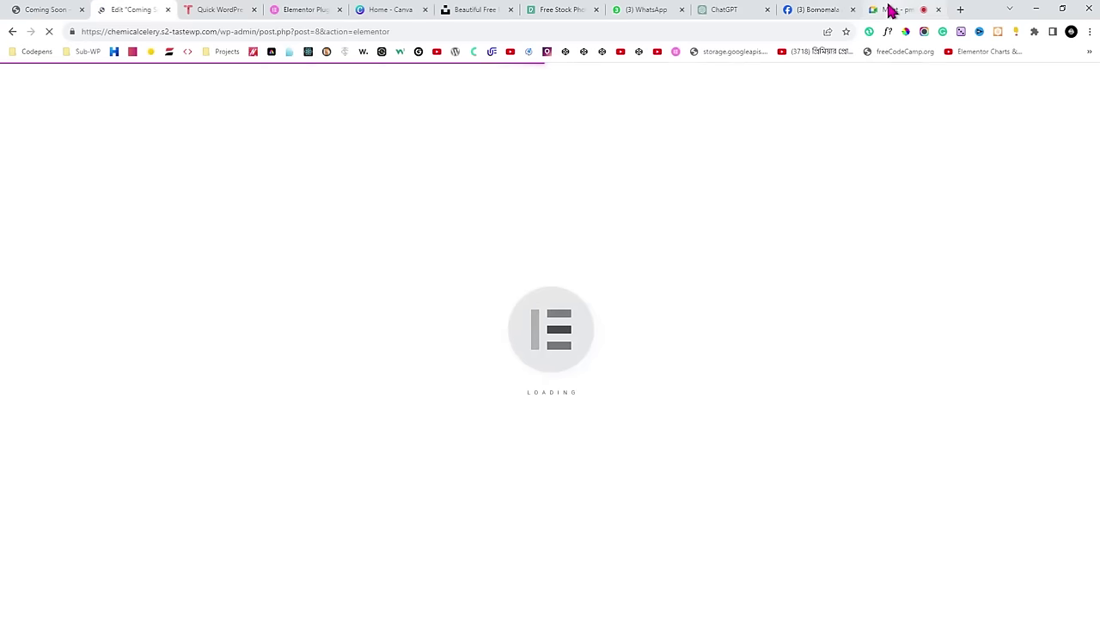
# Check the meeting, then delete the Our First Title section using its handle's X.
pyautogui.click(890, 10)
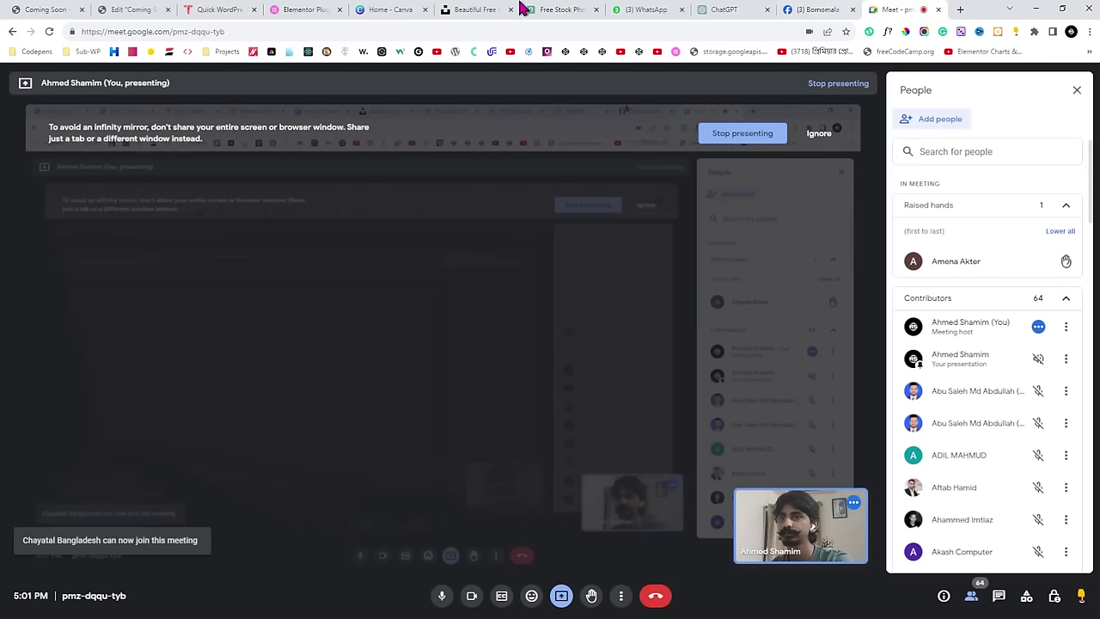
pyautogui.click(150, 10)
pyautogui.click(894, 10)
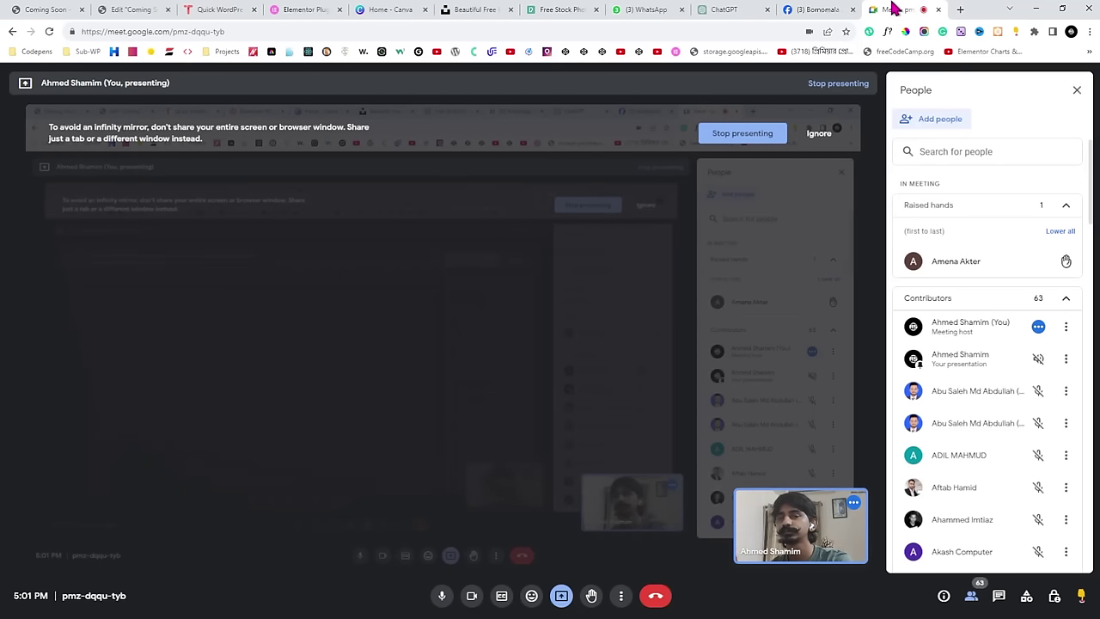
pyautogui.click(153, 10)
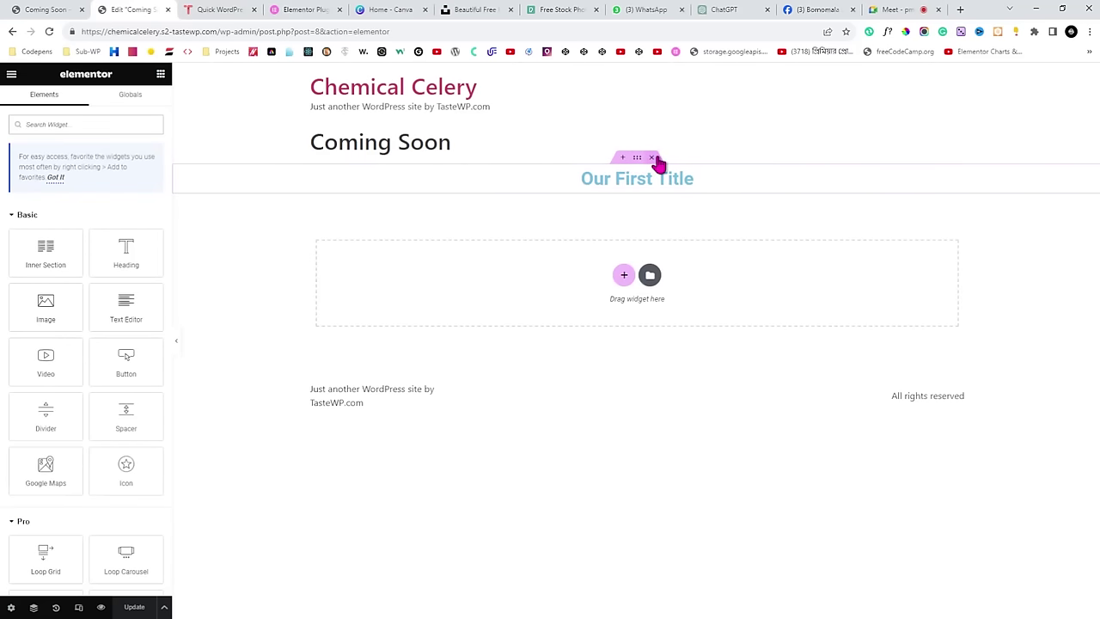
pyautogui.click(653, 158)
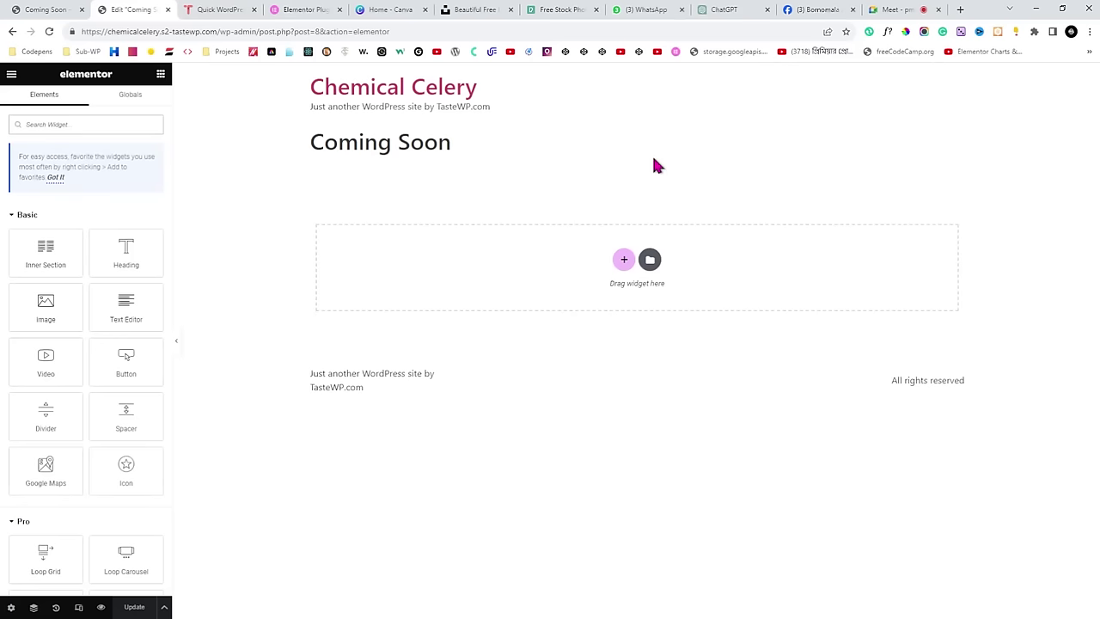
# Scroll through the editor and inspect the remaining Coming Soon heading.
pyautogui.scroll(-3, 35, 481)
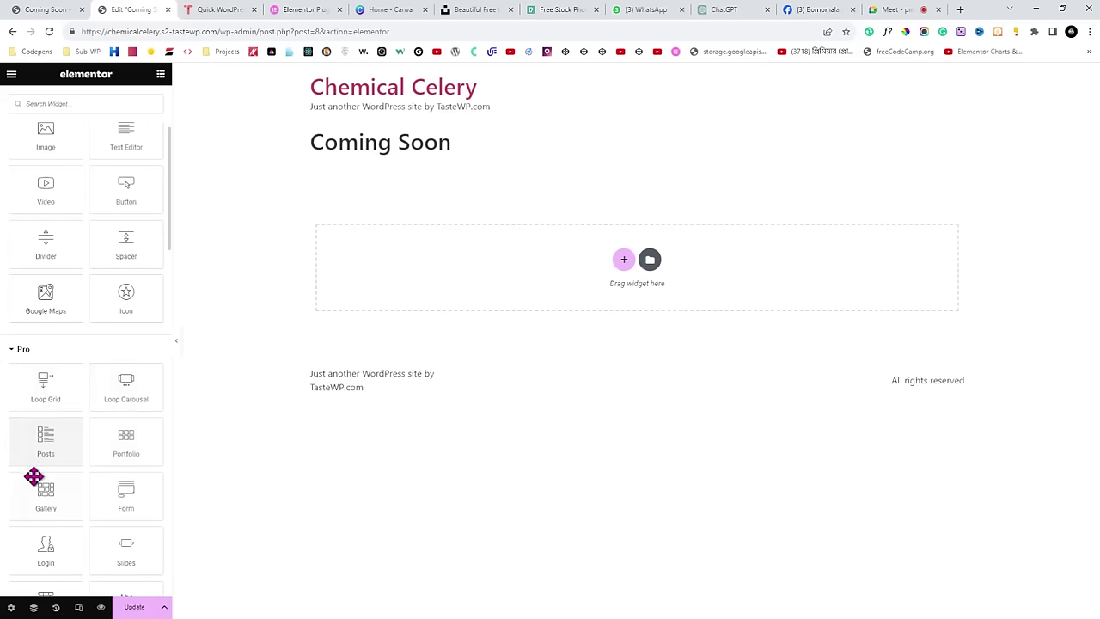
pyautogui.scroll(-1, 110, 511)
pyautogui.scroll(4, 49, 427)
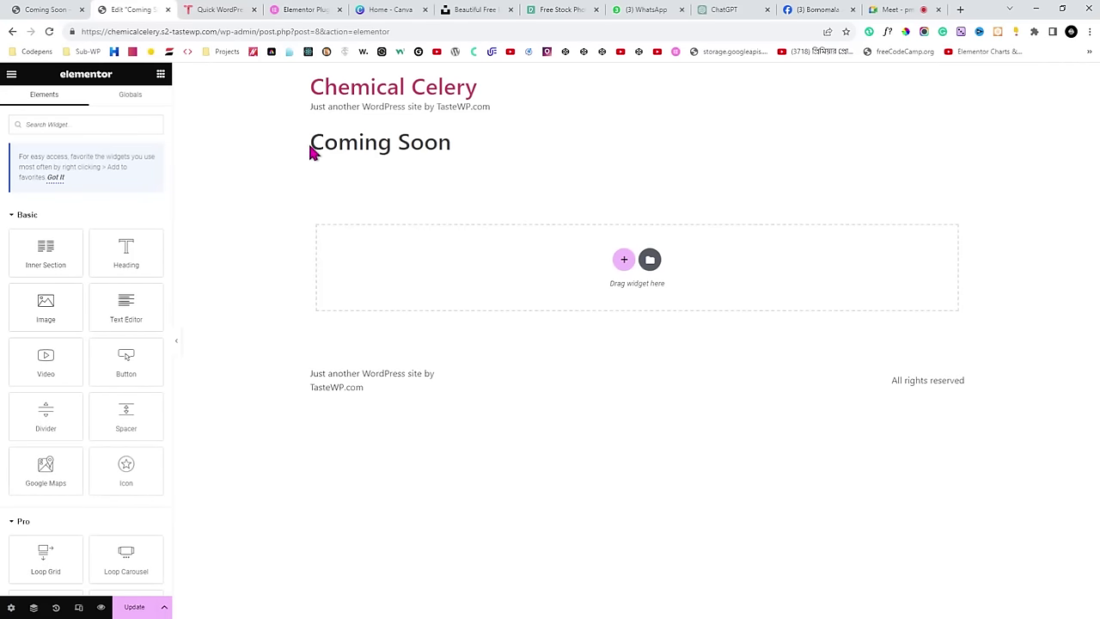
pyautogui.moveTo(311, 148); pyautogui.dragTo(456, 148)
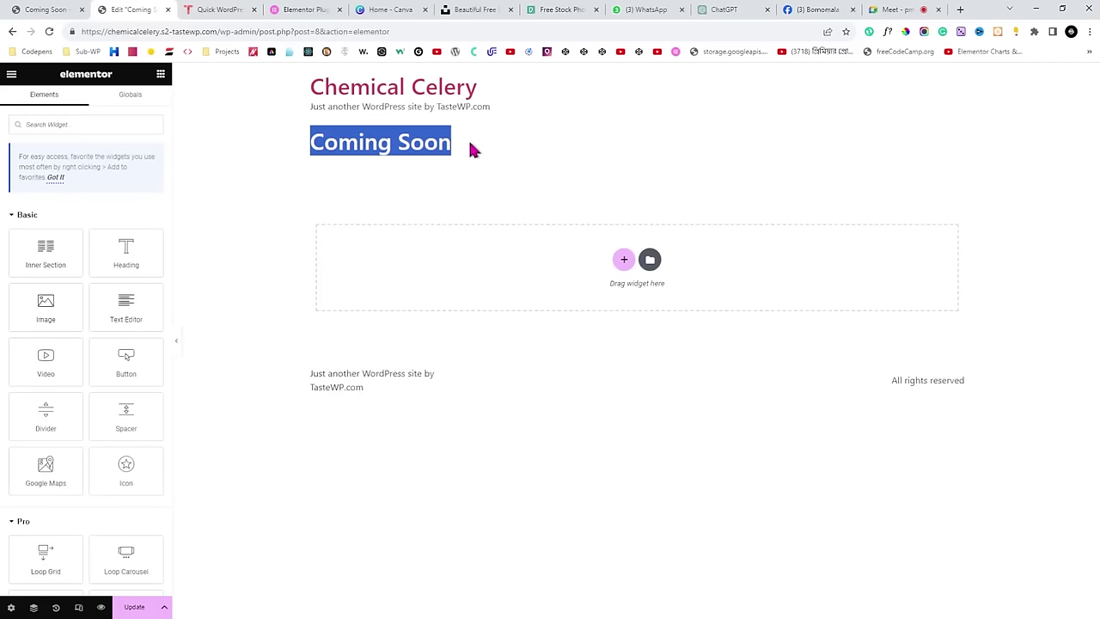
pyautogui.click(472, 148)
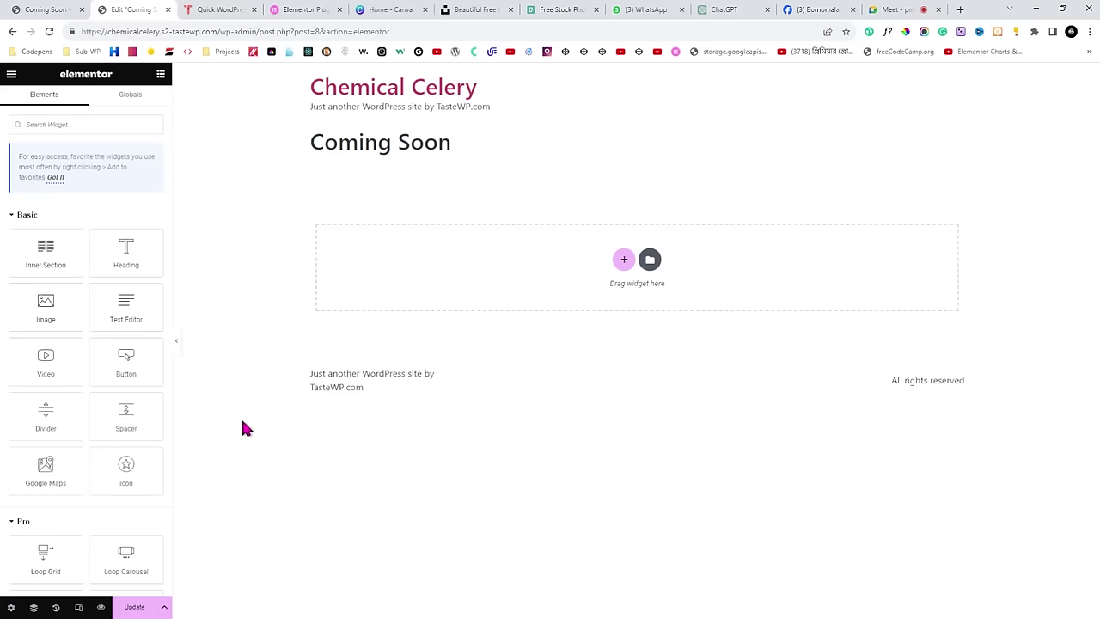
# Compare the live Hijab Harmony page with the editor's Coming Soon heading.
pyautogui.click(43, 9)
pyautogui.scroll(-1, 571, 194)
pyautogui.scroll(-3, 570, 191)
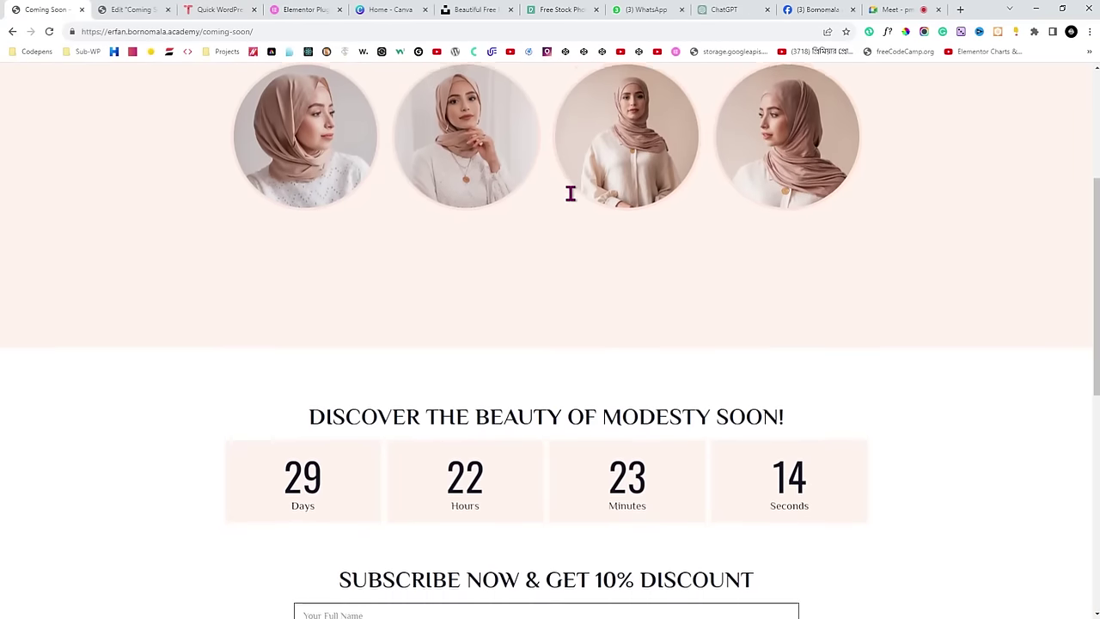
pyautogui.scroll(3, 521, 184)
pyautogui.scroll(-8, 668, 236)
pyautogui.scroll(-2, 669, 241)
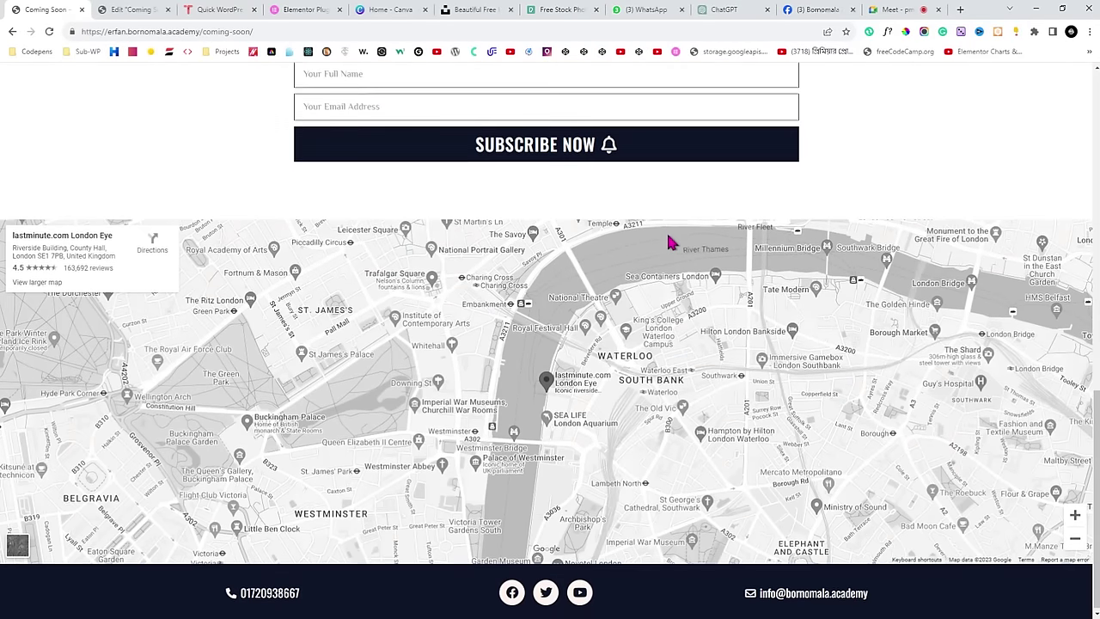
pyautogui.scroll(9, 670, 242)
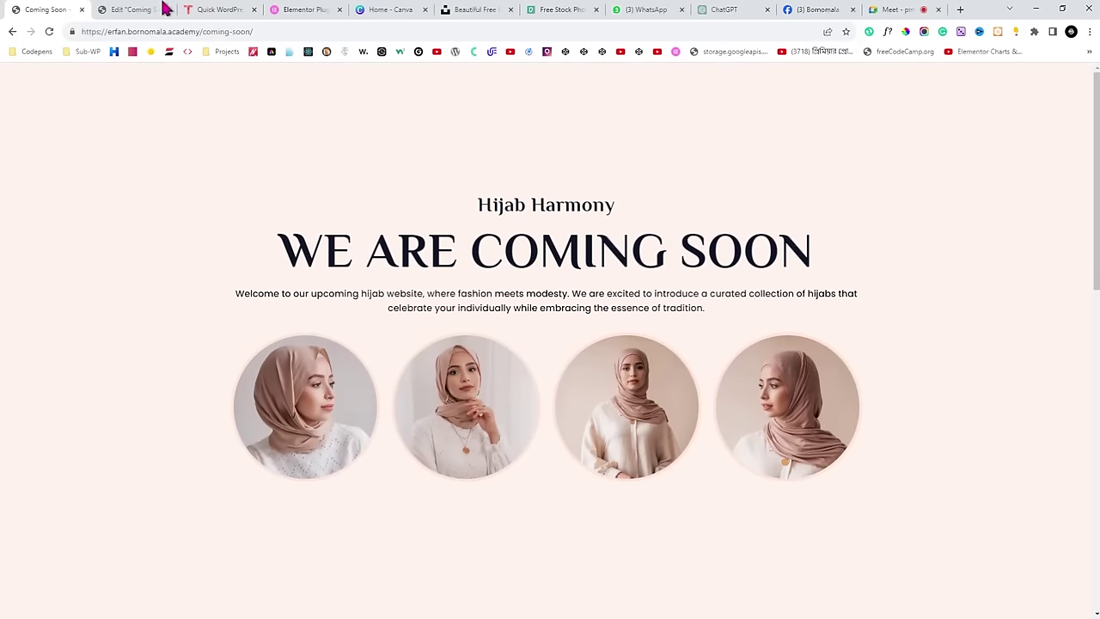
pyautogui.click(158, 10)
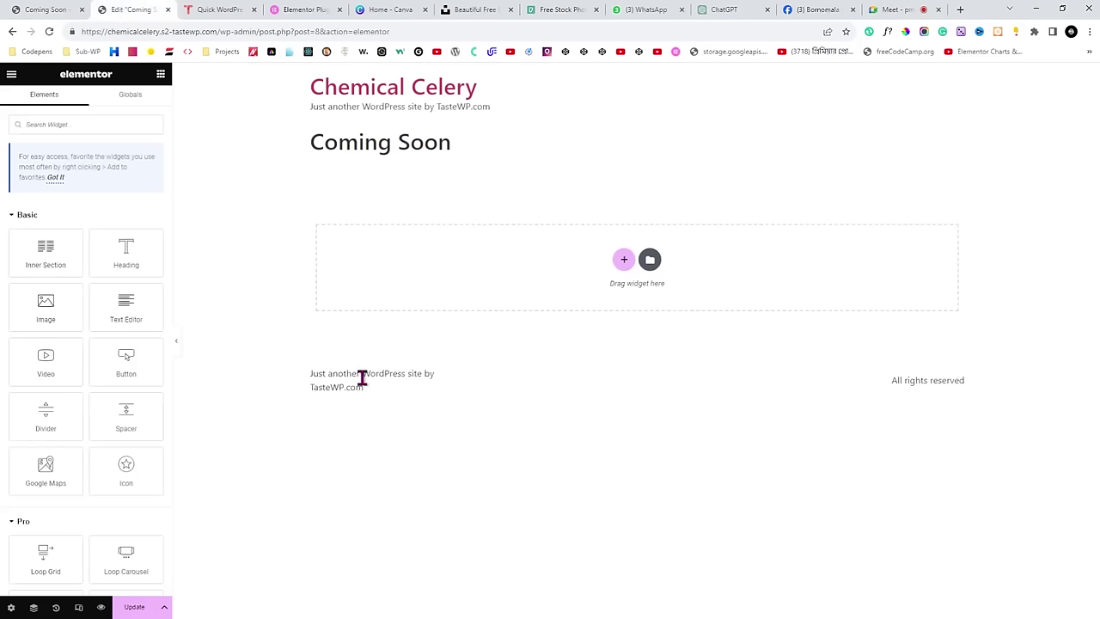
pyautogui.moveTo(283, 142); pyautogui.dragTo(452, 145)
pyautogui.click(482, 168)
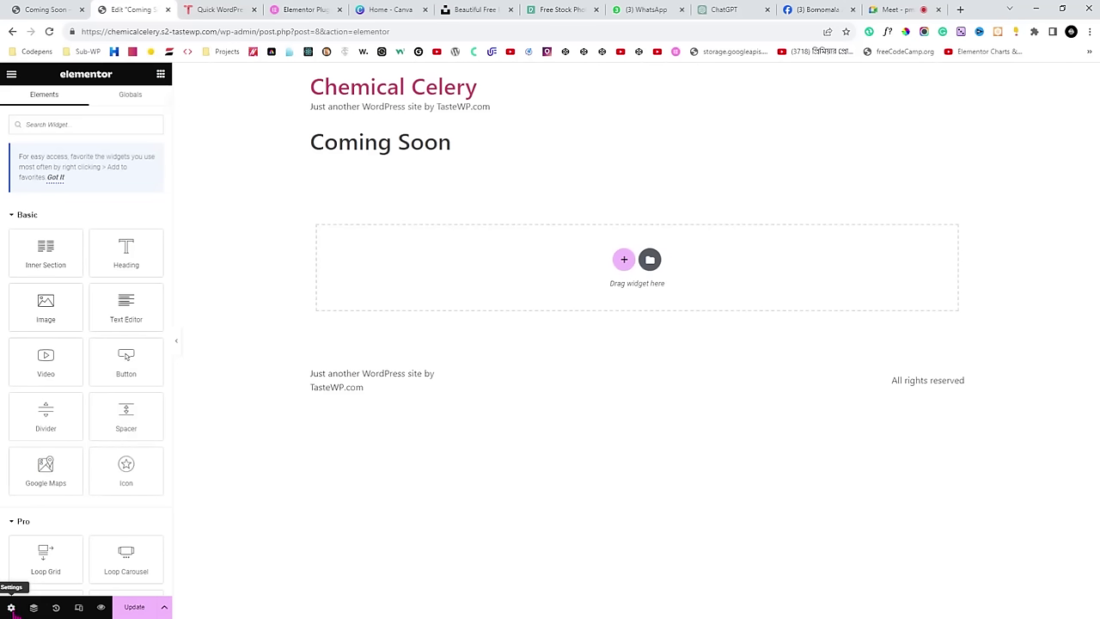
# In page settings, set Hide Title to Yes and Page Layout to Elementor Canvas.
pyautogui.click(11, 607)
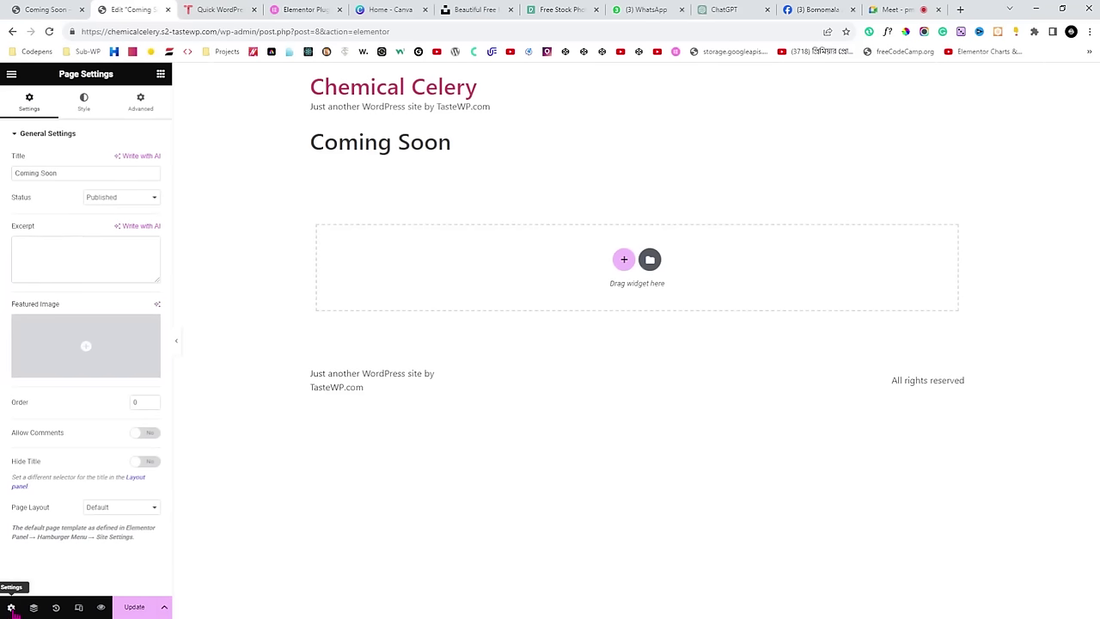
pyautogui.moveTo(12, 471); pyautogui.dragTo(150, 469)
pyautogui.click(147, 465)
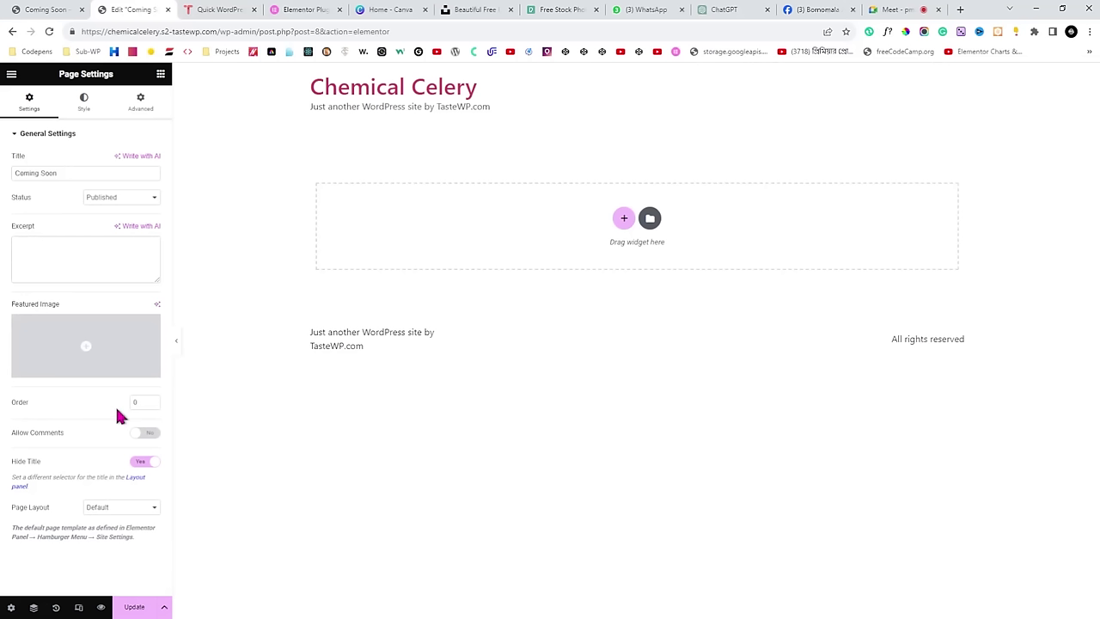
pyautogui.moveTo(13, 508); pyautogui.dragTo(47, 512)
pyautogui.click(118, 536)
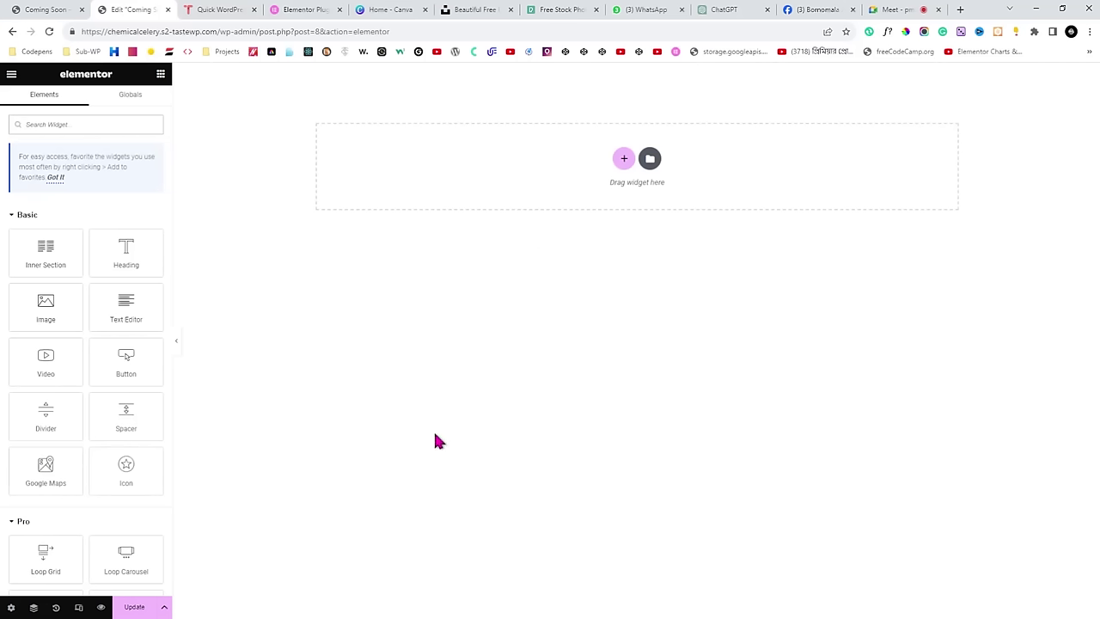
# Save the page with Update and compare it against the live Hijab Harmony page.
pyautogui.click(135, 608)
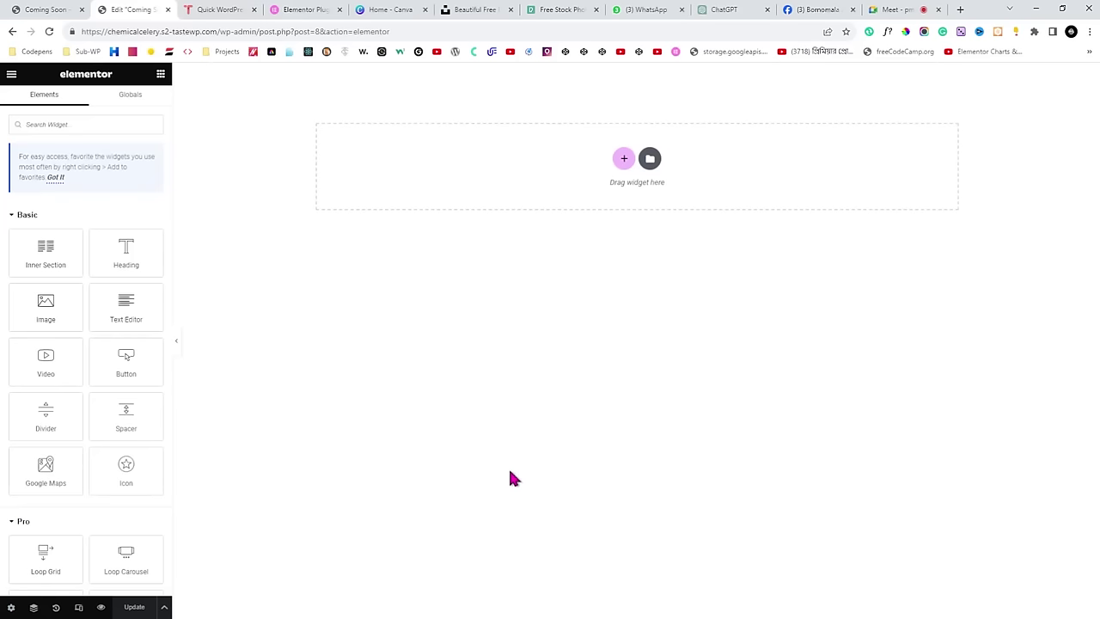
pyautogui.click(60, 10)
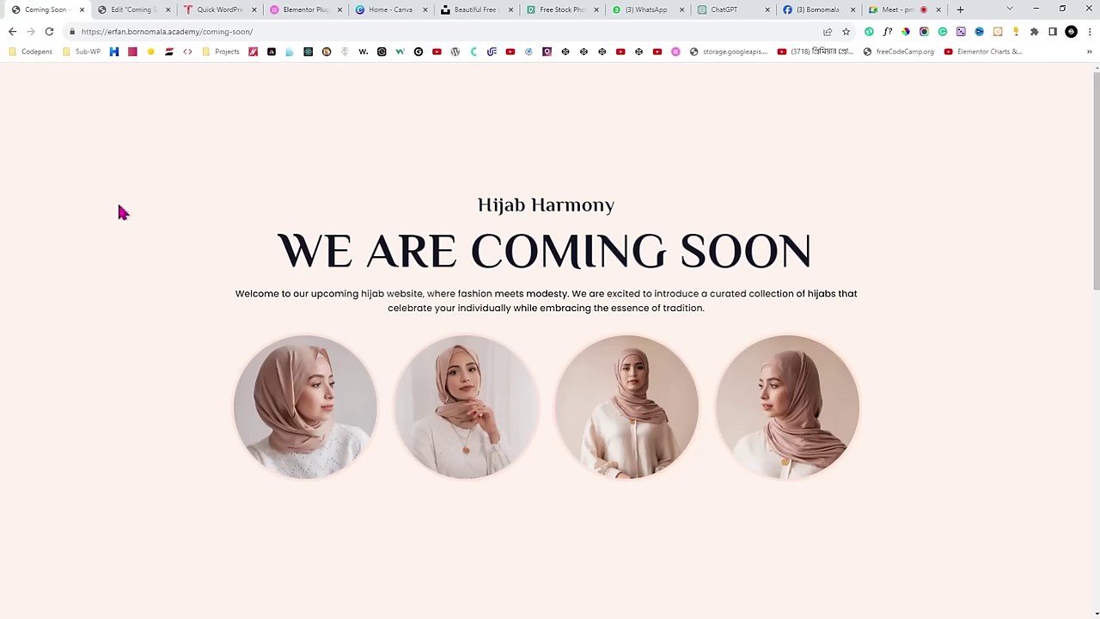
pyautogui.click(133, 10)
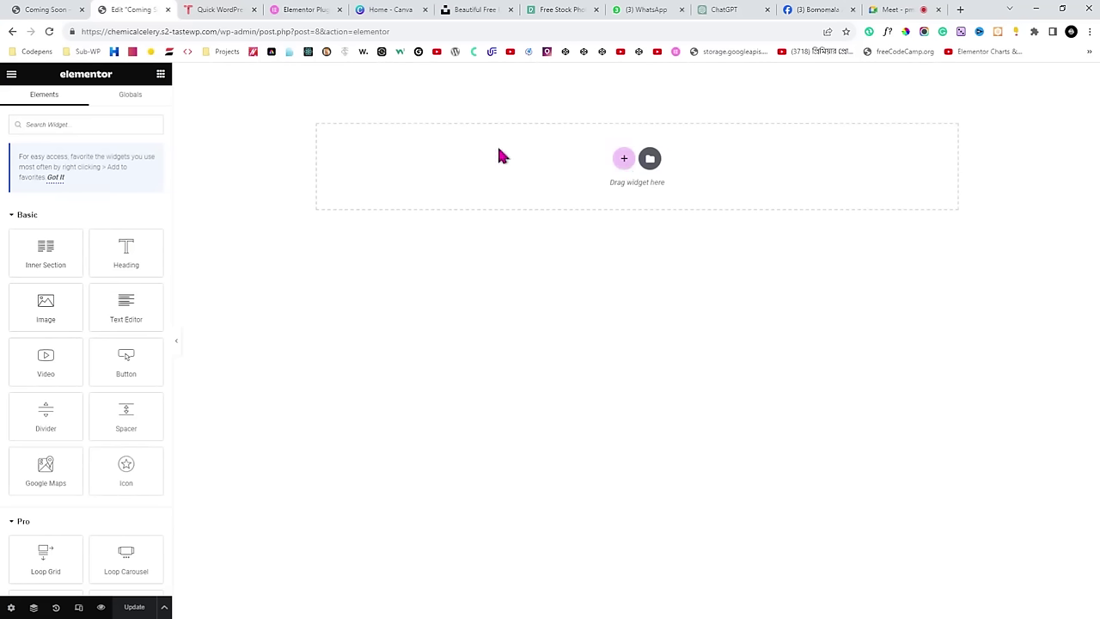
# Add a single-column section to the canvas and open its column and section settings.
pyautogui.click(623, 161)
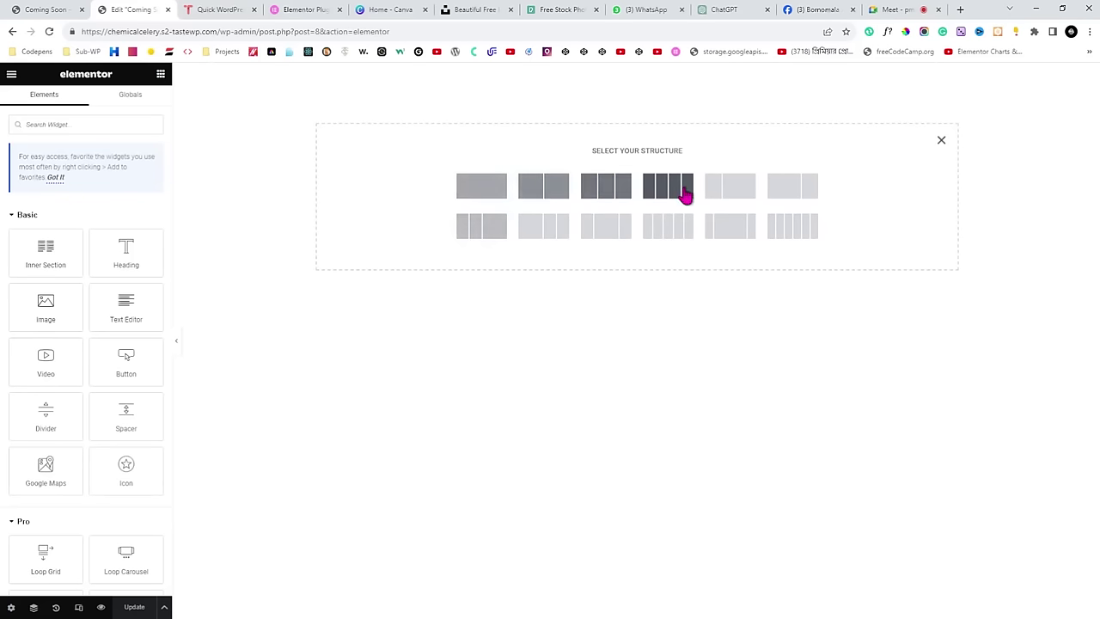
pyautogui.click(483, 189)
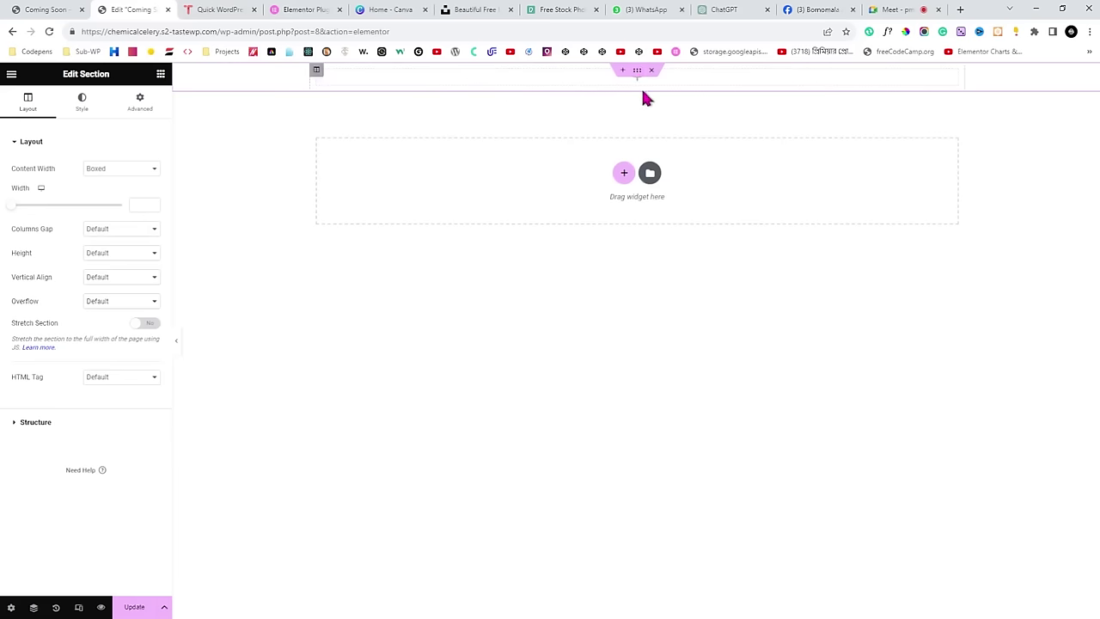
pyautogui.click(317, 74)
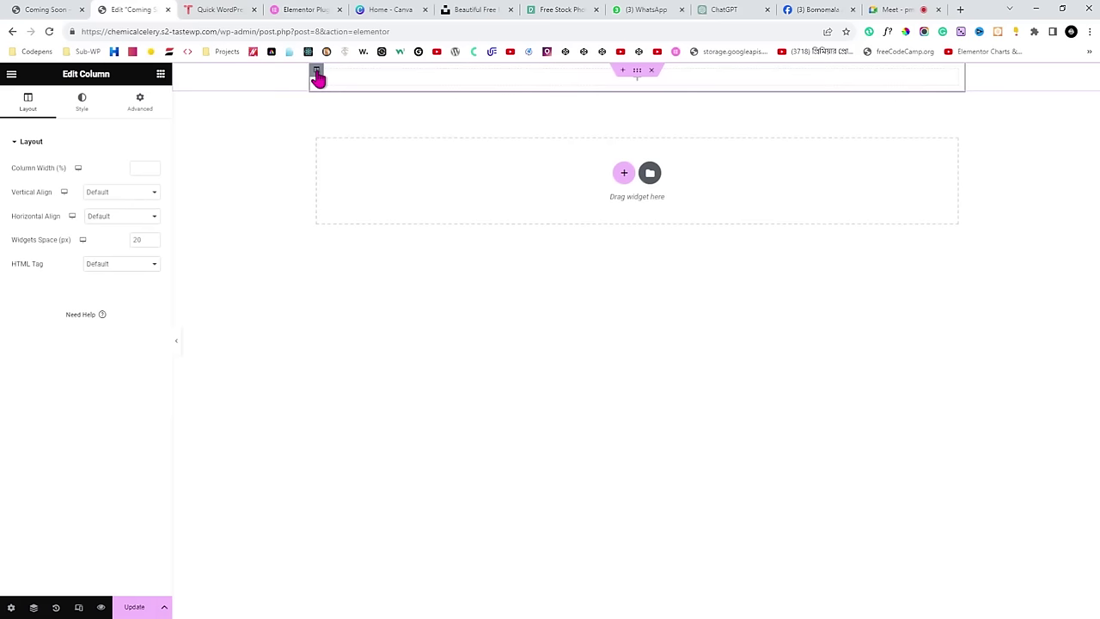
pyautogui.click(637, 76)
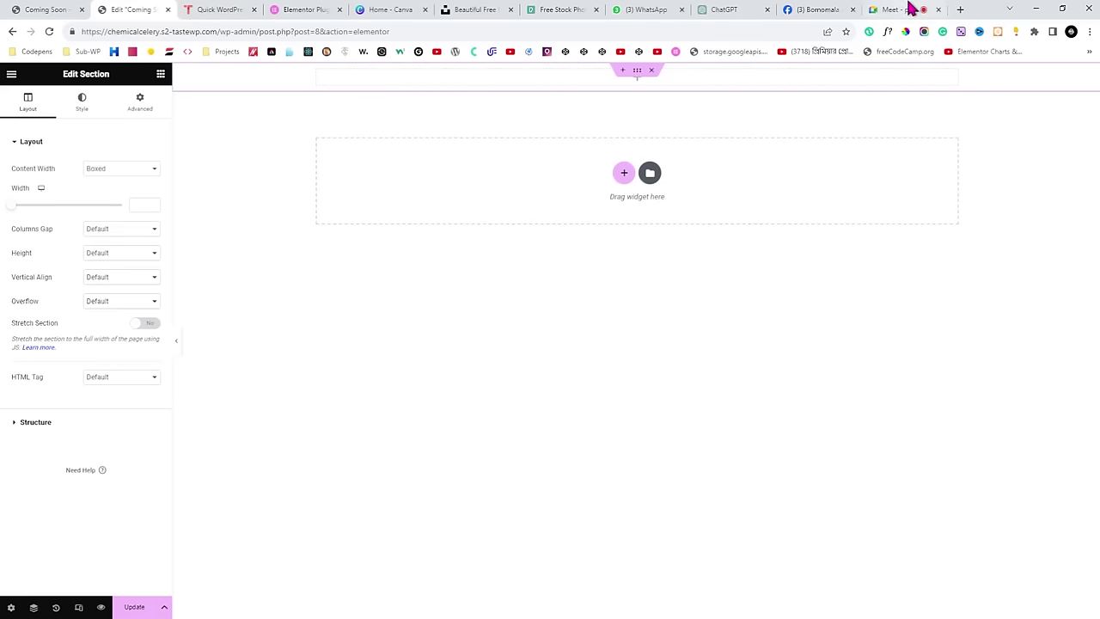
# Switch from the Elementor editor to the Google Meet call tab.
pyautogui.click(906, 10)
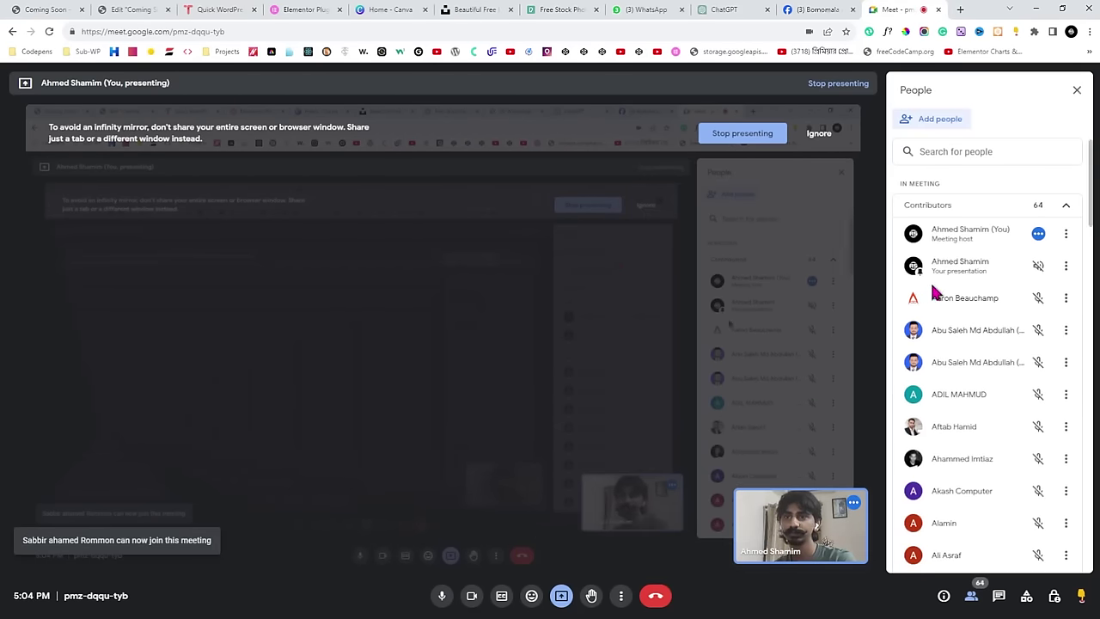
# Scroll down and back up through the Google Meet participant list.
pyautogui.scroll(-10, 942, 291)
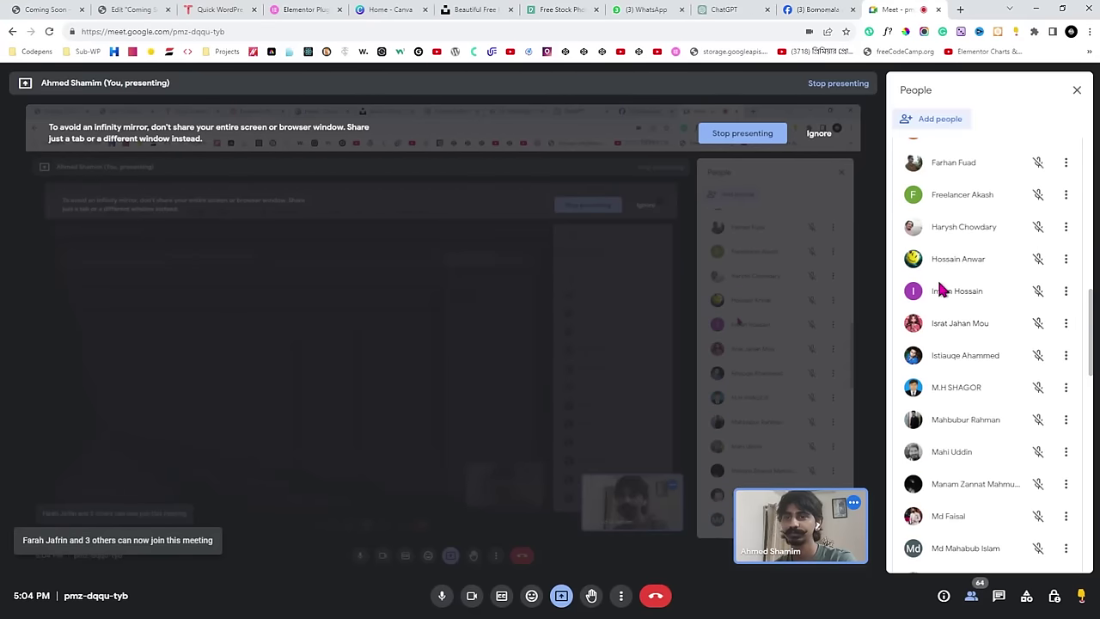
pyautogui.scroll(-10, 941, 290)
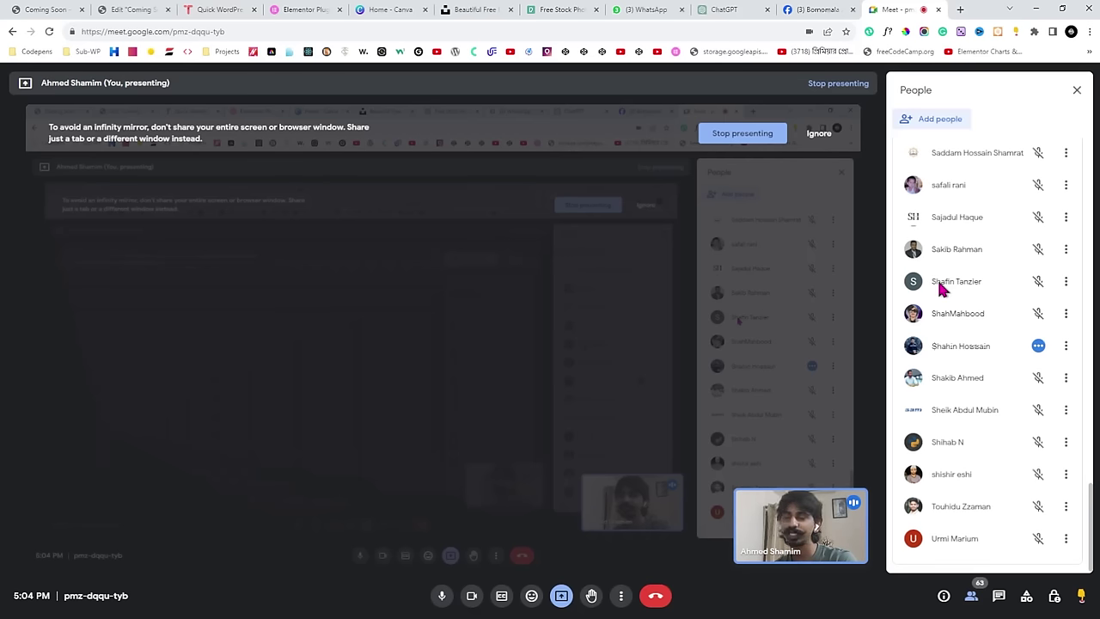
pyautogui.scroll(20, 941, 289)
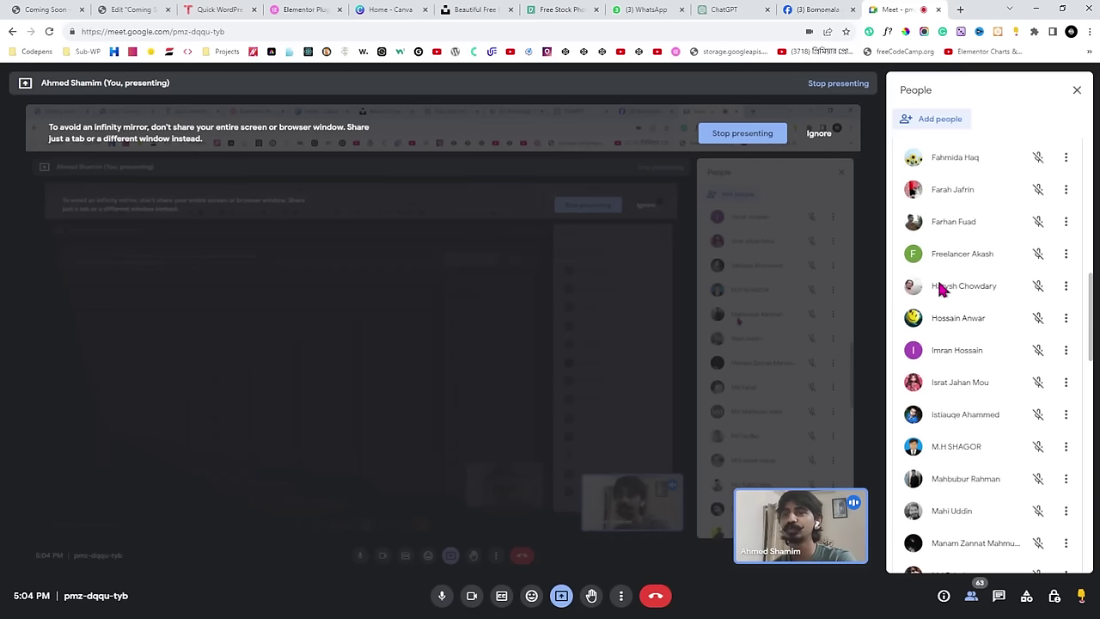
pyautogui.scroll(5, 941, 290)
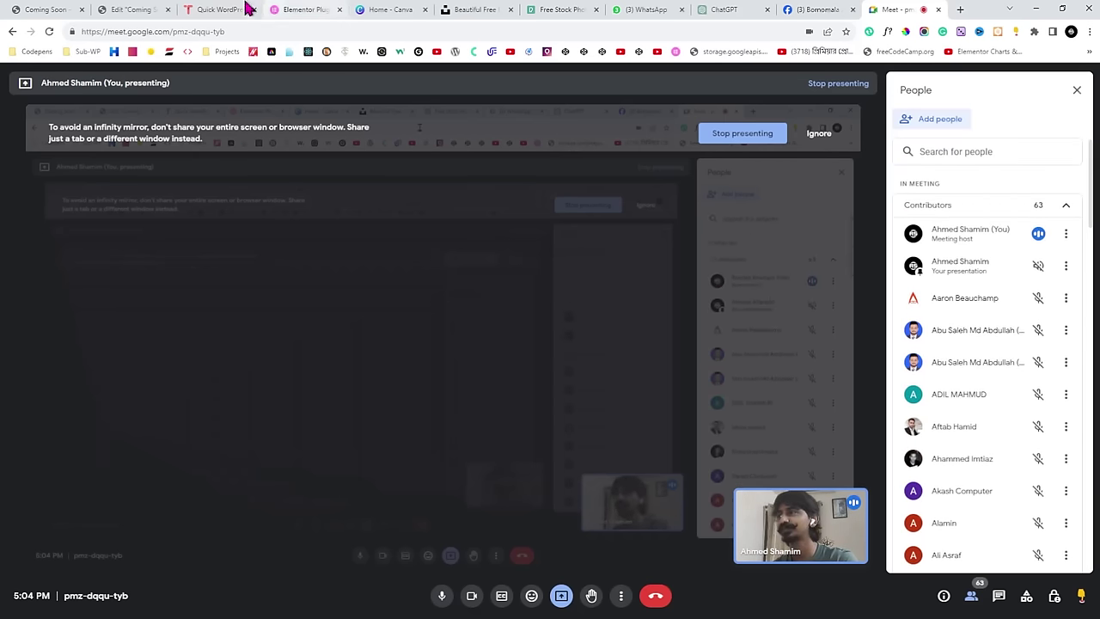
# Switch between the Meet and Elementor tabs, ending on the Coming Soon page editor.
pyautogui.click(151, 8)
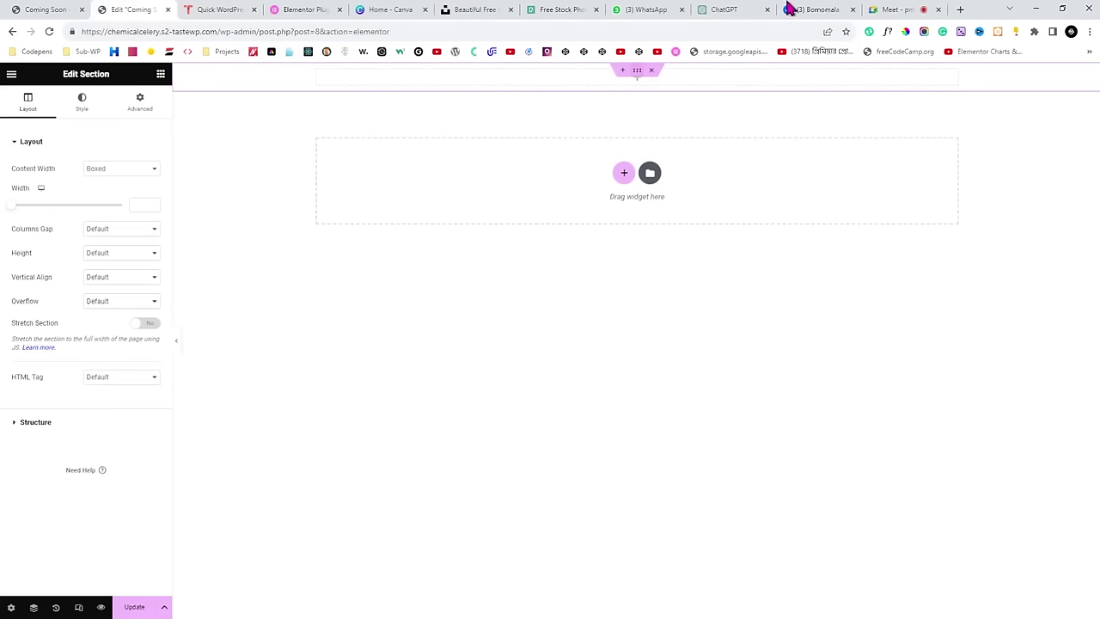
pyautogui.click(896, 10)
pyautogui.click(135, 10)
pyautogui.click(876, 10)
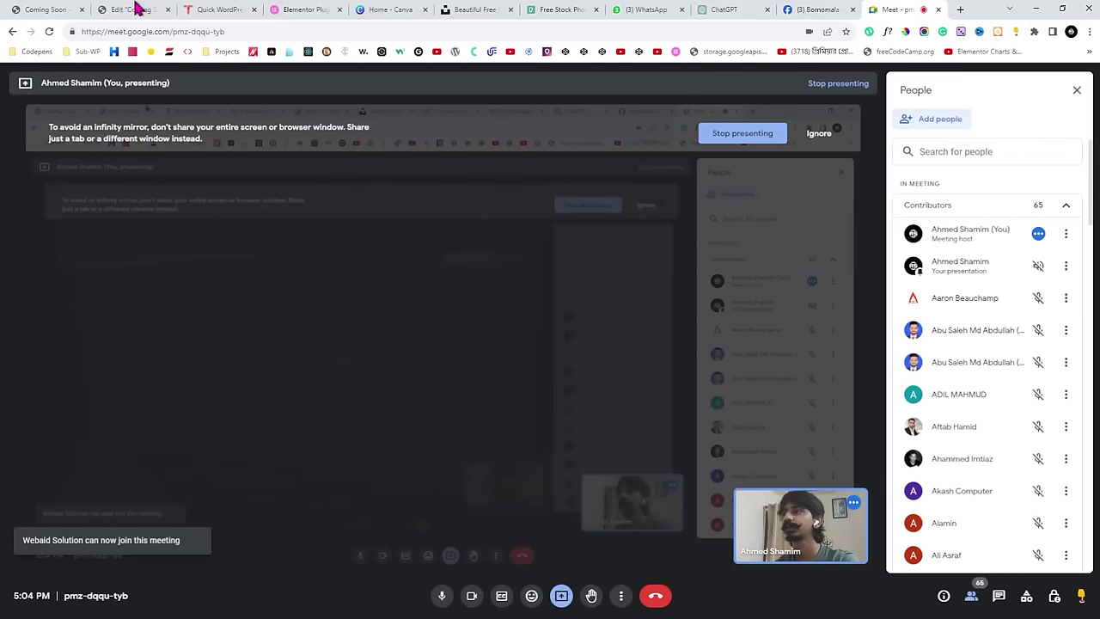
pyautogui.click(135, 9)
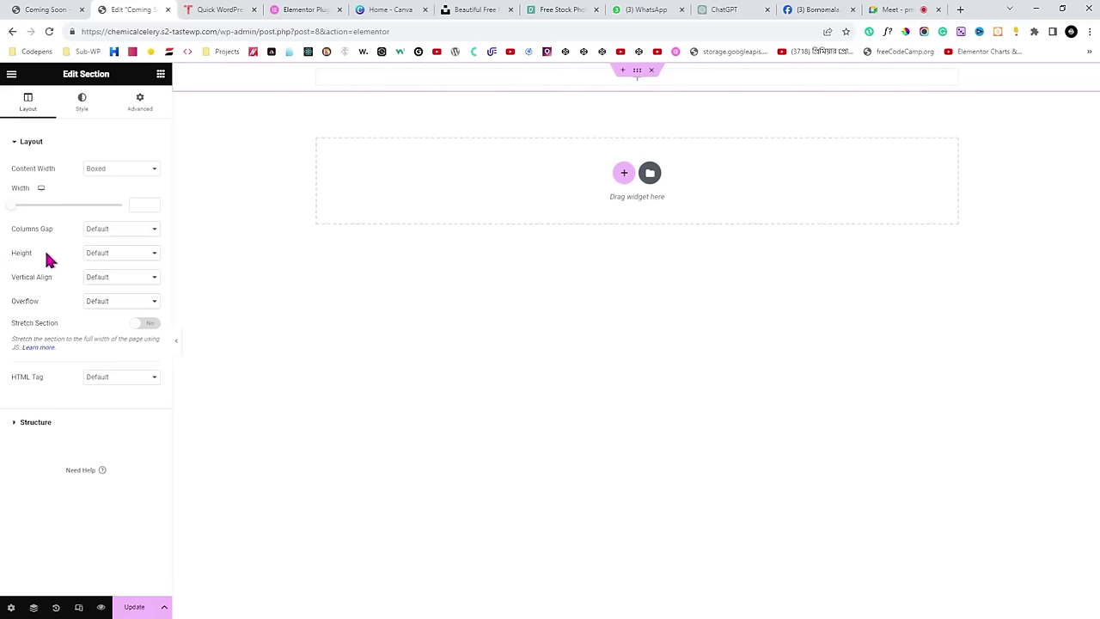
# Set the section's Height to Min Height in vh units with a 100 vh minimum.
pyautogui.click(109, 293)
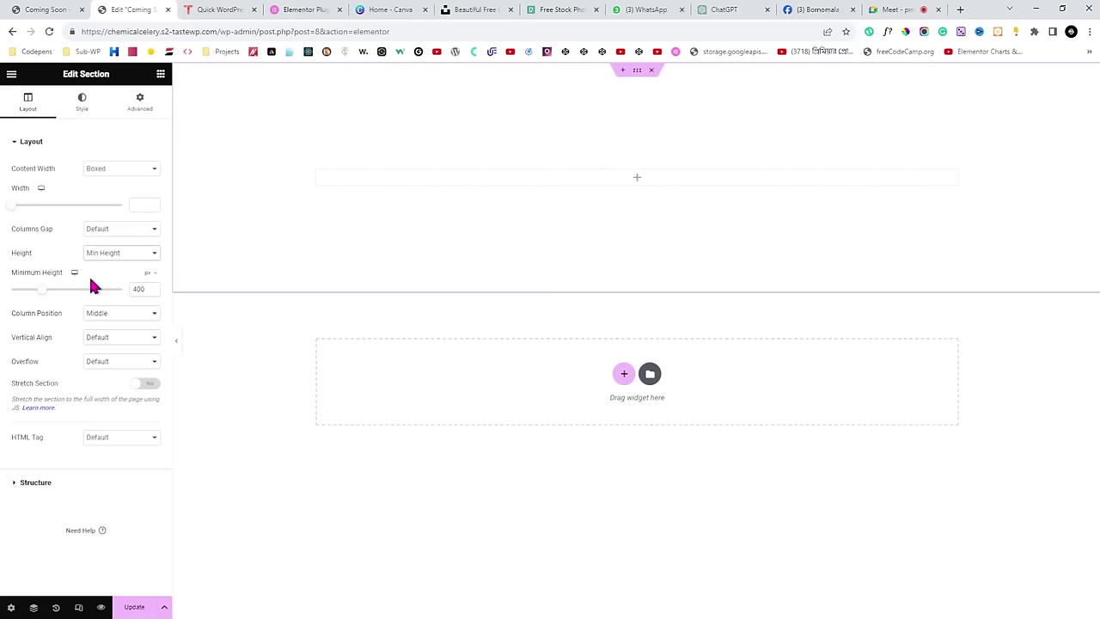
pyautogui.click(147, 278)
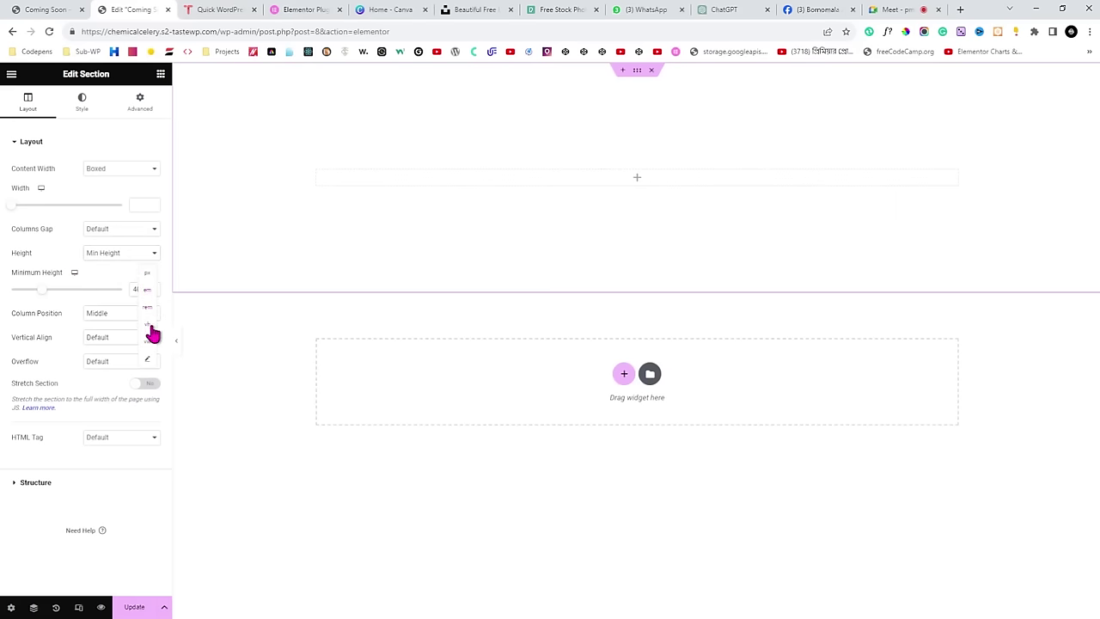
pyautogui.click(148, 326)
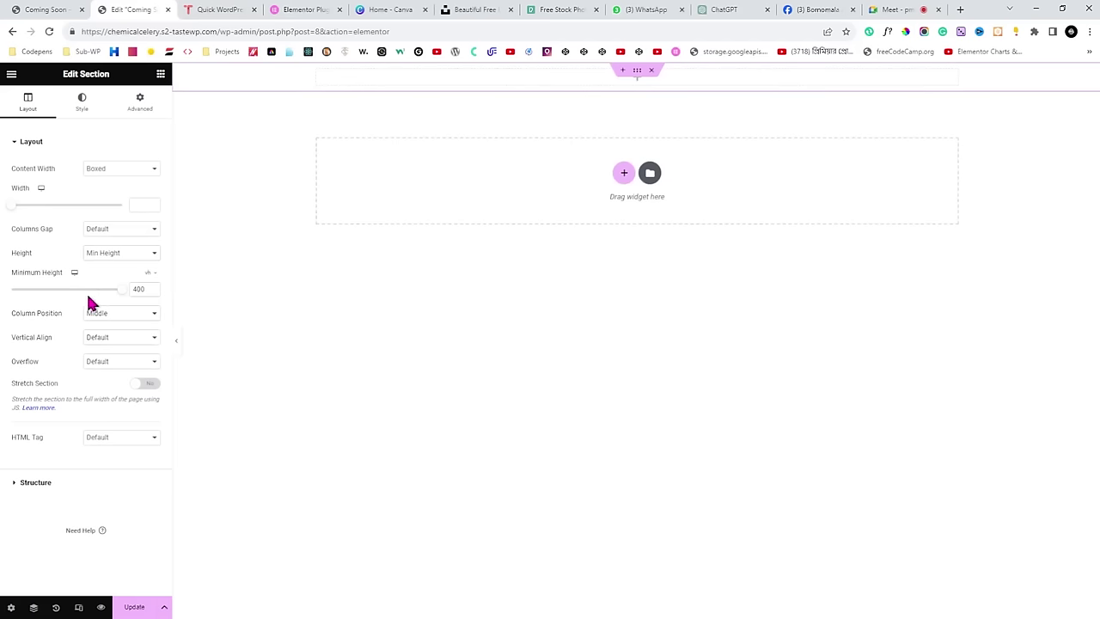
pyautogui.moveTo(118, 295); pyautogui.dragTo(125, 301)
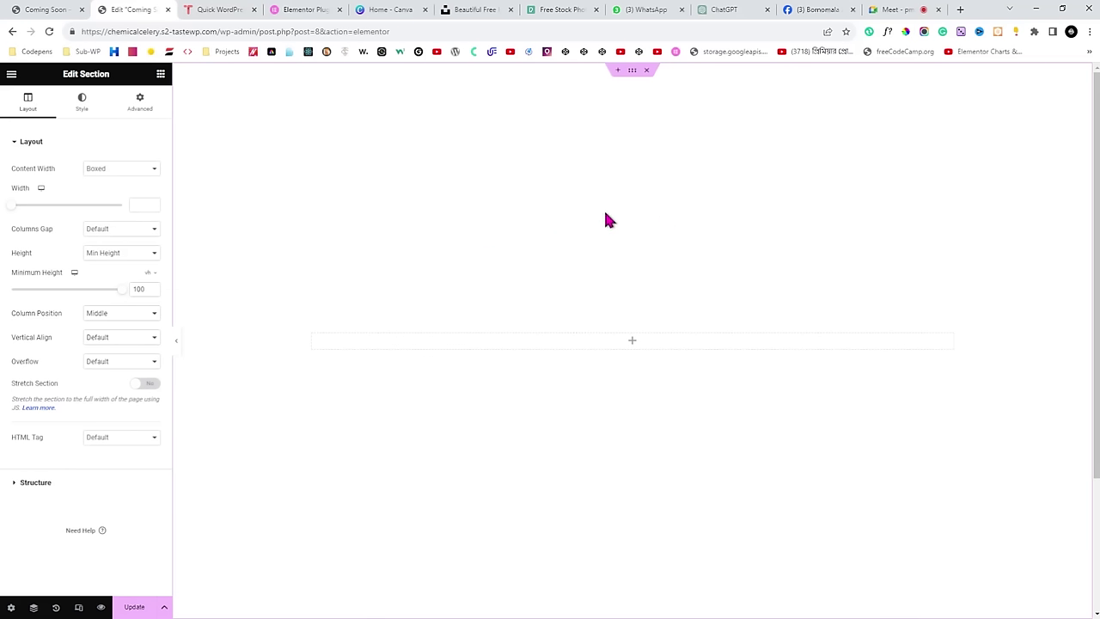
pyautogui.scroll(-2, 691, 225)
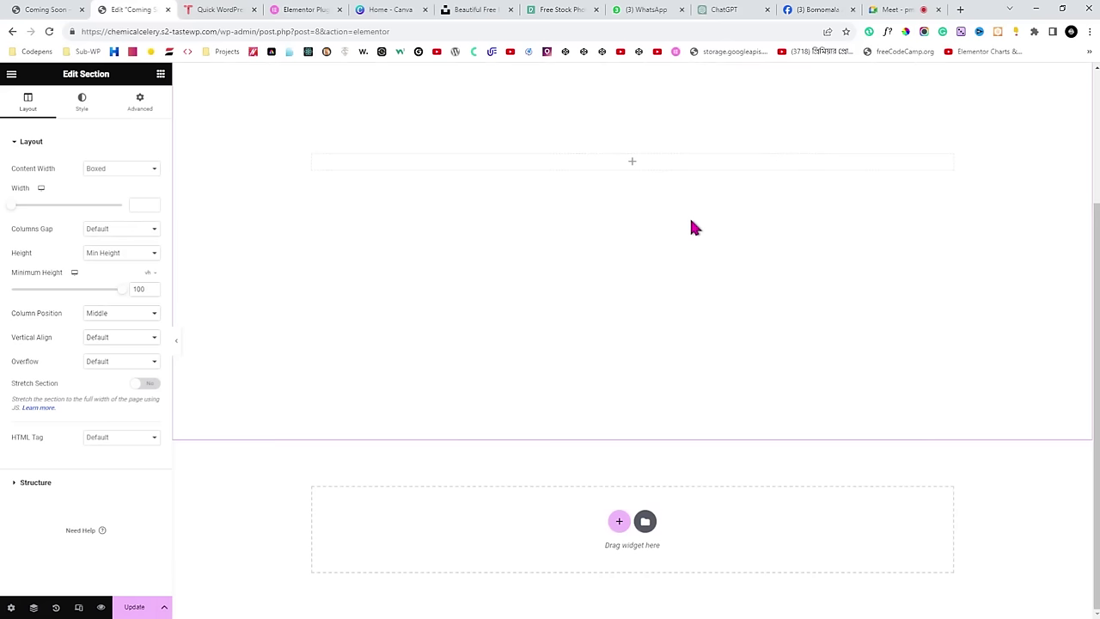
pyautogui.scroll(2, 693, 226)
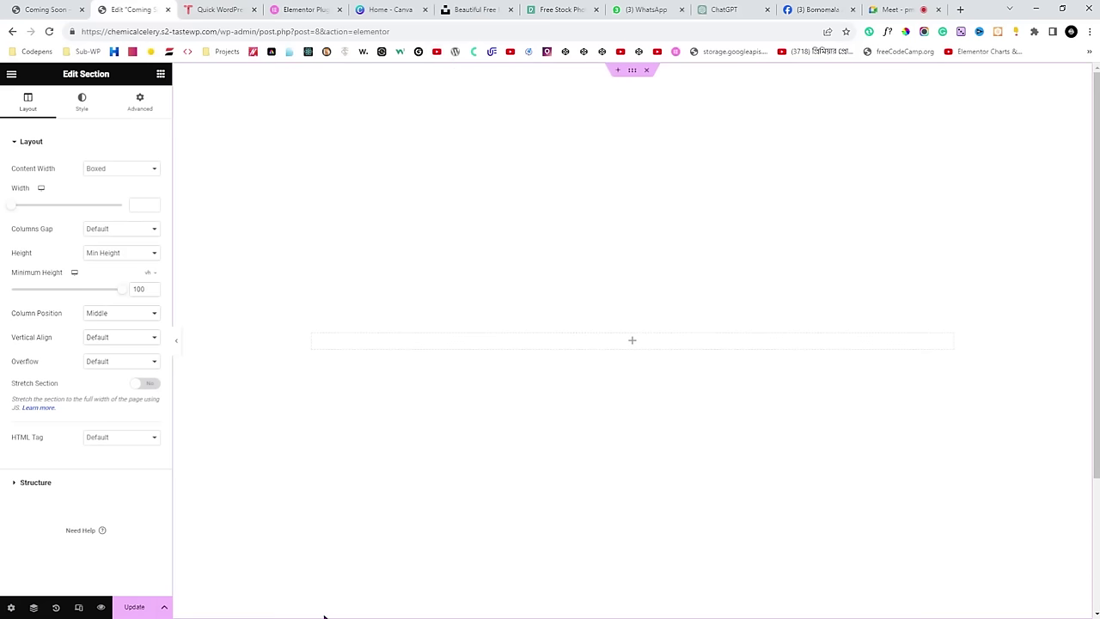
pyautogui.scroll(-2, 348, 365)
pyautogui.scroll(2, 486, 540)
# Sample the reference page's pale pink background as FFF4EE with ColorPick, then return to Elementor.
pyautogui.click(52, 9)
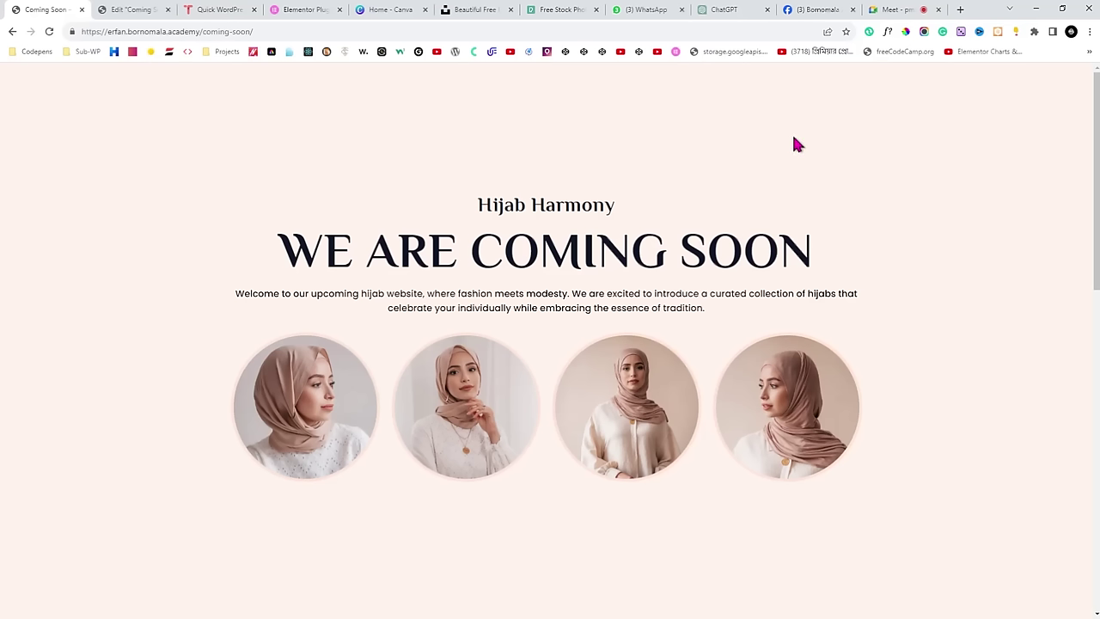
pyautogui.click(906, 31)
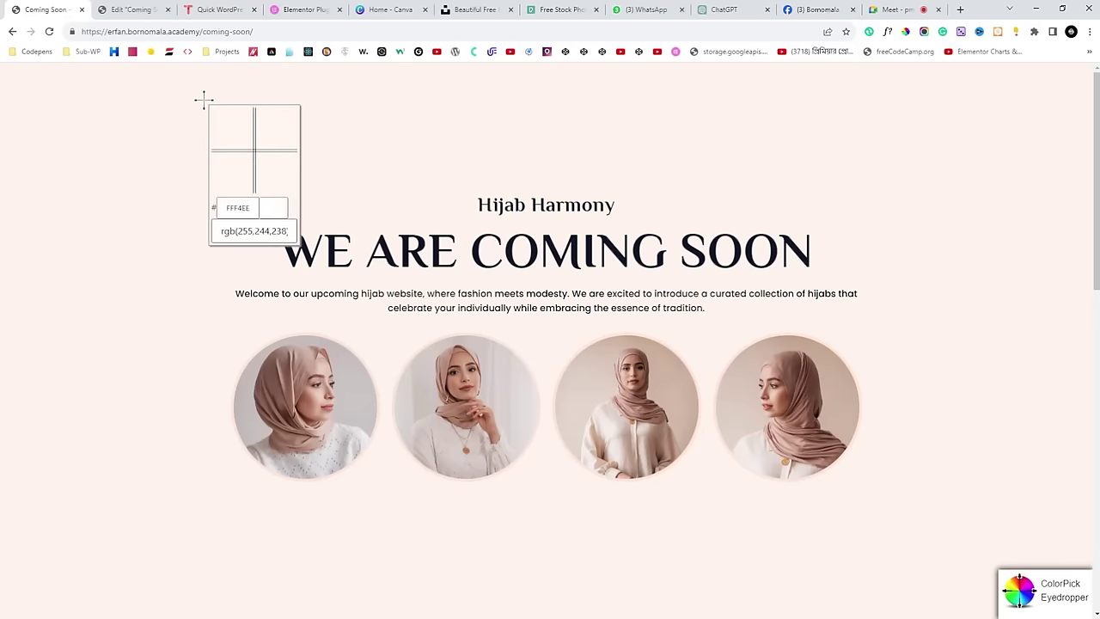
pyautogui.click(224, 127)
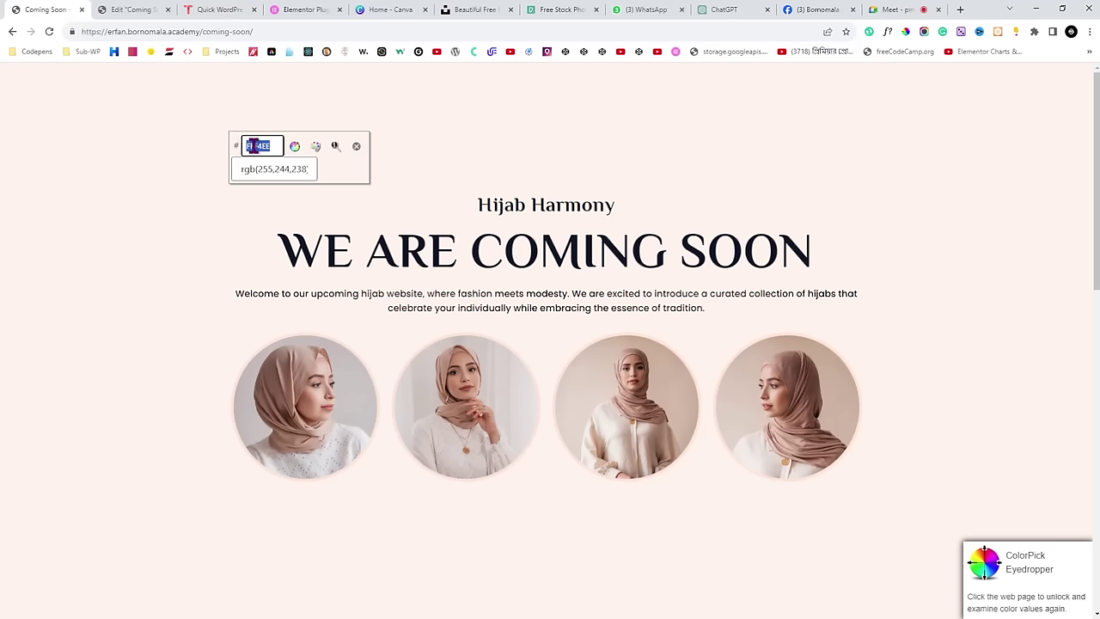
pyautogui.click(284, 176)
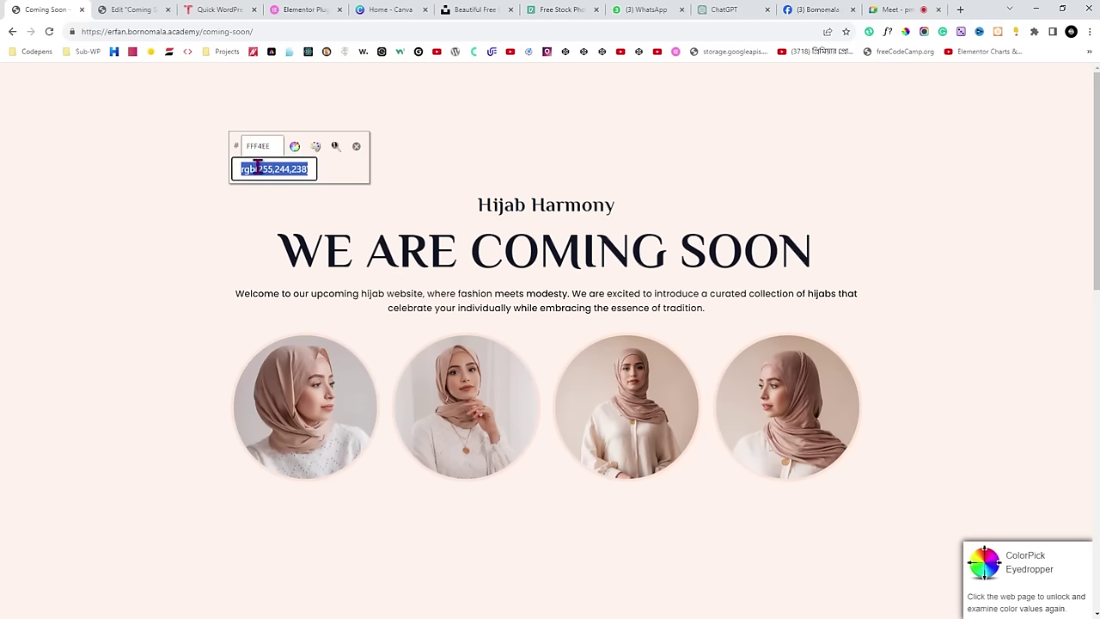
pyautogui.click(356, 147)
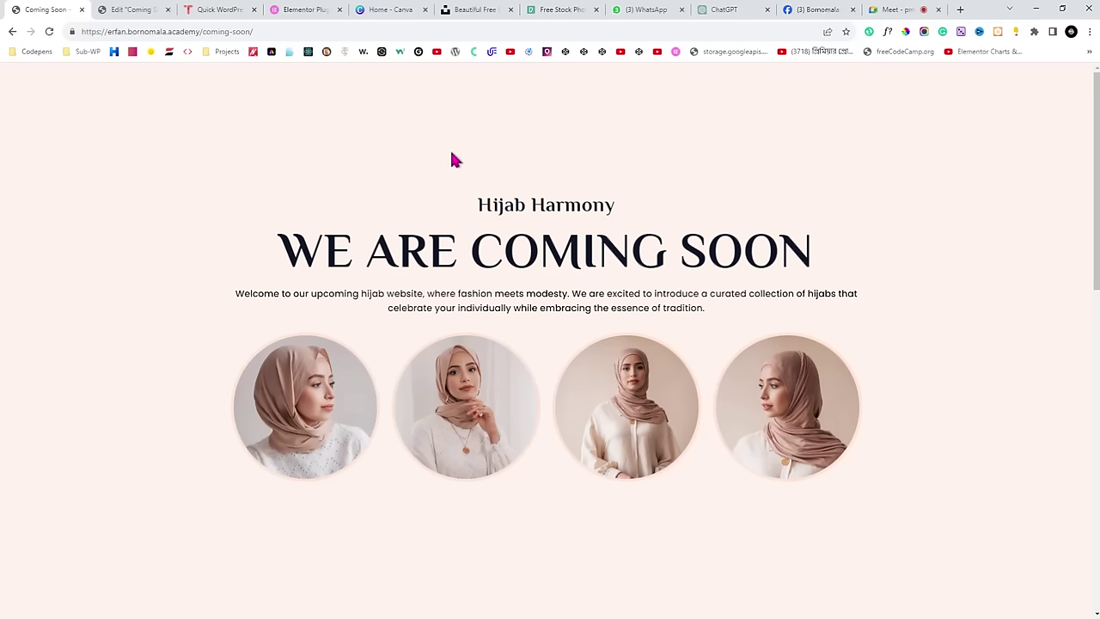
pyautogui.click(131, 10)
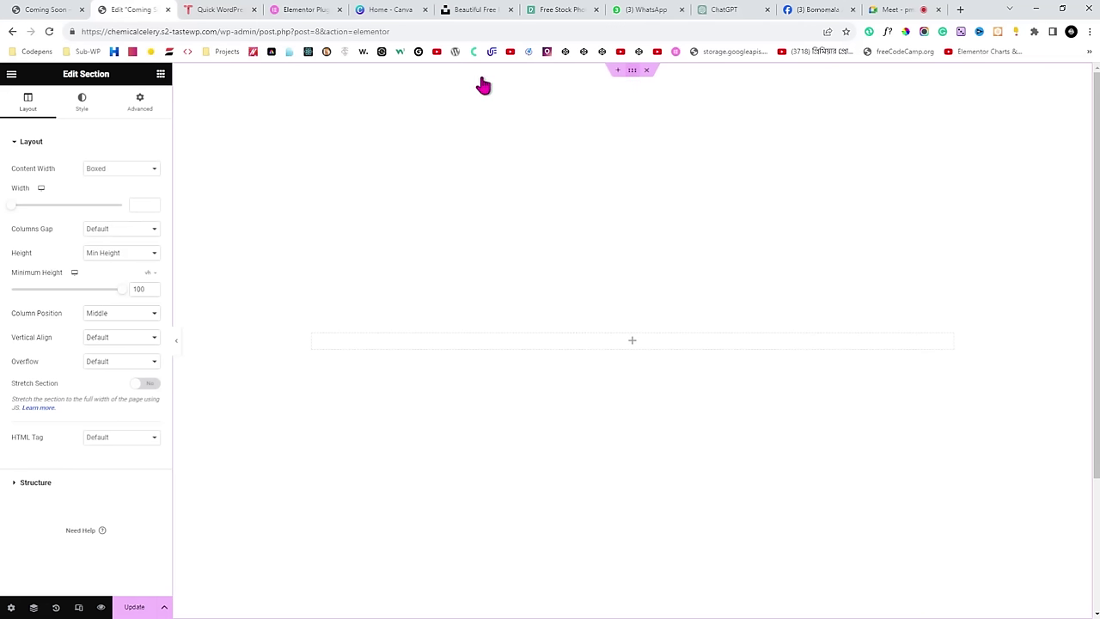
# Give the section a Classic background with the pasted colour FFF4EE.
pyautogui.click(83, 110)
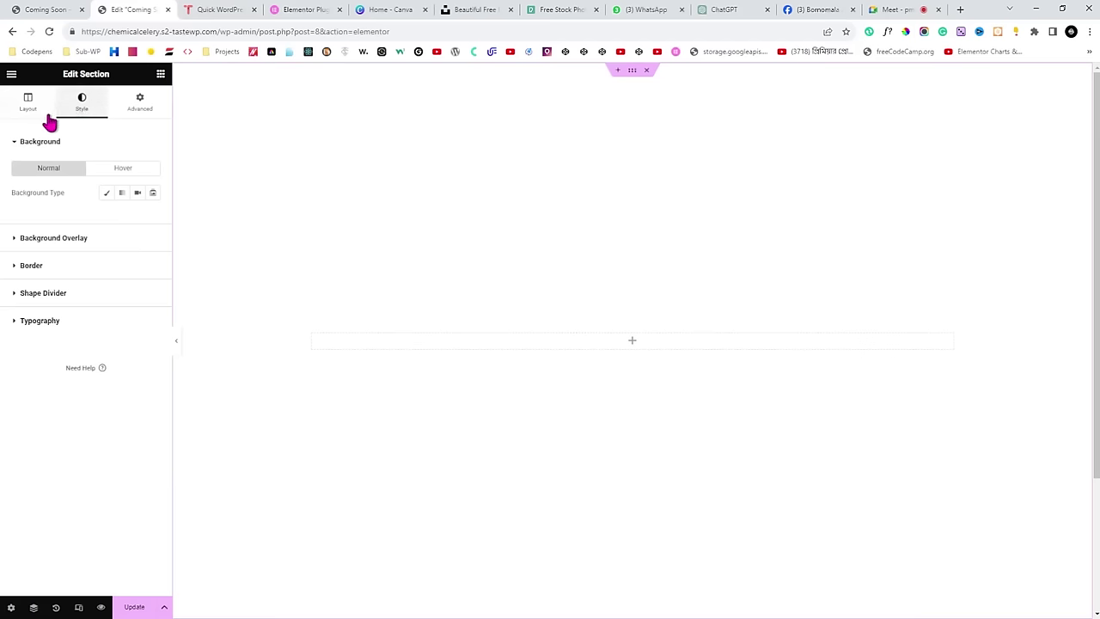
pyautogui.click(108, 192)
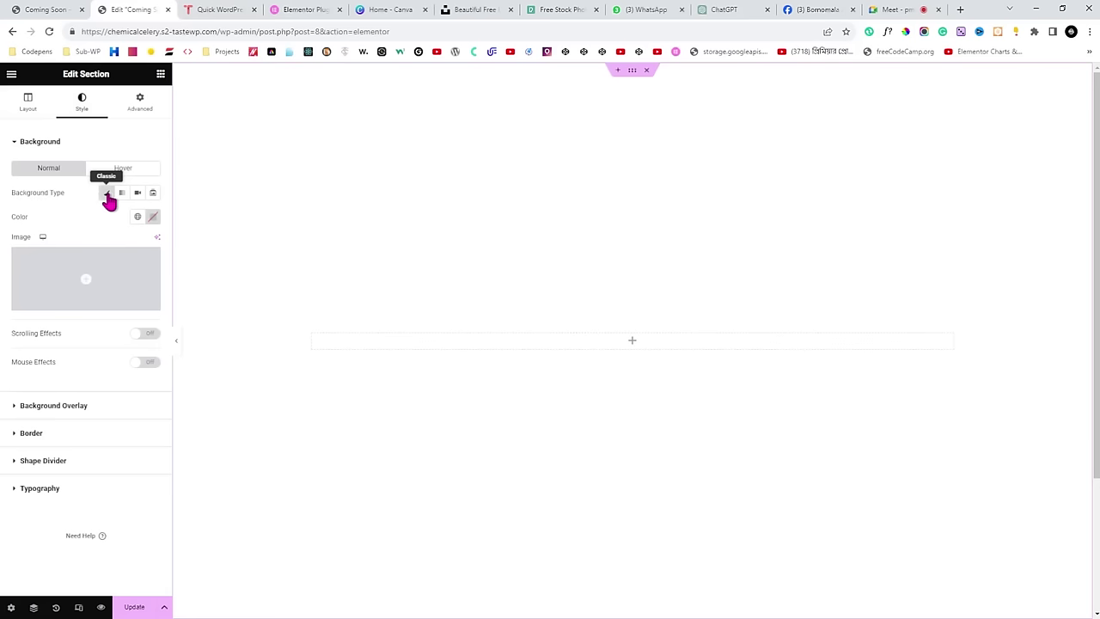
pyautogui.doubleClick(19, 218)
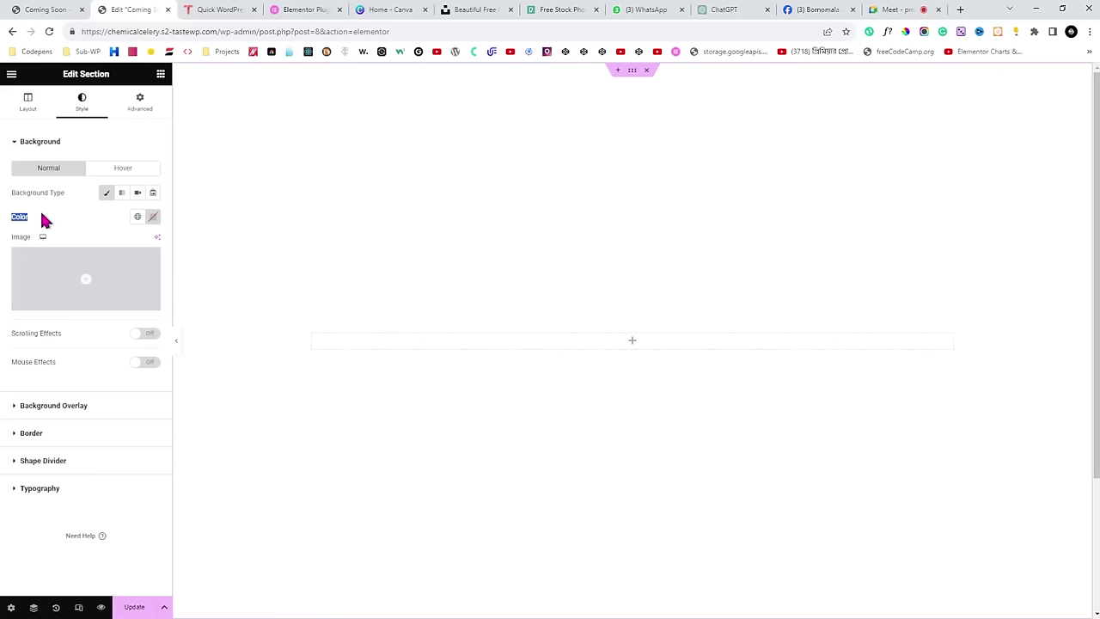
pyautogui.click(44, 219)
pyautogui.click(153, 219)
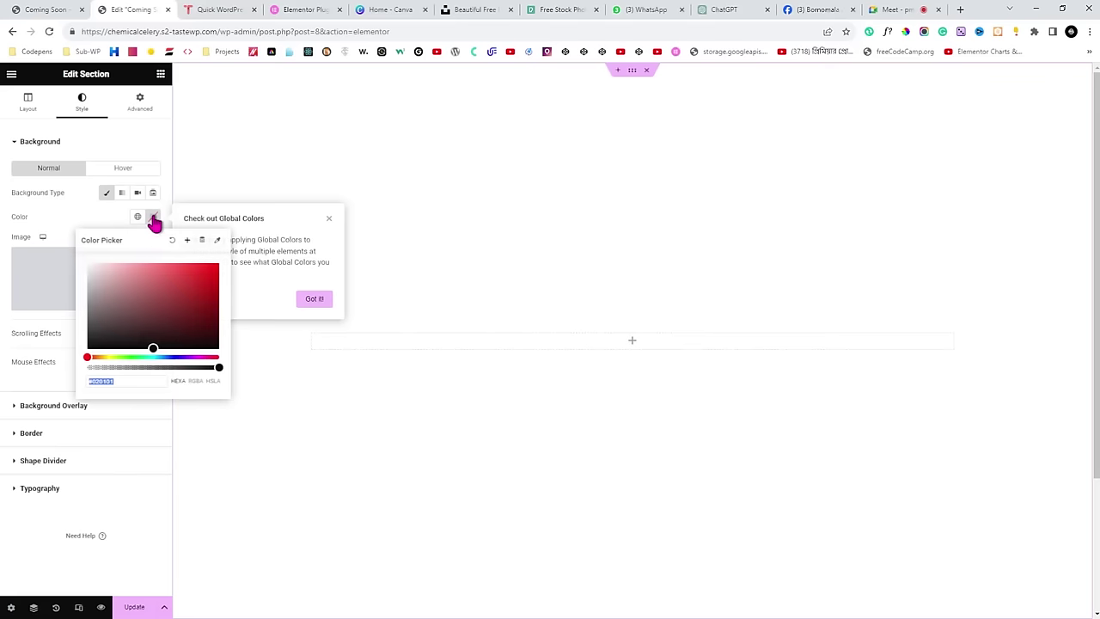
pyautogui.click(137, 381)
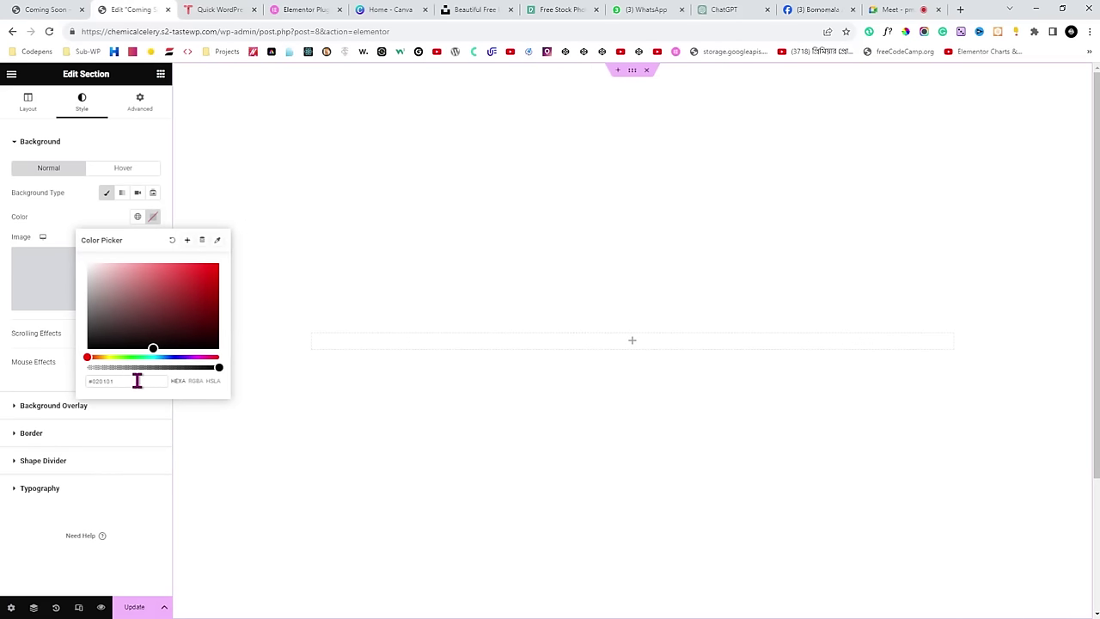
pyautogui.tripleClick(137, 381)
pyautogui.write('FFF4EE')
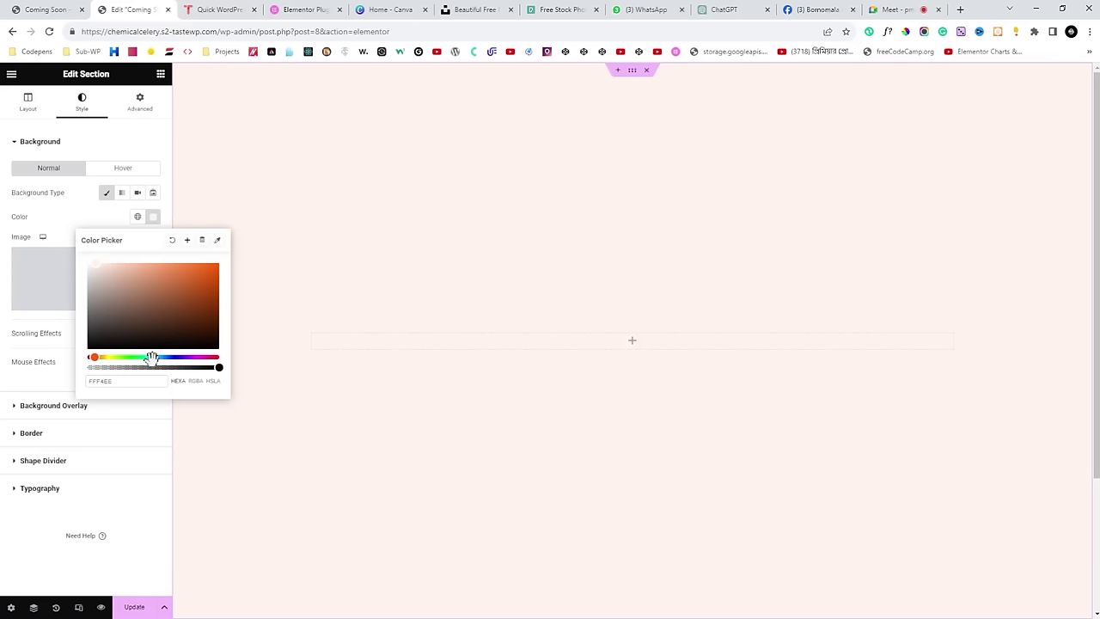
# Save FFF4EE as a new global colour and publish the page with Update.
pyautogui.click(188, 242)
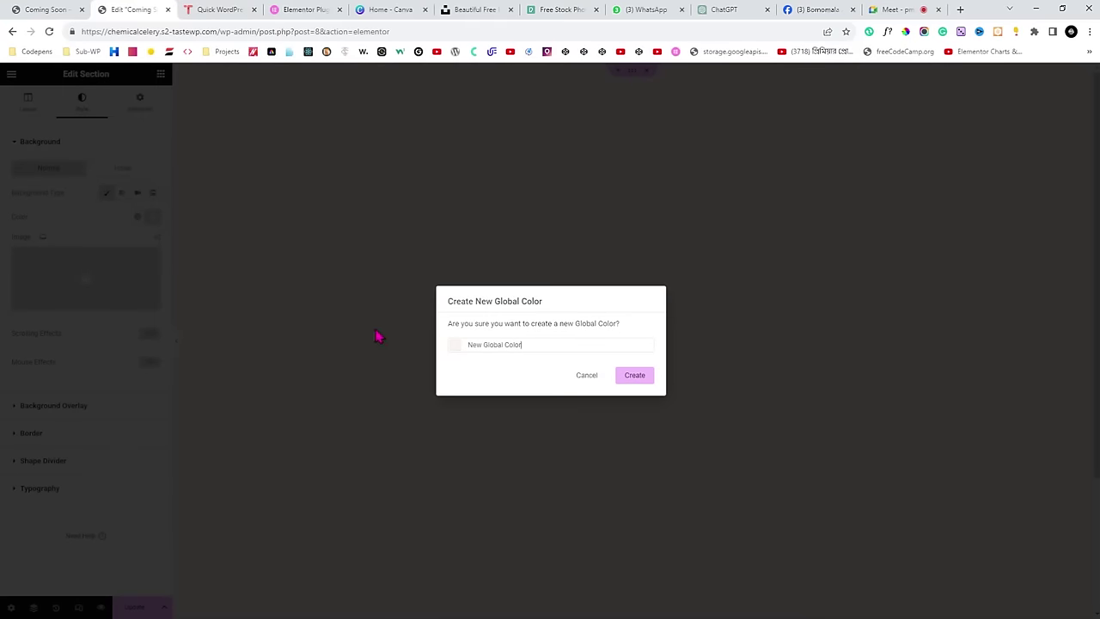
pyautogui.click(634, 377)
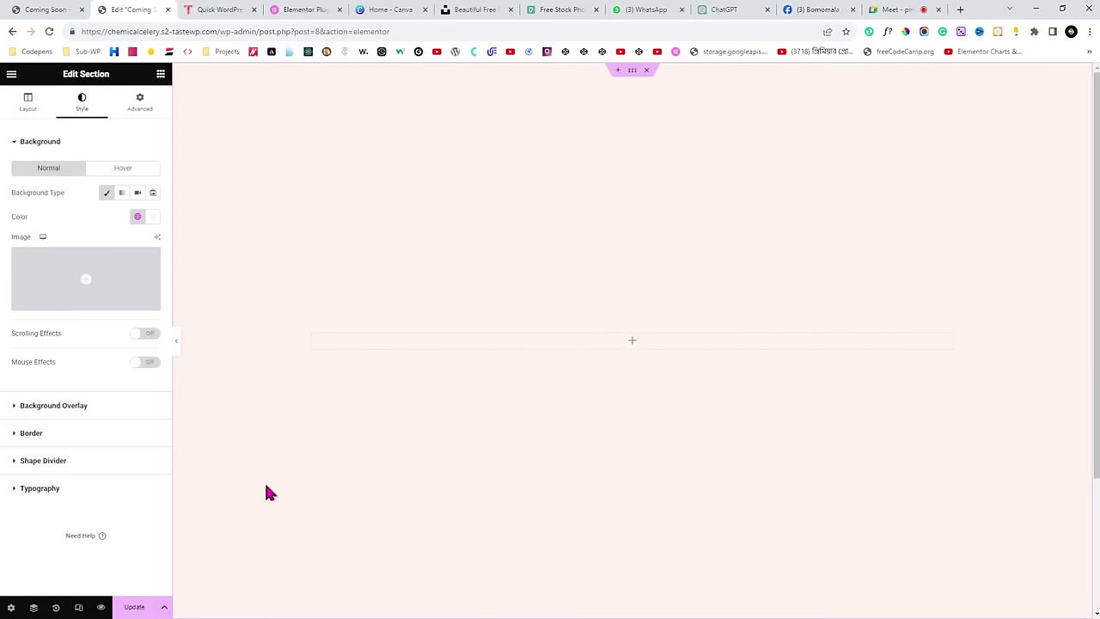
pyautogui.click(134, 606)
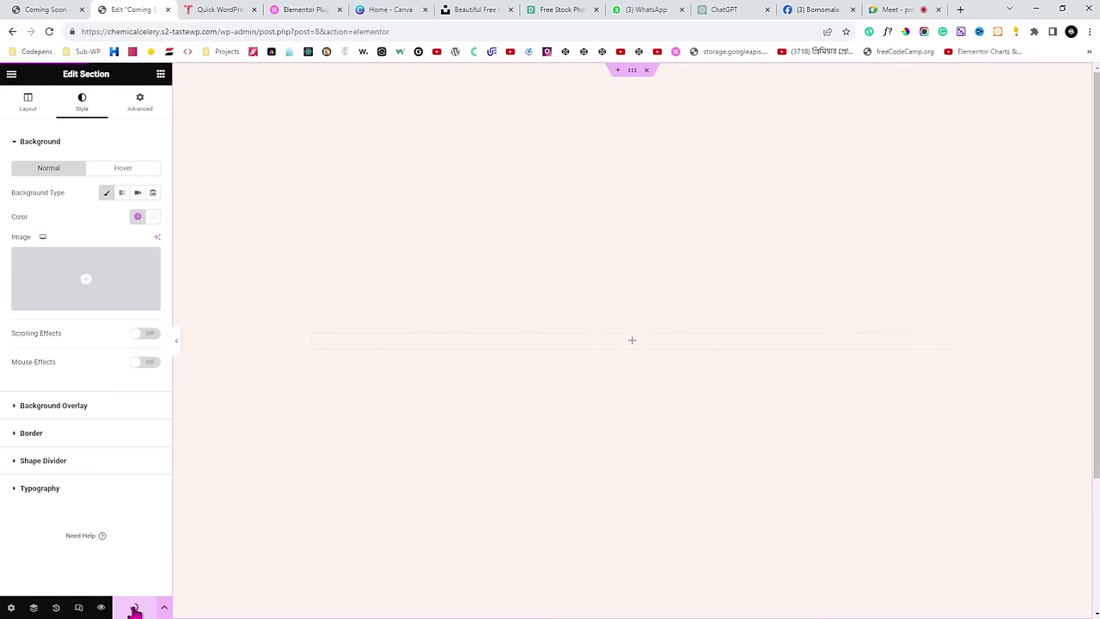
# Toggle the editor panel to preview the canvas, then move via the Coming Soon tab to Google Meet.
pyautogui.click(176, 342)
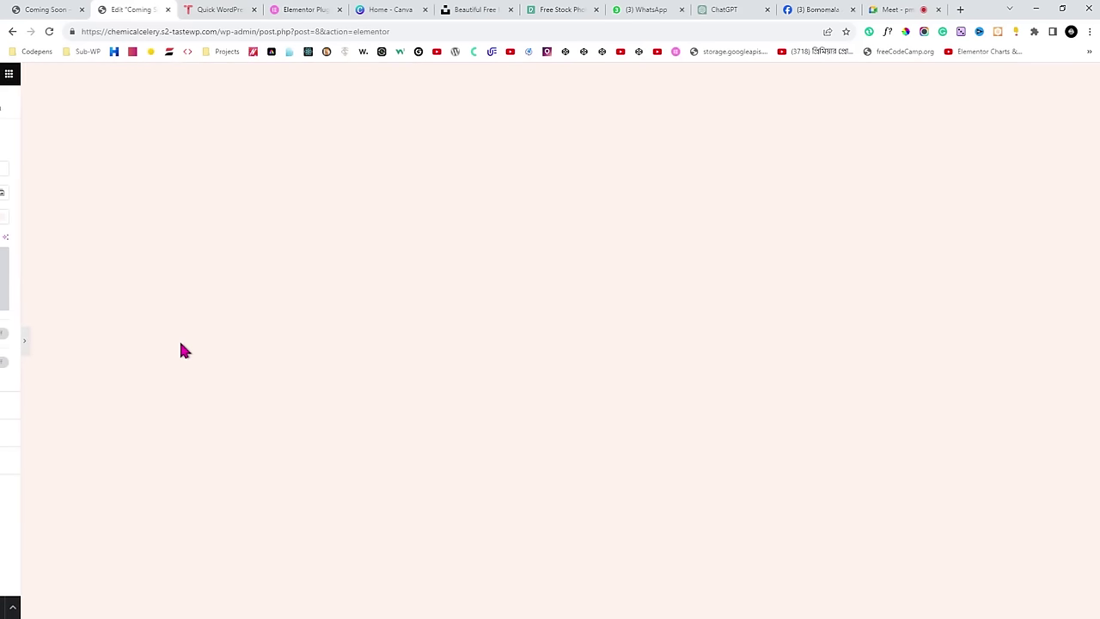
pyautogui.click(3, 338)
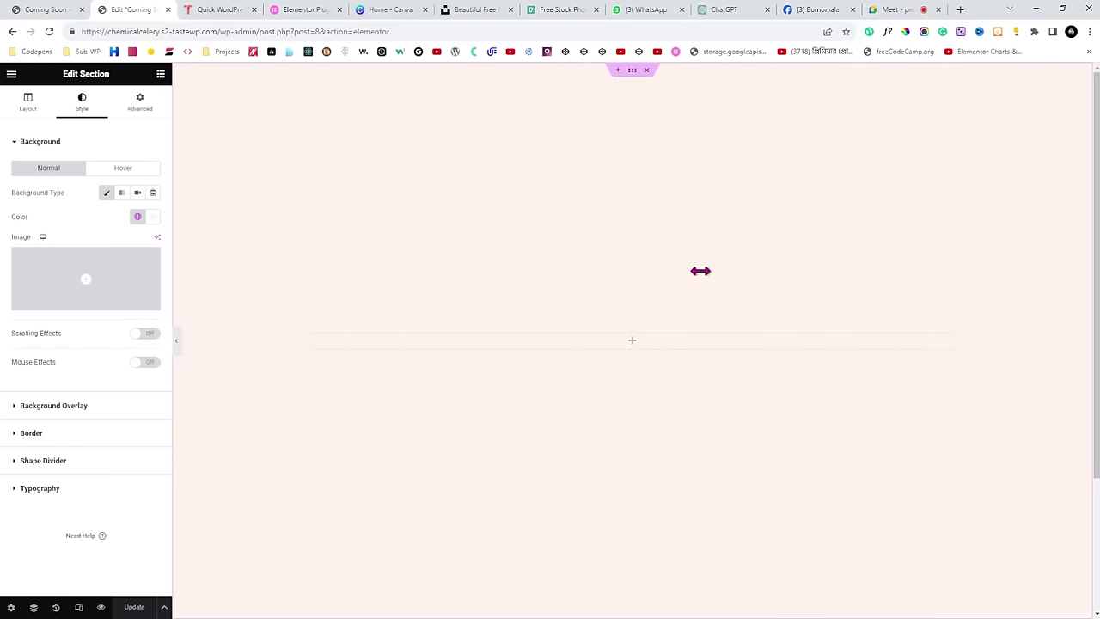
pyautogui.click(11, 9)
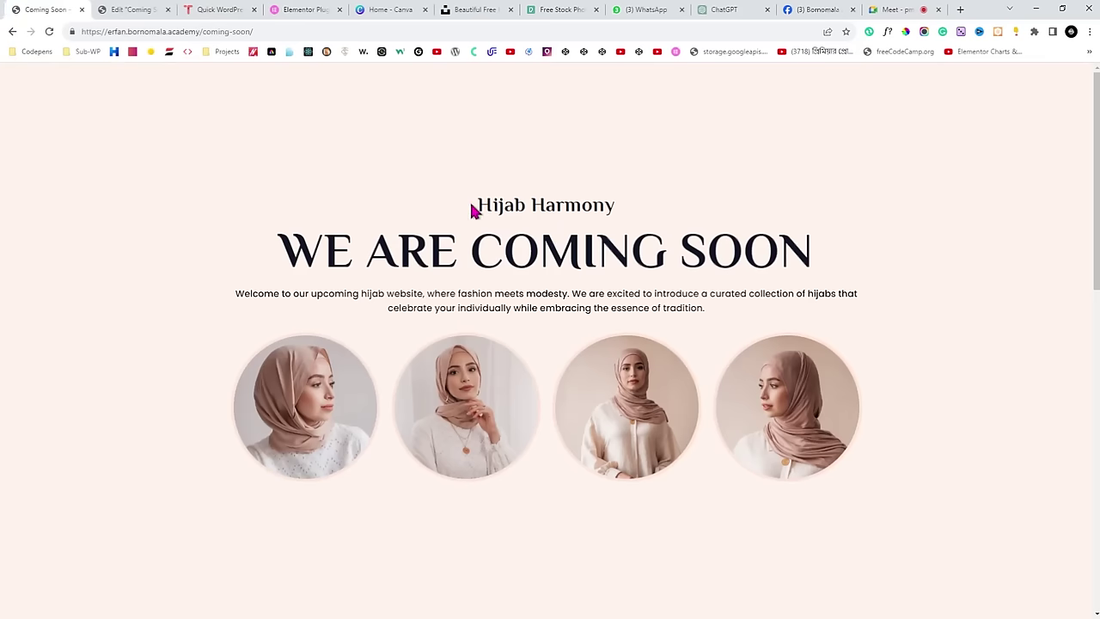
pyautogui.click(894, 10)
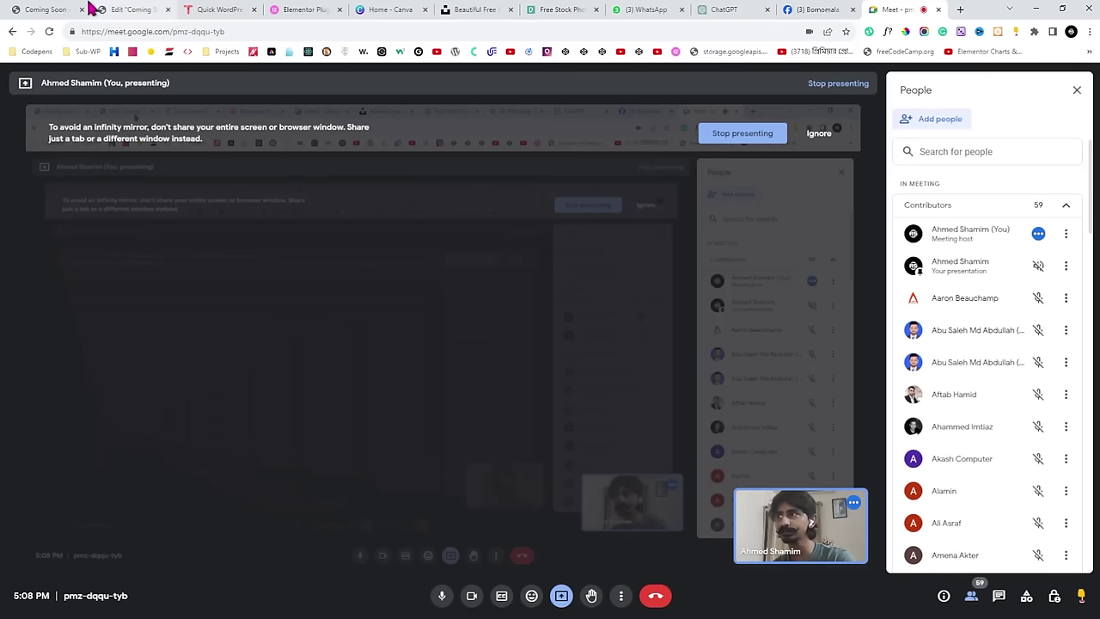
# Open the live Hijab Harmony page and select the WE ARE COMING SOON heading to study it.
pyautogui.click(137, 9)
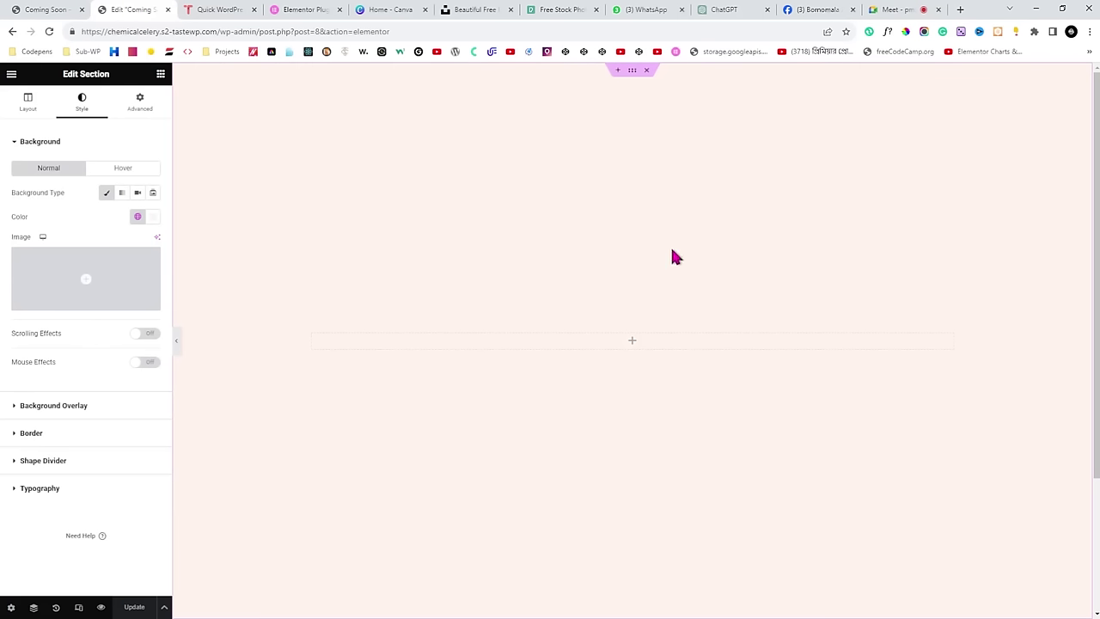
pyautogui.click(43, 10)
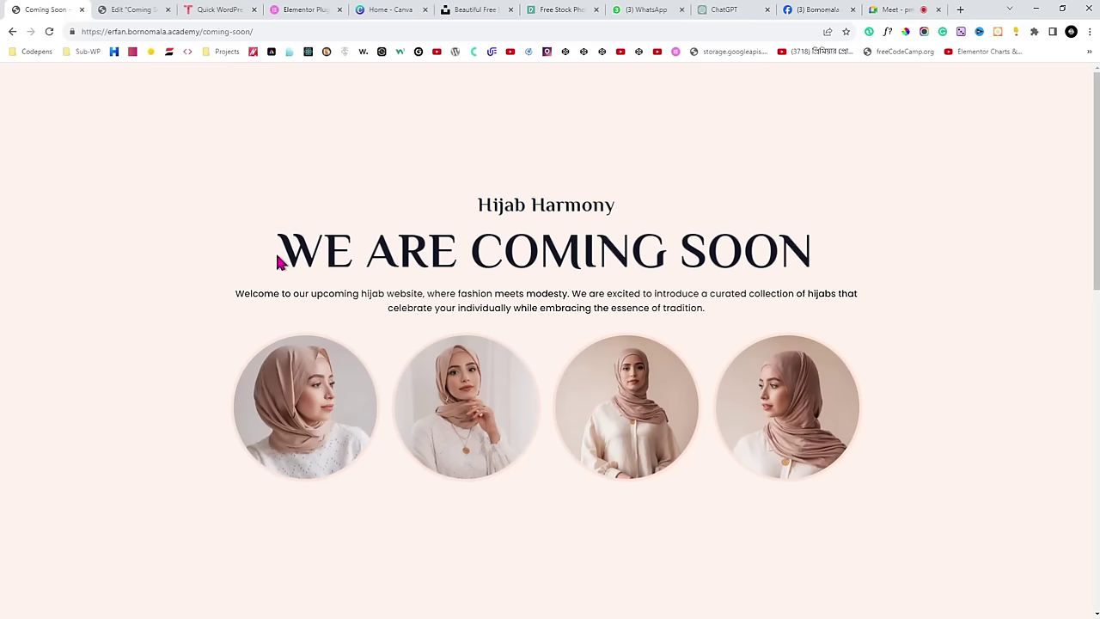
pyautogui.moveTo(278, 256); pyautogui.dragTo(876, 277)
pyautogui.click(877, 278)
# In ChatGPT, type 'Write a content a Hijab Website Coming Soon Page,' and accept the spelling fix.
pyautogui.click(719, 9)
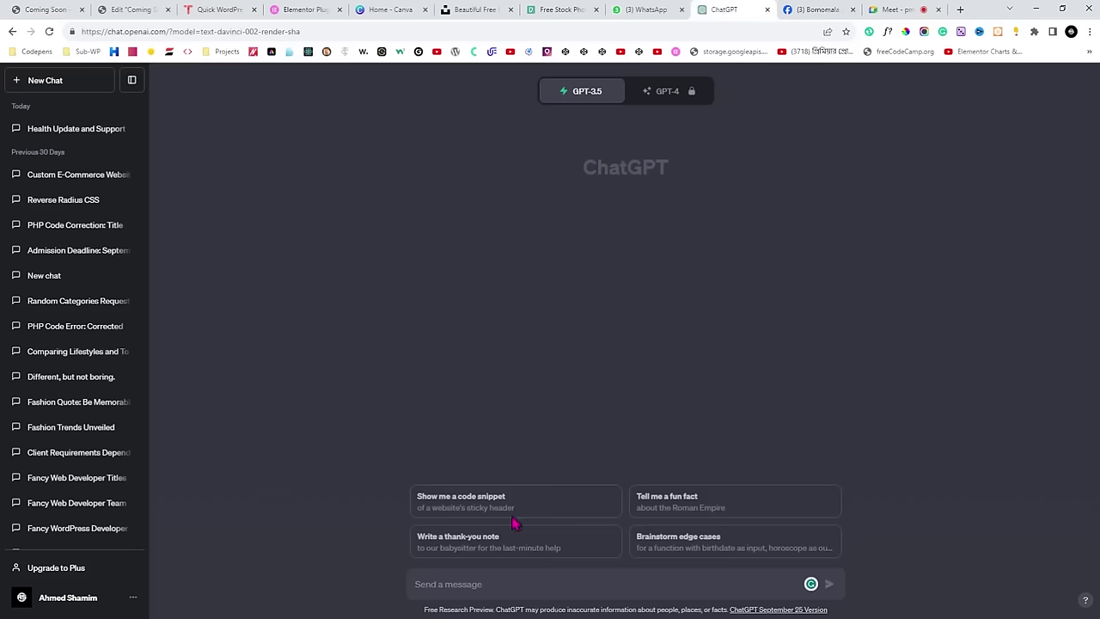
pyautogui.click(542, 585)
pyautogui.write('e')
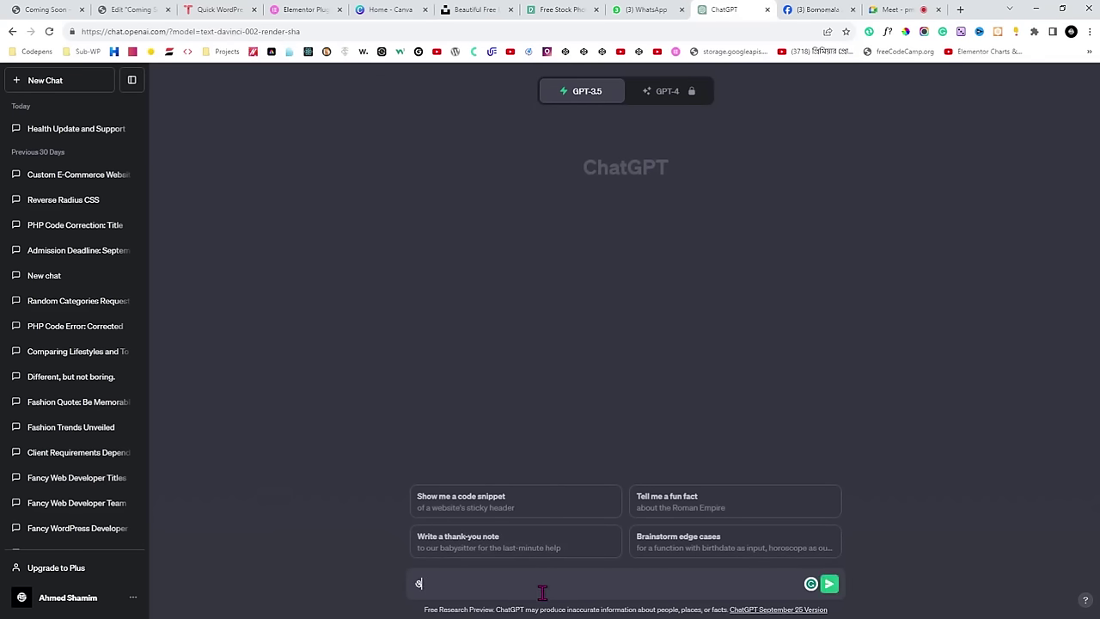
pyautogui.press('BackSpace')
pyautogui.write('Write a content a Hijab Webs')
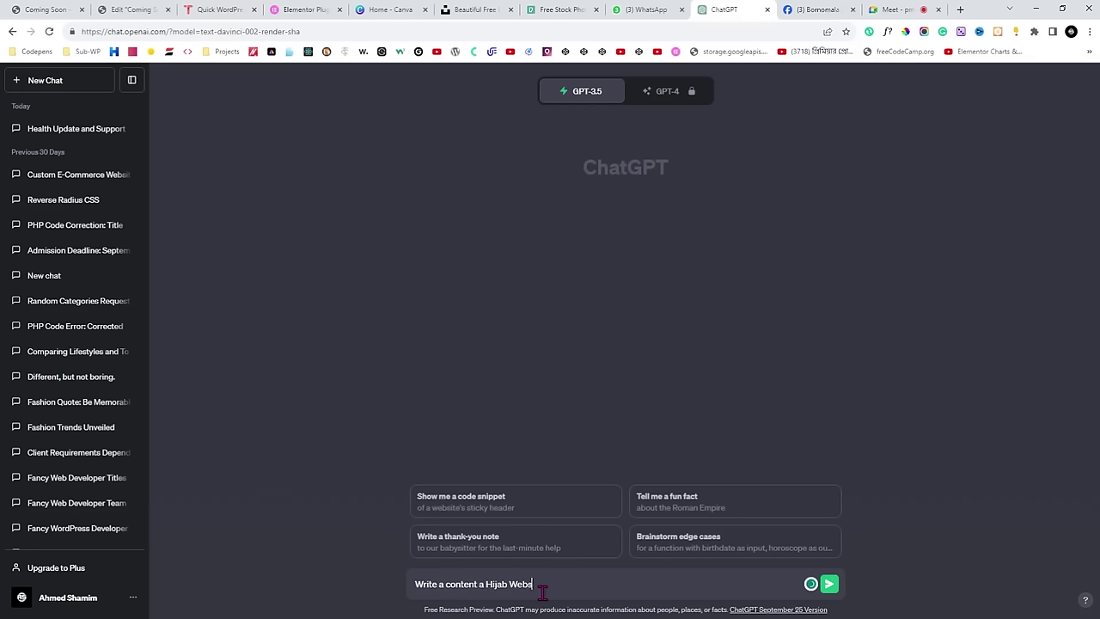
pyautogui.write('ite Coming Soon Page,')
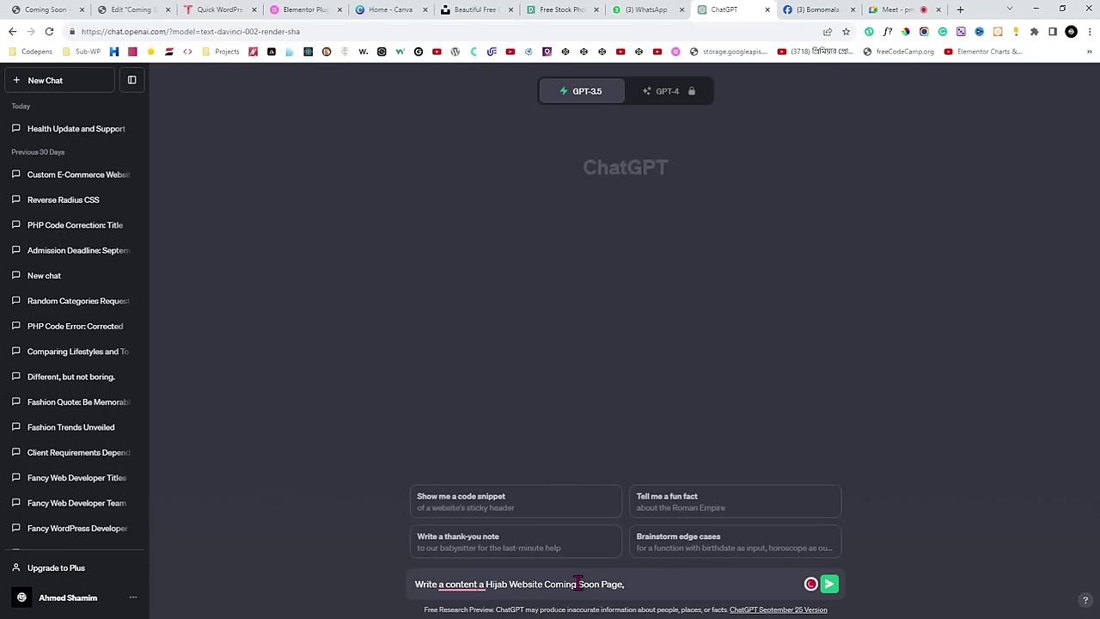
pyautogui.rightClick(455, 585)
pyautogui.click(472, 528)
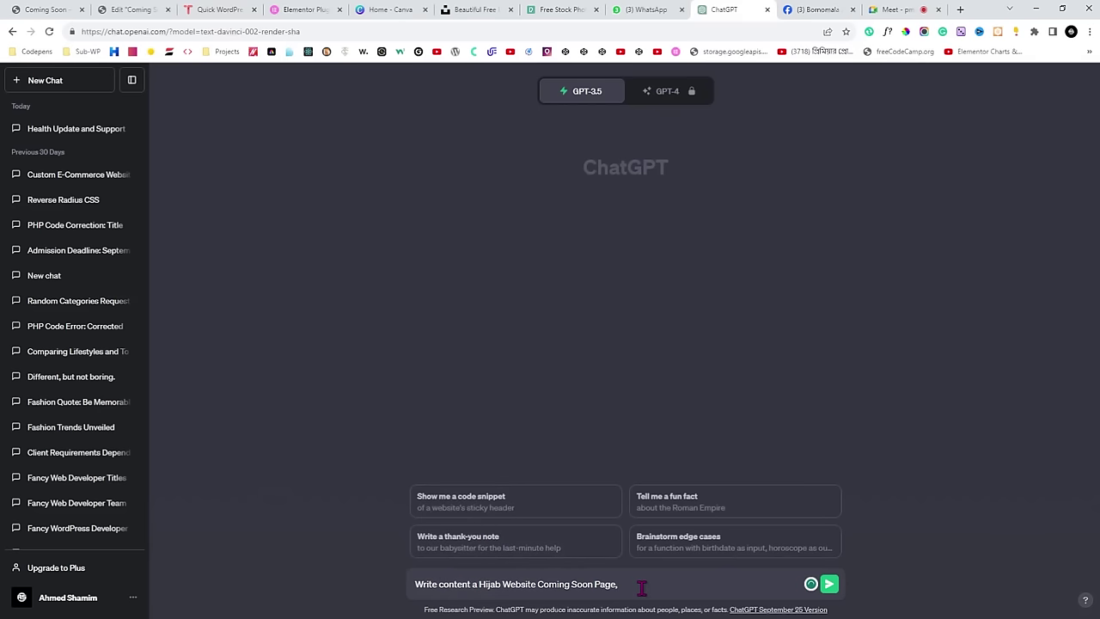
# Reword to 'for a', append 'Heading, Sub Heading, Short Description, CTA', and send the prompt.
pyautogui.click(478, 584)
pyautogui.press('BackSpace')
pyautogui.write('for a')
pyautogui.press('Right')
pyautogui.press('Right')
pyautogui.press('Right')
pyautogui.press('Right')
pyautogui.press('Right')
pyautogui.press('Right')
pyautogui.press('Right')
pyautogui.press('Right')
pyautogui.press('Right')
pyautogui.press('Right')
pyautogui.press('Right')
pyautogui.press('Right')
pyautogui.press('Right')
pyautogui.press('Right')
pyautogui.press('Right')
pyautogui.press('Right')
pyautogui.press('Right')
pyautogui.press('Right')
pyautogui.press('Right')
pyautogui.press('Right')
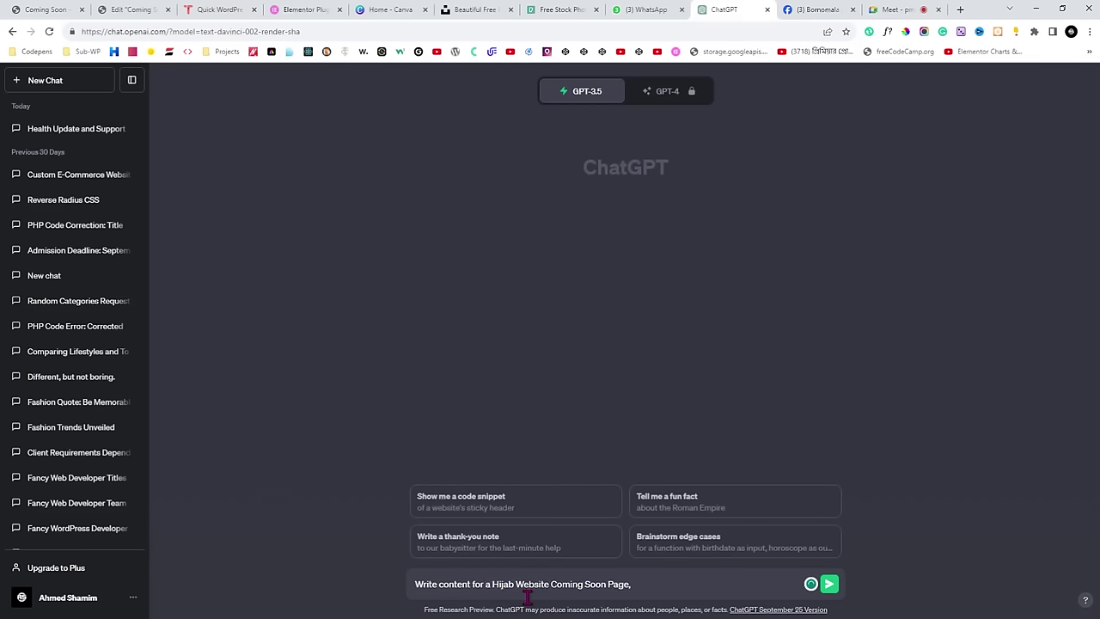
pyautogui.write('Heading, Sub Heading, Short De')
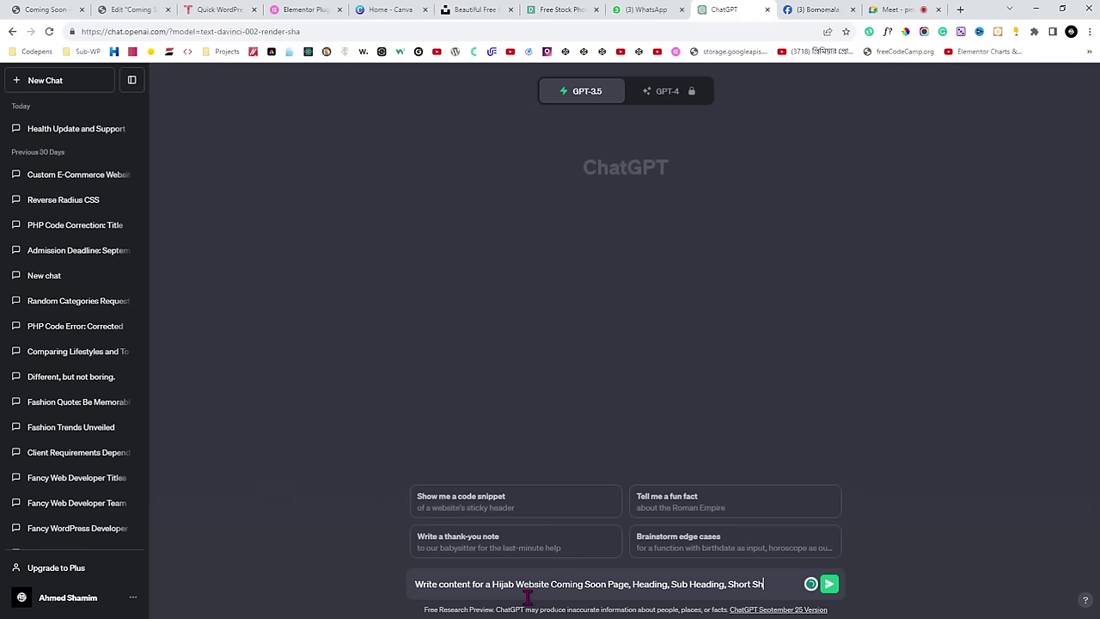
pyautogui.write('scription')
pyautogui.write(', CTA')
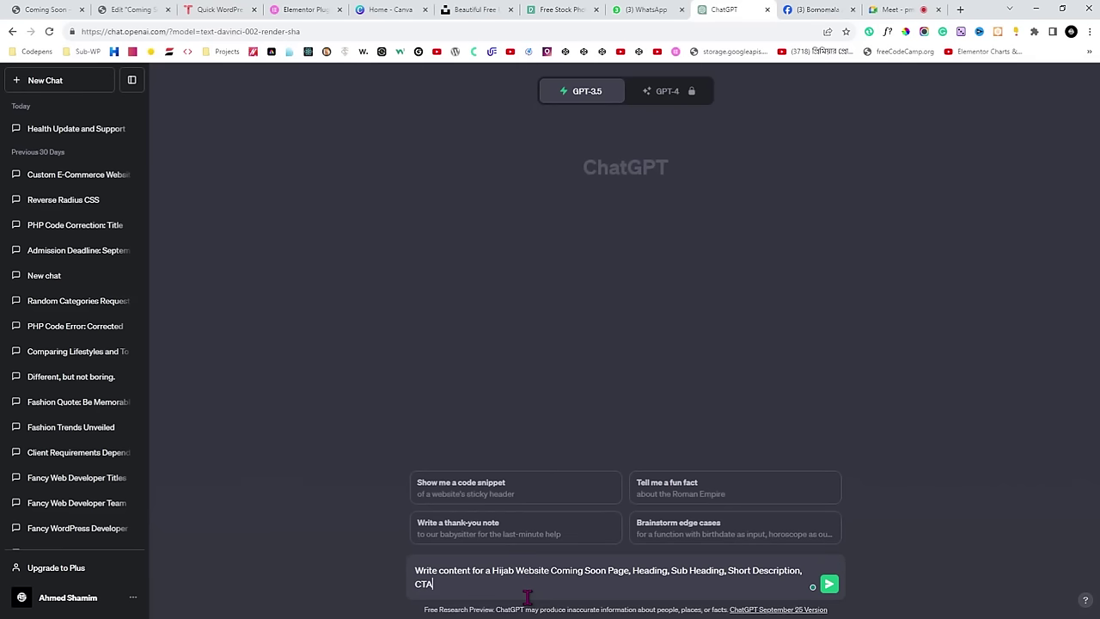
pyautogui.press('Return')
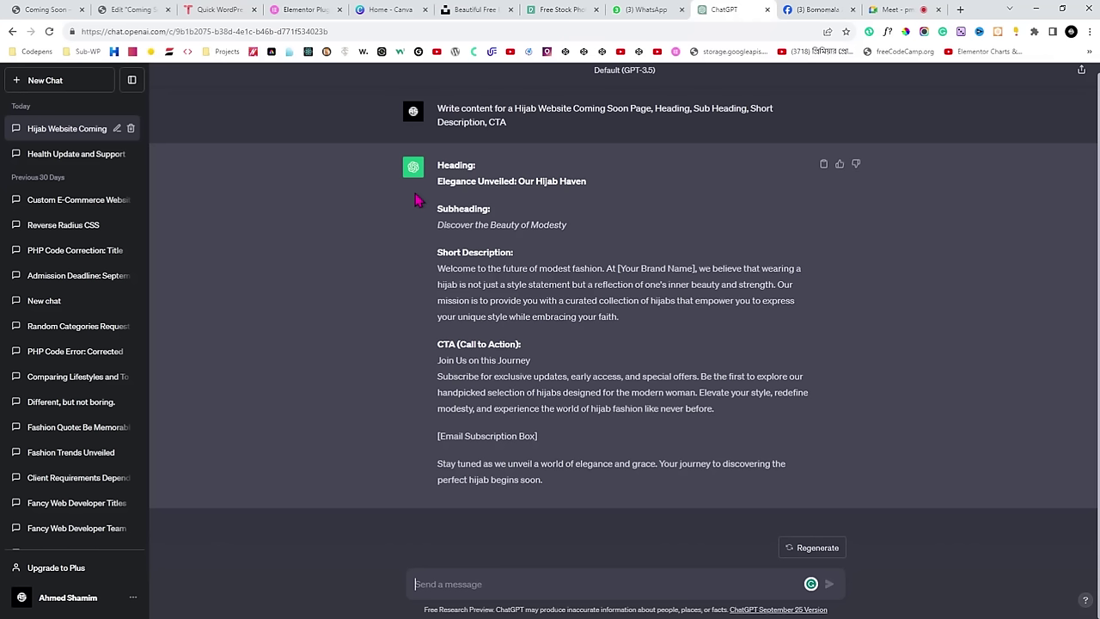
# Copy the 'Hijab Harmony' heading text from the live reference page and return to Elementor.
pyautogui.click(134, 8)
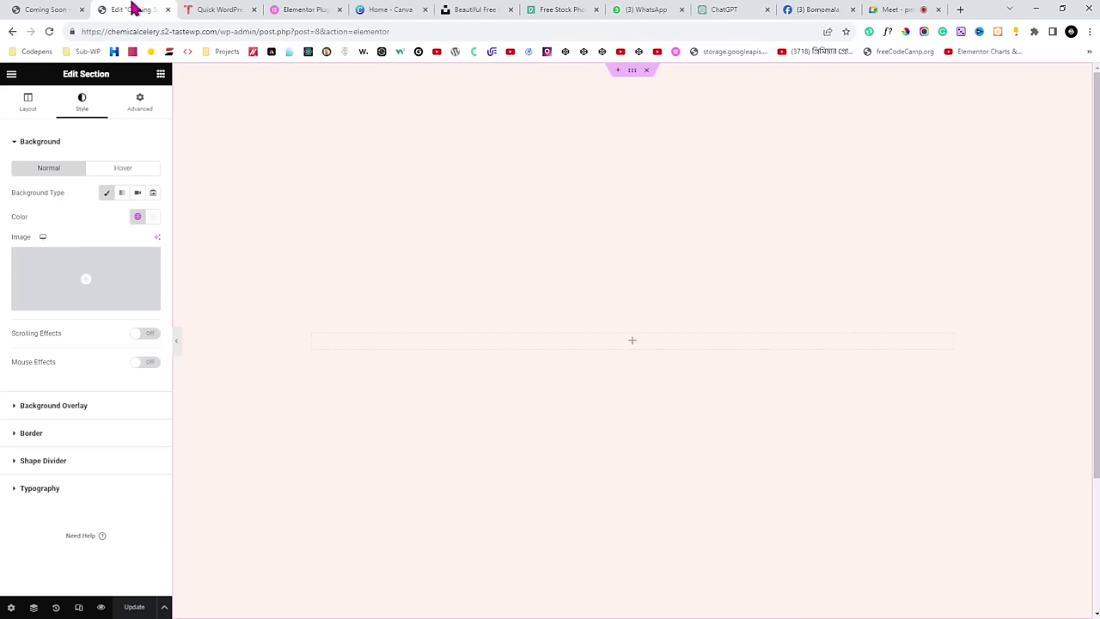
pyautogui.click(65, 9)
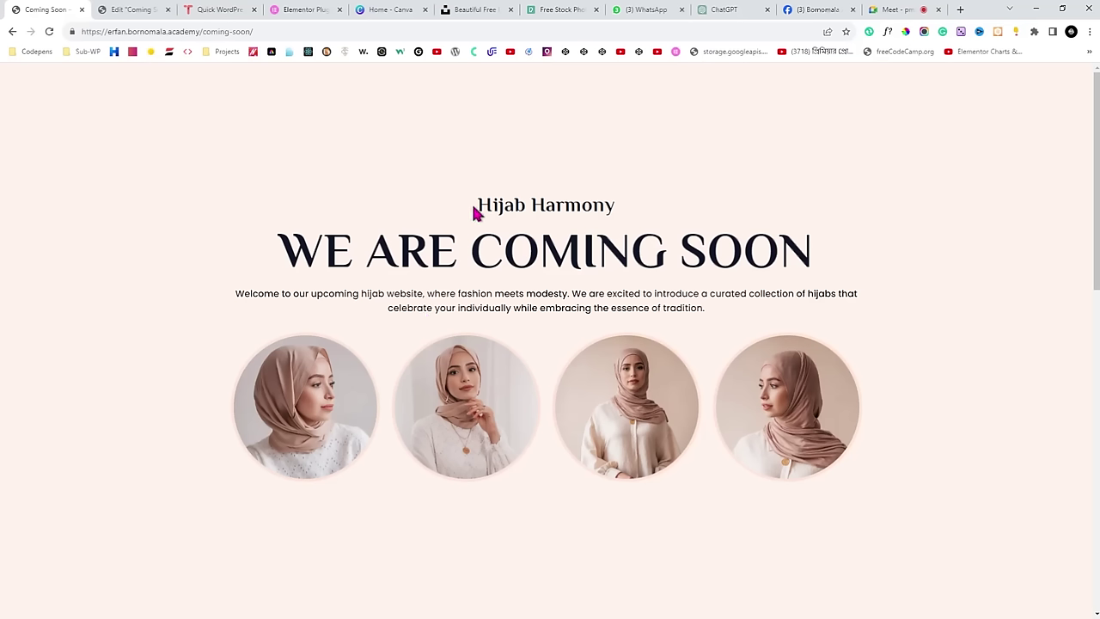
pyautogui.moveTo(475, 213); pyautogui.dragTo(612, 215)
pyautogui.hotkey('ctrl', 'c')
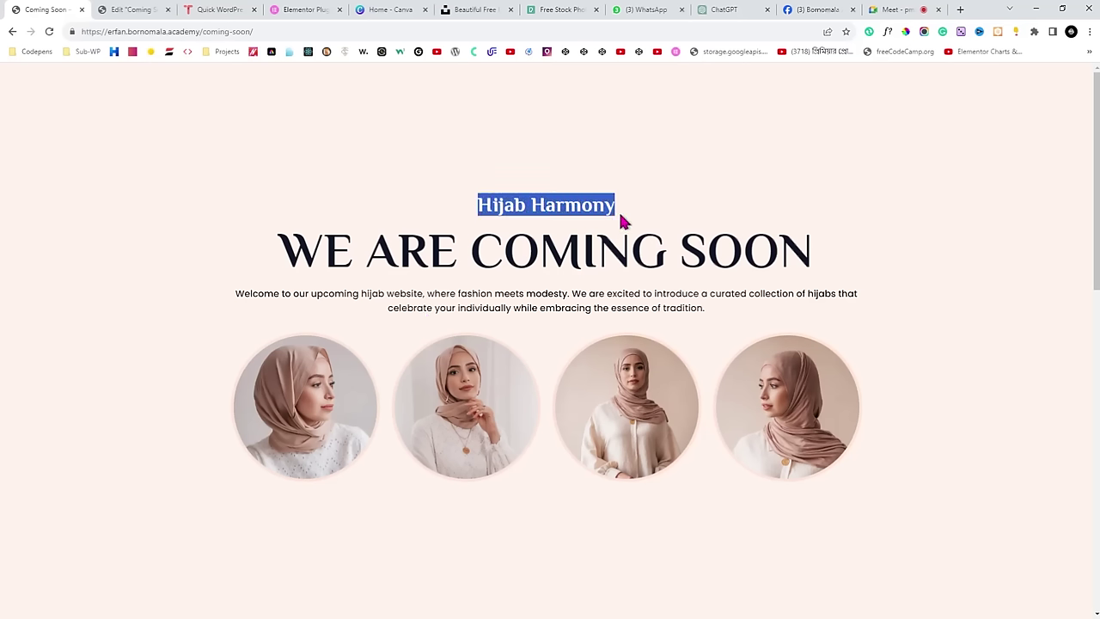
pyautogui.click(147, 8)
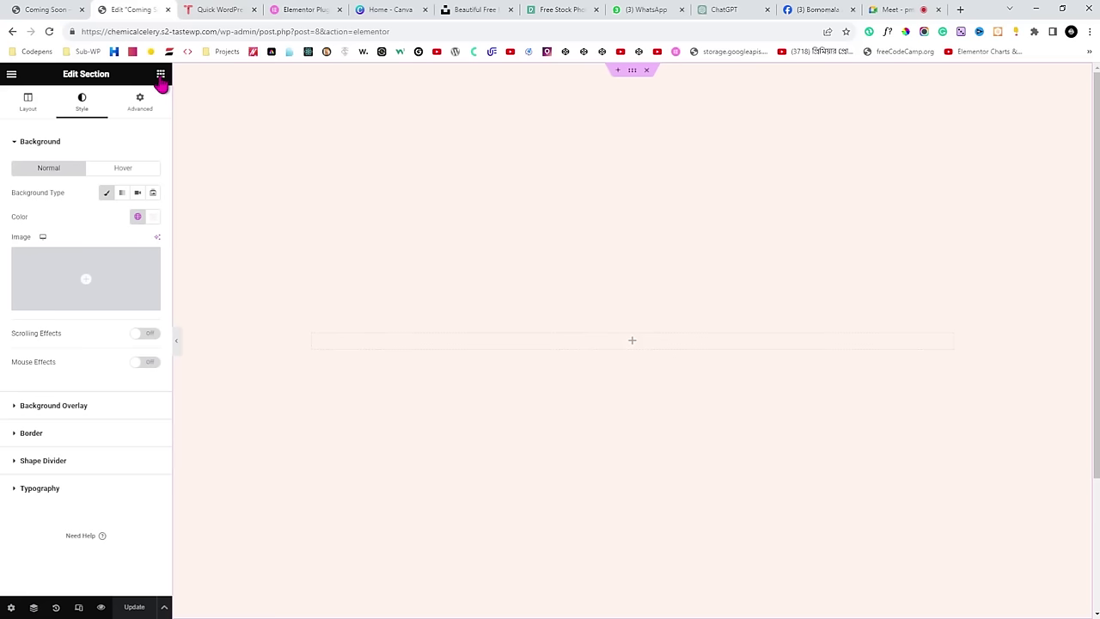
# Try dragging a Heading widget into the pink section, check column and section settings, and reopen widgets.
pyautogui.click(160, 76)
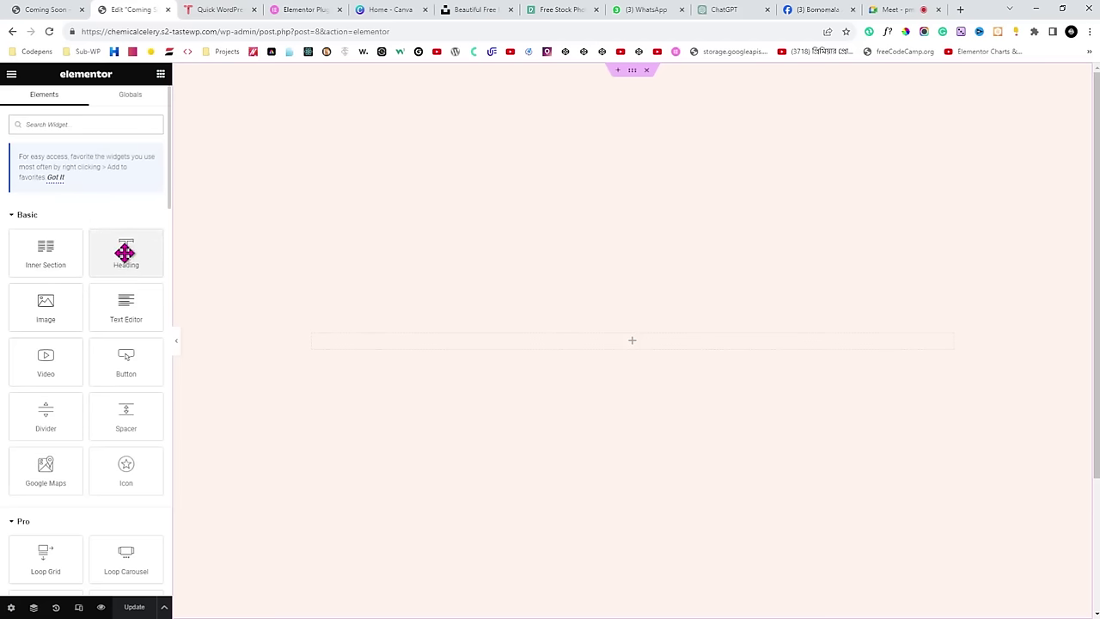
pyautogui.moveTo(120, 245); pyautogui.dragTo(140, 248)
pyautogui.moveTo(120, 249); pyautogui.dragTo(280, 196)
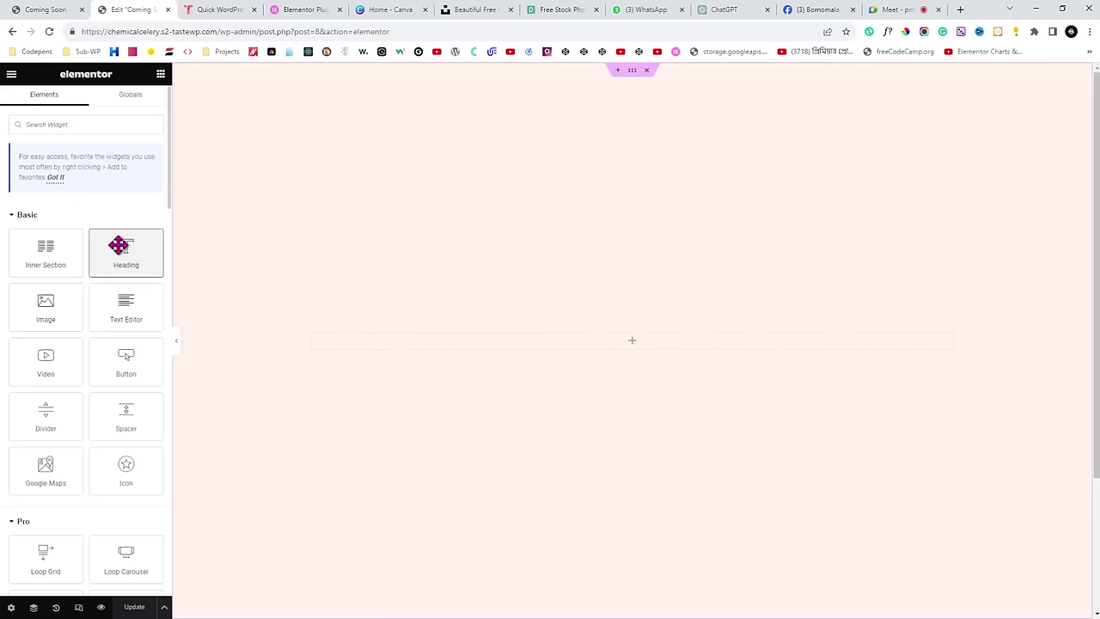
pyautogui.moveTo(119, 245); pyautogui.dragTo(215, 268)
pyautogui.click(313, 335)
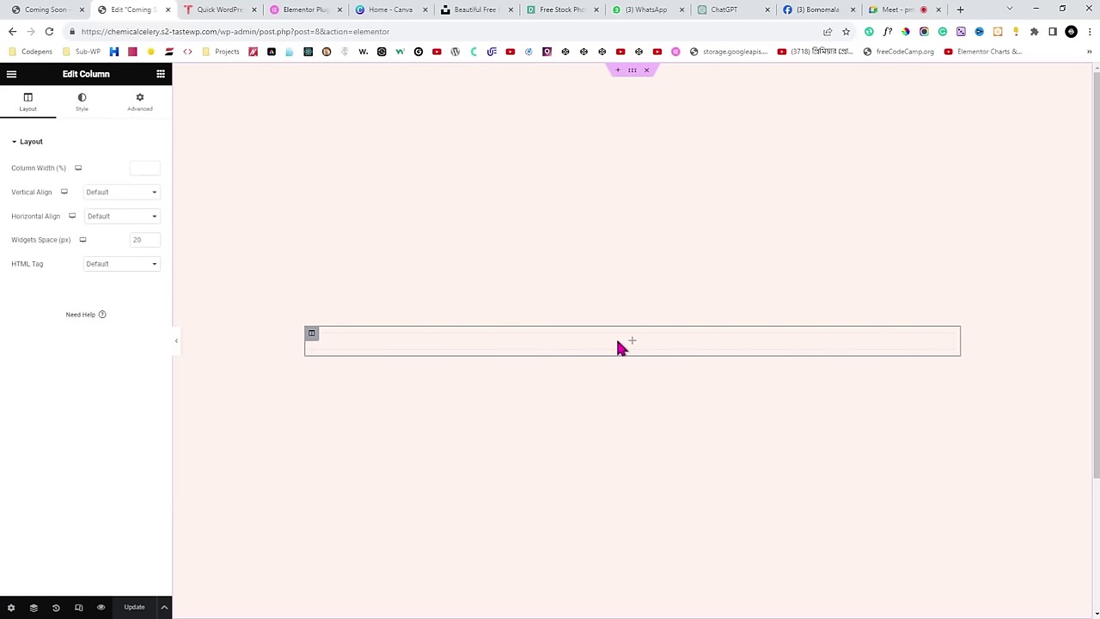
pyautogui.click(632, 75)
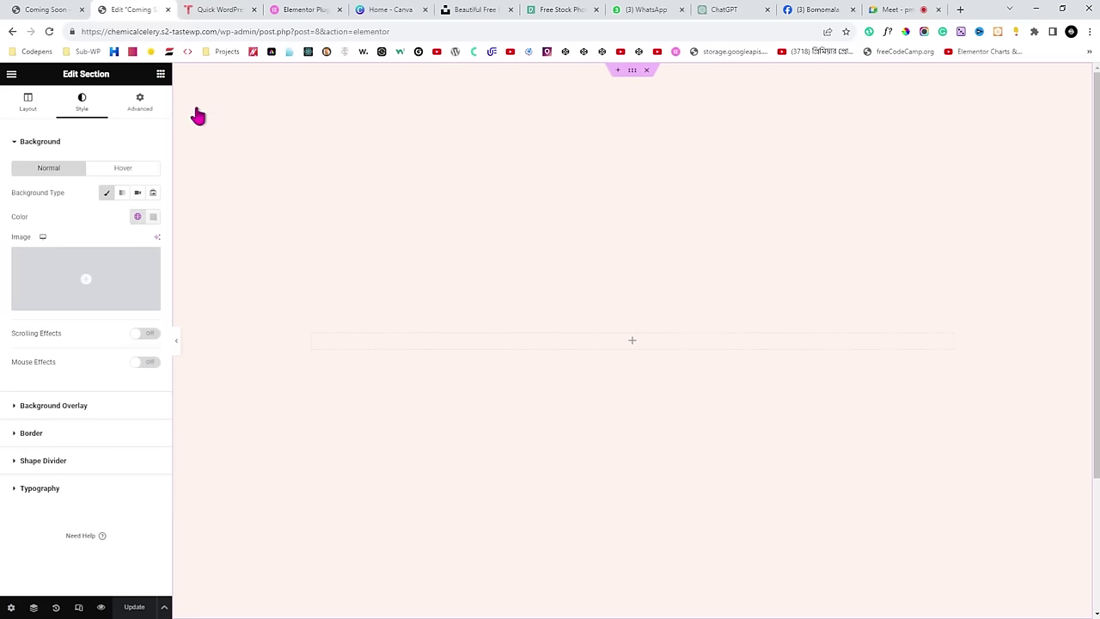
pyautogui.click(161, 76)
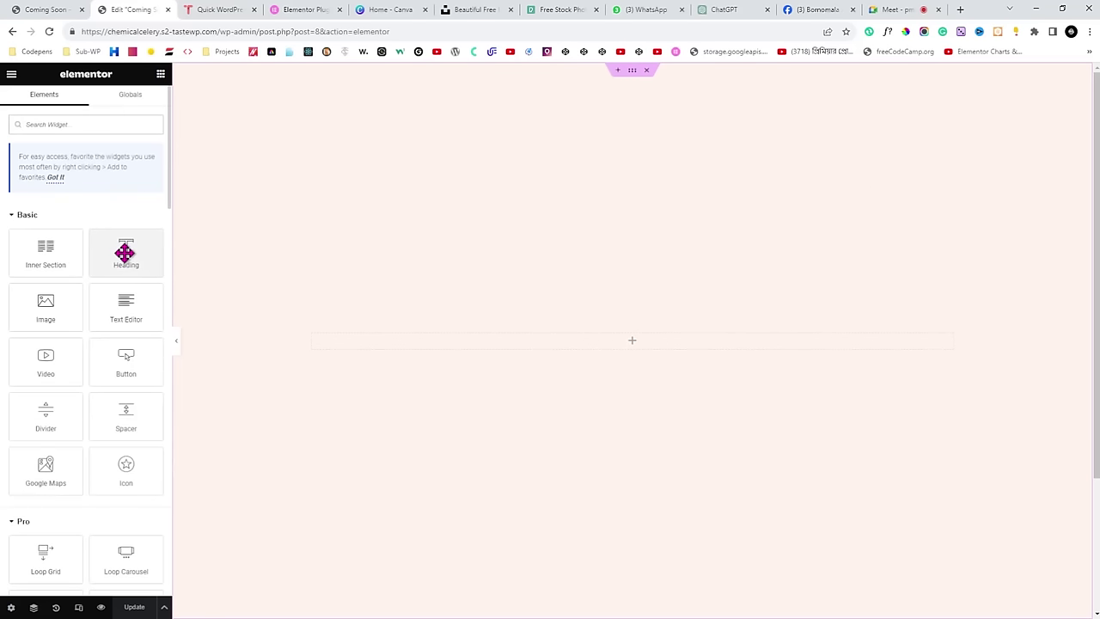
# Drop a Heading widget into the section, paste 'Hijab Harmony' as its title, and centre-align it.
pyautogui.moveTo(125, 251); pyautogui.dragTo(387, 341)
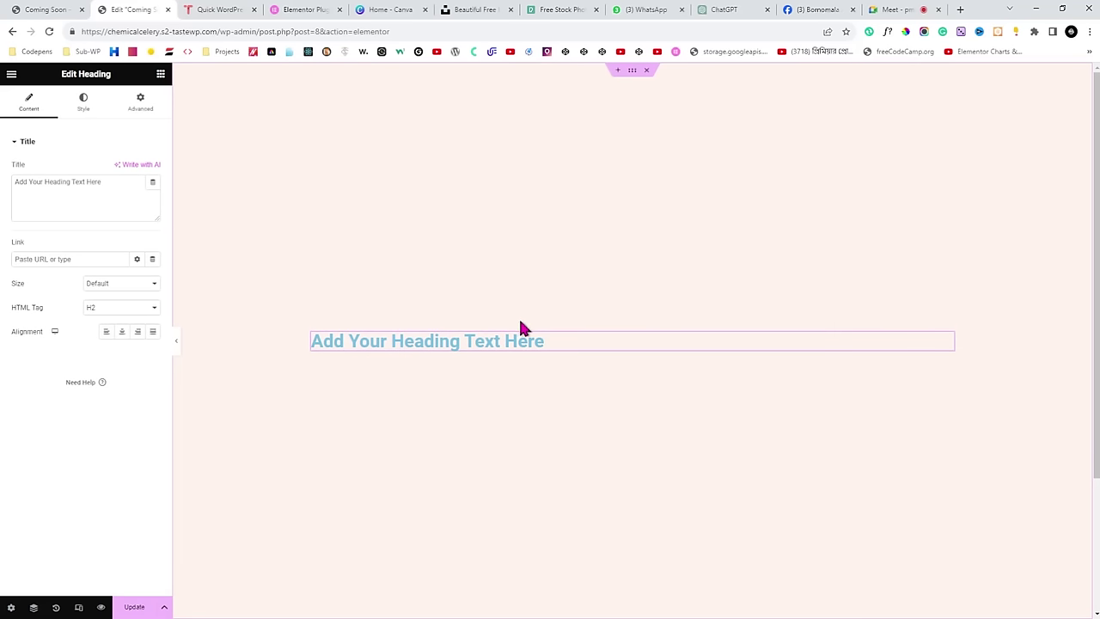
pyautogui.click(113, 184)
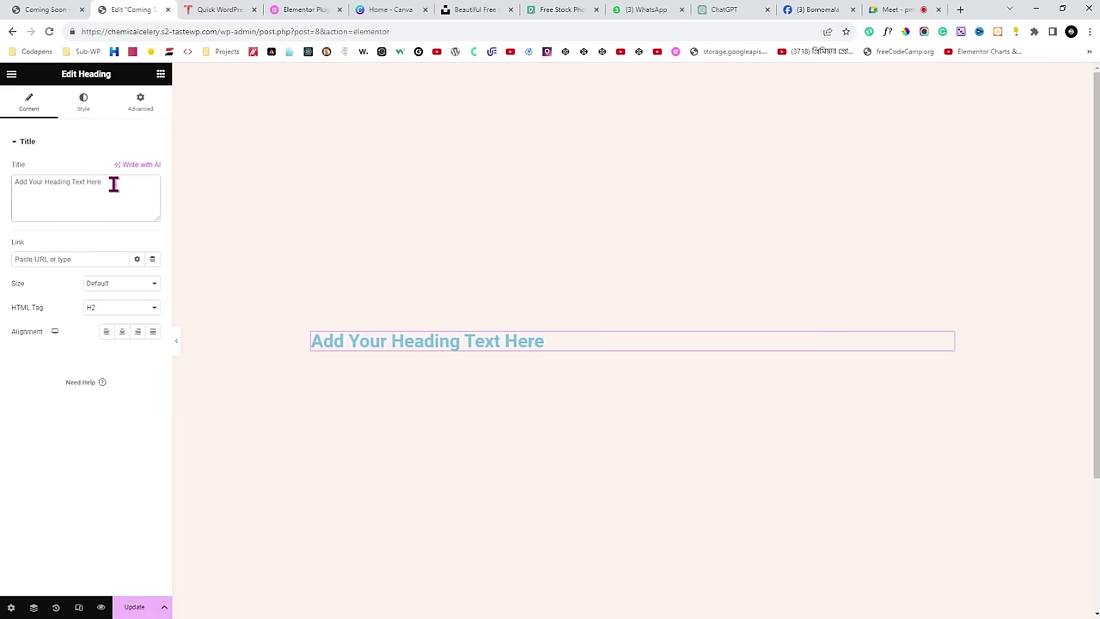
pyautogui.hotkey('ctrl', 'a')
pyautogui.hotkey('ctrl', 'v')
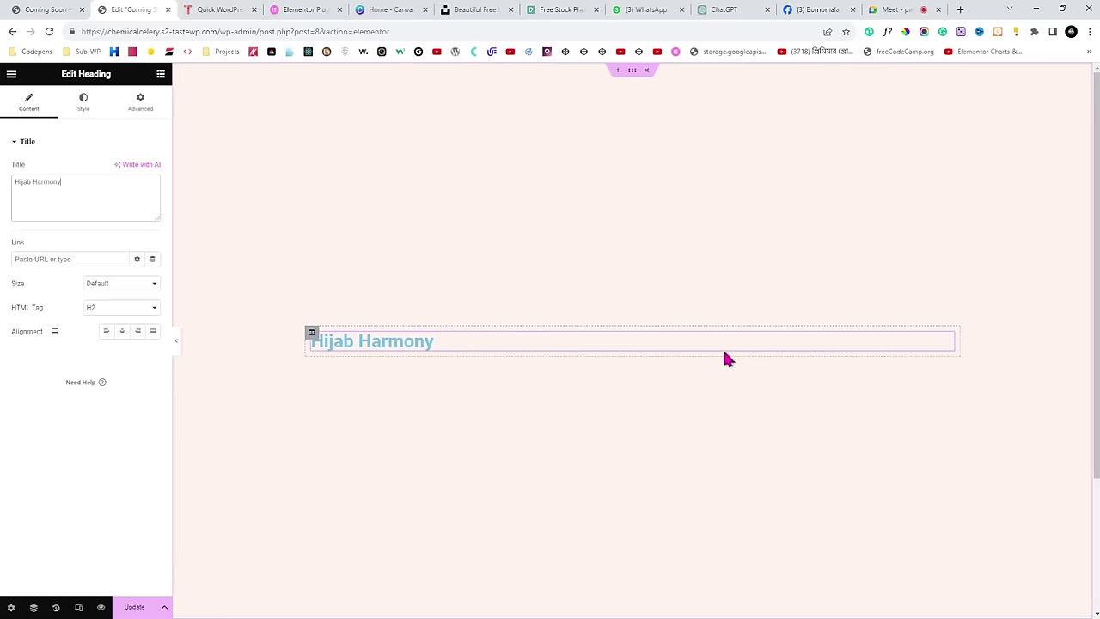
pyautogui.moveTo(9, 337); pyautogui.dragTo(42, 338)
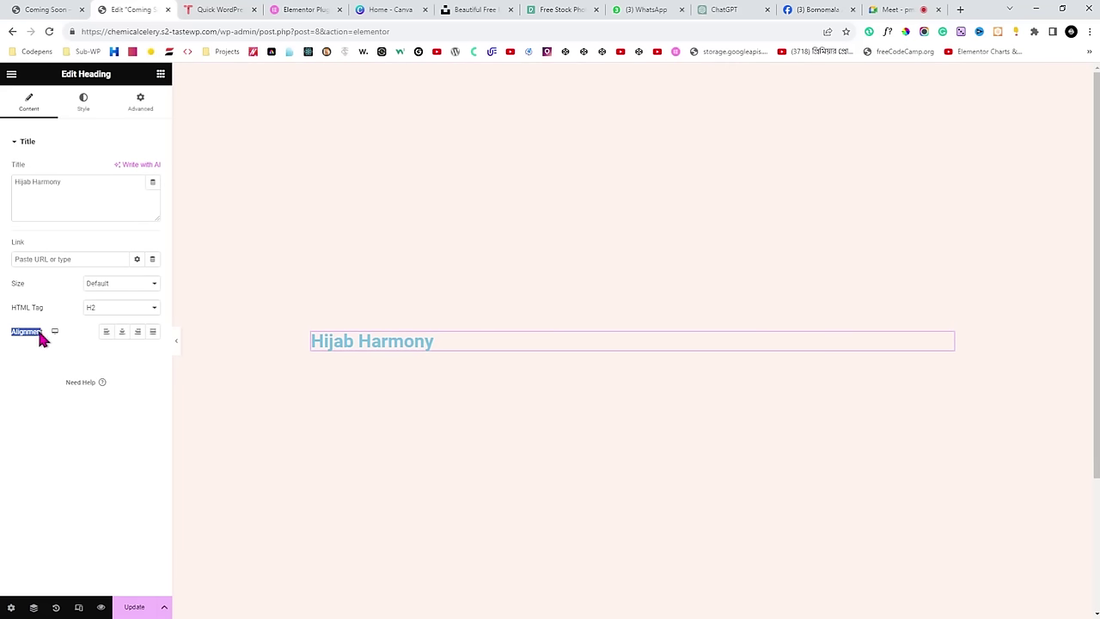
pyautogui.click(123, 333)
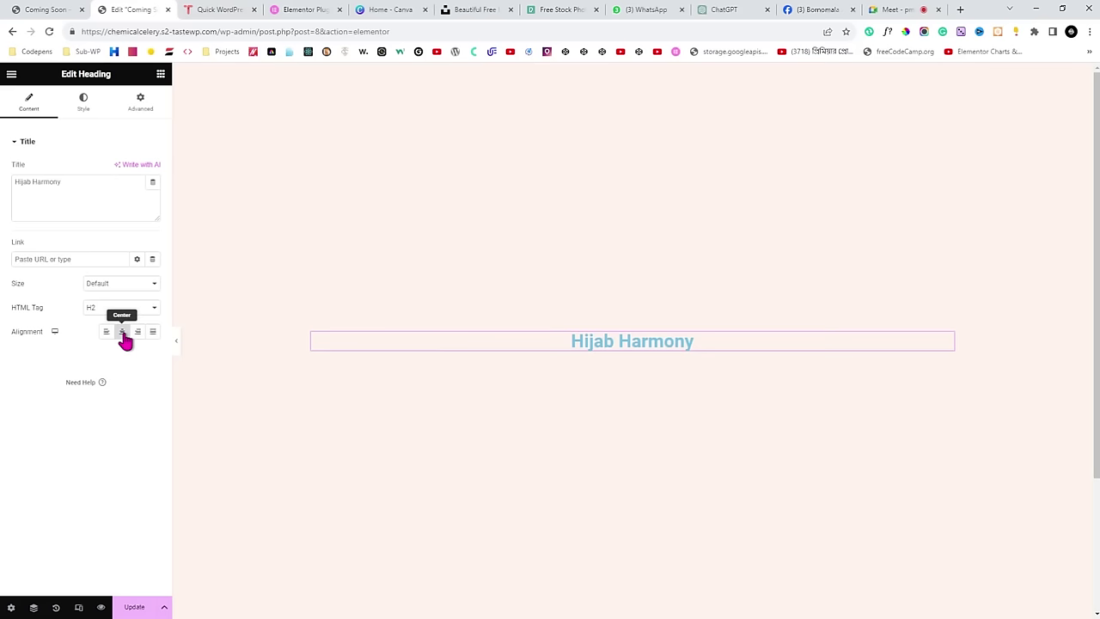
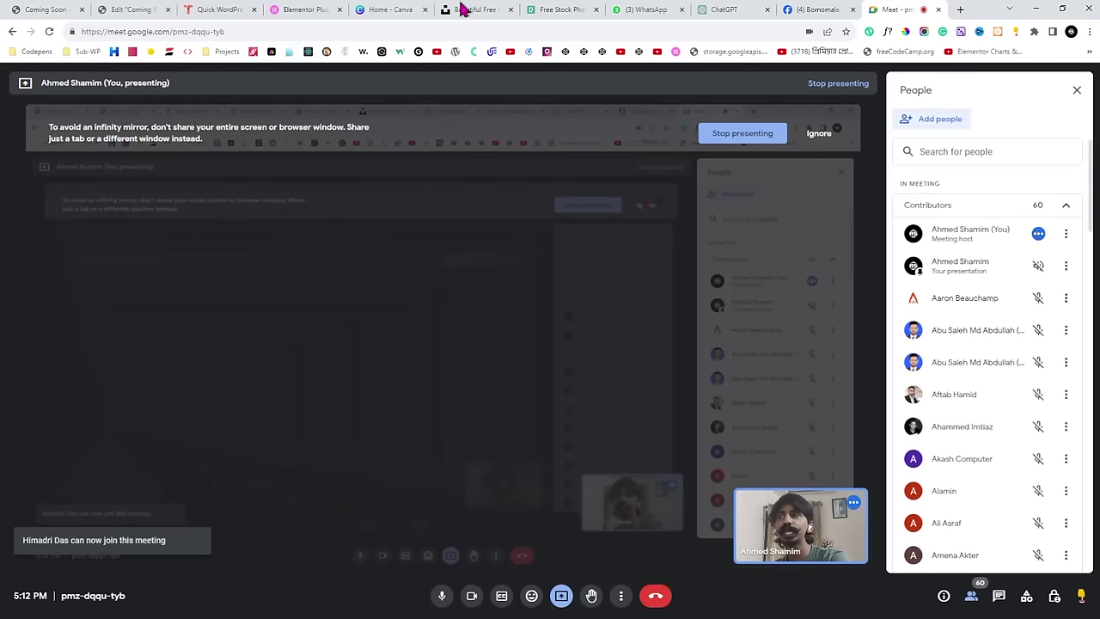
# Bring up the 'Edit Coming Soon' Elementor tab showing the centred Hijab Harmony heading.
pyautogui.click(147, 9)
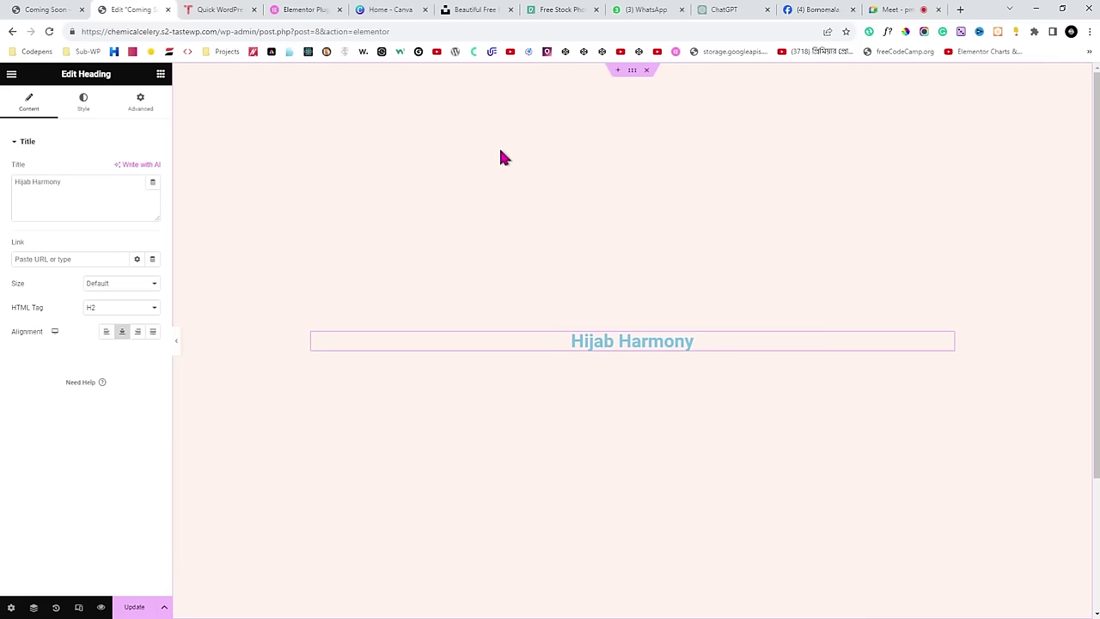
pyautogui.click(909, 9)
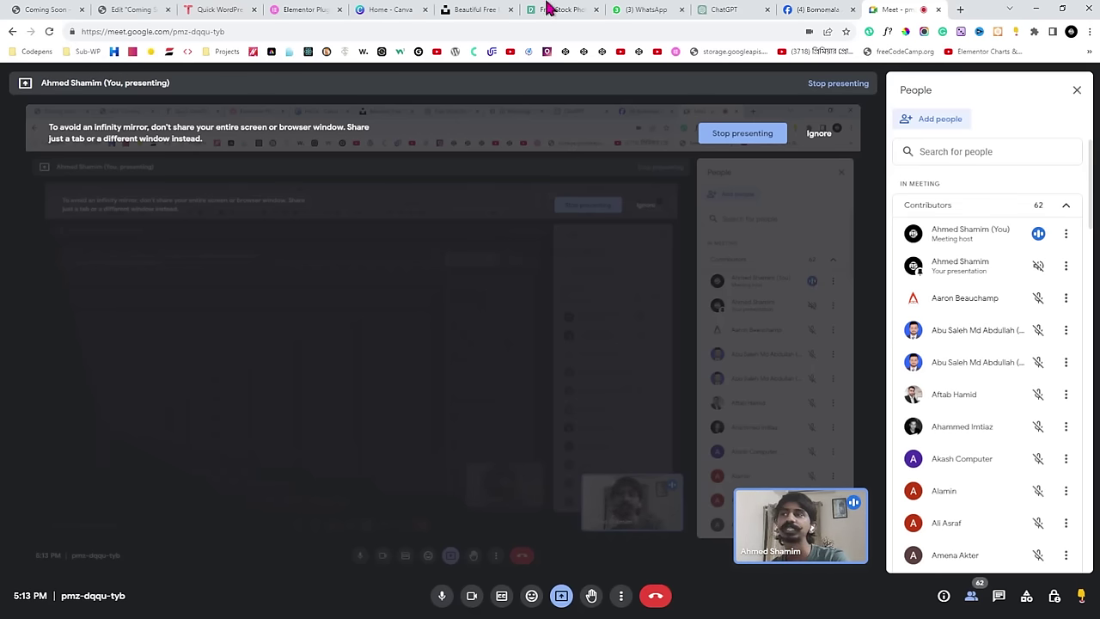
pyautogui.click(138, 10)
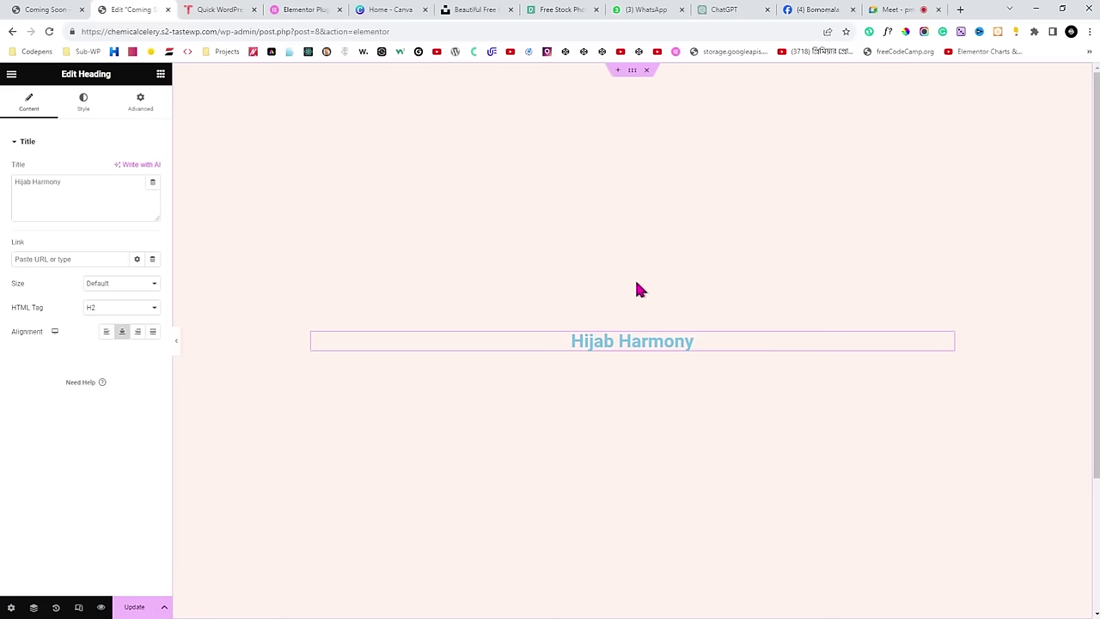
pyautogui.click(894, 9)
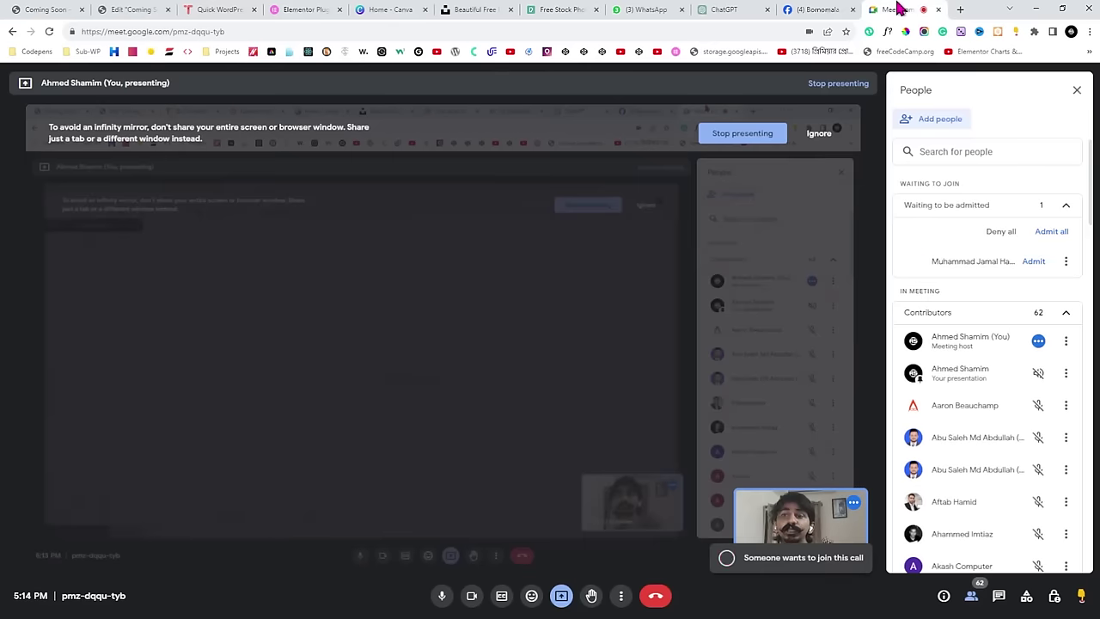
pyautogui.click(133, 9)
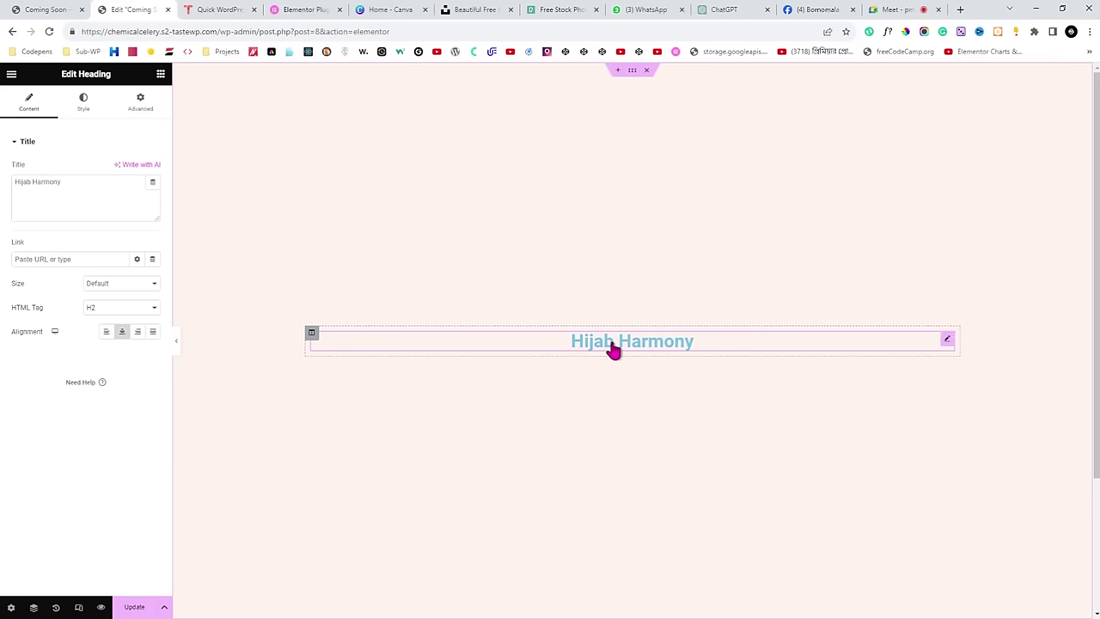
pyautogui.click(311, 334)
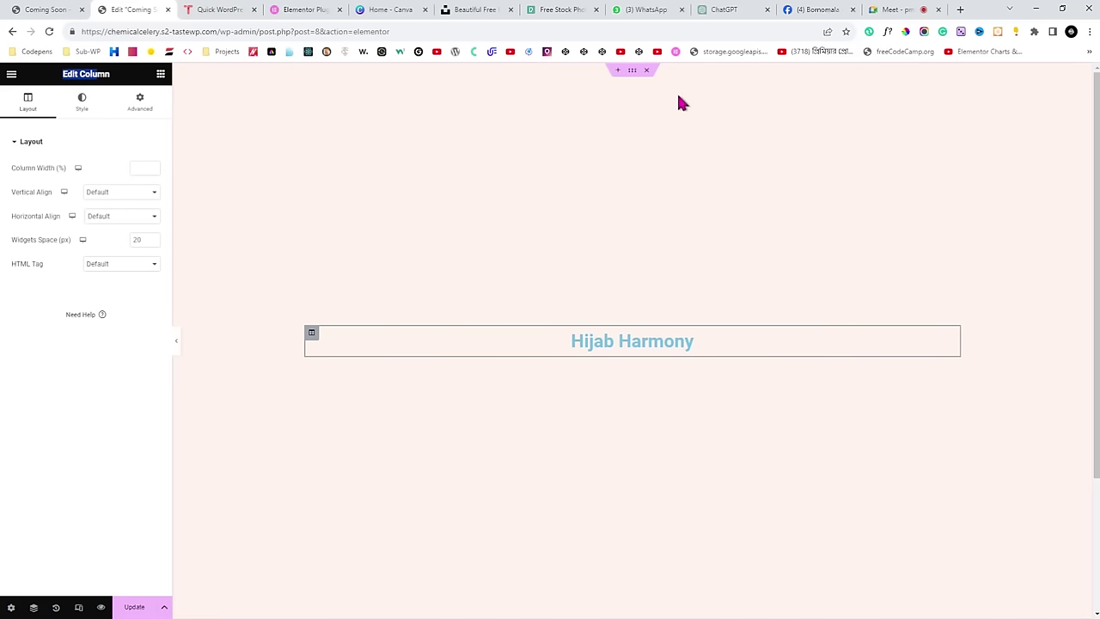
pyautogui.click(632, 70)
pyautogui.moveTo(60, 81); pyautogui.dragTo(107, 75)
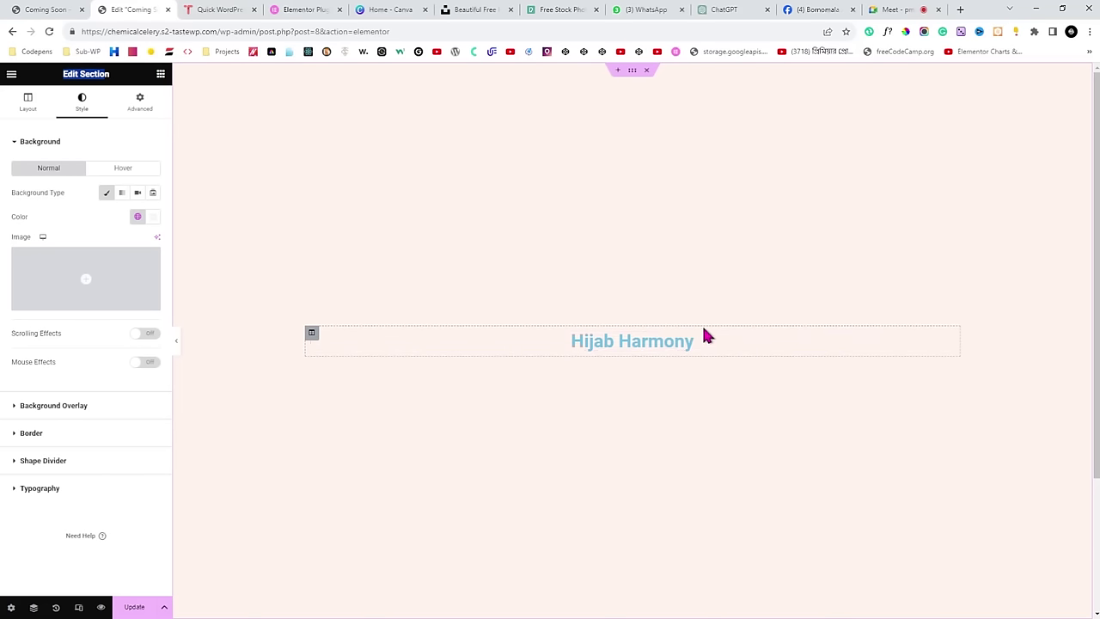
pyautogui.click(949, 344)
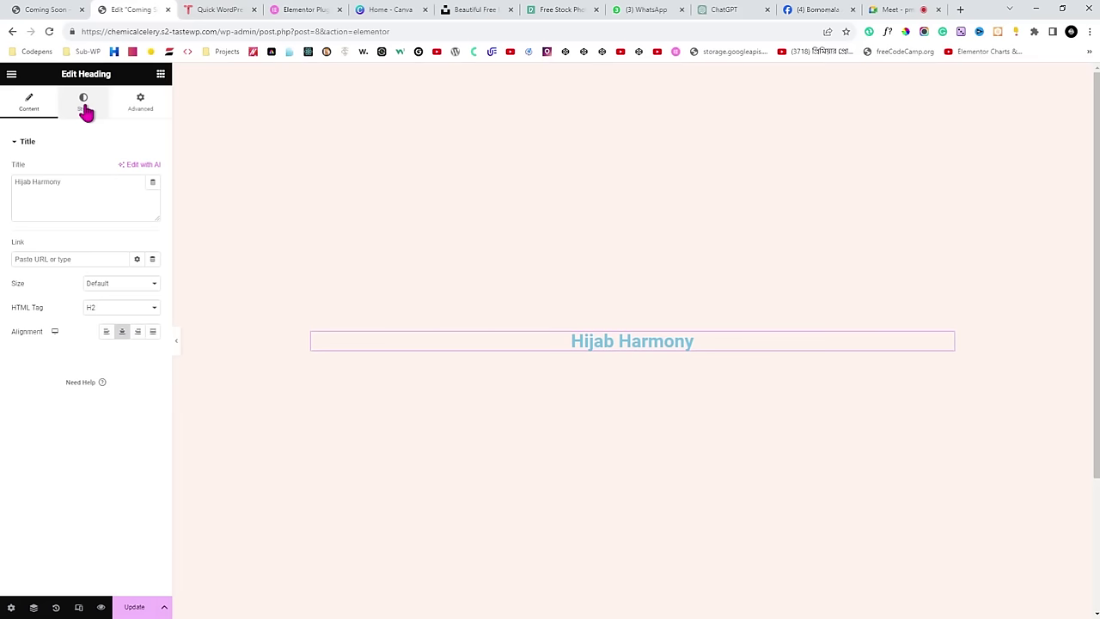
# Sample the live page title's navy with ColorPick and apply 0D1527 as the heading text colour.
pyautogui.click(85, 110)
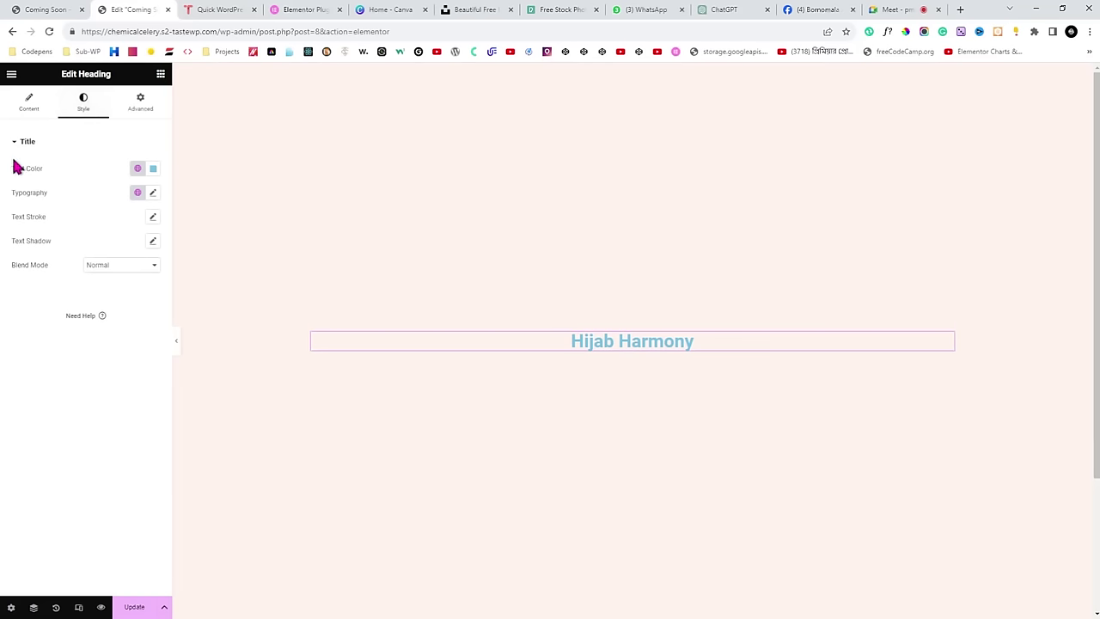
pyautogui.moveTo(10, 171); pyautogui.dragTo(44, 175)
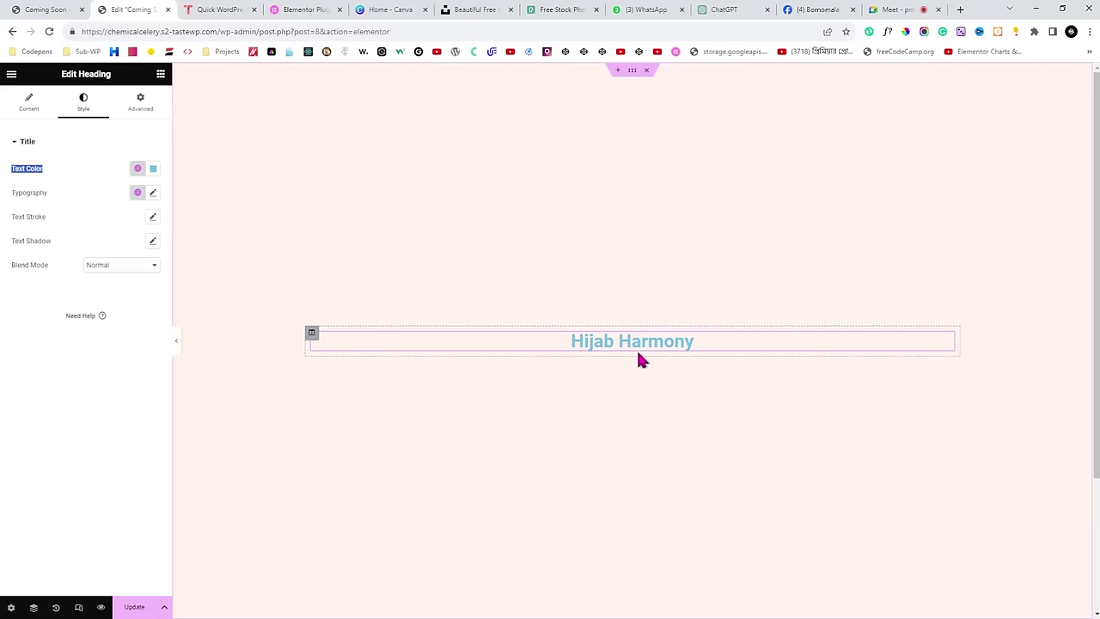
pyautogui.click(65, 9)
pyautogui.click(428, 226)
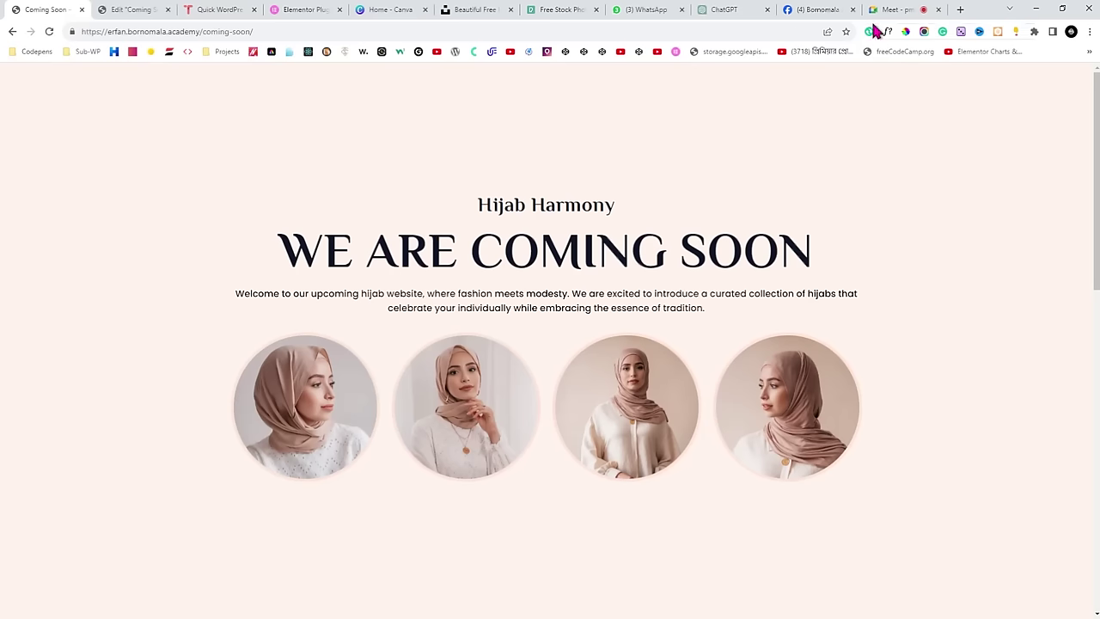
pyautogui.click(607, 248)
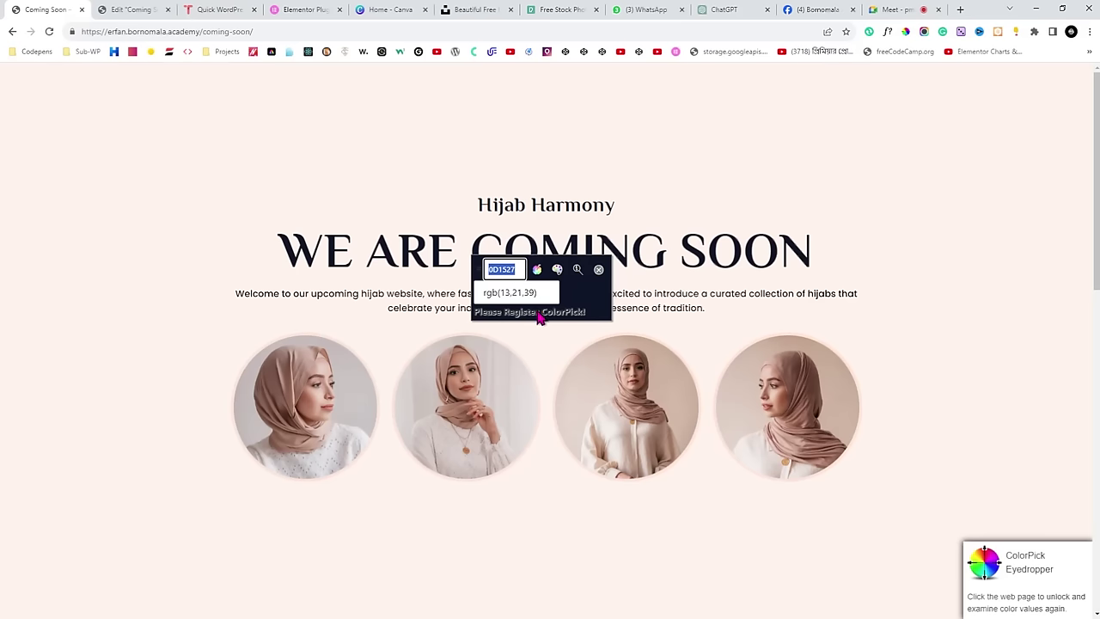
pyautogui.click(599, 269)
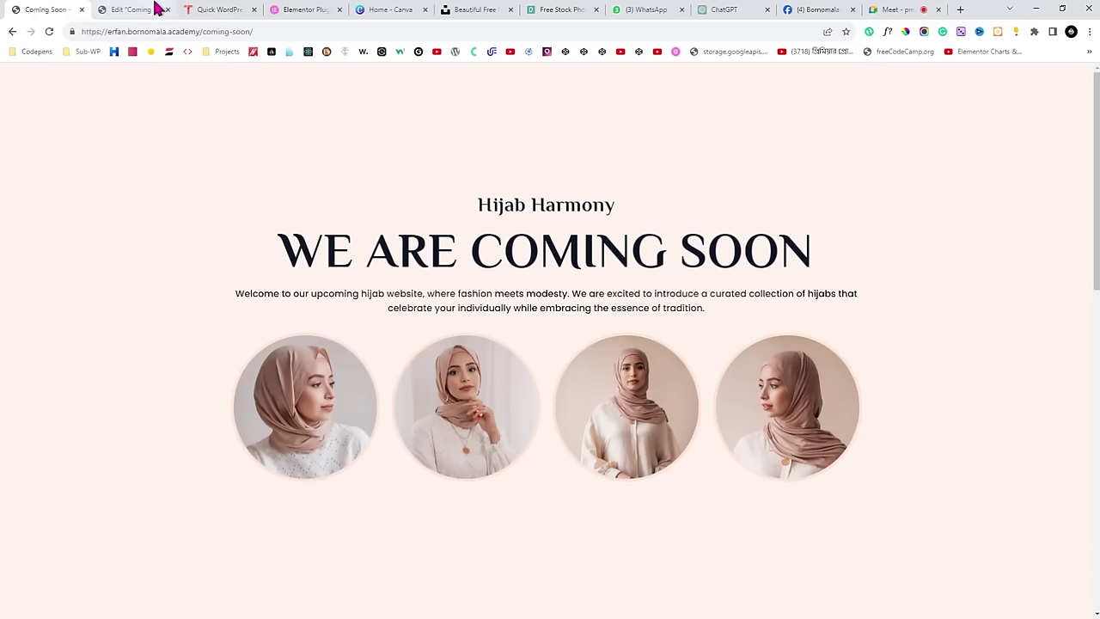
pyautogui.click(153, 9)
pyautogui.click(154, 169)
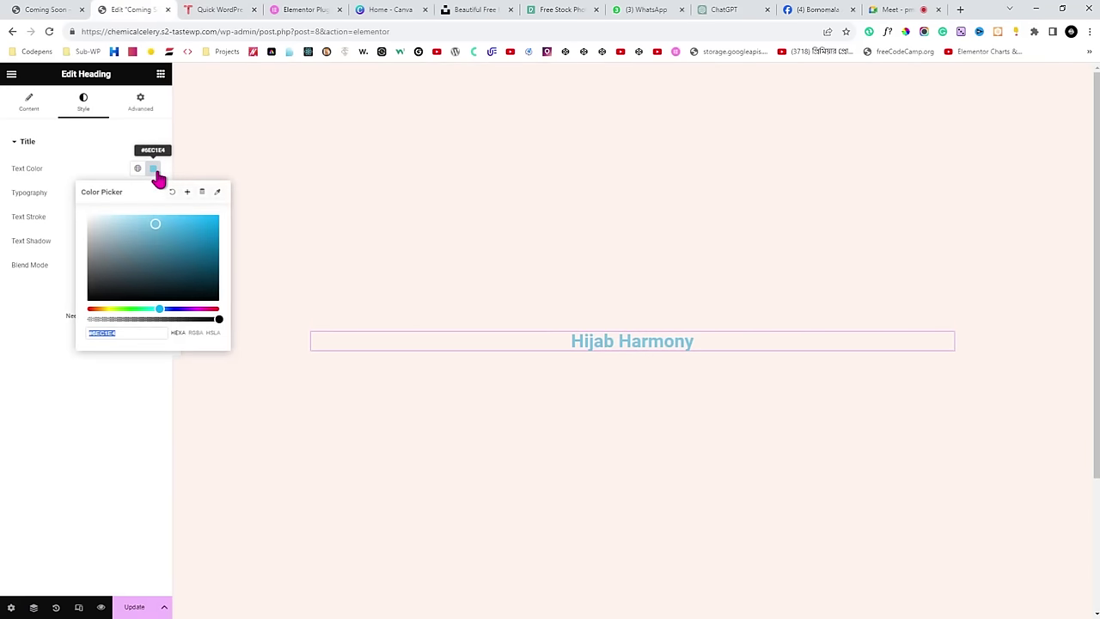
pyautogui.hotkey('ctrl', 'v')
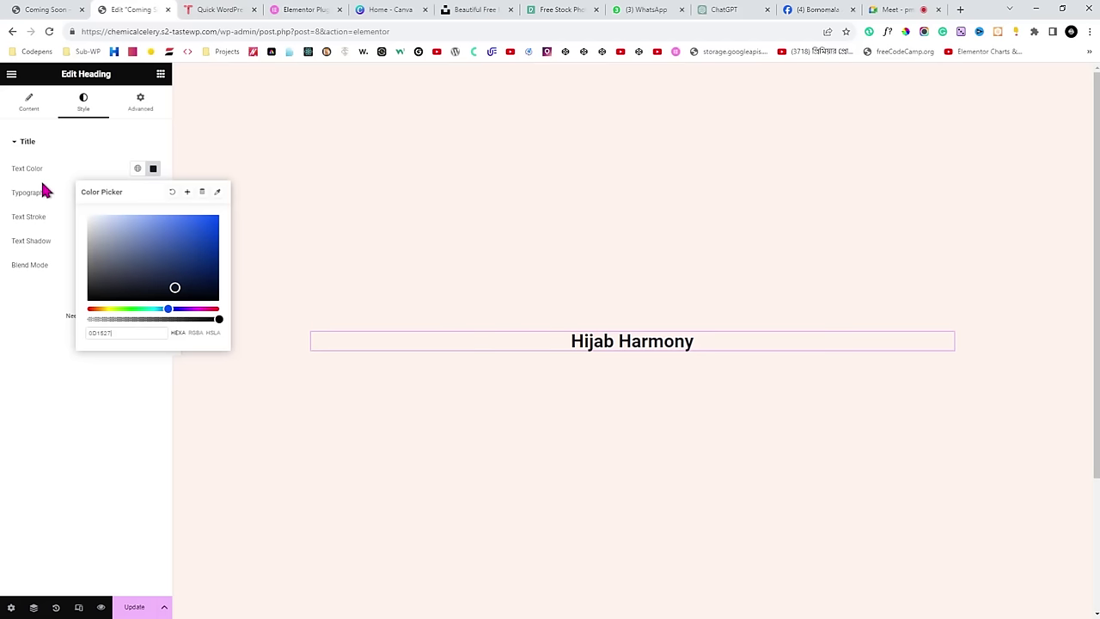
pyautogui.click(17, 194)
pyautogui.moveTo(12, 194); pyautogui.dragTo(49, 203)
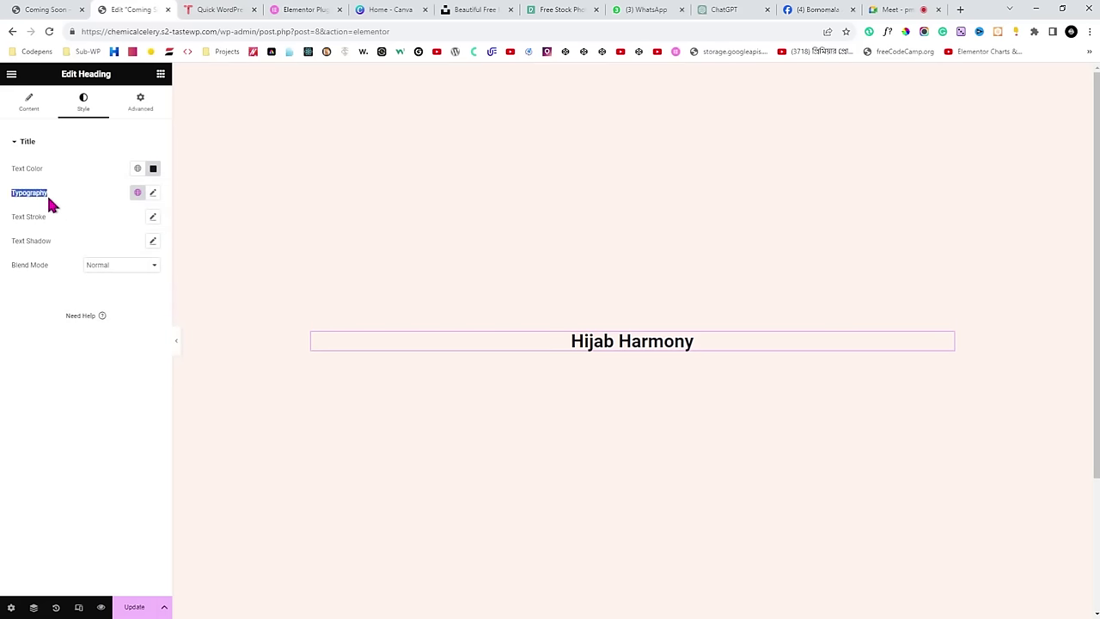
# Change the Hijab Harmony heading's typography family to Philosopher.
pyautogui.click(153, 193)
pyautogui.click(84, 7)
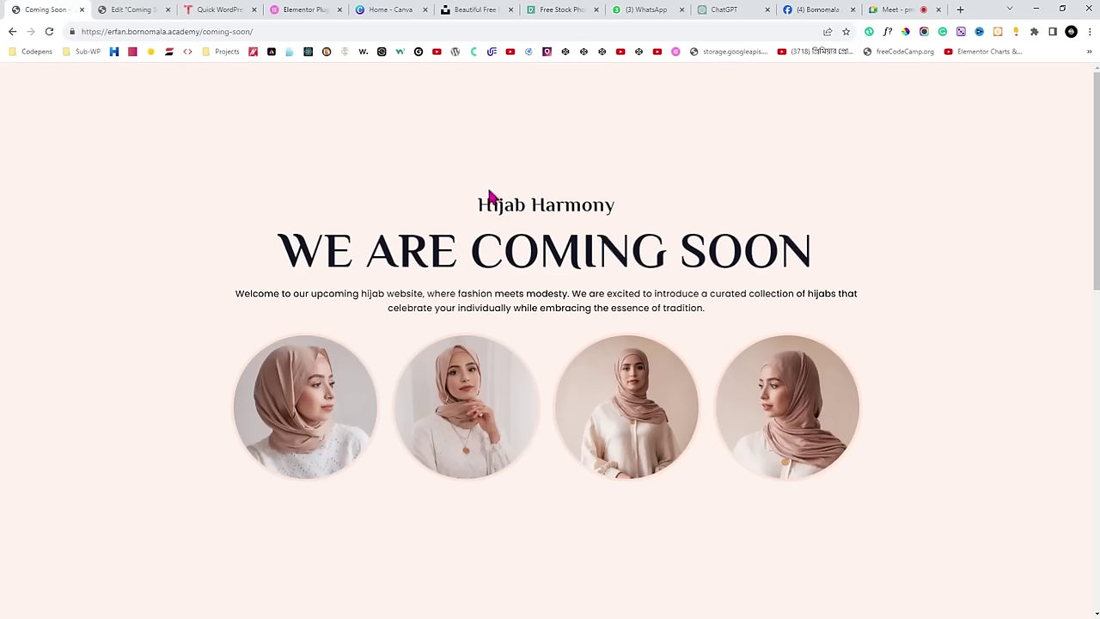
pyautogui.click(148, 10)
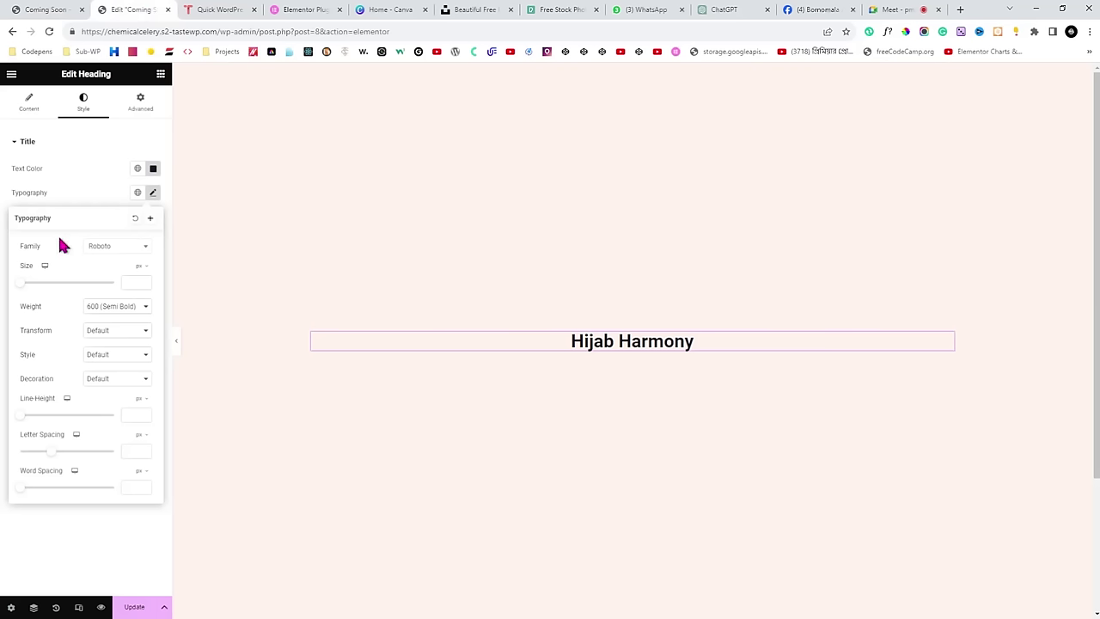
pyautogui.click(115, 248)
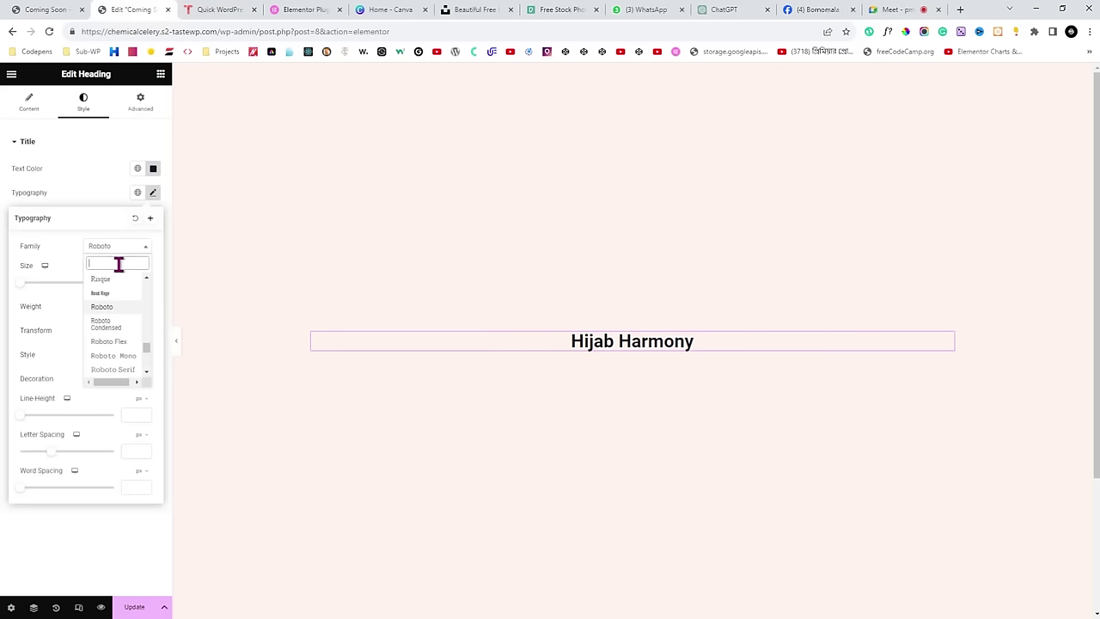
pyautogui.write('phi')
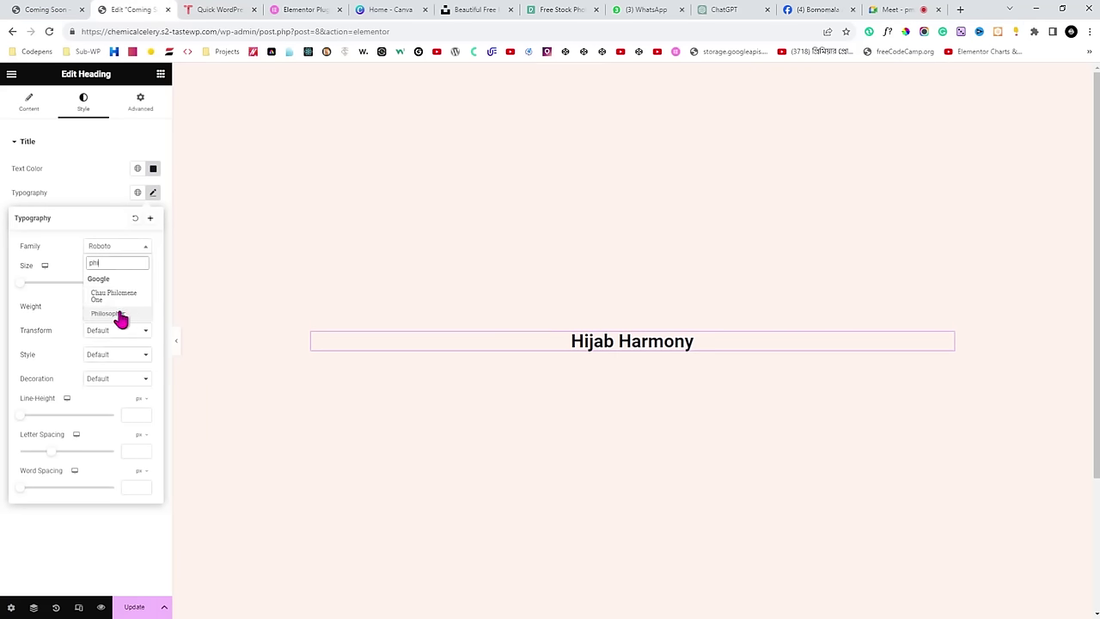
pyautogui.click(120, 317)
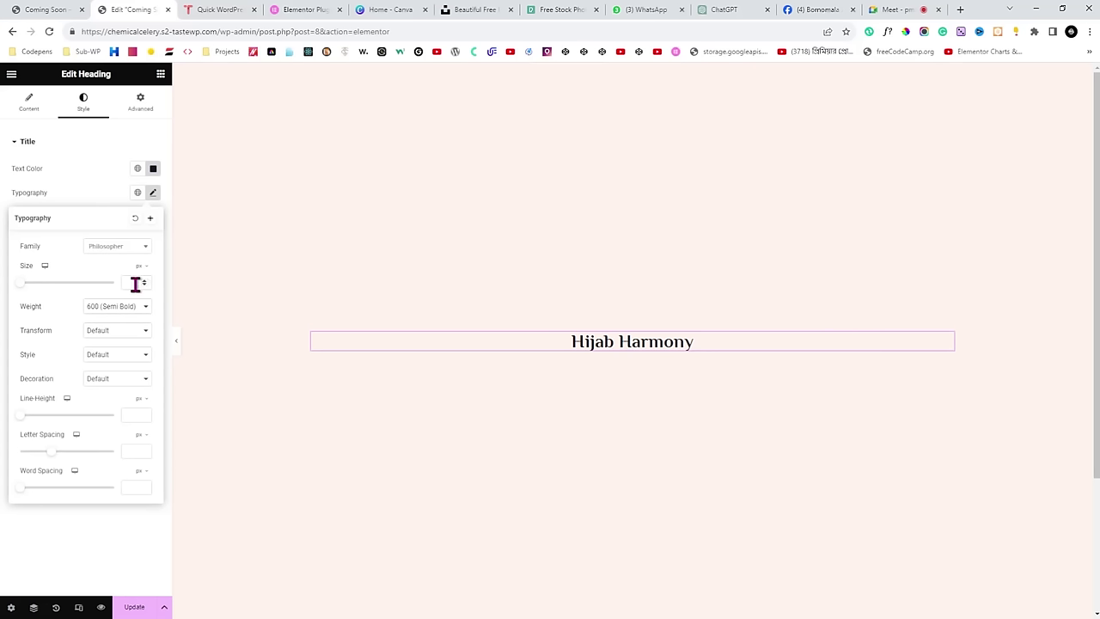
pyautogui.click(78, 180)
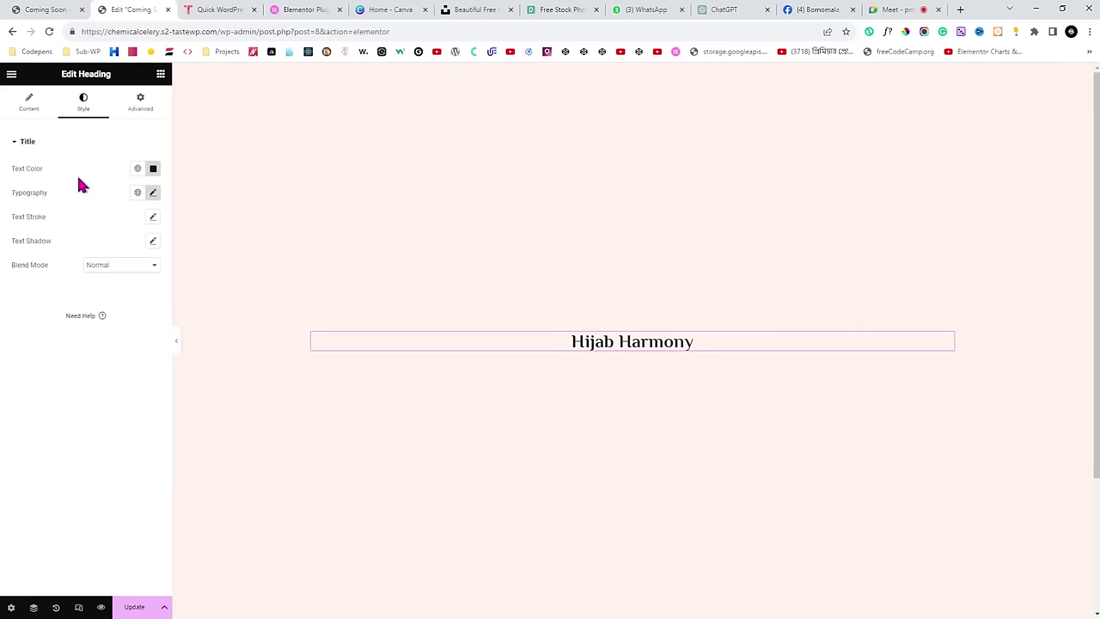
# Compare the heading with the WE ARE COMING SOON line on the live reference page.
pyautogui.click(45, 9)
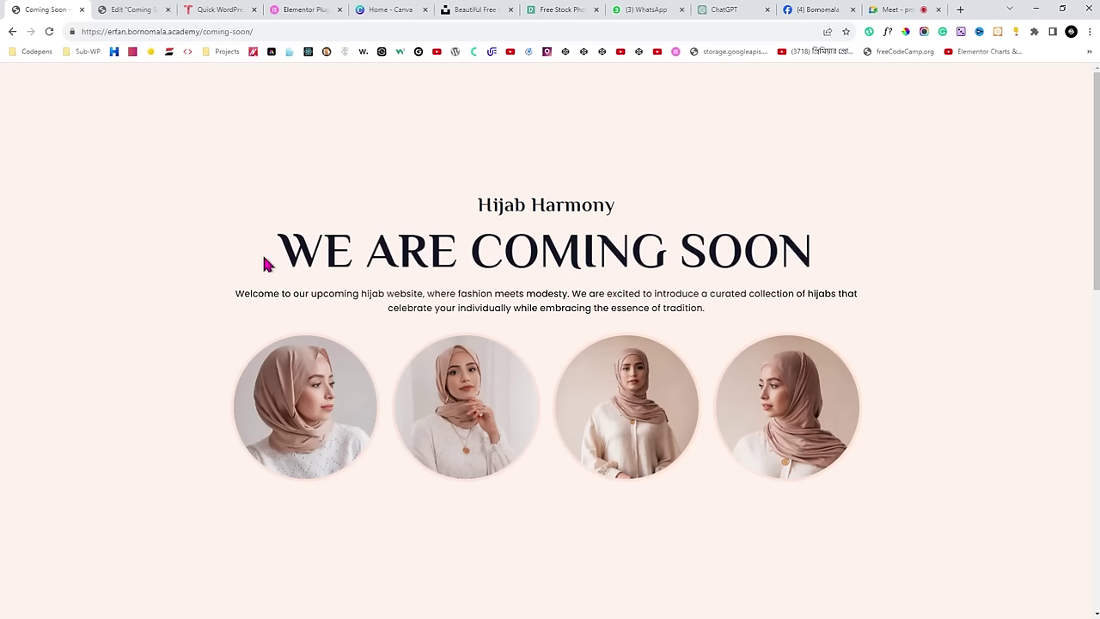
pyautogui.moveTo(265, 259); pyautogui.dragTo(631, 264)
pyautogui.moveTo(799, 260); pyautogui.dragTo(808, 261)
pyautogui.hotkey('ctrl', 'c')
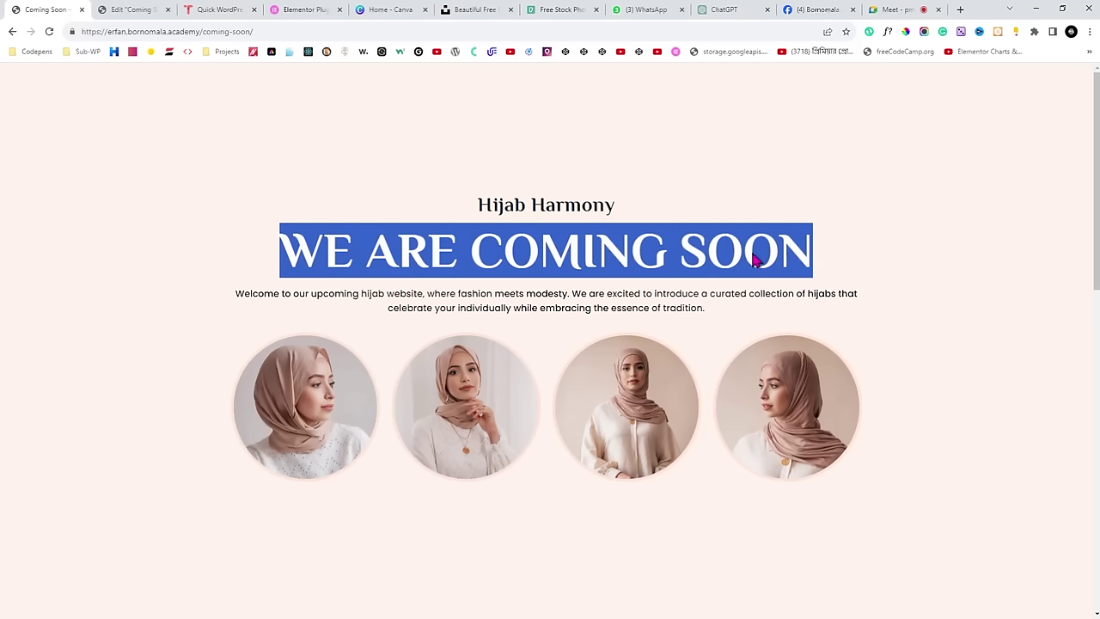
pyautogui.click(138, 10)
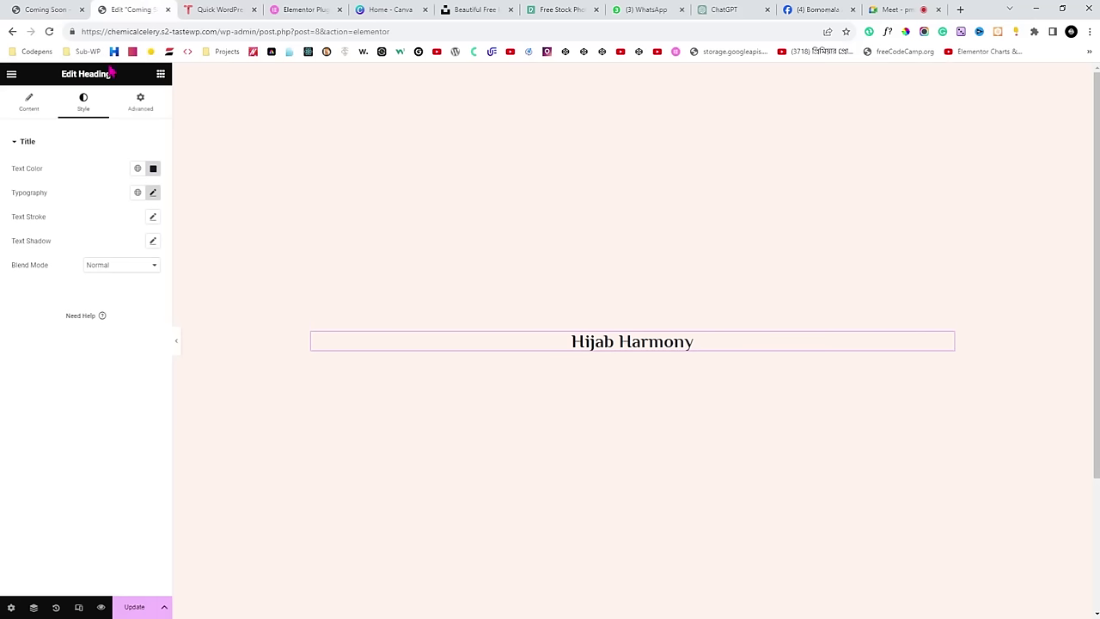
# Drop a Heading widget below Hijab Harmony, centre-align it, and return to the Meet call.
pyautogui.click(161, 75)
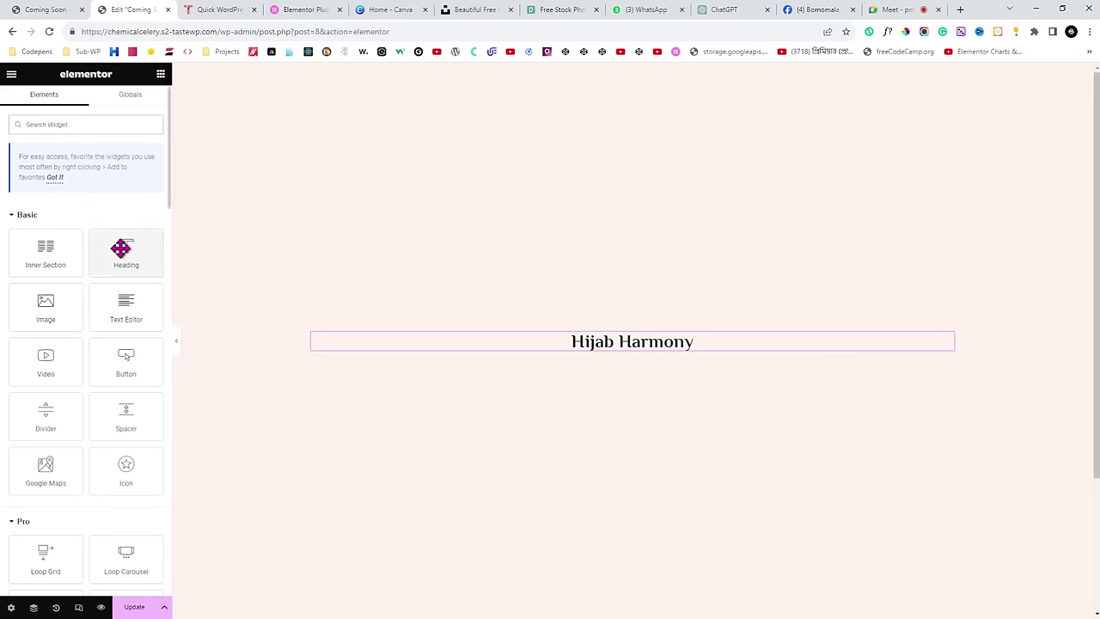
pyautogui.moveTo(118, 241); pyautogui.dragTo(370, 355)
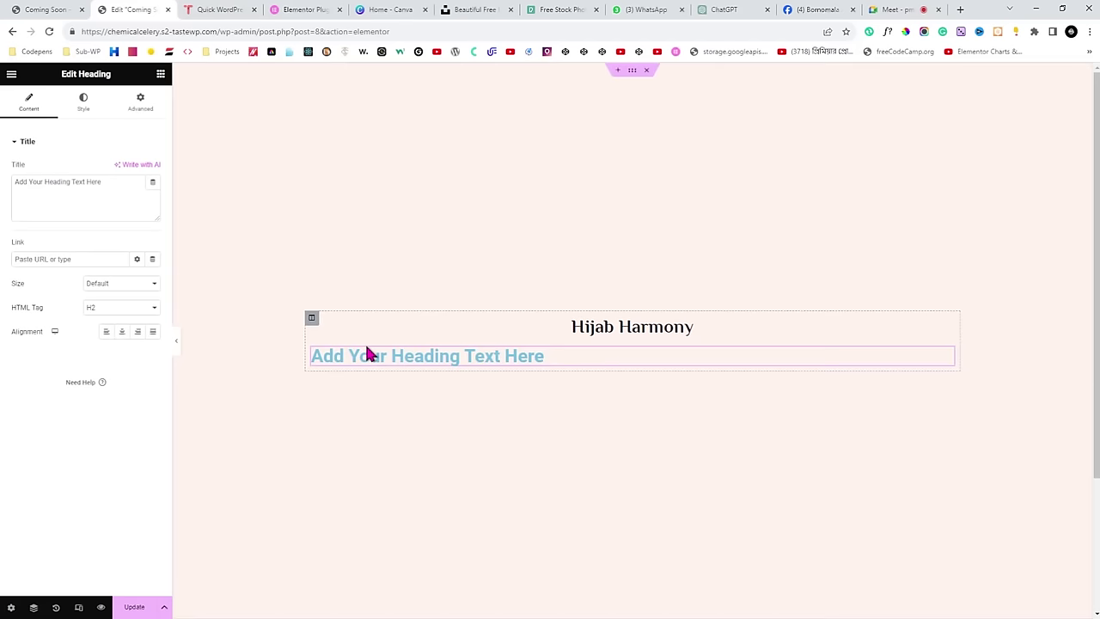
pyautogui.click(122, 332)
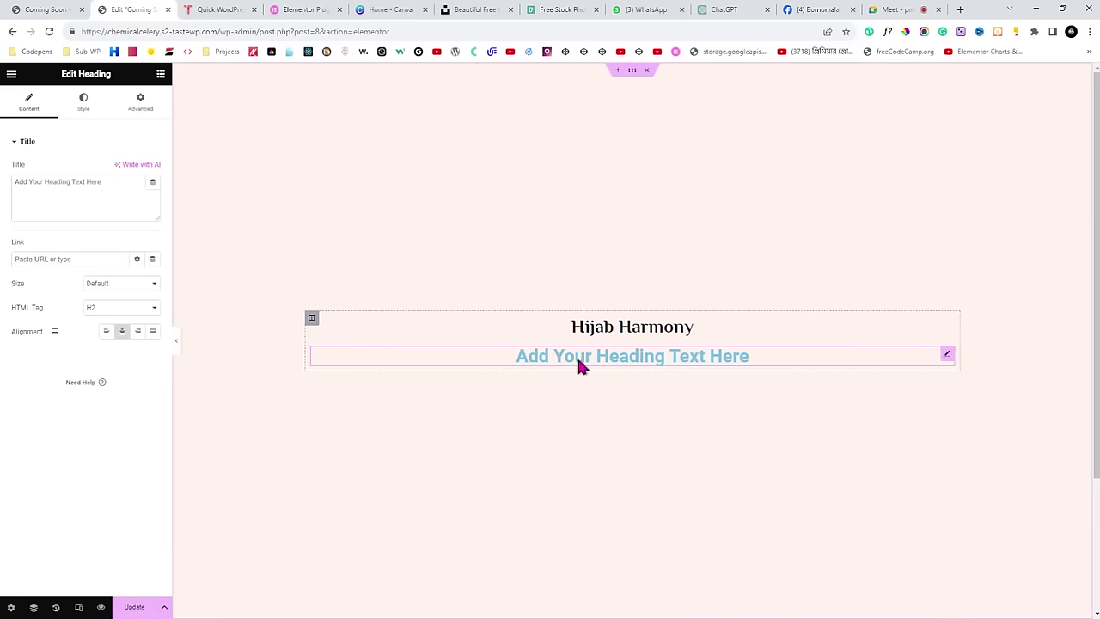
pyautogui.click(890, 9)
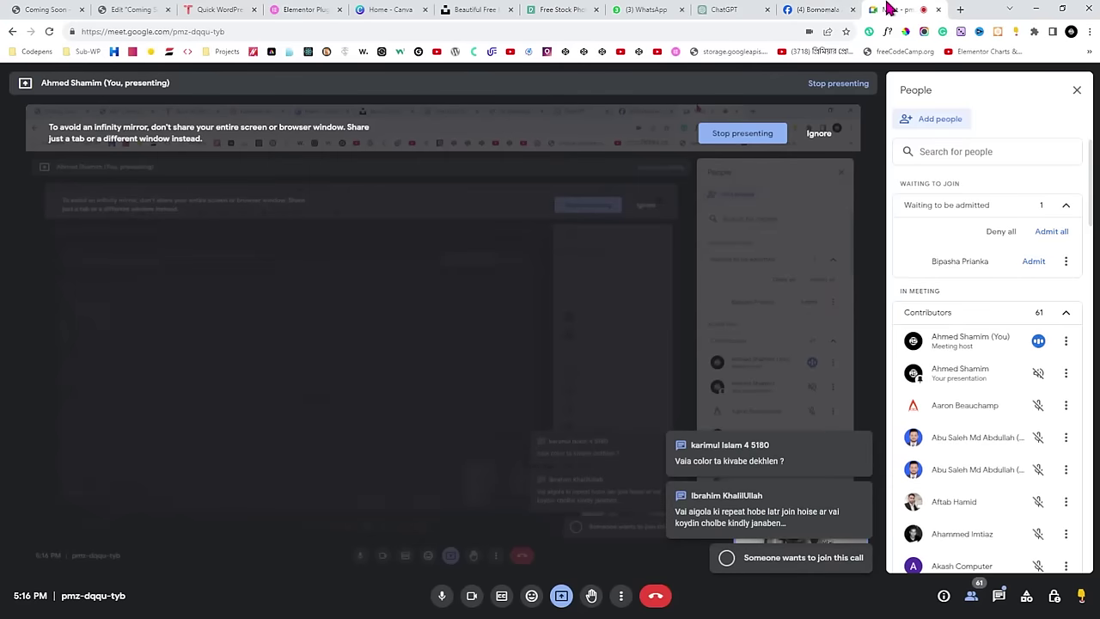
# Check Meet's in-call messages, then go back to the Elementor editor.
pyautogui.click(999, 595)
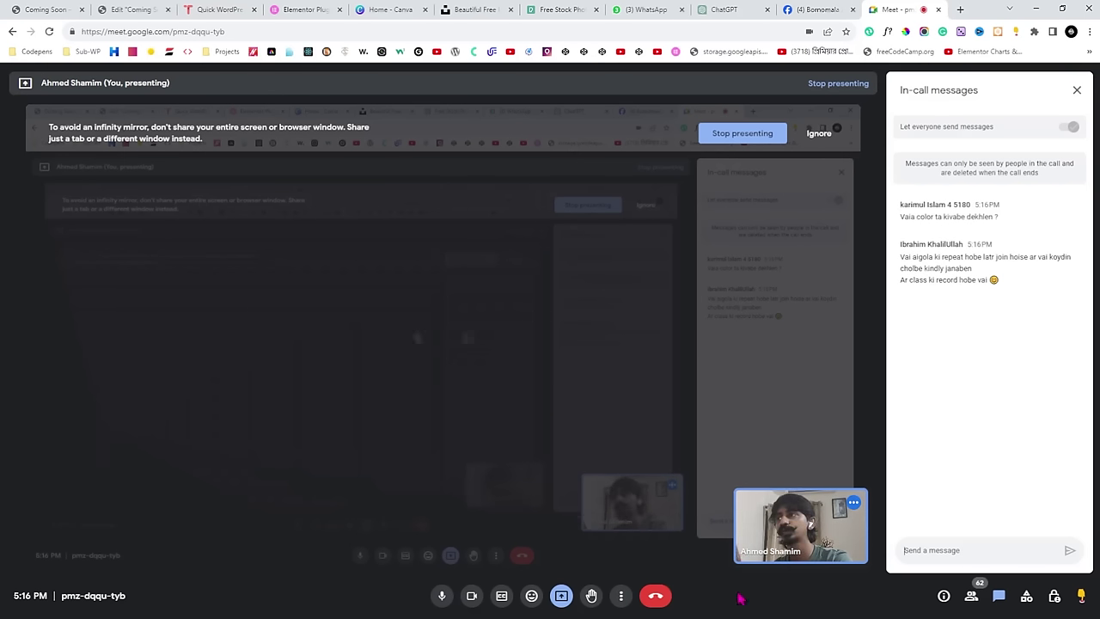
pyautogui.click(127, 9)
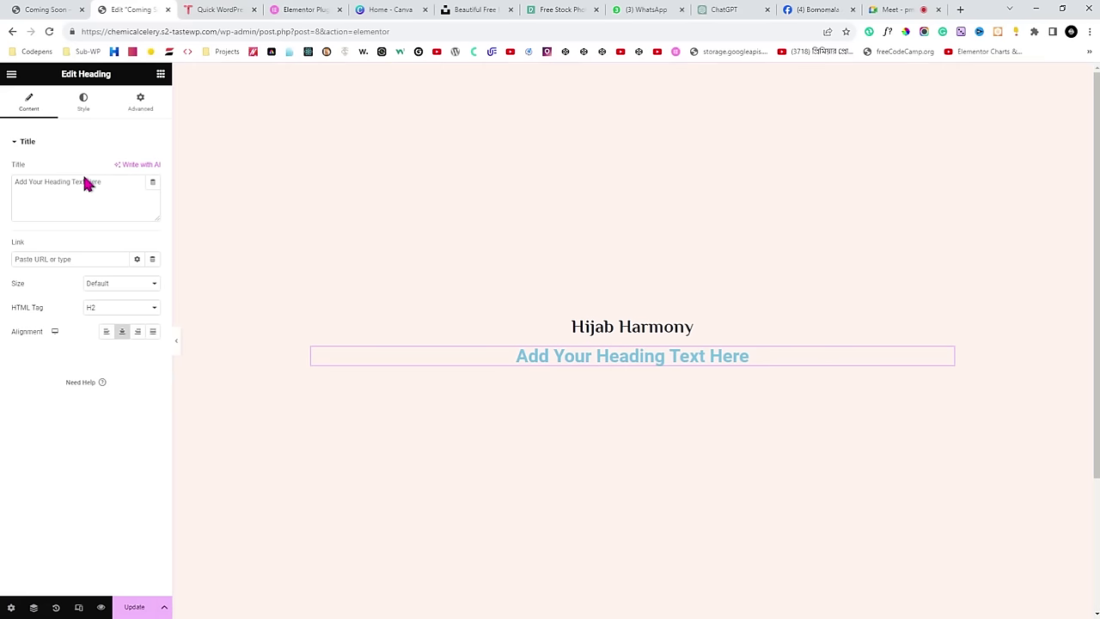
# Replace the new heading's placeholder with 'WE ARE COMING SOON' and open its style settings.
pyautogui.click(123, 186)
pyautogui.hotkey('ctrl', 'a')
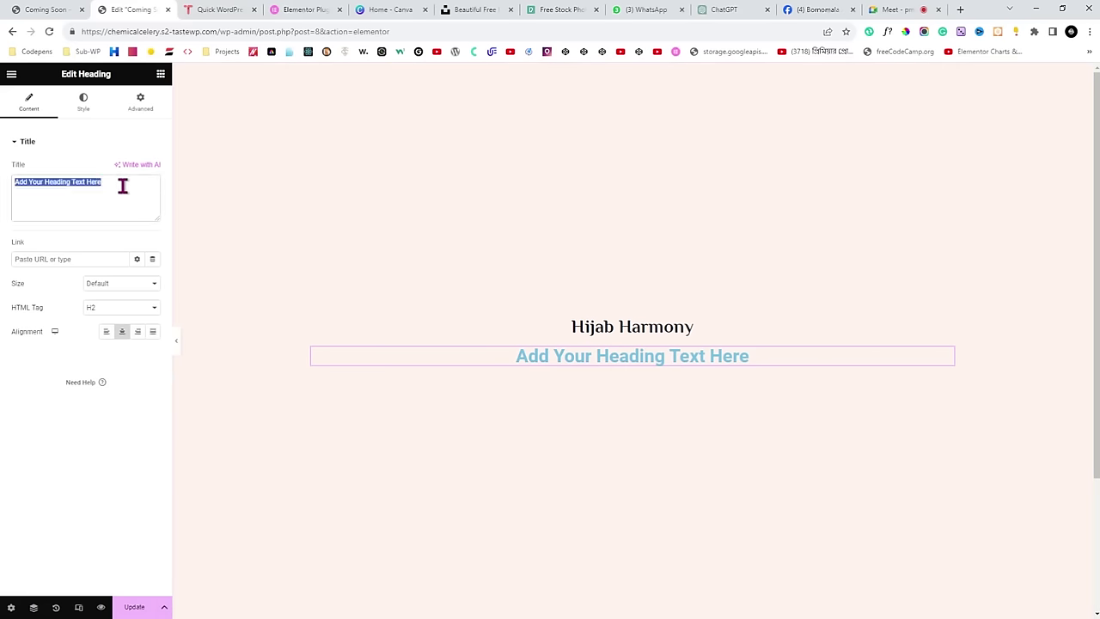
pyautogui.hotkey('ctrl', 'v')
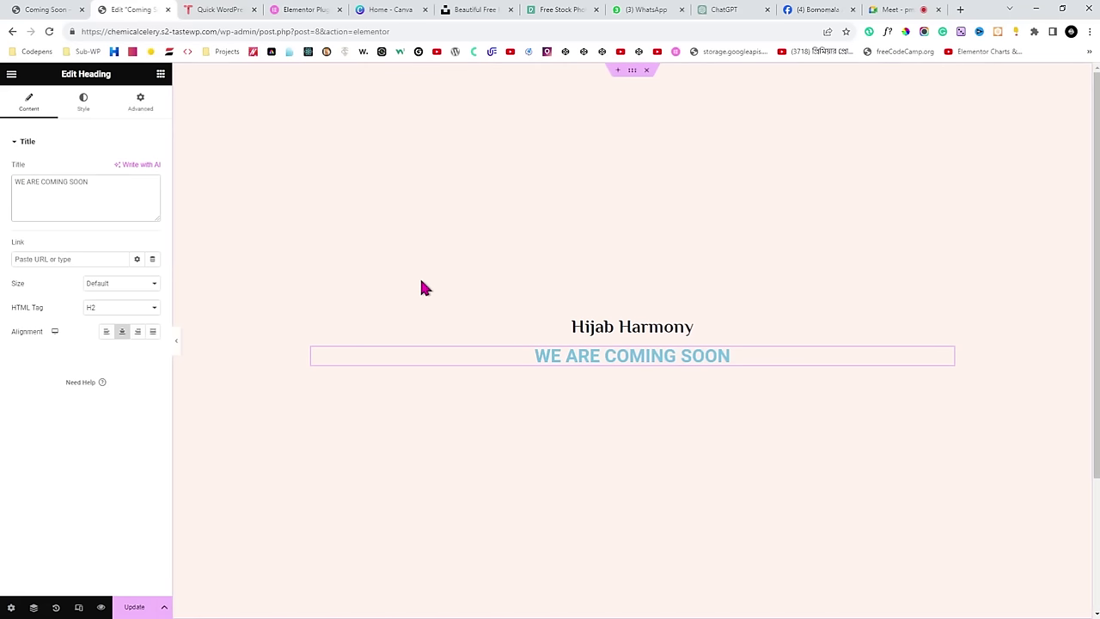
pyautogui.click(84, 112)
pyautogui.click(153, 169)
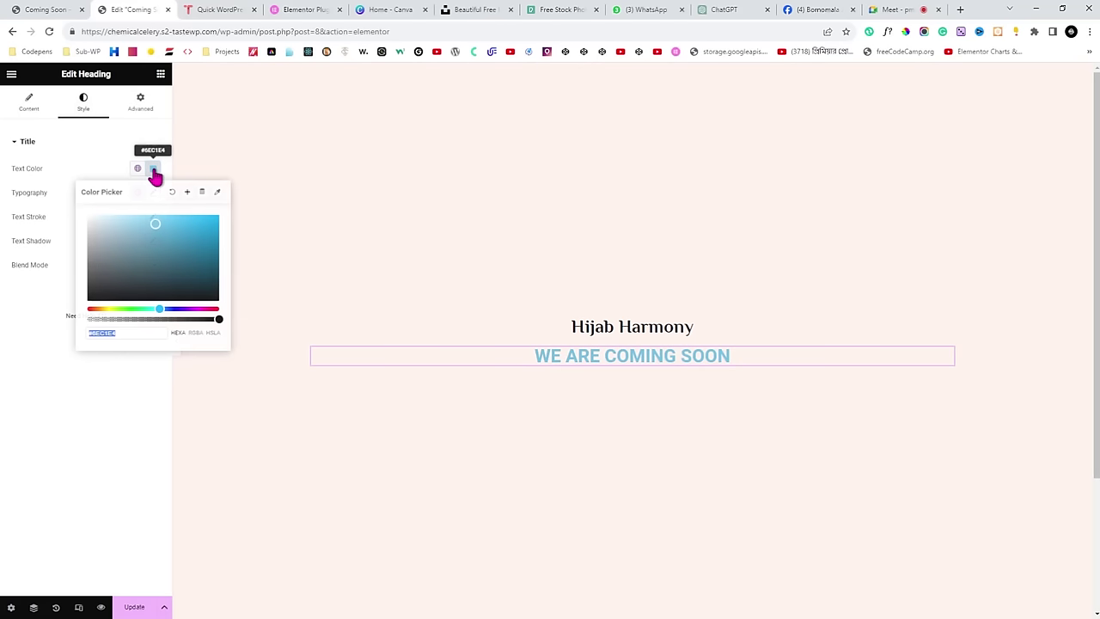
pyautogui.click(102, 168)
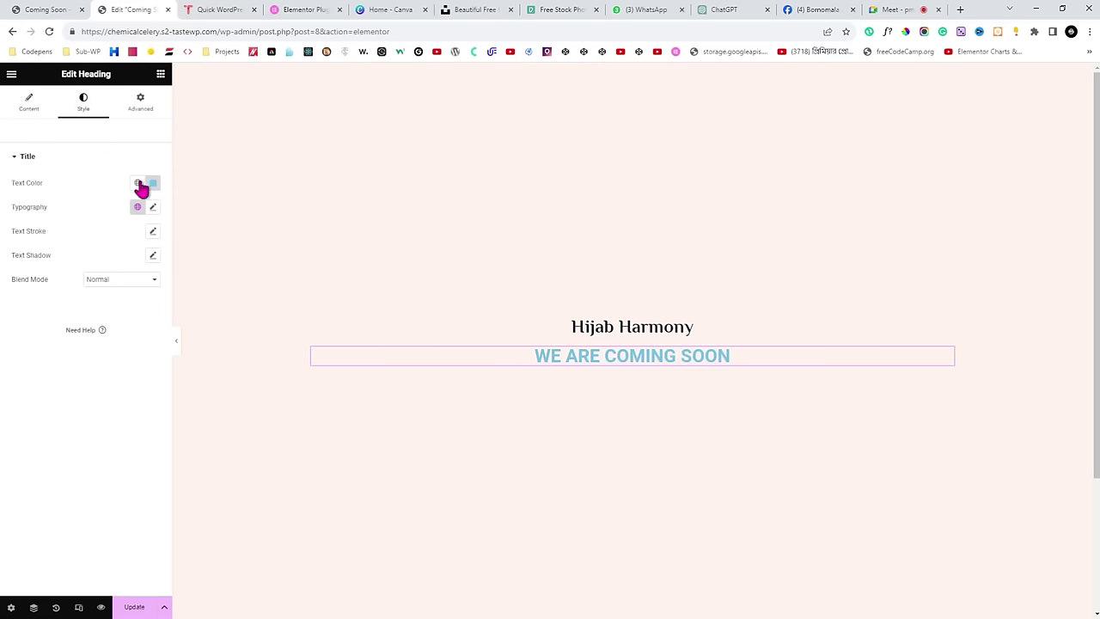
pyautogui.click(36, 162)
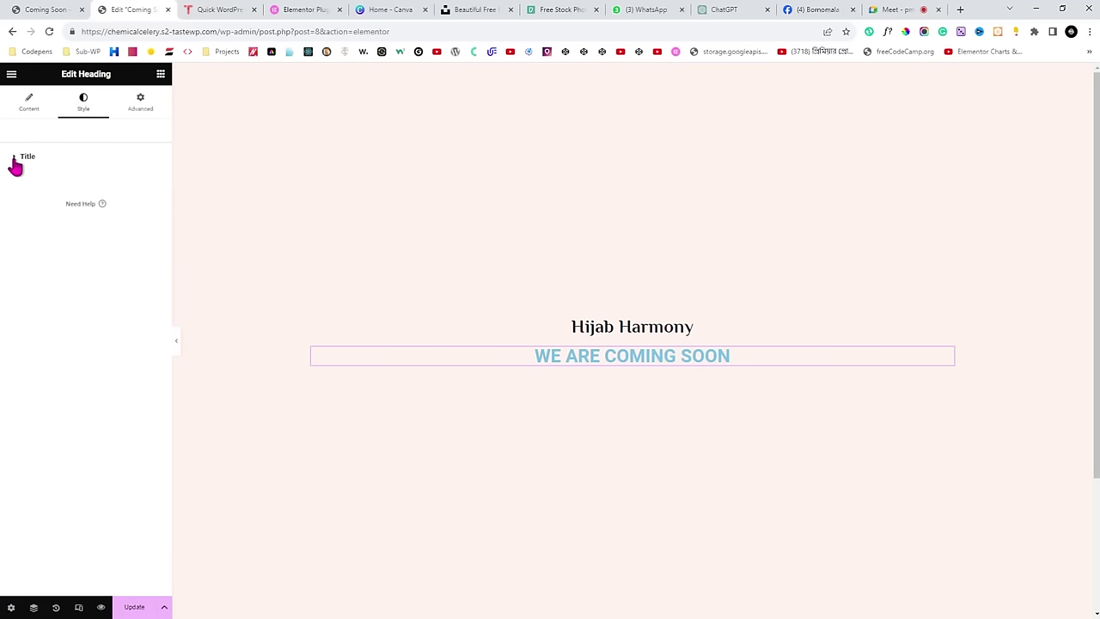
pyautogui.click(15, 163)
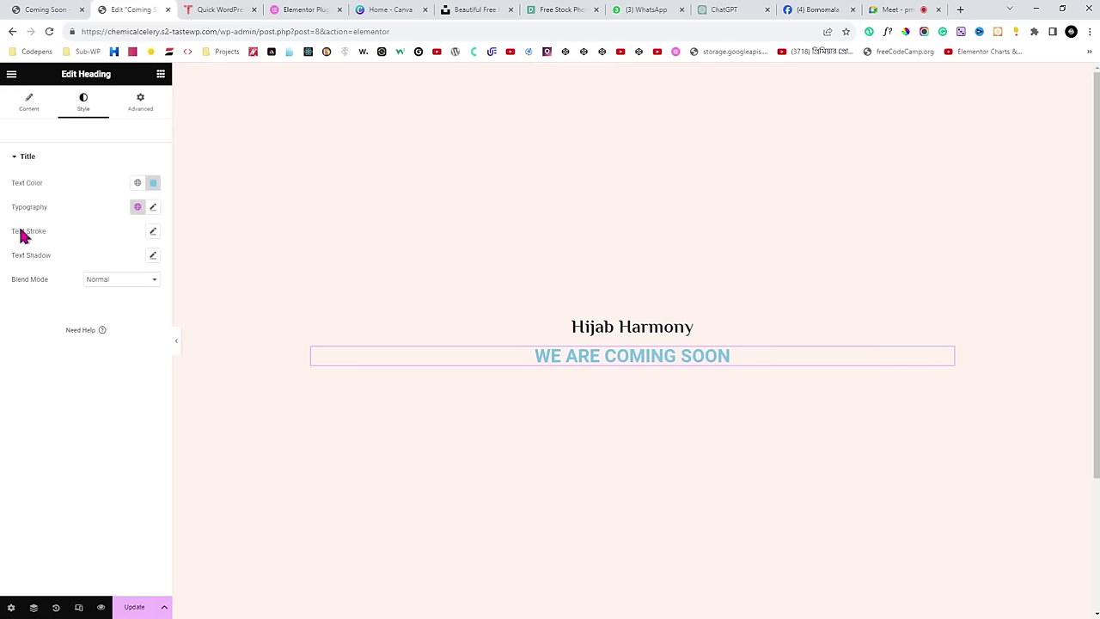
pyautogui.click(19, 159)
pyautogui.click(27, 162)
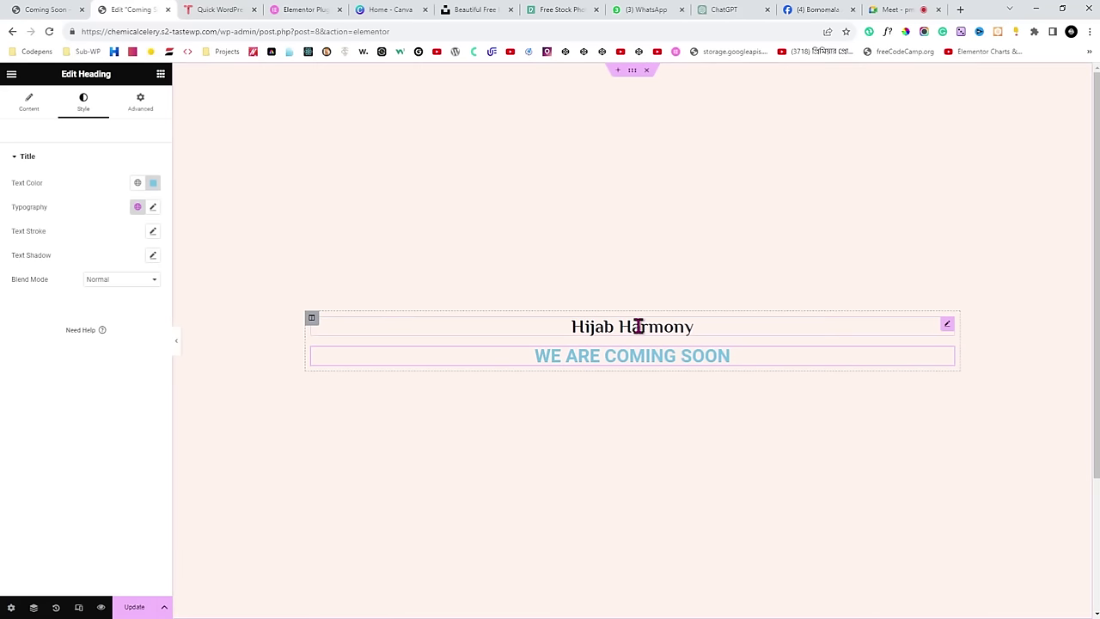
# Copy the big heading's navy 0D1527 from the live Coming Soon page with ColorPick.
pyautogui.click(56, 10)
pyautogui.click(819, 183)
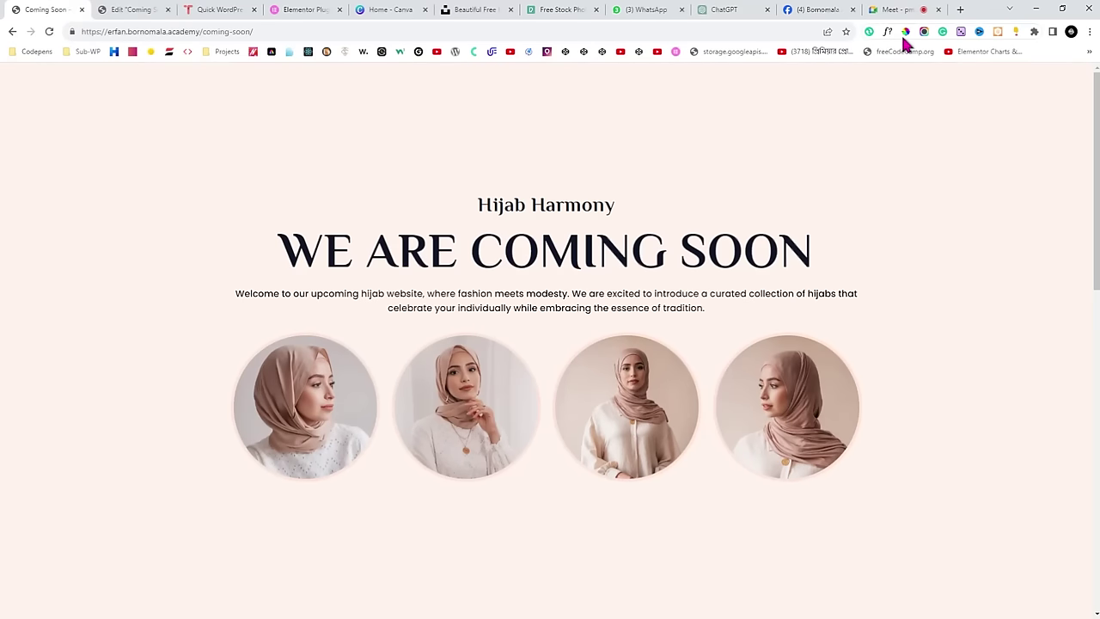
pyautogui.click(906, 30)
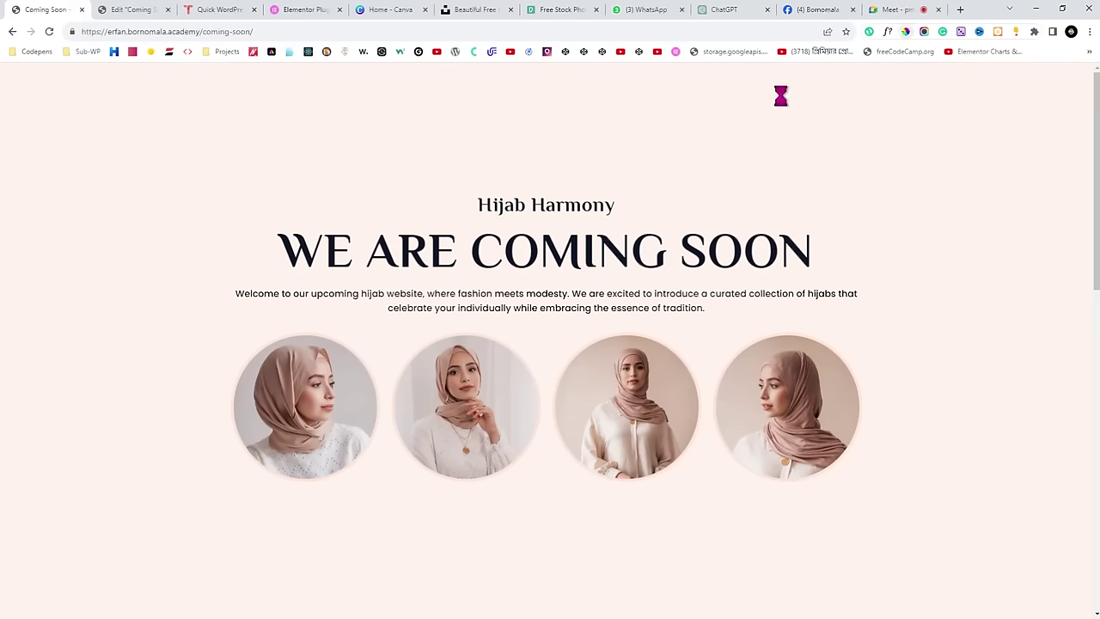
pyautogui.click(636, 242)
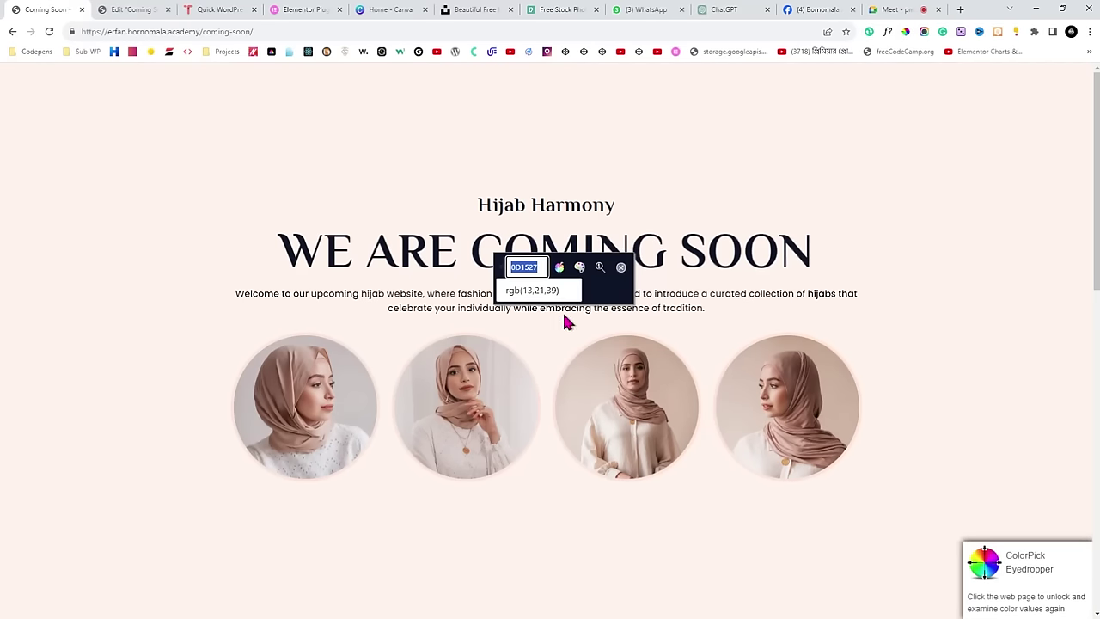
pyautogui.click(532, 291)
pyautogui.click(622, 267)
pyautogui.click(110, 9)
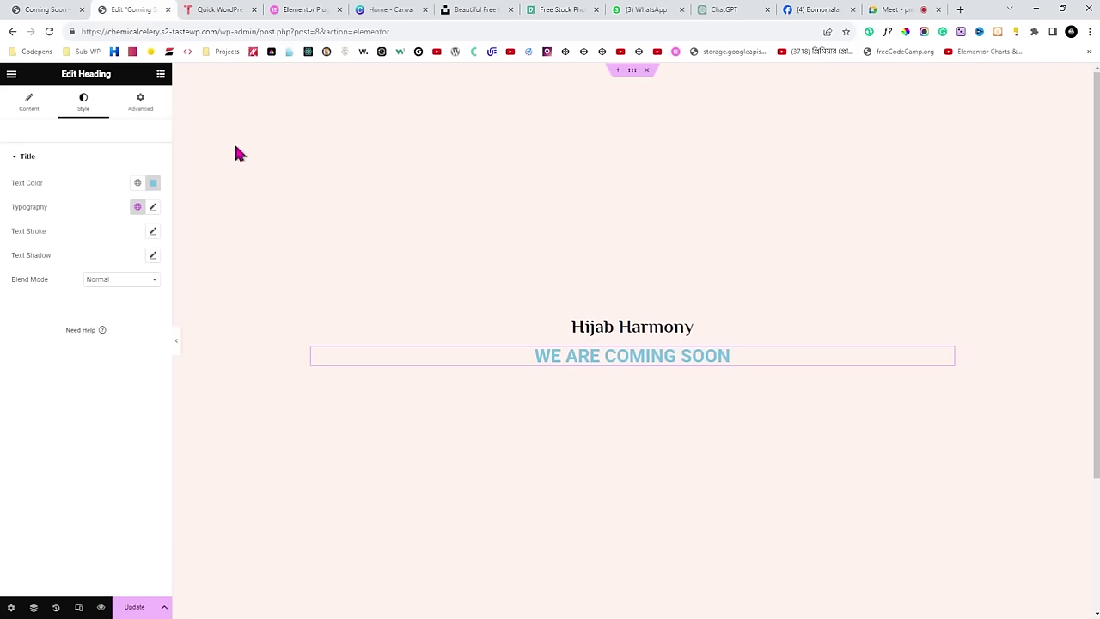
# Apply 0D1527 to the heading text and save it as a new global colour.
pyautogui.click(149, 186)
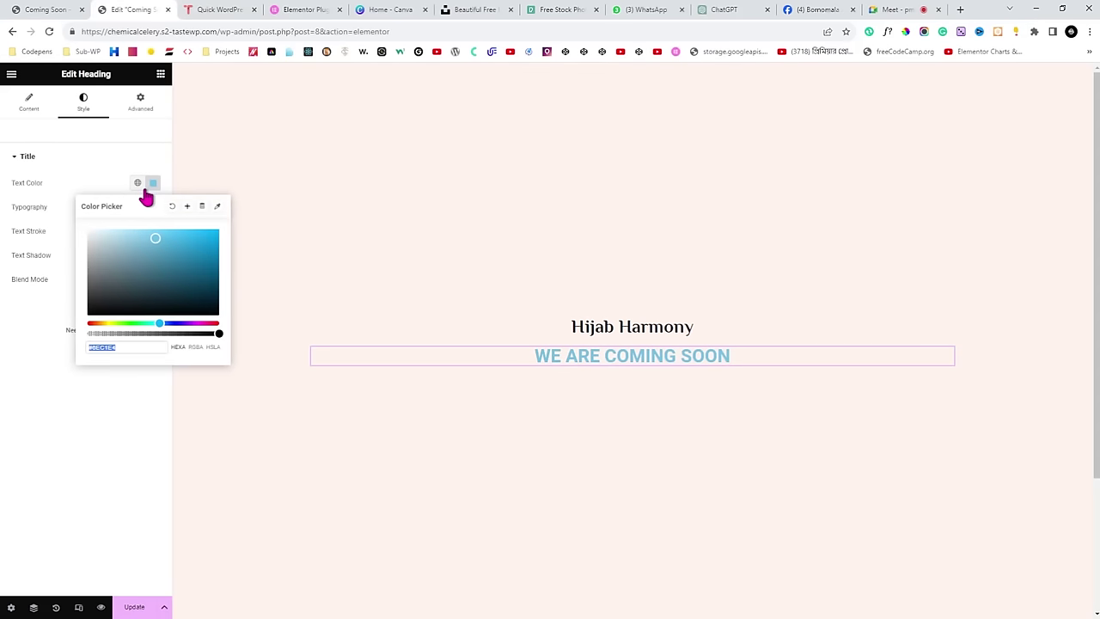
pyautogui.write('0D1527')
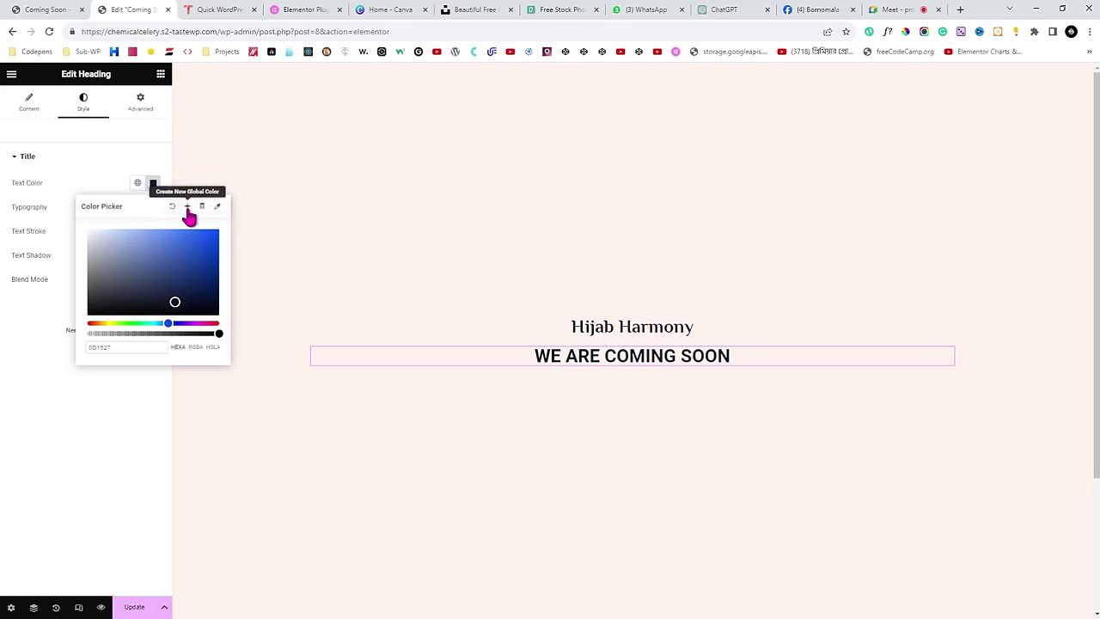
pyautogui.click(188, 209)
pyautogui.click(638, 382)
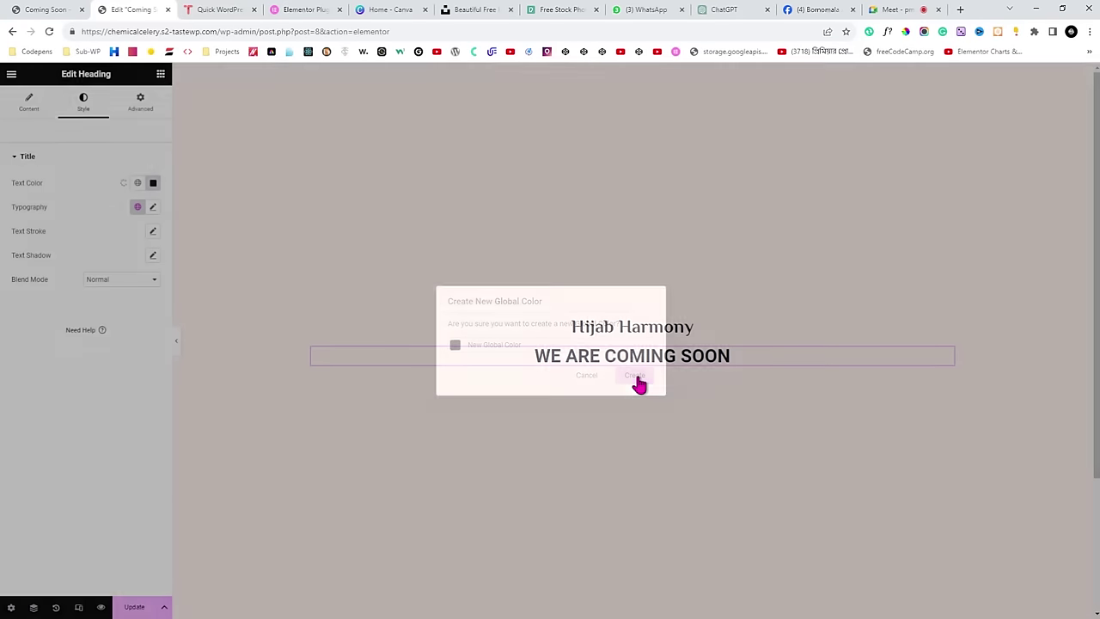
pyautogui.moveTo(12, 215); pyautogui.dragTo(52, 217)
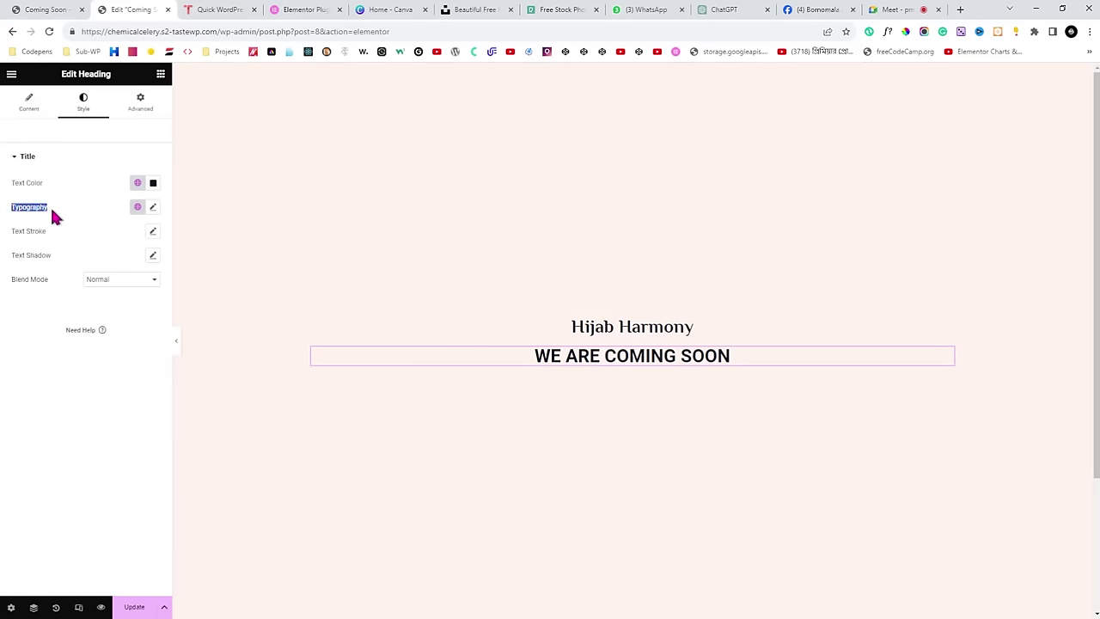
pyautogui.click(153, 208)
pyautogui.click(112, 268)
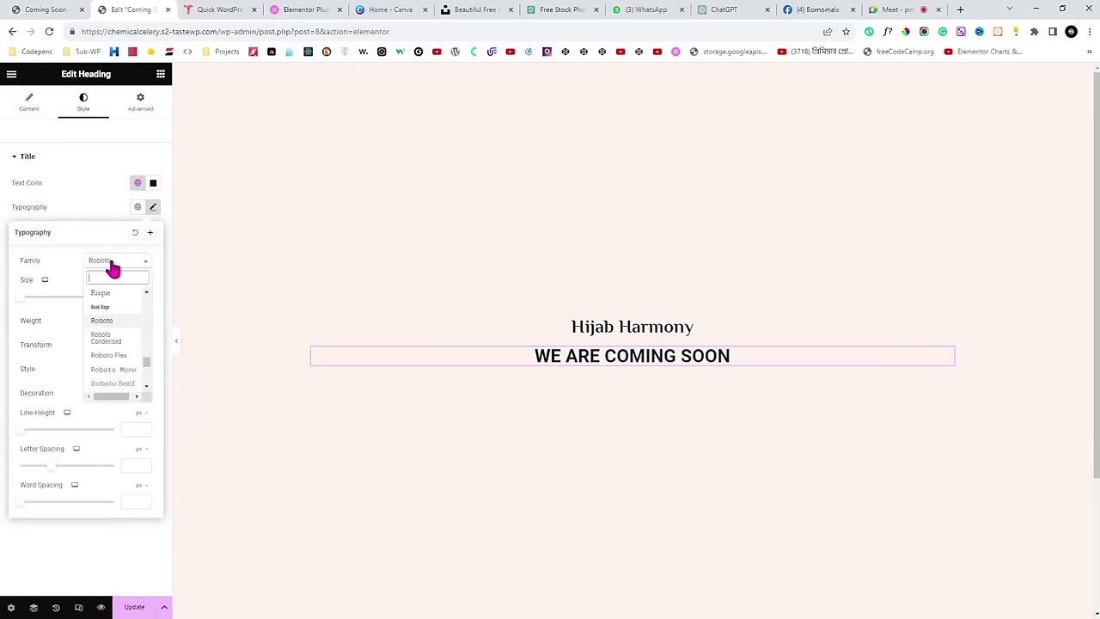
# Set the WE ARE COMING SOON heading font to Philosopher and preview it against the live page.
pyautogui.write('phil')
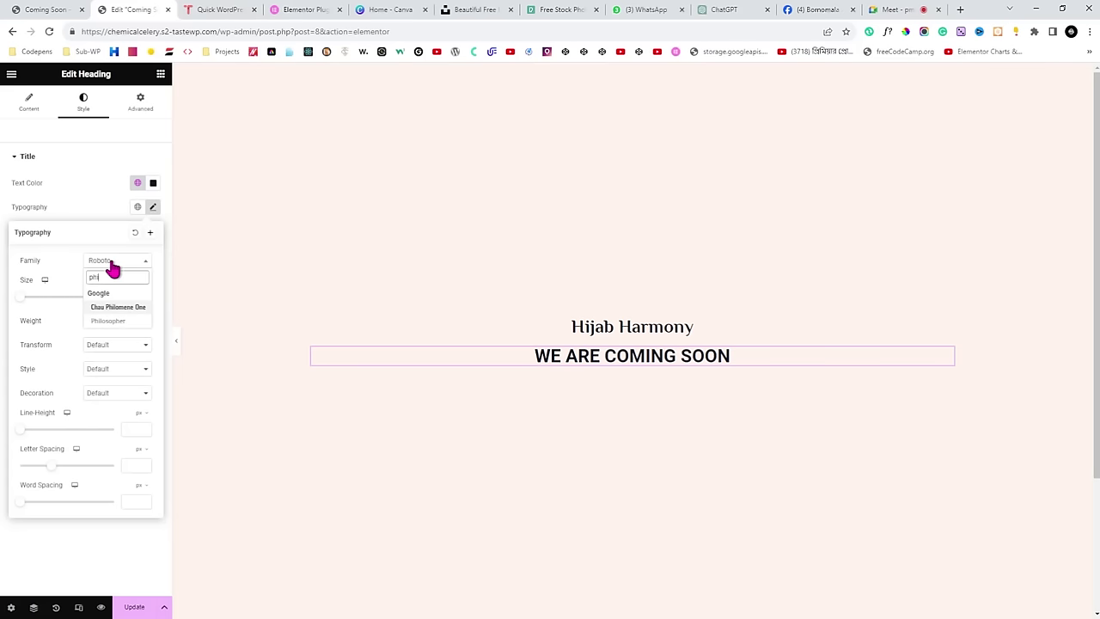
pyautogui.click(121, 321)
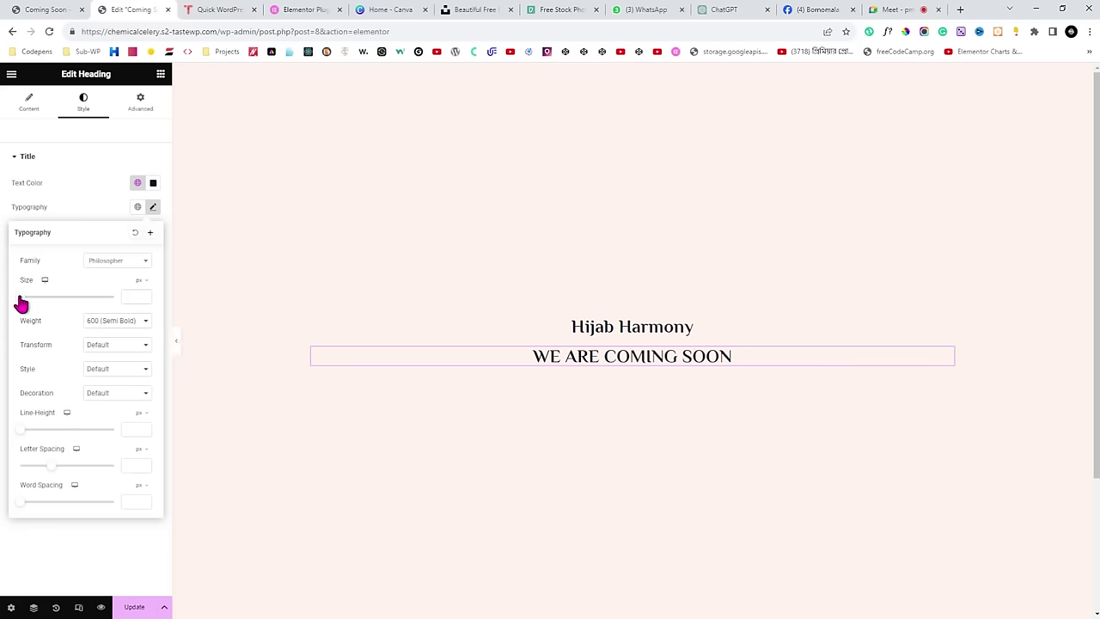
pyautogui.click(177, 346)
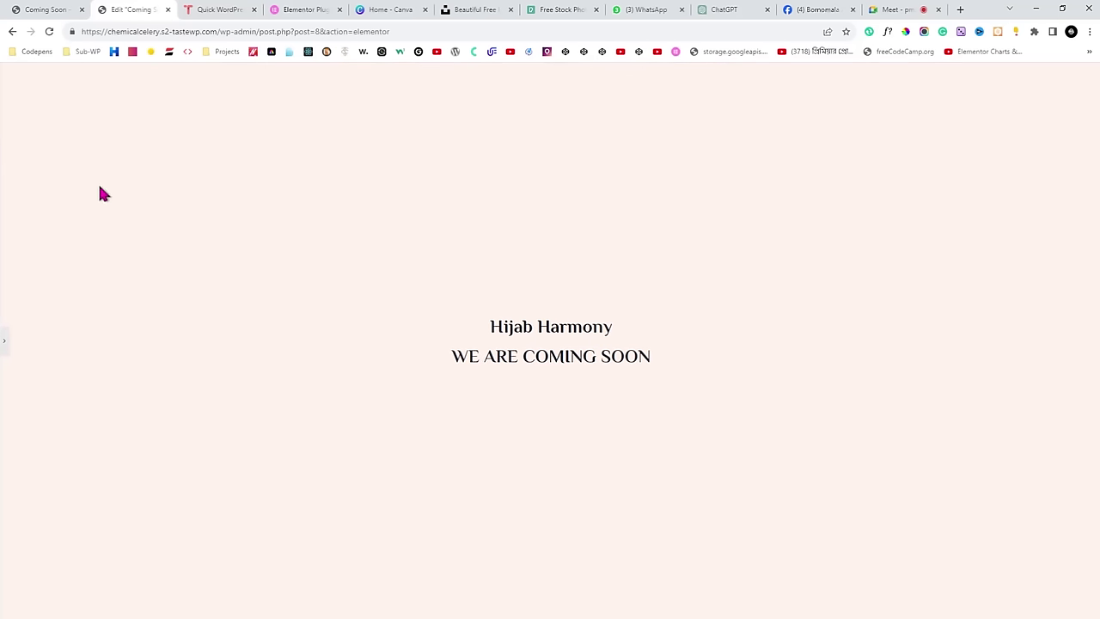
pyautogui.click(56, 8)
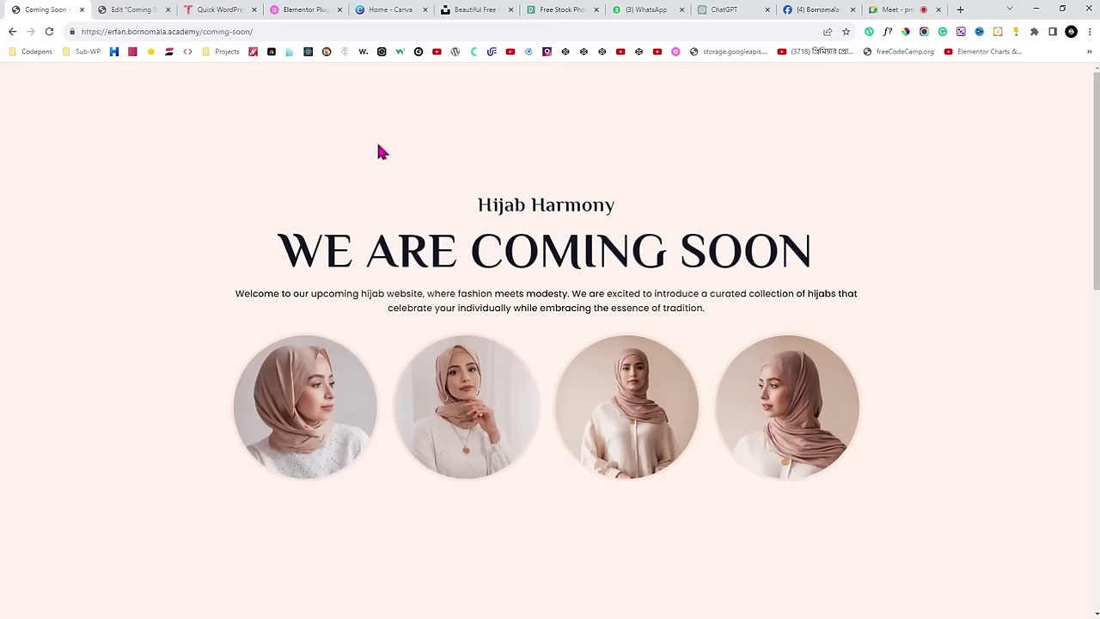
pyautogui.click(148, 9)
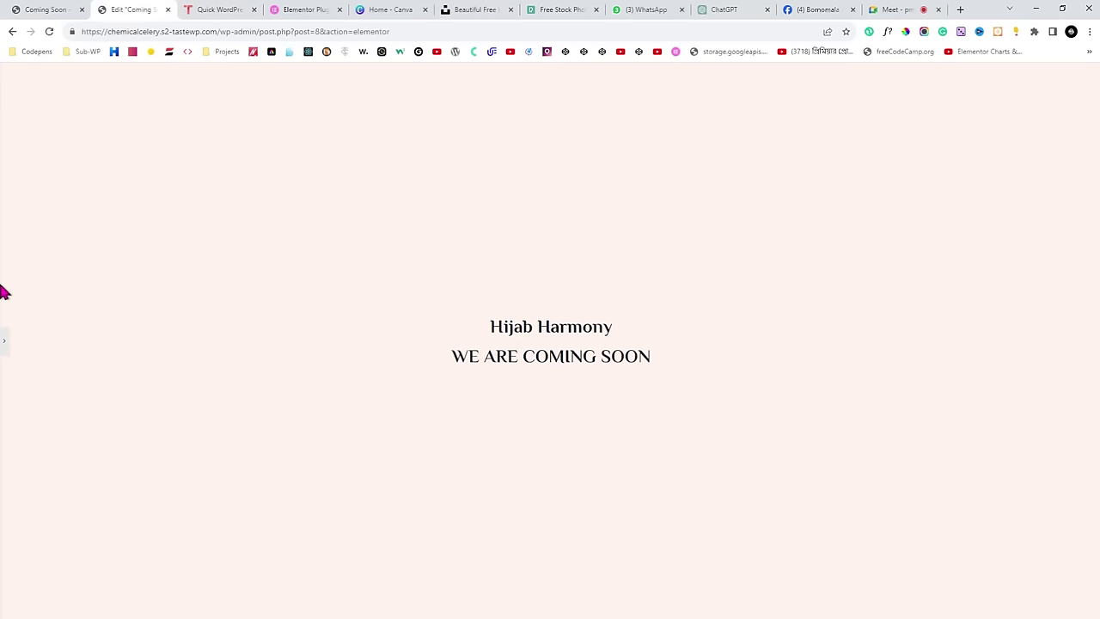
pyautogui.click(4, 345)
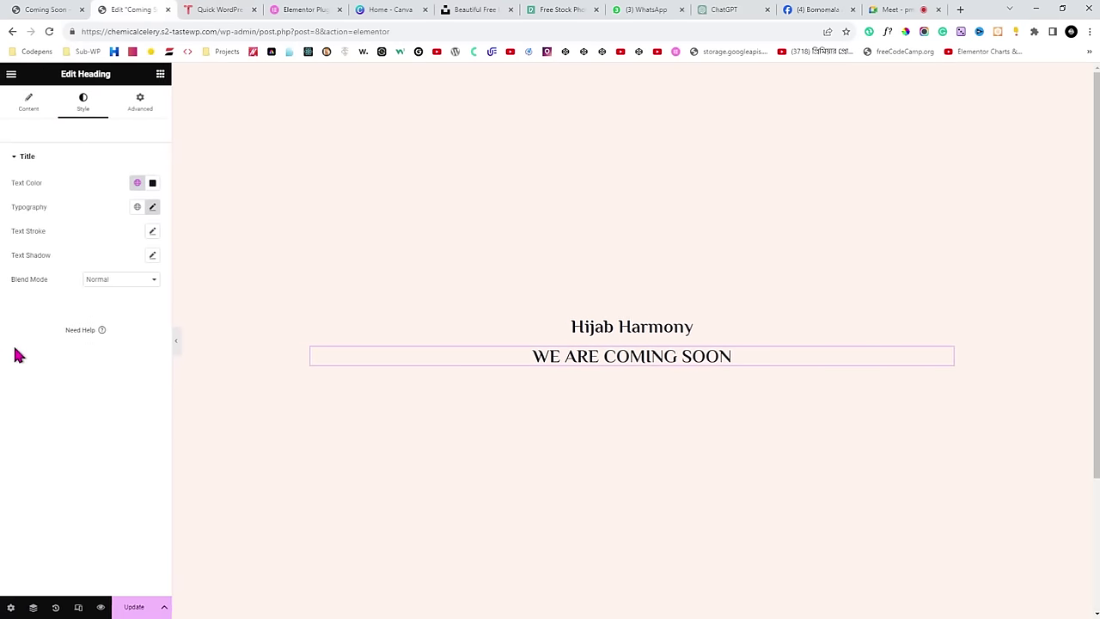
# Enlarge the heading to about 60 px, compare with the live page, then return to Meet.
pyautogui.click(152, 208)
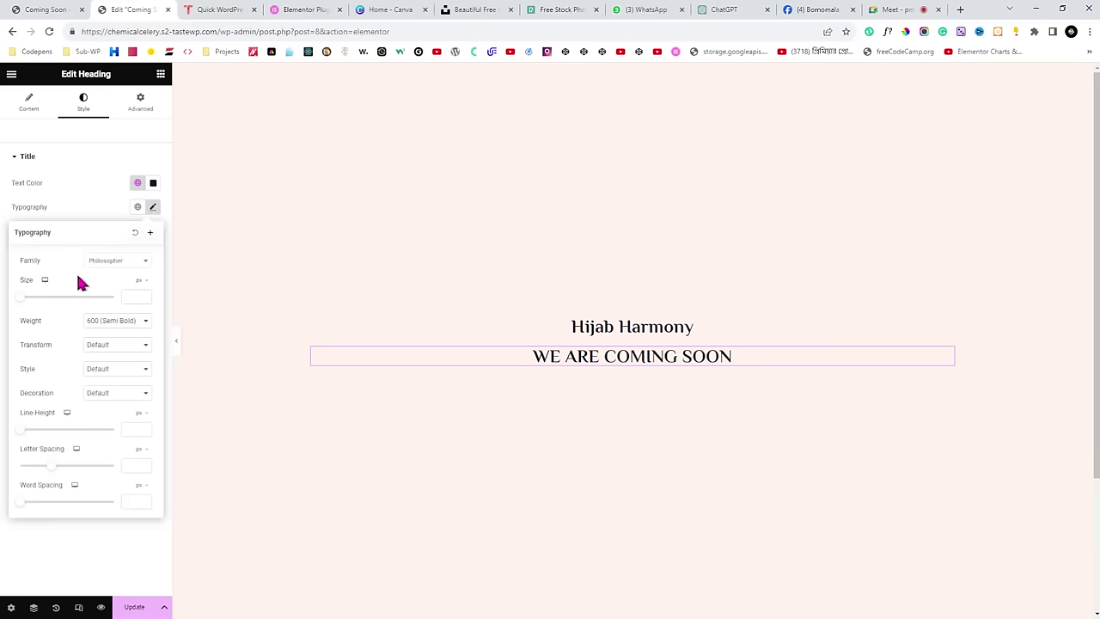
pyautogui.doubleClick(26, 284)
pyautogui.moveTo(22, 301); pyautogui.dragTo(47, 306)
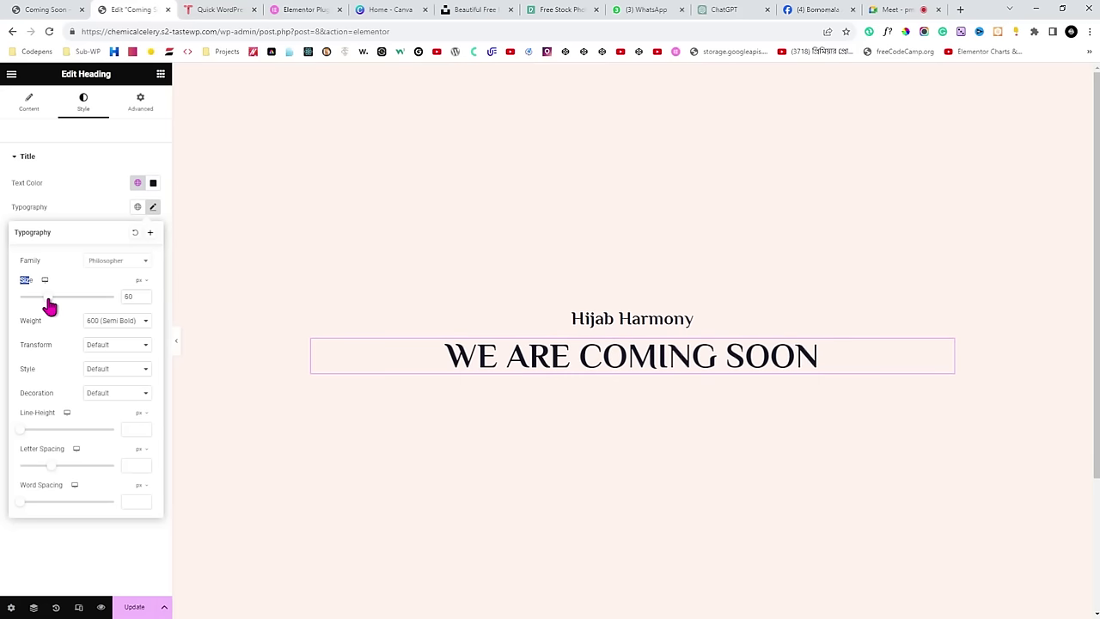
pyautogui.click(176, 344)
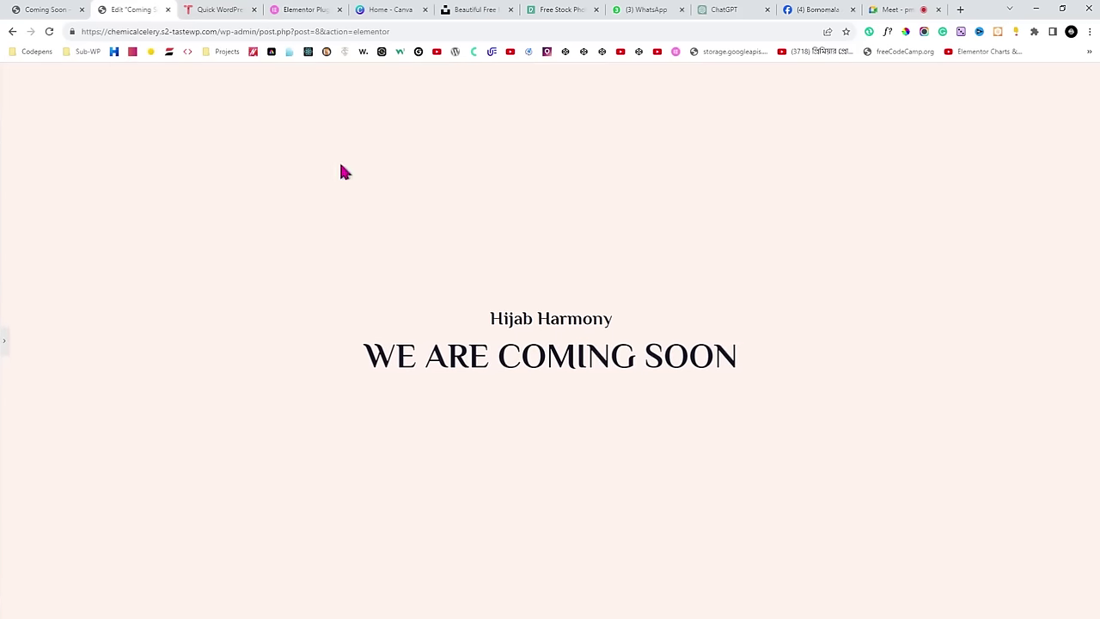
pyautogui.click(43, 10)
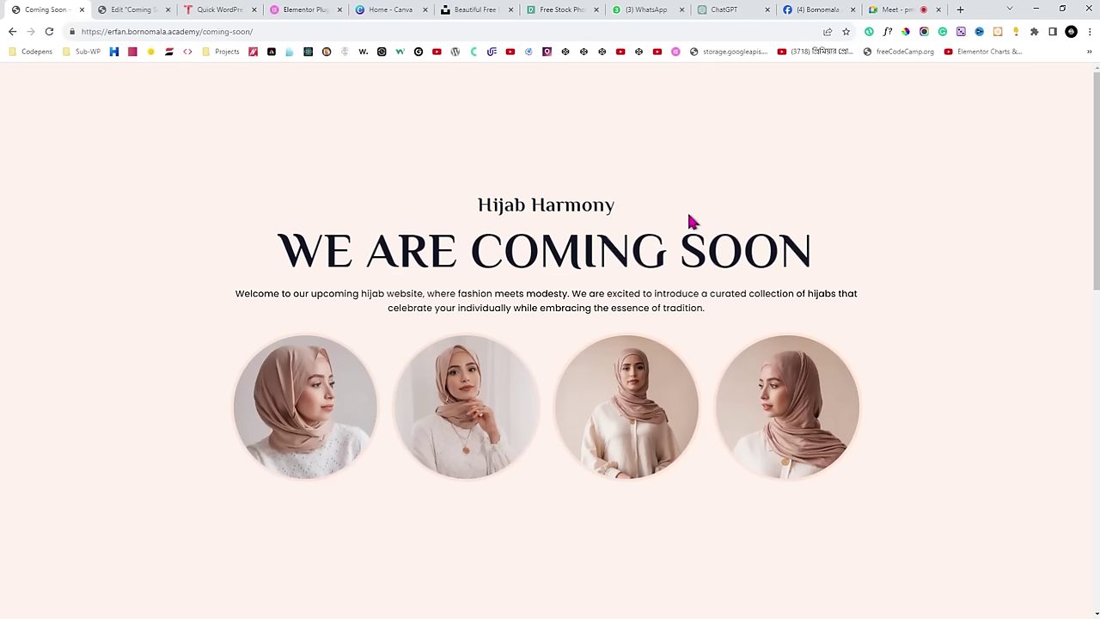
pyautogui.click(896, 10)
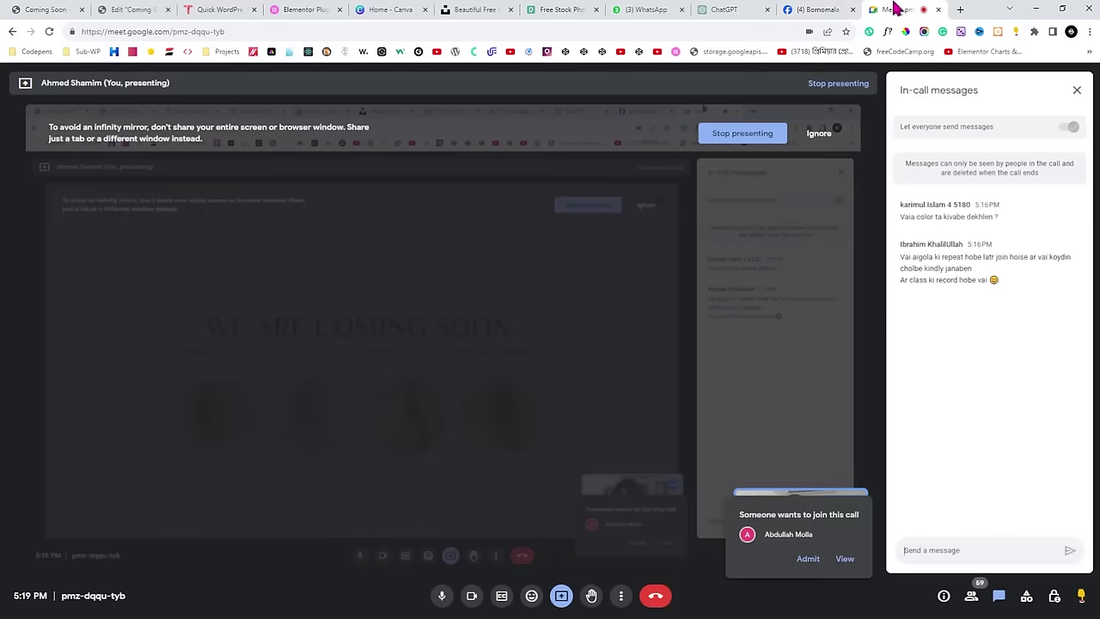
# Look over the Meet participant list, then open the live Coming Soon page.
pyautogui.click(972, 596)
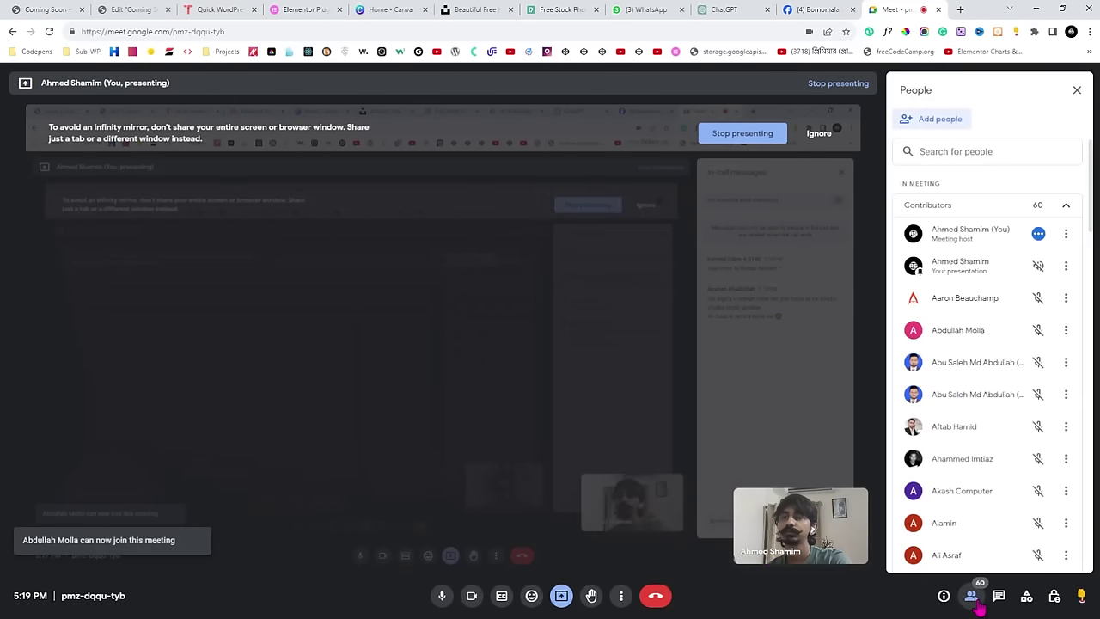
pyautogui.click(51, 10)
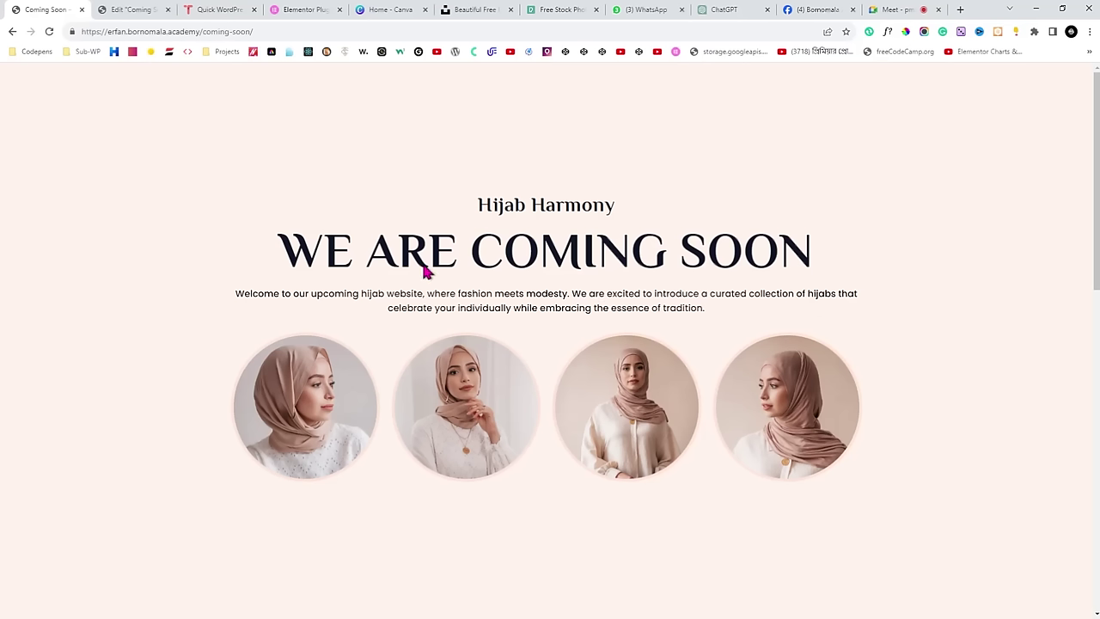
# Enlarge the WE ARE COMING SOON heading to about 100 px and preview it.
pyautogui.hotkey('ctrl', 'Tab')
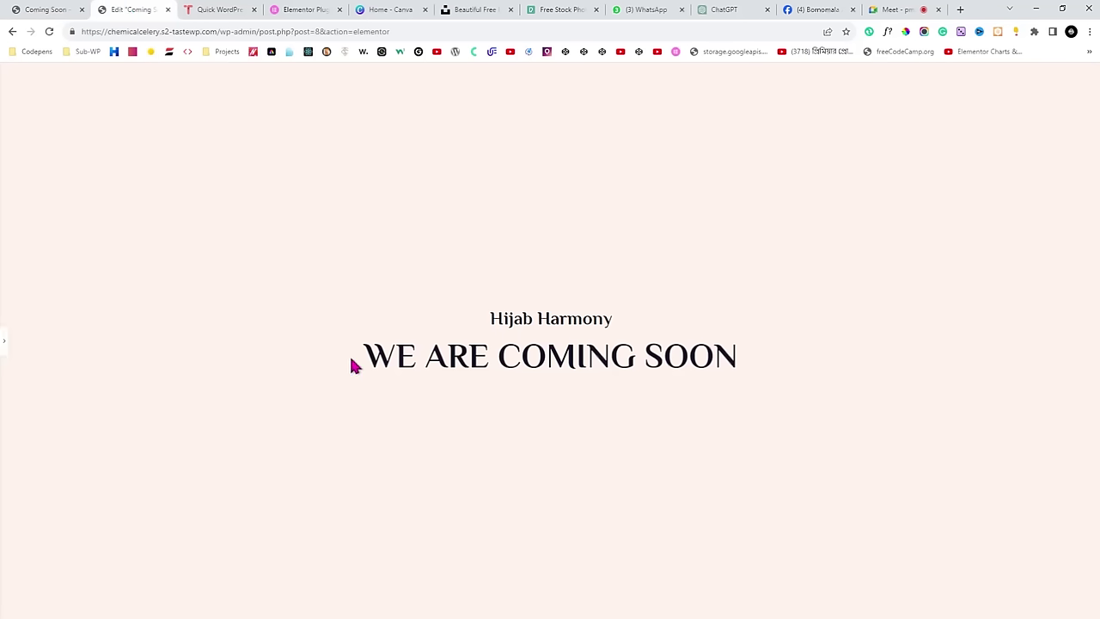
pyautogui.moveTo(351, 363); pyautogui.dragTo(751, 365)
pyautogui.click(771, 367)
pyautogui.click(5, 342)
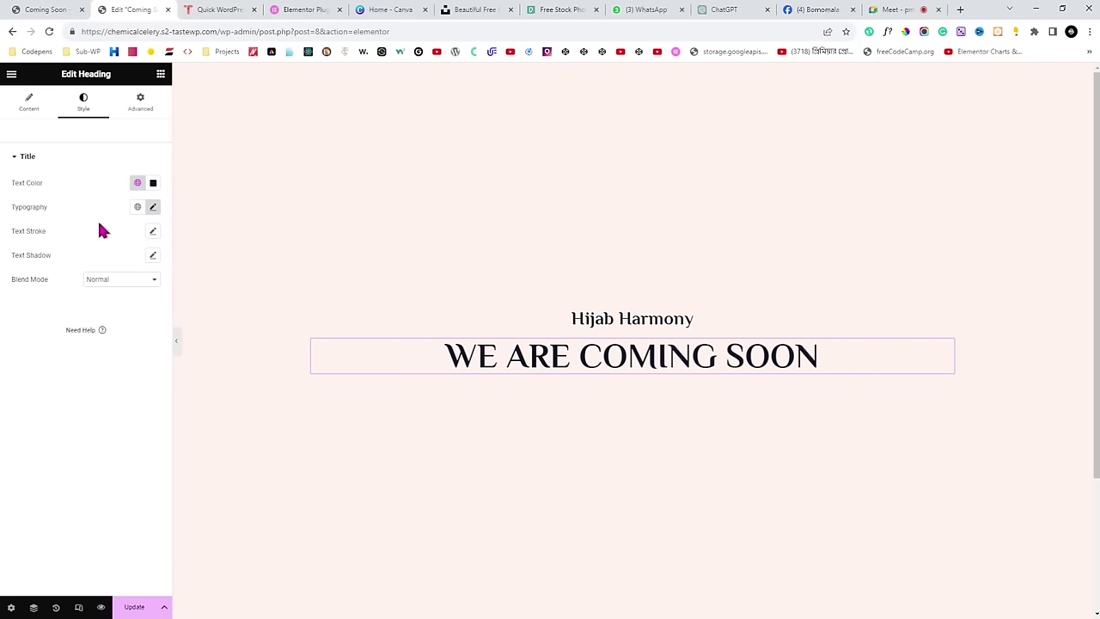
pyautogui.click(153, 207)
pyautogui.moveTo(46, 304); pyautogui.dragTo(67, 304)
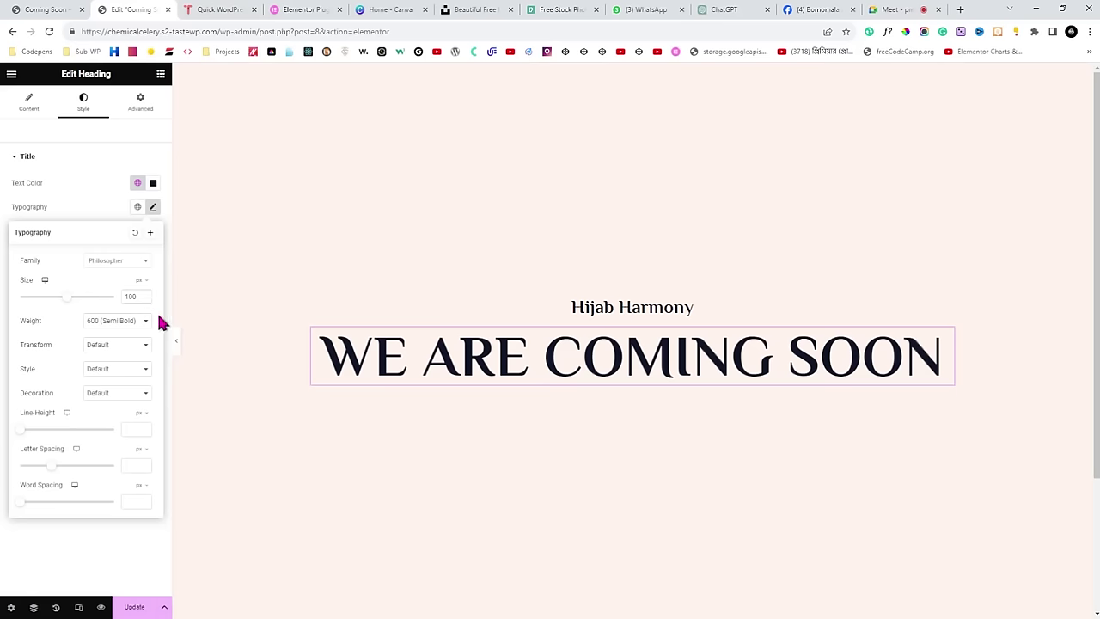
pyautogui.click(176, 342)
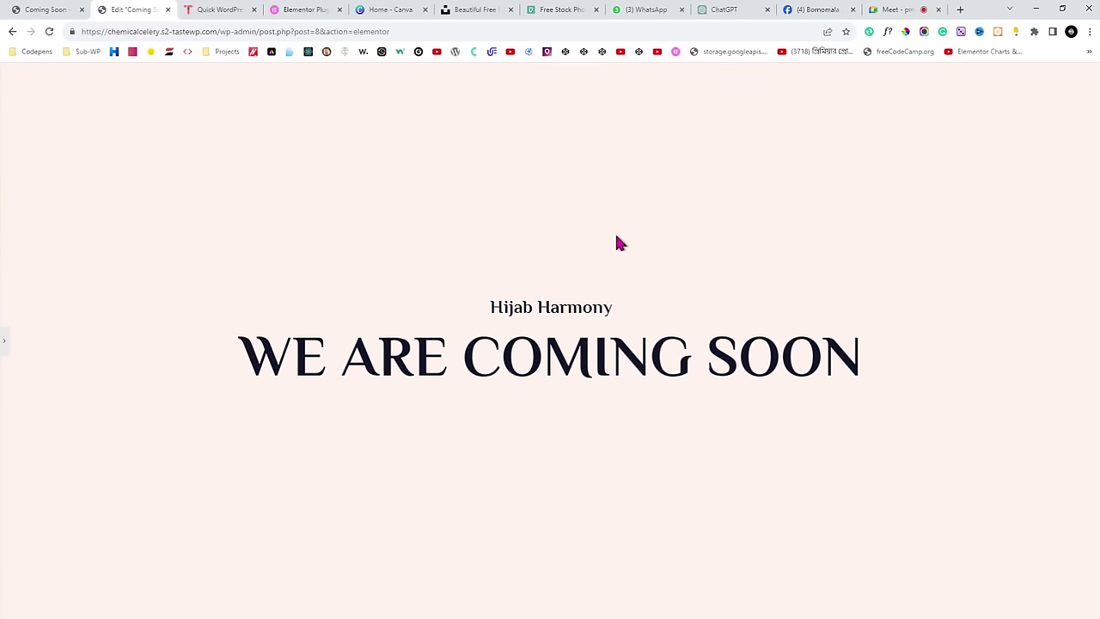
# Select the intro paragraph on the live Coming Soon page for reference.
pyautogui.click(45, 10)
pyautogui.scroll(-1, 412, 228)
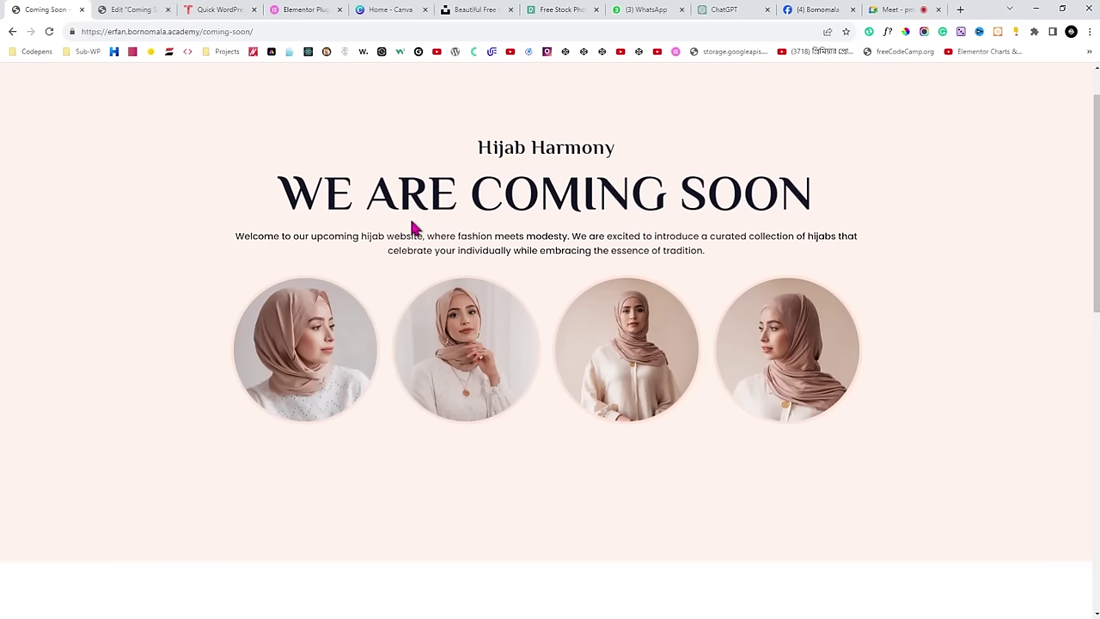
pyautogui.scroll(1, 413, 228)
pyautogui.moveTo(234, 293); pyautogui.dragTo(634, 322)
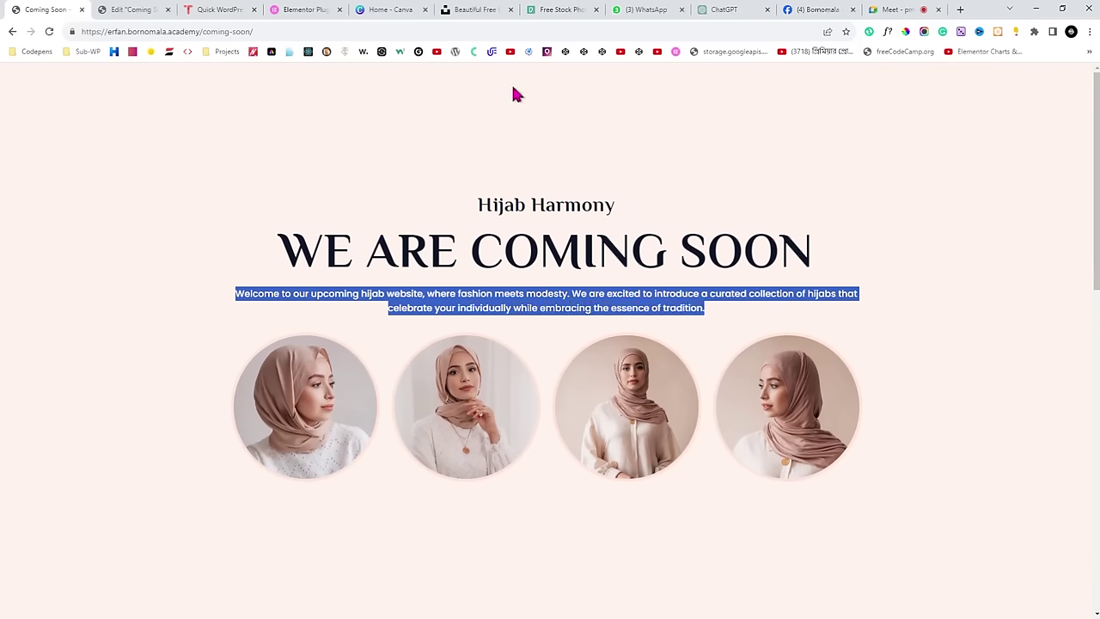
# Back in the editor, hide and restore the side panel, then switch to the Meet call.
pyautogui.click(138, 9)
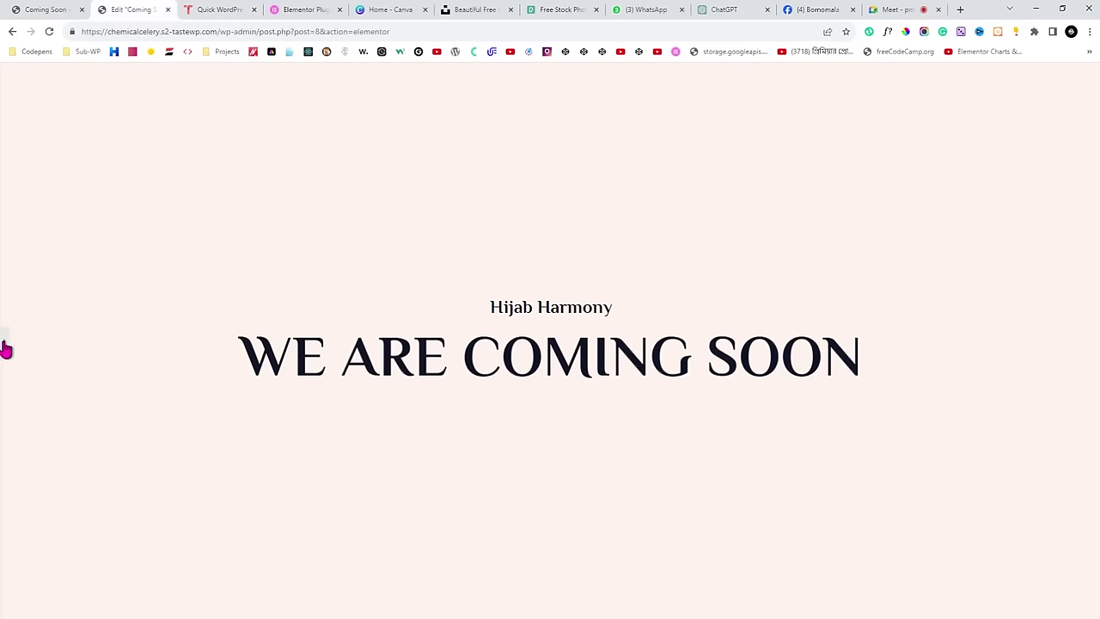
pyautogui.click(4, 348)
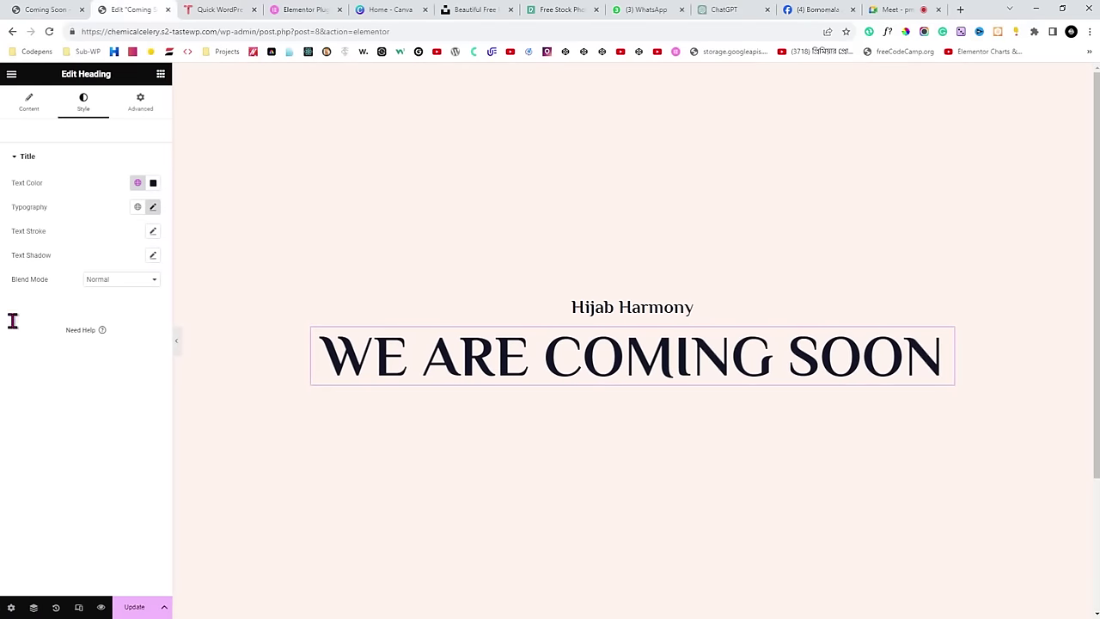
pyautogui.click(175, 336)
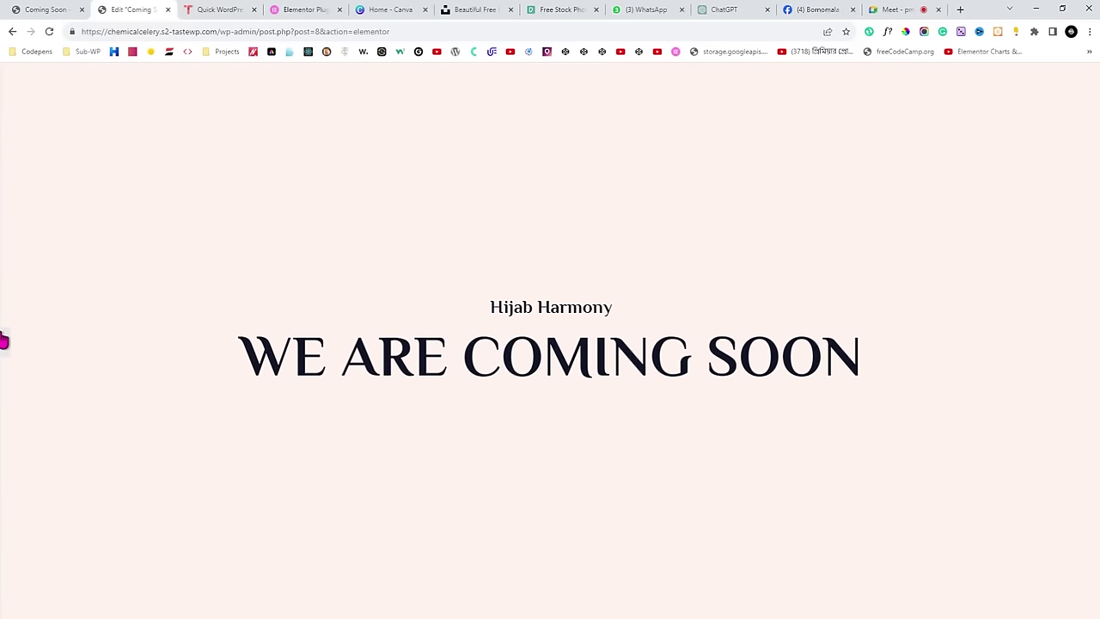
pyautogui.click(3, 337)
pyautogui.scroll(-1, 679, 297)
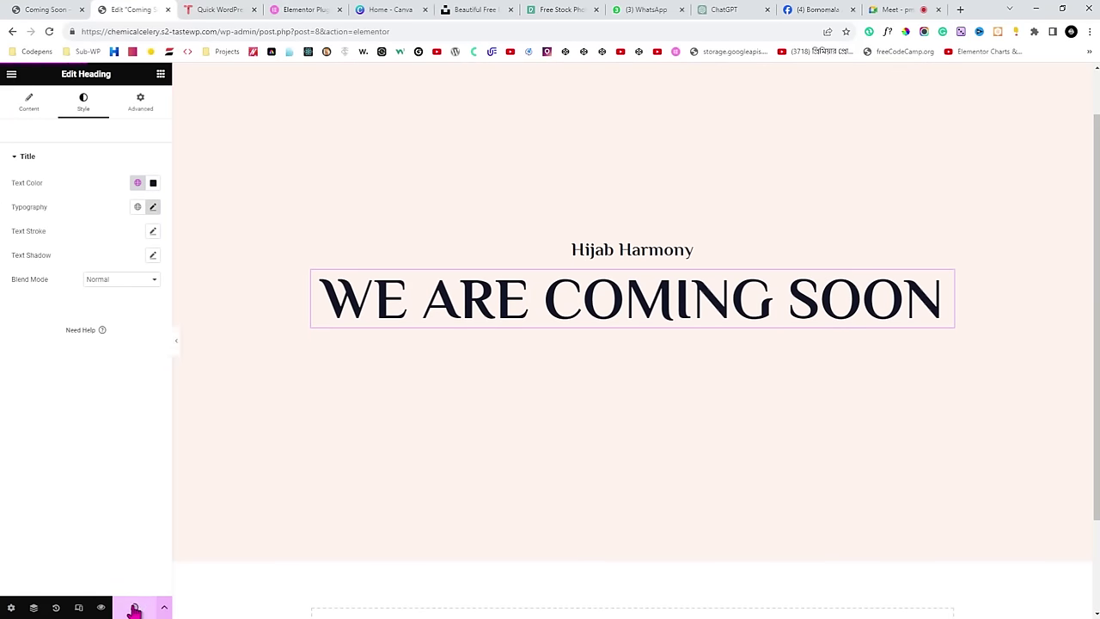
pyautogui.click(928, 9)
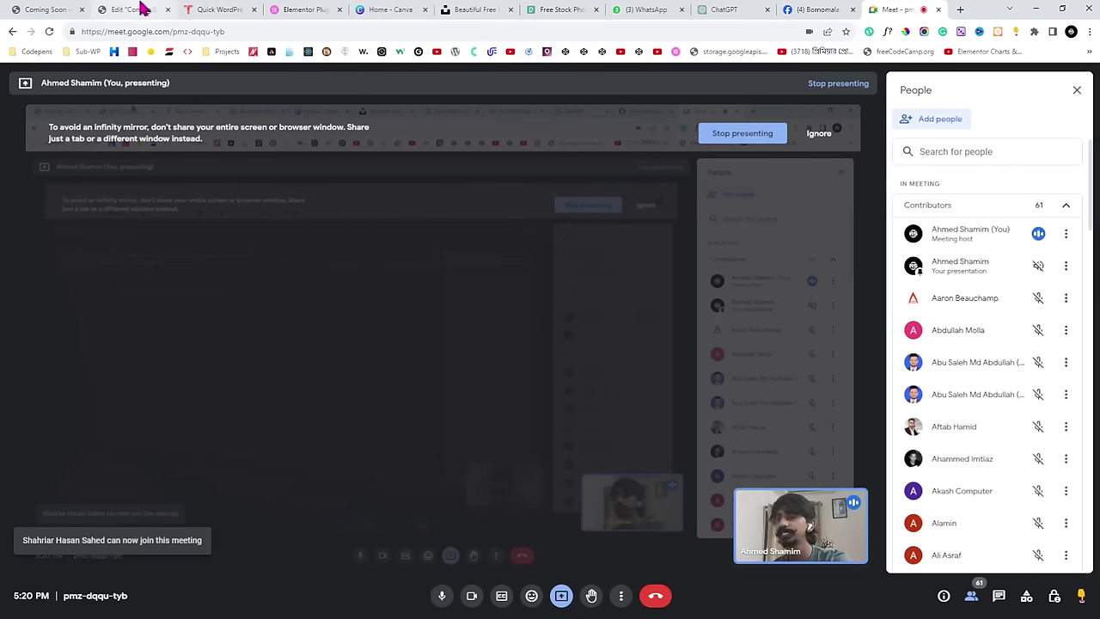
# Return to the Elementor editor showing WE ARE COMING SOON beneath Hijab Harmony.
pyautogui.click(142, 9)
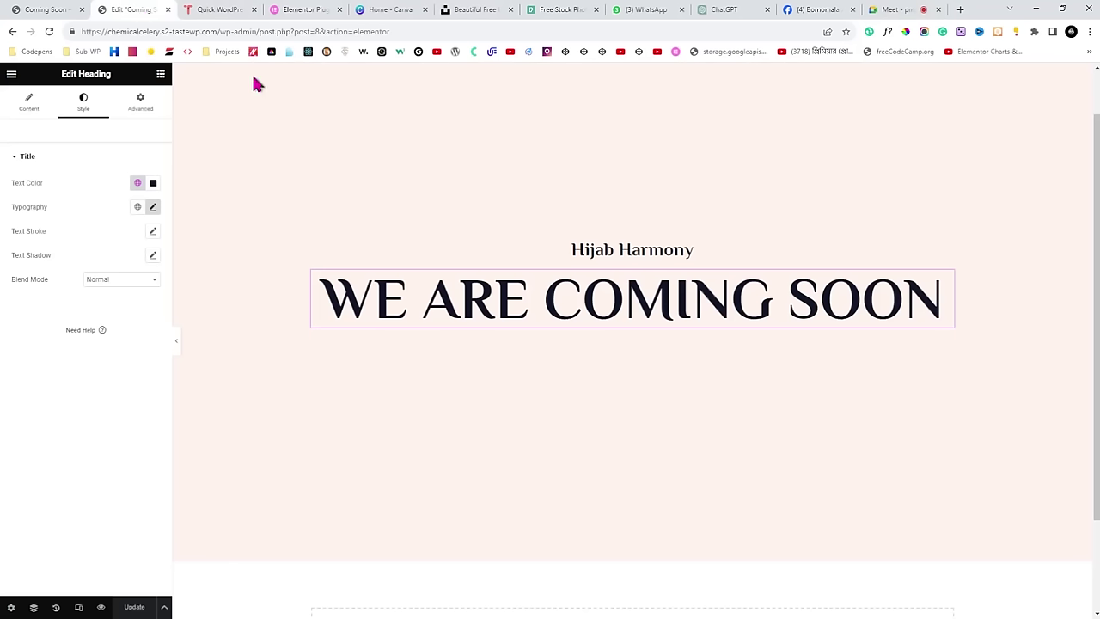
pyautogui.click(919, 8)
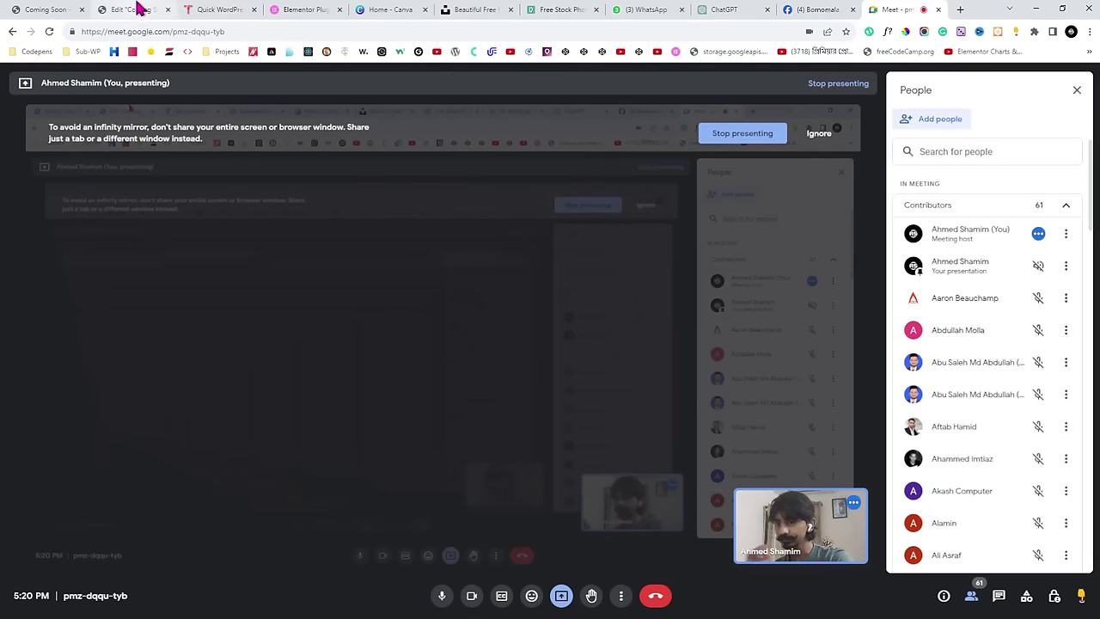
pyautogui.click(136, 9)
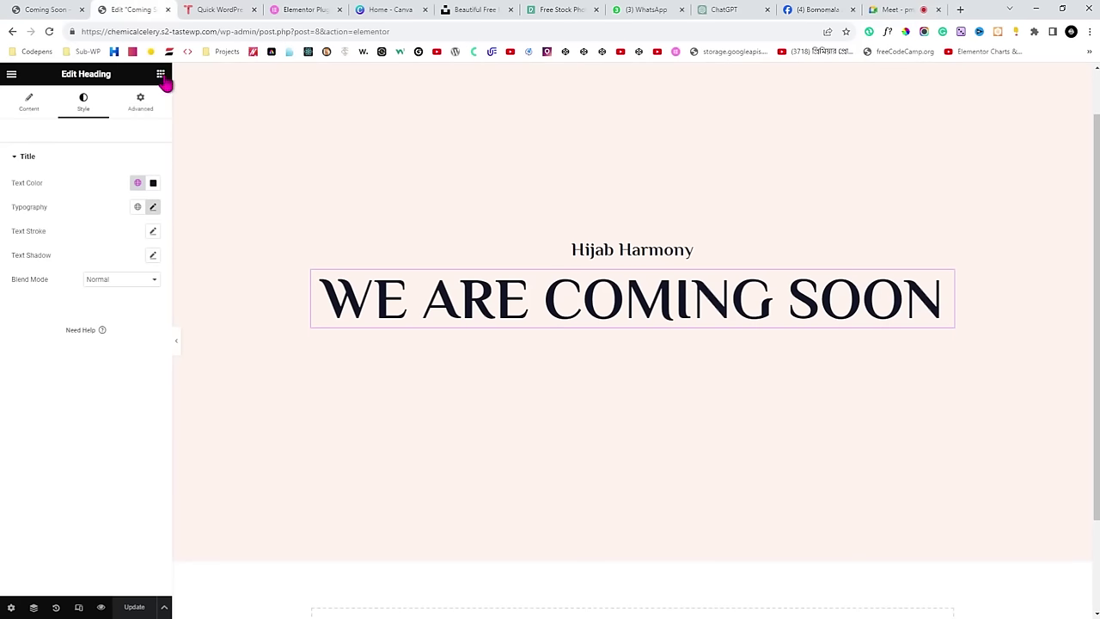
# Add a Text Editor widget directly beneath the WE ARE COMING SOON heading.
pyautogui.click(160, 75)
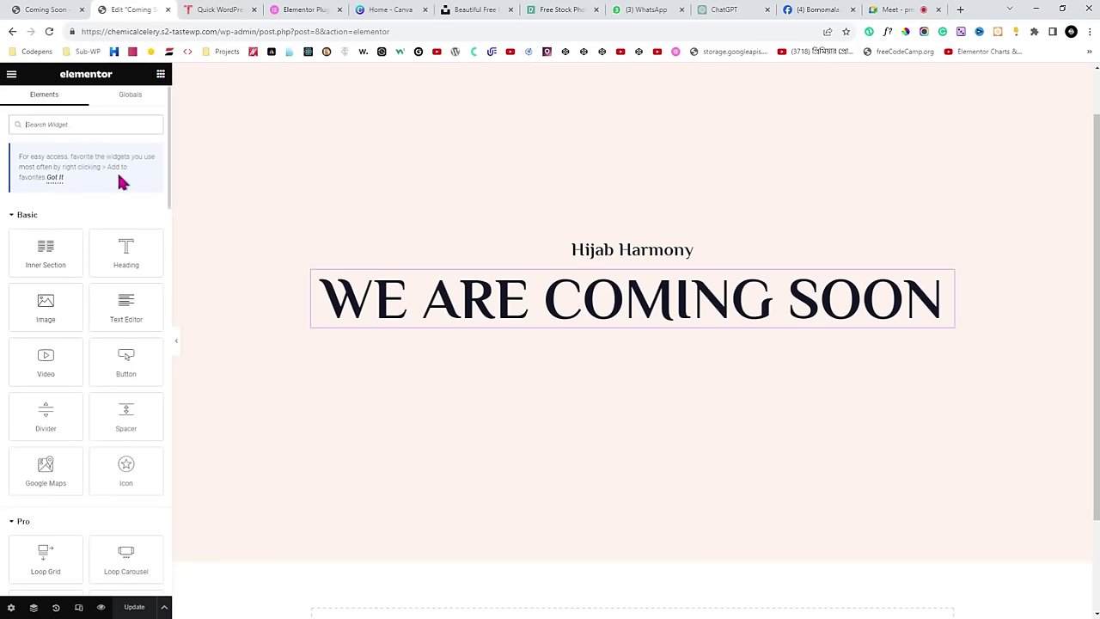
pyautogui.moveTo(90, 275); pyautogui.dragTo(572, 248)
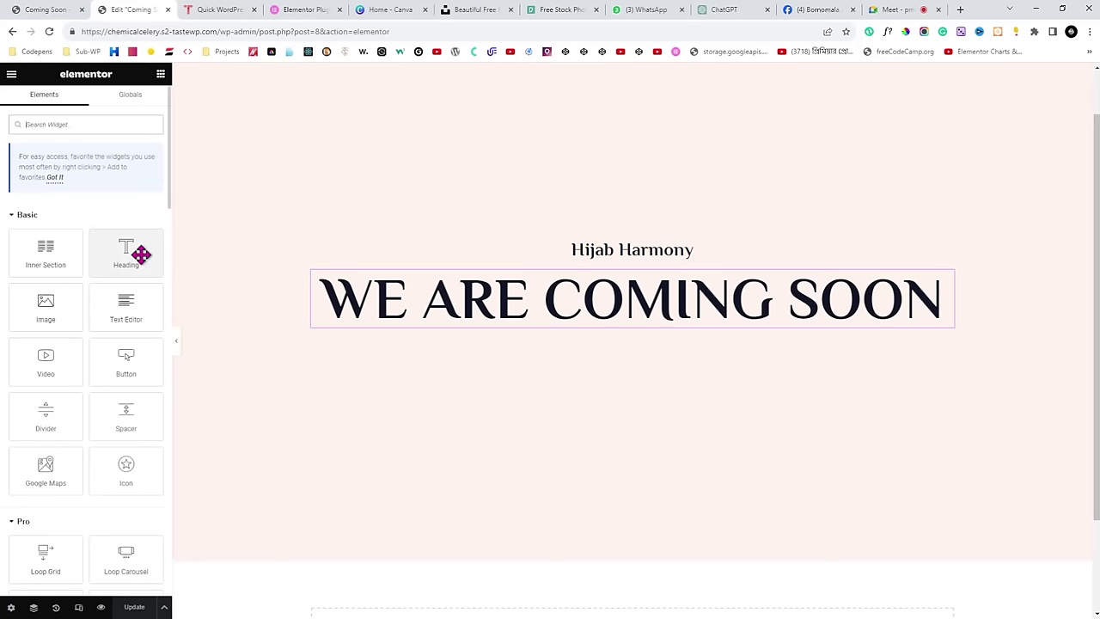
pyautogui.click(49, 10)
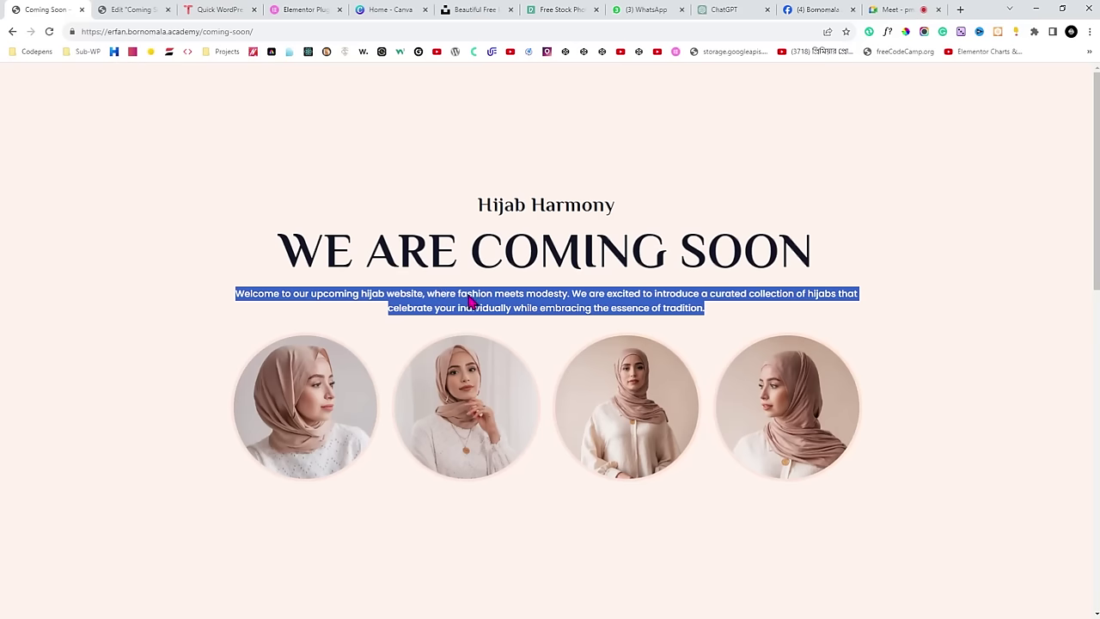
pyautogui.click(130, 10)
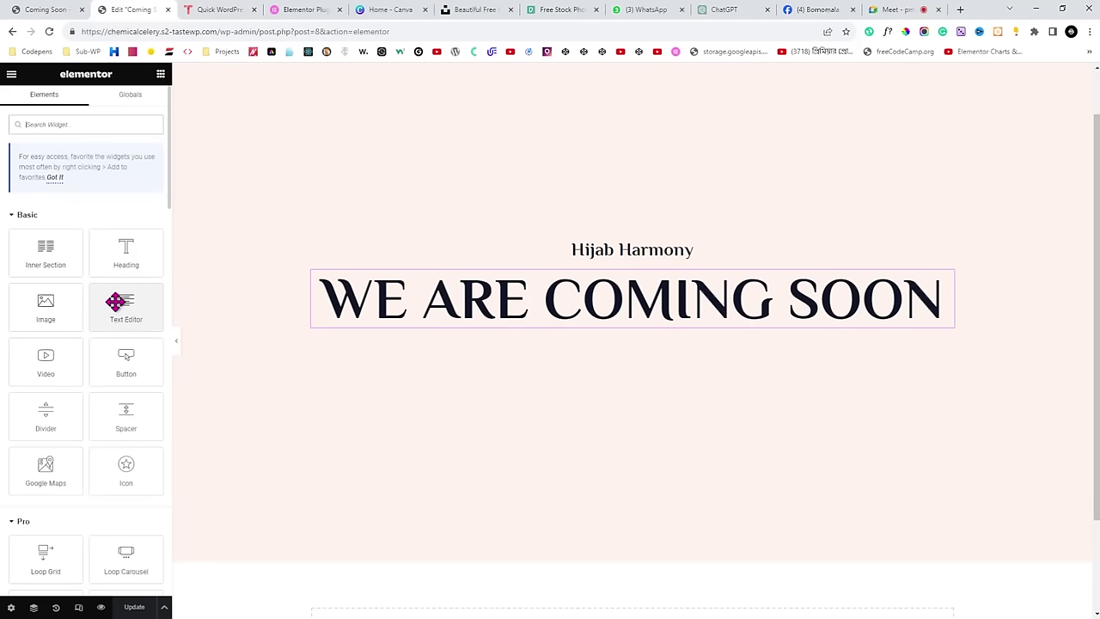
pyautogui.moveTo(119, 301); pyautogui.dragTo(473, 484)
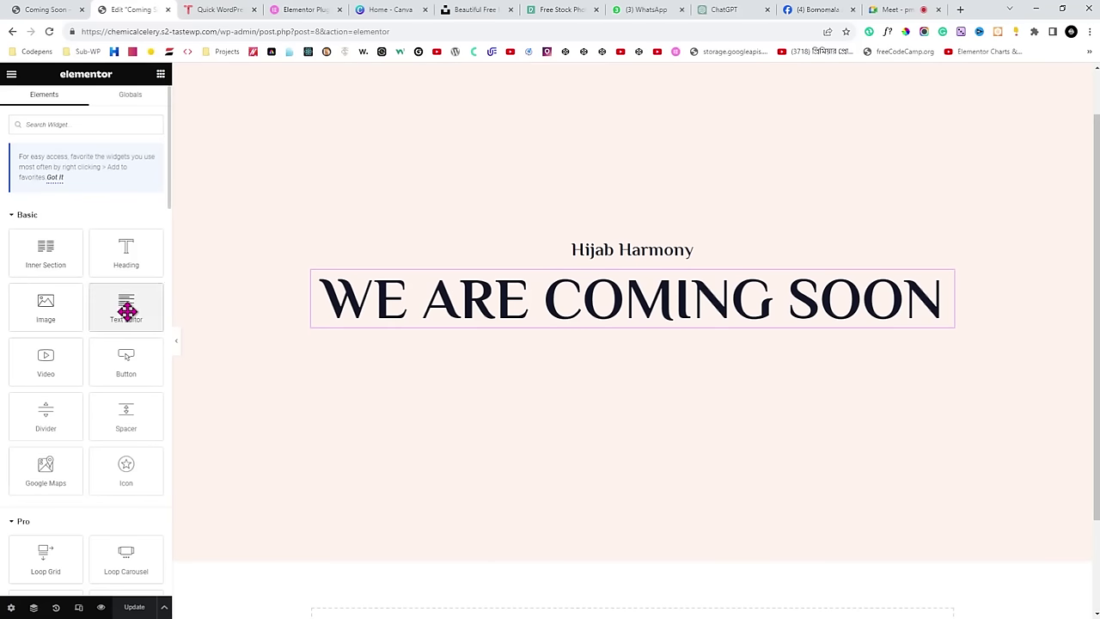
pyautogui.moveTo(127, 311); pyautogui.dragTo(351, 323)
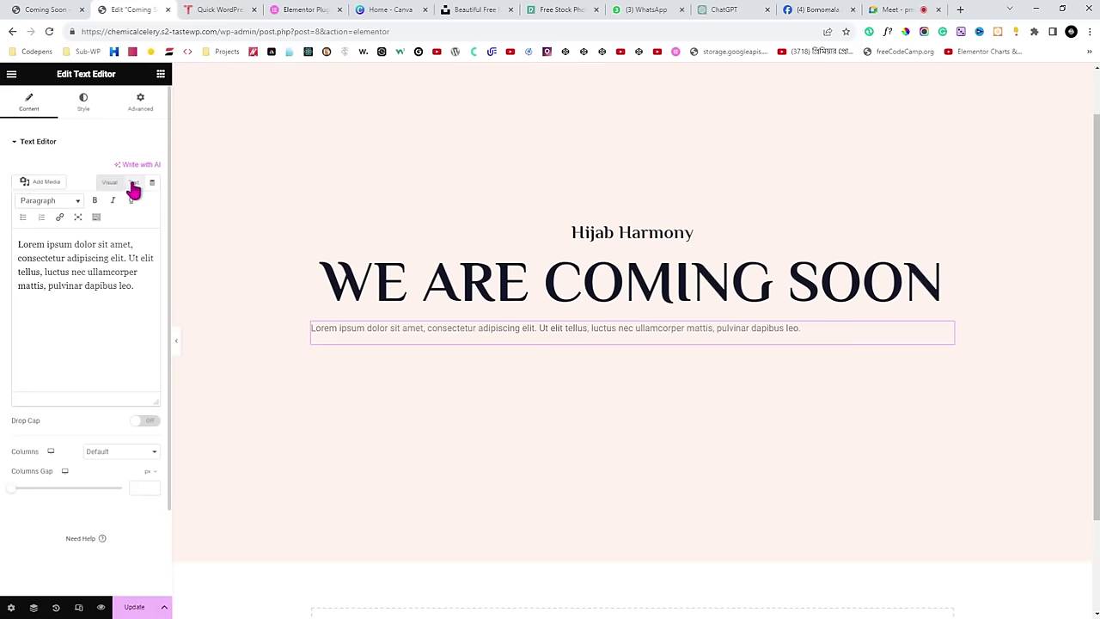
# In Text mode, replace the placeholder with the pasted hijab-website welcome paragraph.
pyautogui.click(133, 183)
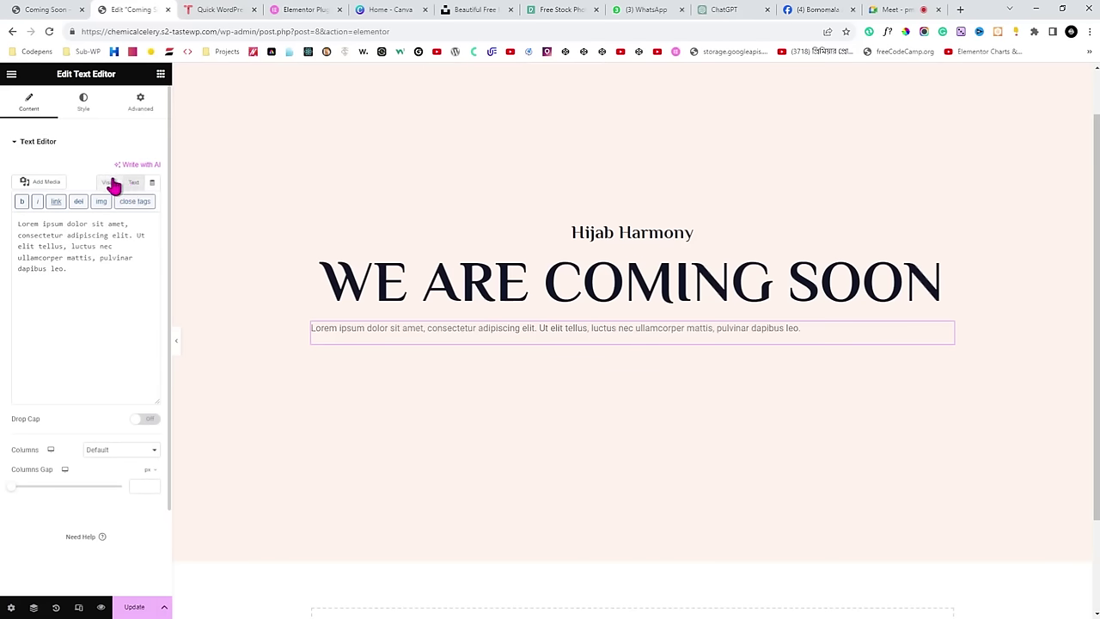
pyautogui.click(109, 182)
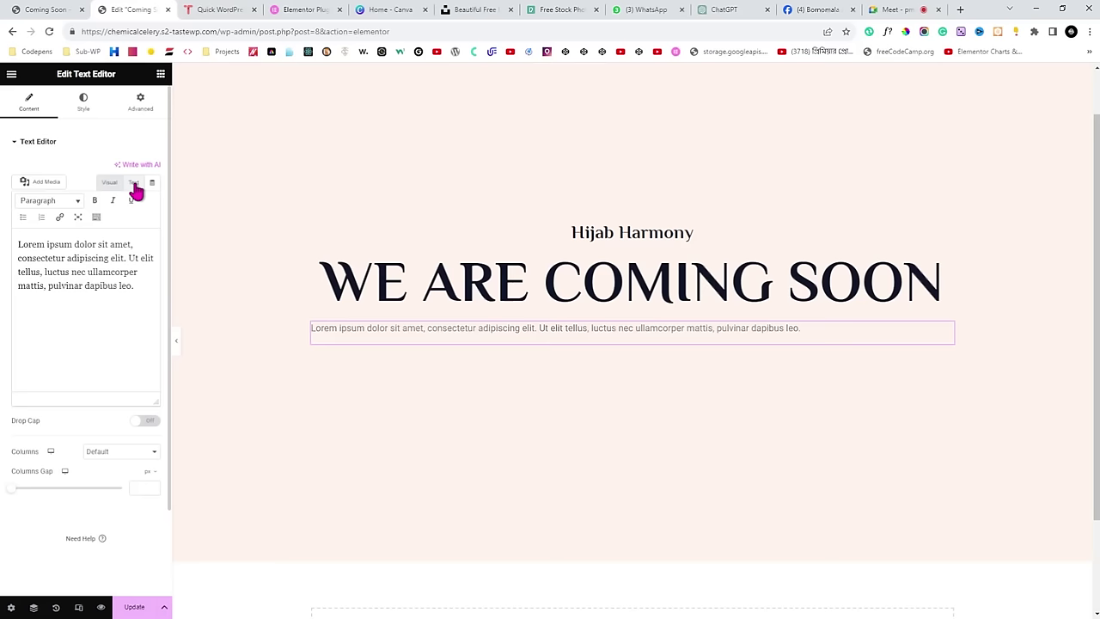
pyautogui.click(134, 183)
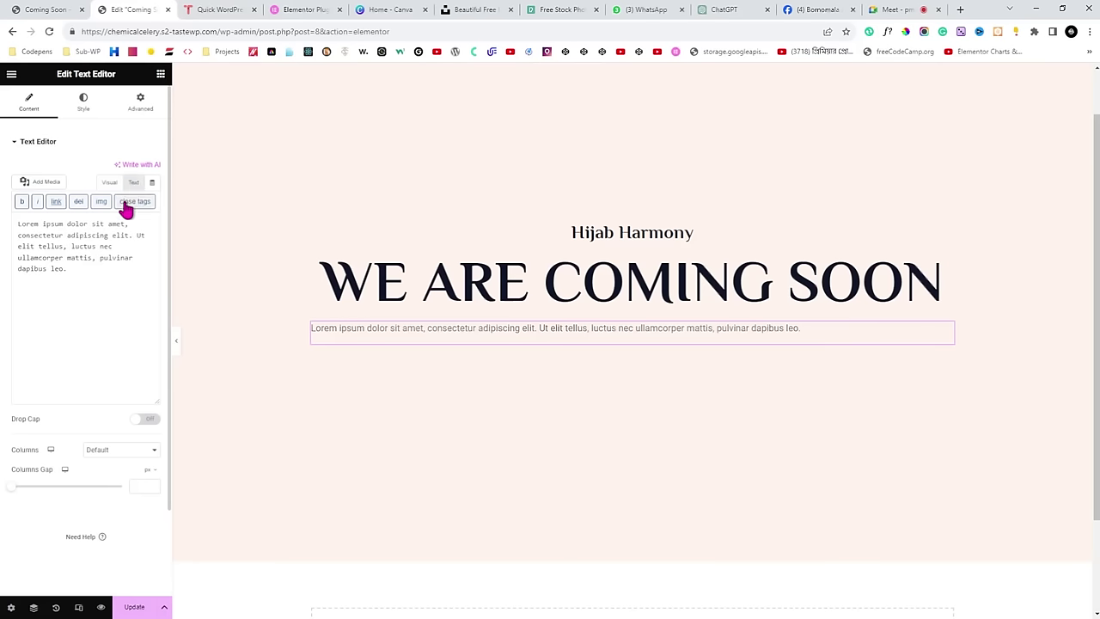
pyautogui.click(93, 272)
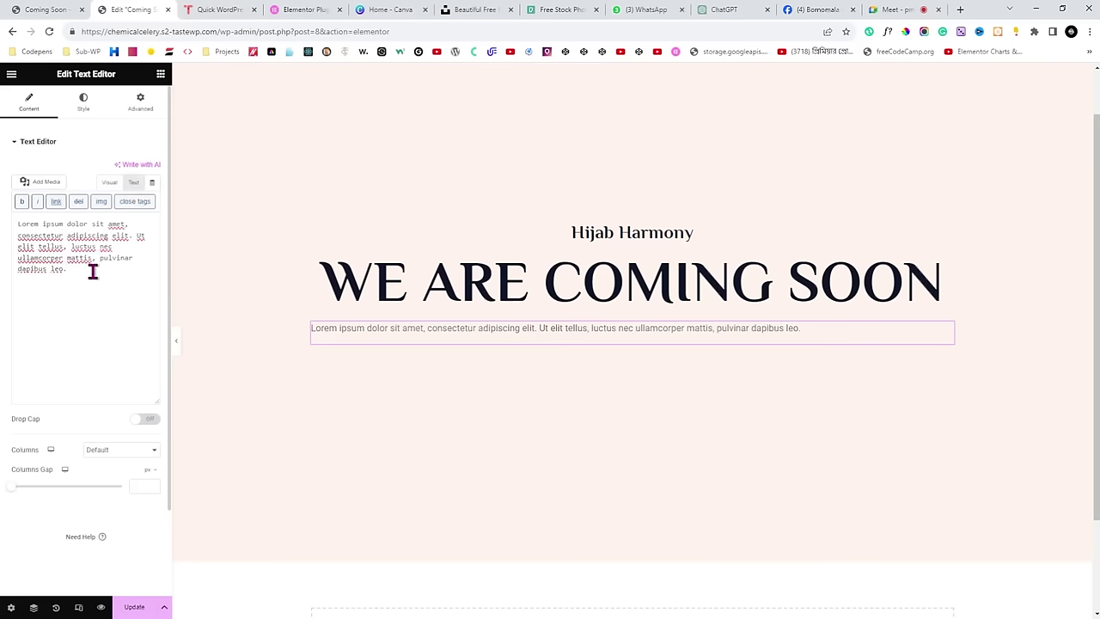
pyautogui.hotkey('ctrl', 'a')
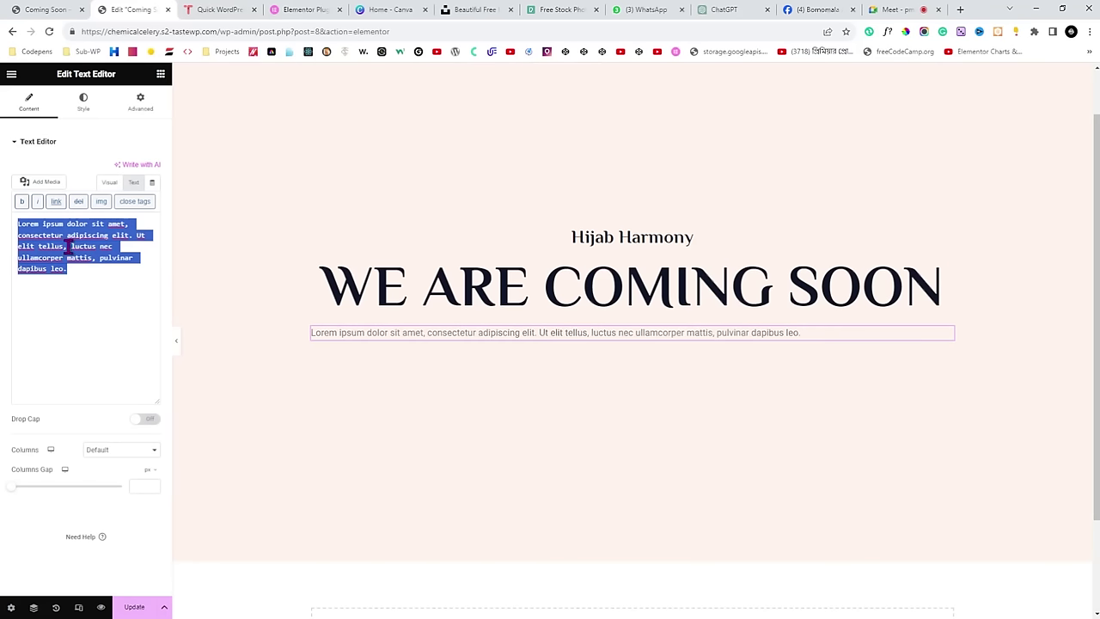
pyautogui.write('Welcome to our upcoming hijab website, where fashion meets modesty. We are excited to introduce a curated collection of hijabs that celebrate your individually while embracing the essence of tradition.')
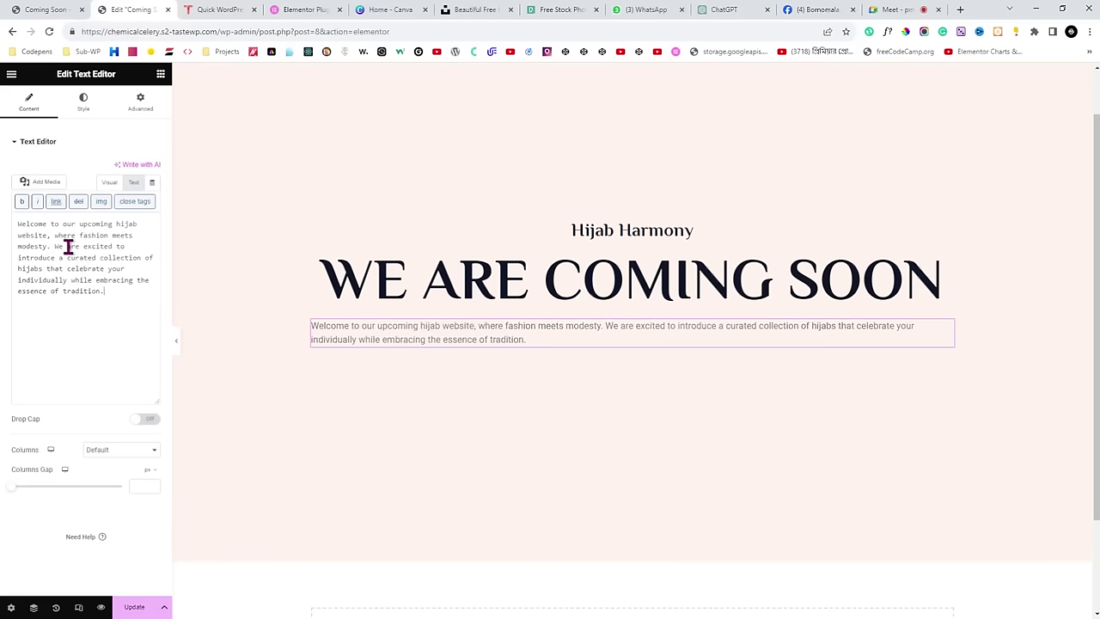
pyautogui.click(77, 118)
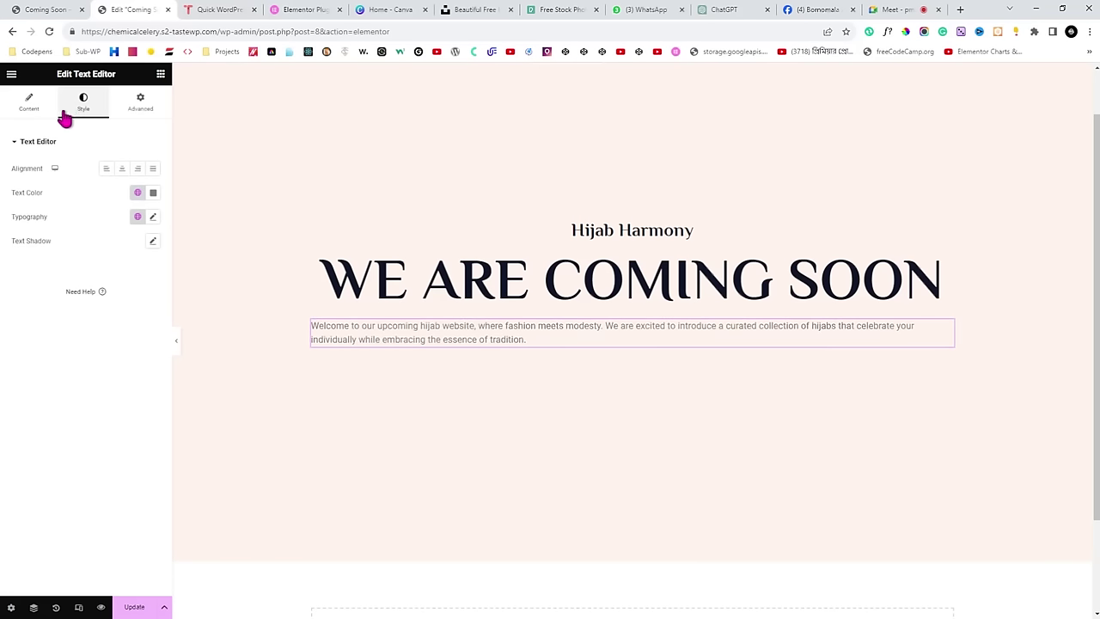
# Center the welcome paragraph and set its text colour to black.
pyautogui.moveTo(8, 170); pyautogui.dragTo(35, 172)
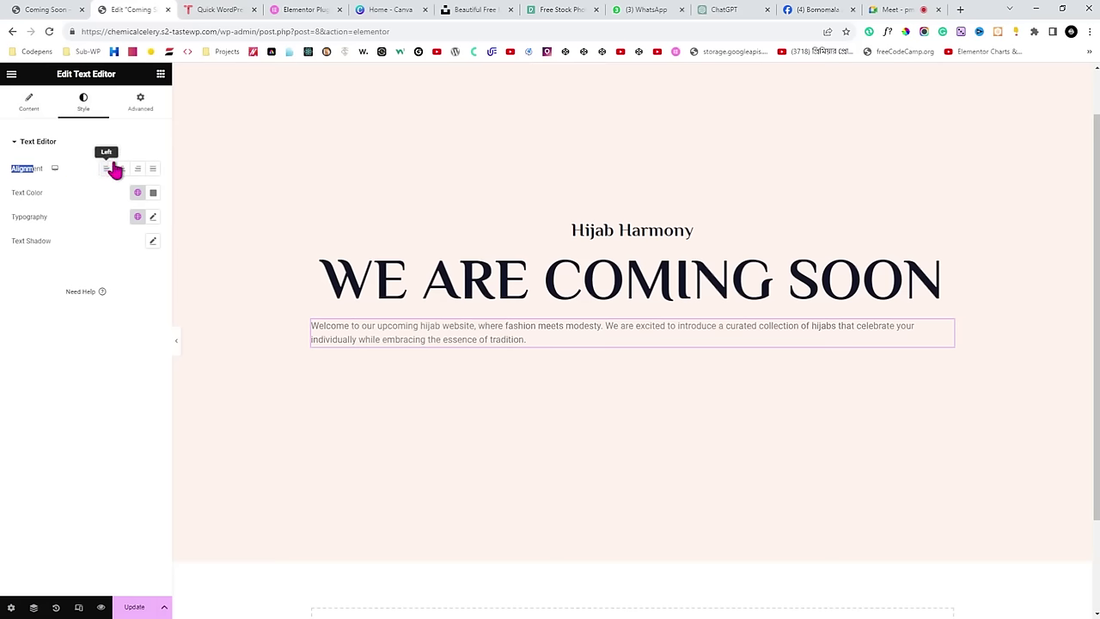
pyautogui.click(122, 170)
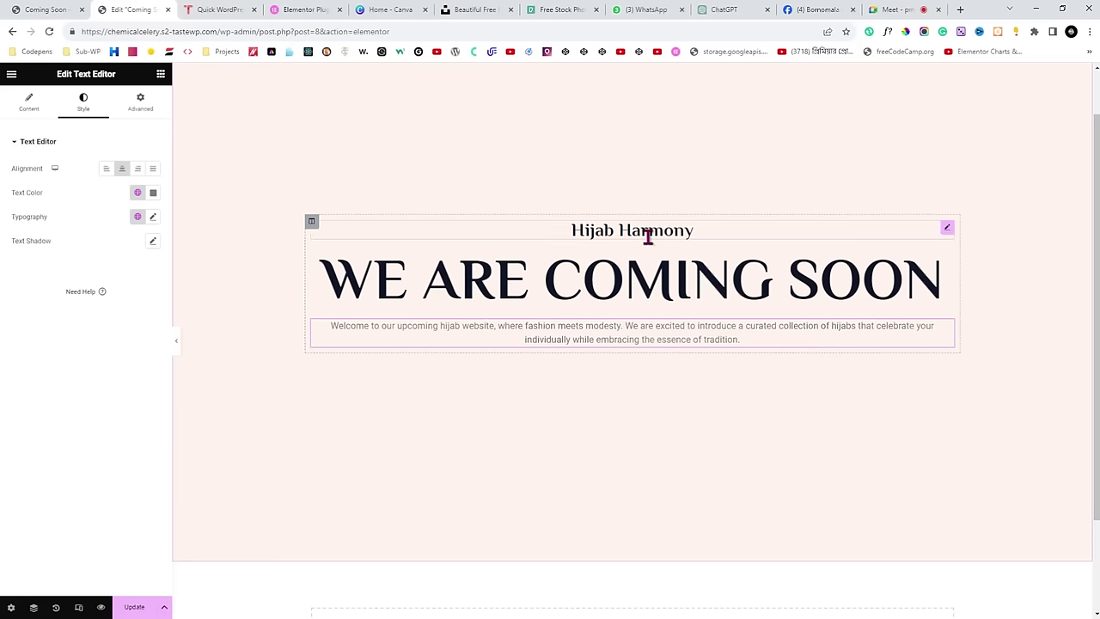
pyautogui.click(153, 192)
pyautogui.moveTo(88, 287); pyautogui.dragTo(72, 342)
pyautogui.click(25, 336)
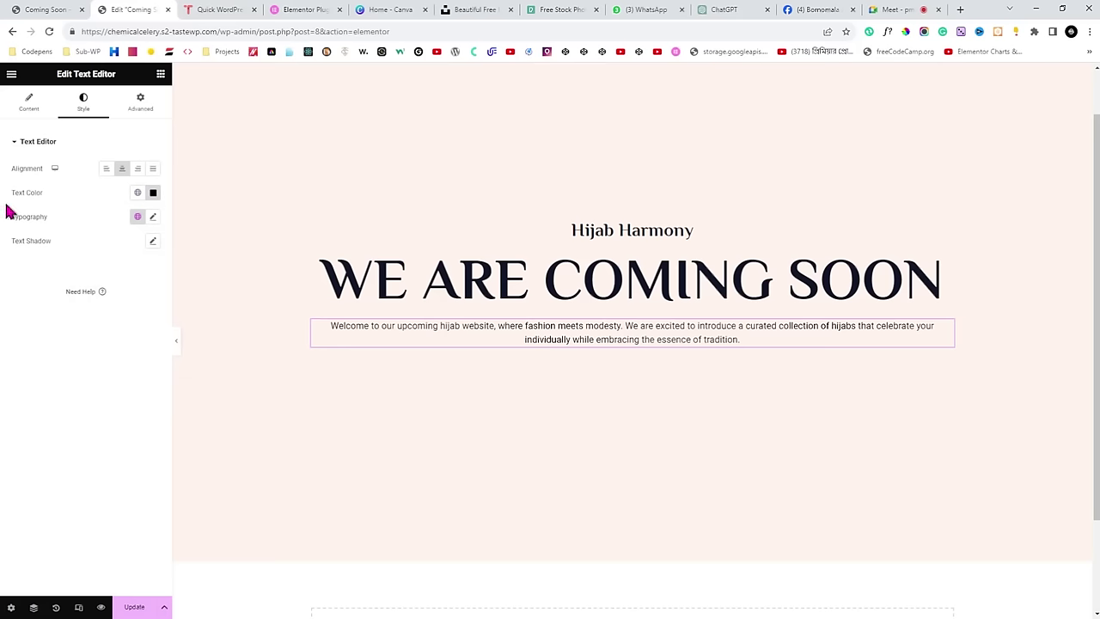
# Set the paragraph's typography to Poppins at normal weight, then view the live Coming Soon page.
pyautogui.moveTo(9, 218); pyautogui.dragTo(62, 226)
pyautogui.click(152, 217)
pyautogui.click(110, 274)
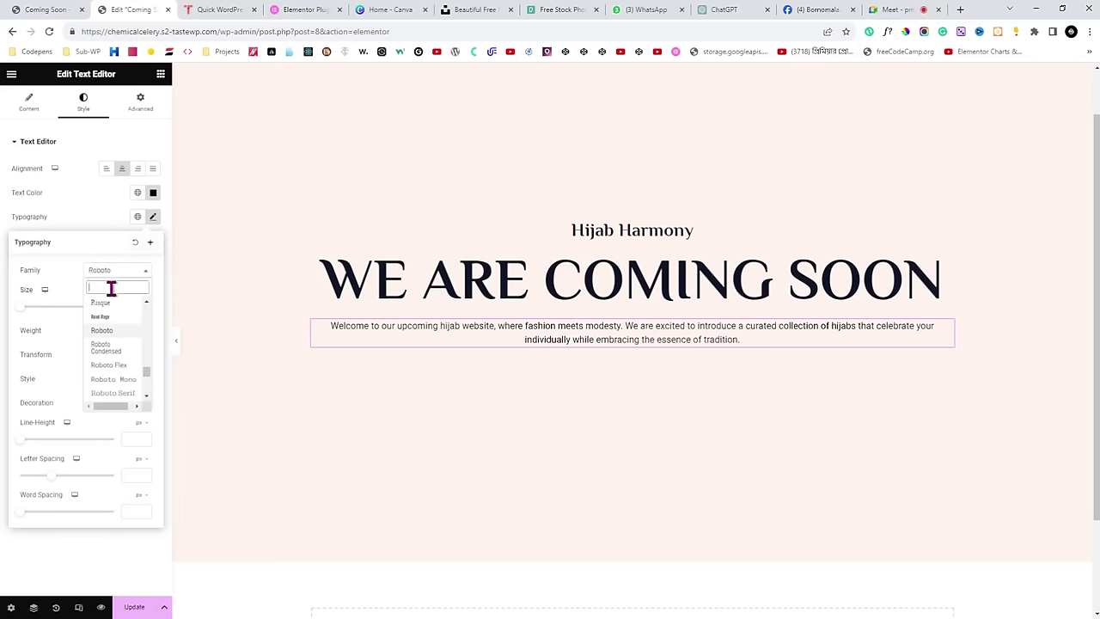
pyautogui.write('pop')
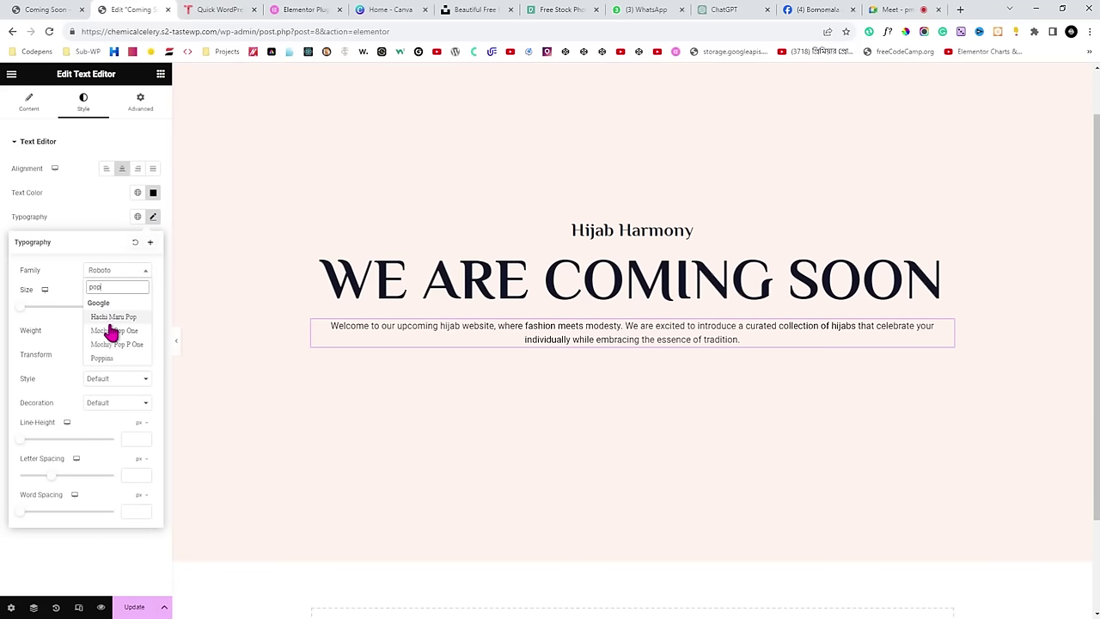
pyautogui.click(115, 361)
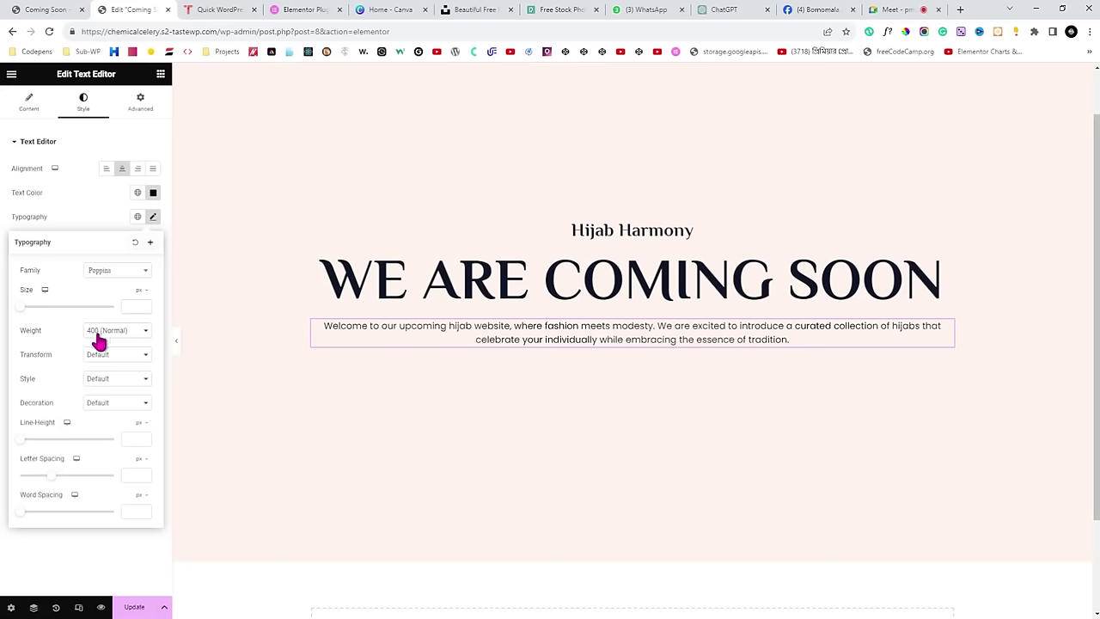
pyautogui.doubleClick(30, 334)
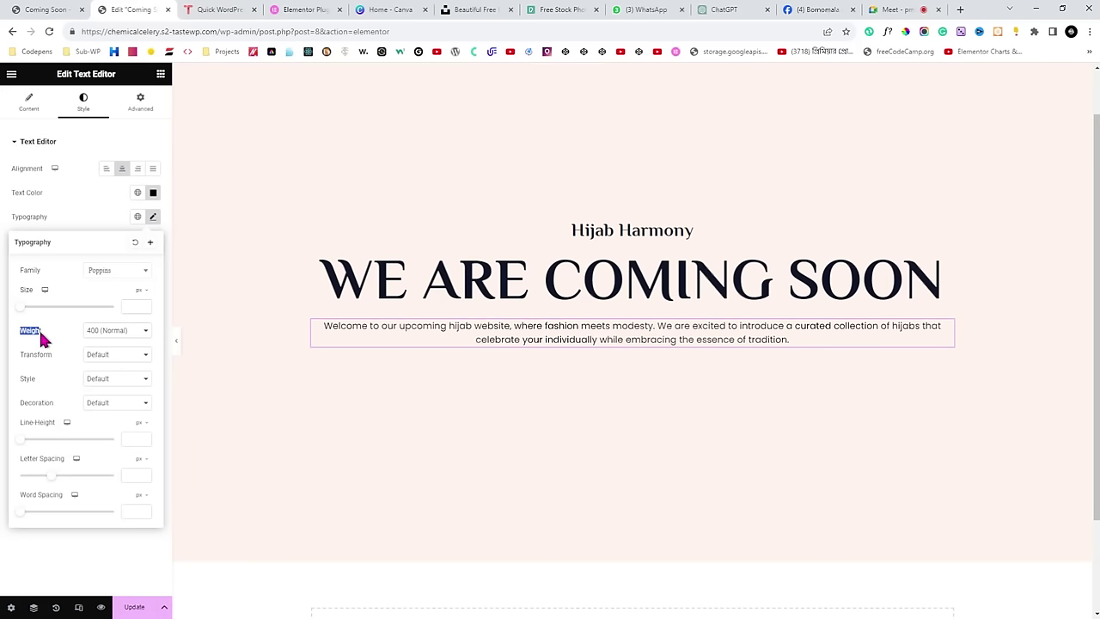
pyautogui.click(105, 332)
pyautogui.click(114, 386)
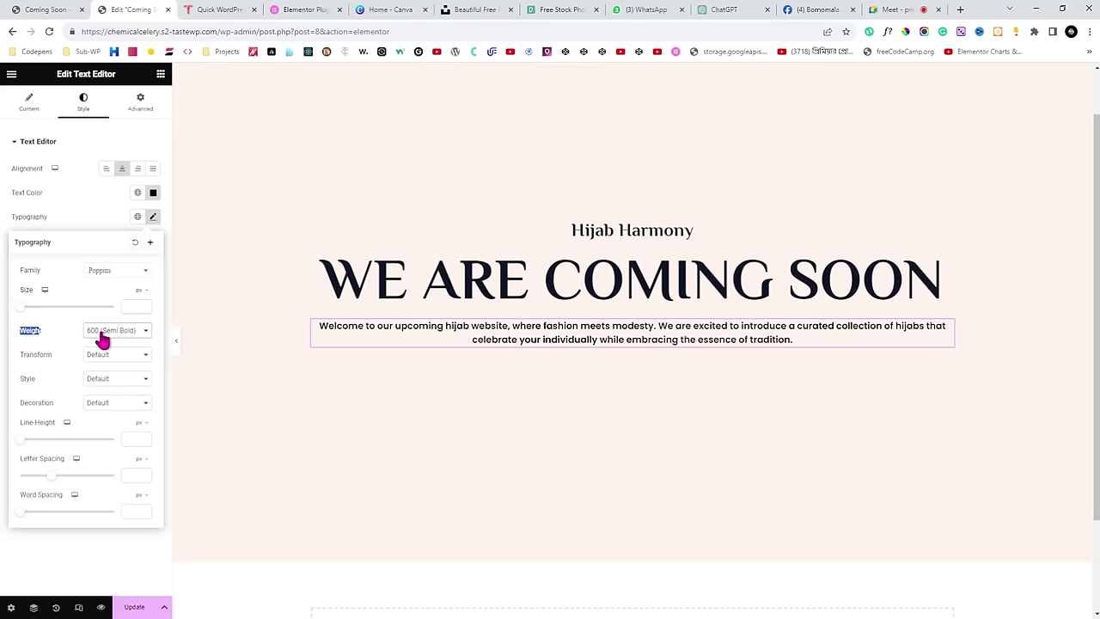
pyautogui.press('Up')
pyautogui.press('Up')
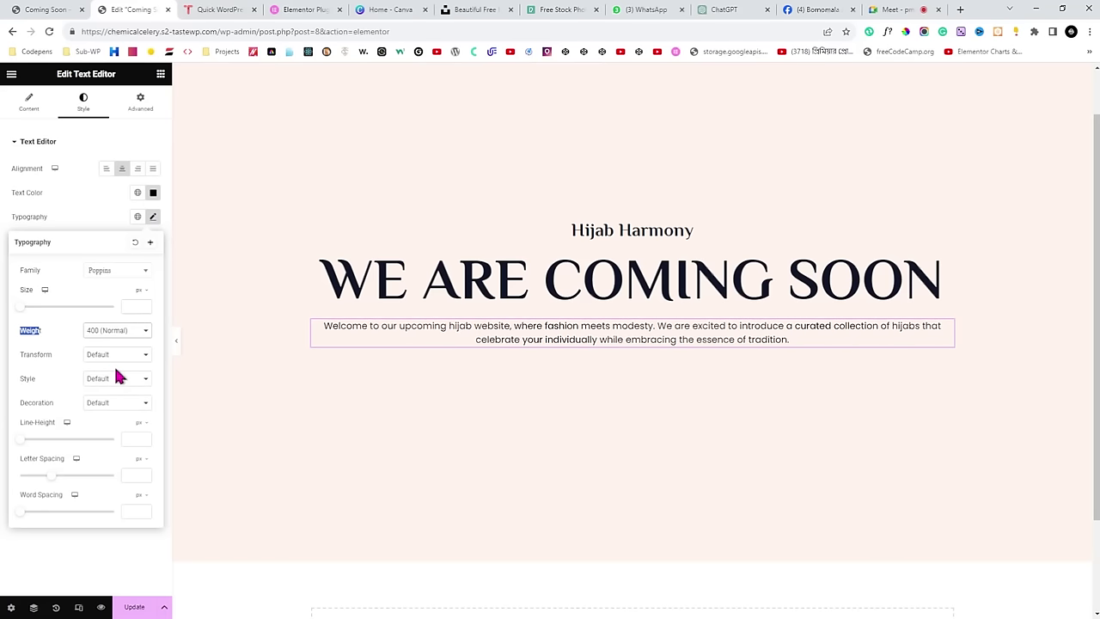
pyautogui.click(44, 10)
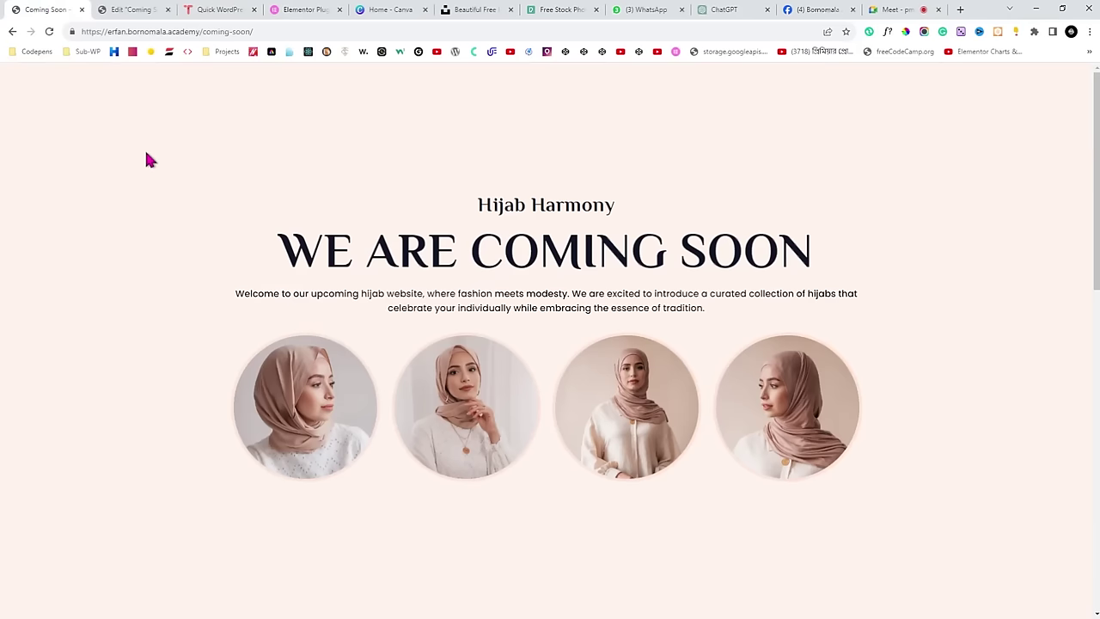
# Back in the editor, set the paragraph's Typography weight to 400 (Normal).
pyautogui.click(138, 9)
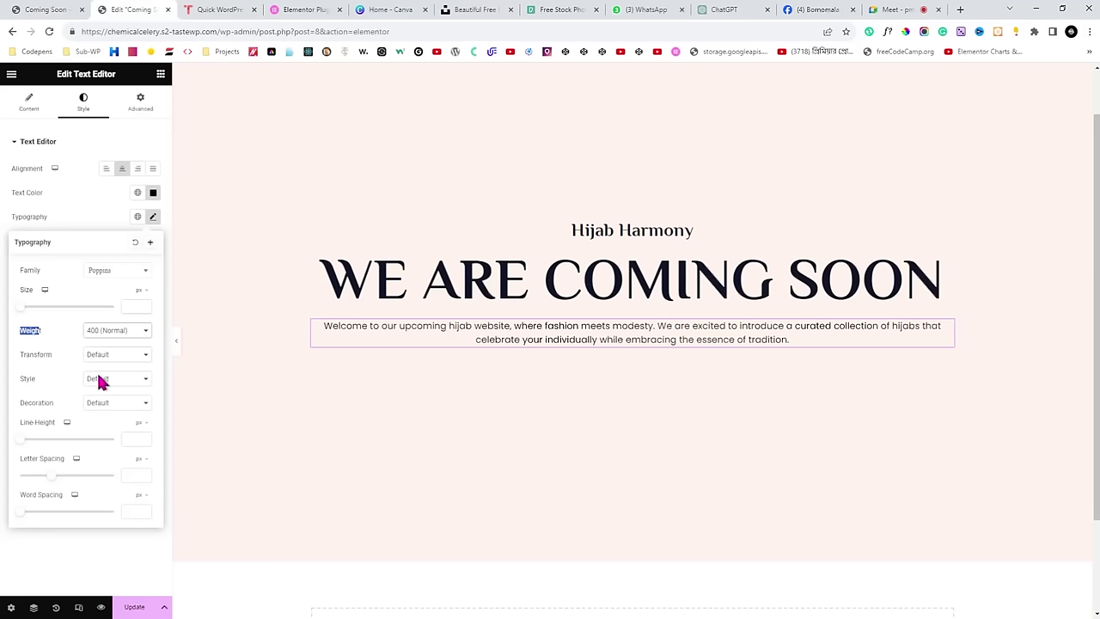
pyautogui.click(177, 342)
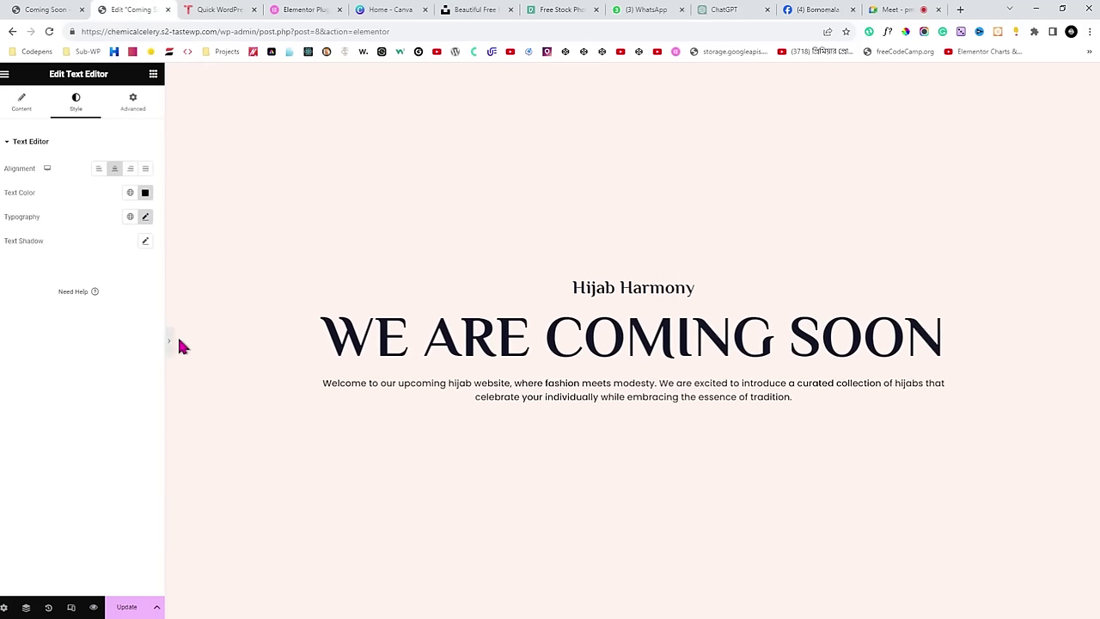
pyautogui.click(178, 341)
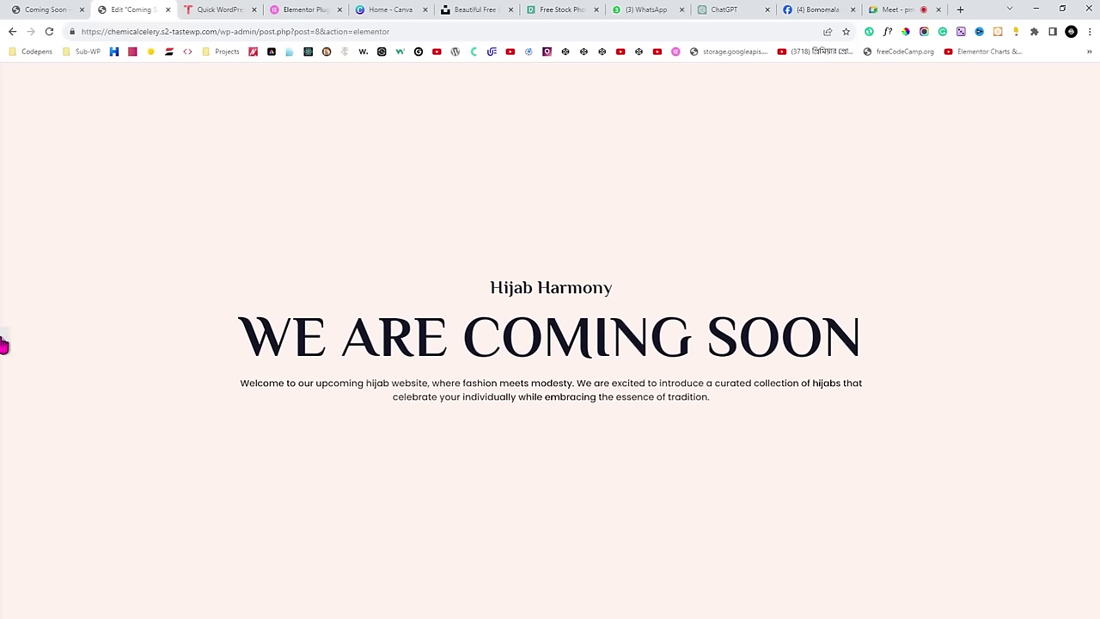
pyautogui.click(5, 342)
pyautogui.click(137, 217)
pyautogui.click(153, 217)
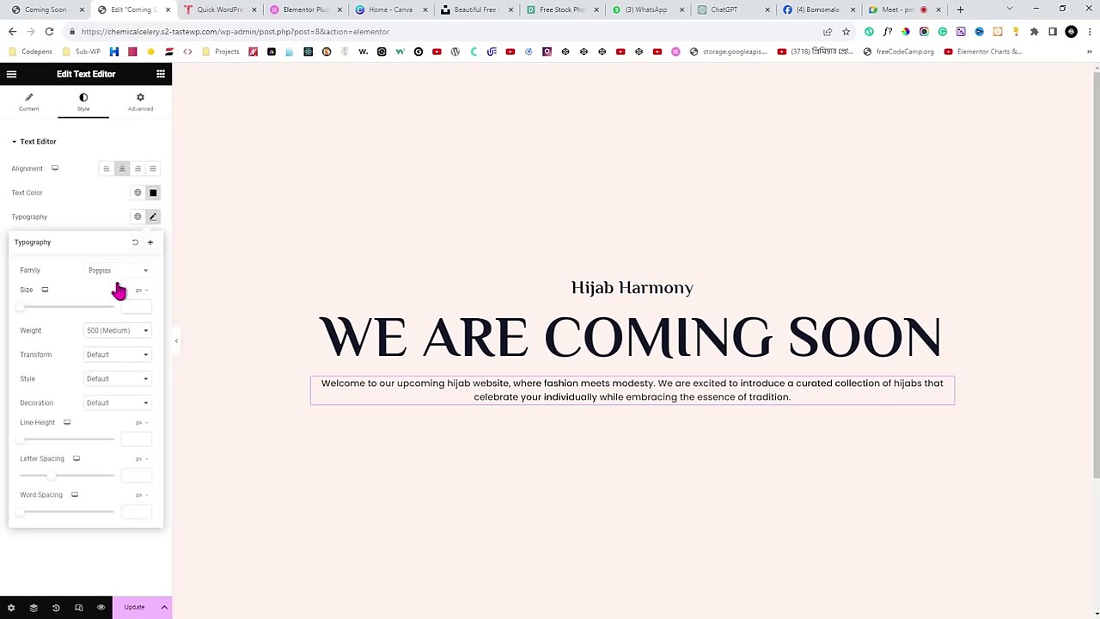
pyautogui.doubleClick(35, 334)
pyautogui.click(103, 335)
pyautogui.click(112, 370)
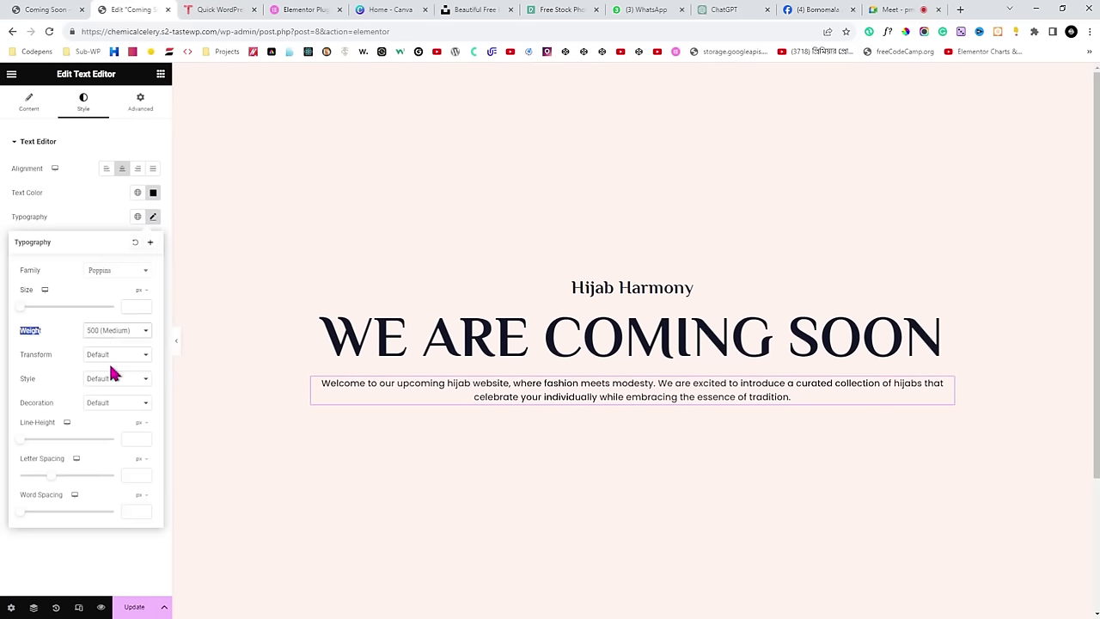
# Compare the full-width editor preview against the live Coming Soon page with its photos.
pyautogui.click(176, 340)
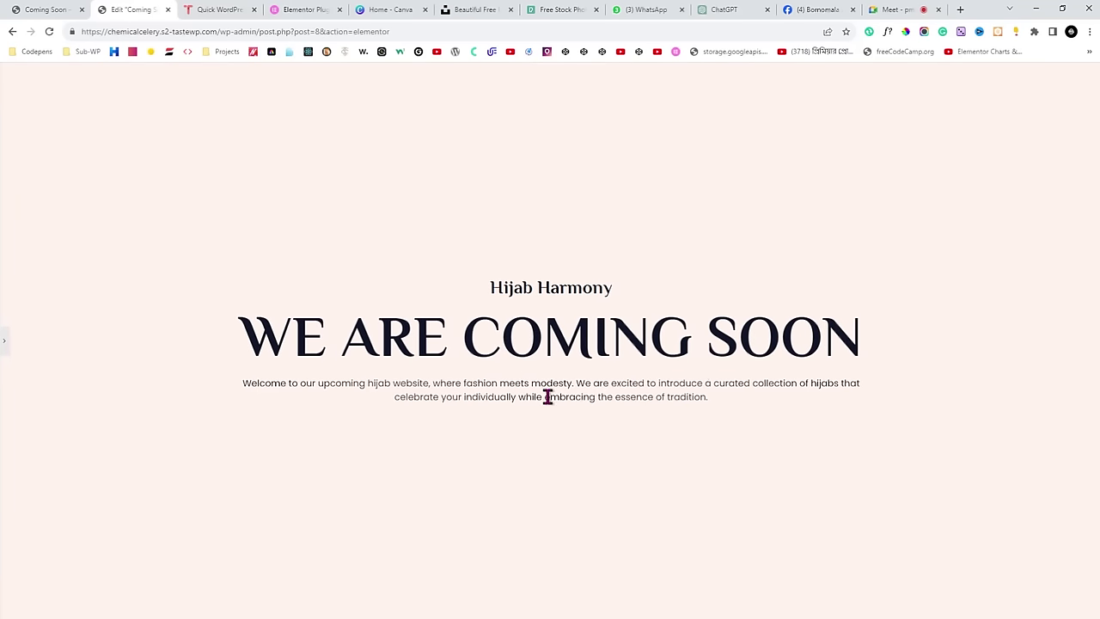
pyautogui.click(34, 10)
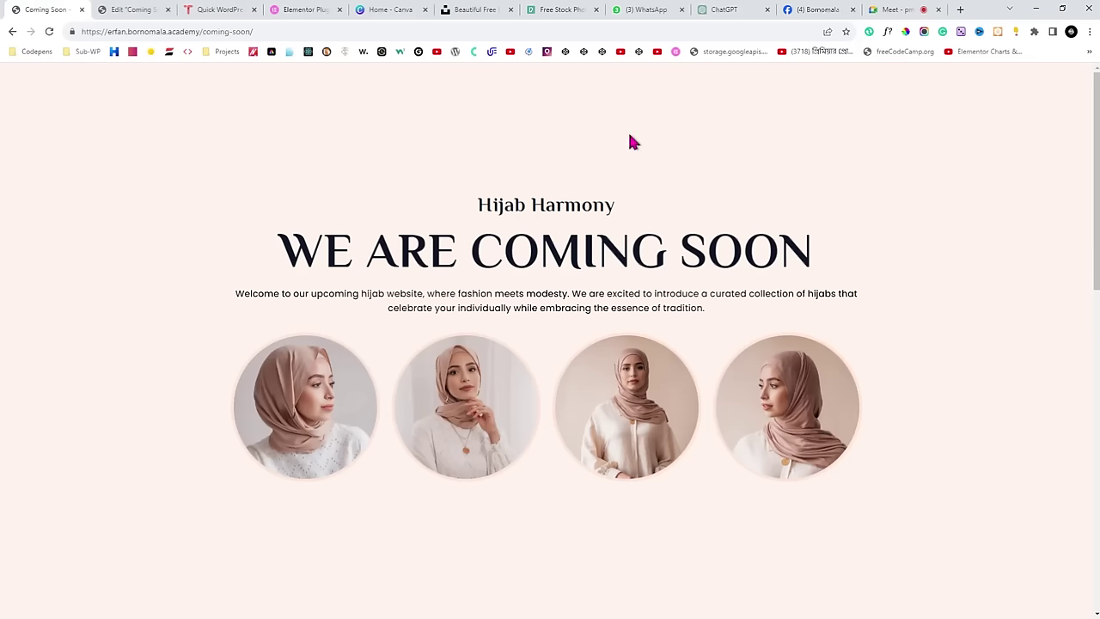
pyautogui.click(123, 8)
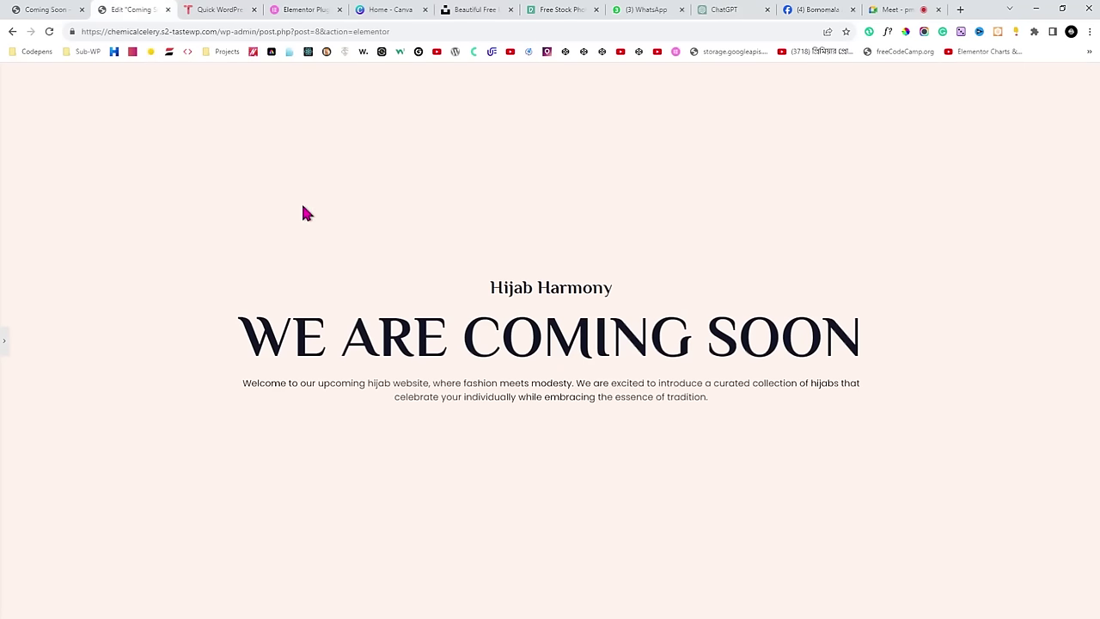
pyautogui.click(44, 9)
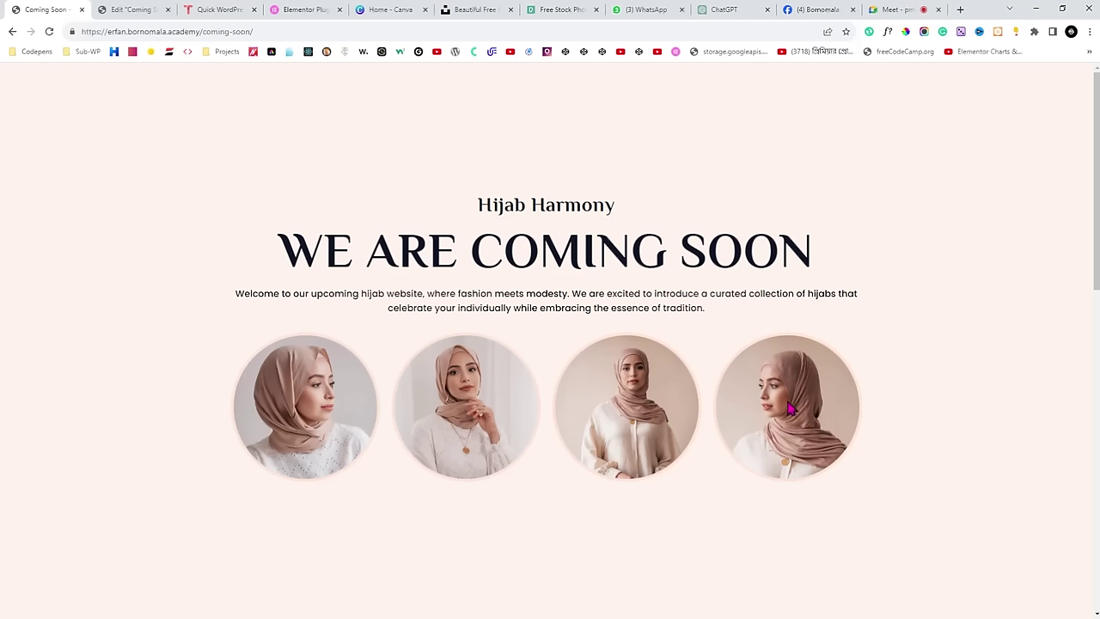
pyautogui.click(104, 9)
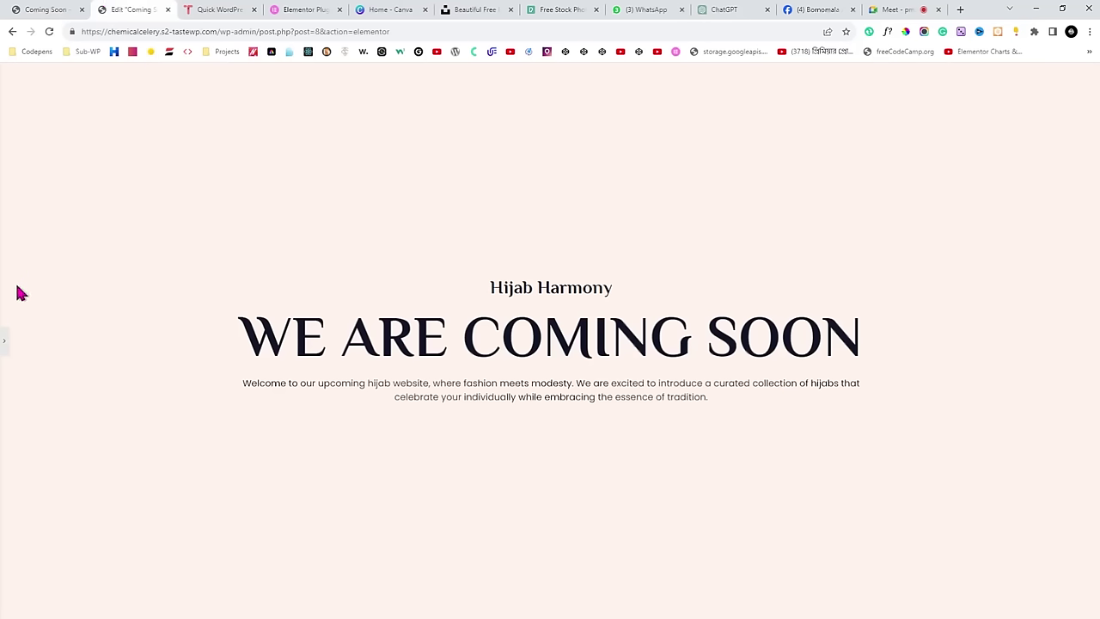
pyautogui.click(5, 344)
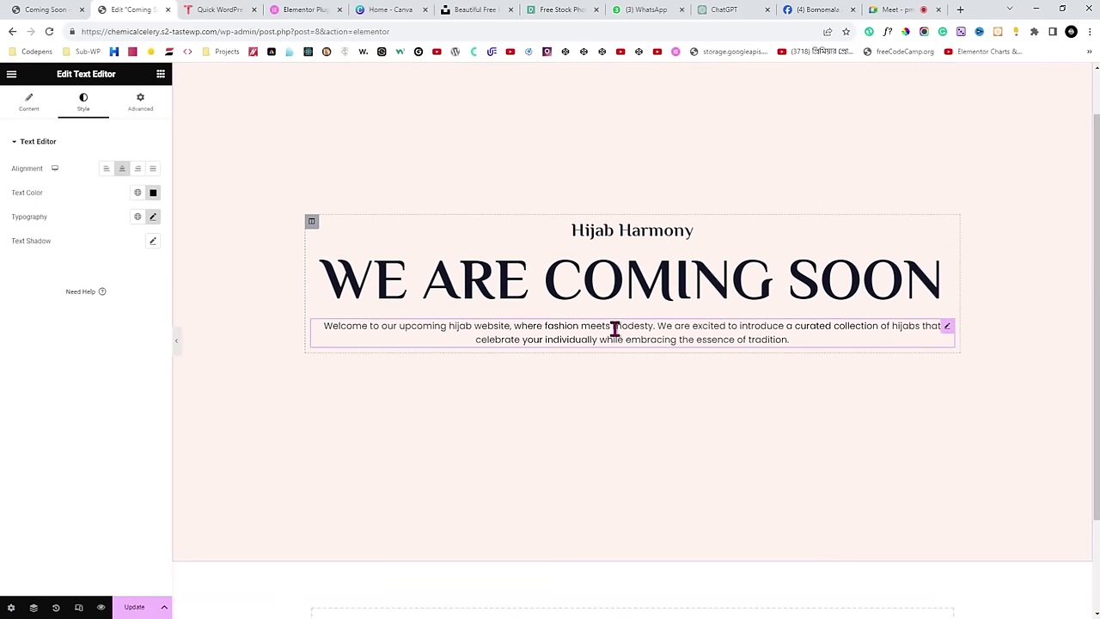
pyautogui.click(4, 9)
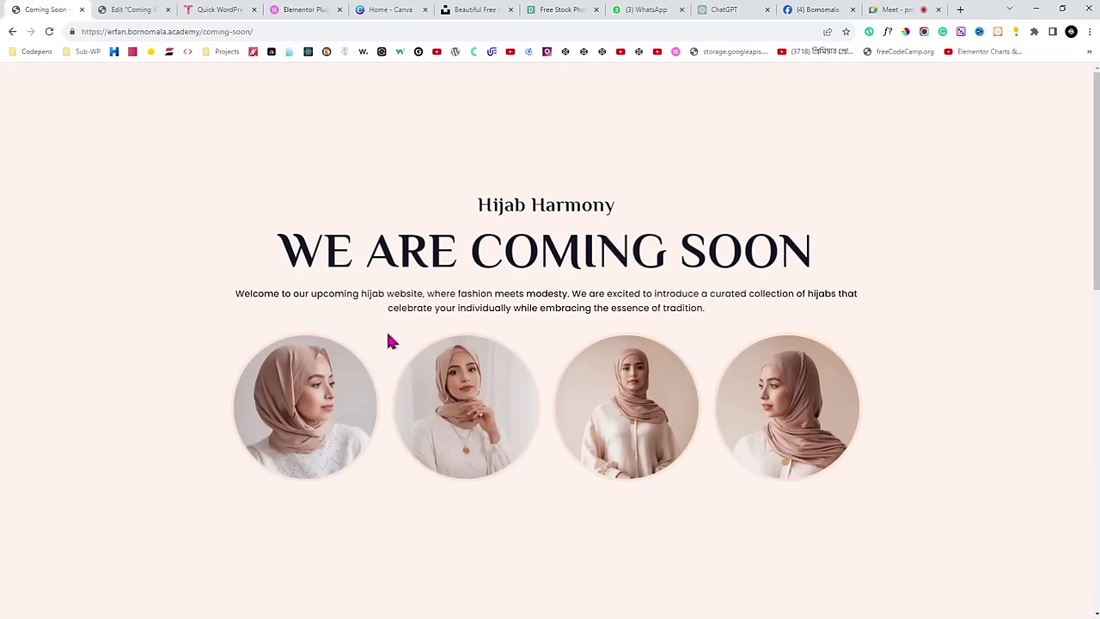
pyautogui.click(124, 17)
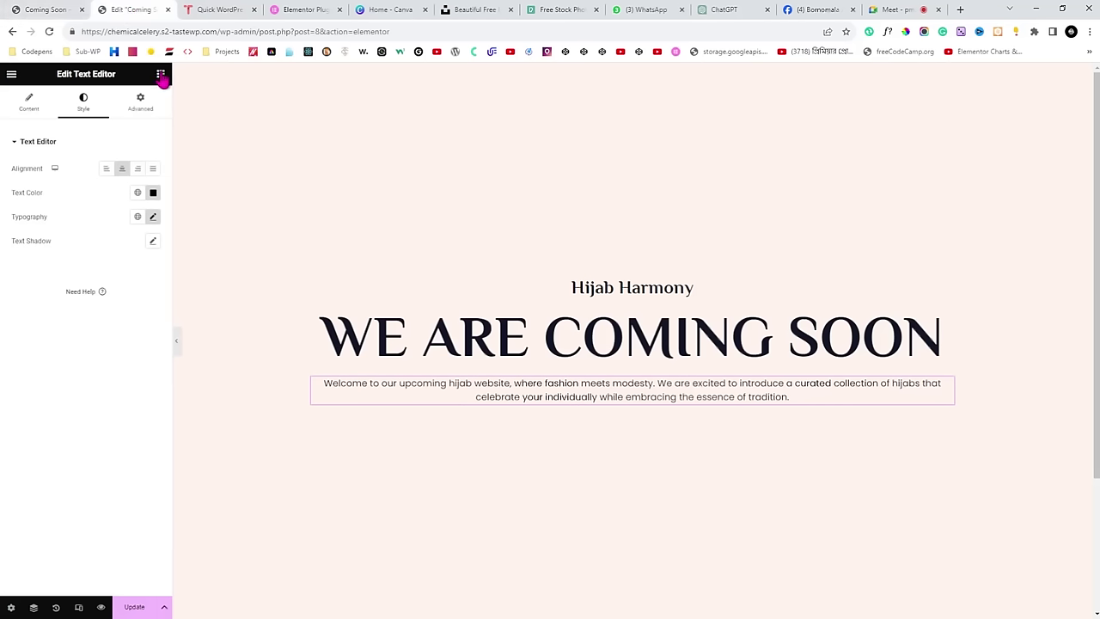
# Drop an Inner Section below the intro text and duplicate its column twice to get four columns.
pyautogui.click(161, 75)
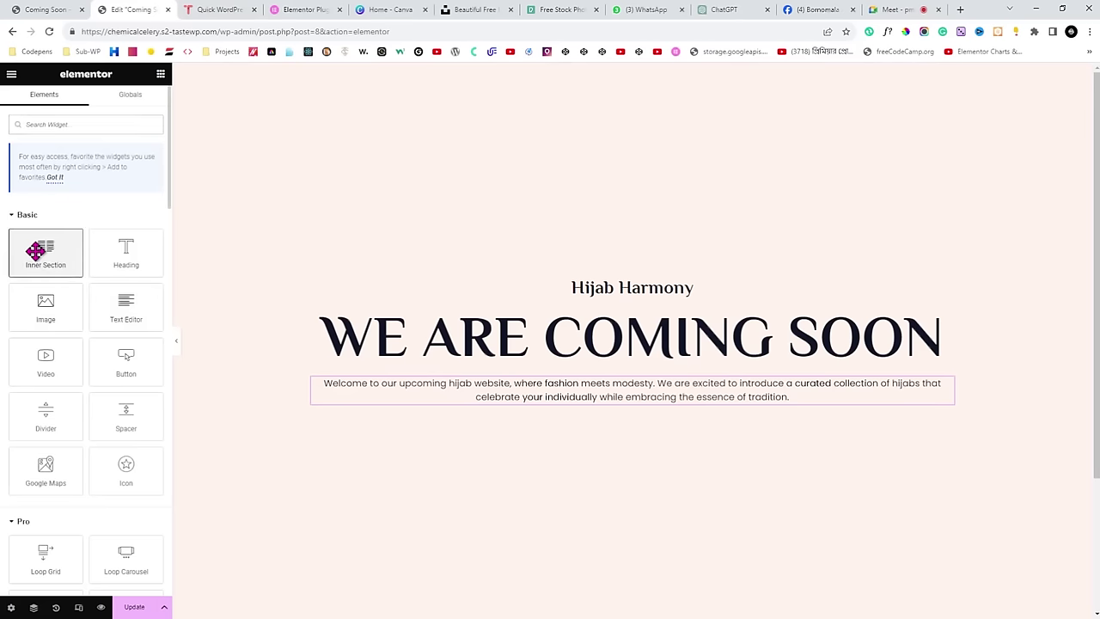
pyautogui.moveTo(39, 252); pyautogui.dragTo(415, 405)
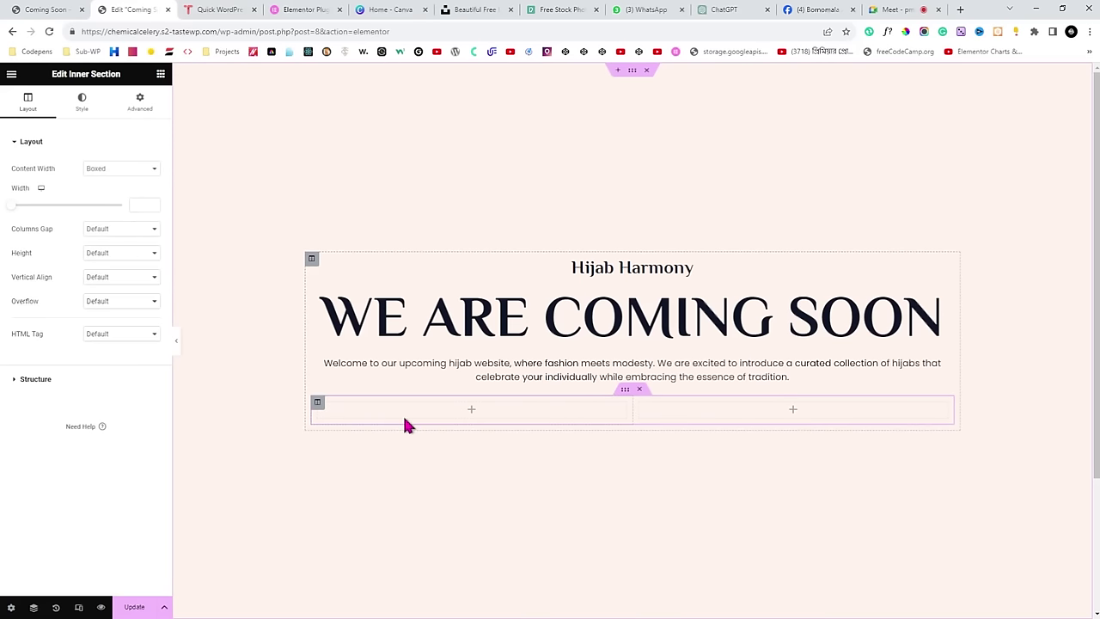
pyautogui.click(317, 404)
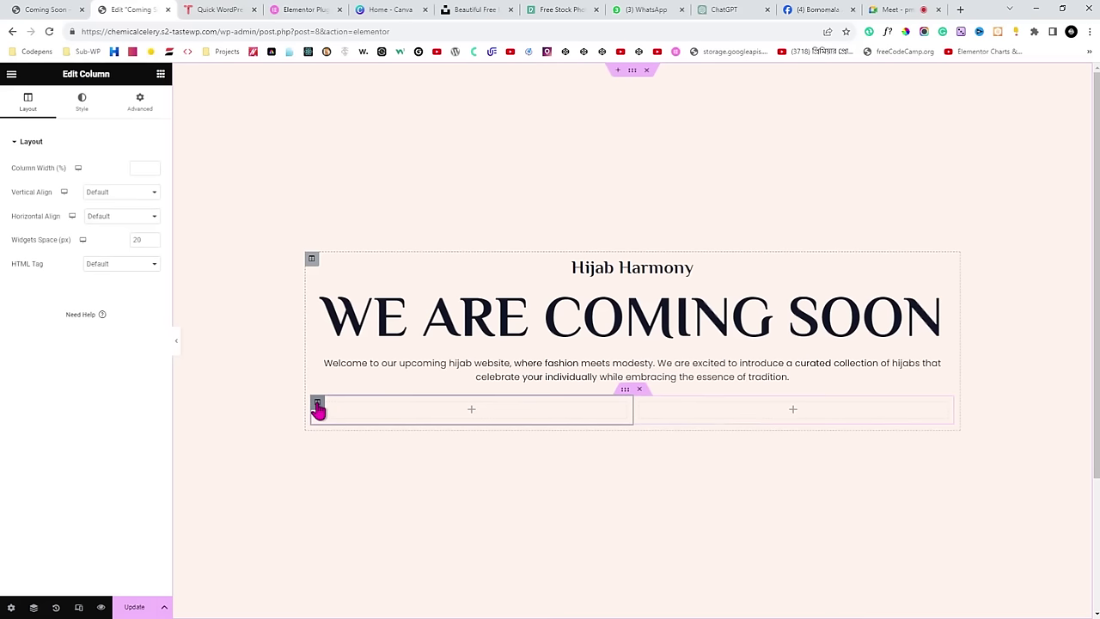
pyautogui.rightClick(317, 406)
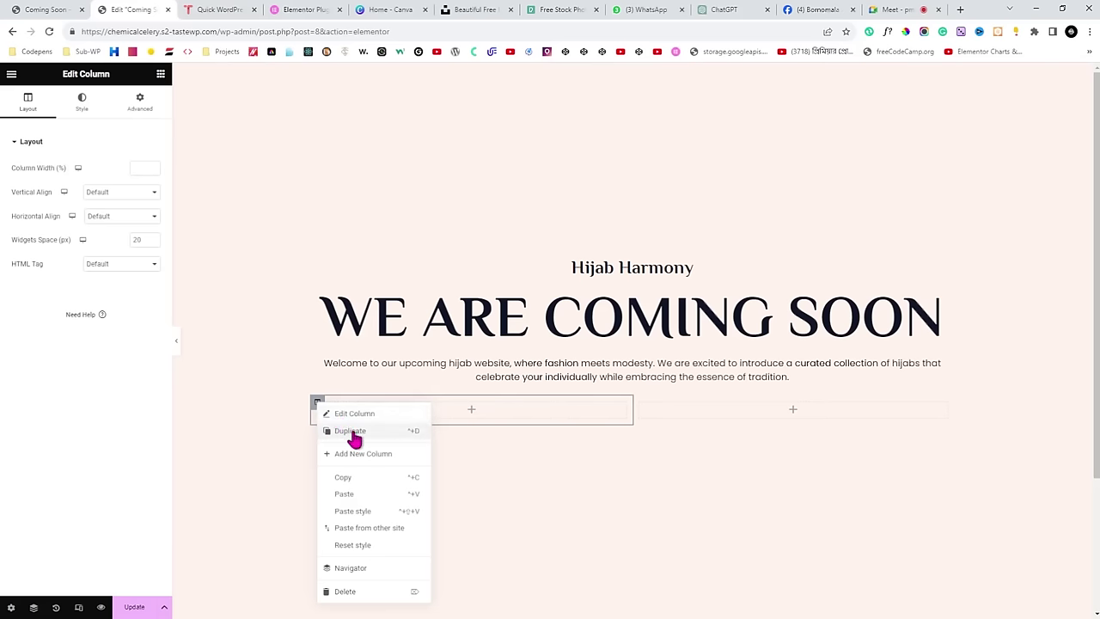
pyautogui.click(351, 432)
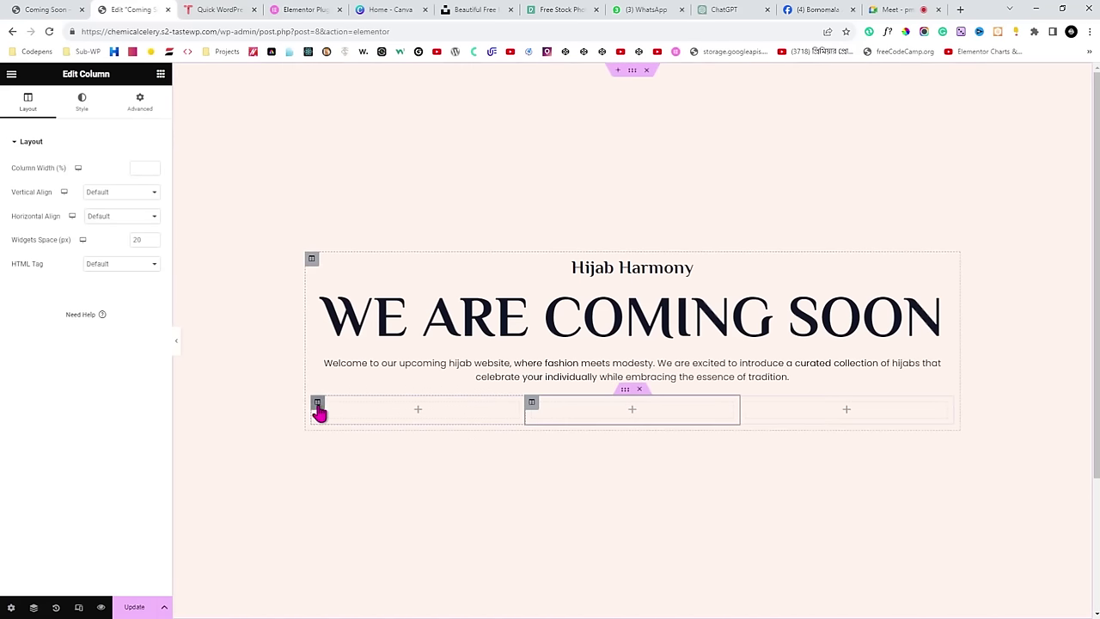
pyautogui.click(317, 404)
pyautogui.rightClick(317, 404)
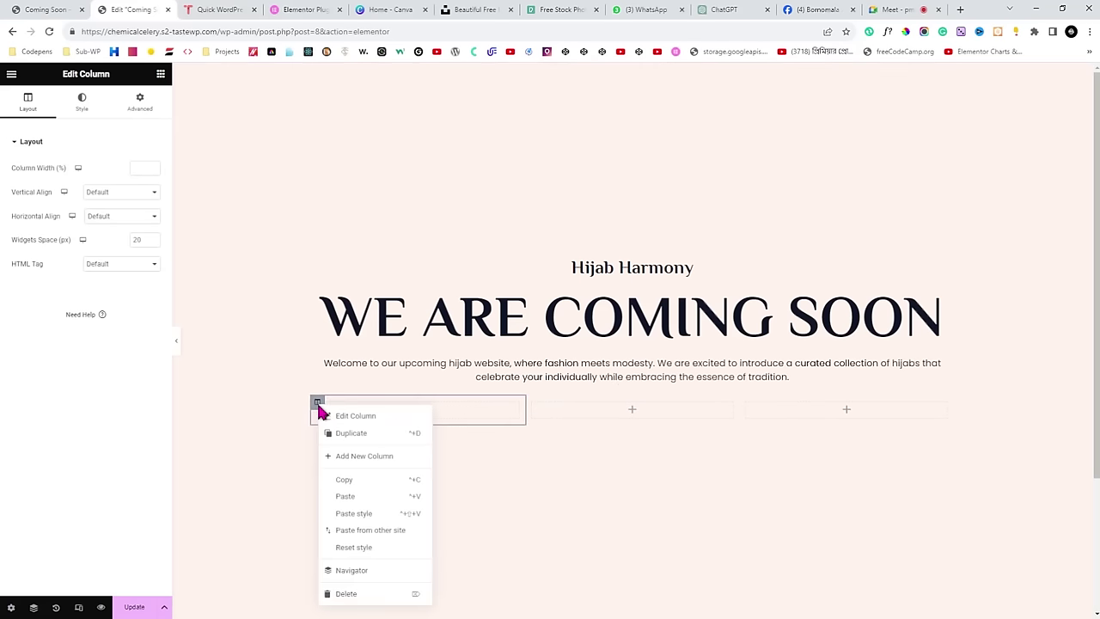
pyautogui.click(351, 431)
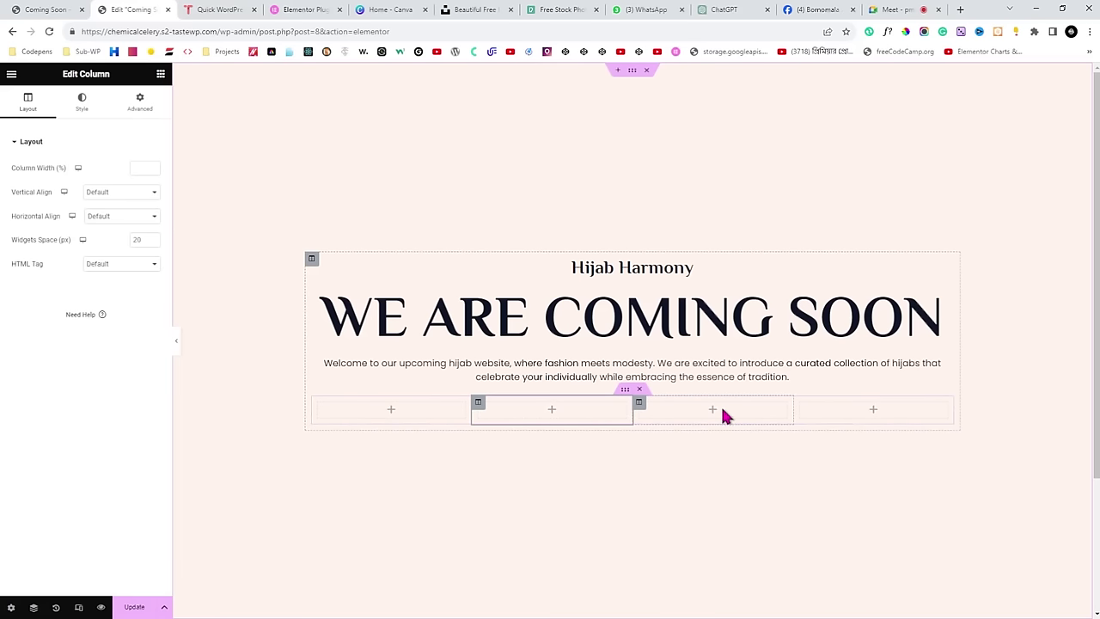
pyautogui.click(161, 76)
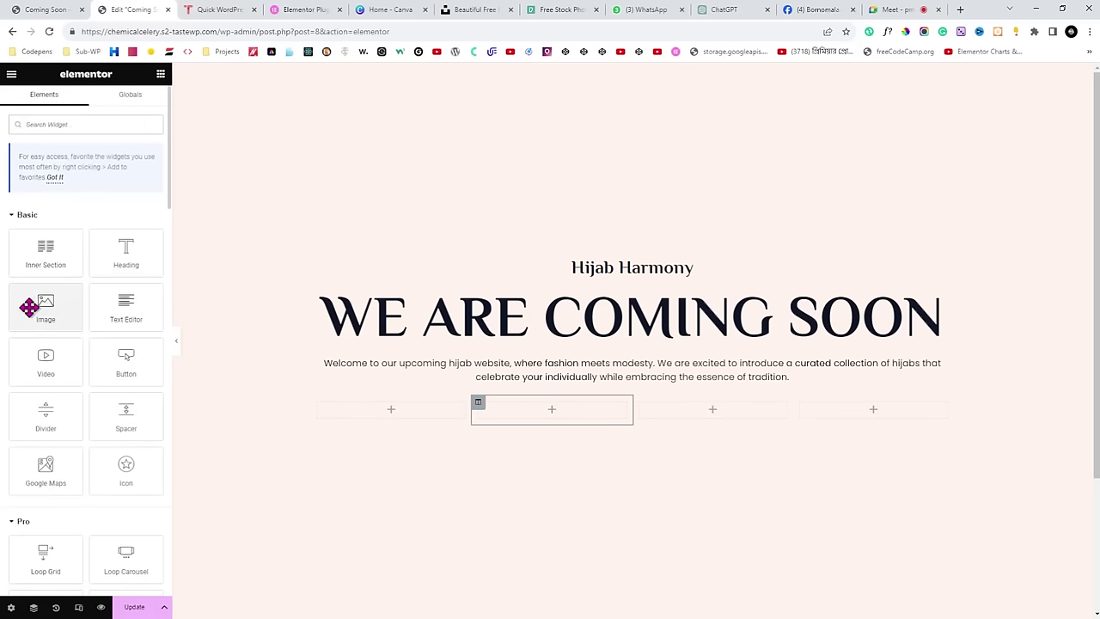
# Drag an Image widget into the first of the four columns.
pyautogui.moveTo(32, 305); pyautogui.dragTo(359, 411)
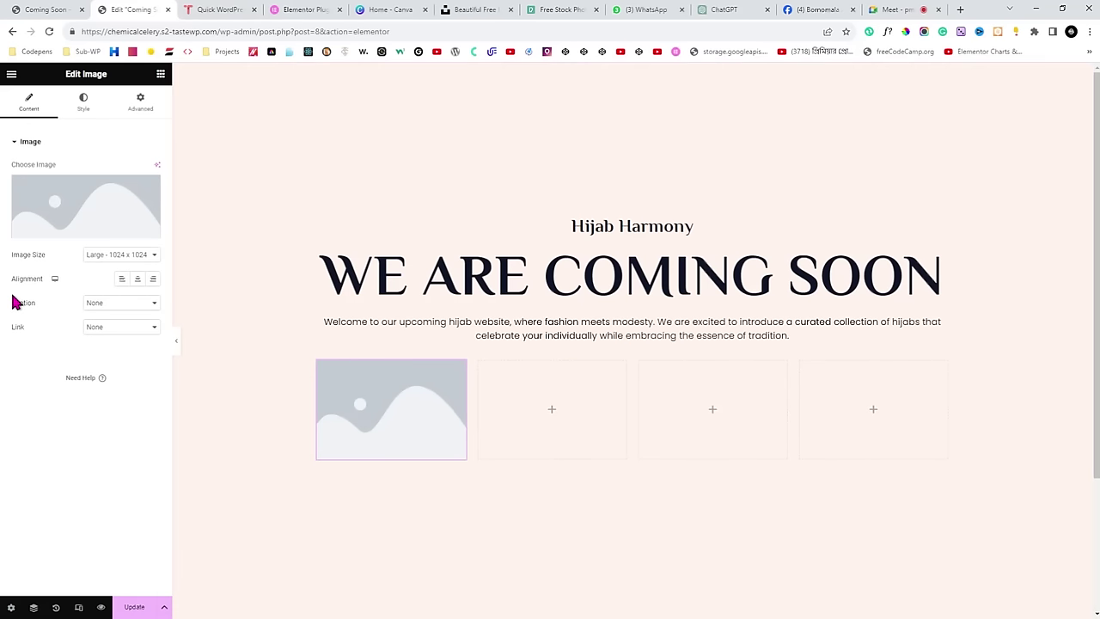
# Browse the four hijab photos in the image widget's Media Library, then switch to Canva.
pyautogui.click(66, 216)
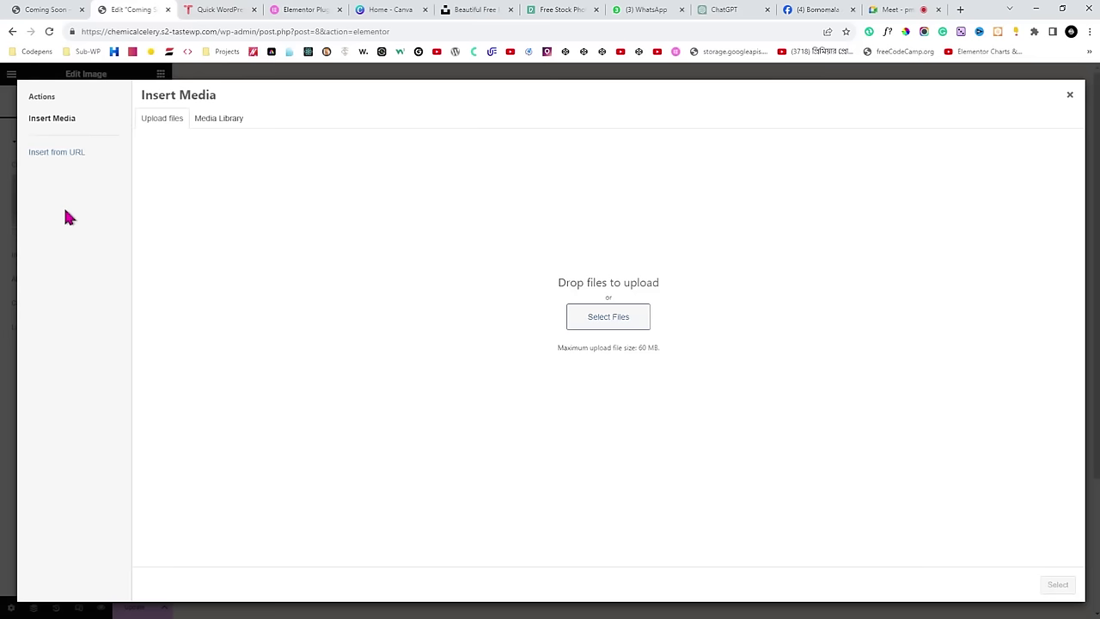
pyautogui.click(588, 324)
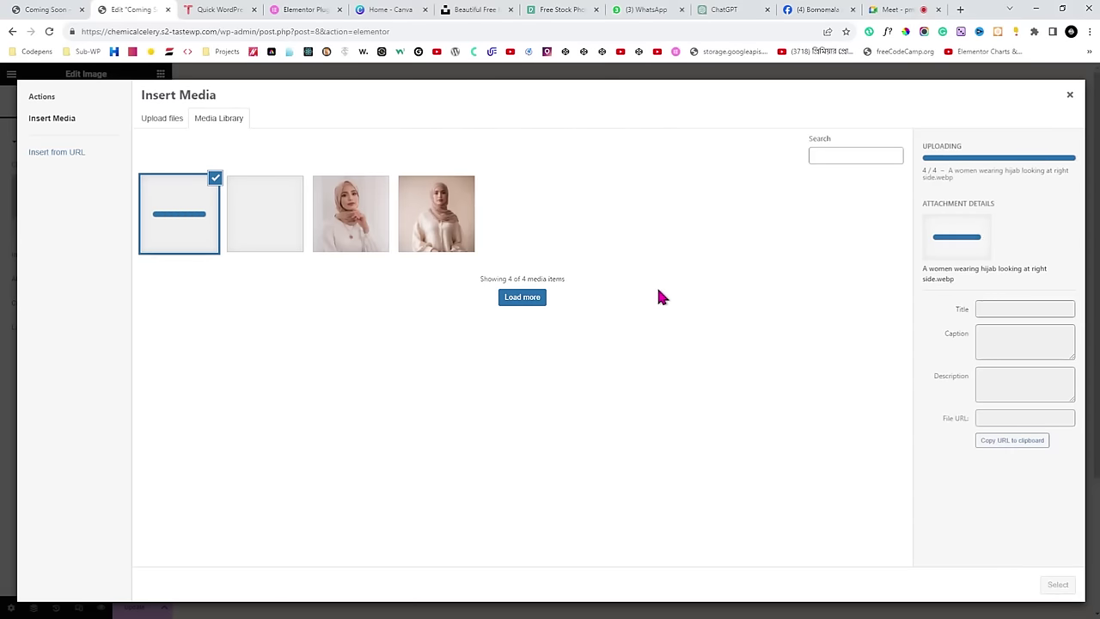
pyautogui.click(375, 9)
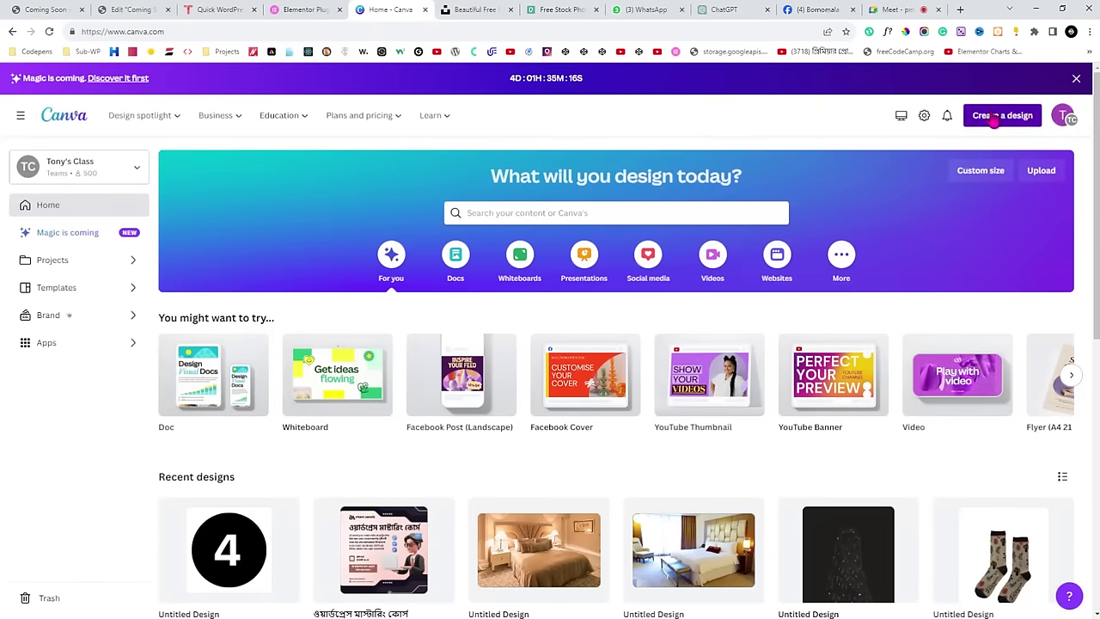
# Create a new custom-size 1080 × 1080 px Canva design.
pyautogui.click(994, 122)
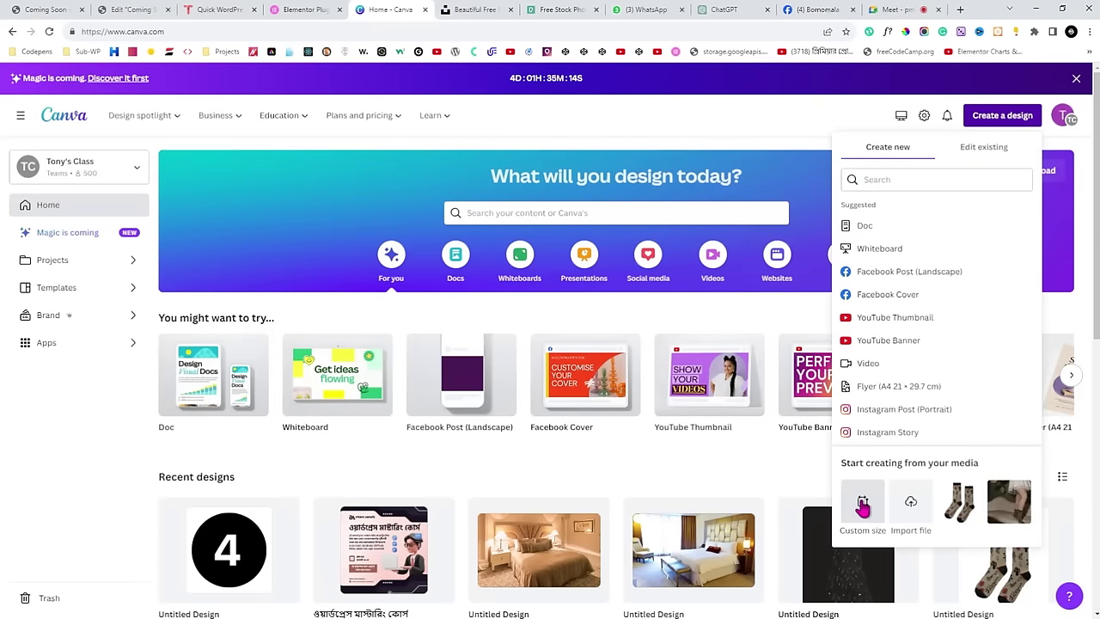
pyautogui.click(862, 508)
pyautogui.click(884, 310)
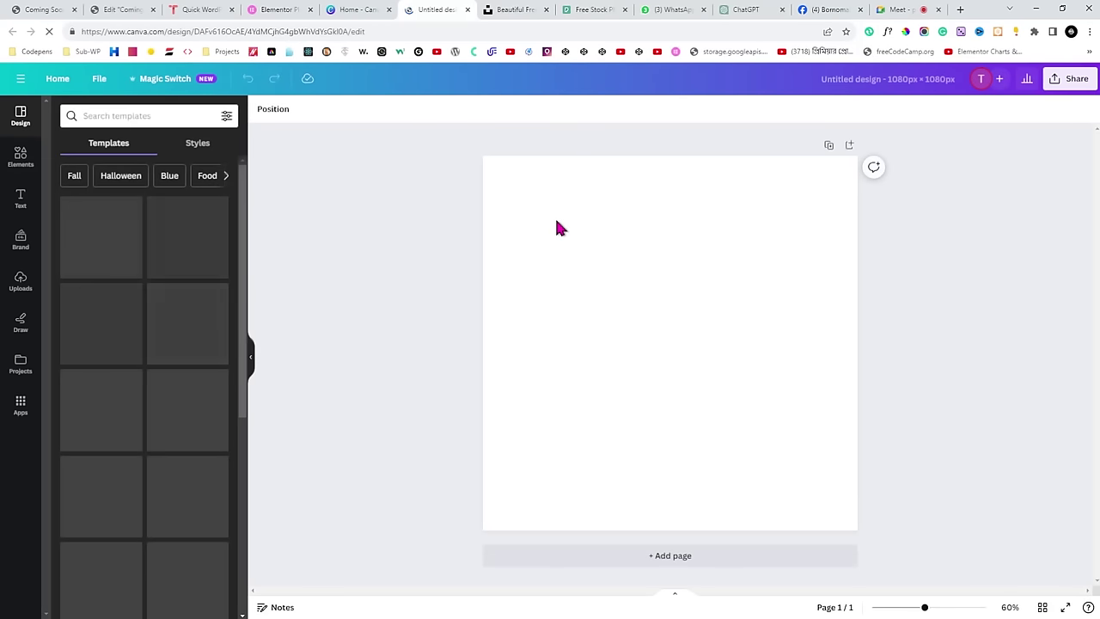
# Search Canva elements for 'hijab', browse all photo results, then view the live coming-soon page.
pyautogui.click(21, 158)
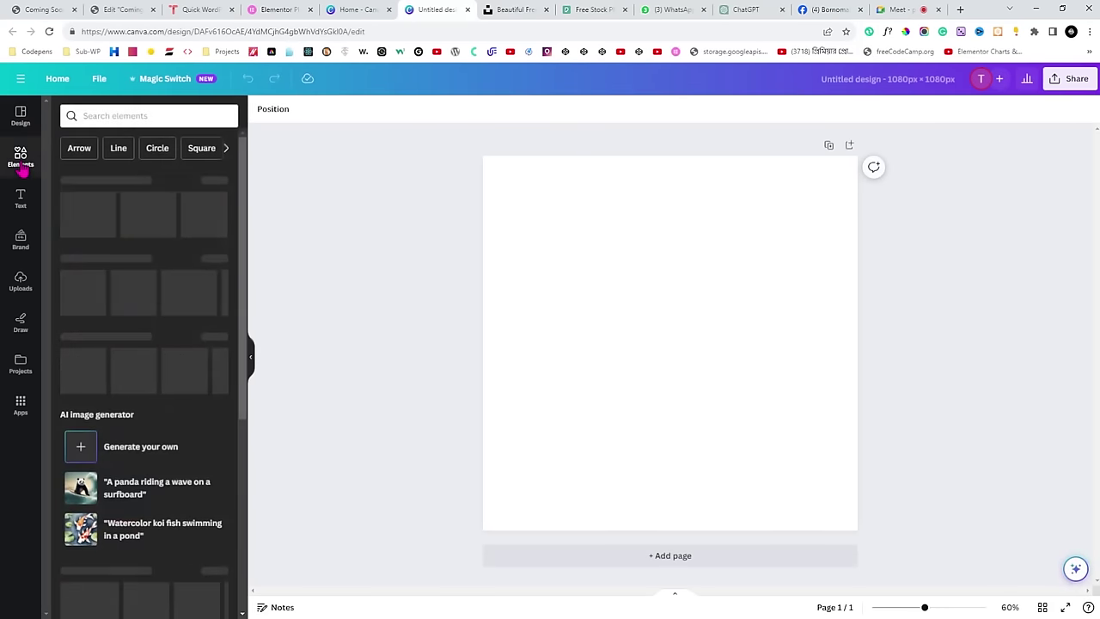
pyautogui.click(138, 113)
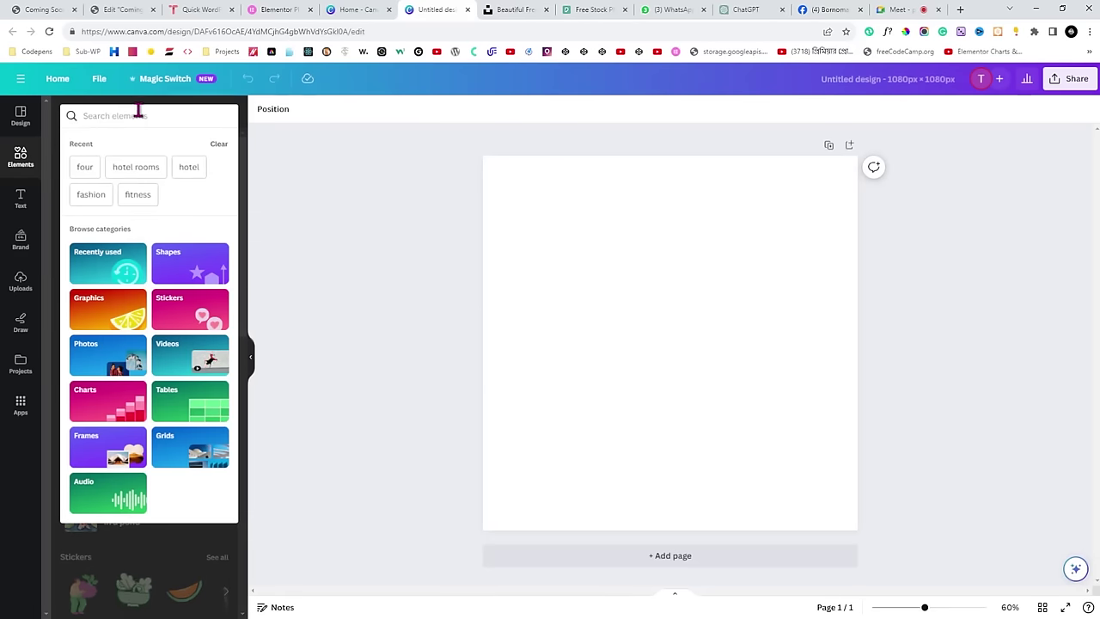
pyautogui.write('hio')
pyautogui.press('BackSpace')
pyautogui.press('BackSpace')
pyautogui.write('i')
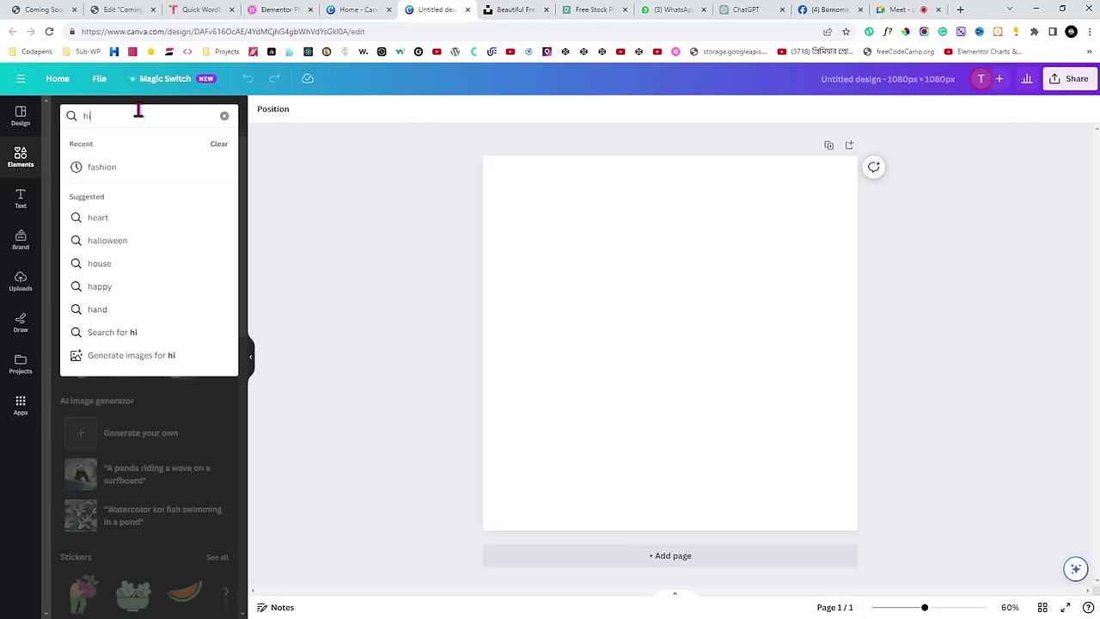
pyautogui.write('jab')
pyautogui.press('Return')
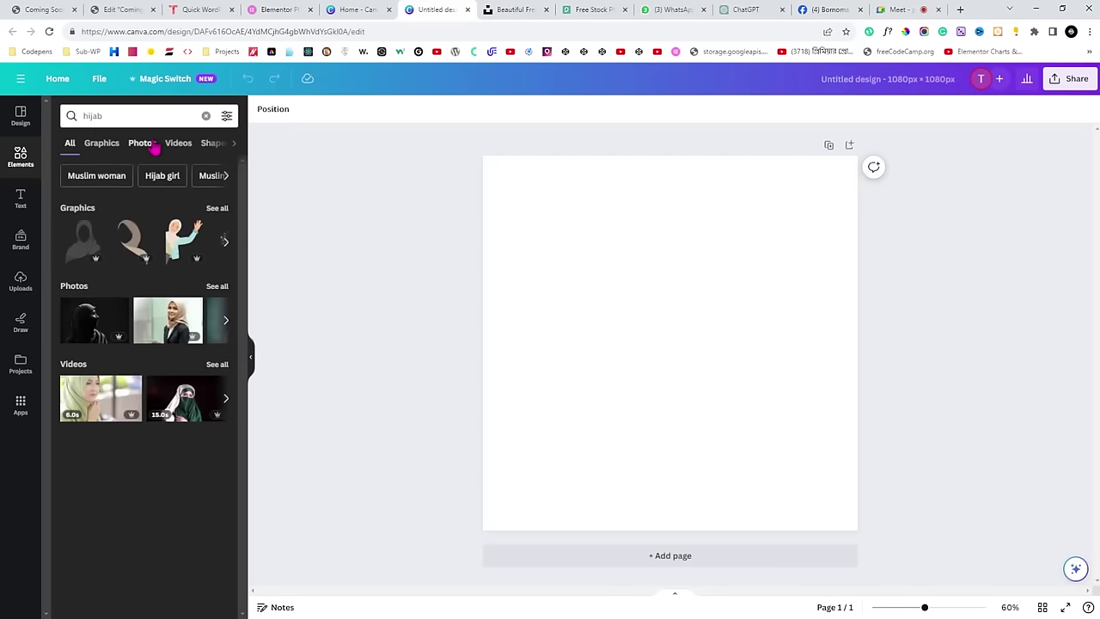
pyautogui.click(217, 286)
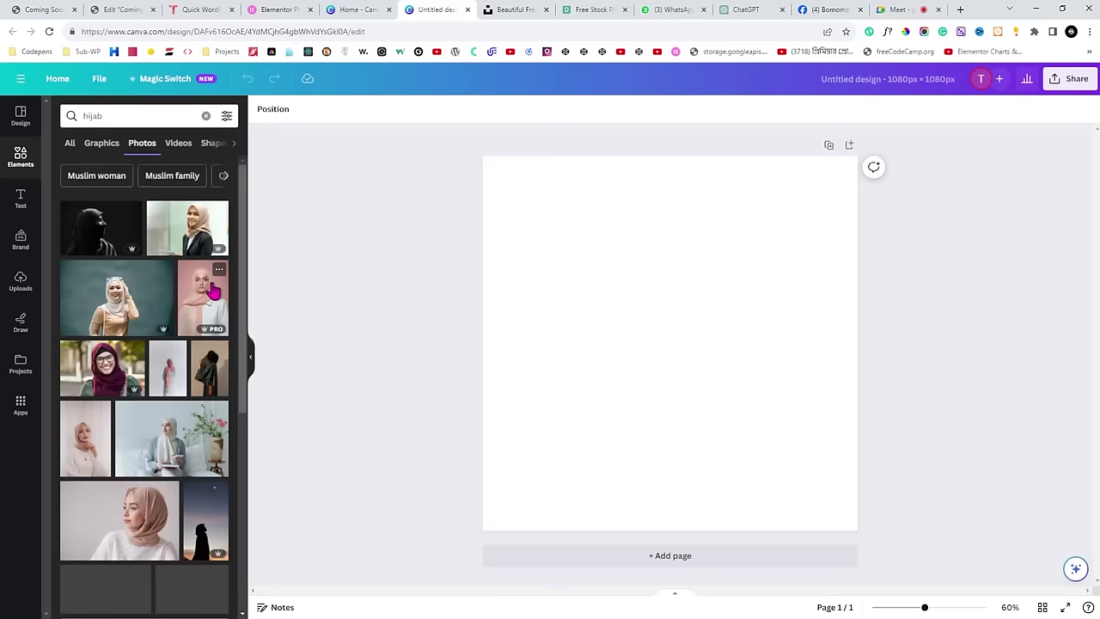
pyautogui.scroll(-1, 150, 420)
pyautogui.scroll(-2, 150, 455)
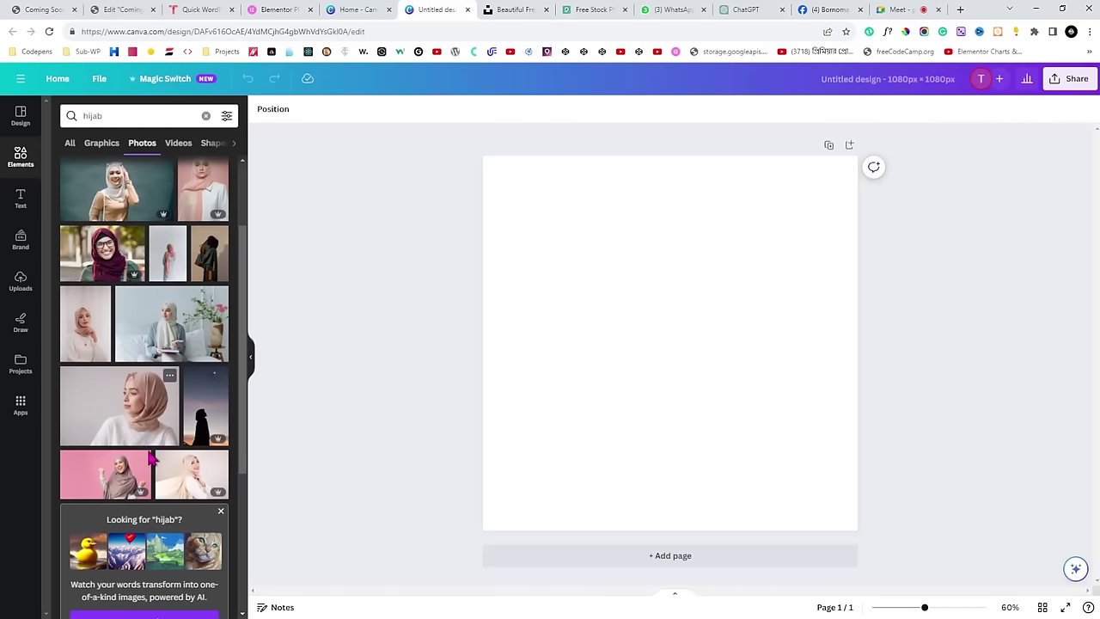
pyautogui.scroll(-6, 87, 312)
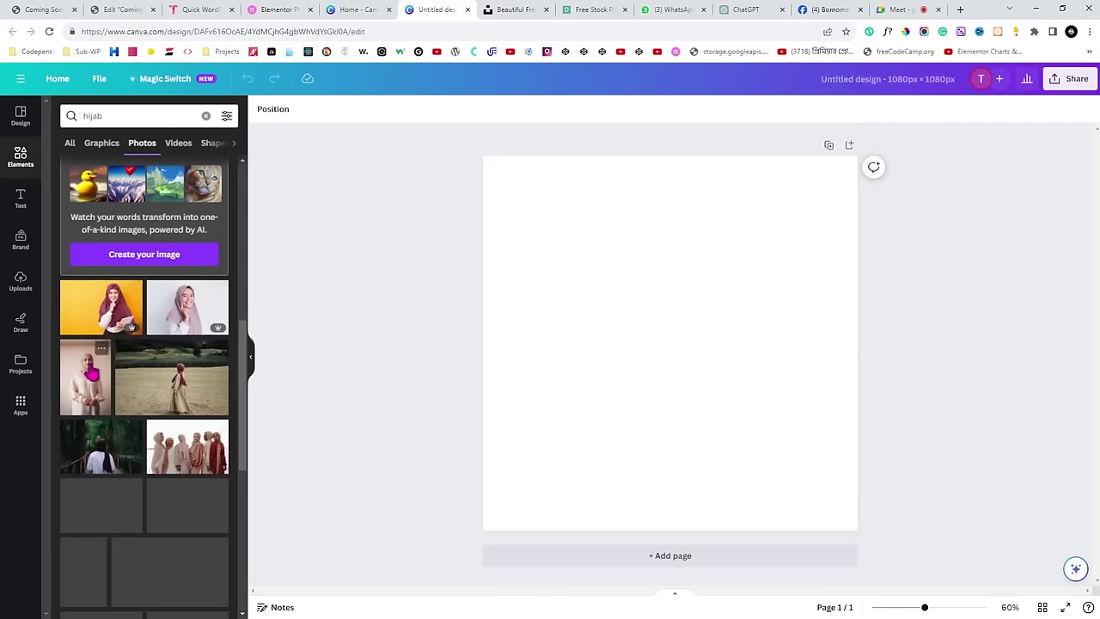
pyautogui.scroll(-3, 153, 494)
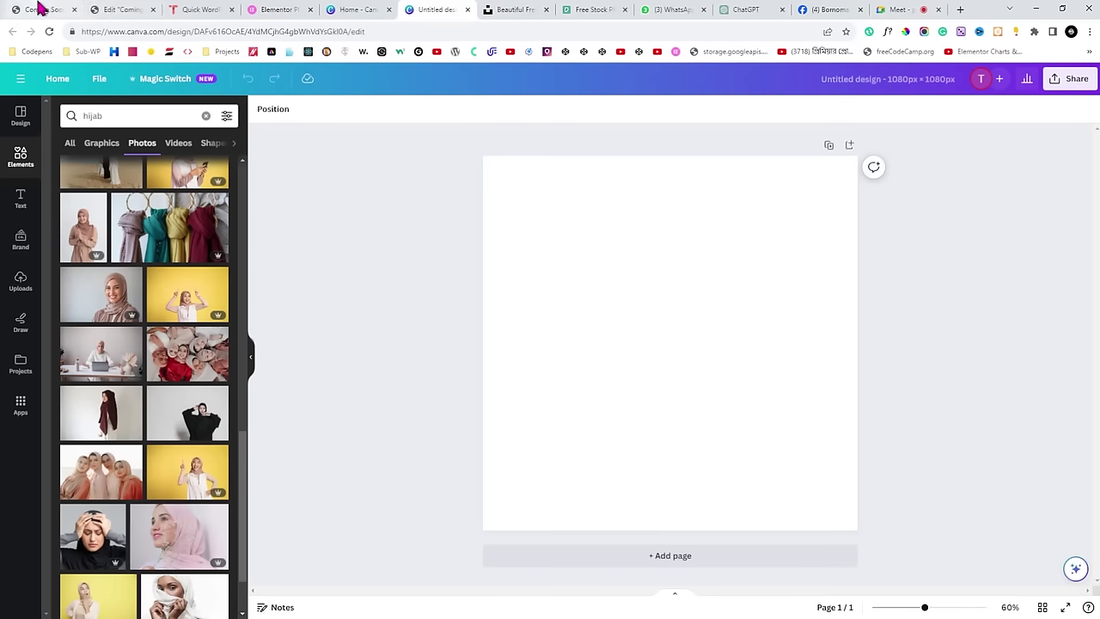
pyautogui.click(39, 9)
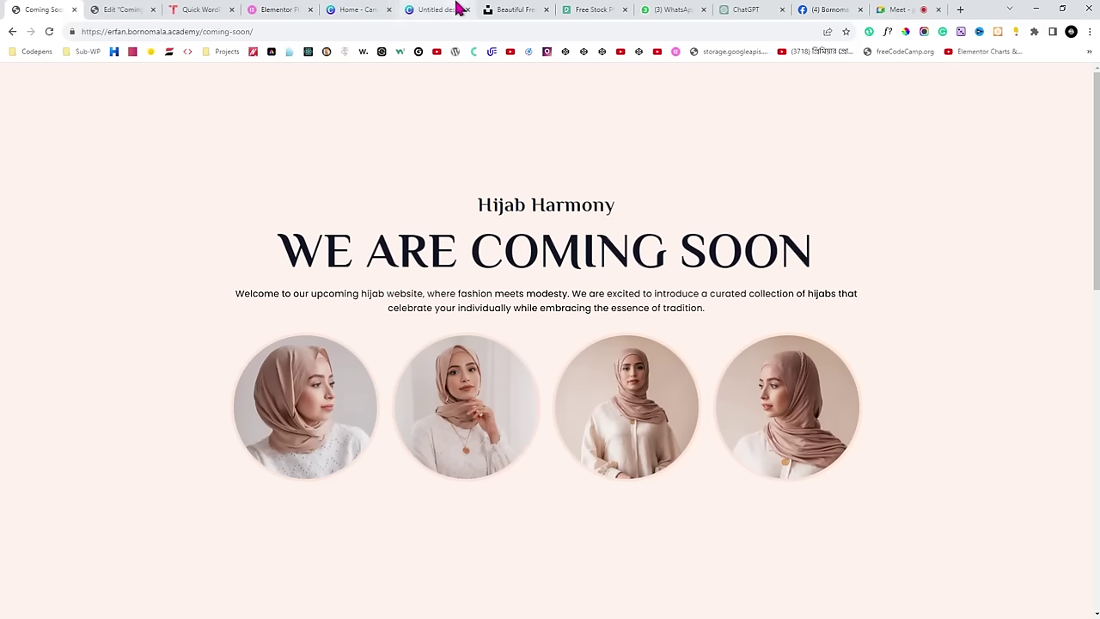
# Close the blank untitled Canva design tab and bring up the Unsplash home page.
pyautogui.click(353, 10)
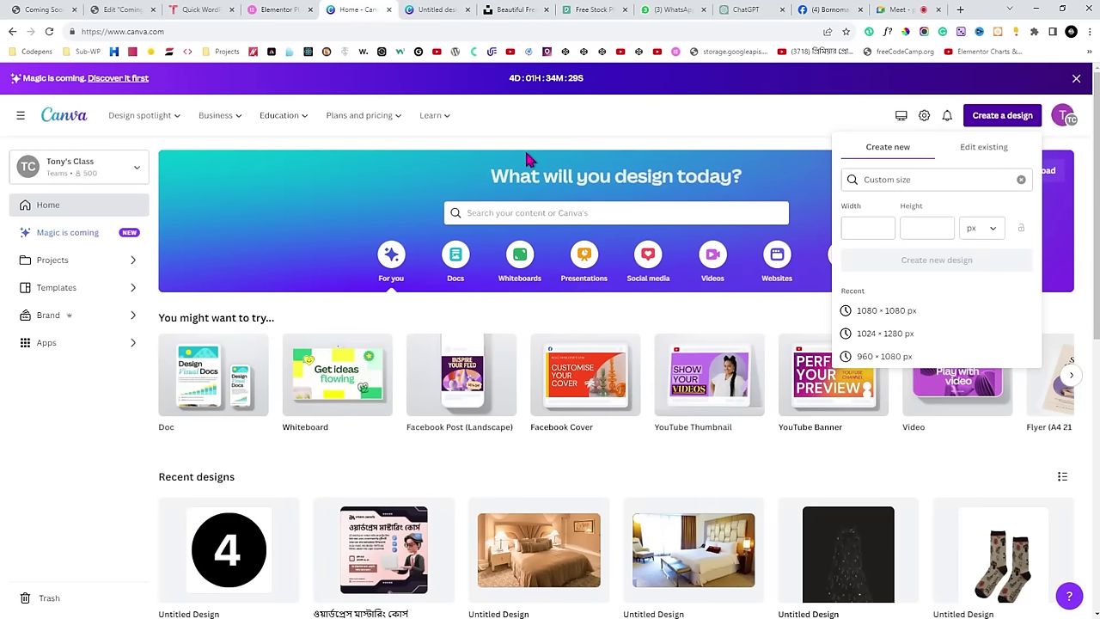
pyautogui.click(473, 160)
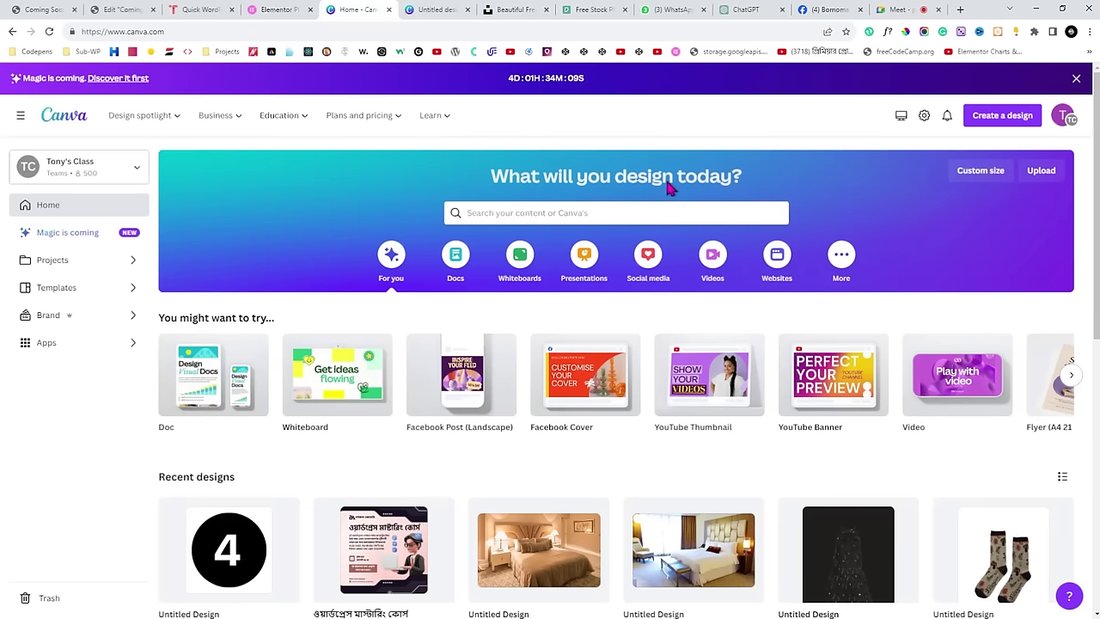
pyautogui.click(992, 123)
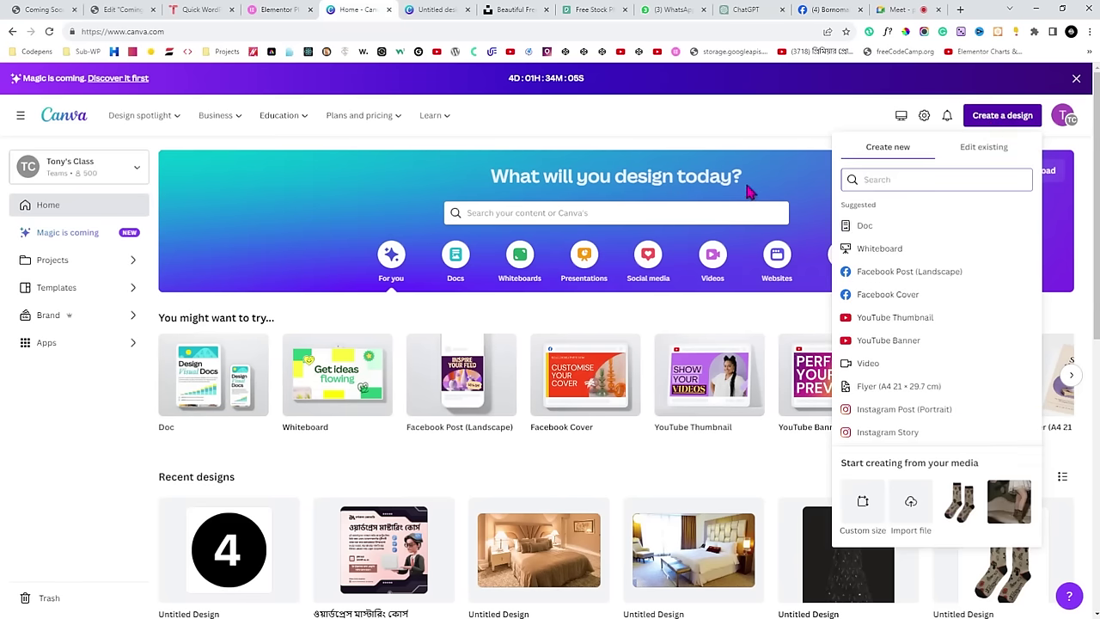
pyautogui.click(765, 183)
pyautogui.click(423, 8)
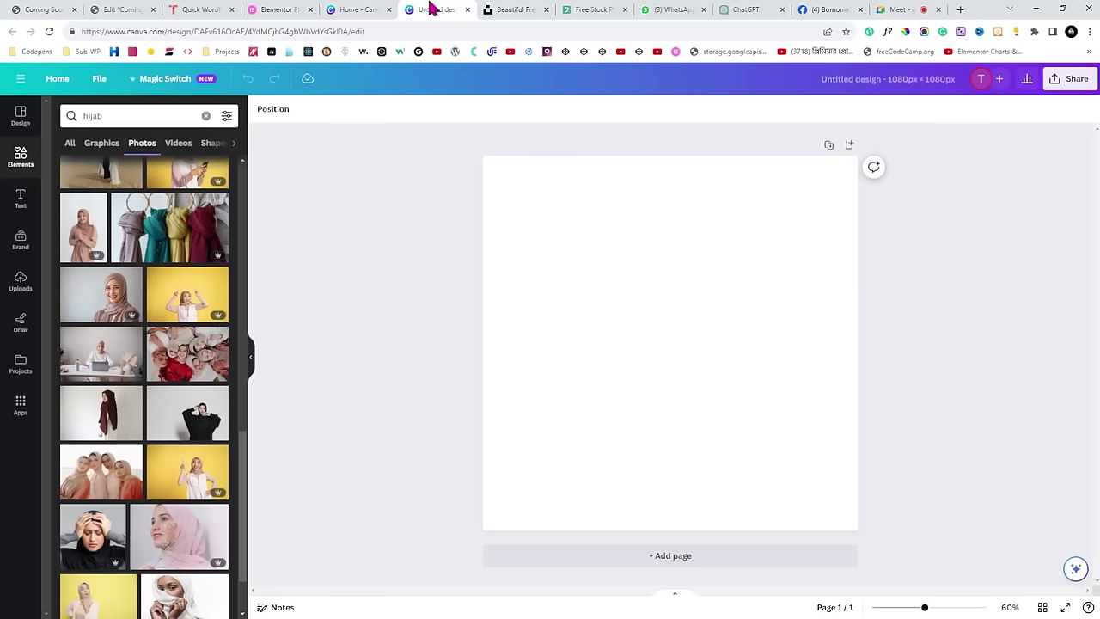
pyautogui.click(467, 9)
pyautogui.click(344, 8)
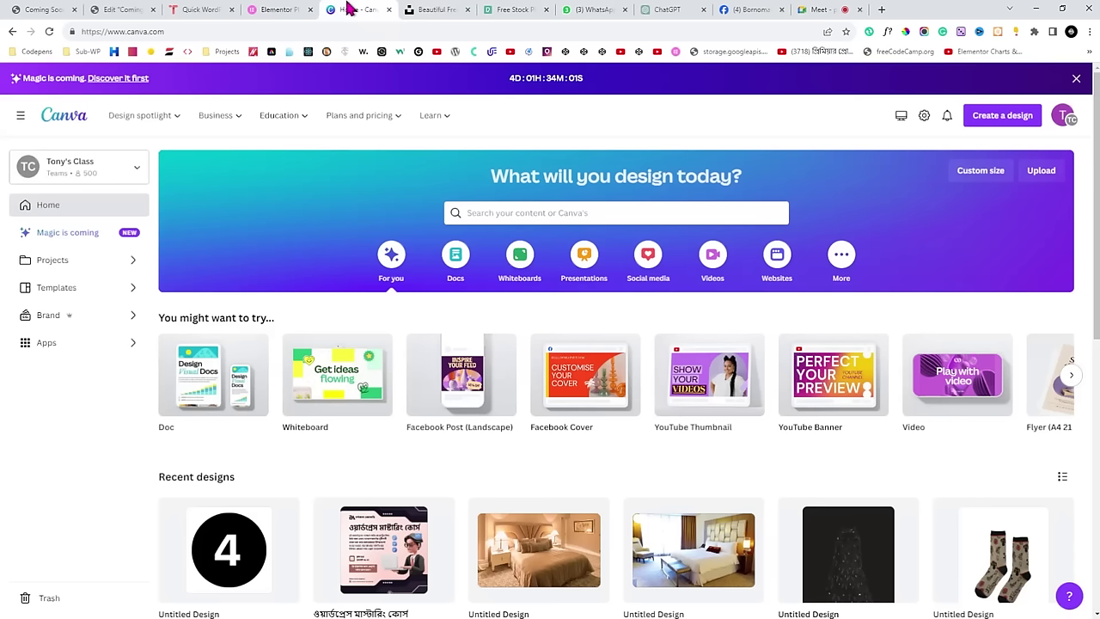
pyautogui.click(208, 31)
pyautogui.click(441, 9)
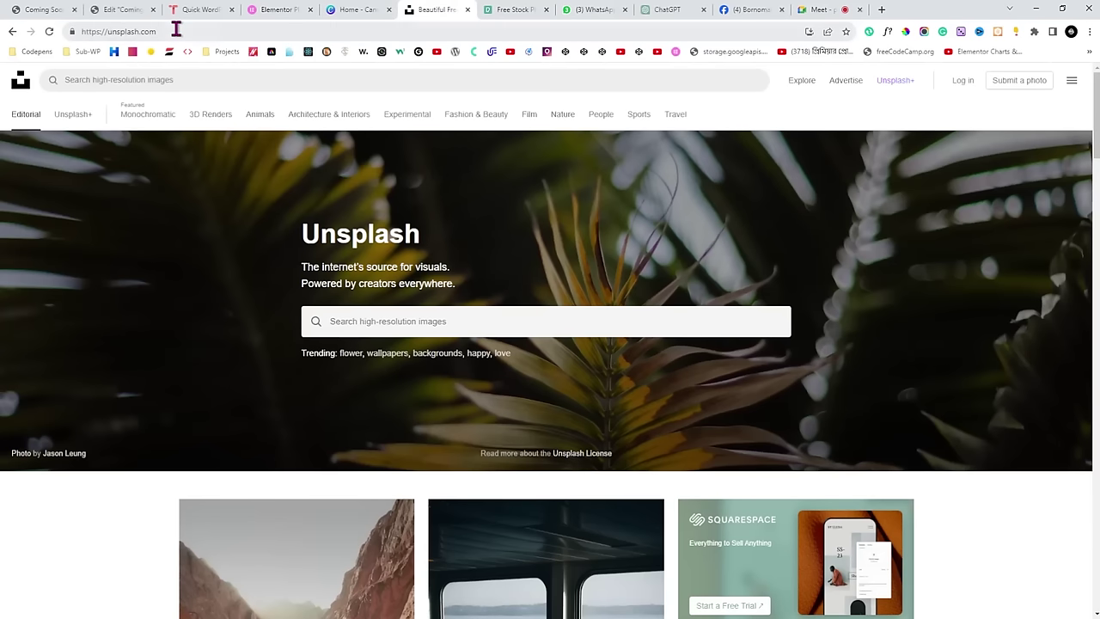
# Look over the Unsplash and Pexels stock-photo feeds, then return to Canva's home page.
pyautogui.click(217, 31)
pyautogui.click(491, 9)
pyautogui.click(197, 31)
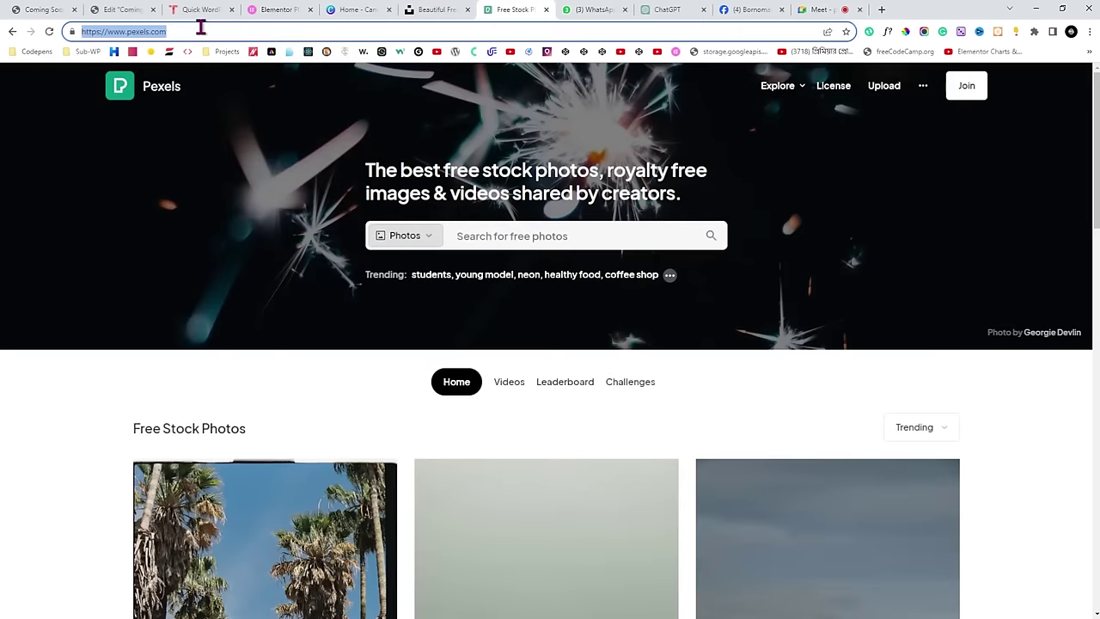
pyautogui.scroll(-3, 640, 222)
pyautogui.scroll(3, 641, 221)
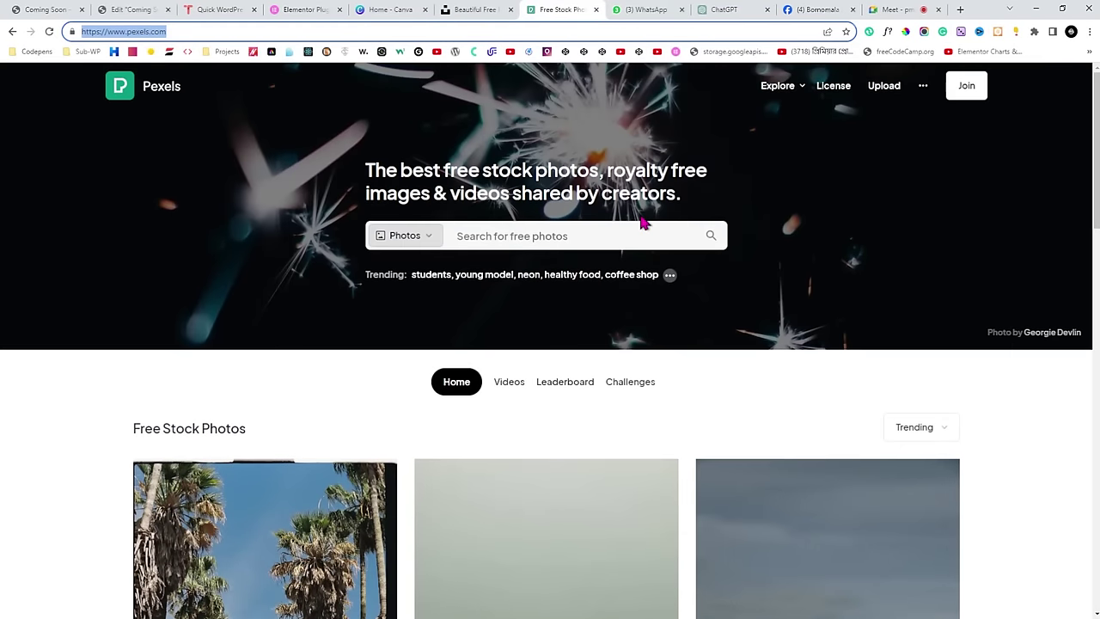
pyautogui.click(486, 9)
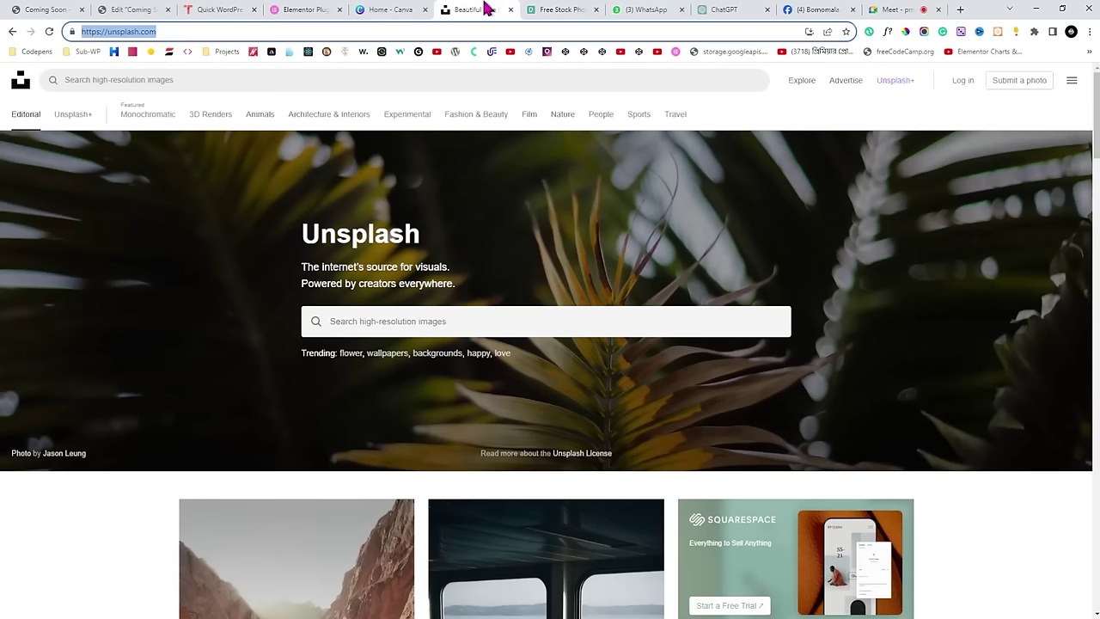
pyautogui.click(397, 9)
pyautogui.click(471, 9)
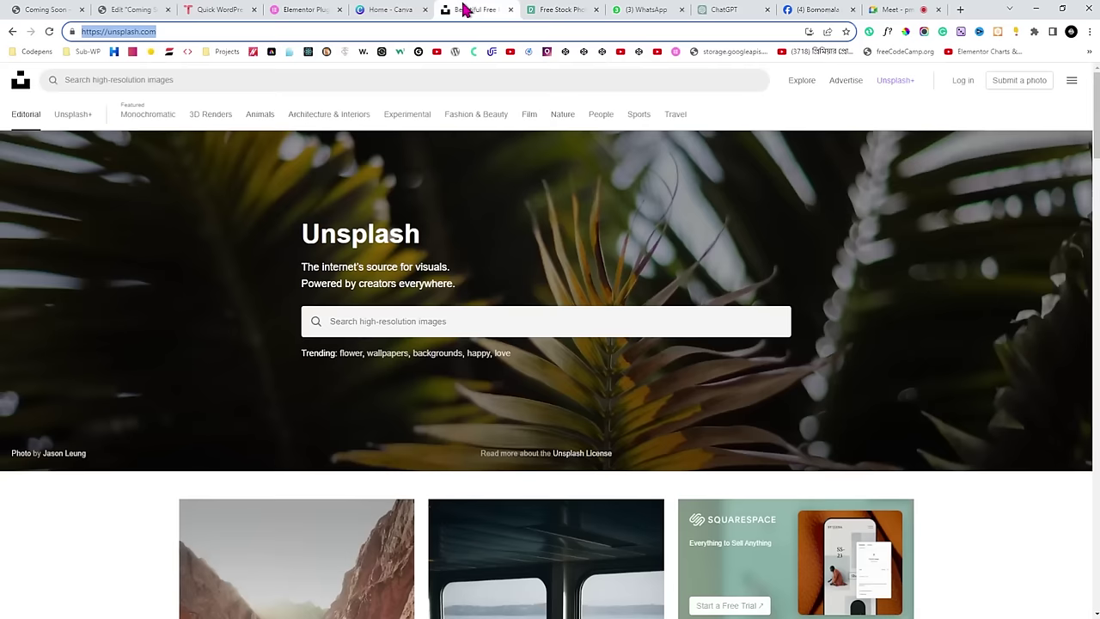
pyautogui.click(568, 10)
pyautogui.scroll(-3, 851, 204)
pyautogui.scroll(-3, 851, 205)
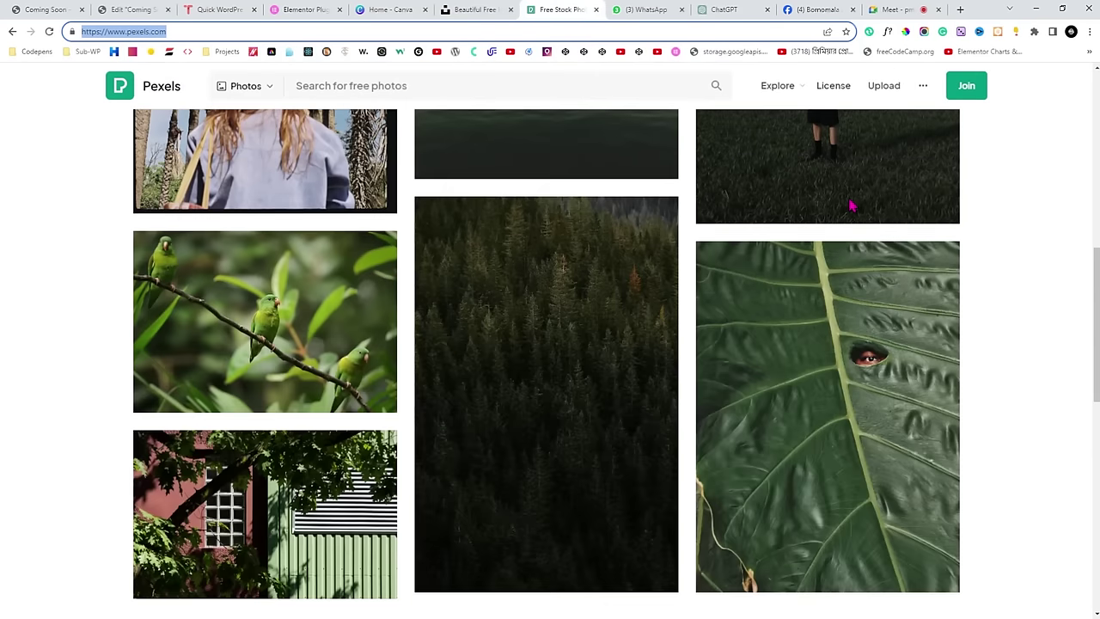
pyautogui.scroll(6, 815, 204)
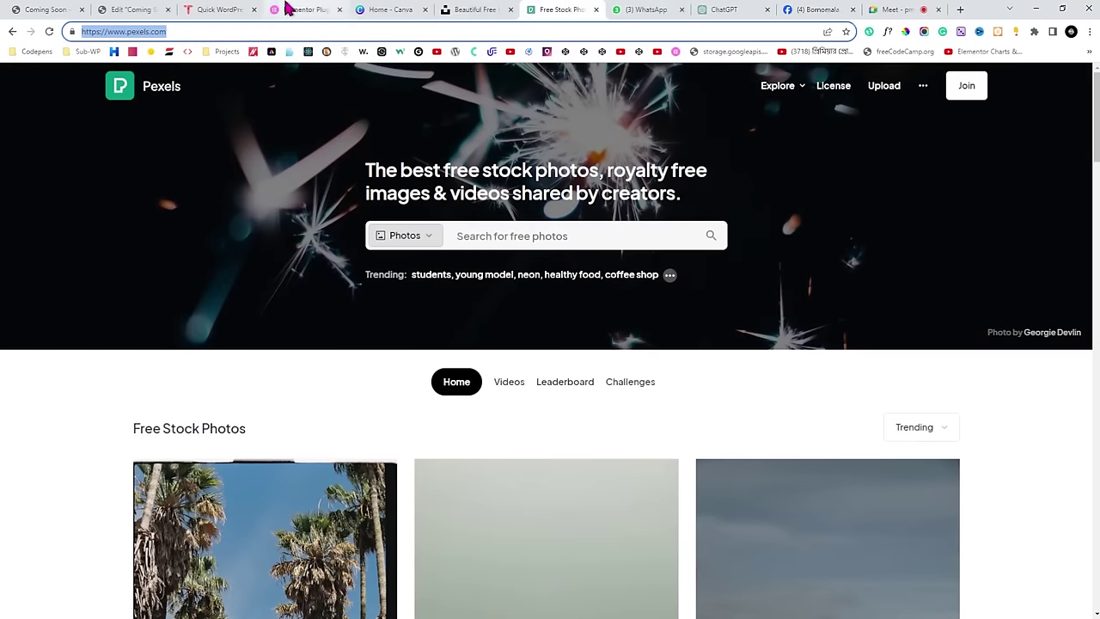
pyautogui.click(379, 9)
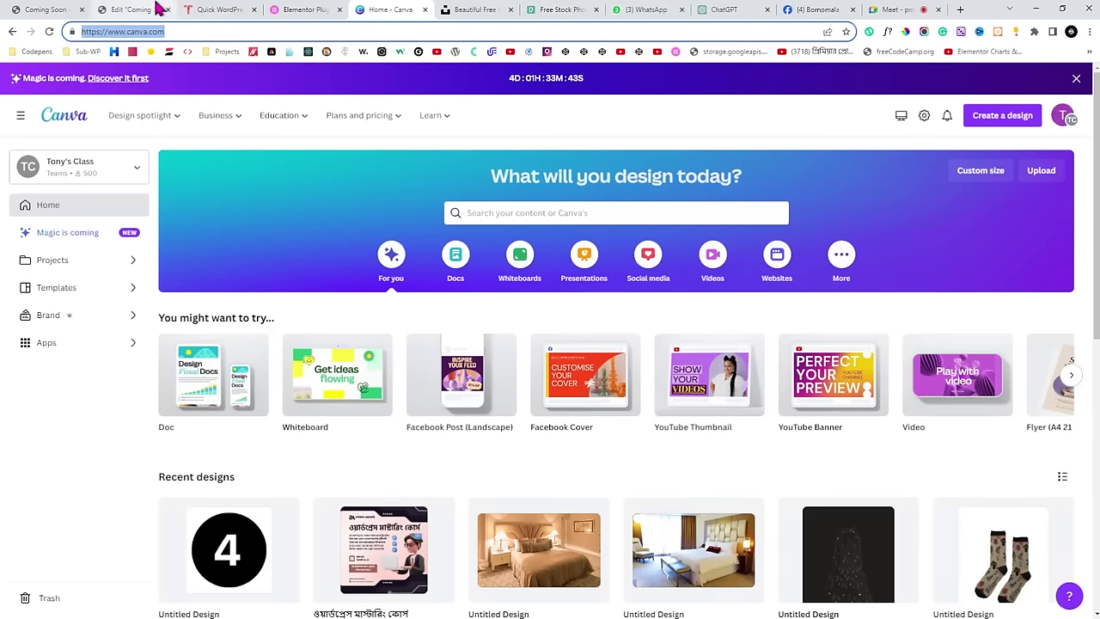
# Insert the first Media Library hijab portrait into the leftmost image slot, then view the live page.
pyautogui.click(129, 10)
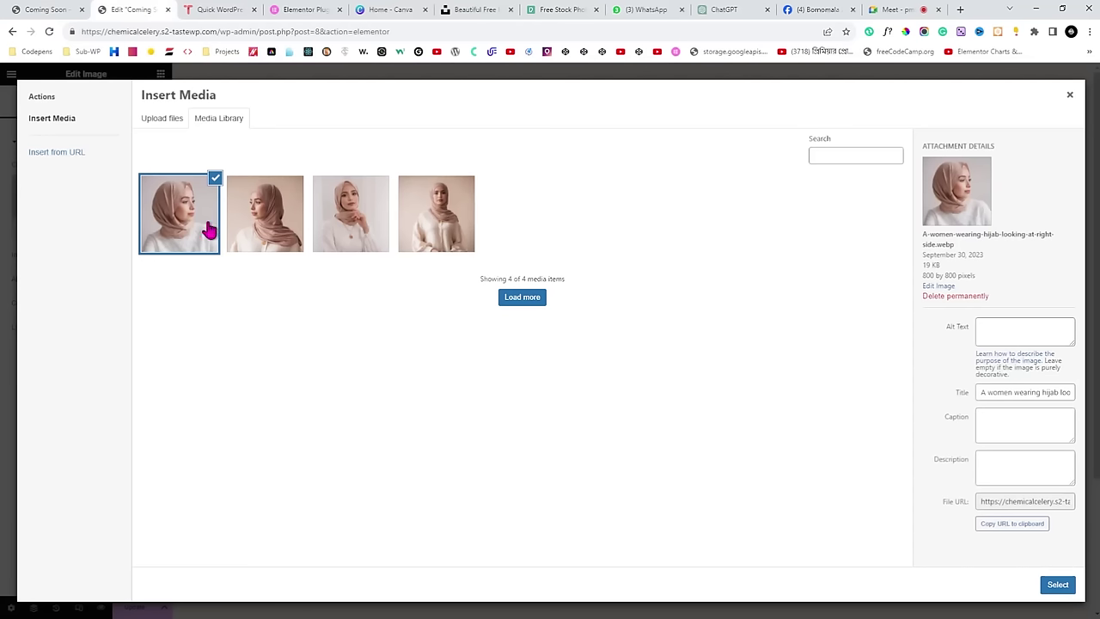
pyautogui.click(1058, 586)
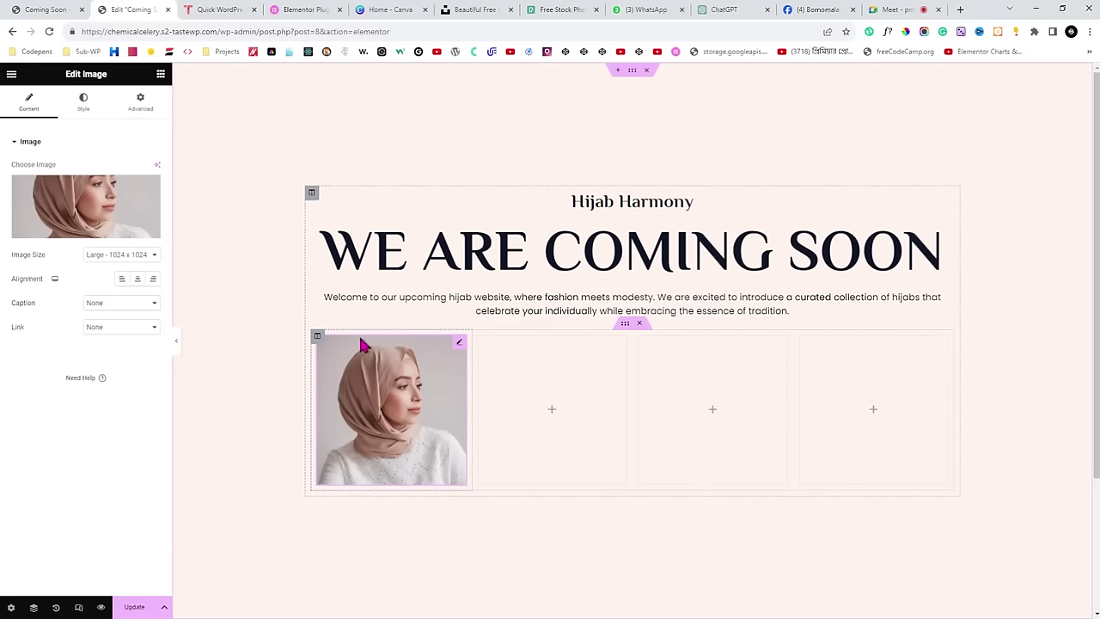
pyautogui.click(45, 9)
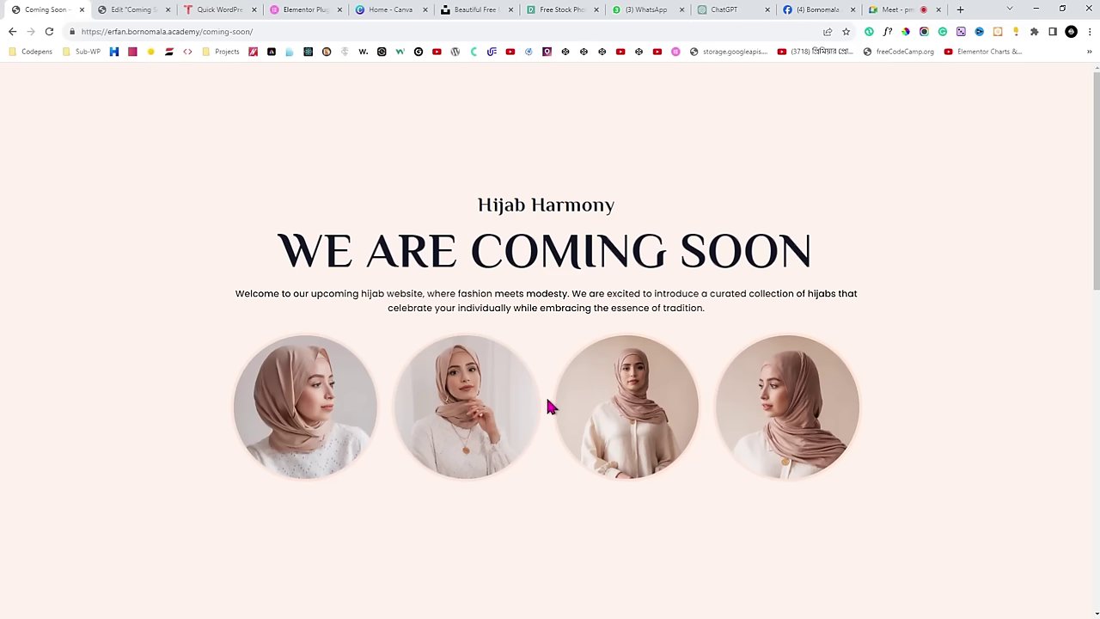
# Preview the square first photo full width, check it against the live page's circular photos, then restore the Edit Image panel.
pyautogui.click(159, 9)
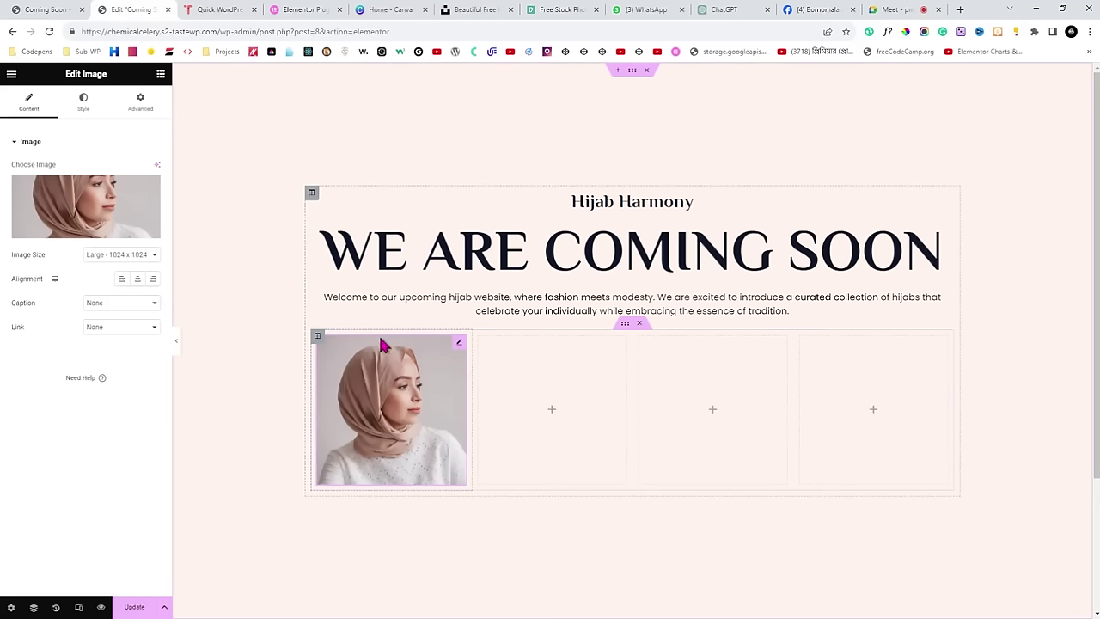
pyautogui.click(177, 347)
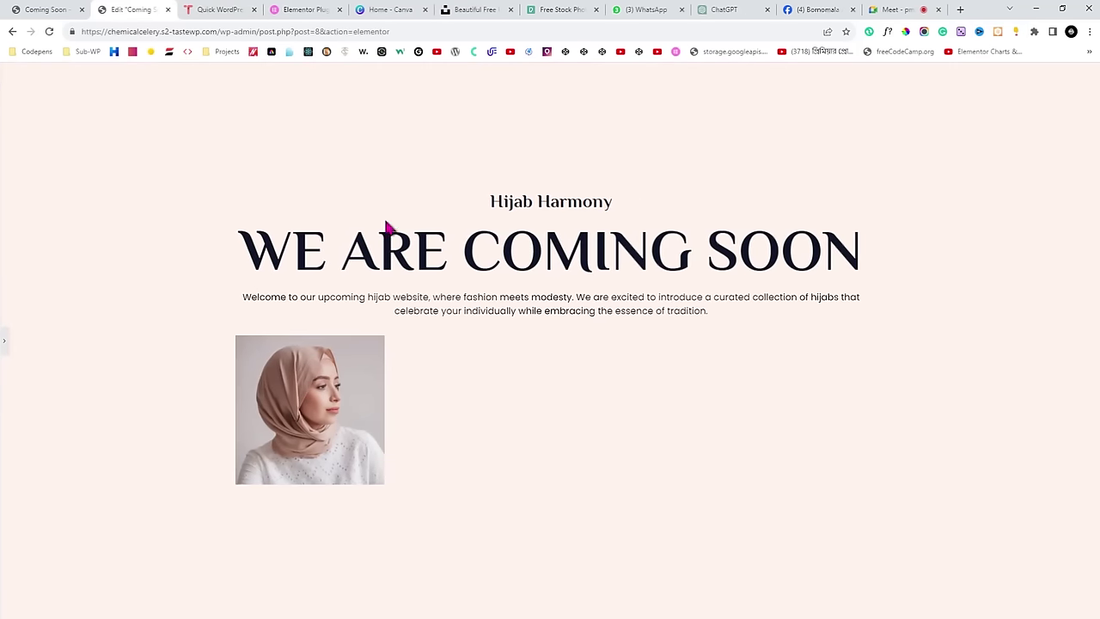
pyautogui.click(64, 9)
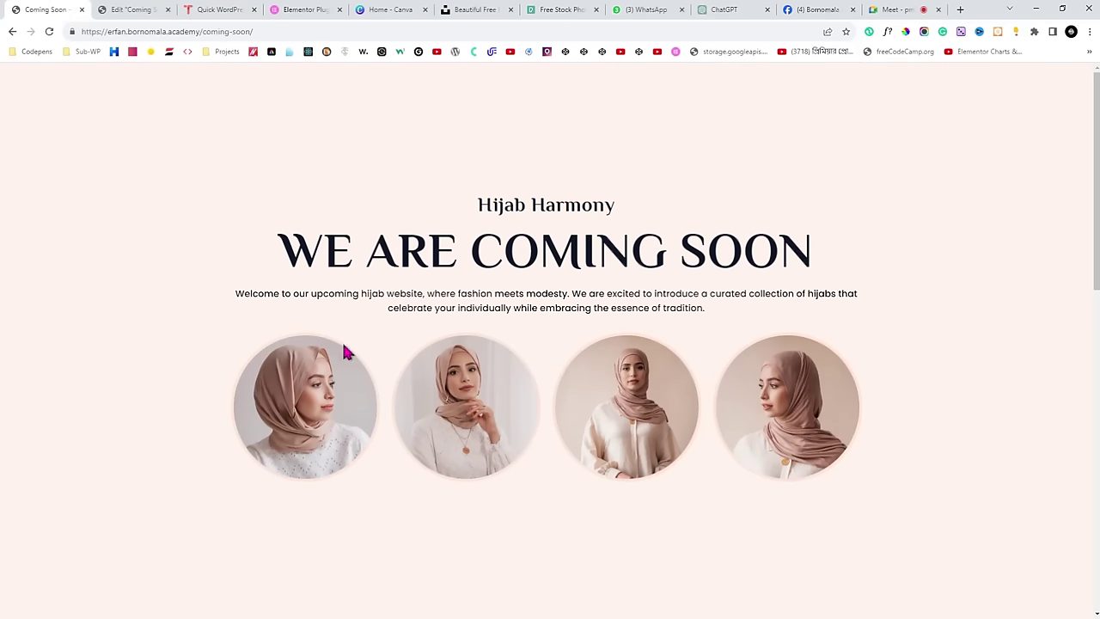
pyautogui.click(120, 9)
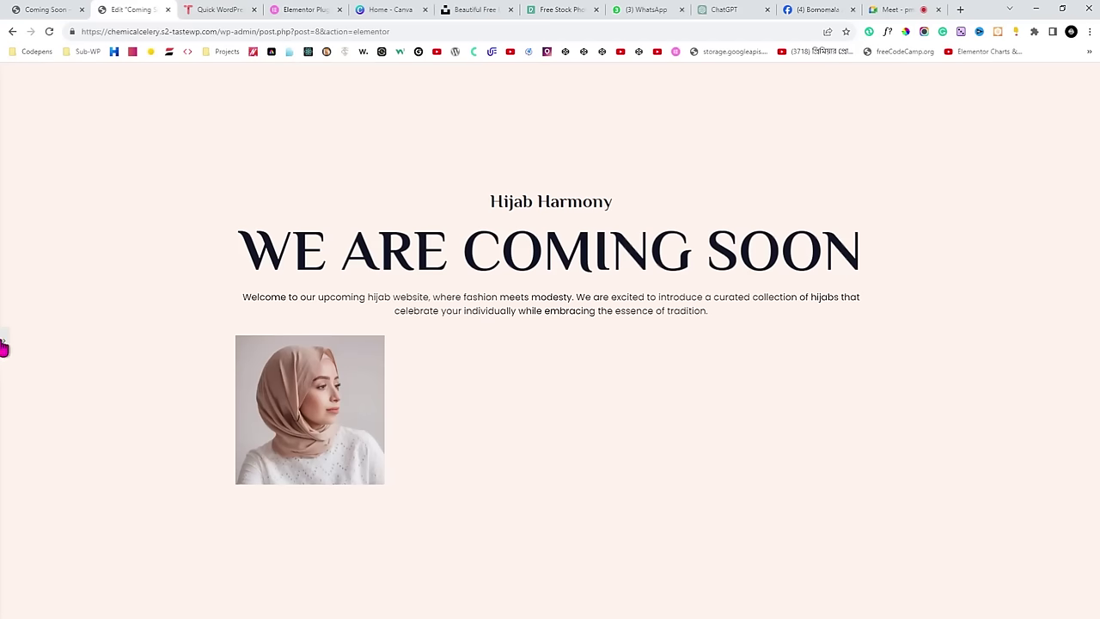
pyautogui.click(3, 346)
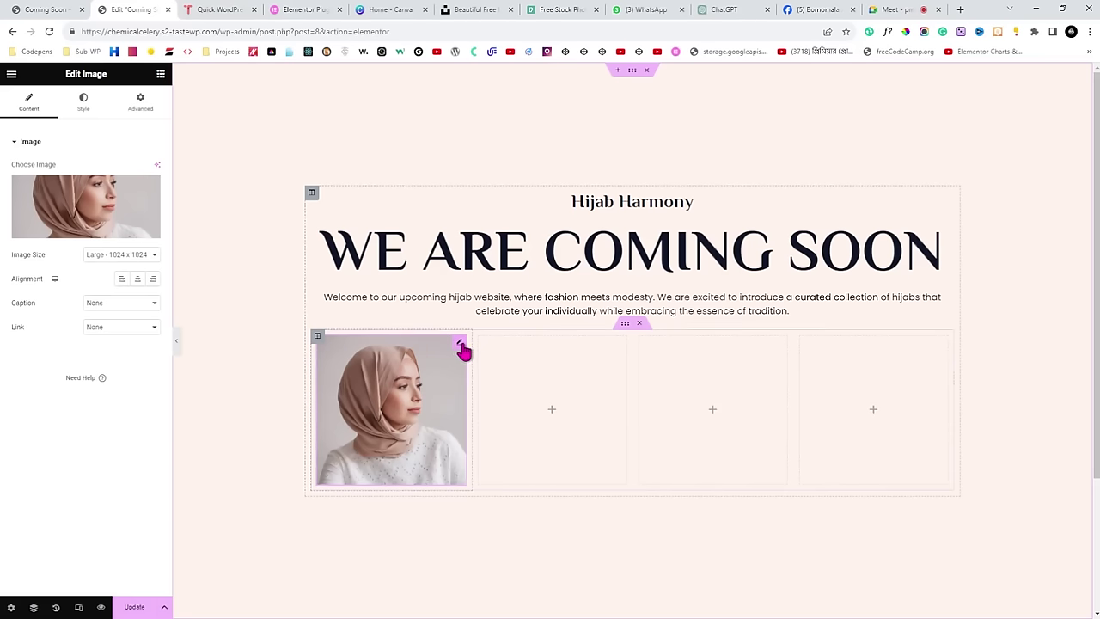
# Show the first image's Style settings and open the unit choices for its Border Radius.
pyautogui.click(86, 112)
pyautogui.moveTo(69, 74); pyautogui.dragTo(96, 76)
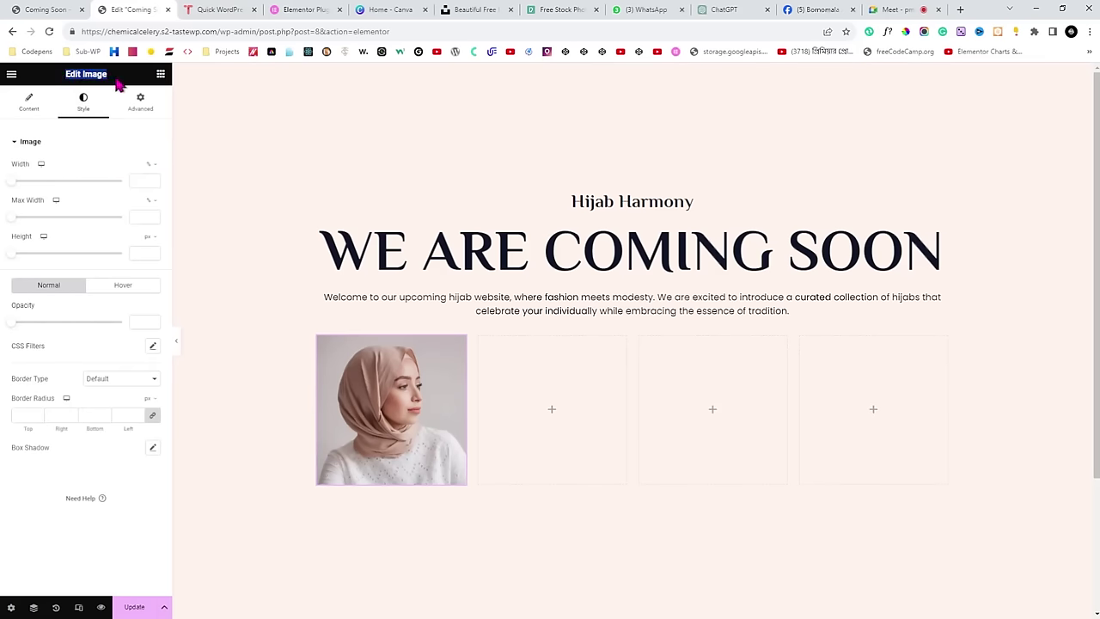
pyautogui.click(117, 81)
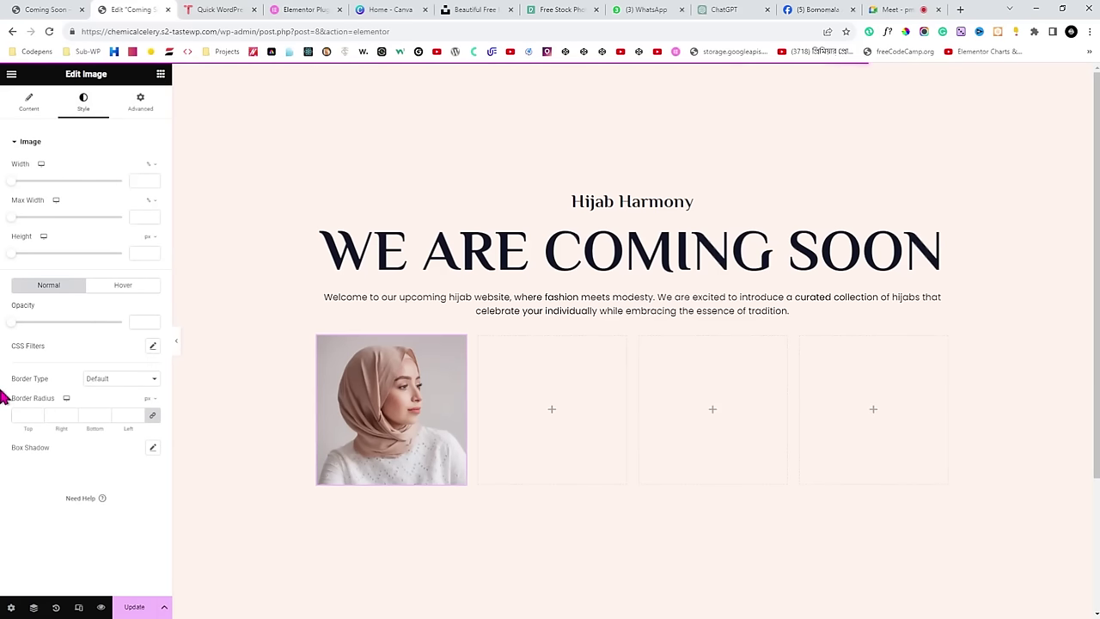
pyautogui.moveTo(17, 401); pyautogui.dragTo(50, 404)
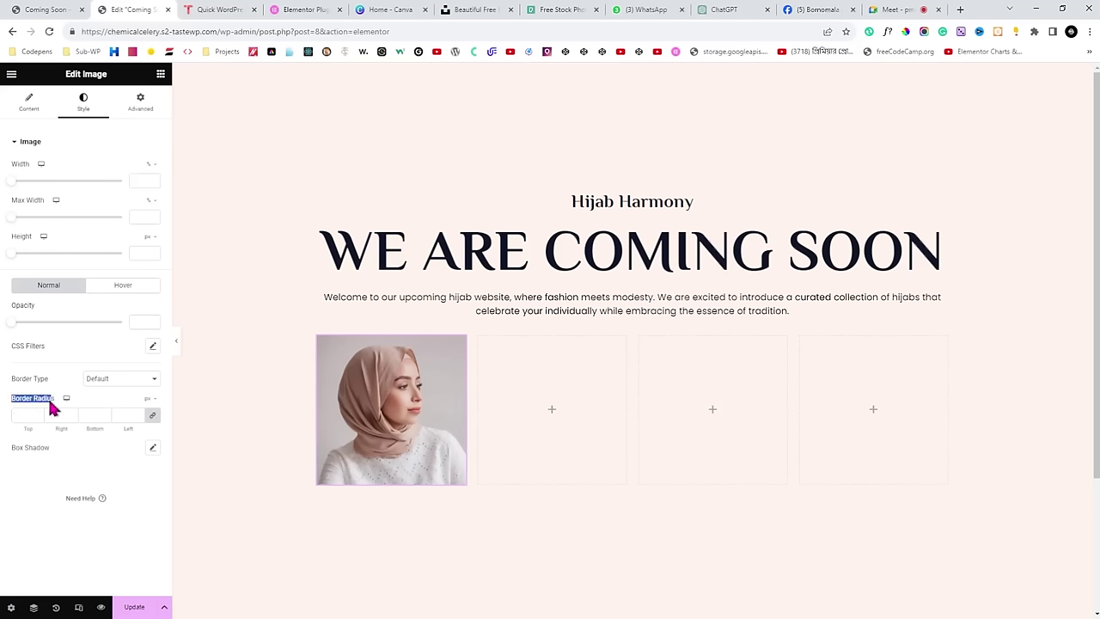
pyautogui.click(148, 405)
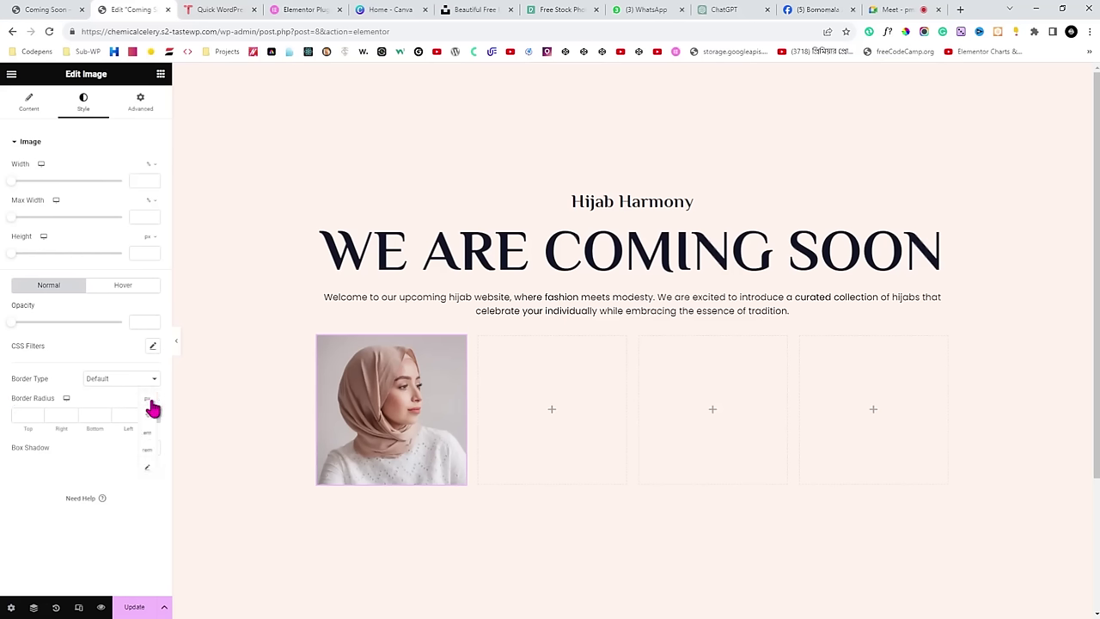
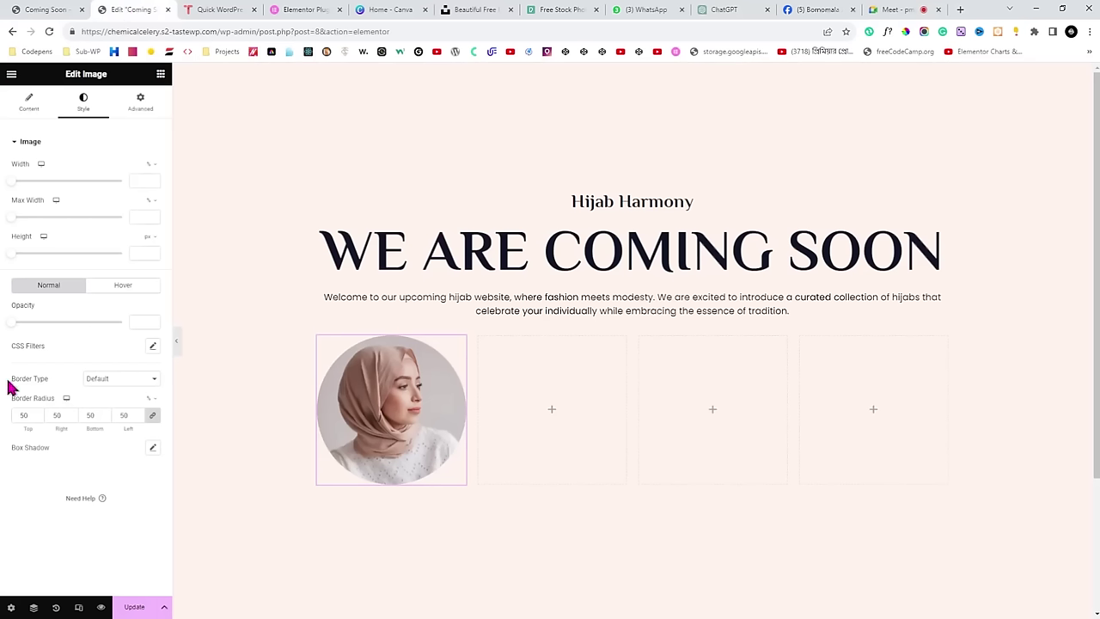
# Compare against the live Coming Soon page, then set the photo's border type to Solid.
pyautogui.moveTo(12, 380); pyautogui.dragTo(58, 385)
pyautogui.click(60, 391)
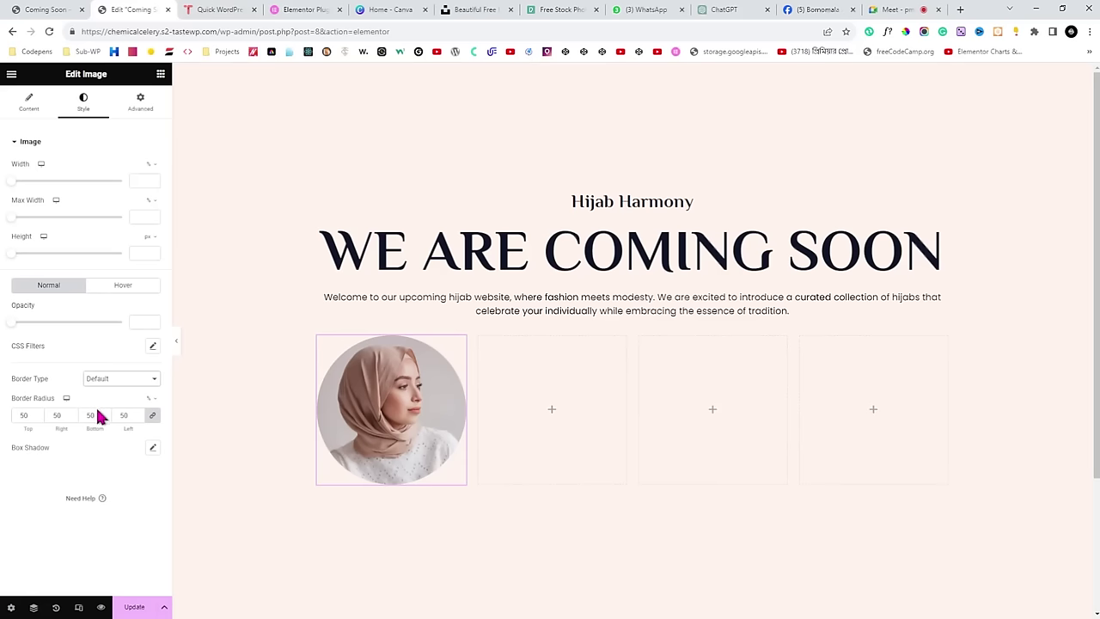
pyautogui.click(5, 9)
pyautogui.click(124, 9)
pyautogui.moveTo(10, 378); pyautogui.dragTo(71, 387)
pyautogui.click(103, 380)
pyautogui.click(118, 413)
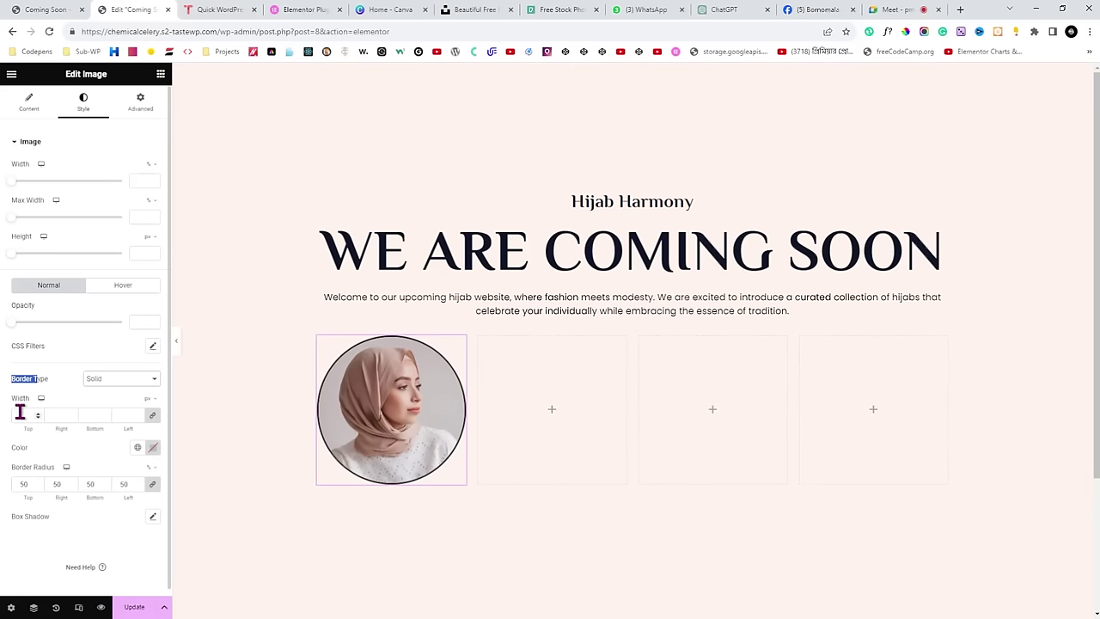
# Raise the linked border width to 5 px, then switch to the live Coming Soon page.
pyautogui.click(18, 413)
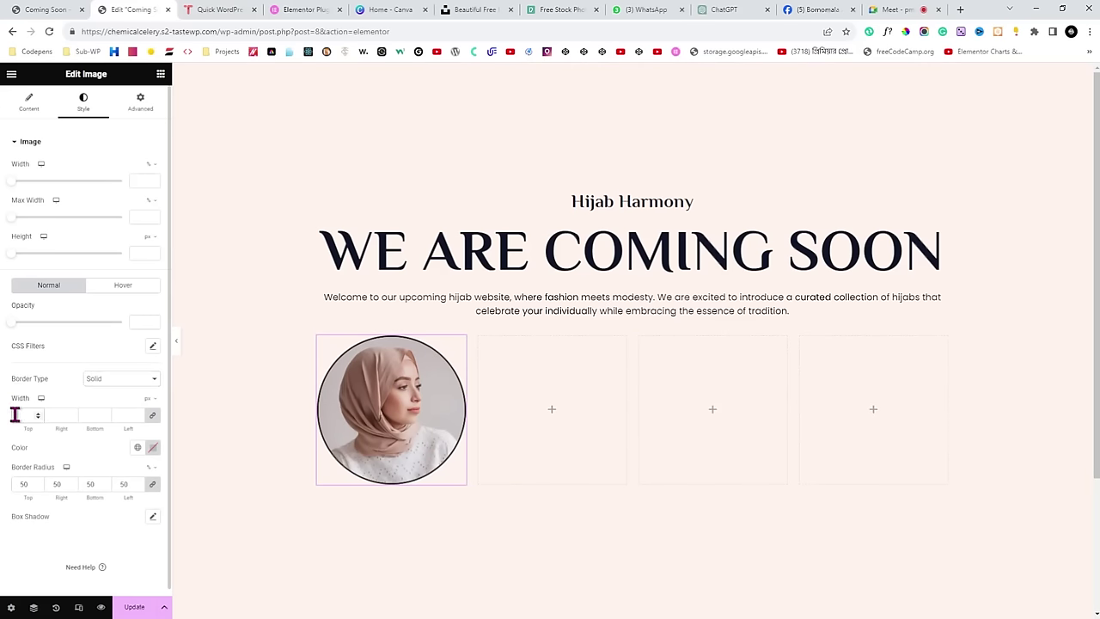
pyautogui.write('1')
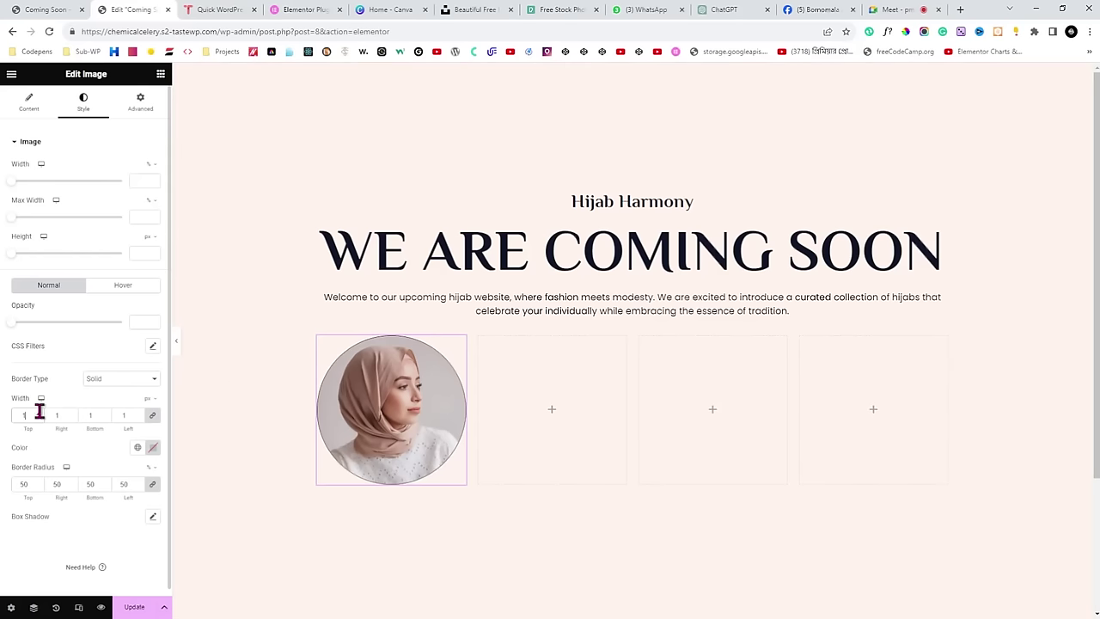
pyautogui.click(36, 413)
pyautogui.click(37, 413)
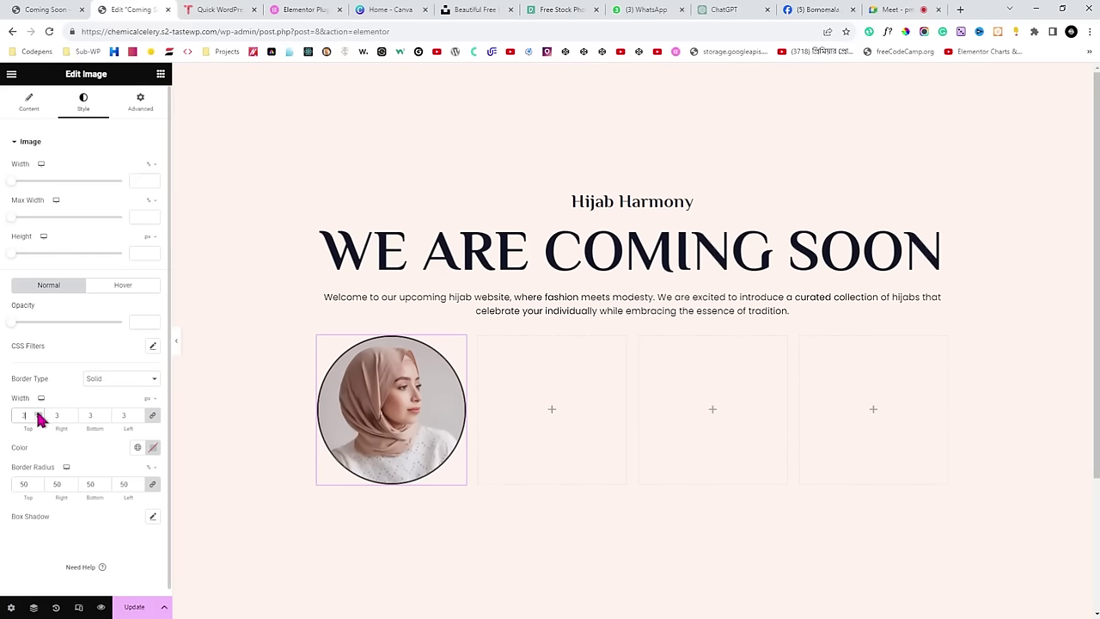
pyautogui.click(37, 413)
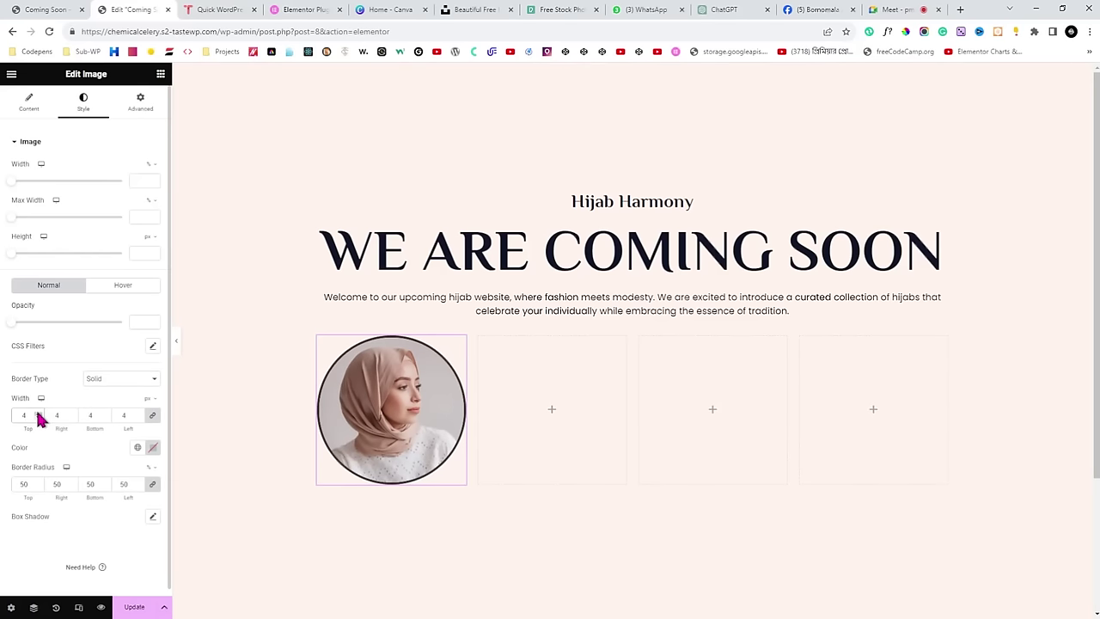
pyautogui.click(37, 413)
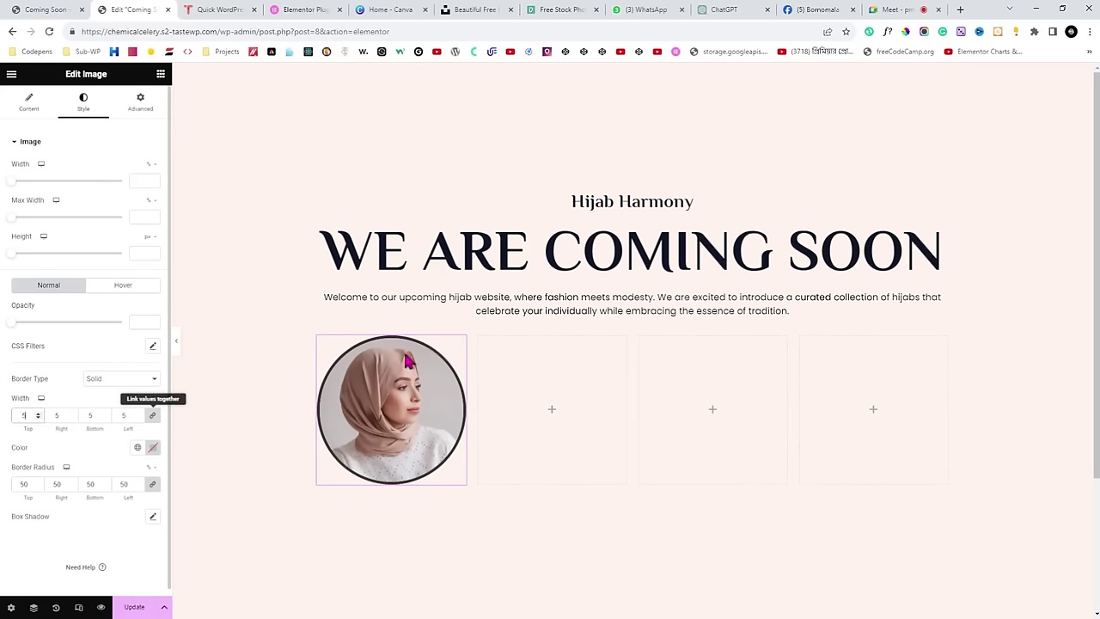
pyautogui.click(60, 10)
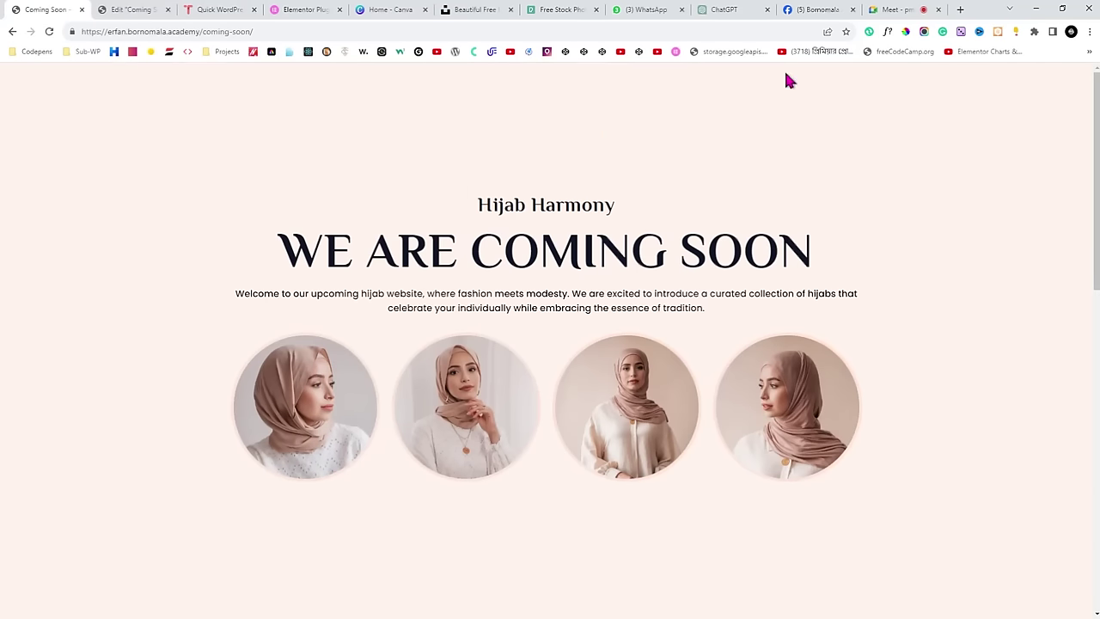
# Sample and copy the pale pink border colour FFE4D9 from a live-page photo with ColorPick.
pyautogui.click(907, 32)
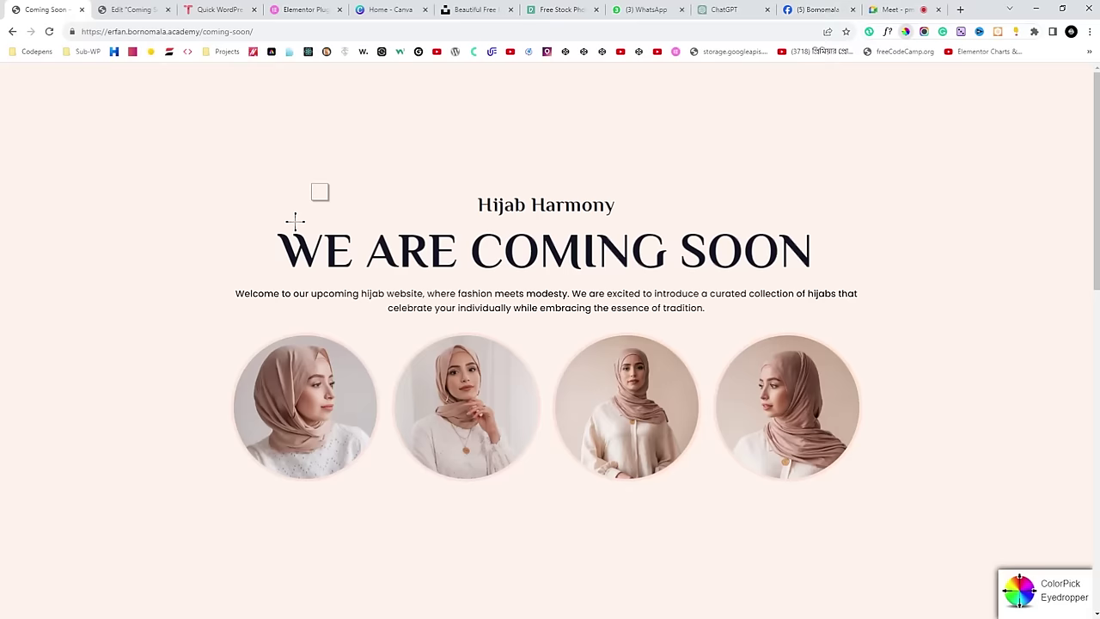
pyautogui.click(305, 333)
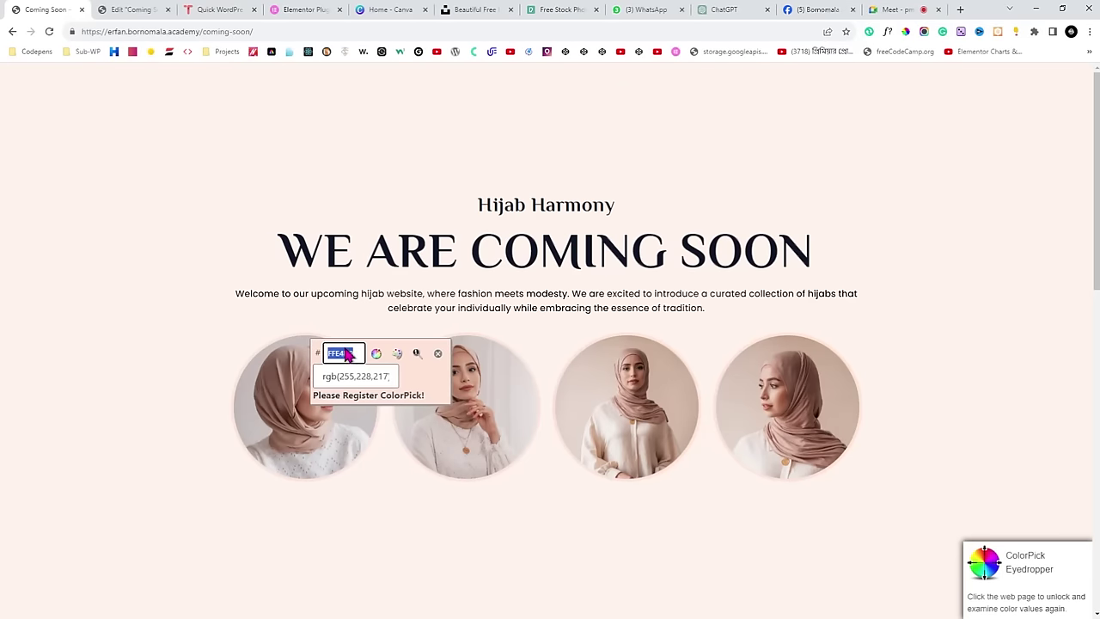
pyautogui.click(378, 378)
pyautogui.click(437, 353)
pyautogui.click(138, 10)
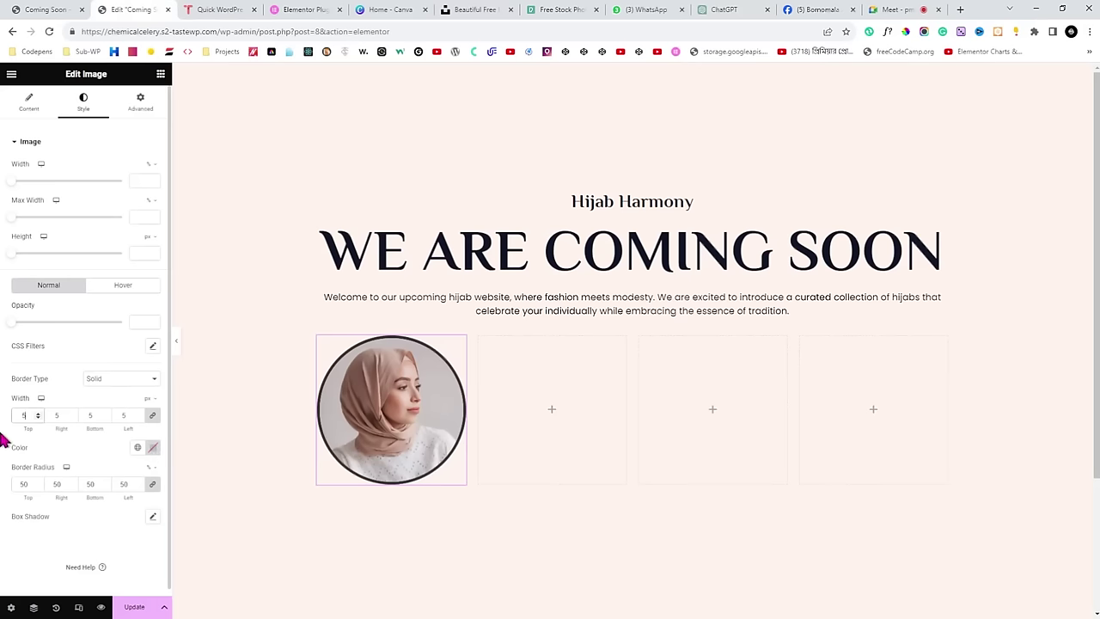
# Paste FFE4D9 as the photo's border colour, preview the result, and select the photo's column.
pyautogui.click(152, 454)
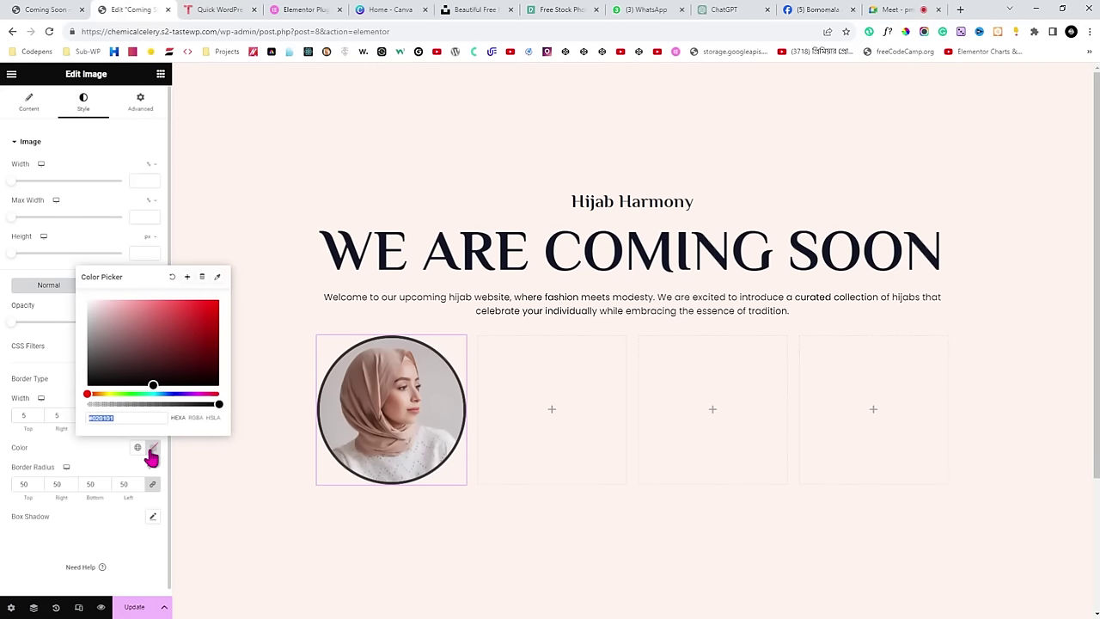
pyautogui.hotkey('ctrl', 'v')
pyautogui.click(66, 393)
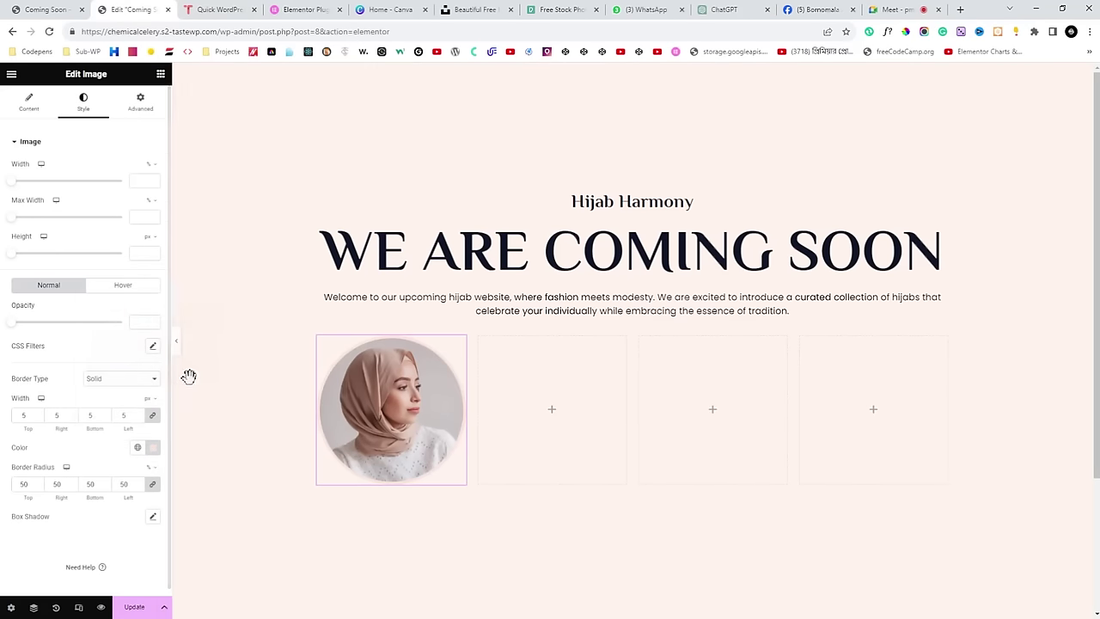
pyautogui.click(175, 342)
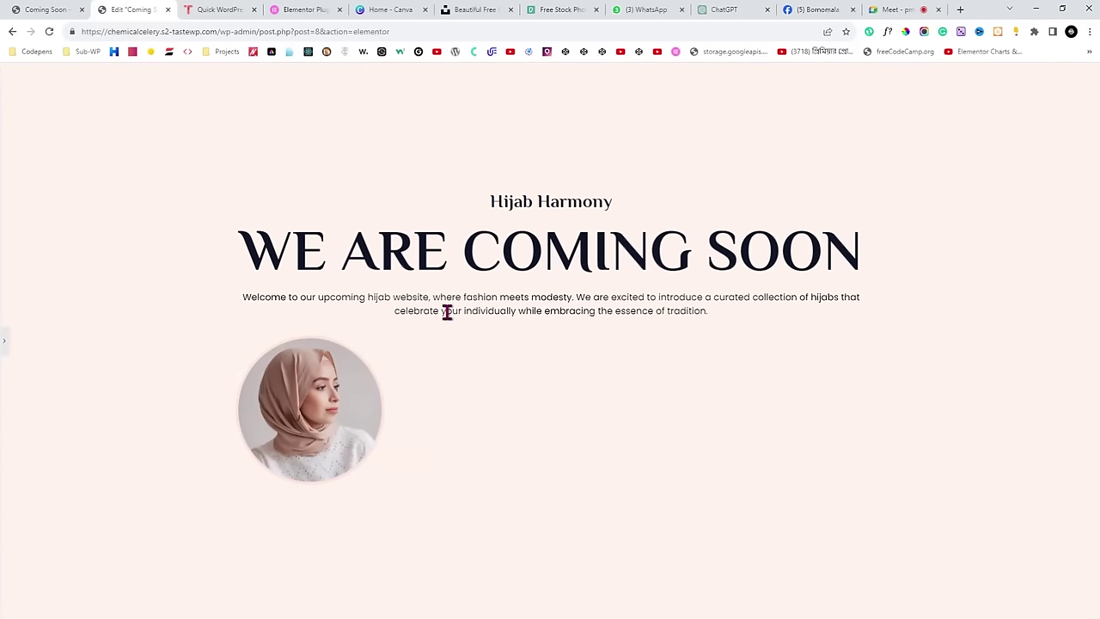
pyautogui.click(4, 337)
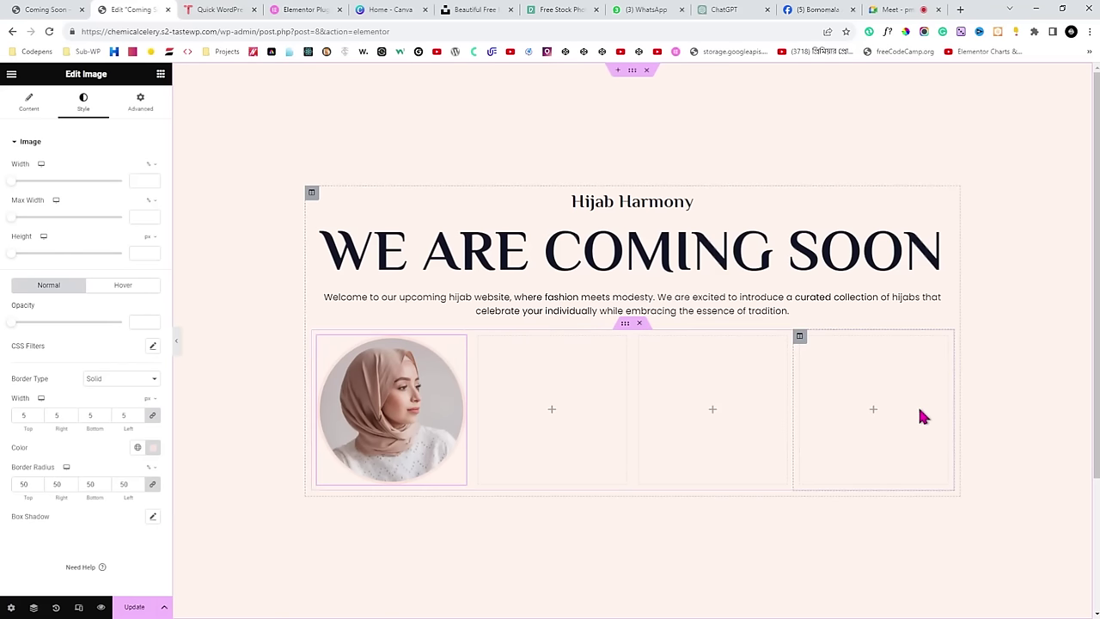
pyautogui.click(317, 337)
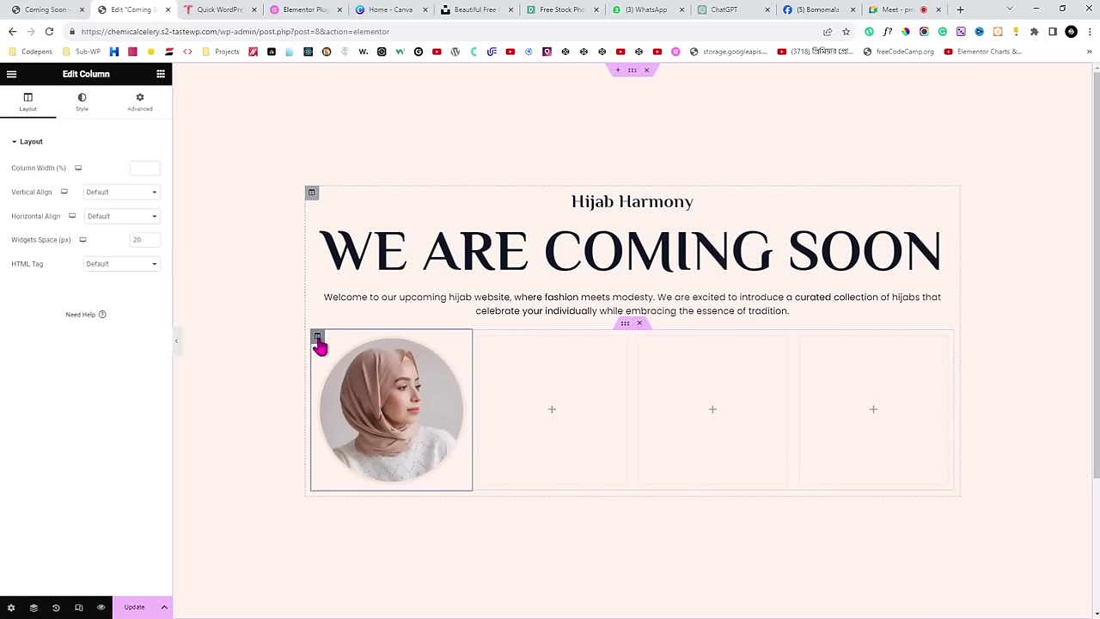
# Duplicate the photo column three times to make four photo columns.
pyautogui.rightClick(318, 337)
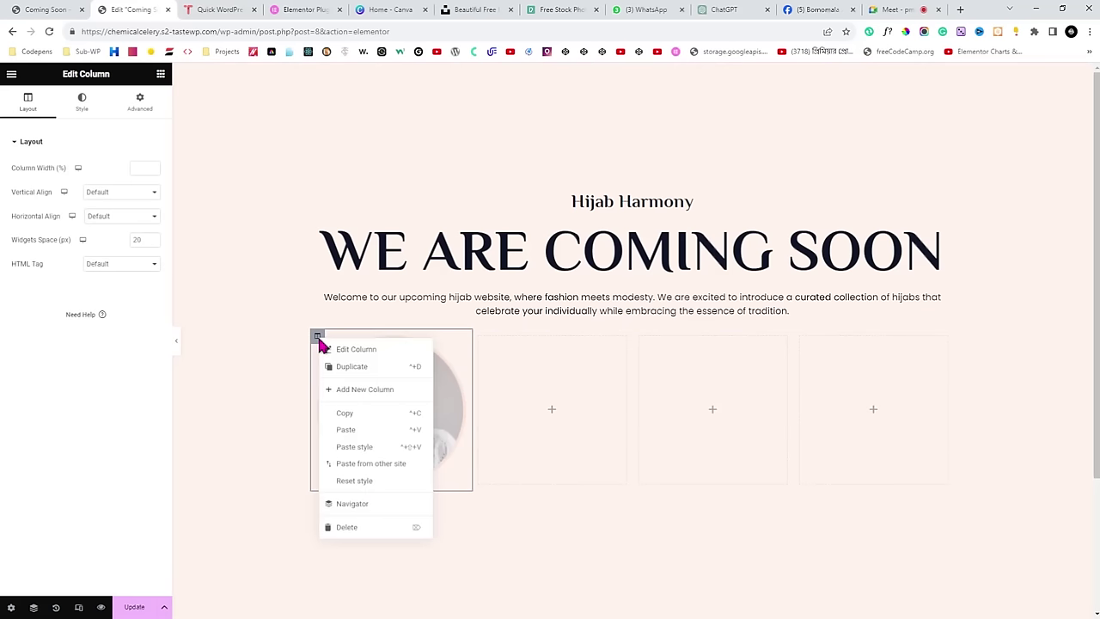
pyautogui.click(356, 367)
pyautogui.rightClick(317, 361)
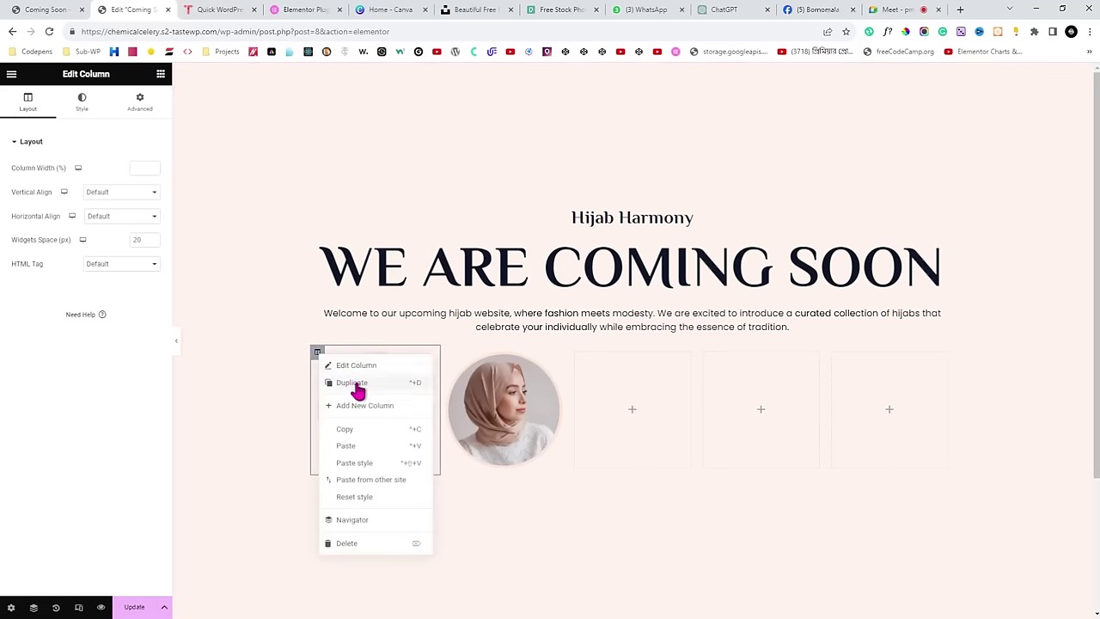
pyautogui.click(356, 387)
pyautogui.rightClick(319, 366)
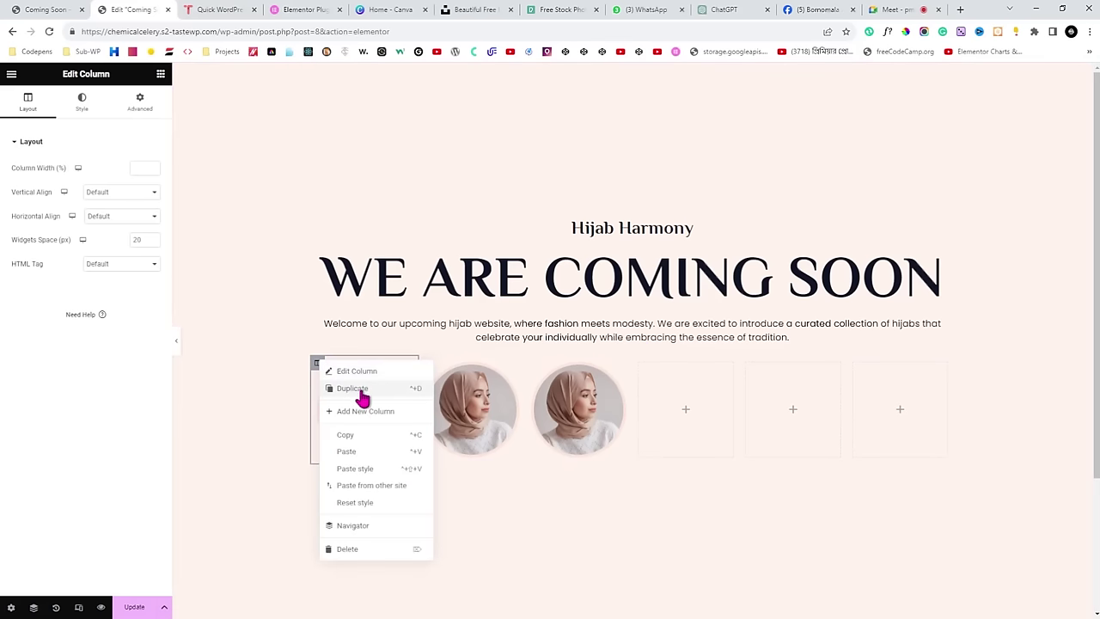
pyautogui.click(358, 388)
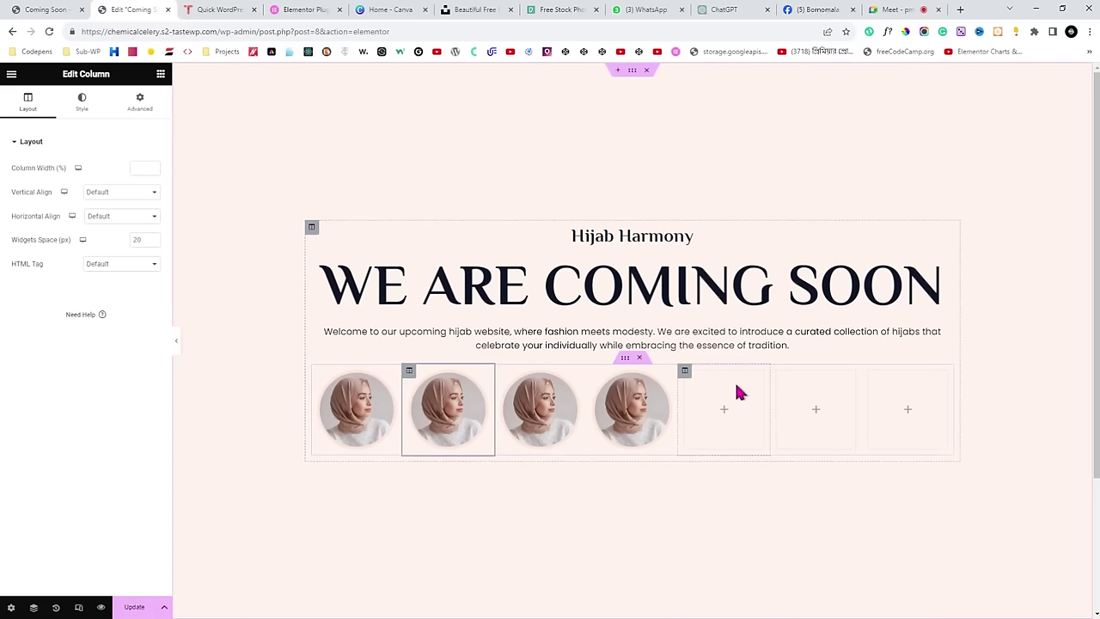
# Delete the three leftover empty columns from the row.
pyautogui.click(685, 374)
pyautogui.rightClick(685, 378)
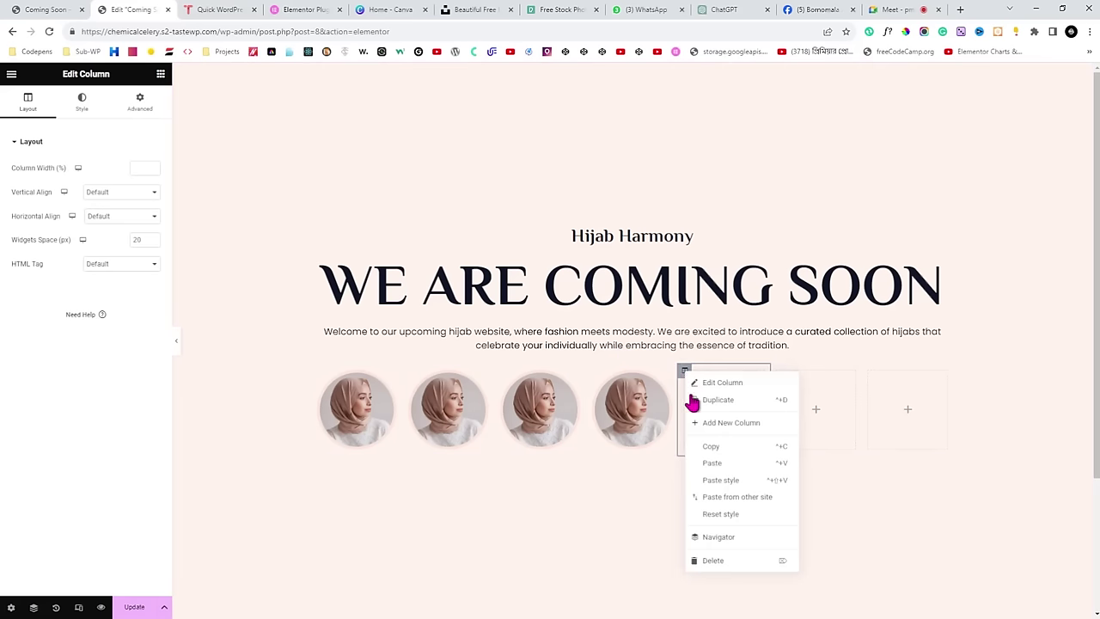
pyautogui.click(729, 562)
pyautogui.click(748, 373)
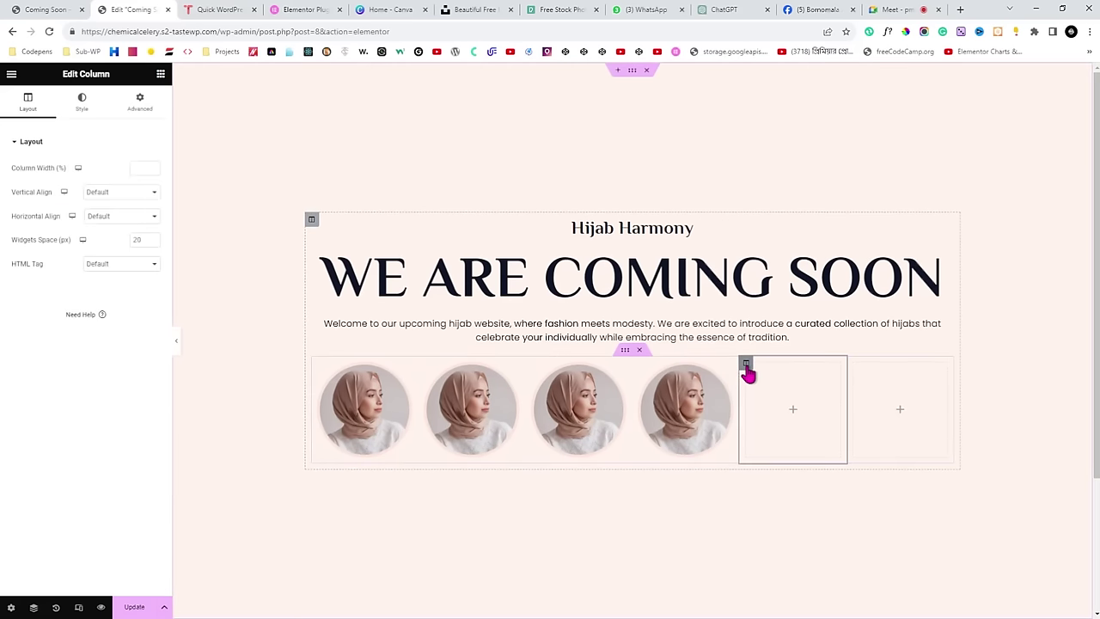
pyautogui.rightClick(748, 371)
pyautogui.click(786, 560)
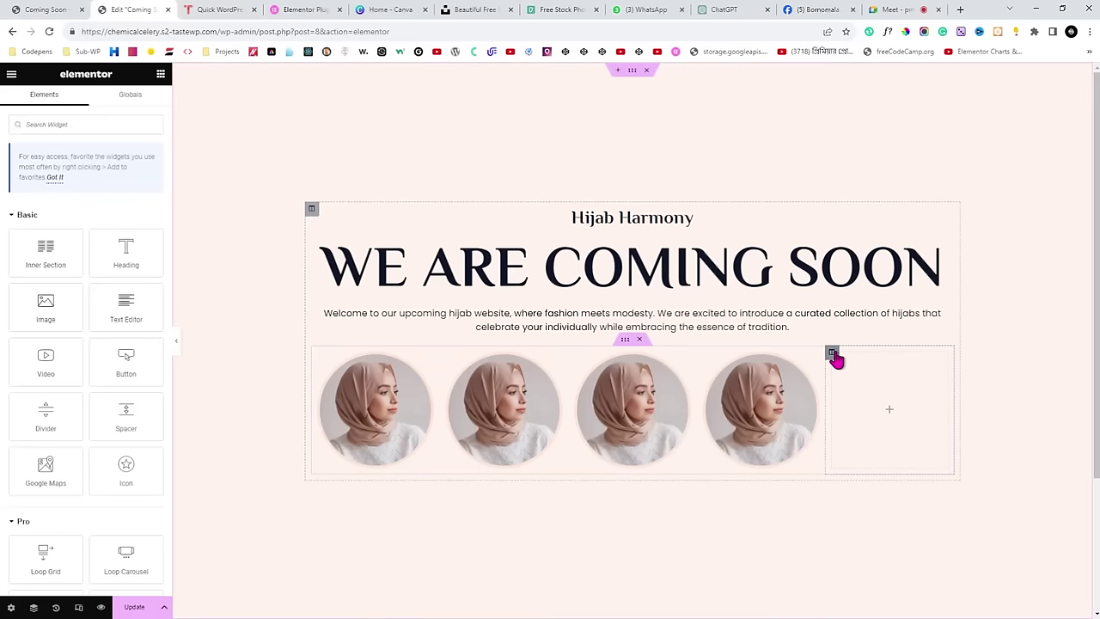
pyautogui.click(832, 353)
pyautogui.rightClick(832, 353)
pyautogui.click(888, 541)
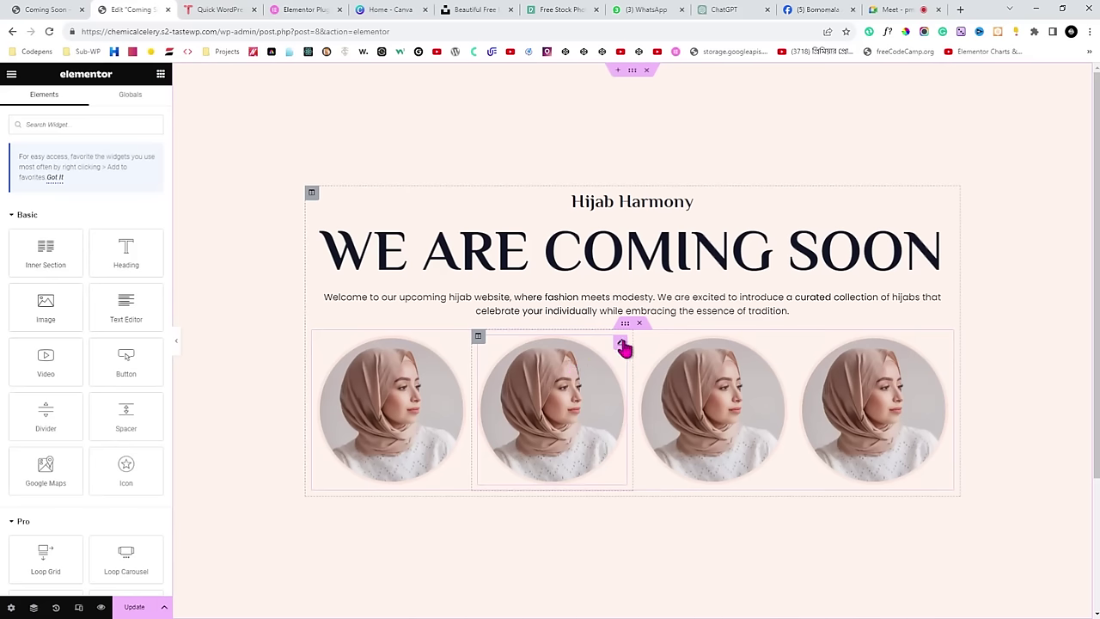
# Swap in different hijab portraits from the Media Library, including the looking-at-front photo in the third circle.
pyautogui.click(620, 343)
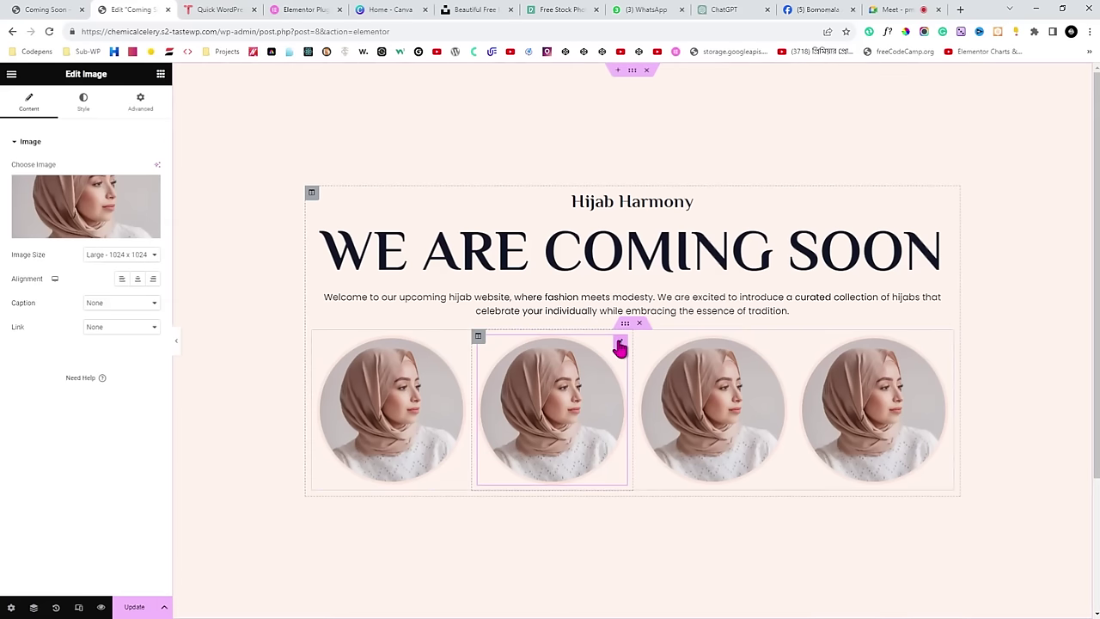
pyautogui.click(103, 219)
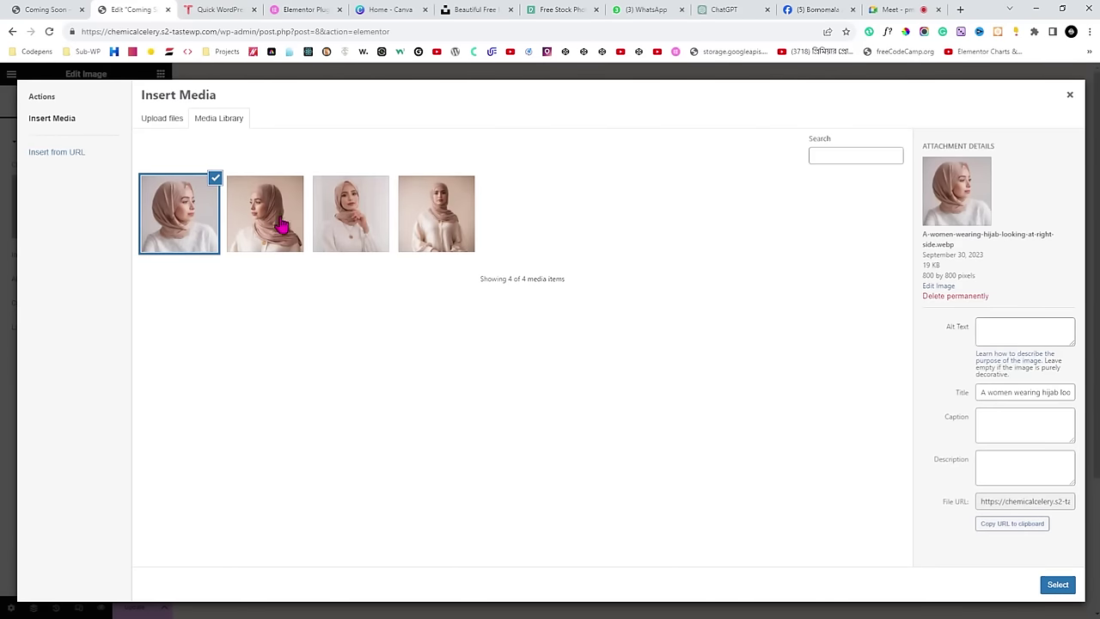
pyautogui.click(339, 225)
pyautogui.click(1055, 585)
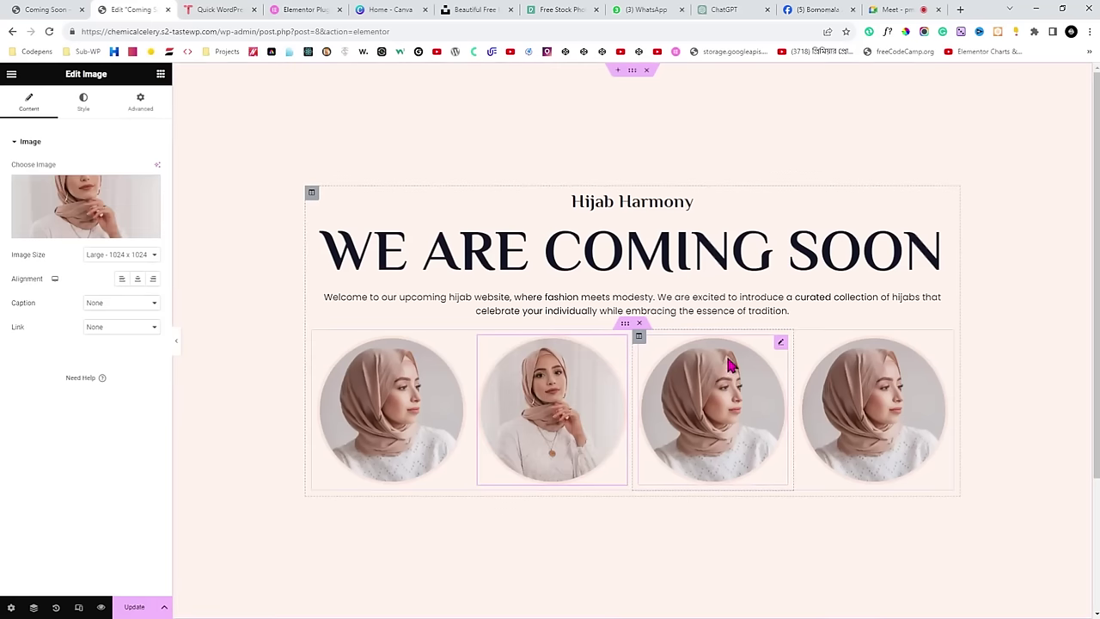
pyautogui.click(780, 342)
pyautogui.click(86, 206)
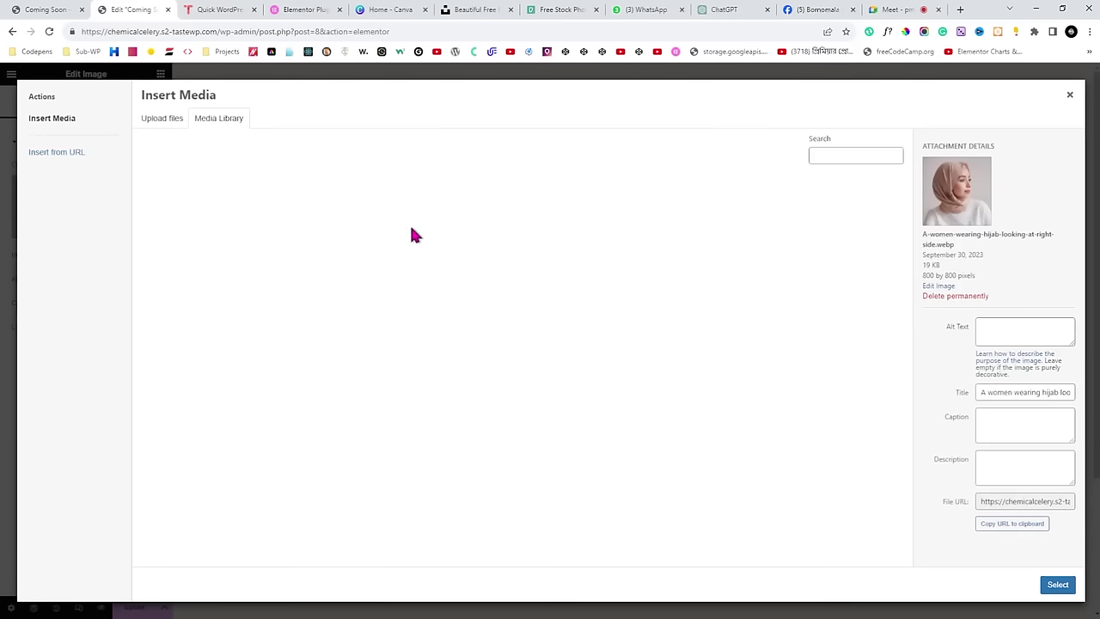
pyautogui.click(434, 221)
pyautogui.click(353, 224)
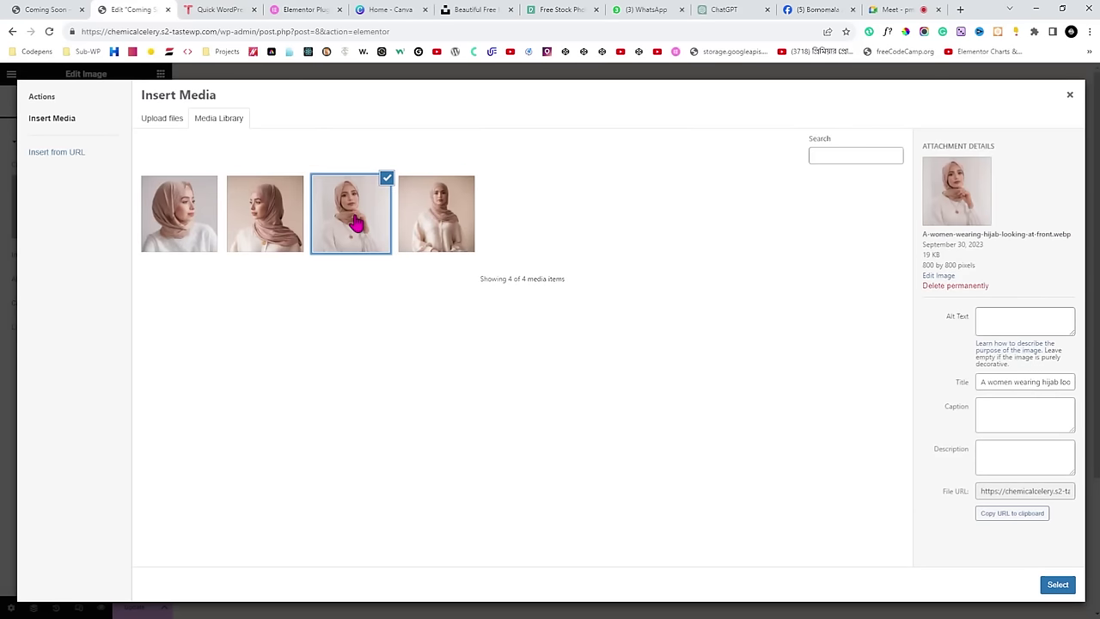
pyautogui.click(1064, 587)
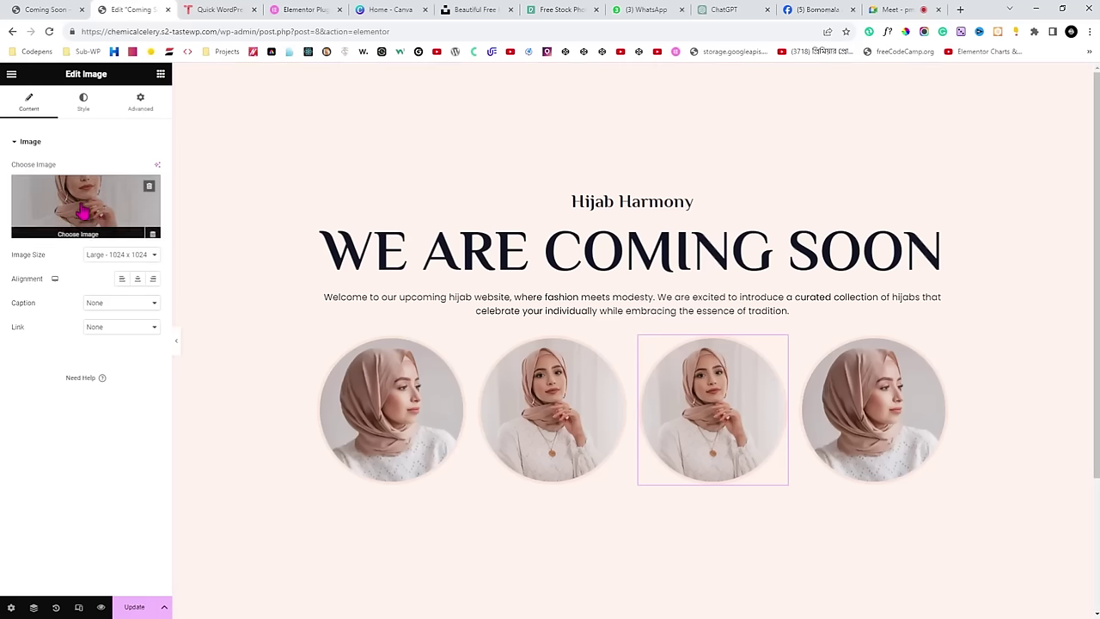
# Put other library photos in the remaining circles, Update the page, and preview it.
pyautogui.click(83, 212)
pyautogui.click(438, 222)
pyautogui.click(1040, 585)
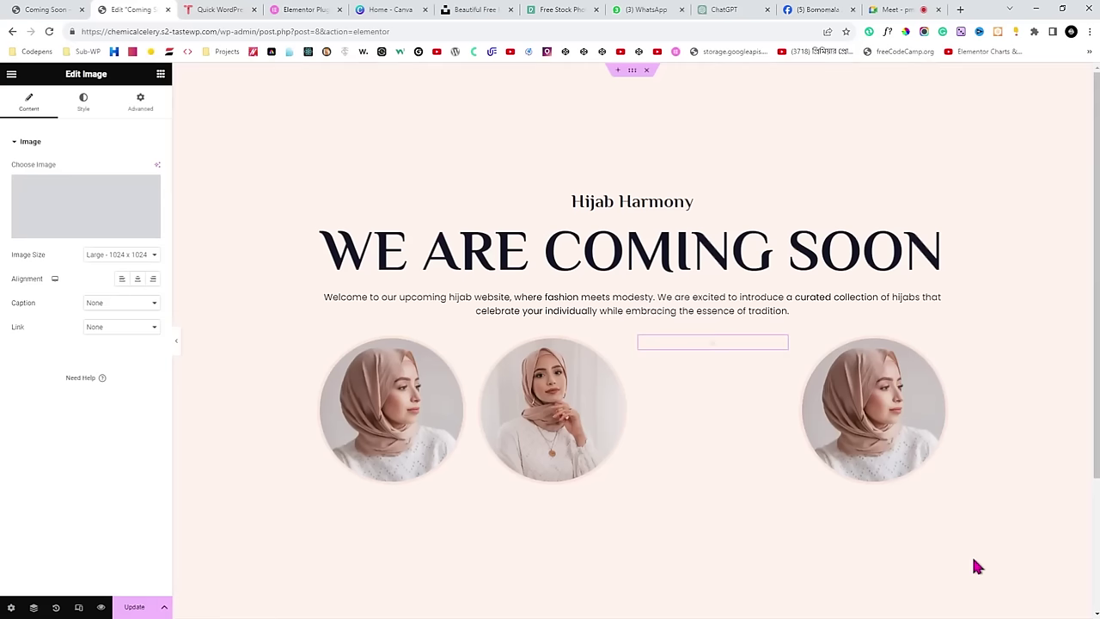
pyautogui.click(50, 177)
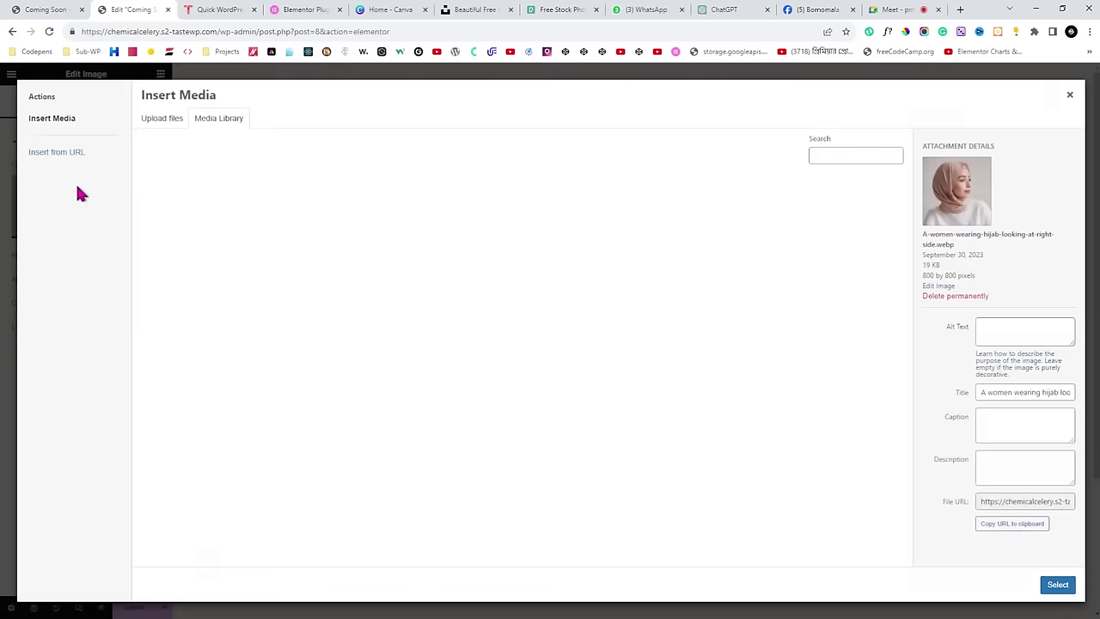
pyautogui.click(264, 215)
pyautogui.click(1031, 584)
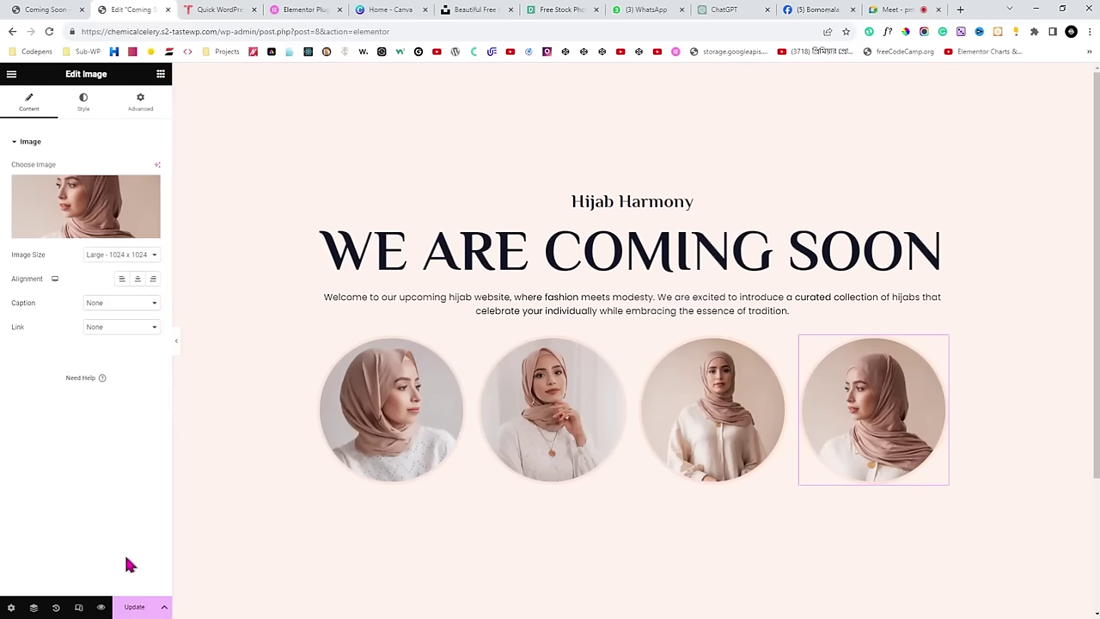
pyautogui.click(130, 607)
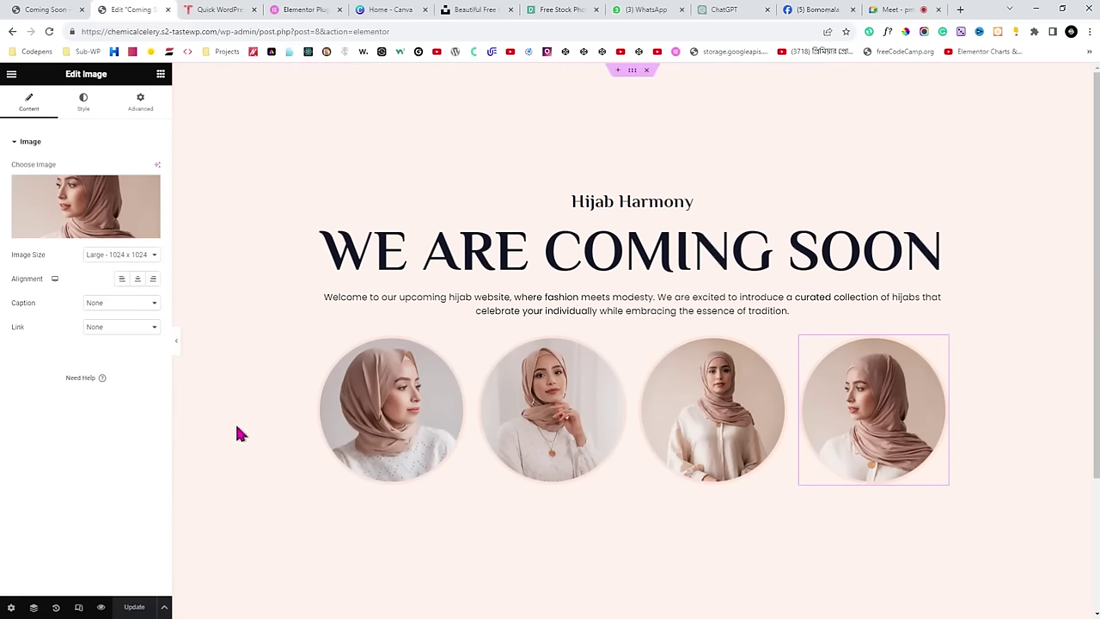
pyautogui.click(176, 342)
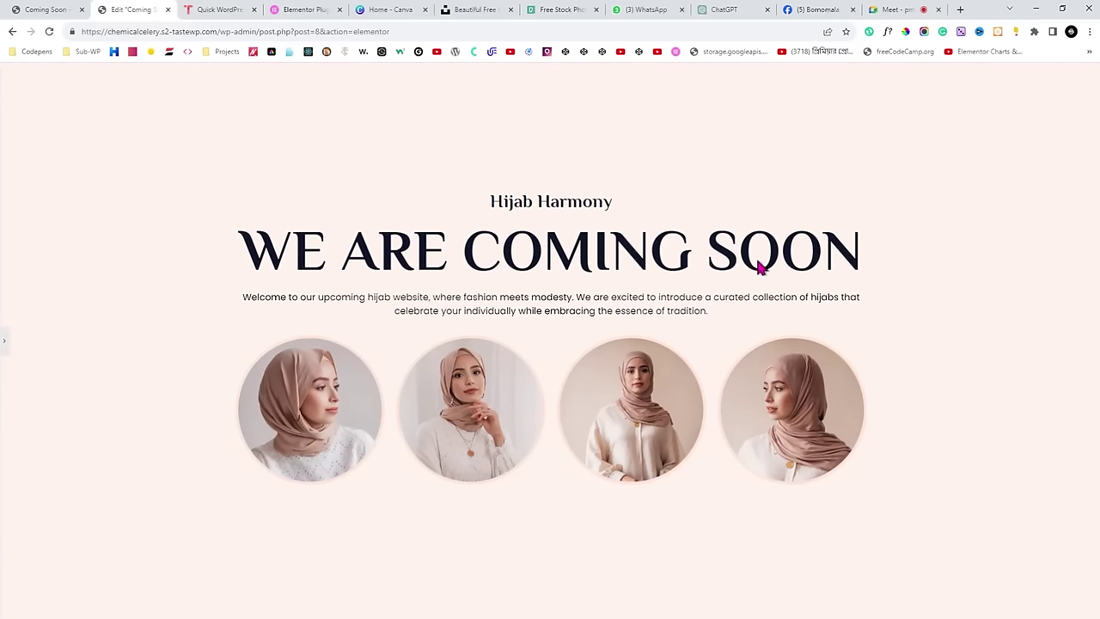
# Glance at the live page, then move to the Google Meet tab and scroll its participant list.
pyautogui.click(77, 9)
pyautogui.click(135, 9)
pyautogui.hotkey('ctrl', 'shift', 'Tab')
pyautogui.click(121, 9)
pyautogui.click(897, 9)
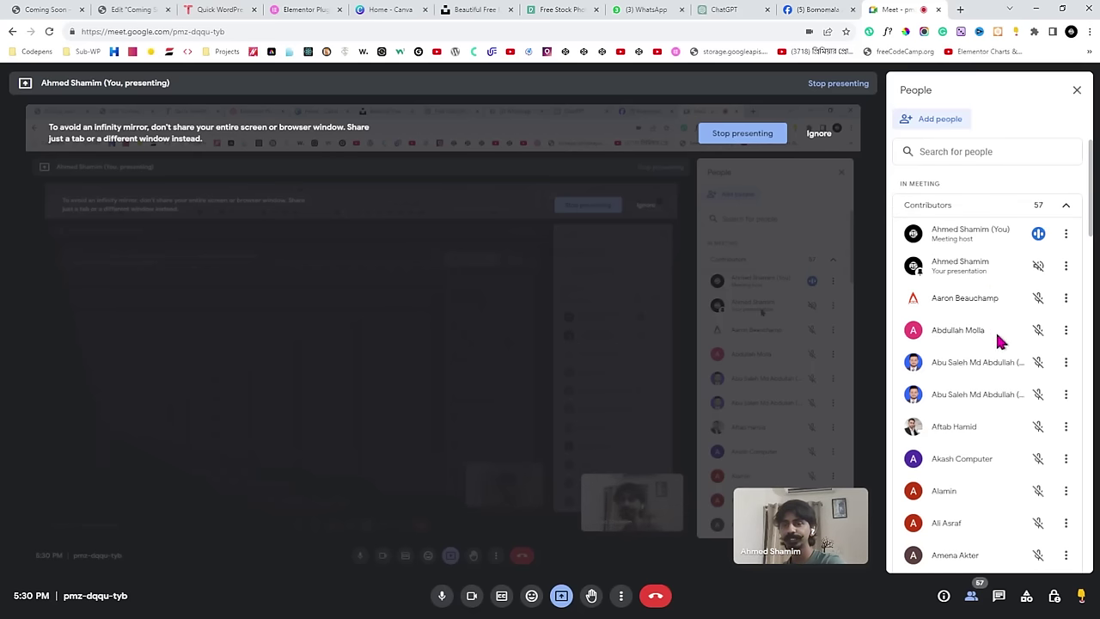
pyautogui.scroll(-4, 997, 350)
pyautogui.scroll(-2, 997, 350)
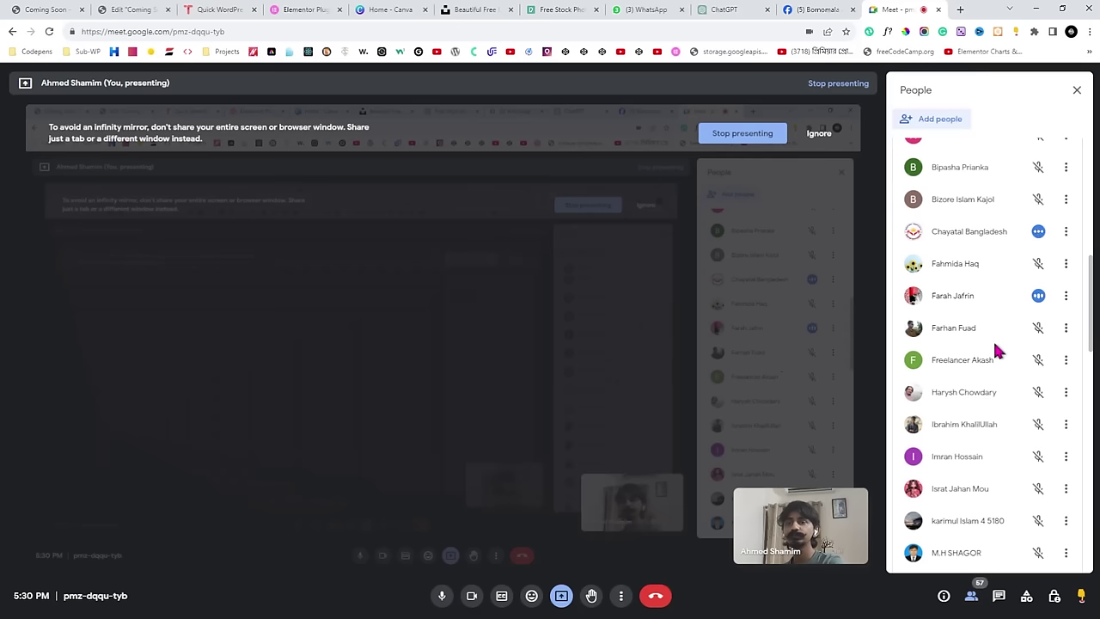
pyautogui.scroll(6, 997, 350)
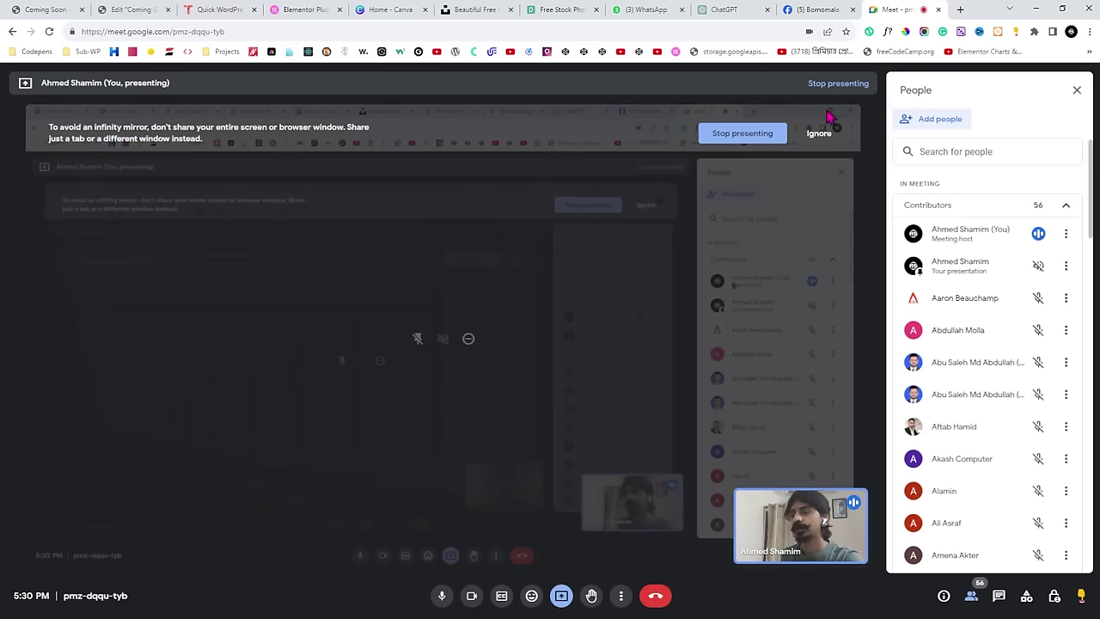
# Scroll the live page down to the countdown and subscribe form, then return to the editor.
pyautogui.click(47, 9)
pyautogui.scroll(-2, 652, 282)
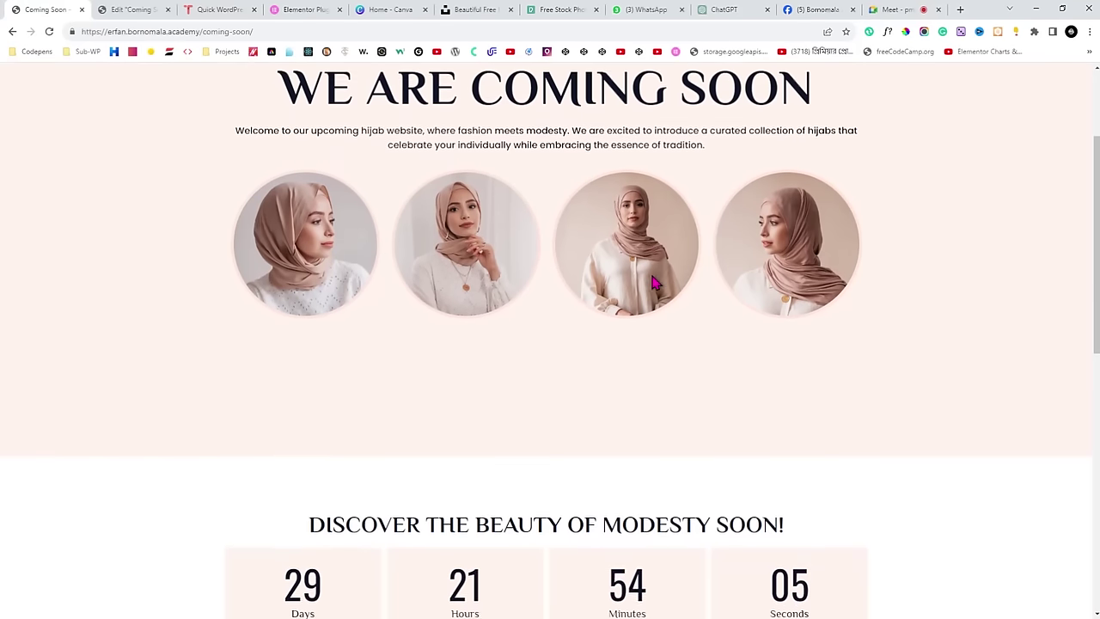
pyautogui.scroll(-3, 653, 282)
pyautogui.scroll(-1, 653, 282)
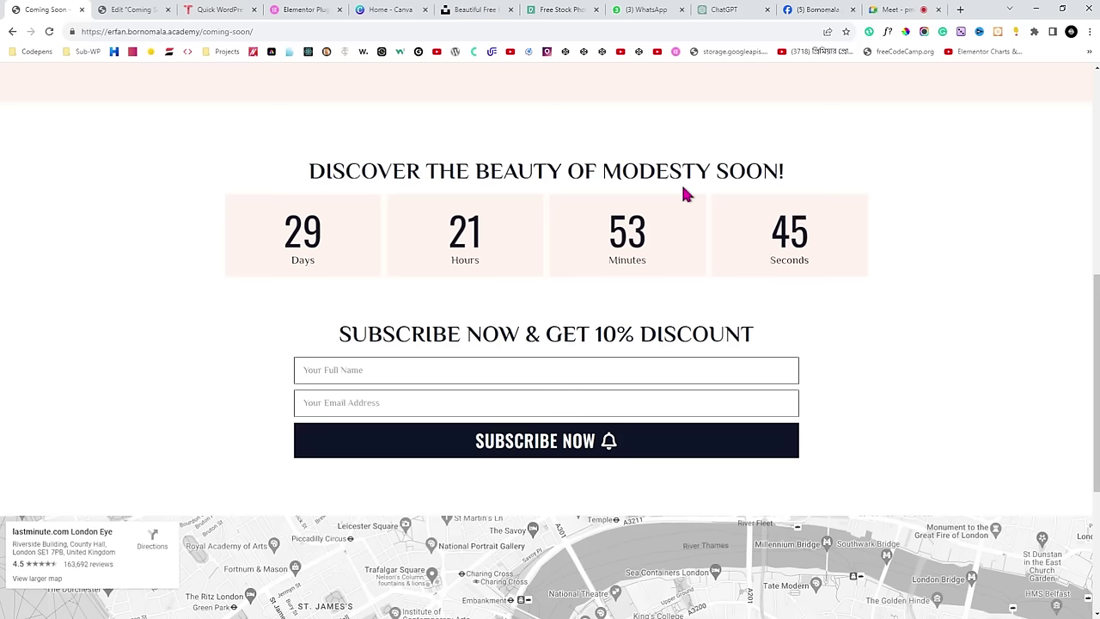
pyautogui.click(129, 11)
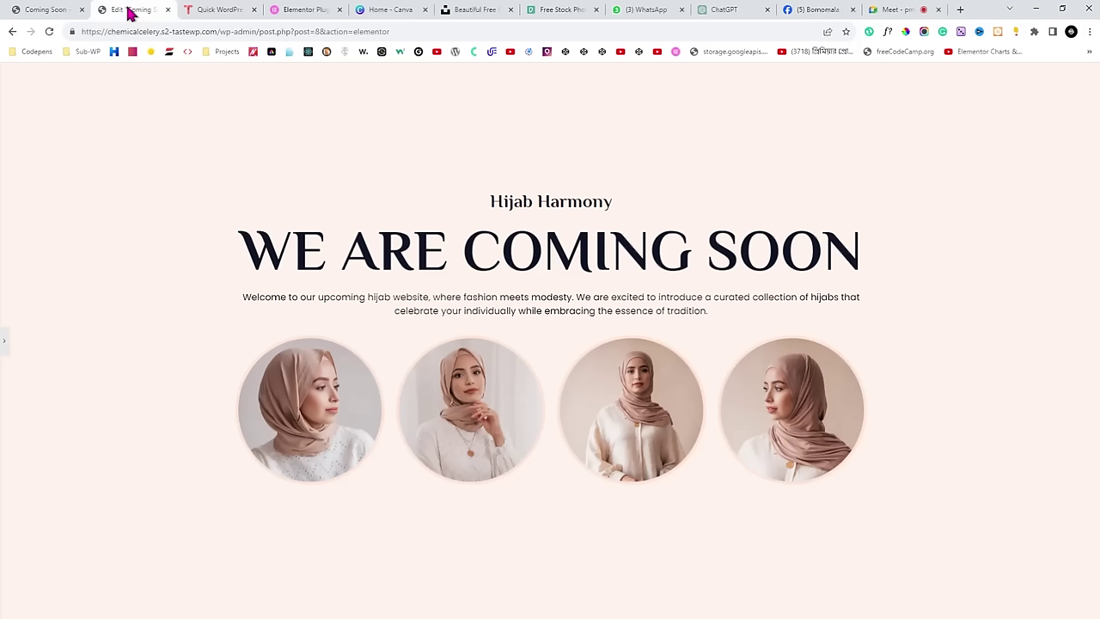
# Expand the Elementor sidebar, scroll down to the empty widget area, and check the live countdown section.
pyautogui.click(892, 9)
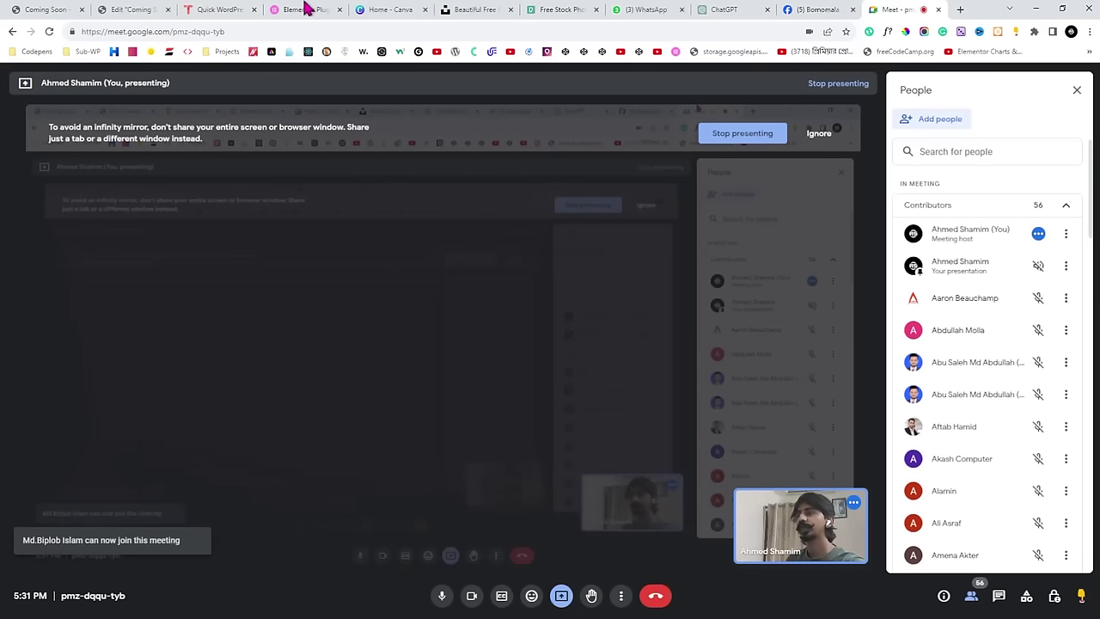
pyautogui.click(138, 9)
pyautogui.click(4, 342)
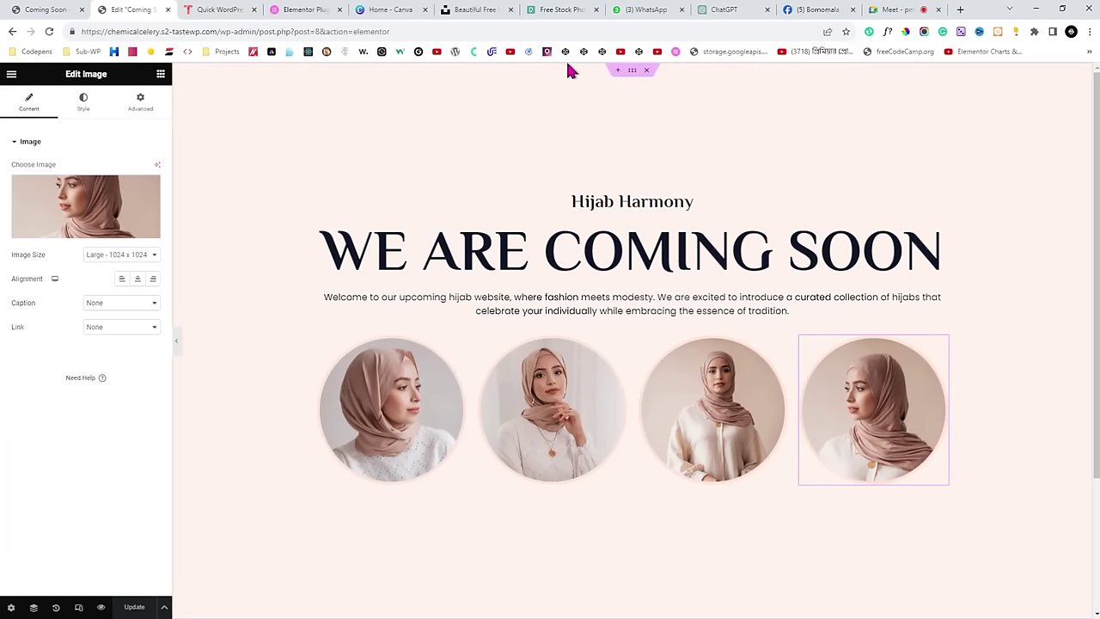
pyautogui.scroll(-2, 461, 415)
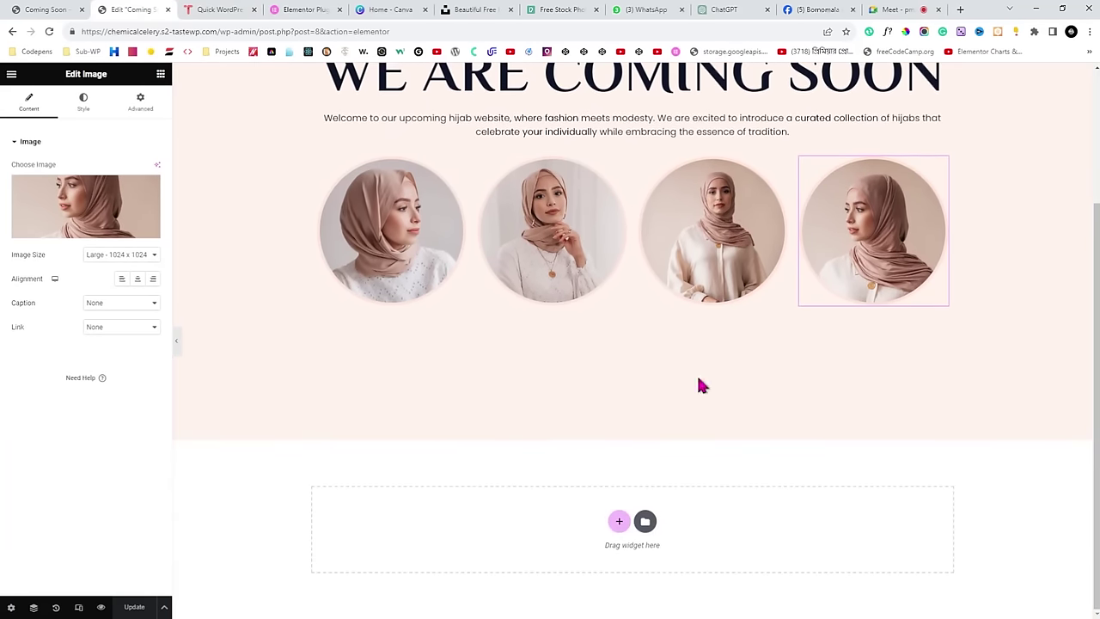
pyautogui.click(34, 10)
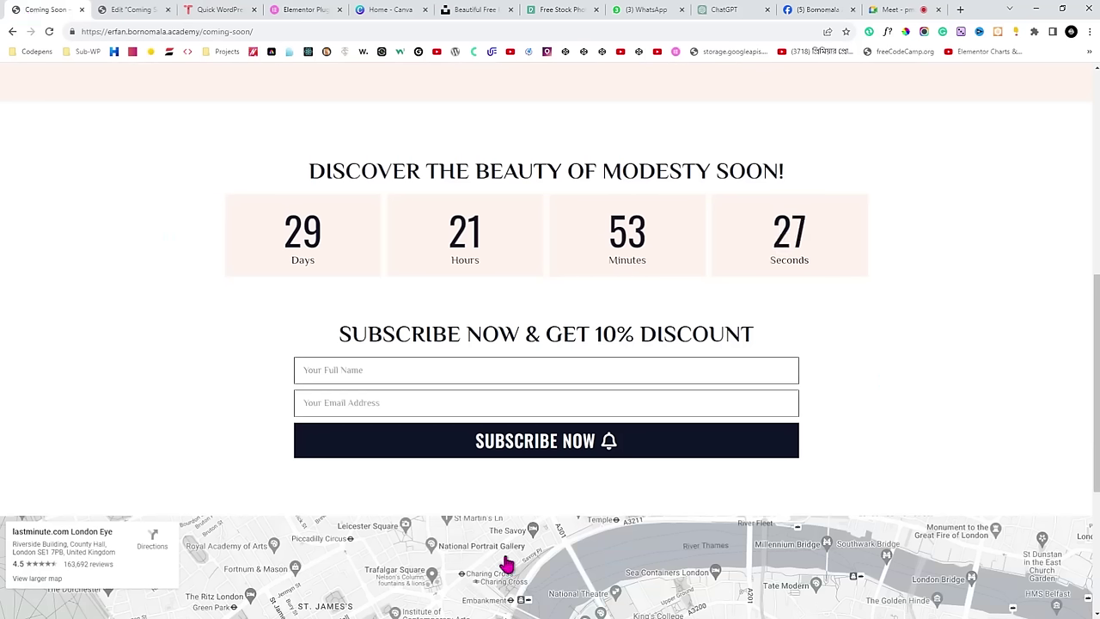
pyautogui.click(146, 10)
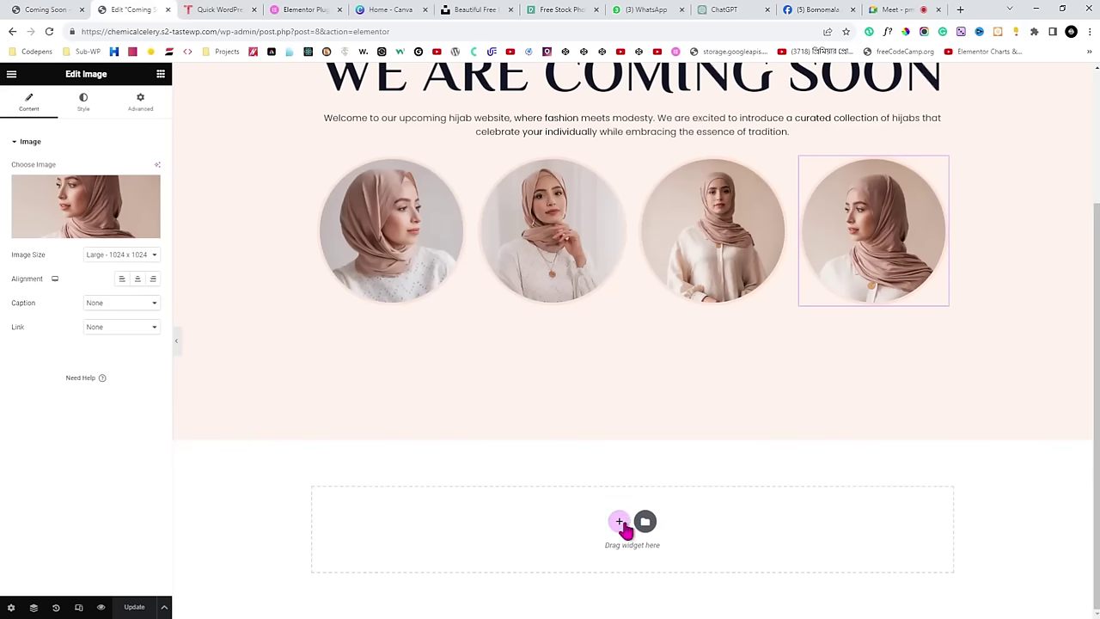
# Add a single-column section below the photos and look over the live page's countdown heading.
pyautogui.click(620, 521)
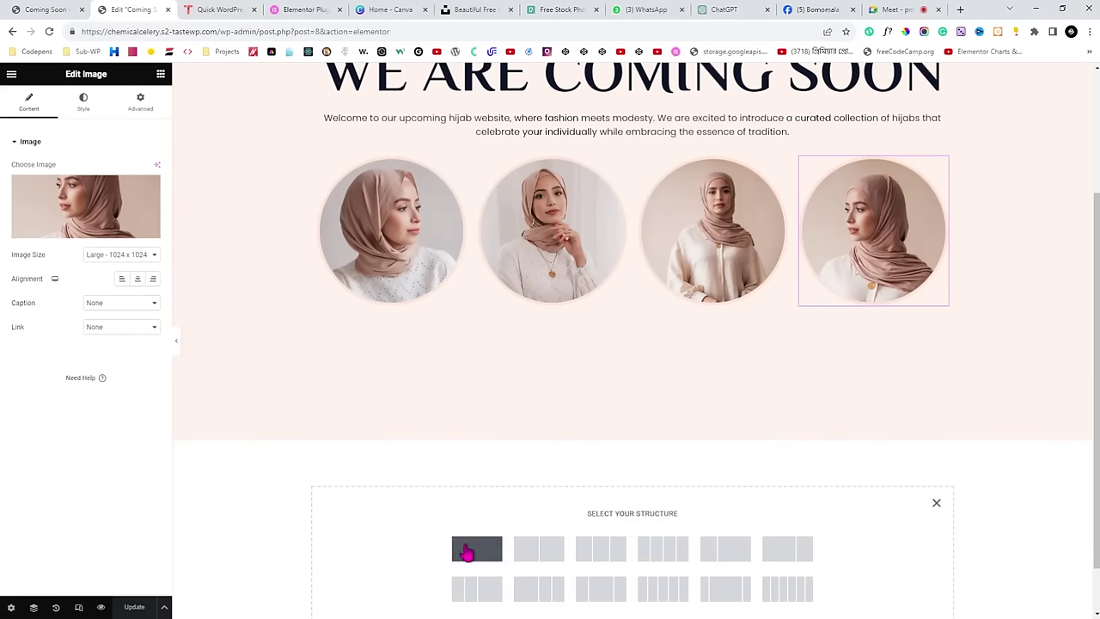
pyautogui.click(465, 551)
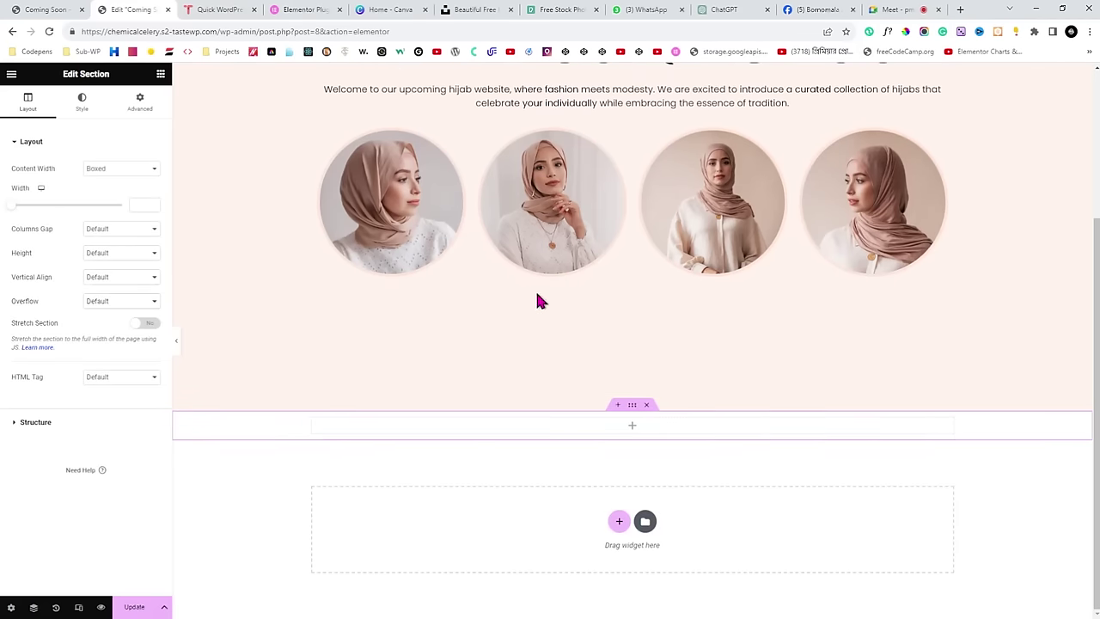
pyautogui.click(44, 9)
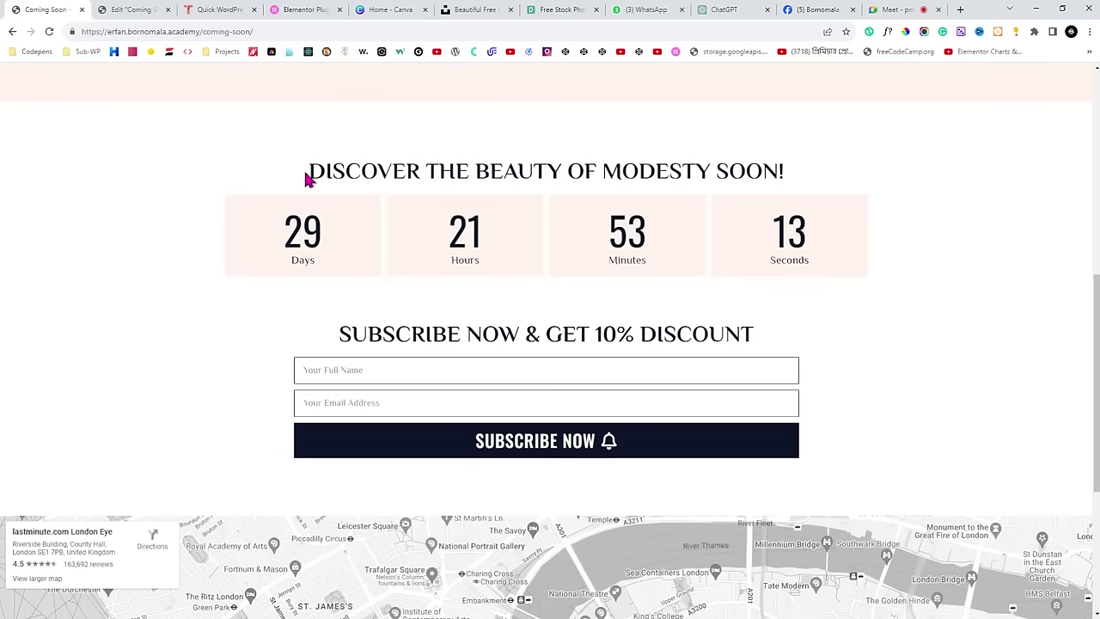
pyautogui.moveTo(307, 177); pyautogui.dragTo(806, 177)
pyautogui.click(808, 174)
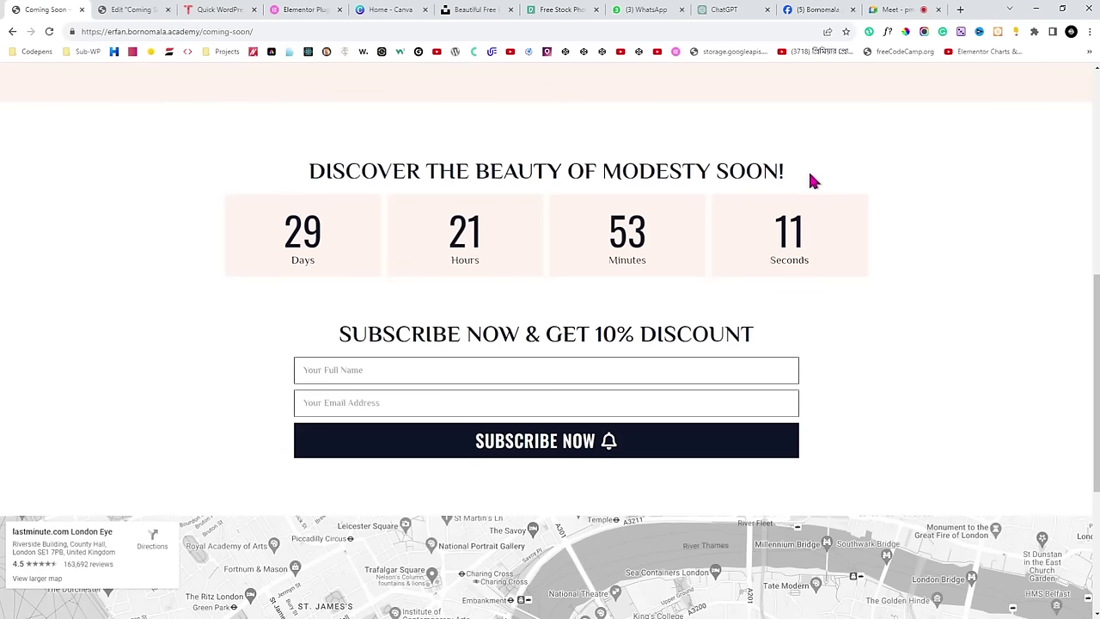
pyautogui.click(131, 9)
# Show the Elementor widget list and scroll through the available widgets.
pyautogui.scroll(3, 446, 258)
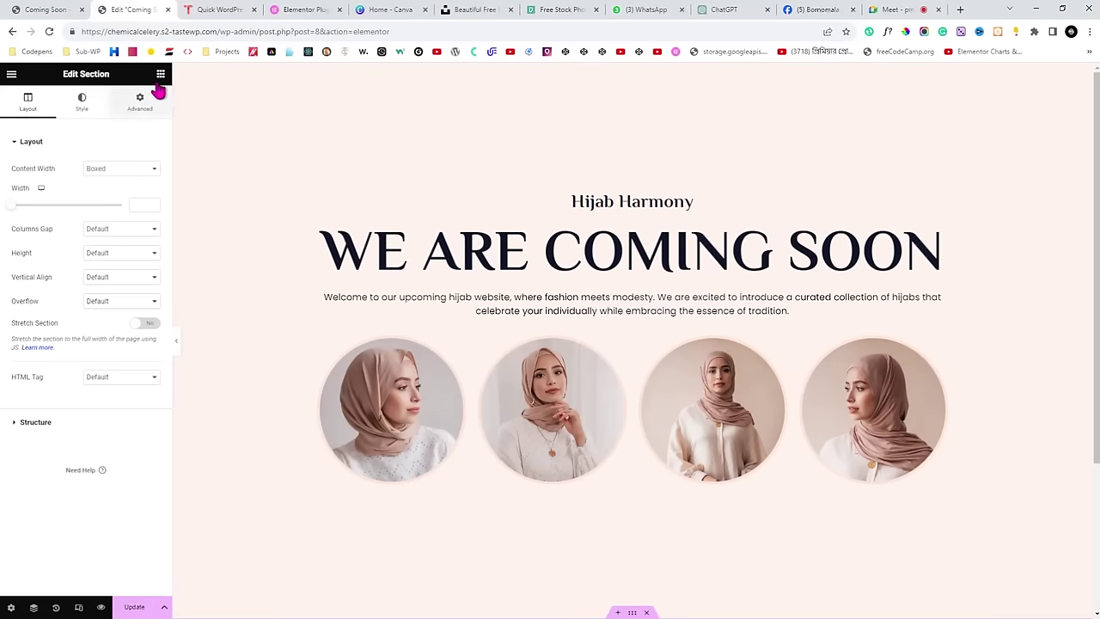
pyautogui.click(160, 74)
pyautogui.scroll(-2, 305, 361)
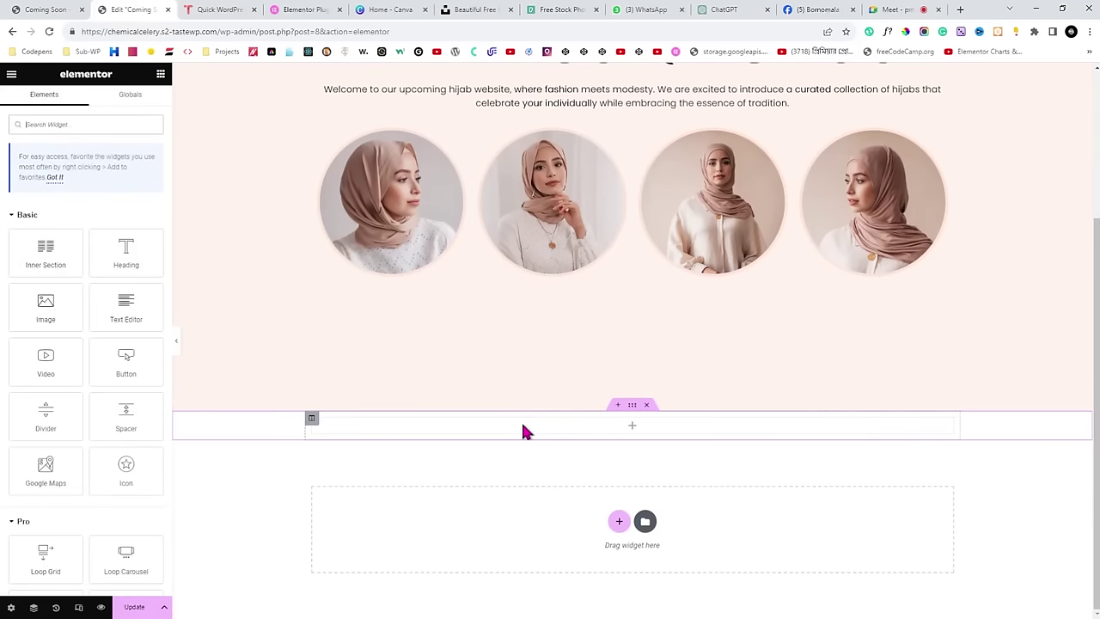
pyautogui.scroll(2, 522, 430)
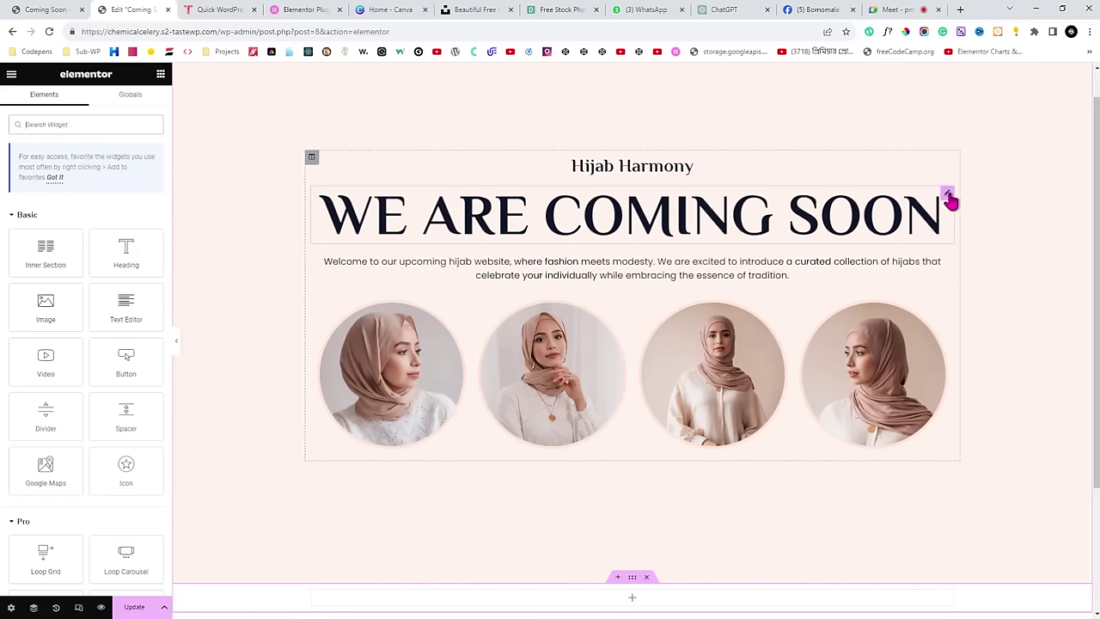
# Copy the WE ARE COMING SOON heading widget.
pyautogui.click(949, 198)
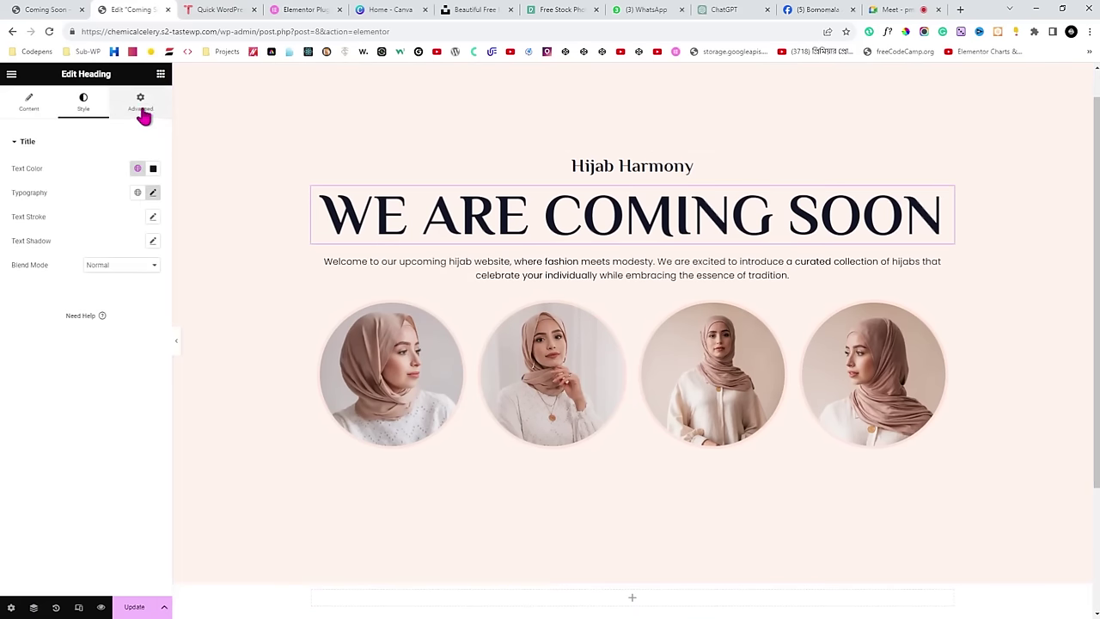
pyautogui.moveTo(55, 76); pyautogui.dragTo(92, 76)
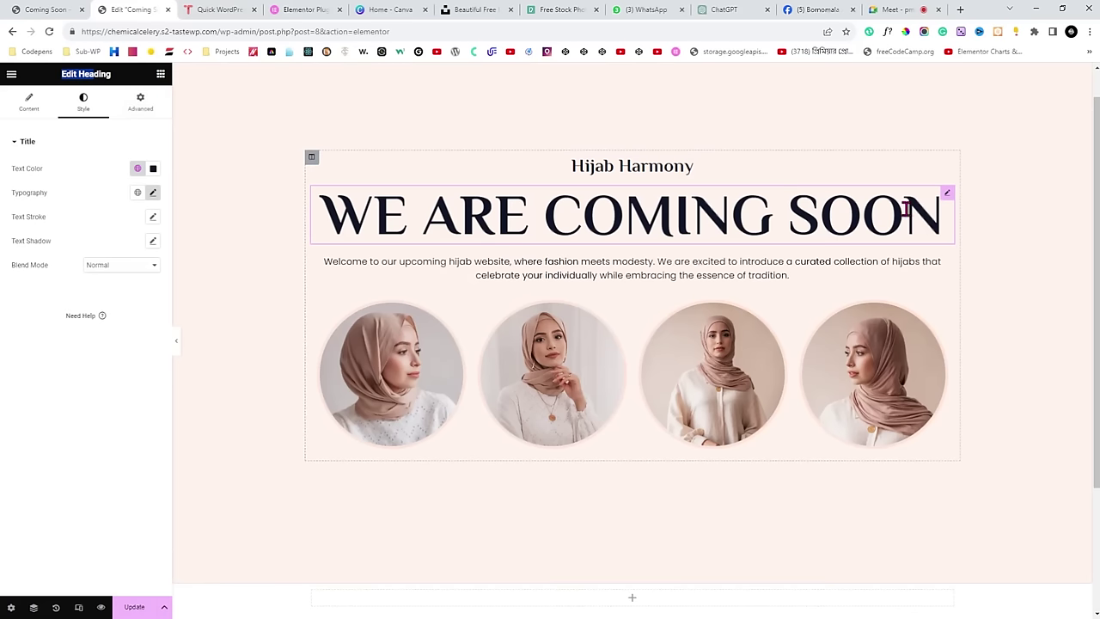
pyautogui.rightClick(949, 199)
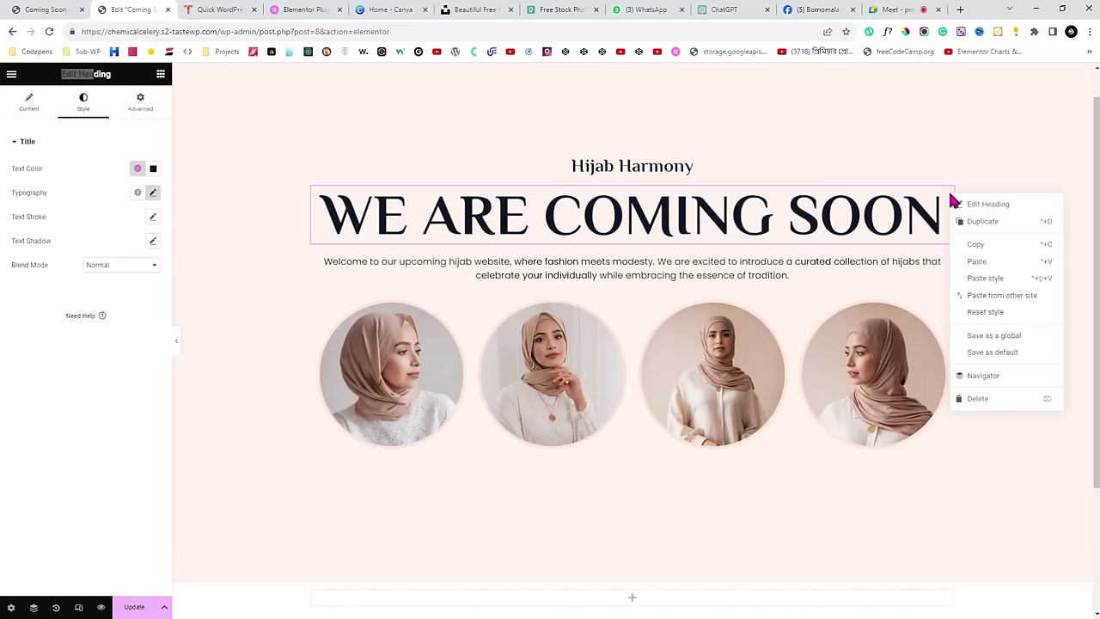
pyautogui.click(986, 250)
# Paste the heading into the empty column below the four photos.
pyautogui.scroll(-3, 825, 246)
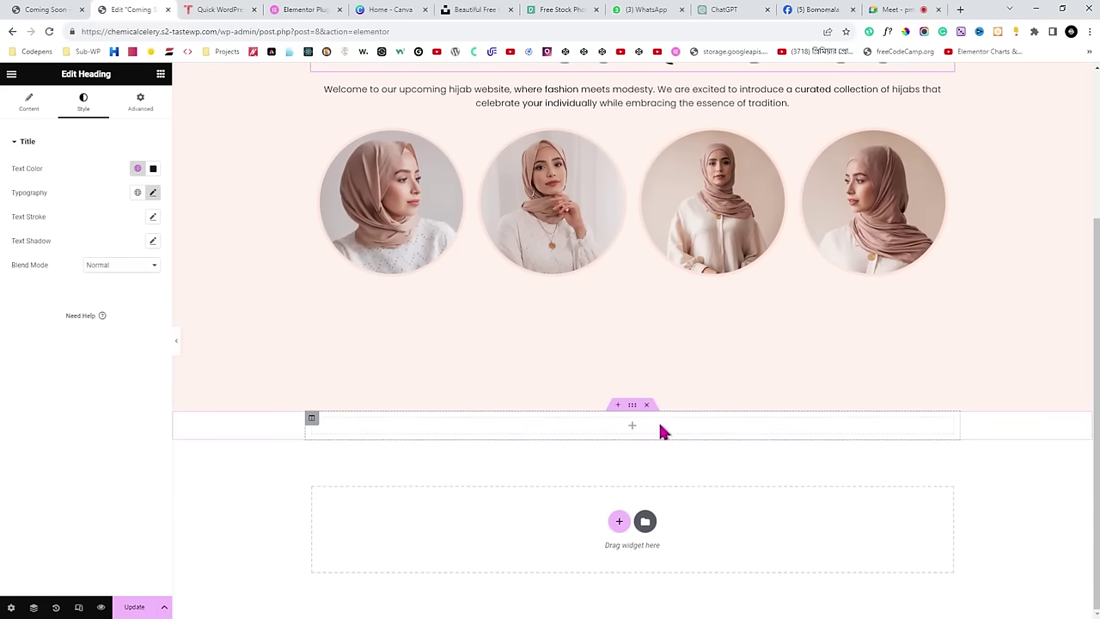
pyautogui.click(676, 423)
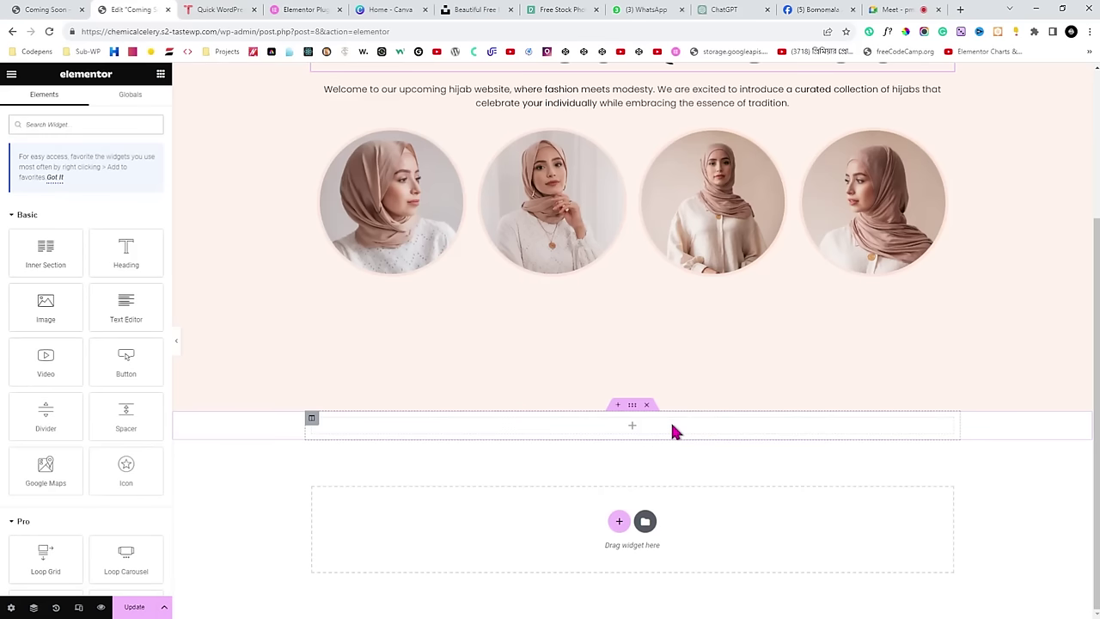
pyautogui.rightClick(672, 425)
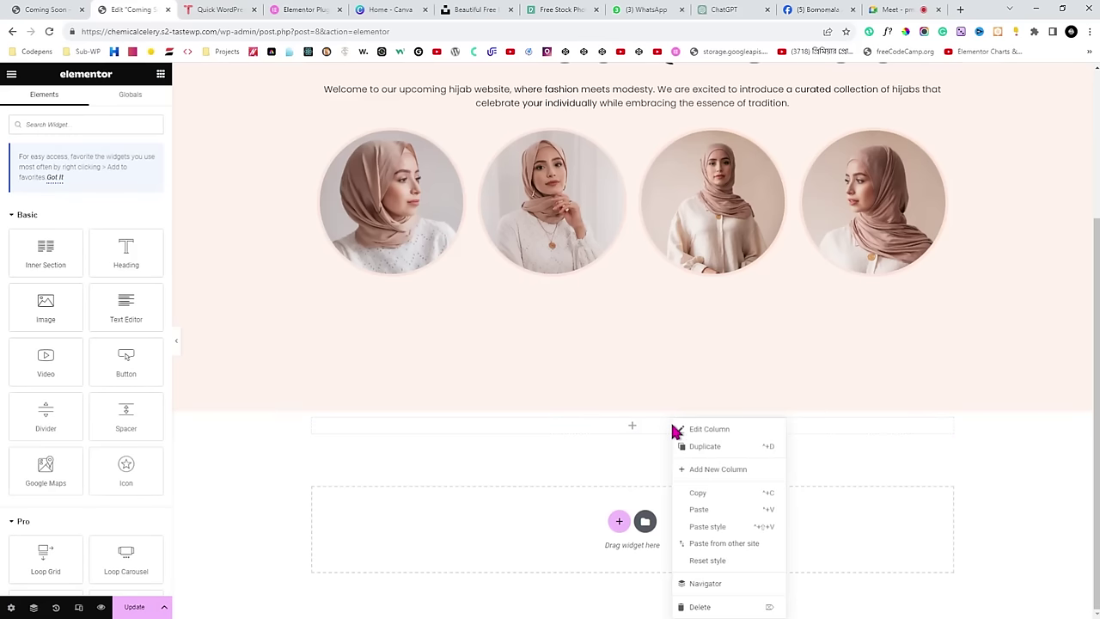
pyautogui.click(702, 510)
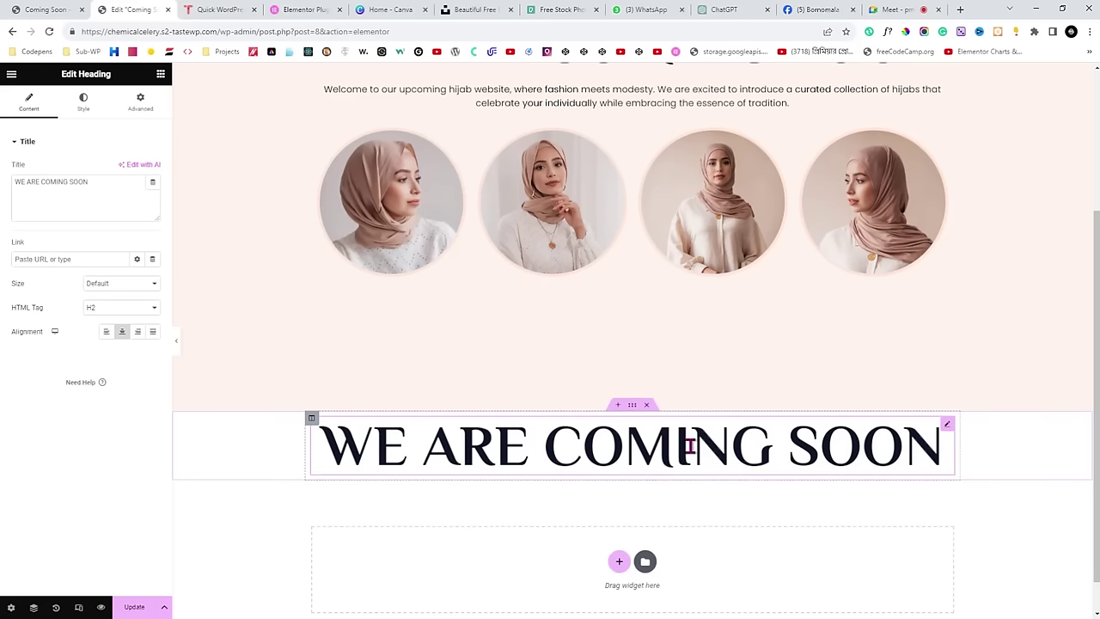
pyautogui.scroll(-1, 679, 438)
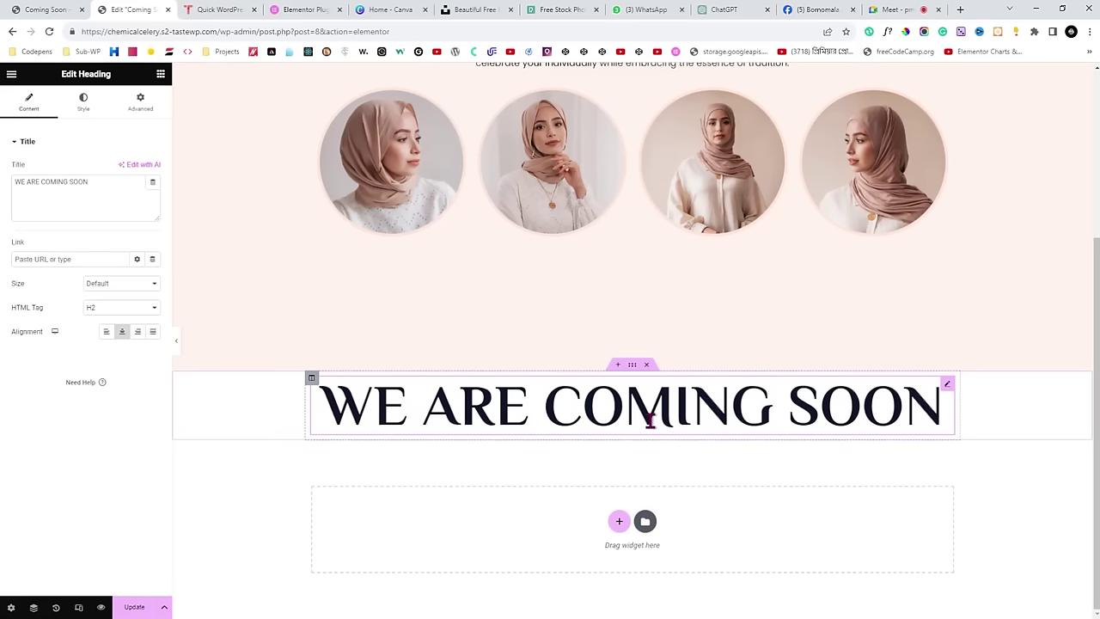
pyautogui.scroll(3, 650, 419)
# Copy 'DISCOVER THE BEAUTY OF MODESTY SOON!' from the live site into the pasted heading's title.
pyautogui.click(160, 74)
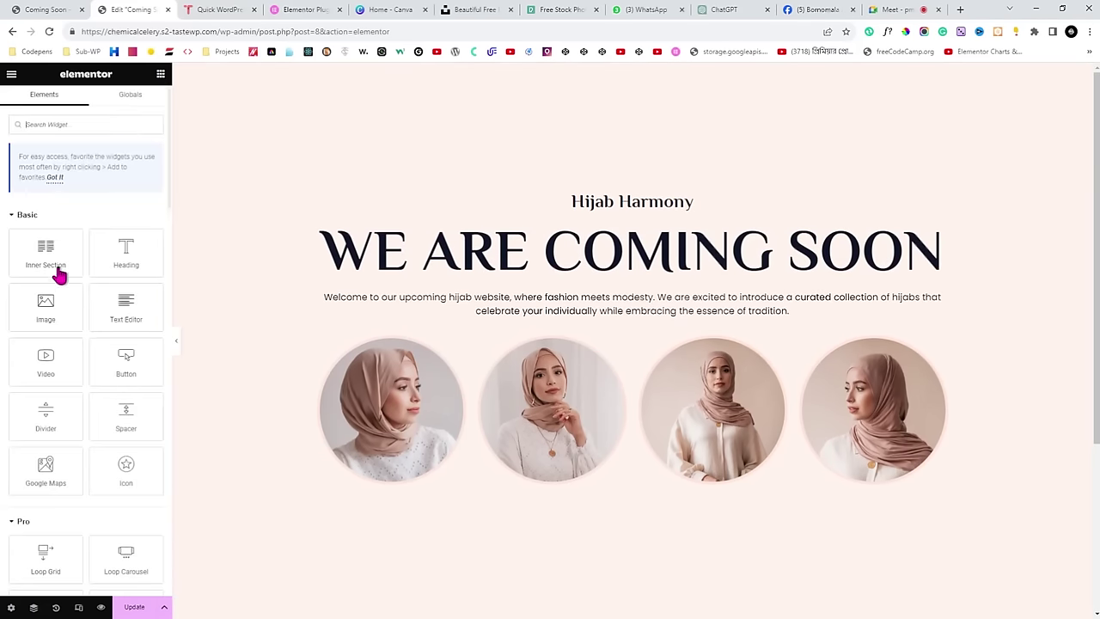
pyautogui.scroll(-3, 582, 351)
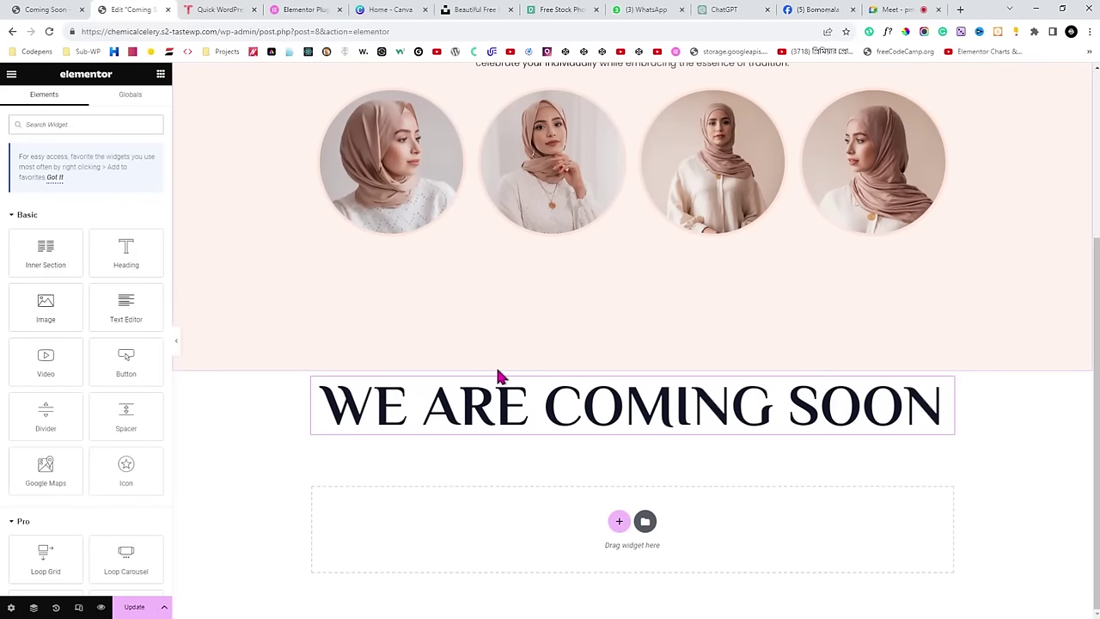
pyautogui.scroll(3, 732, 258)
pyautogui.scroll(-3, 817, 269)
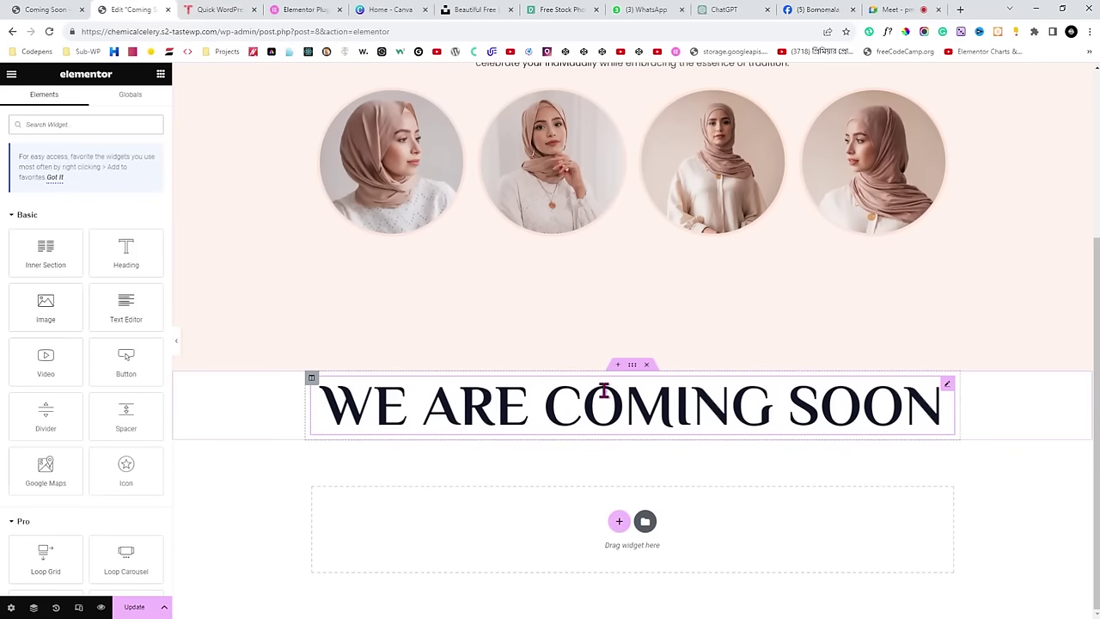
pyautogui.click(43, 10)
pyautogui.moveTo(308, 172); pyautogui.dragTo(759, 188)
pyautogui.click(142, 10)
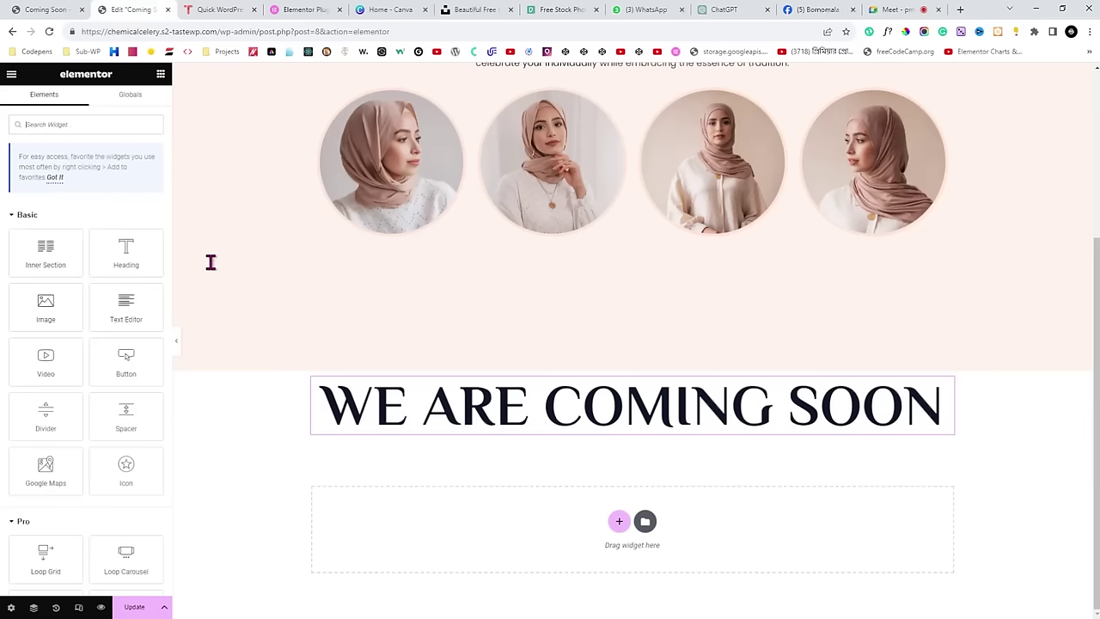
pyautogui.click(949, 385)
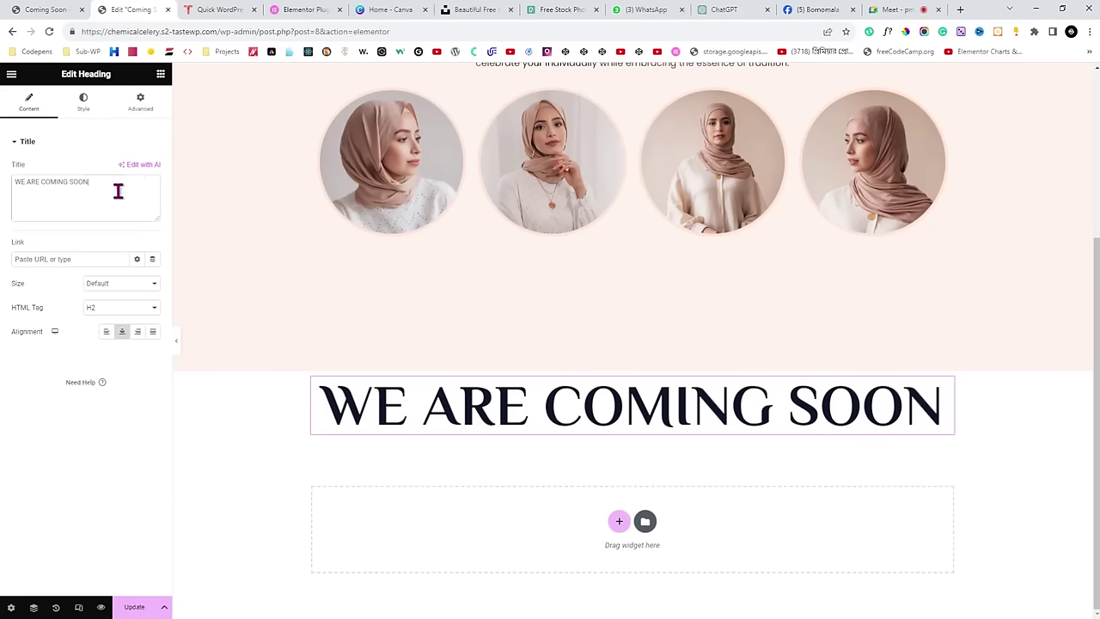
pyautogui.hotkey('ctrl', 'a')
pyautogui.hotkey('ctrl', 'v')
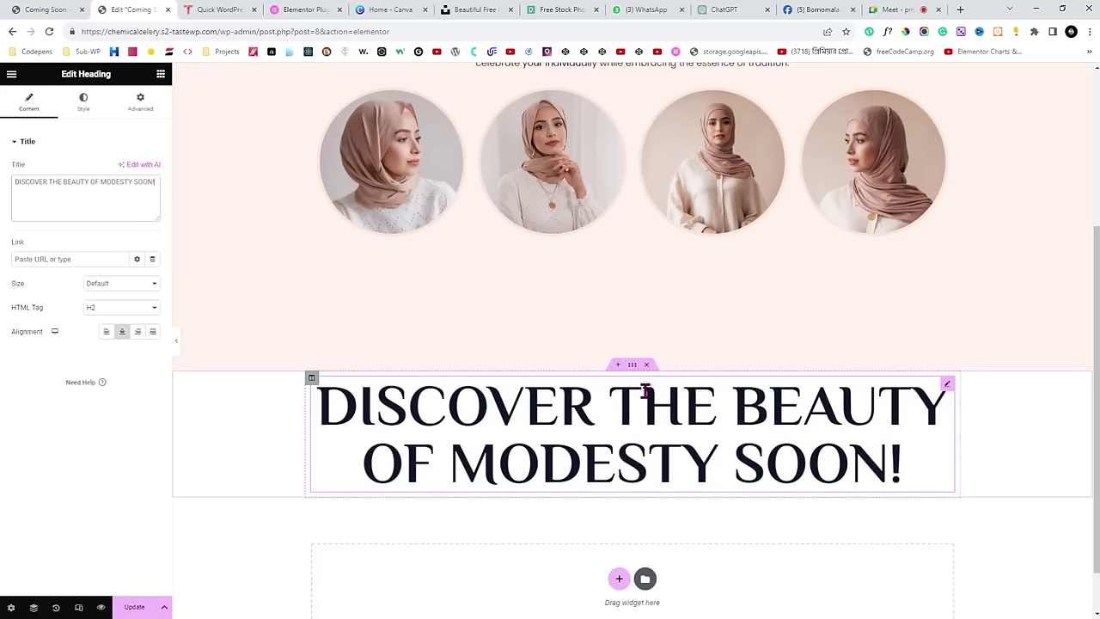
# Set the heading's typography size to 40 px so it fits one line, then preview full width.
pyautogui.click(86, 108)
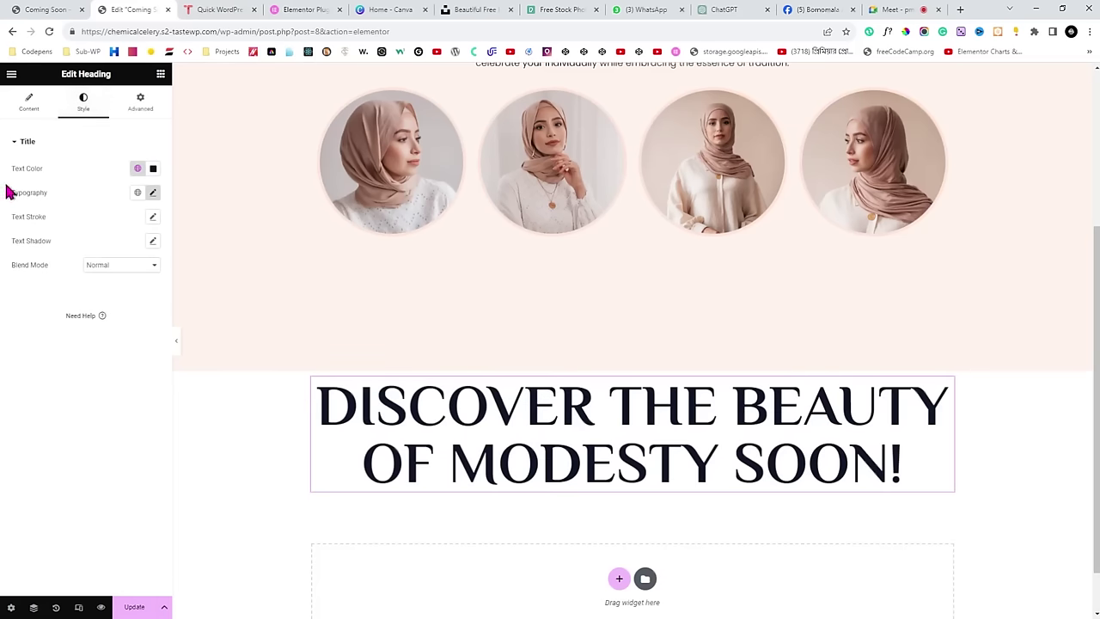
pyautogui.moveTo(9, 191); pyautogui.dragTo(208, 209)
pyautogui.scroll(2, 601, 270)
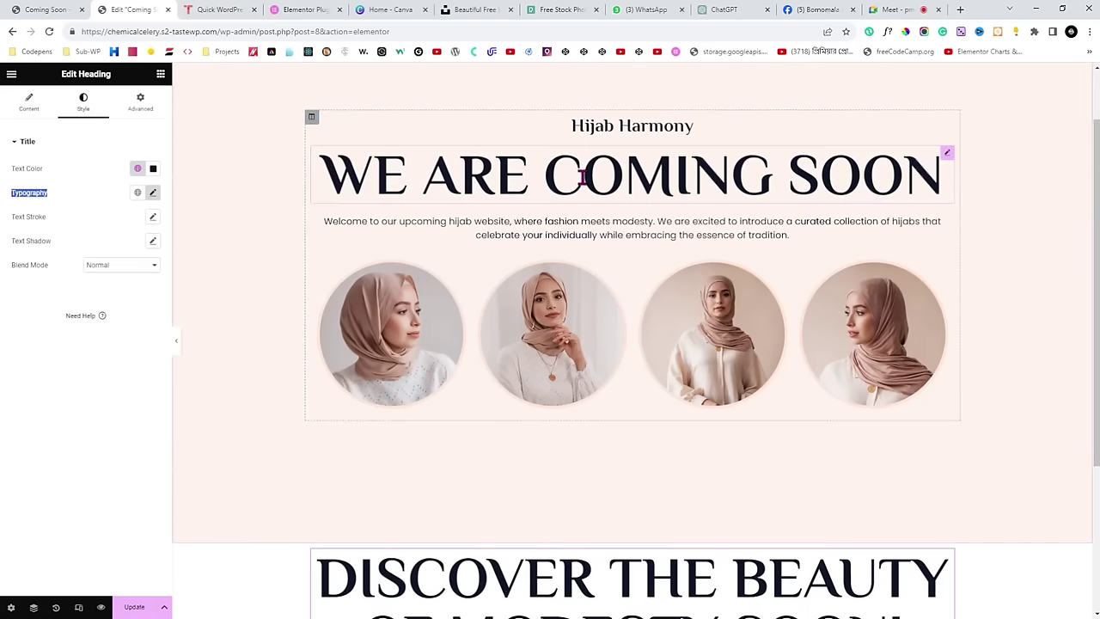
pyautogui.scroll(-3, 582, 177)
pyautogui.click(152, 193)
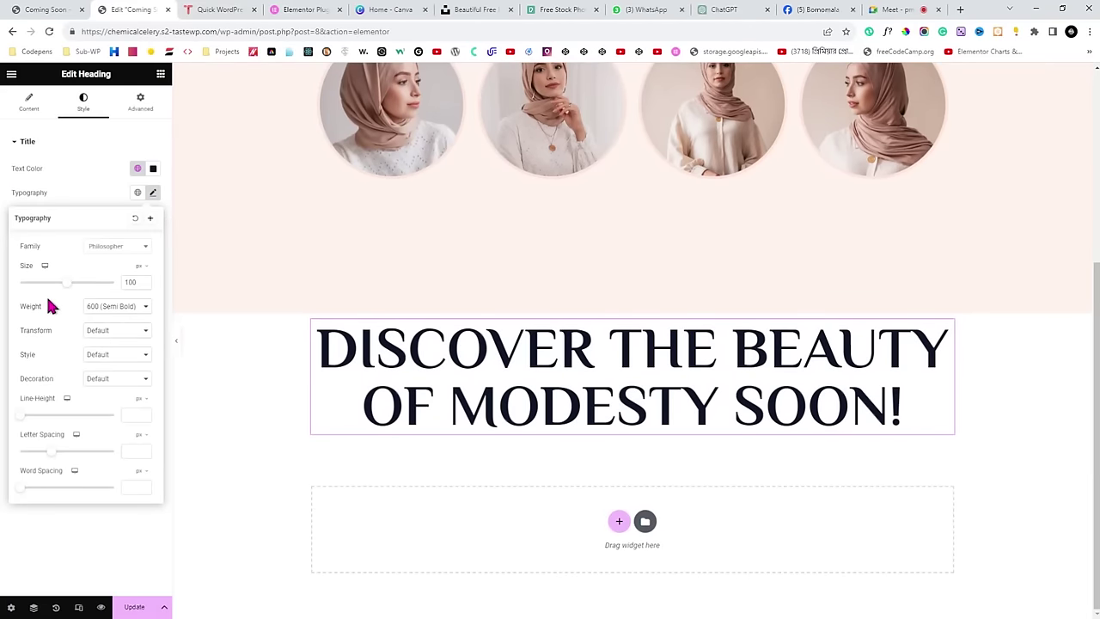
pyautogui.moveTo(69, 292); pyautogui.dragTo(39, 293)
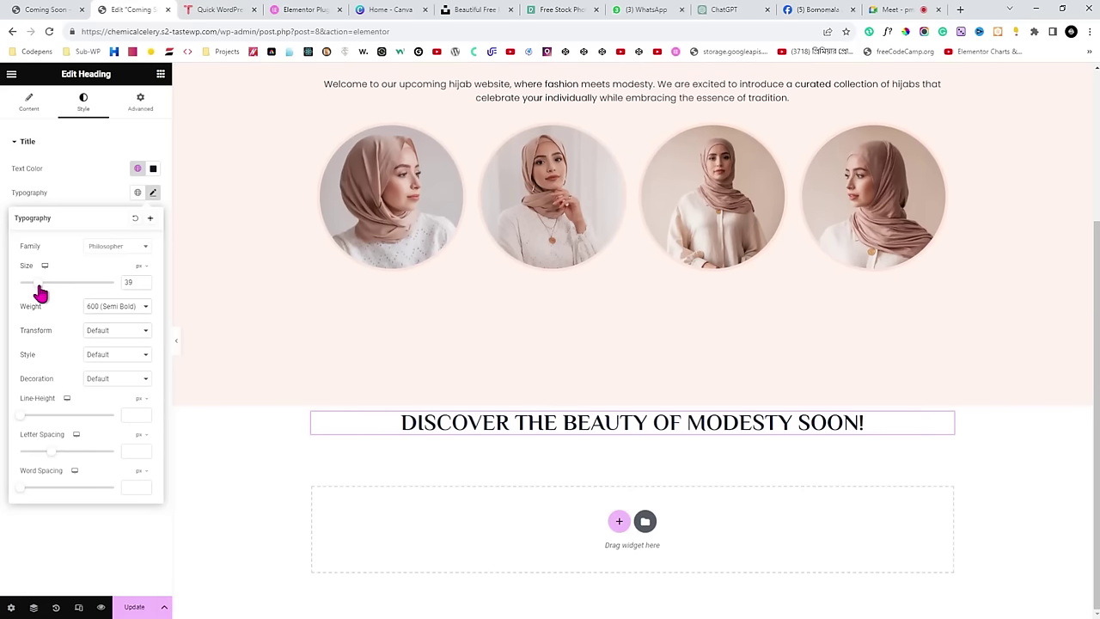
pyautogui.click(142, 282)
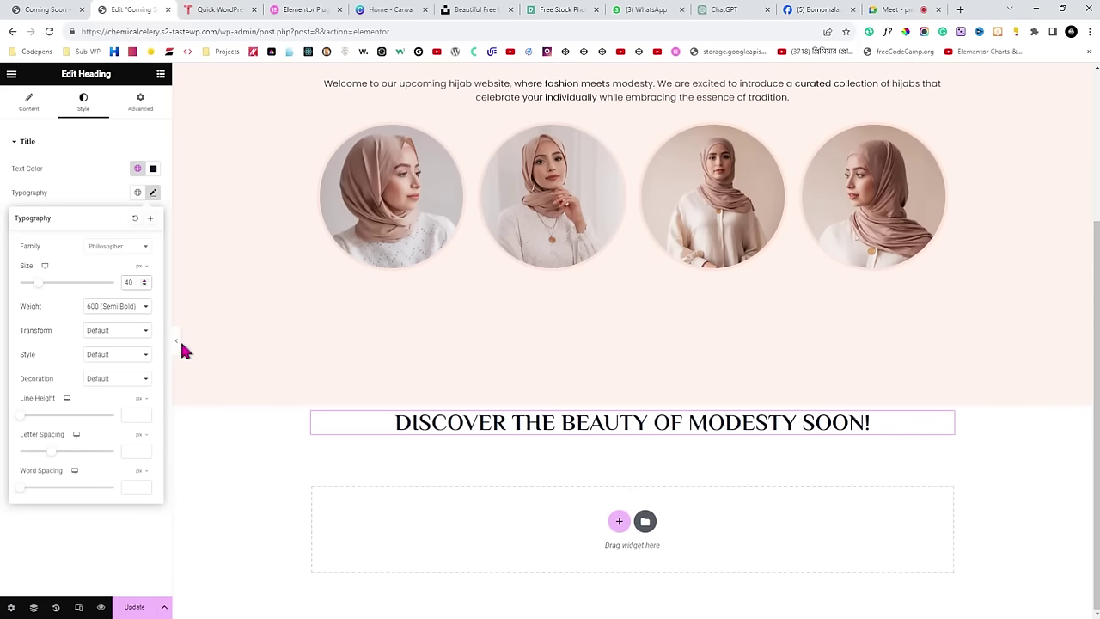
pyautogui.click(180, 340)
pyautogui.scroll(2, 175, 339)
pyautogui.click(176, 341)
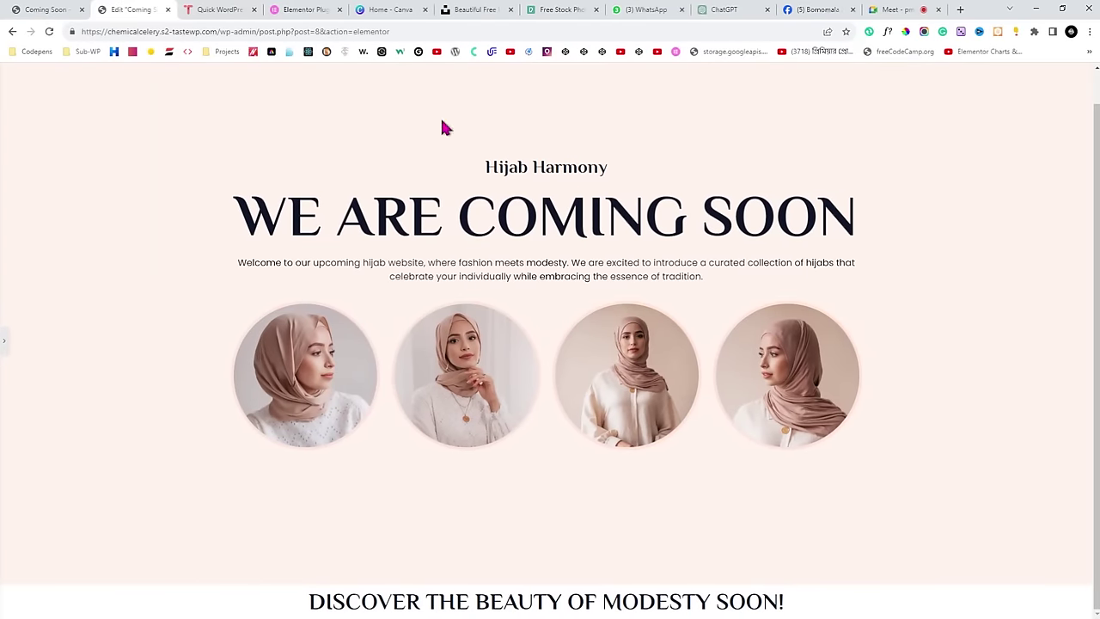
# Review the countdown area on the live Coming Soon page, then return to the editor.
pyautogui.click(65, 9)
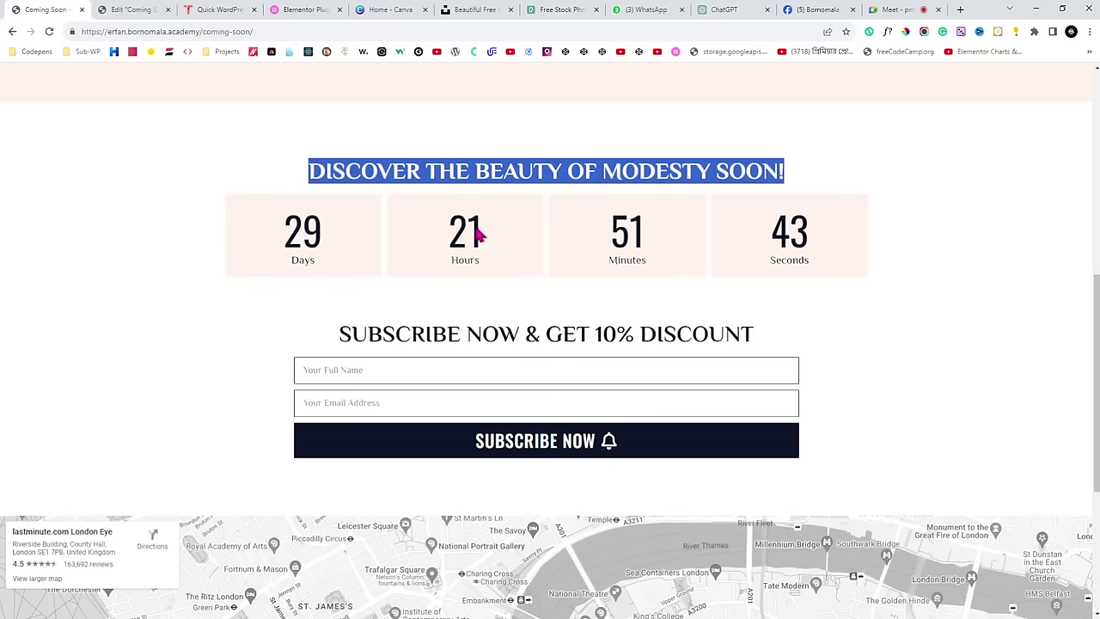
pyautogui.scroll(2, 464, 245)
pyautogui.click(524, 304)
pyautogui.scroll(1, 525, 305)
pyautogui.scroll(-1, 526, 307)
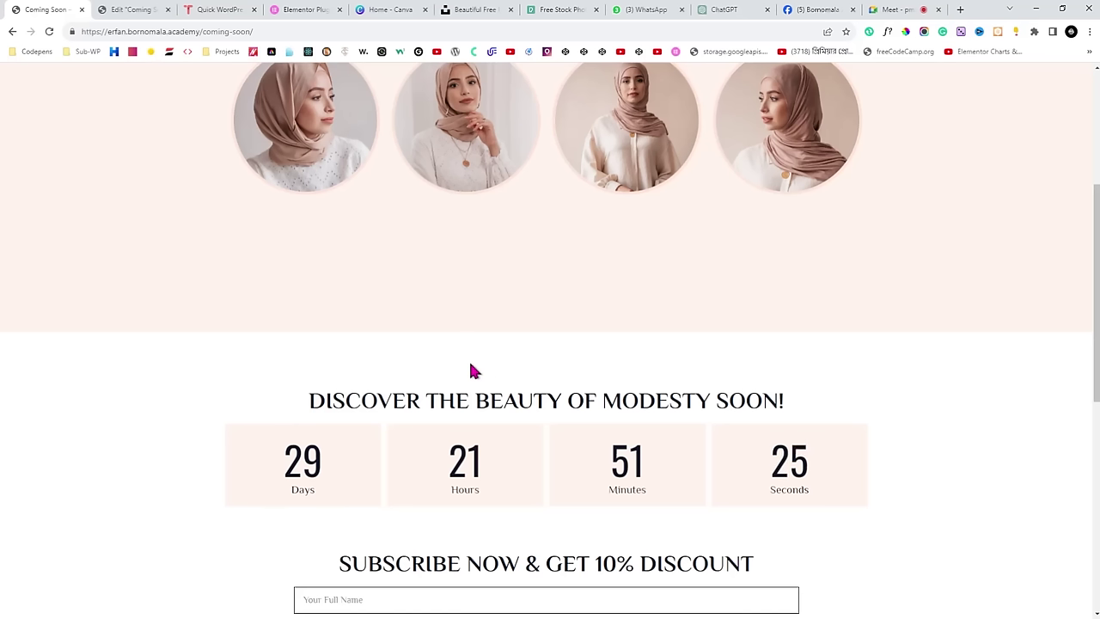
pyautogui.click(130, 9)
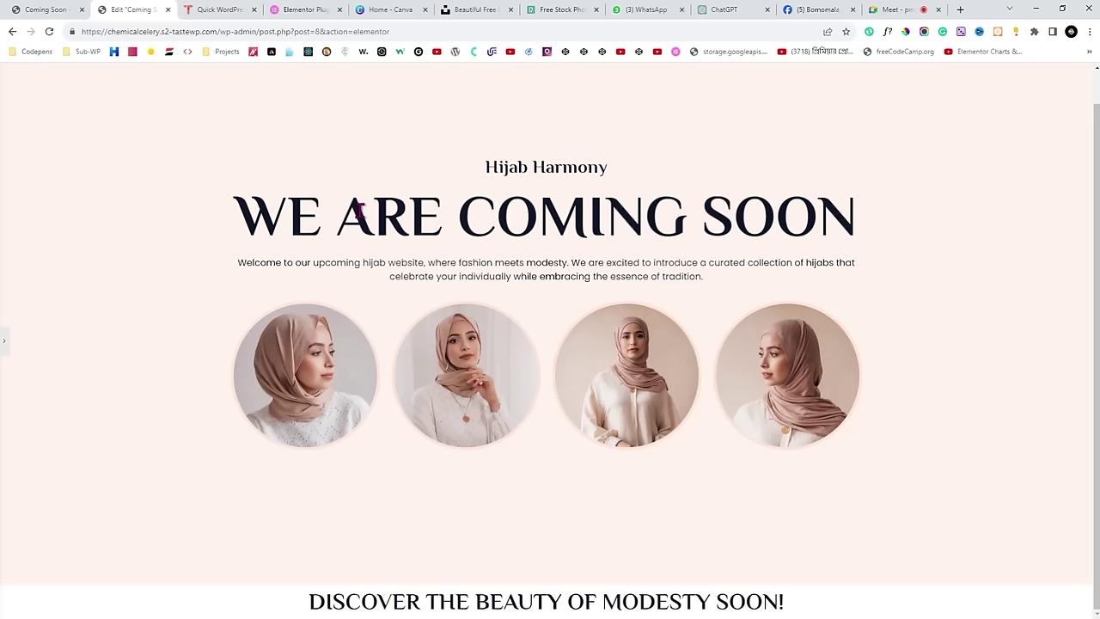
# Set the DISCOVER section's margin to 80 px and preview it against the live page.
pyautogui.click(4, 344)
pyautogui.scroll(-2, 455, 322)
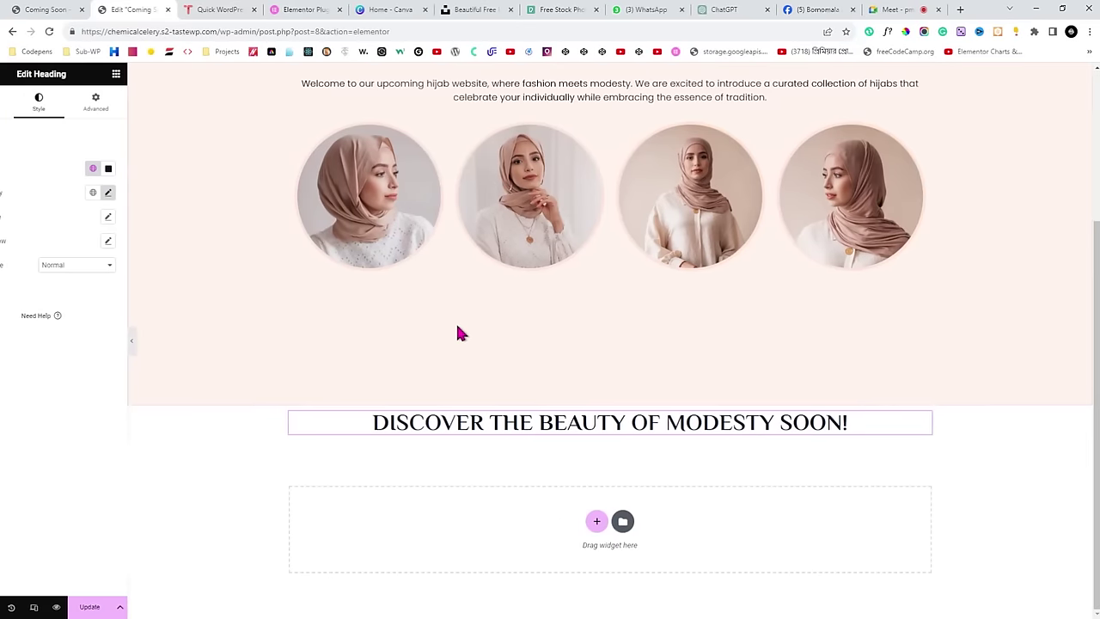
pyautogui.click(632, 400)
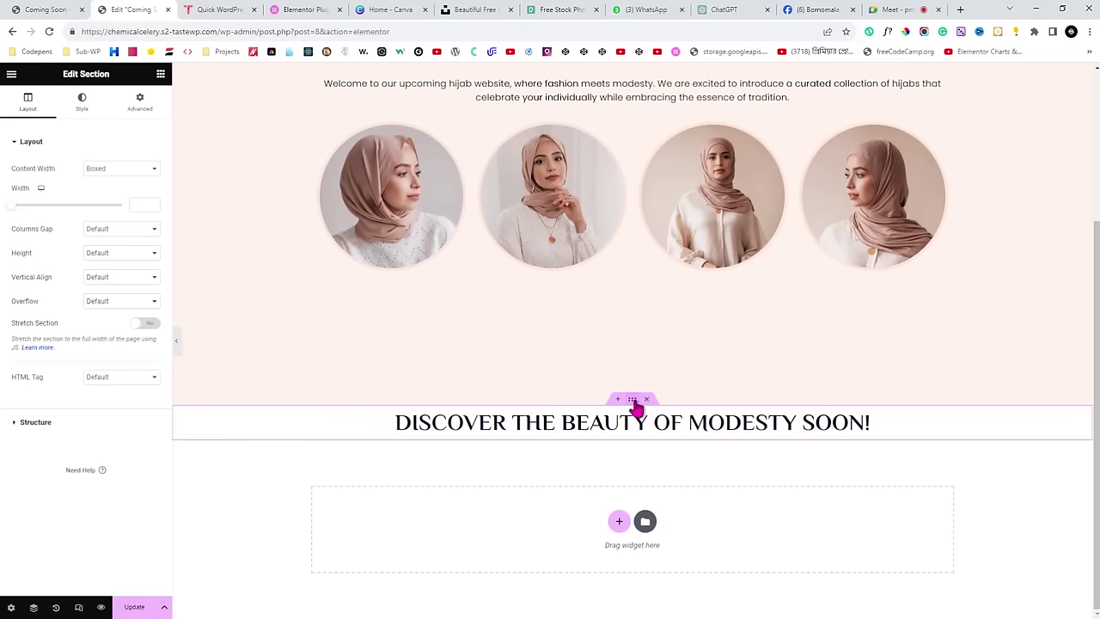
pyautogui.click(139, 102)
pyautogui.click(18, 183)
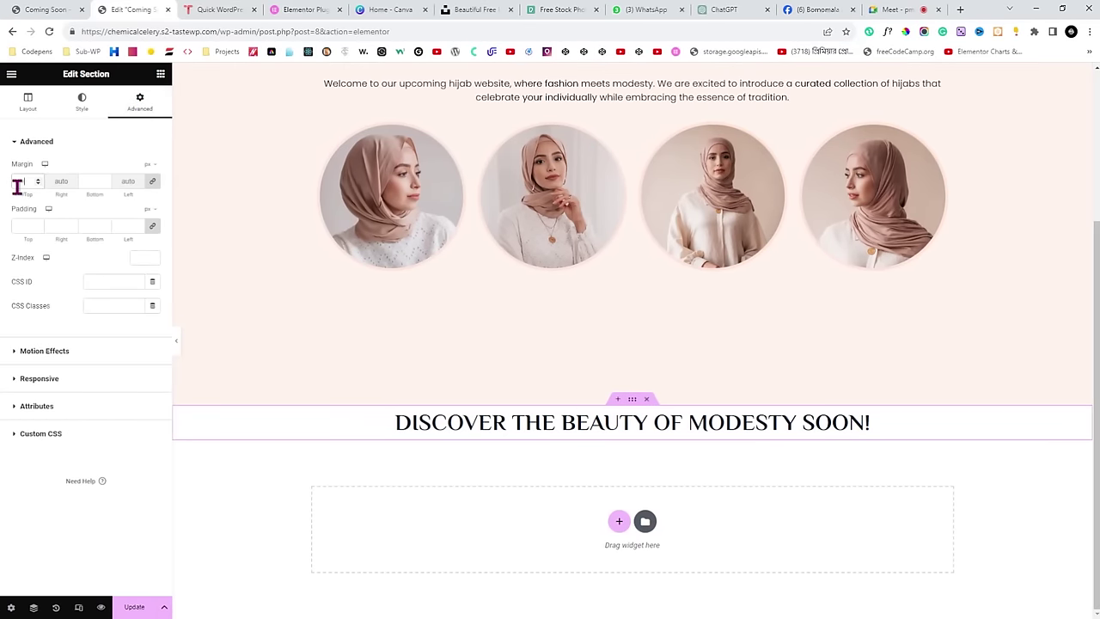
pyautogui.write('80')
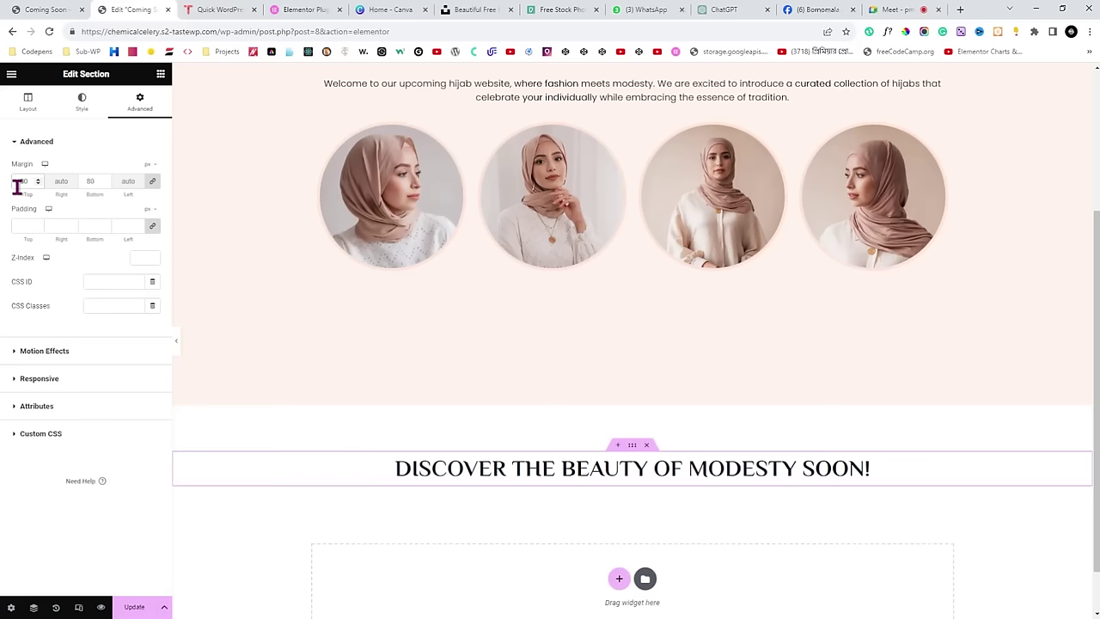
pyautogui.click(181, 346)
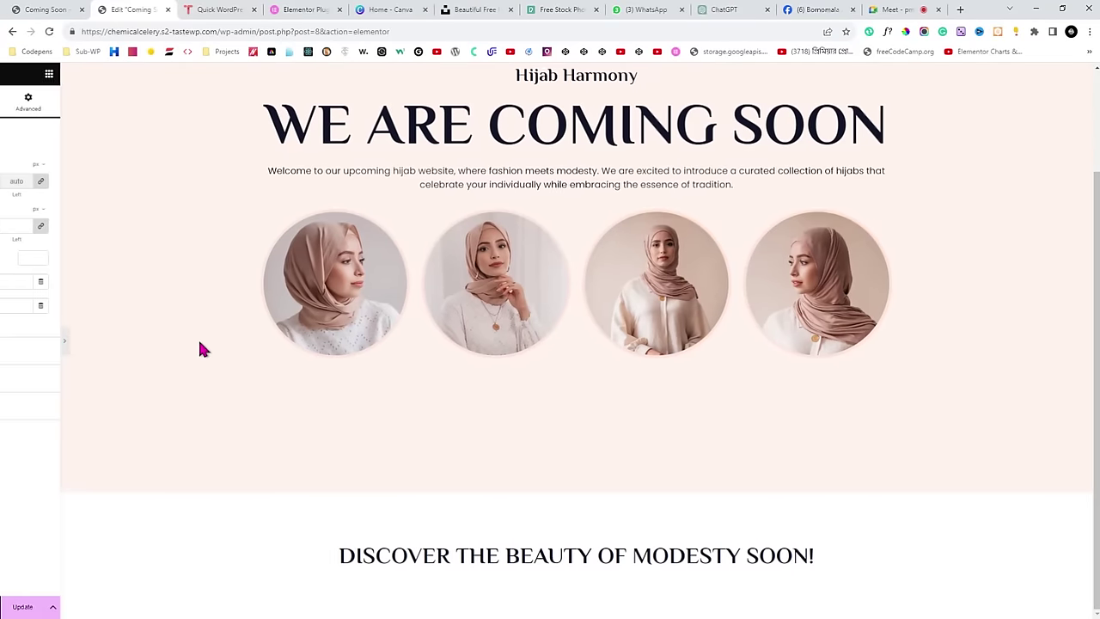
pyautogui.click(11, 8)
# Compare the new section spacing in the editor with the live reference page.
pyautogui.click(129, 8)
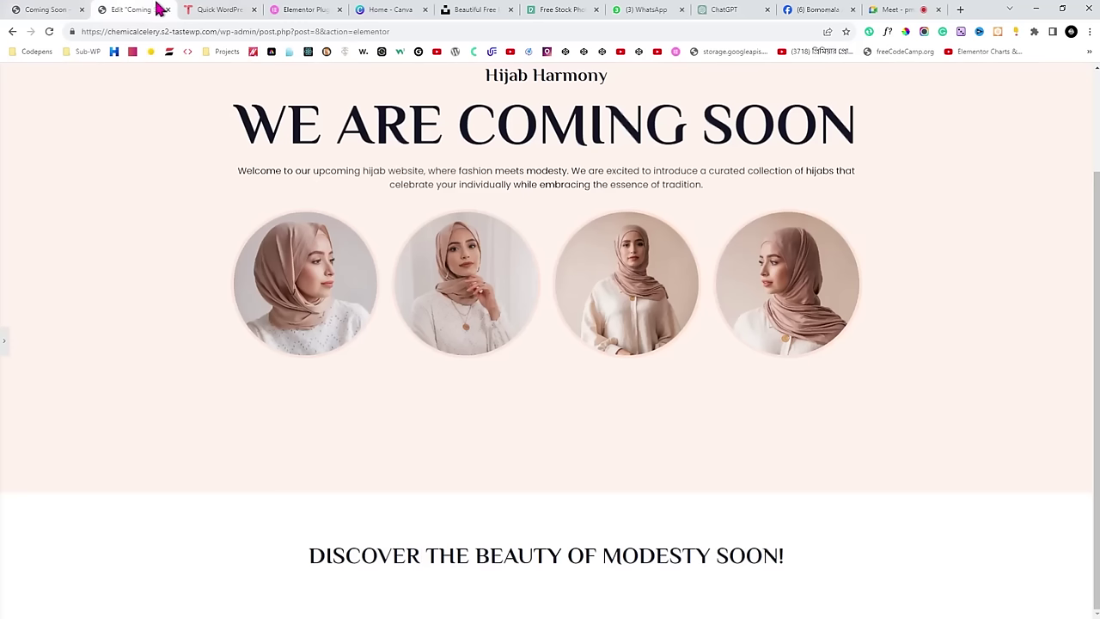
pyautogui.click(3, 341)
pyautogui.scroll(-2, 411, 353)
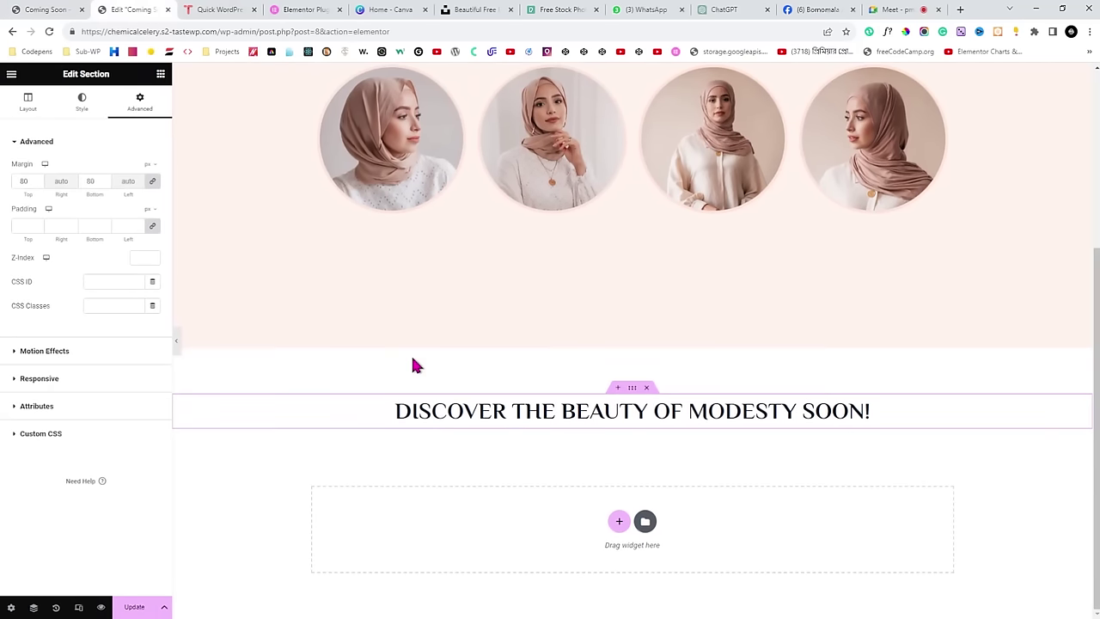
pyautogui.scroll(1, 420, 367)
pyautogui.scroll(-1, 422, 369)
pyautogui.click(74, 9)
pyautogui.scroll(-1, 369, 295)
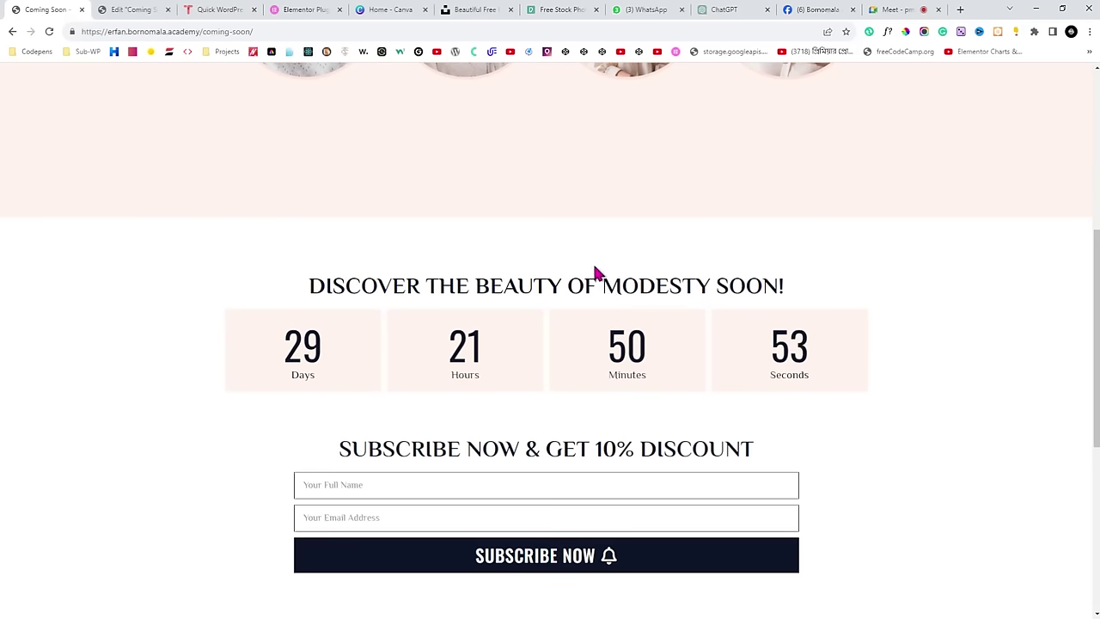
pyautogui.click(116, 8)
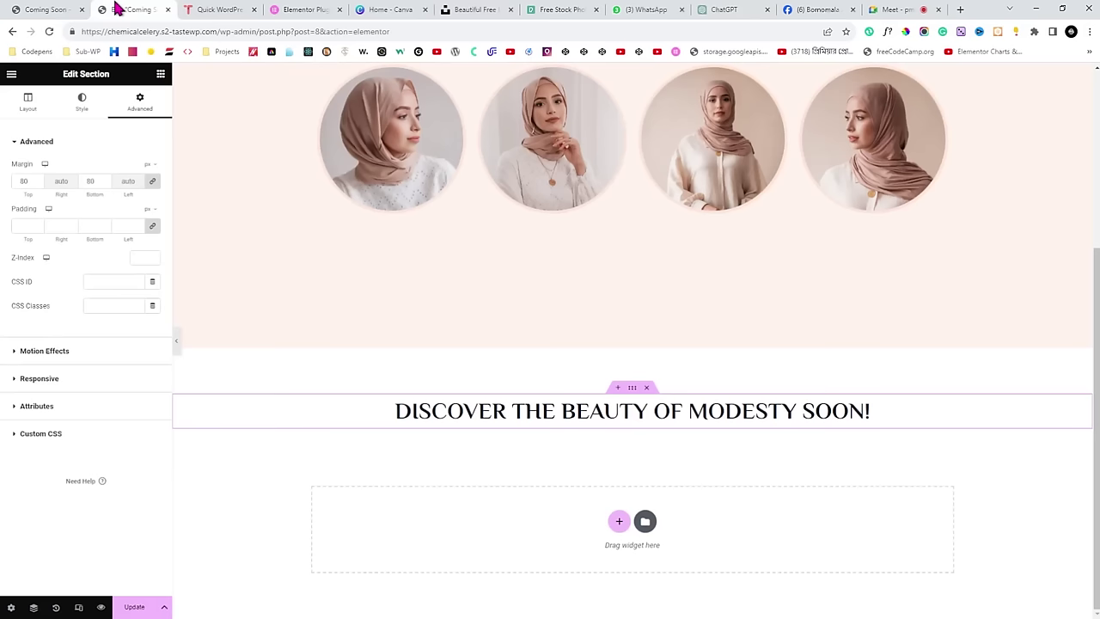
pyautogui.click(160, 75)
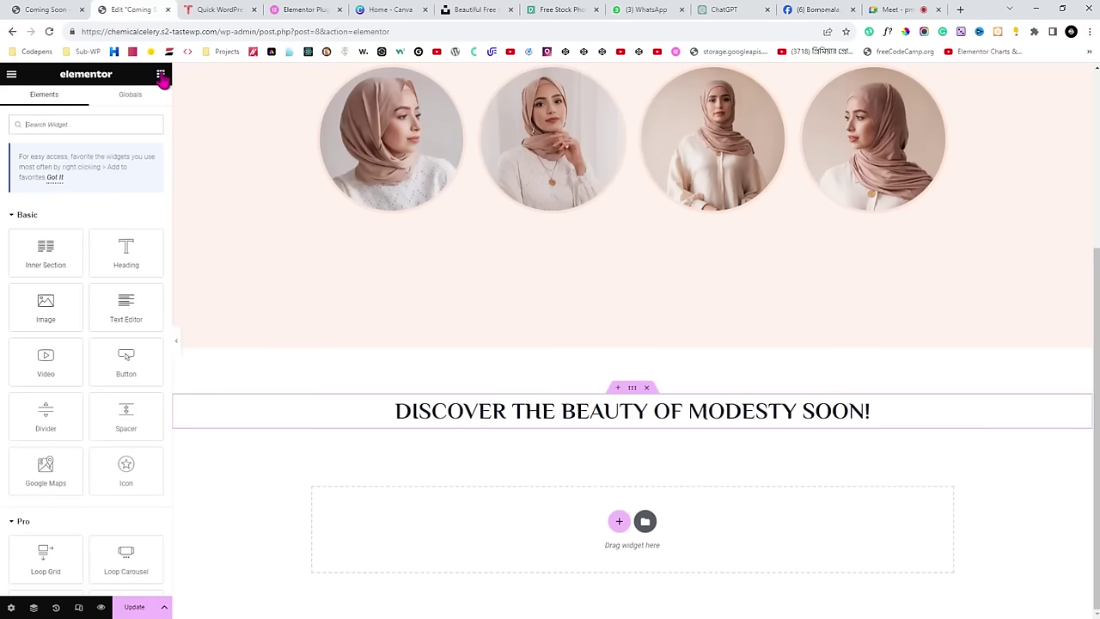
pyautogui.click(97, 122)
pyautogui.write('coun')
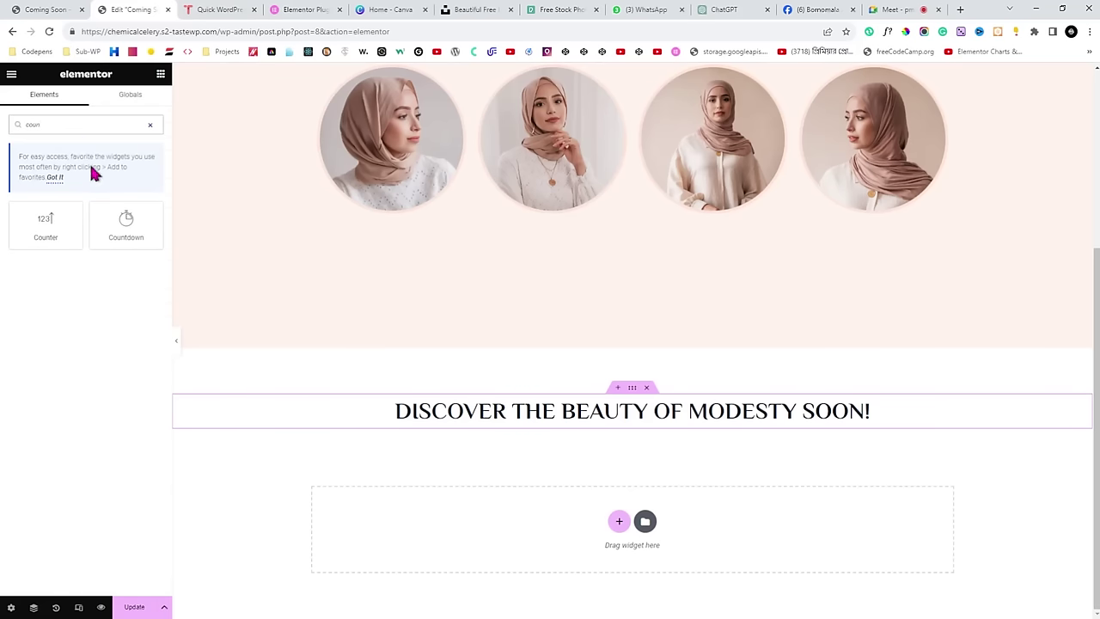
pyautogui.moveTo(126, 226); pyautogui.dragTo(622, 422)
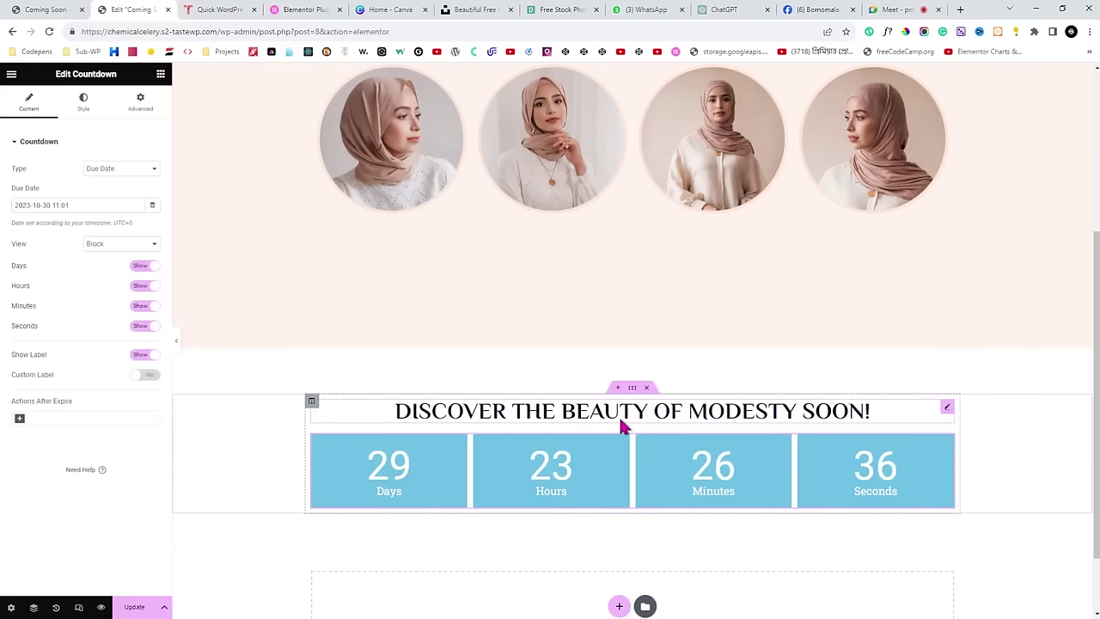
pyautogui.scroll(-1, 441, 410)
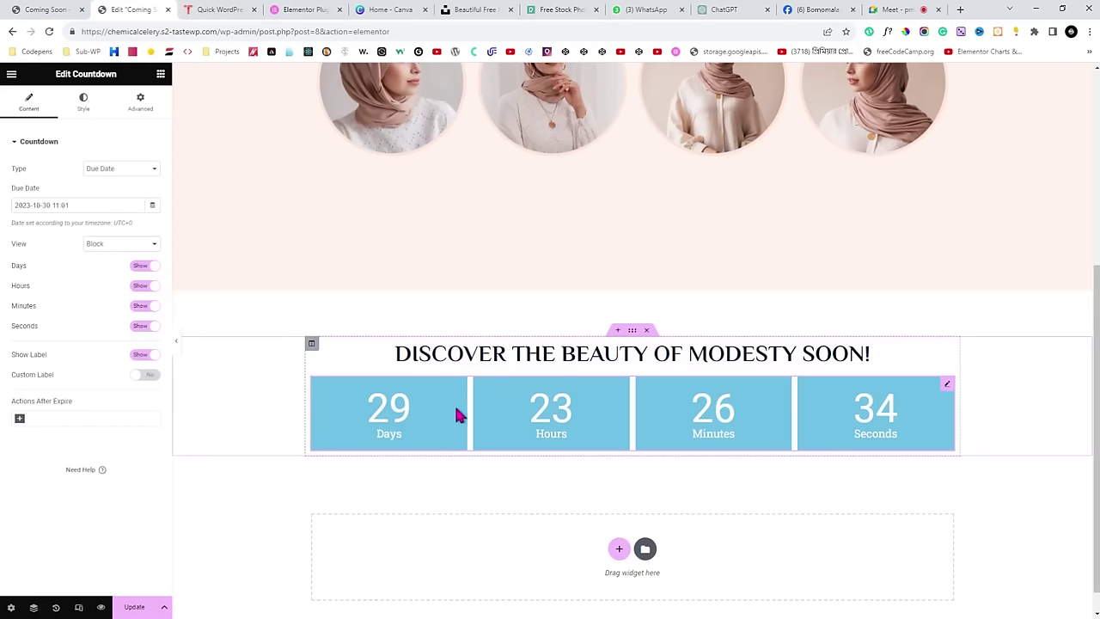
pyautogui.click(92, 206)
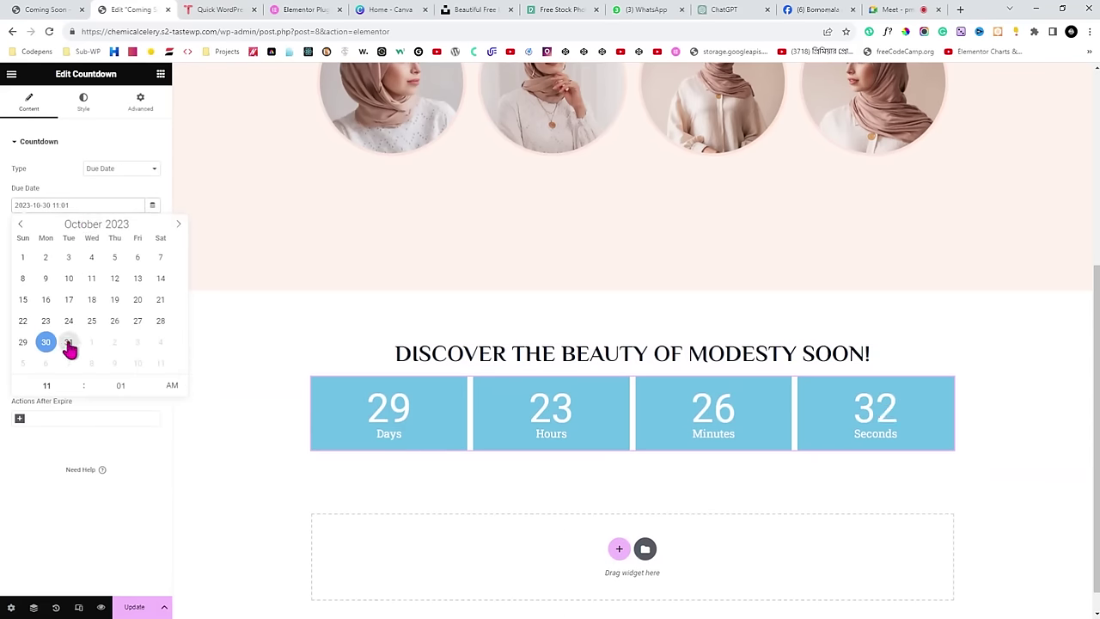
pyautogui.click(69, 344)
pyautogui.click(33, 437)
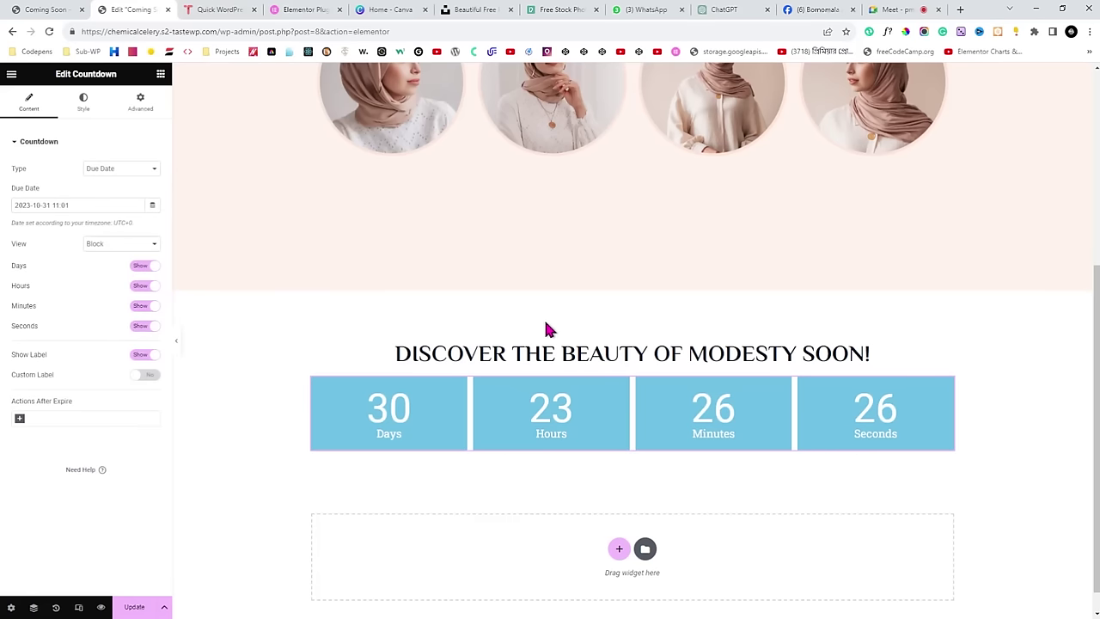
# Give the countdown boxes the light pink global background colour #FFF4EE.
pyautogui.click(83, 110)
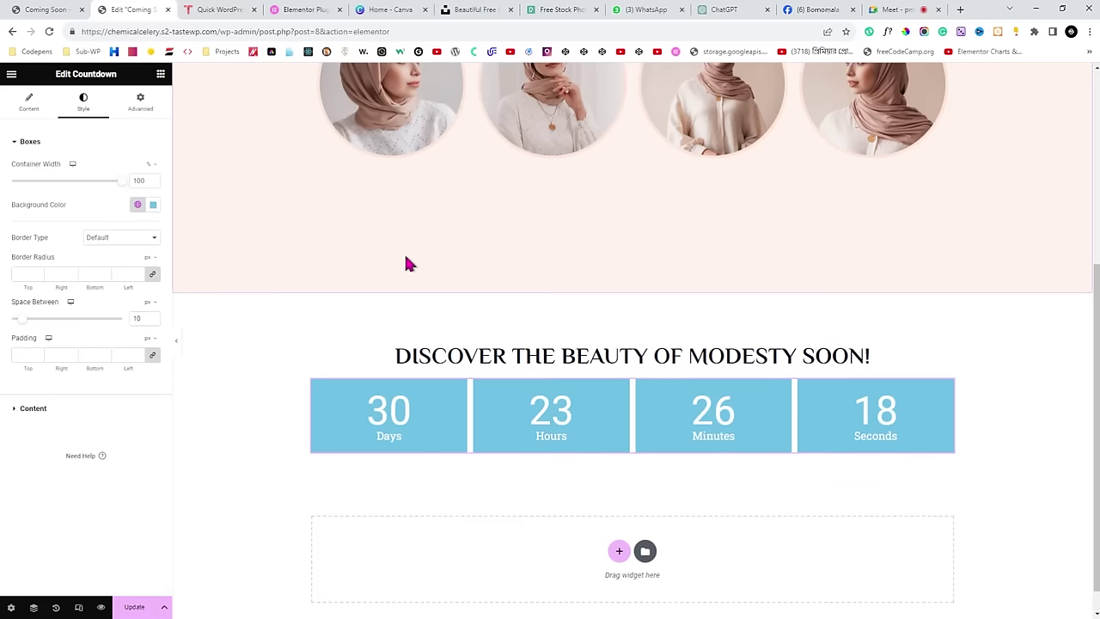
pyautogui.scroll(4, 405, 262)
pyautogui.scroll(-4, 401, 186)
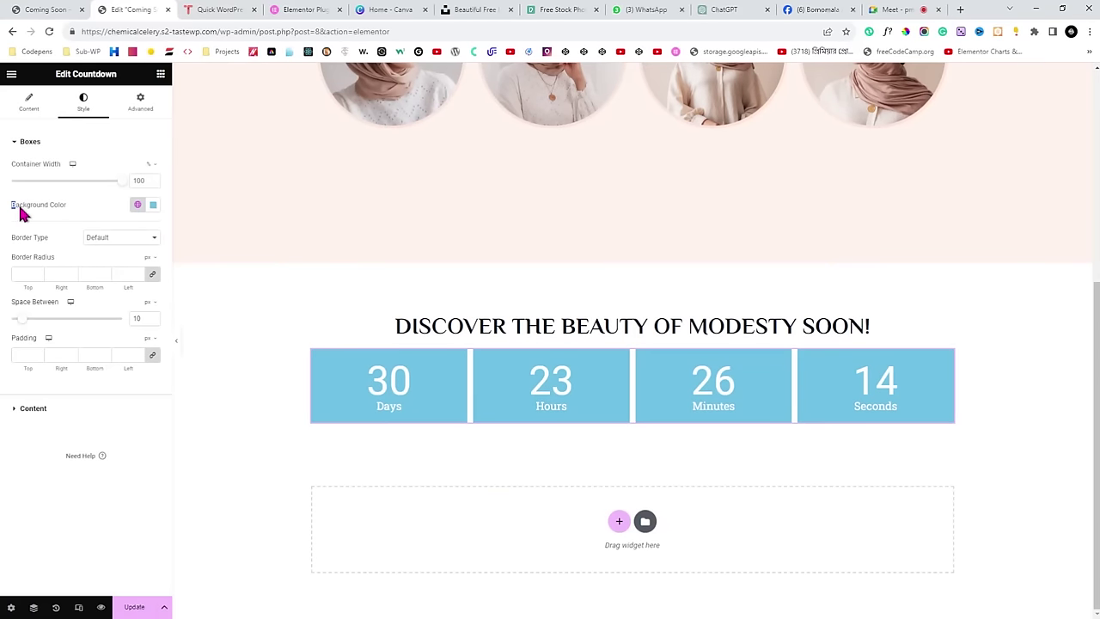
pyautogui.moveTo(20, 211); pyautogui.dragTo(98, 211)
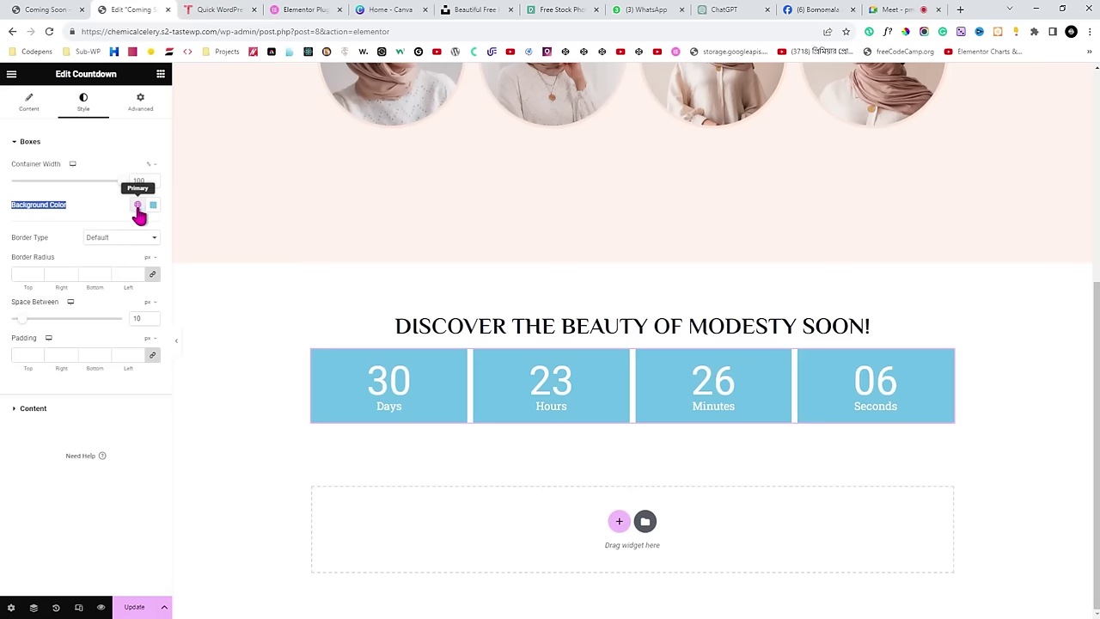
pyautogui.click(138, 206)
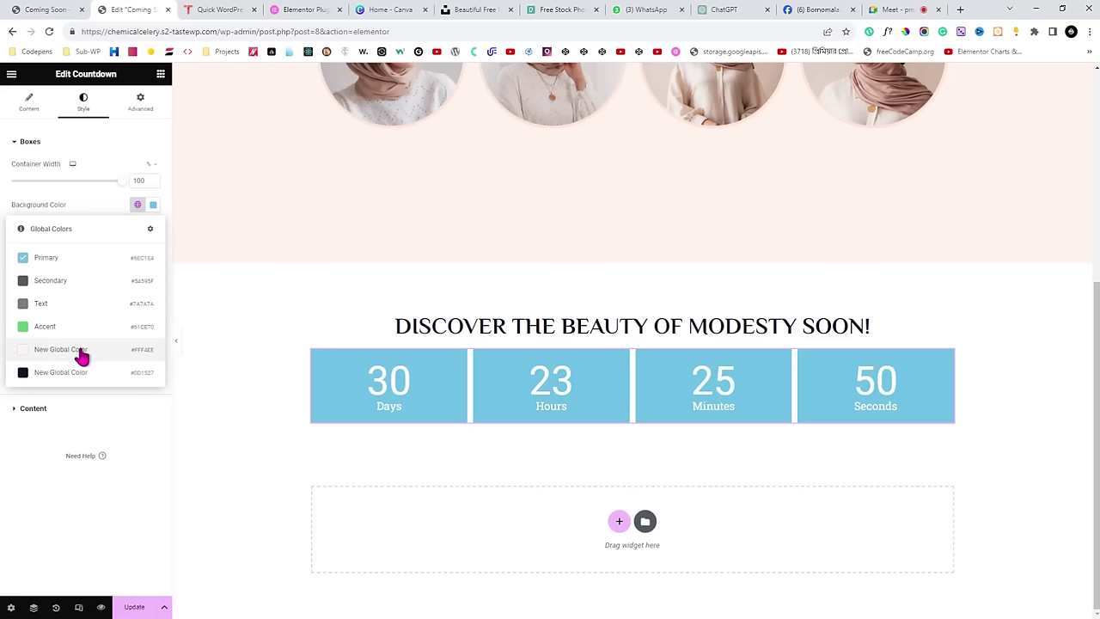
pyautogui.click(60, 351)
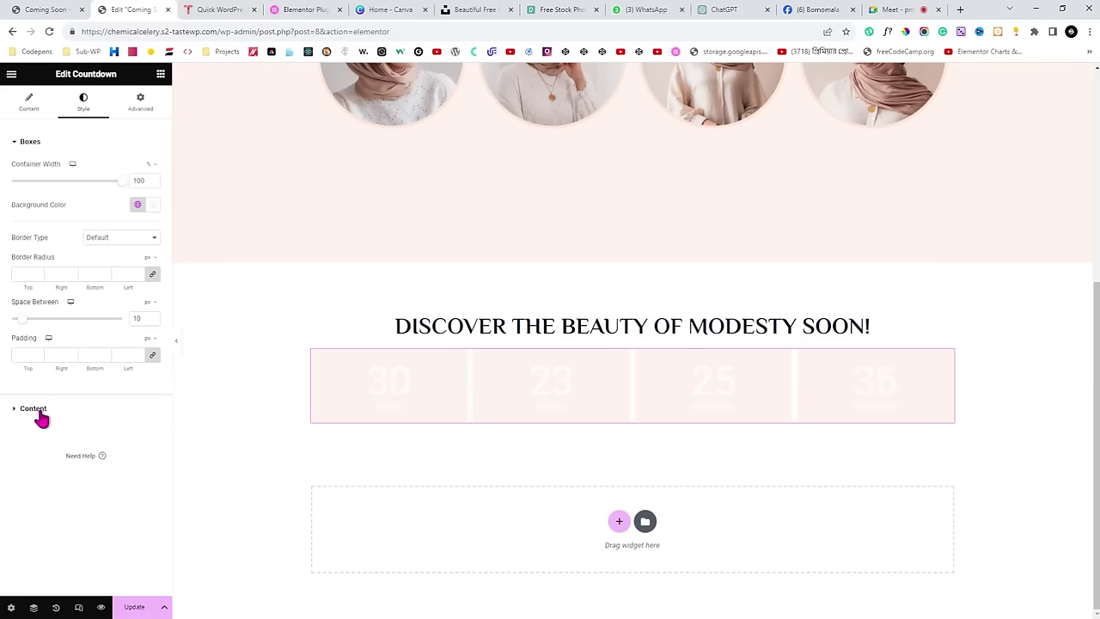
pyautogui.click(35, 409)
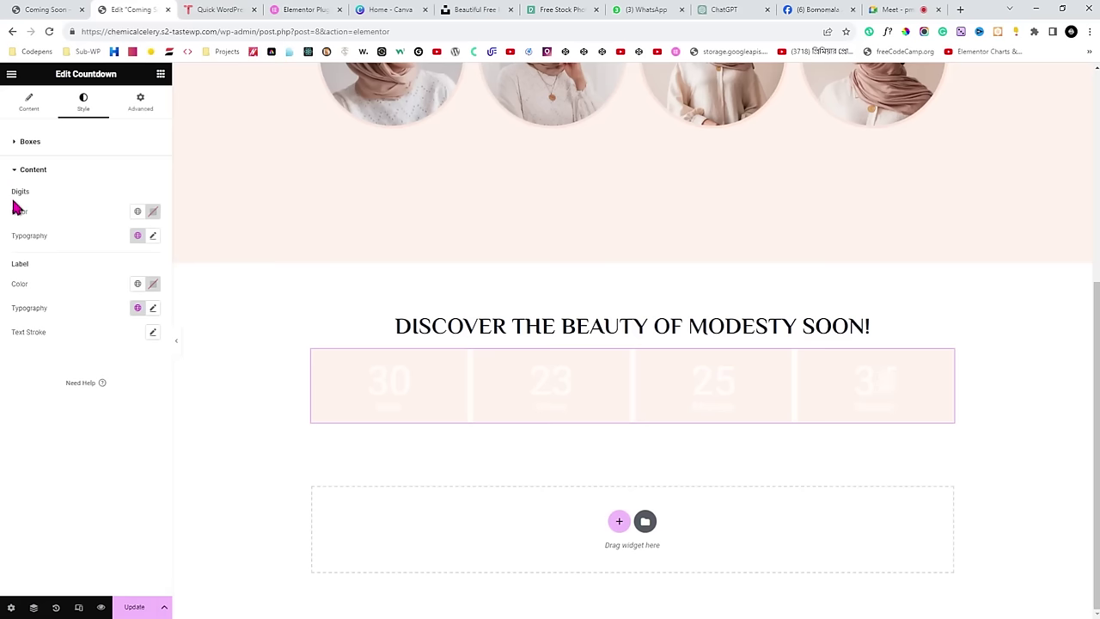
# Make the countdown digits and unit labels black.
pyautogui.click(138, 213)
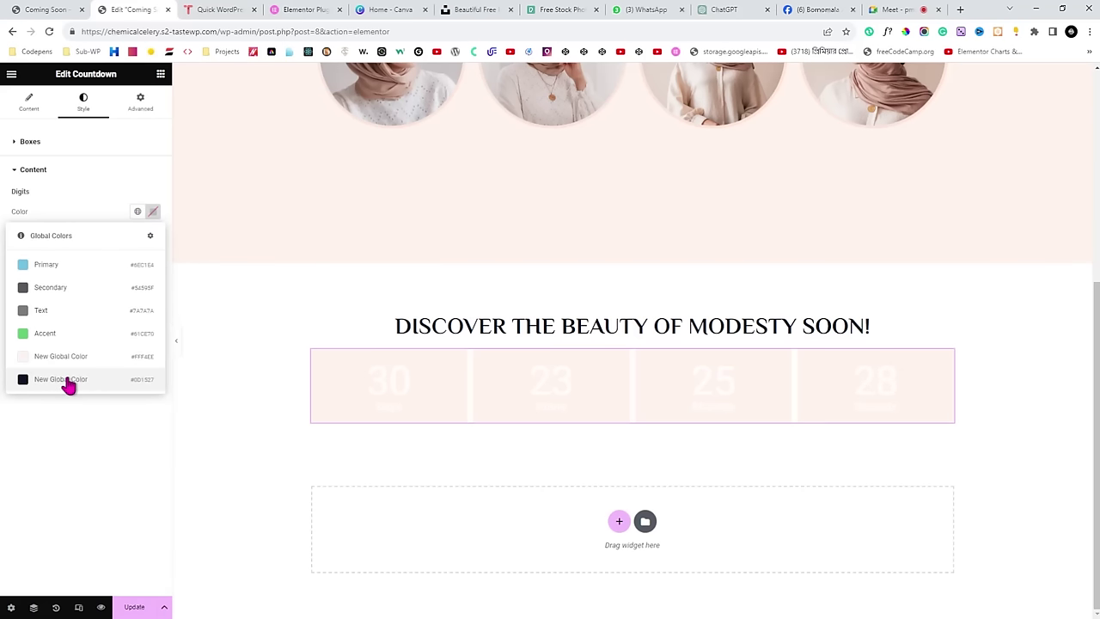
pyautogui.click(69, 382)
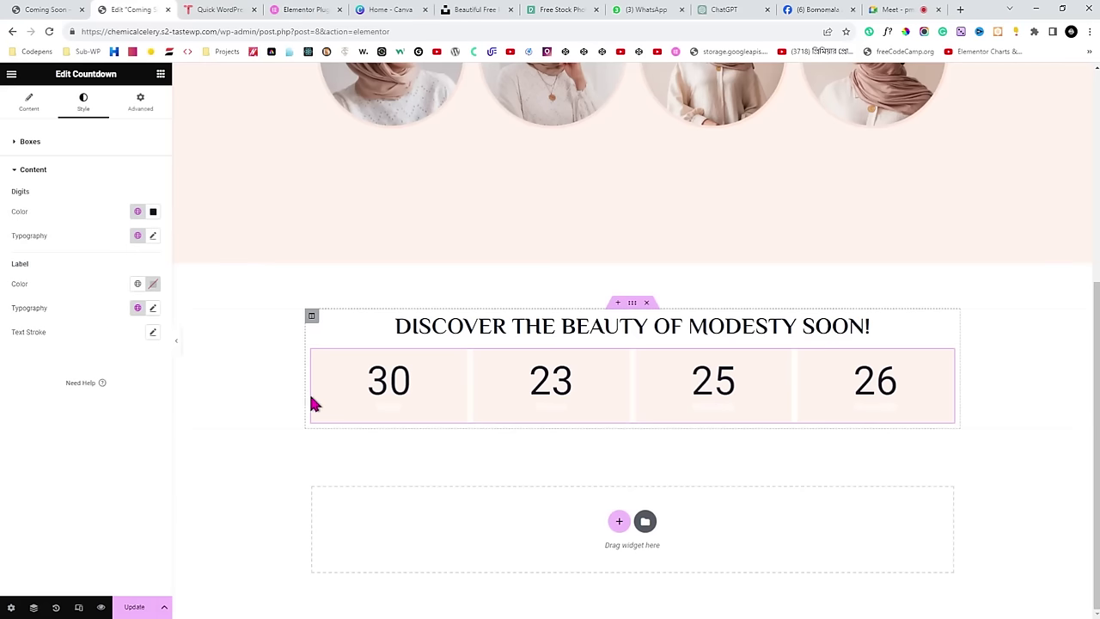
pyautogui.click(153, 284)
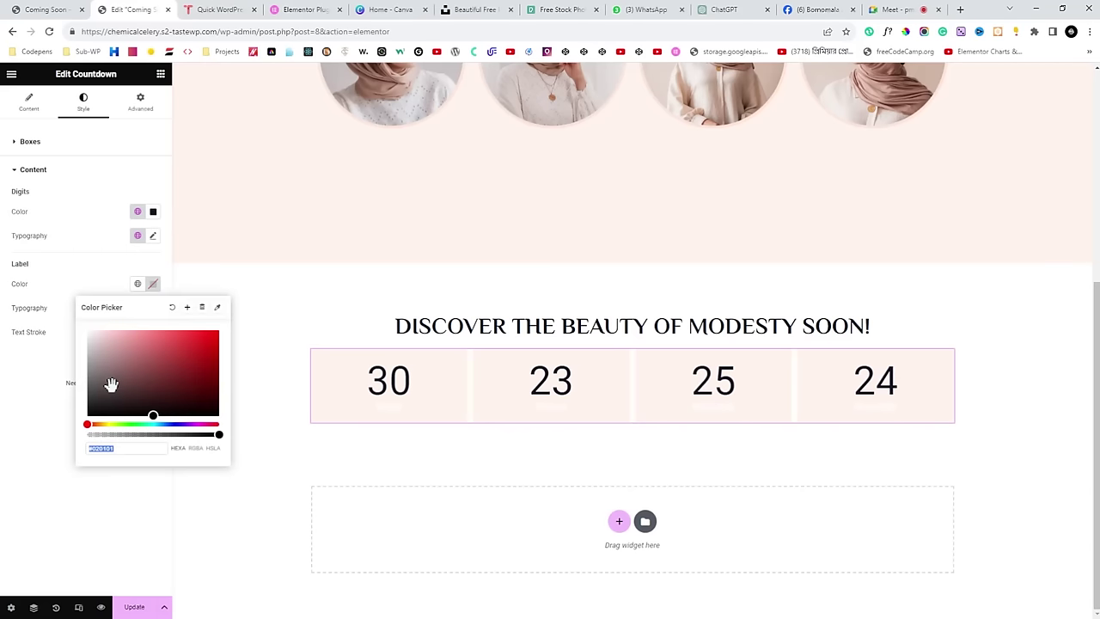
pyautogui.click(93, 411)
pyautogui.click(38, 441)
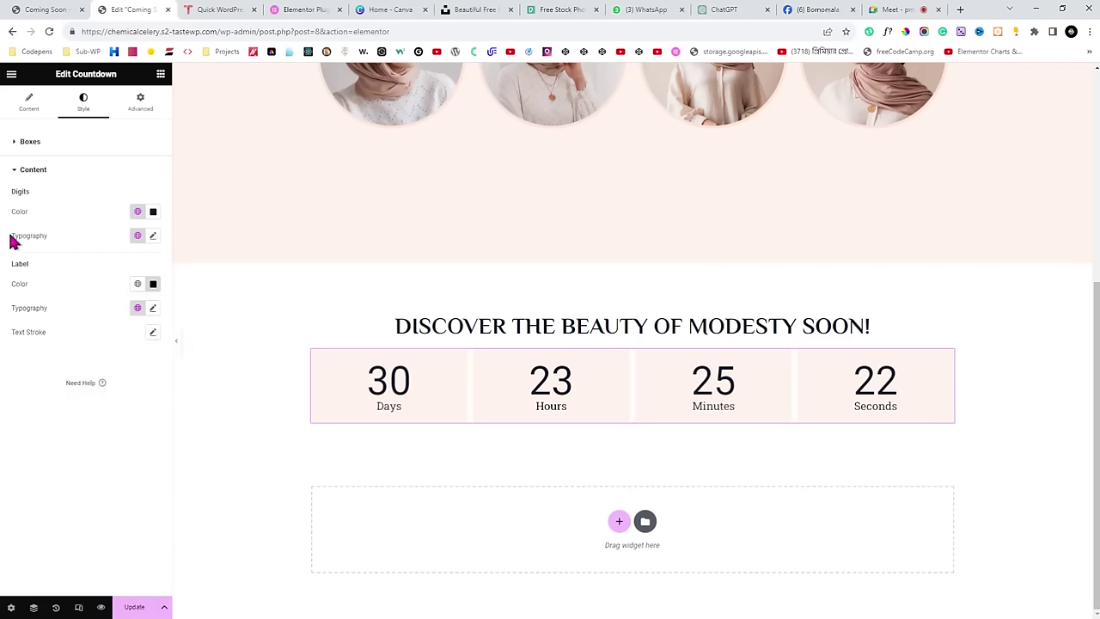
pyautogui.moveTo(11, 236); pyautogui.dragTo(27, 239)
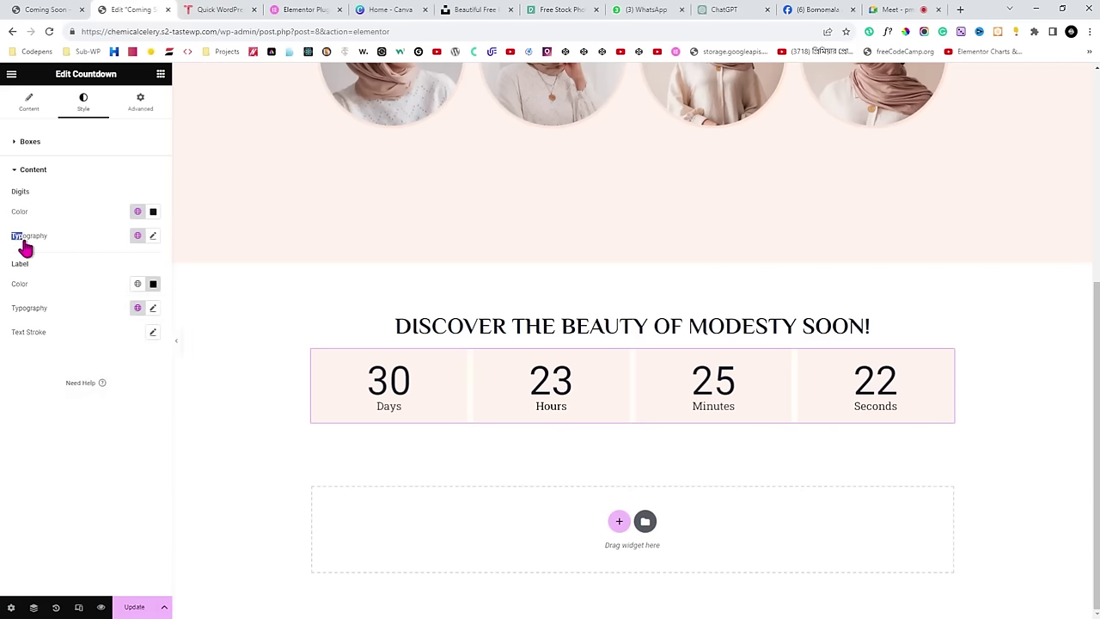
# Set the countdown digits font to Oswald.
pyautogui.click(153, 238)
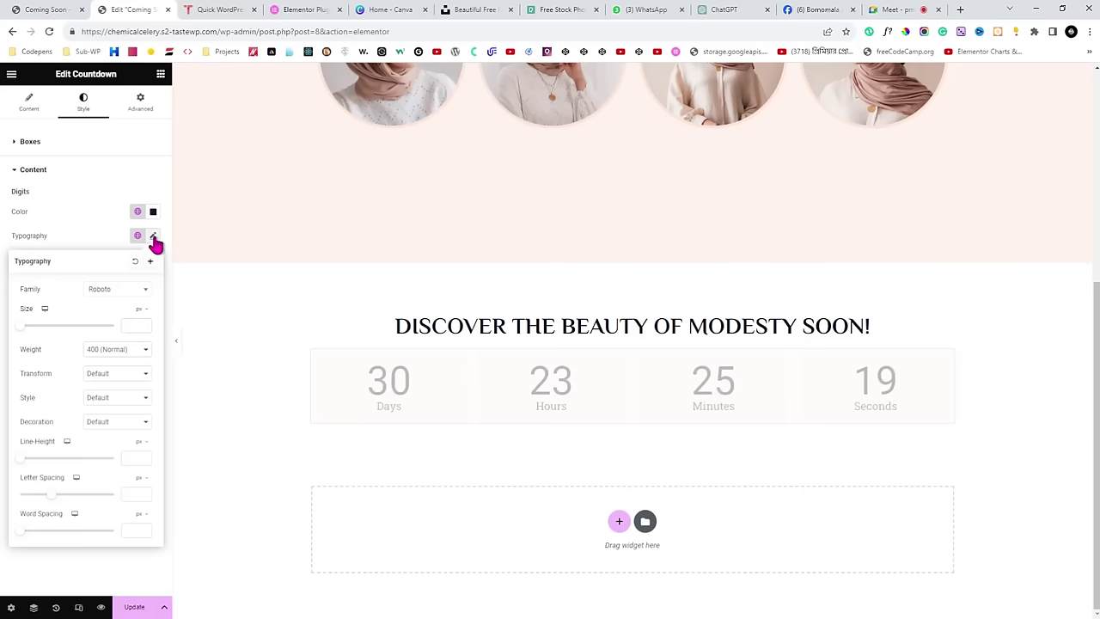
pyautogui.click(108, 290)
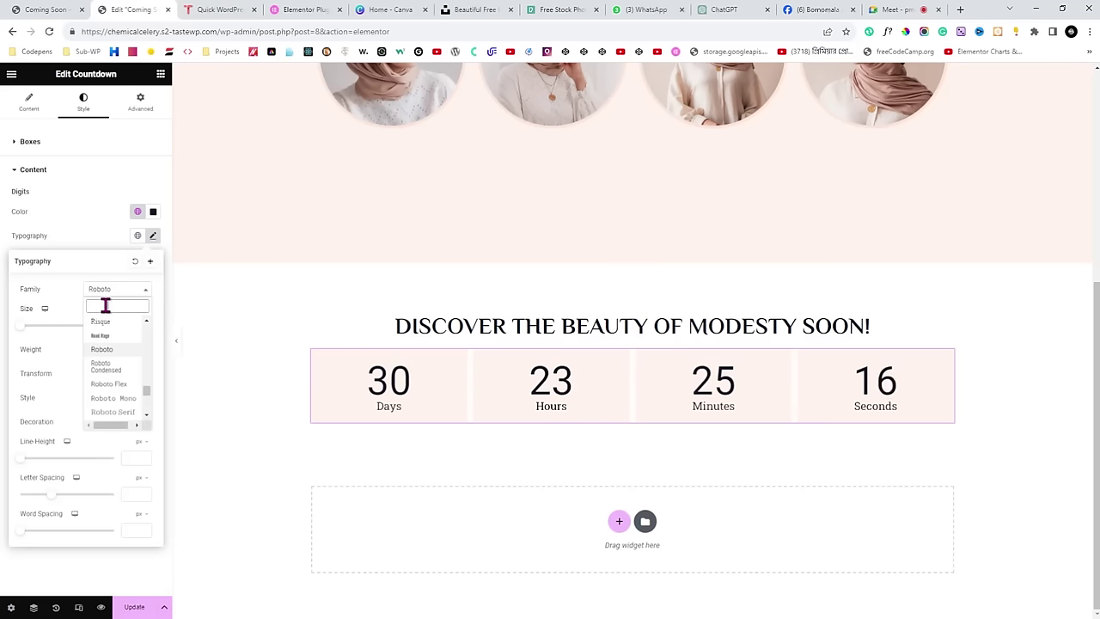
pyautogui.write('oswa')
pyautogui.click(111, 340)
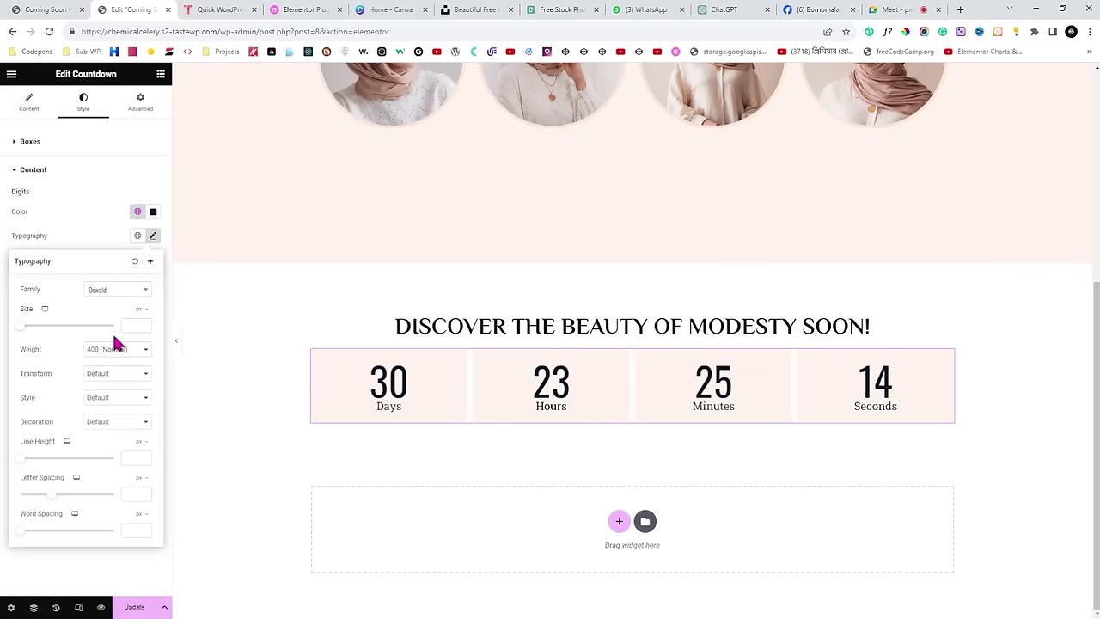
pyautogui.click(106, 235)
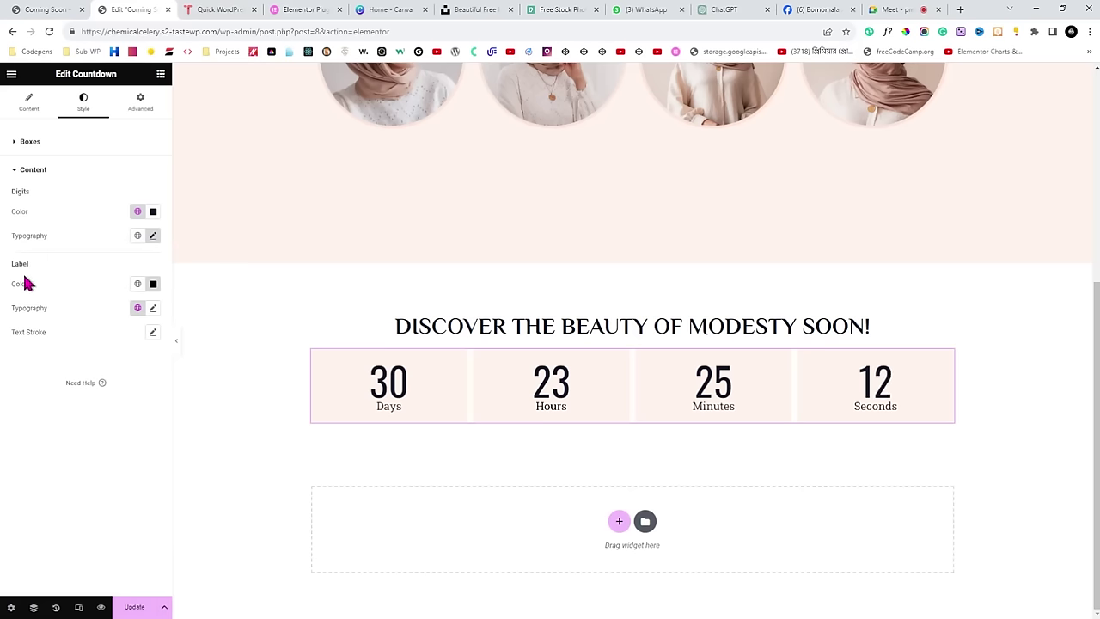
# Set the countdown label font to Poppins, after briefly trying Philosopher.
pyautogui.click(153, 310)
pyautogui.click(110, 362)
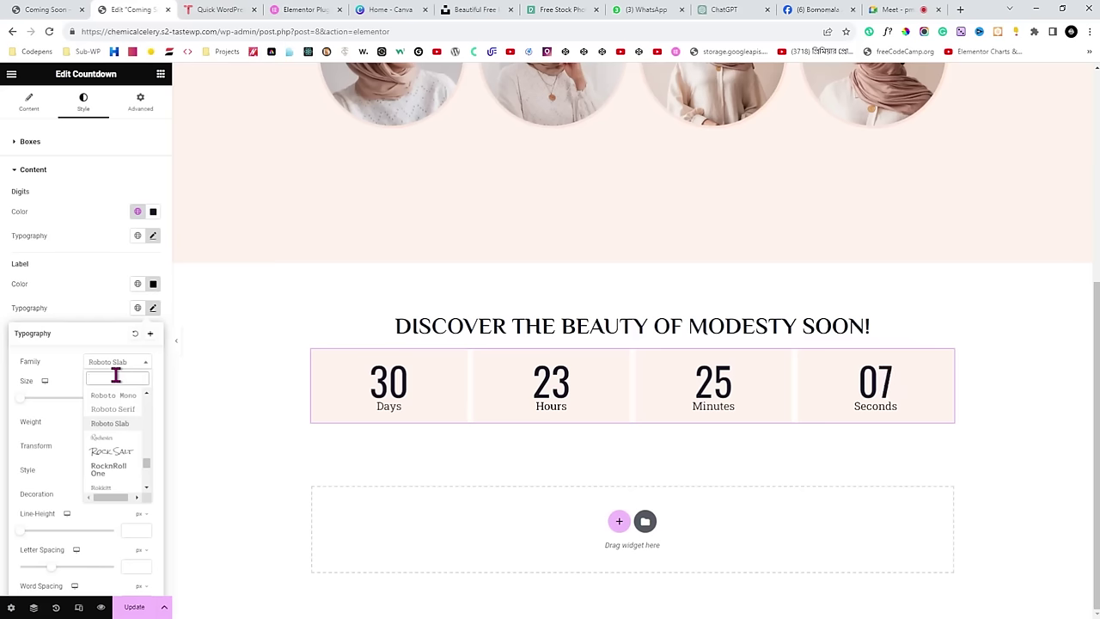
pyautogui.write('philo')
pyautogui.click(117, 416)
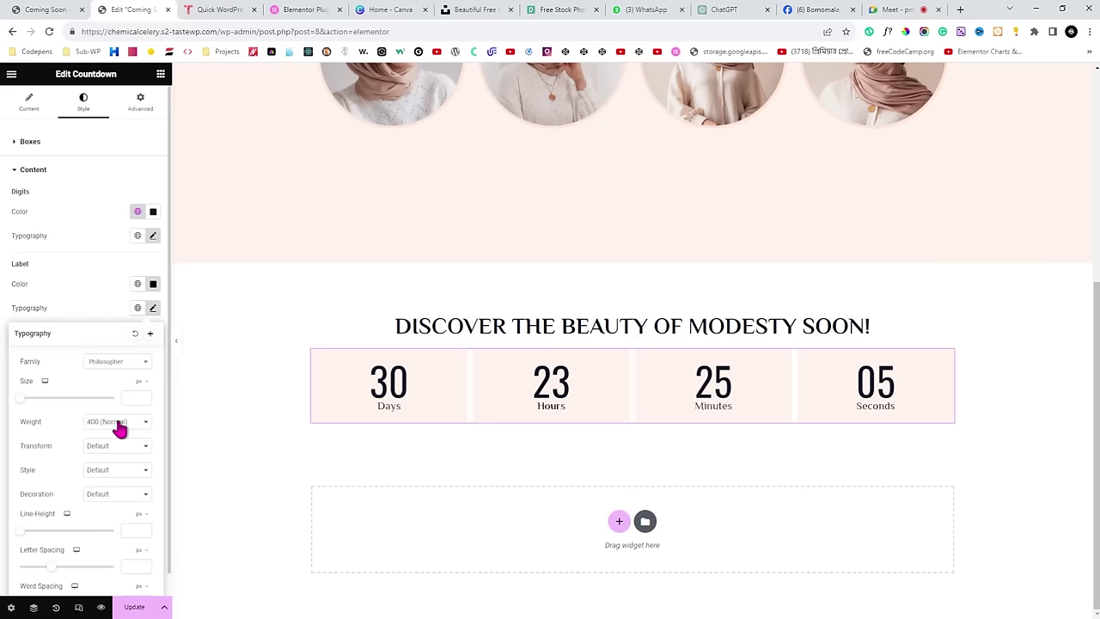
pyautogui.click(110, 365)
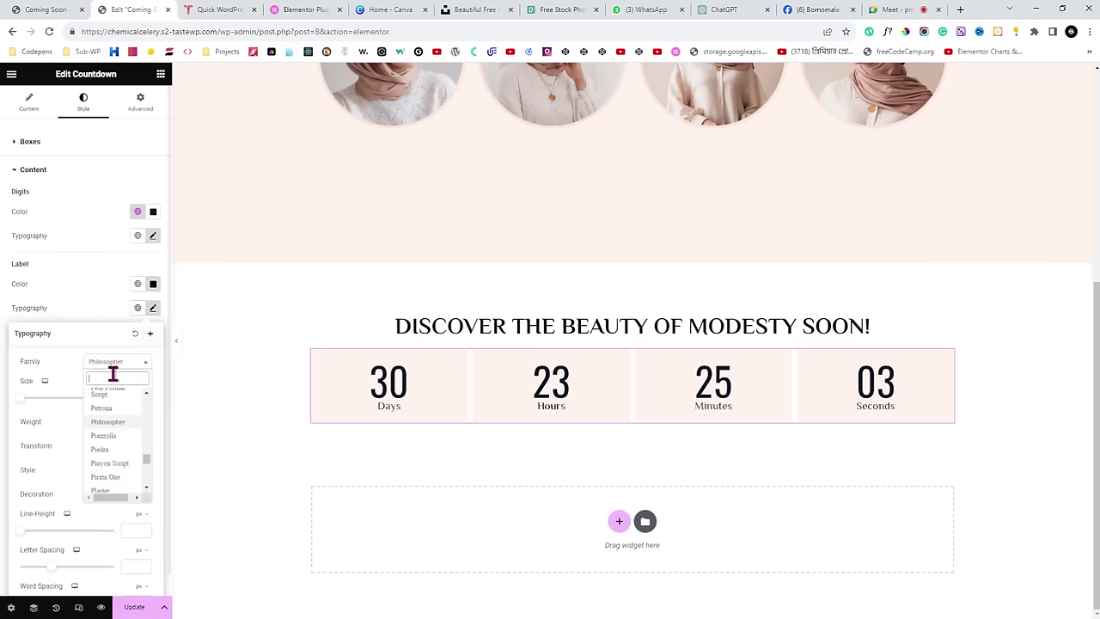
pyautogui.write('pop')
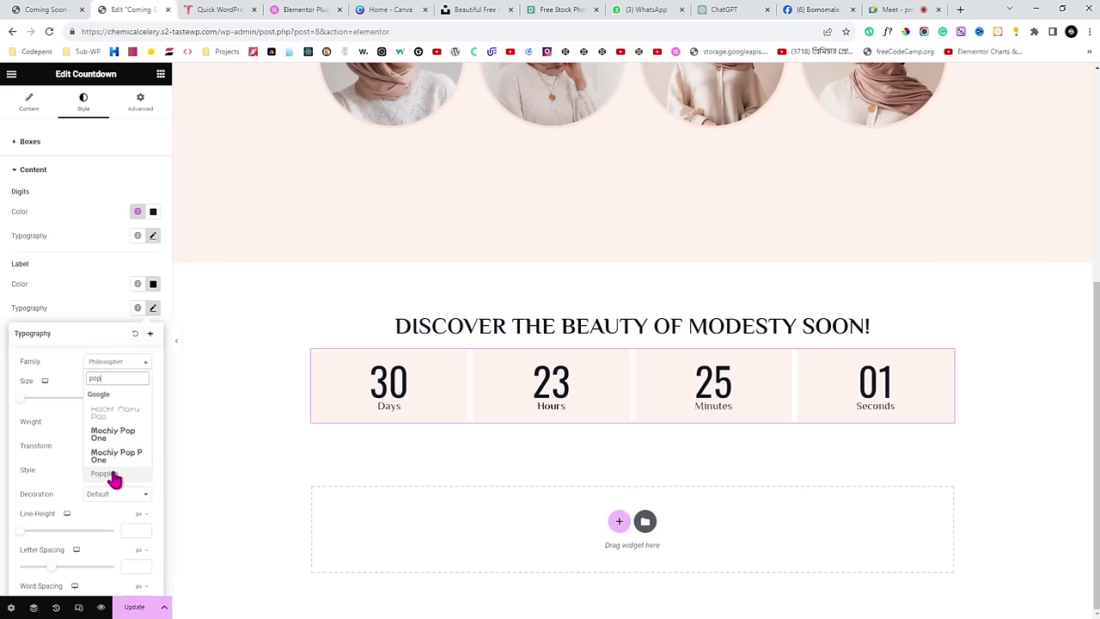
pyautogui.click(113, 478)
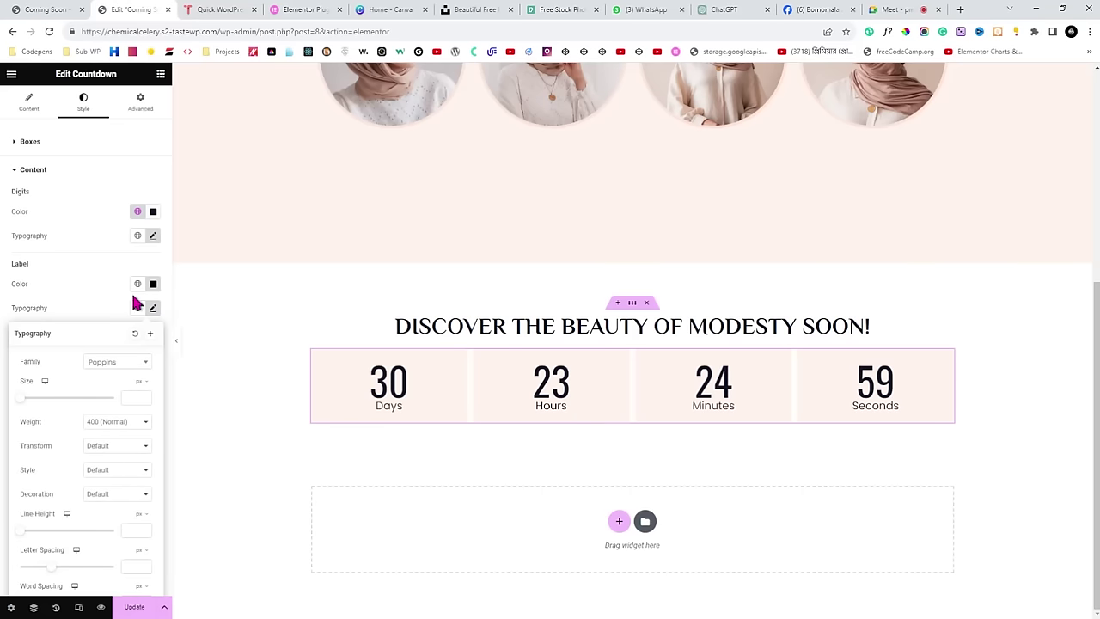
pyautogui.click(83, 288)
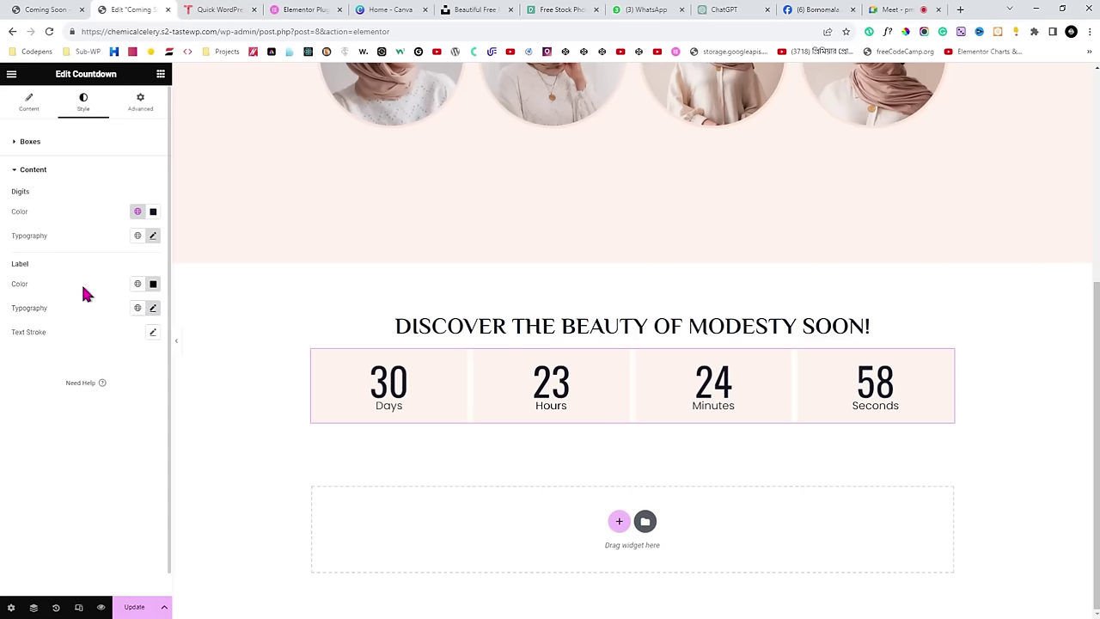
pyautogui.click(91, 144)
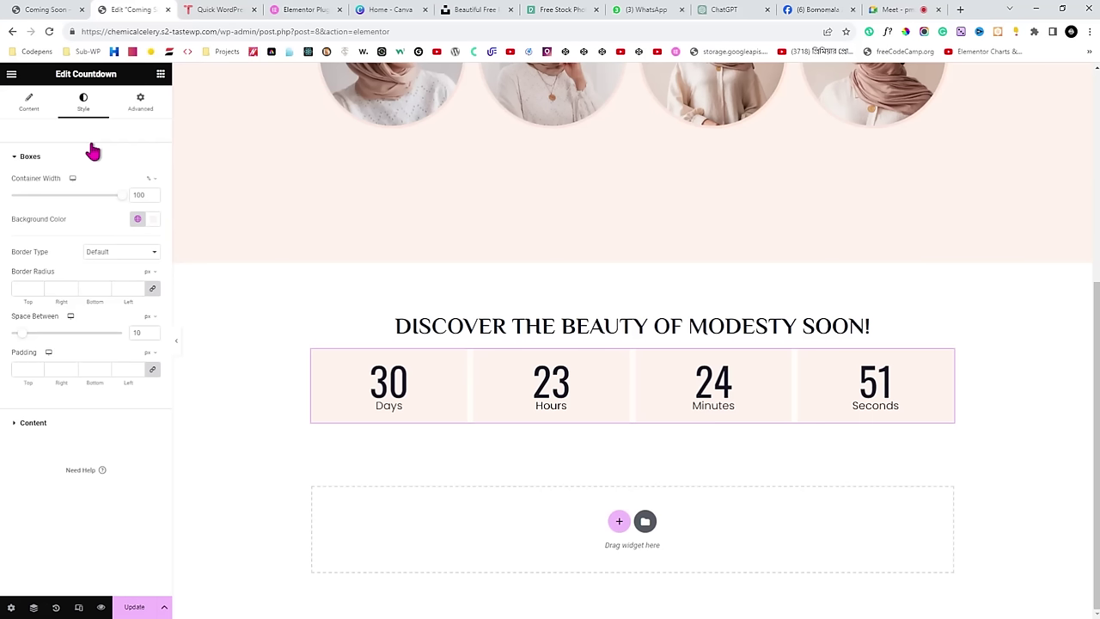
# Preview the page and copy the 'SUBSCRIBE NOW & GET 10% DISCOUNT' heading text from the live site.
pyautogui.click(177, 342)
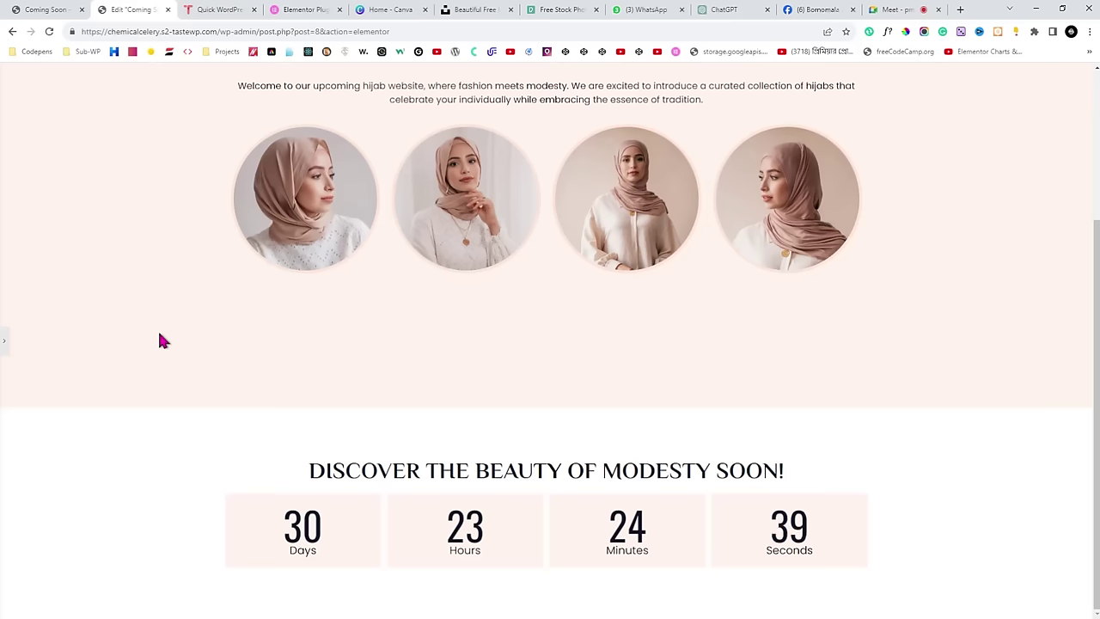
pyautogui.click(49, 10)
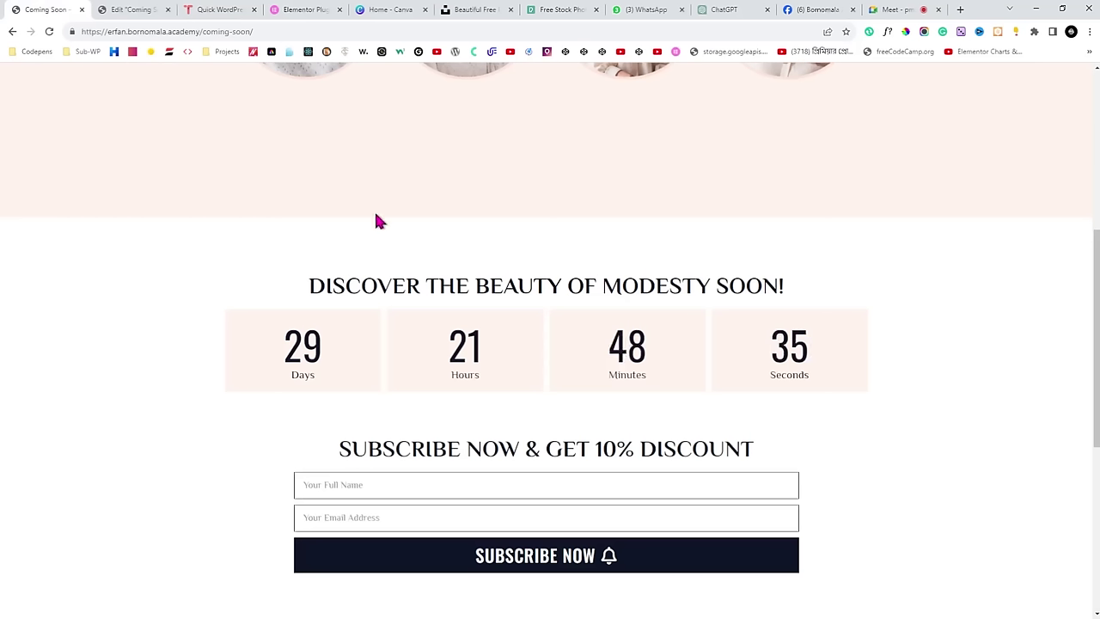
pyautogui.click(130, 10)
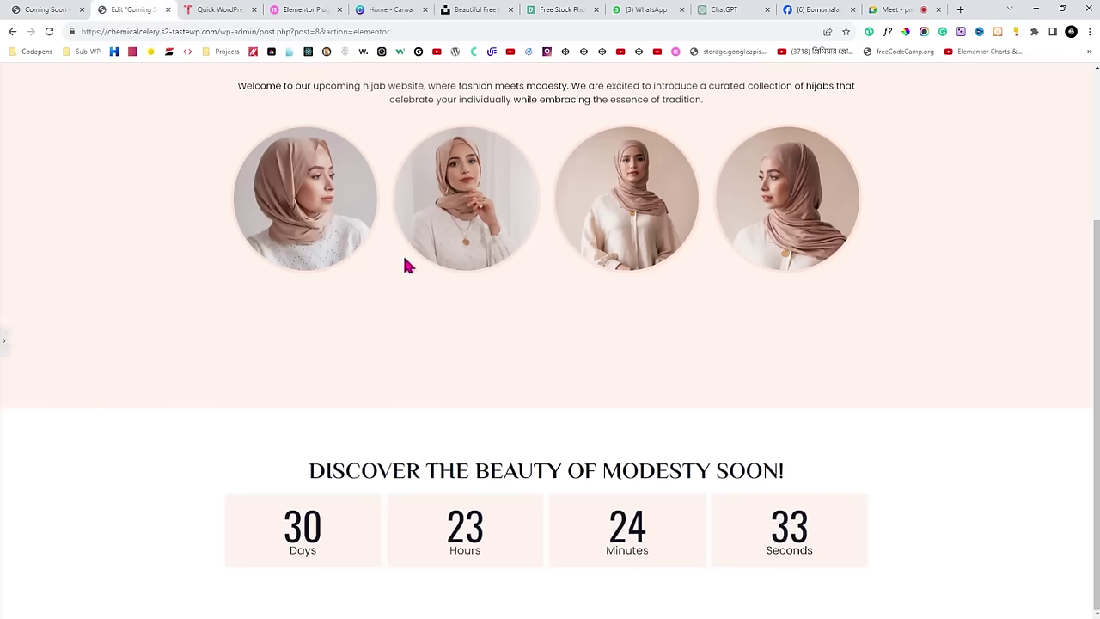
pyautogui.click(90, 7)
pyautogui.scroll(-2, 432, 241)
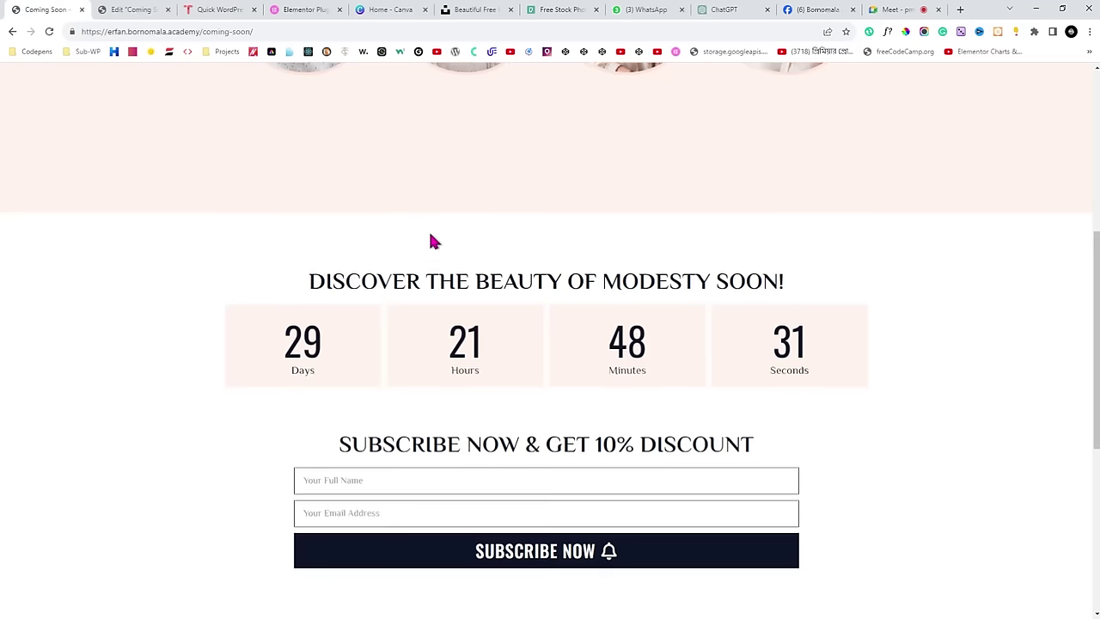
pyautogui.scroll(1, 432, 242)
pyautogui.scroll(-1, 433, 242)
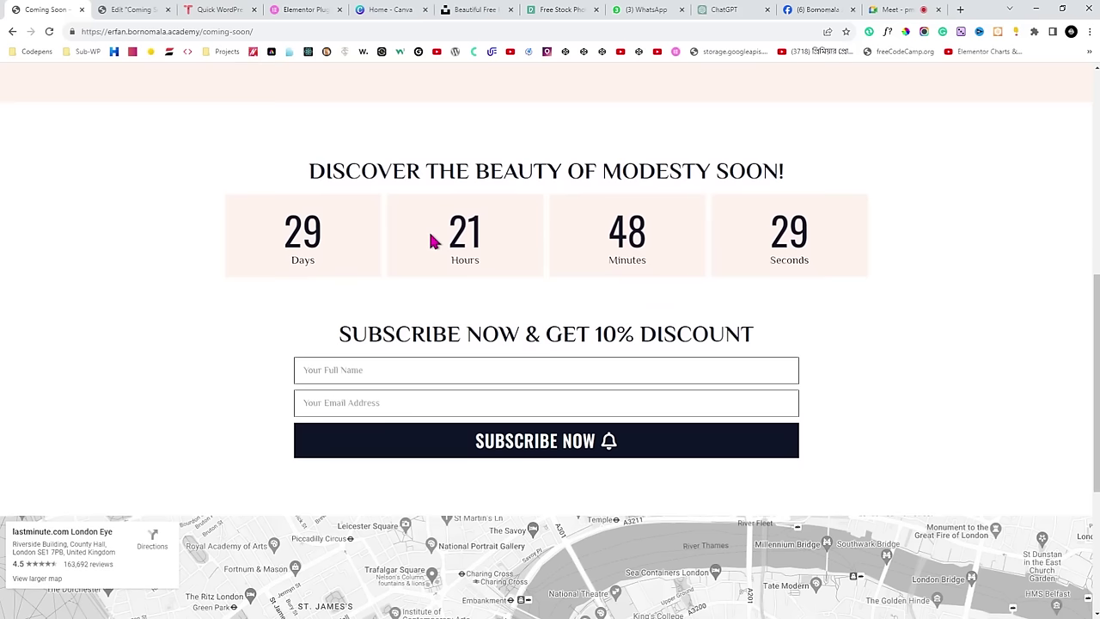
pyautogui.moveTo(335, 339); pyautogui.dragTo(776, 340)
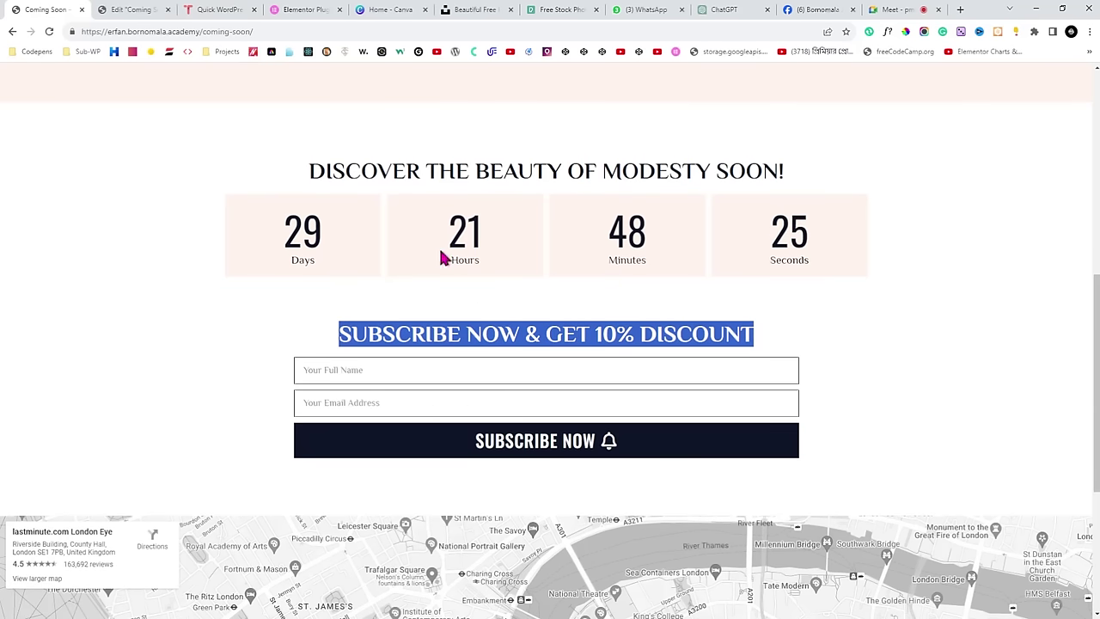
# Back in the editor, open the DISCOVER THE BEAUTY OF MODESTY SOON! heading's settings.
pyautogui.click(128, 10)
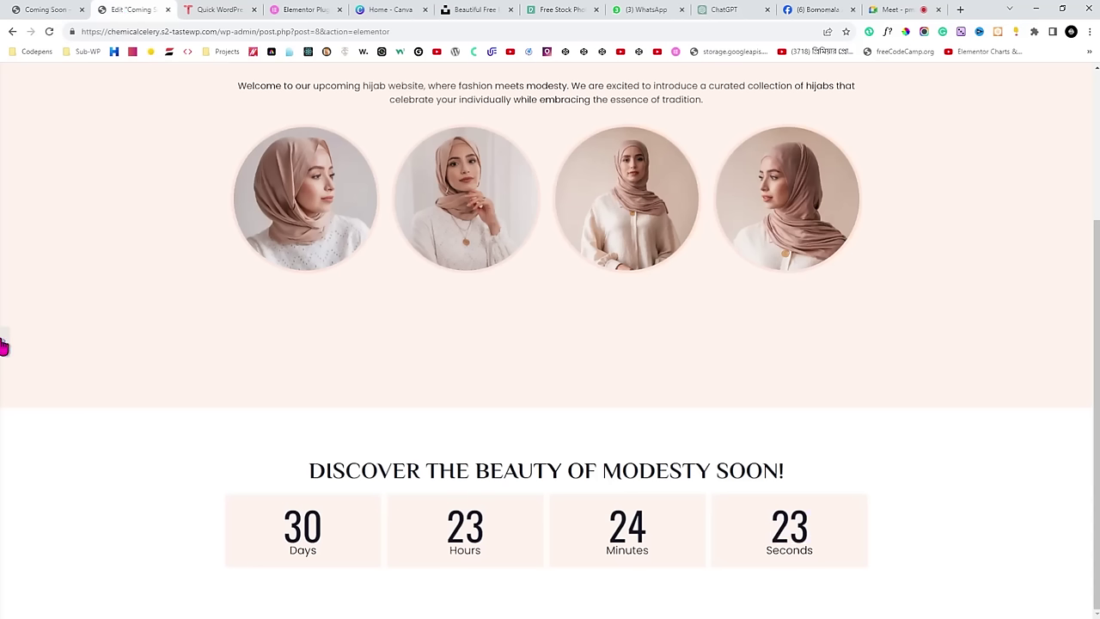
pyautogui.scroll(-3, 369, 336)
pyautogui.click(368, 336)
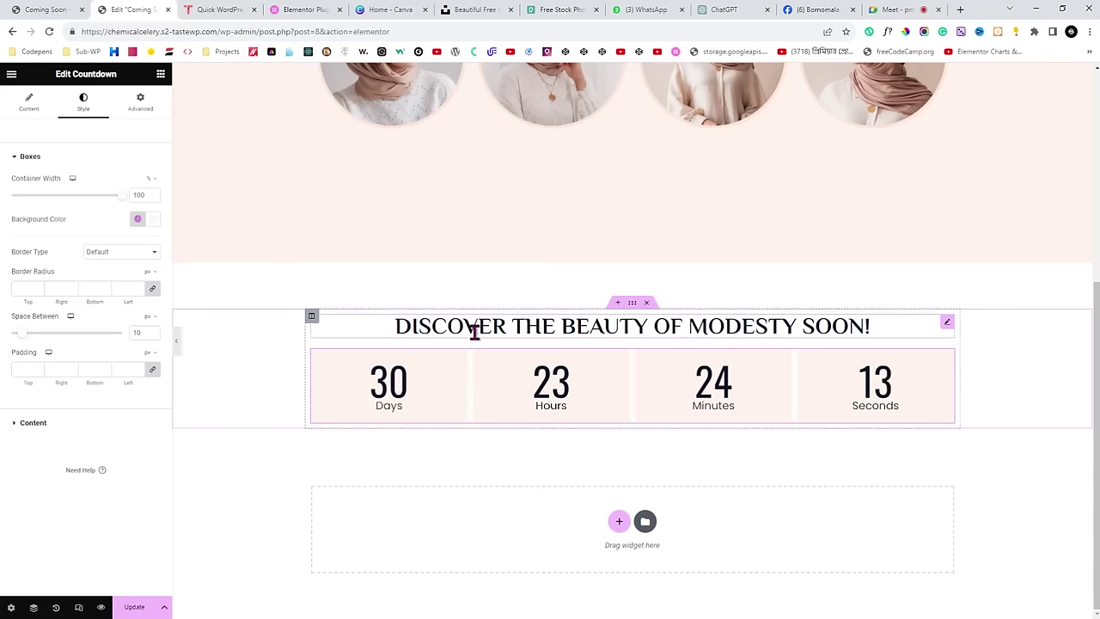
pyautogui.click(947, 322)
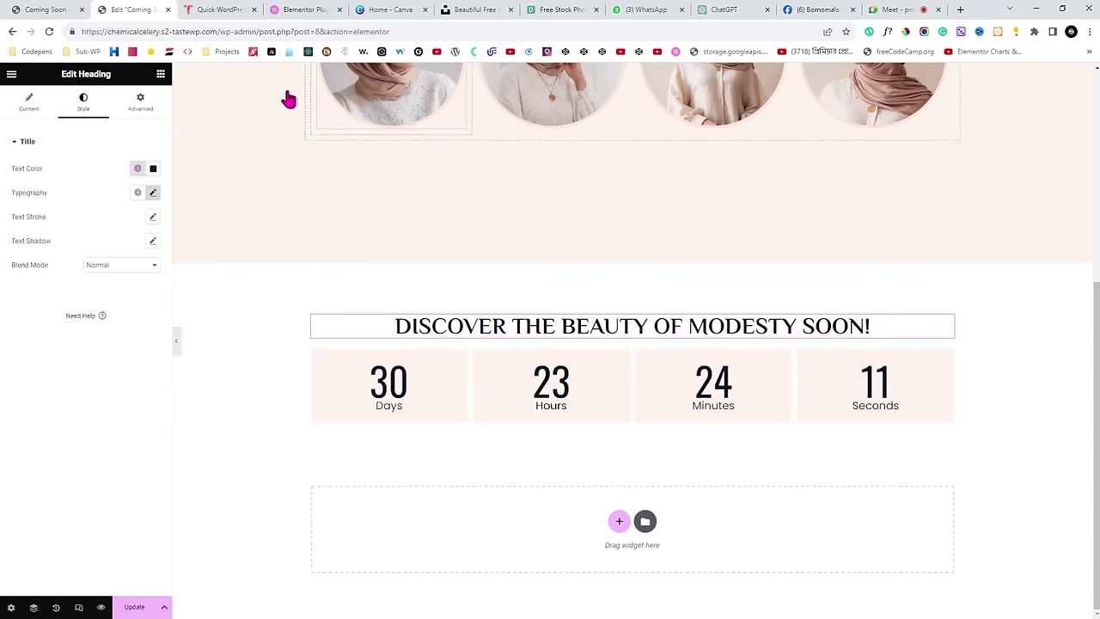
pyautogui.moveTo(59, 74); pyautogui.dragTo(116, 76)
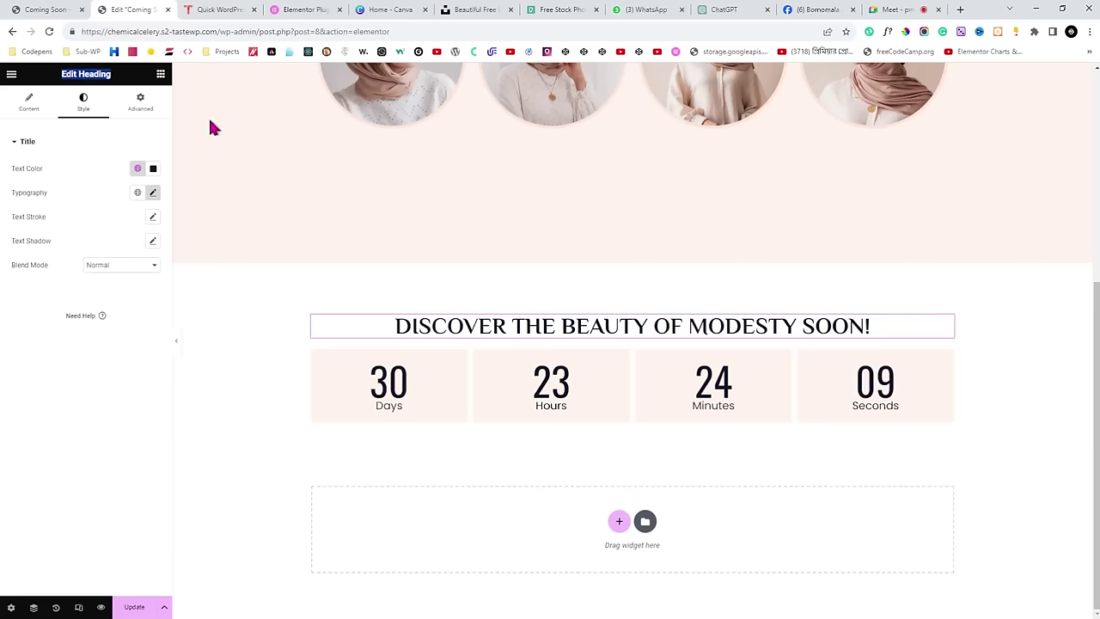
# Duplicate the DISCOVER heading, then delete the misplaced copy.
pyautogui.rightClick(948, 328)
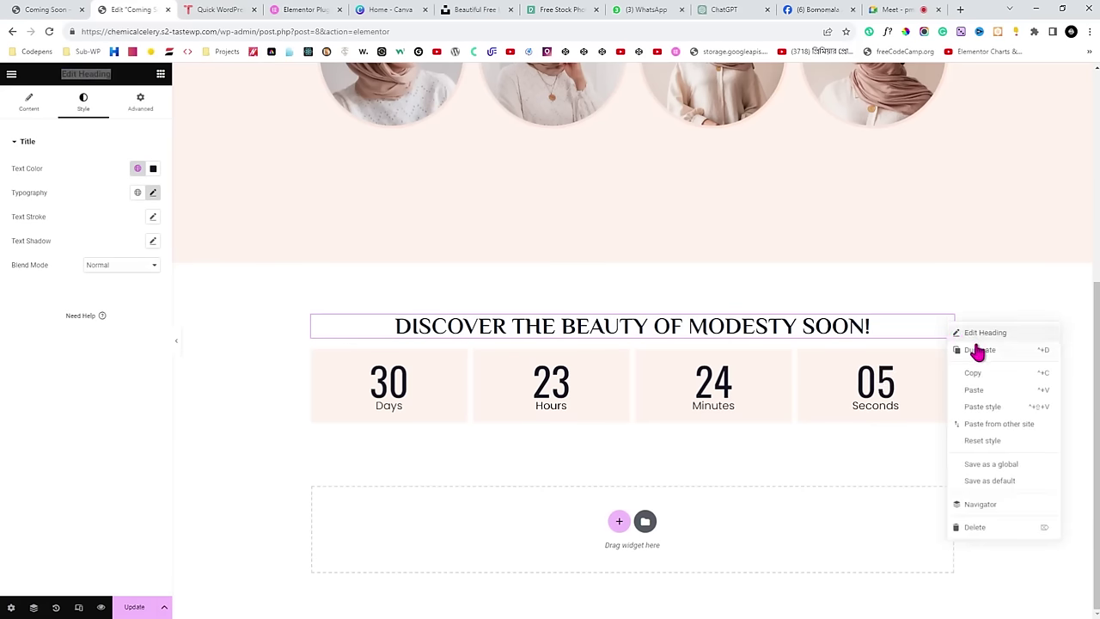
pyautogui.click(979, 349)
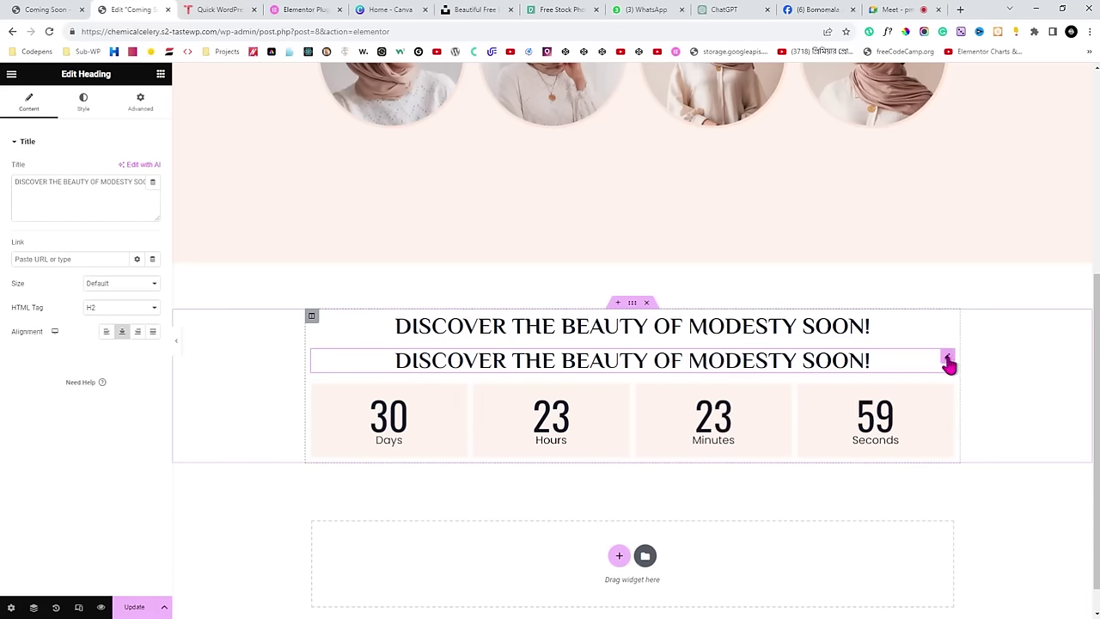
pyautogui.moveTo(948, 363); pyautogui.dragTo(710, 420)
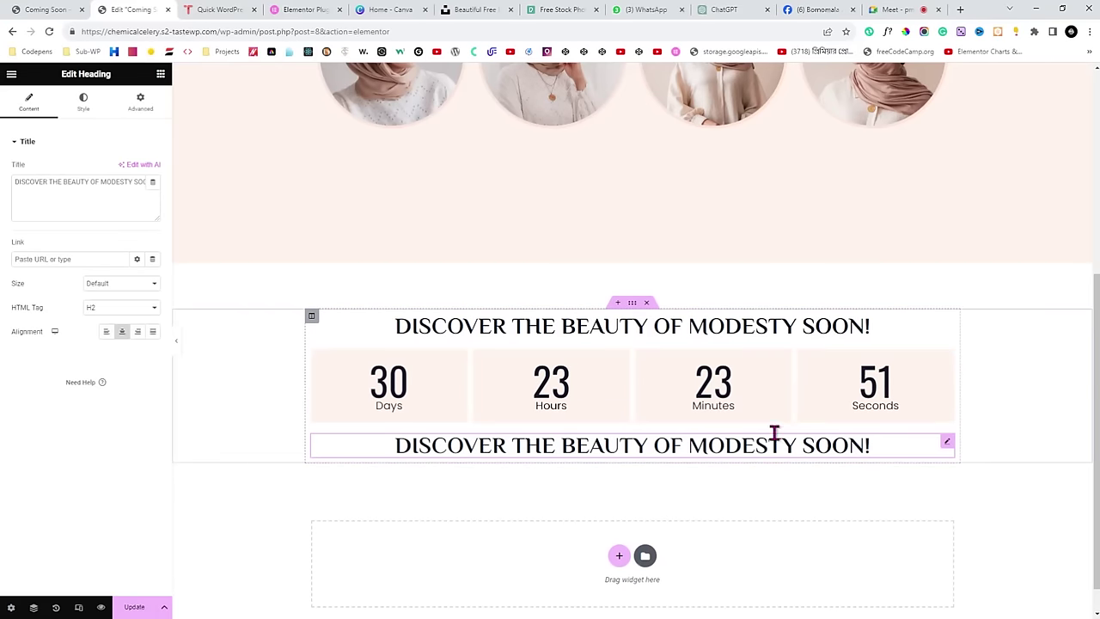
pyautogui.rightClick(950, 449)
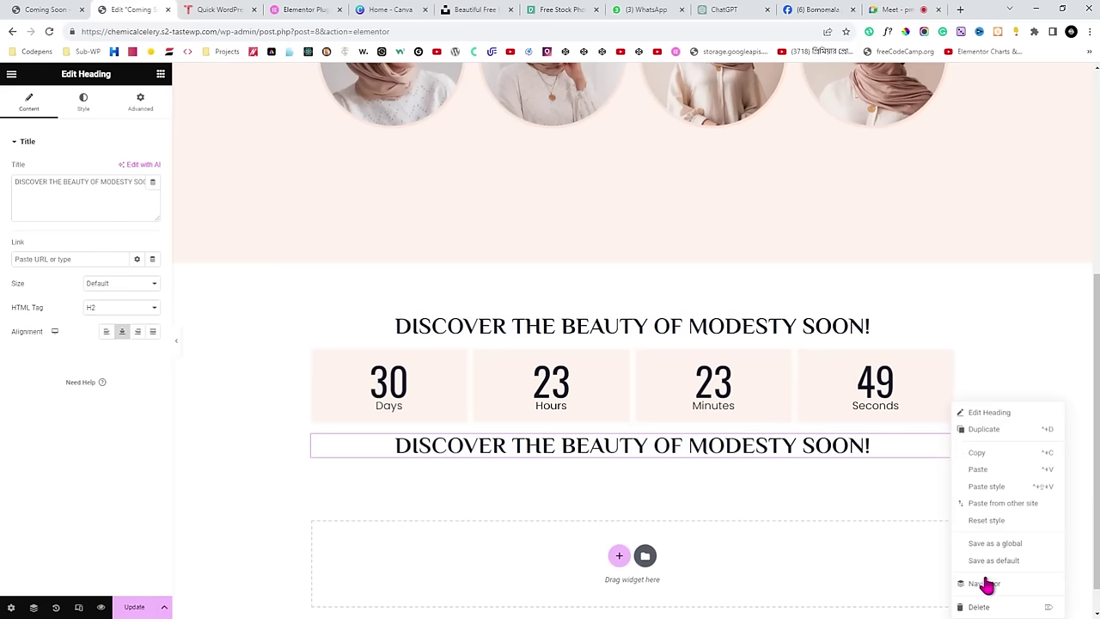
pyautogui.click(984, 604)
# Duplicate the DISCOVER heading again and drag the copy below the countdown.
pyautogui.click(947, 322)
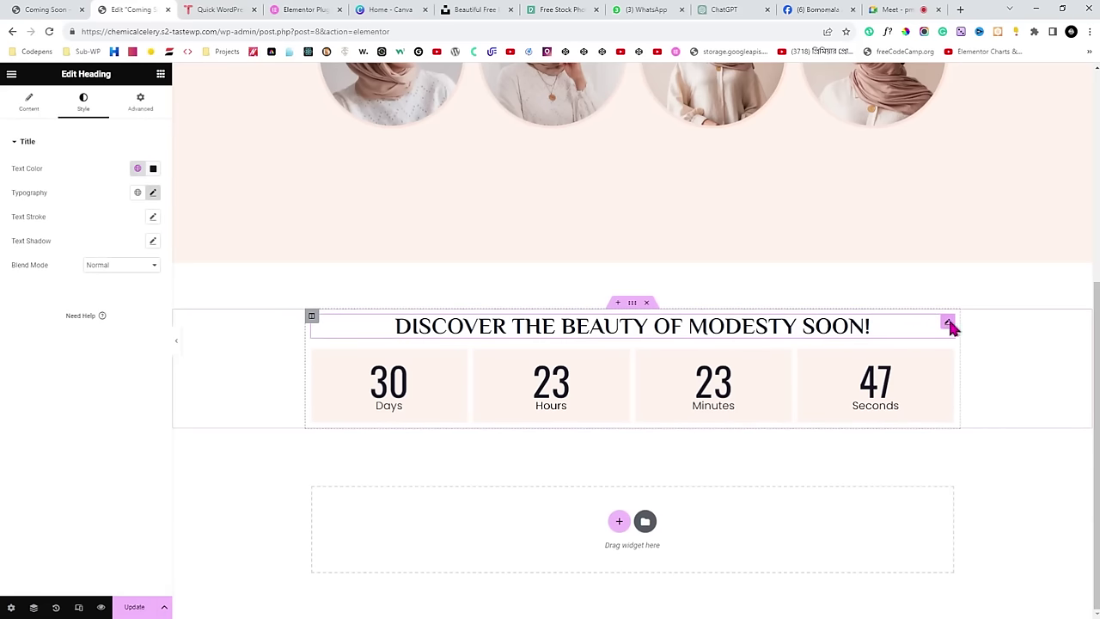
pyautogui.rightClick(949, 324)
pyautogui.click(992, 376)
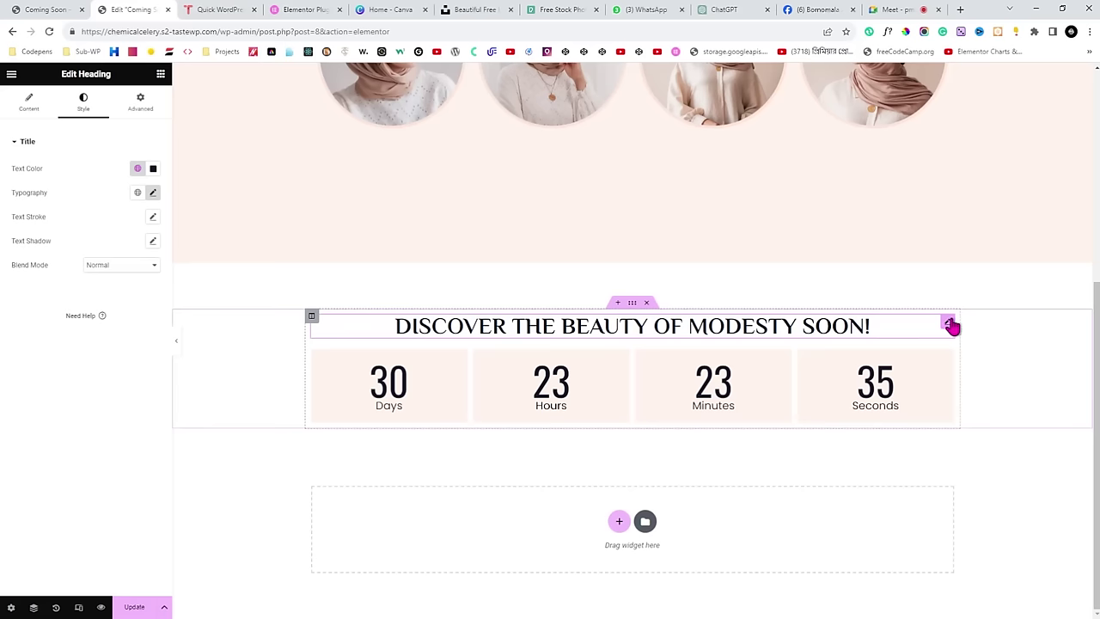
pyautogui.rightClick(948, 327)
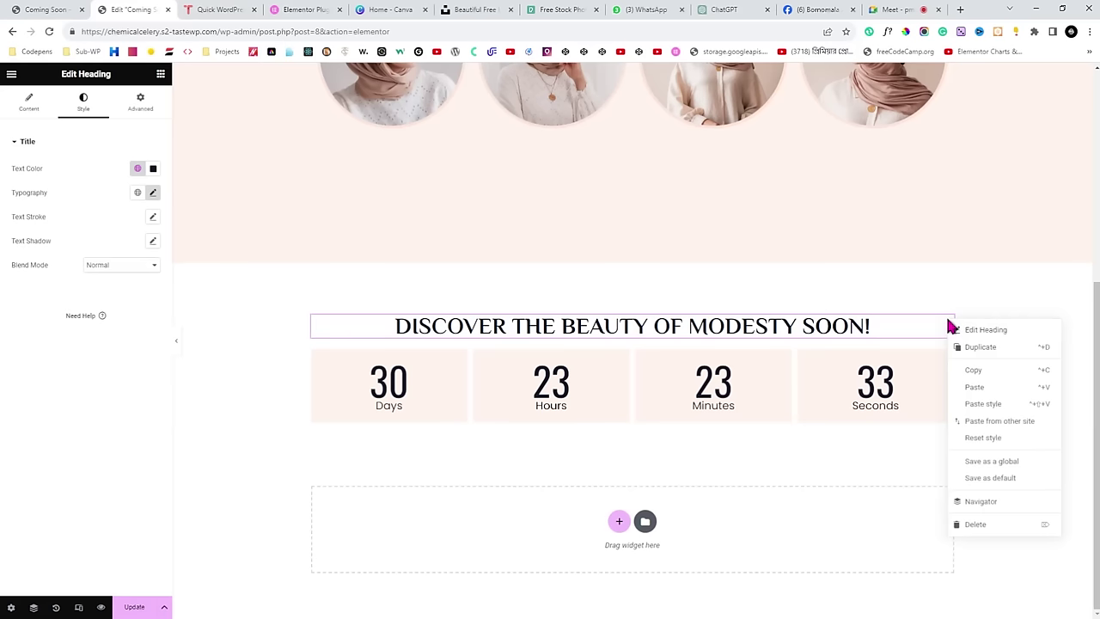
pyautogui.click(980, 352)
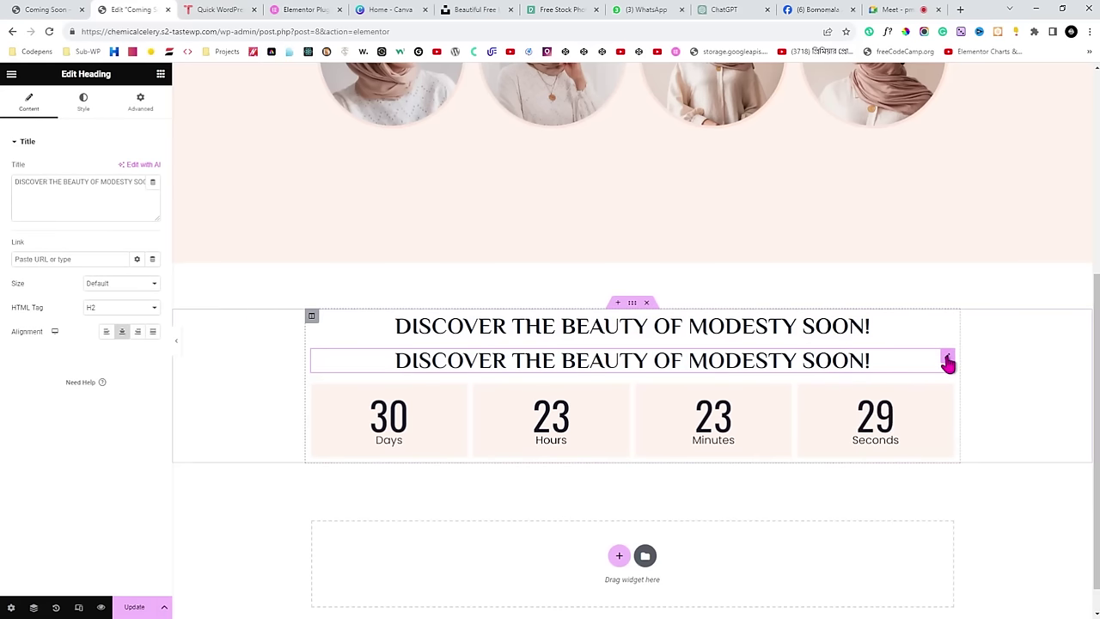
pyautogui.moveTo(948, 362); pyautogui.dragTo(904, 422)
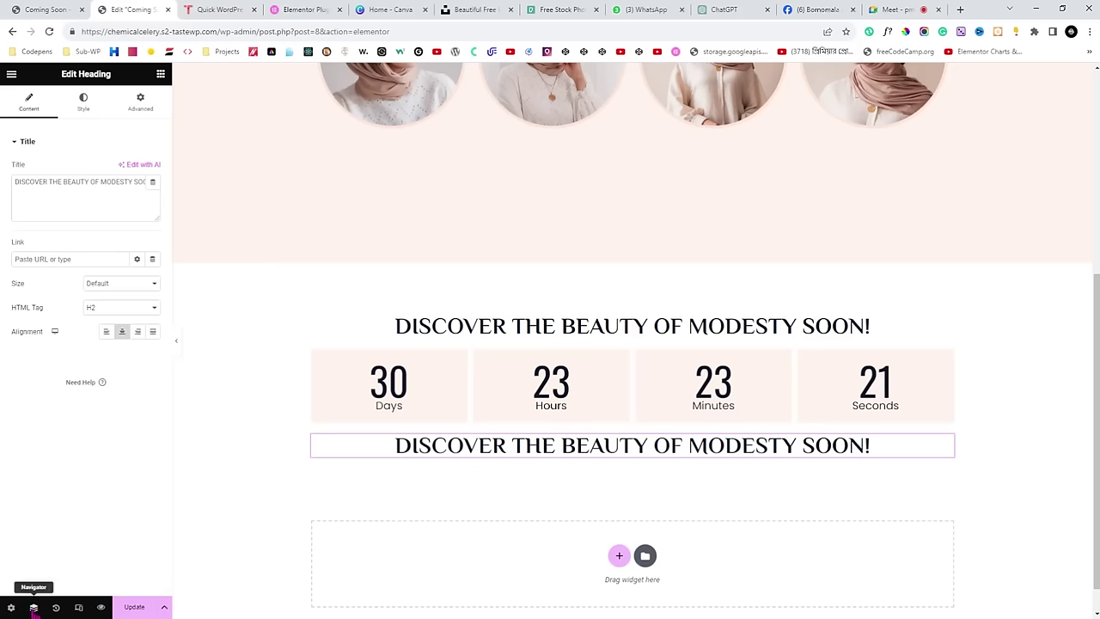
# Use the Navigator to inspect the countdown section and reorder the lower heading above the countdown.
pyautogui.click(35, 608)
pyautogui.scroll(-3, 1043, 275)
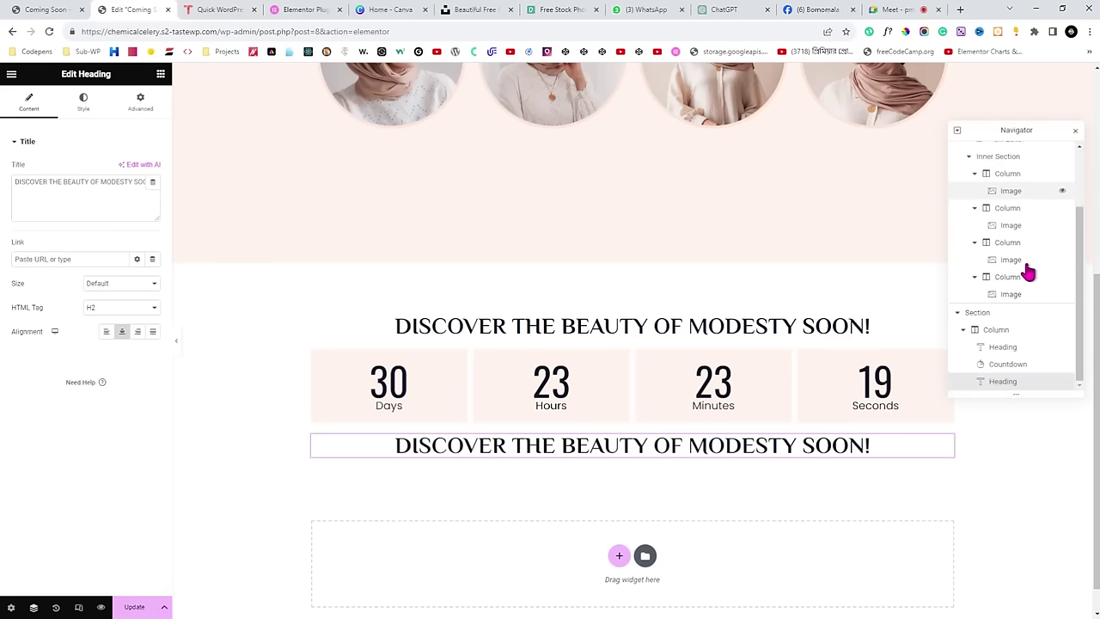
pyautogui.scroll(3, 980, 325)
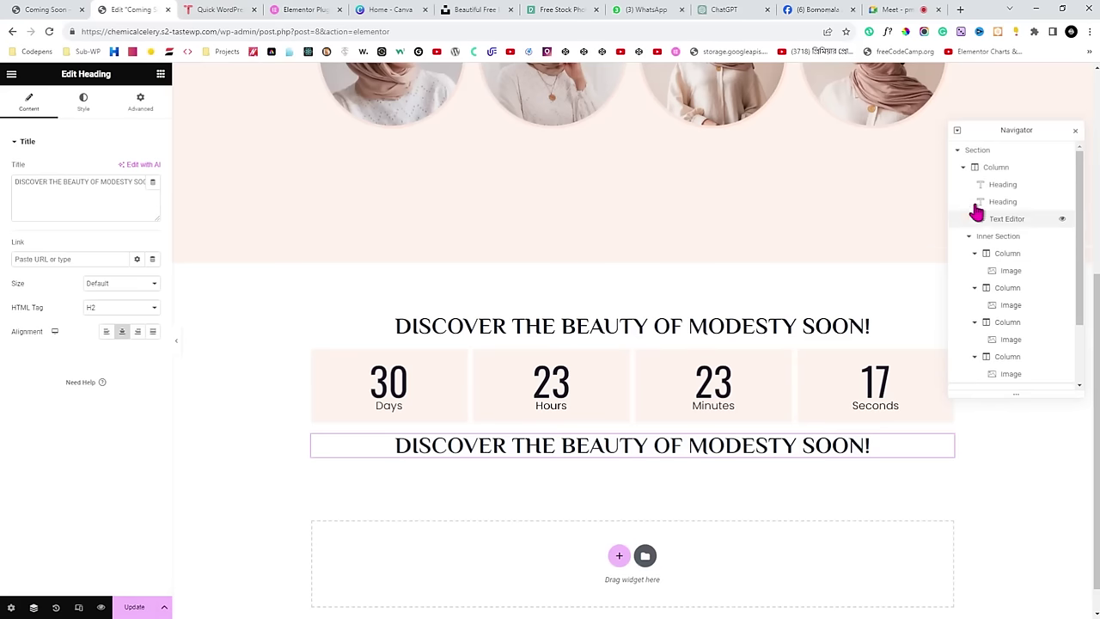
pyautogui.click(960, 155)
pyautogui.click(958, 151)
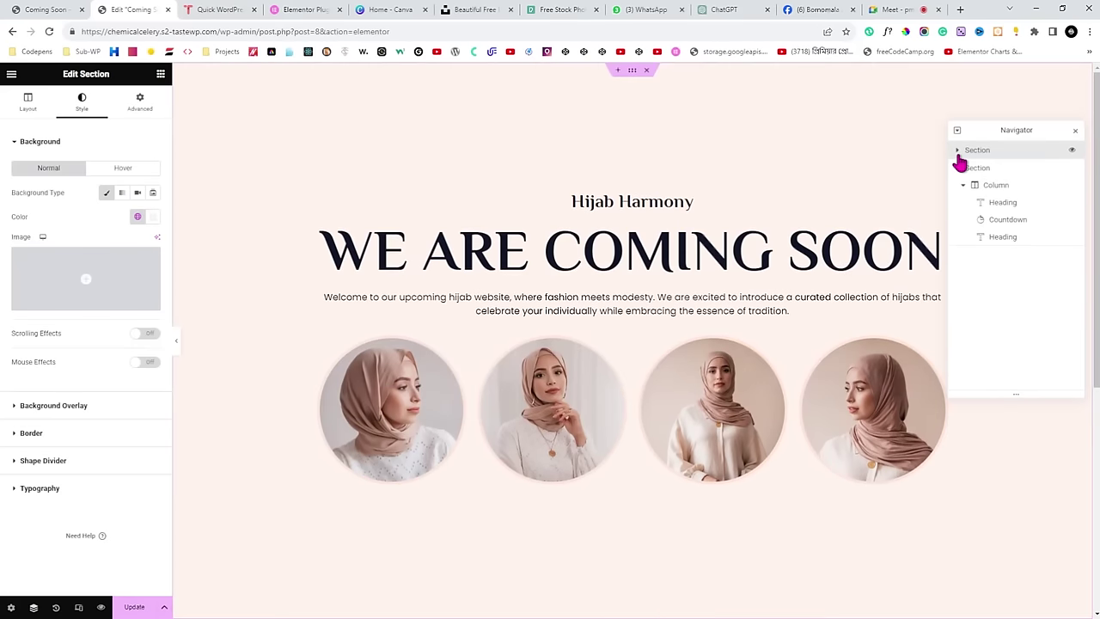
pyautogui.click(959, 170)
pyautogui.scroll(-5, 803, 298)
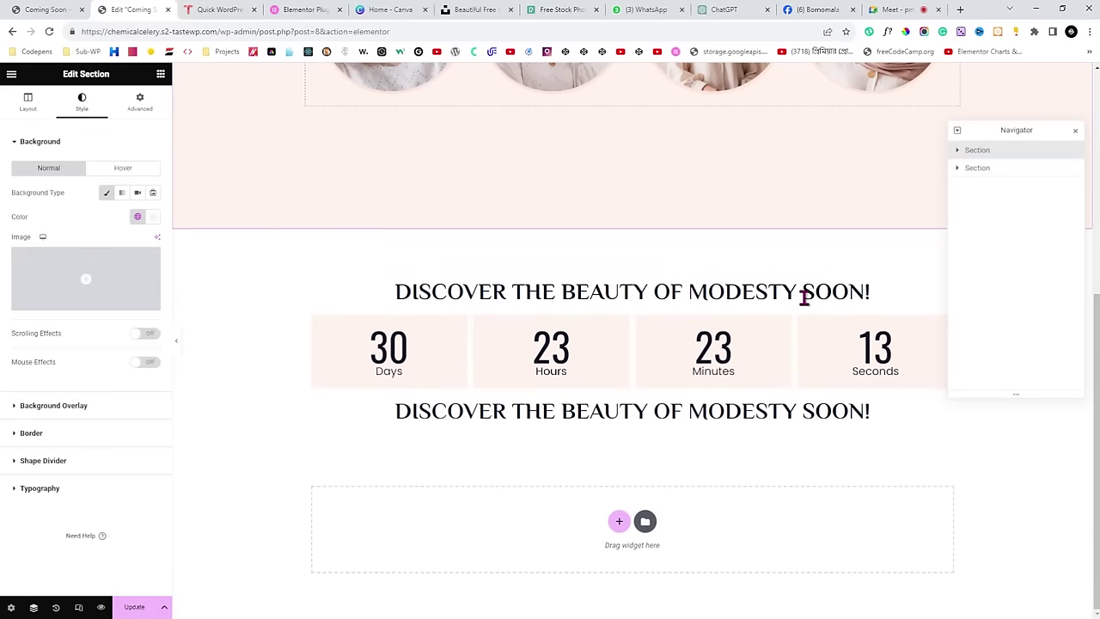
pyautogui.click(968, 171)
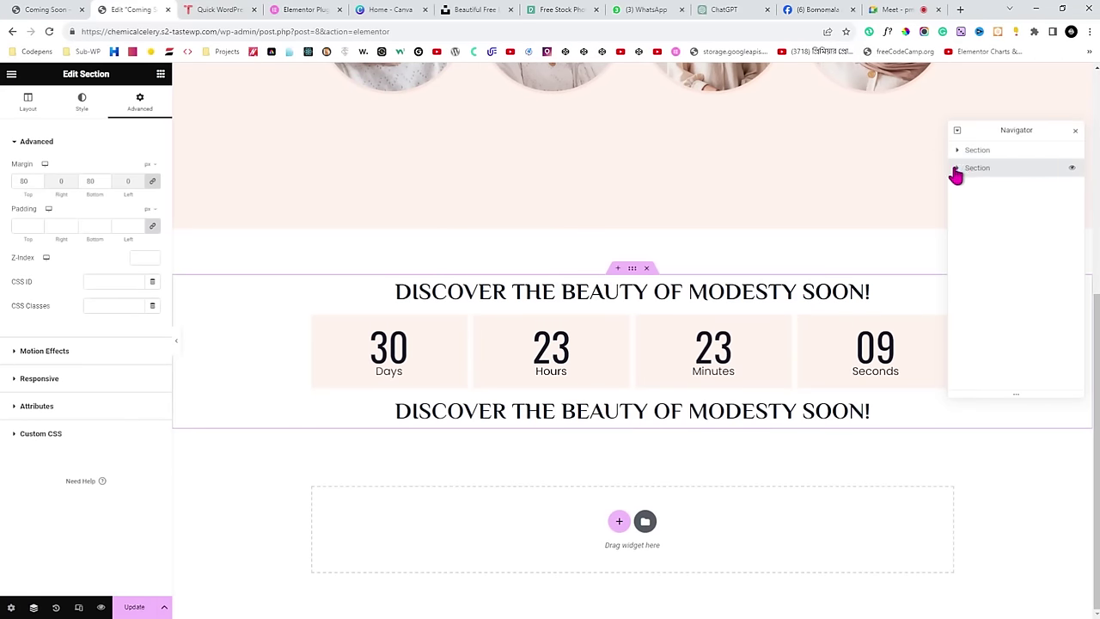
pyautogui.click(956, 174)
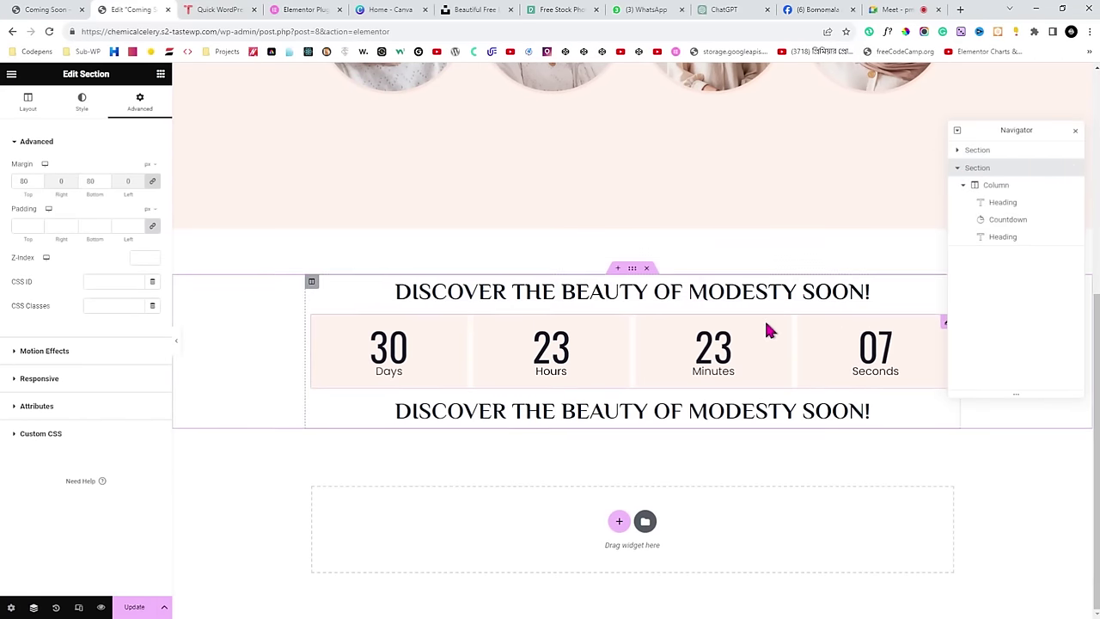
pyautogui.moveTo(1003, 238); pyautogui.dragTo(993, 244)
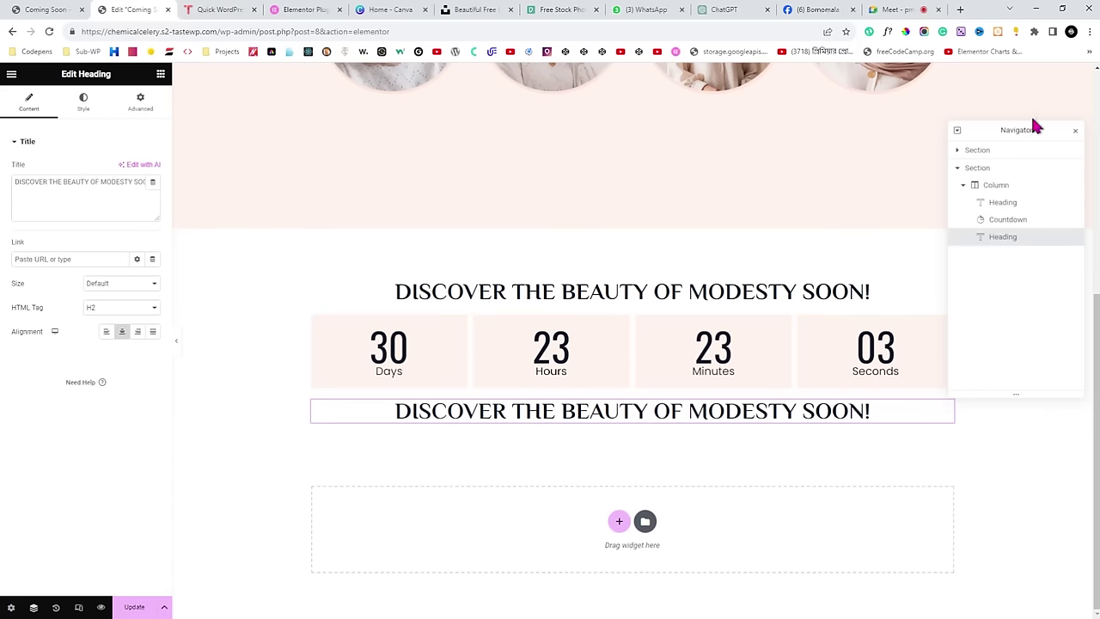
pyautogui.click(1076, 132)
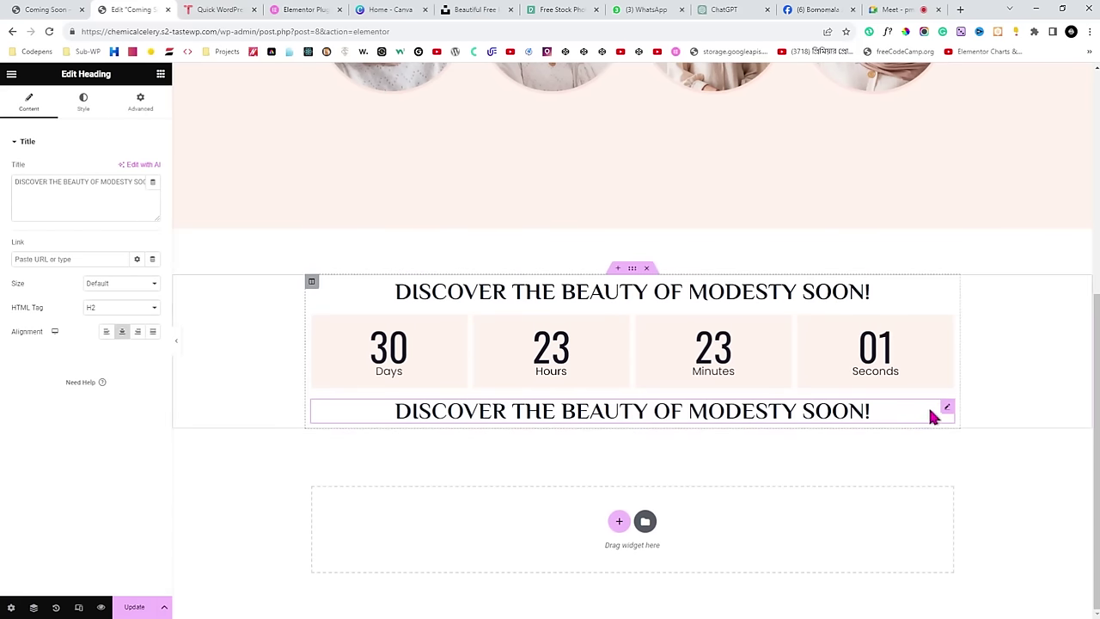
# Delete the stray duplicate, then duplicate the DISCOVER heading and drag the copy below the countdown.
pyautogui.moveTo(946, 415); pyautogui.dragTo(899, 342)
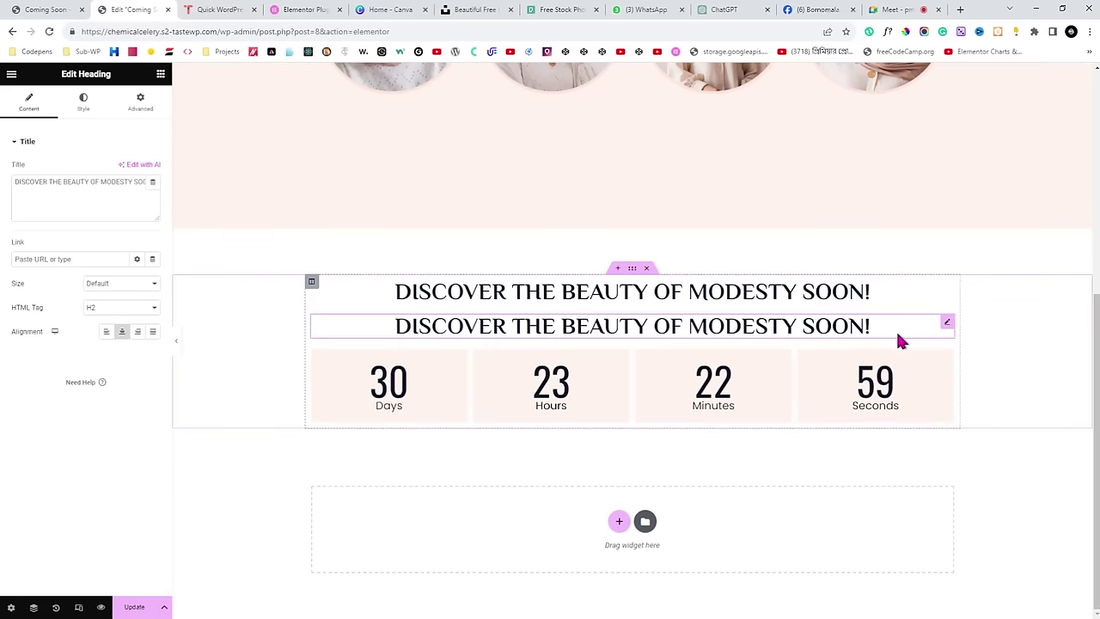
pyautogui.rightClick(946, 329)
pyautogui.click(982, 532)
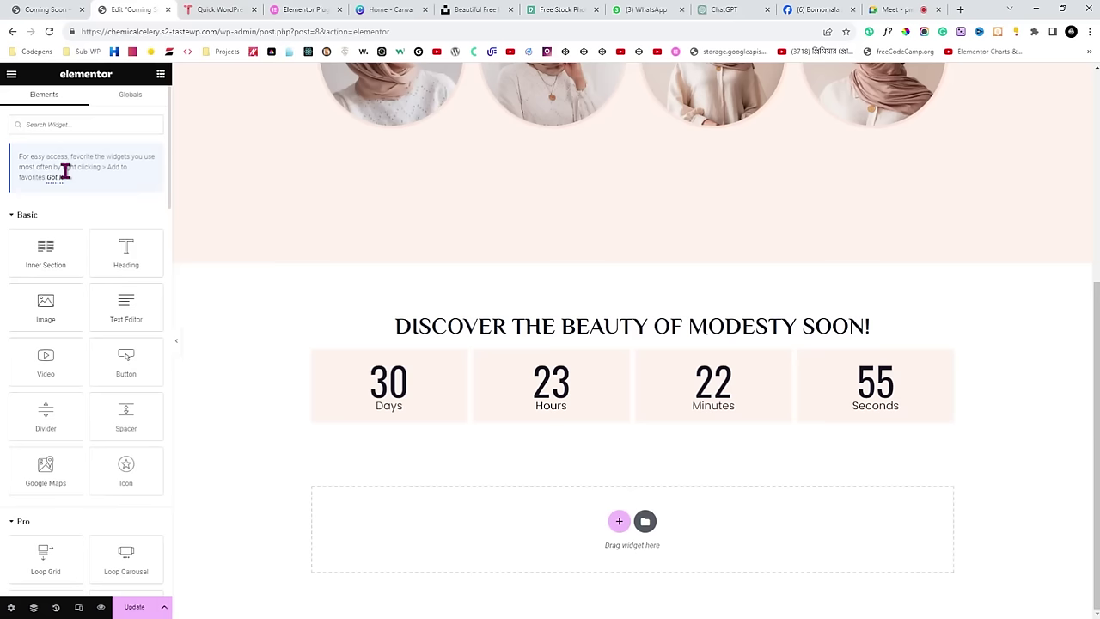
pyautogui.moveTo(125, 253); pyautogui.dragTo(478, 423)
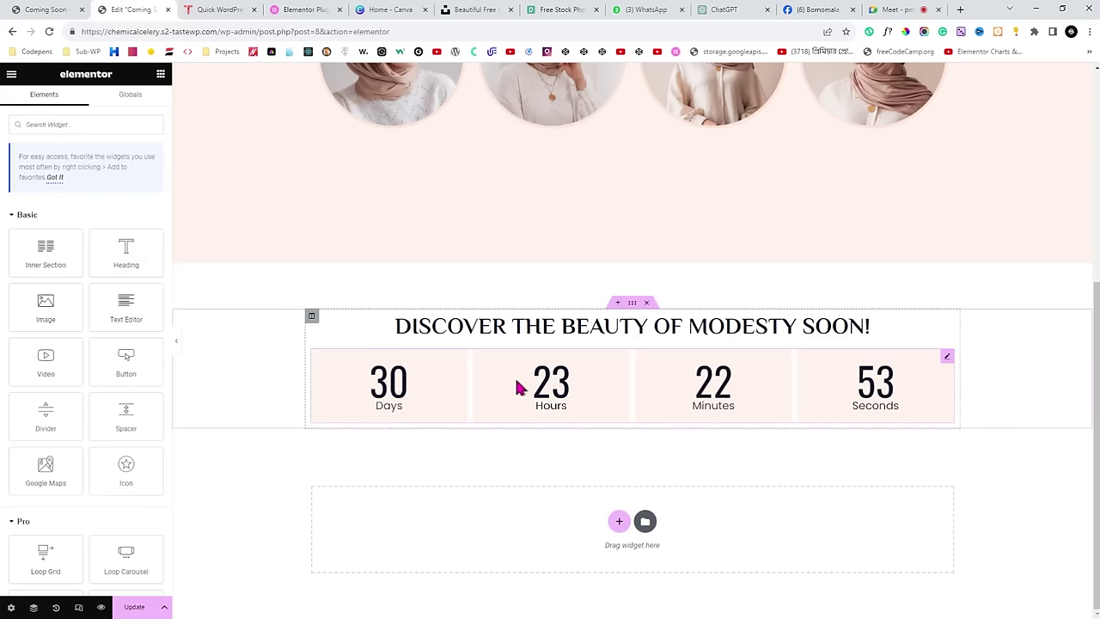
pyautogui.rightClick(948, 329)
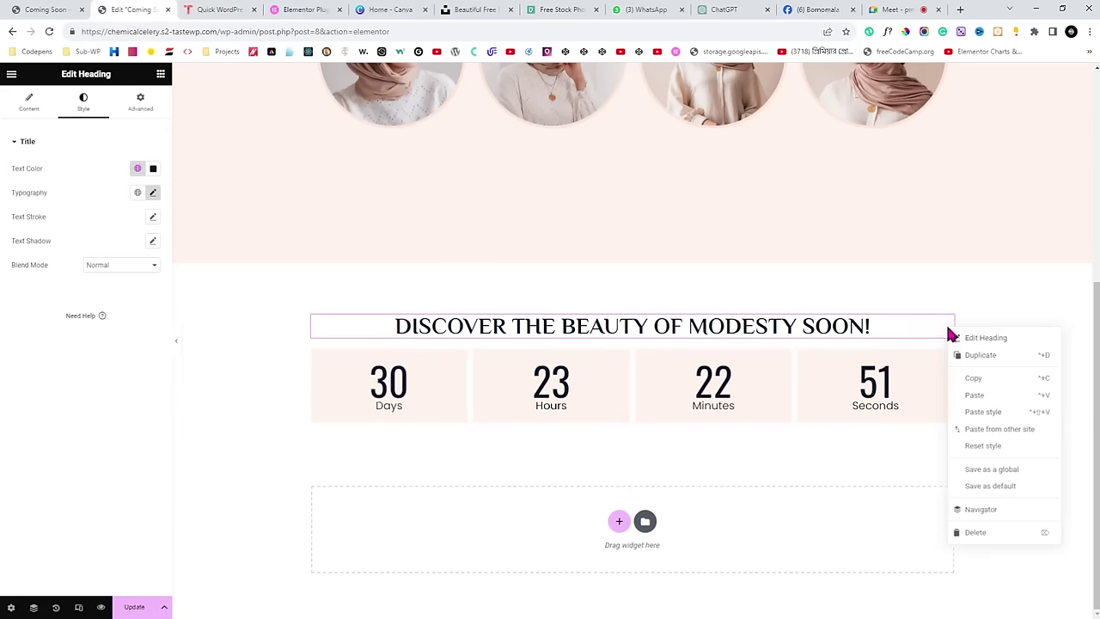
pyautogui.click(978, 359)
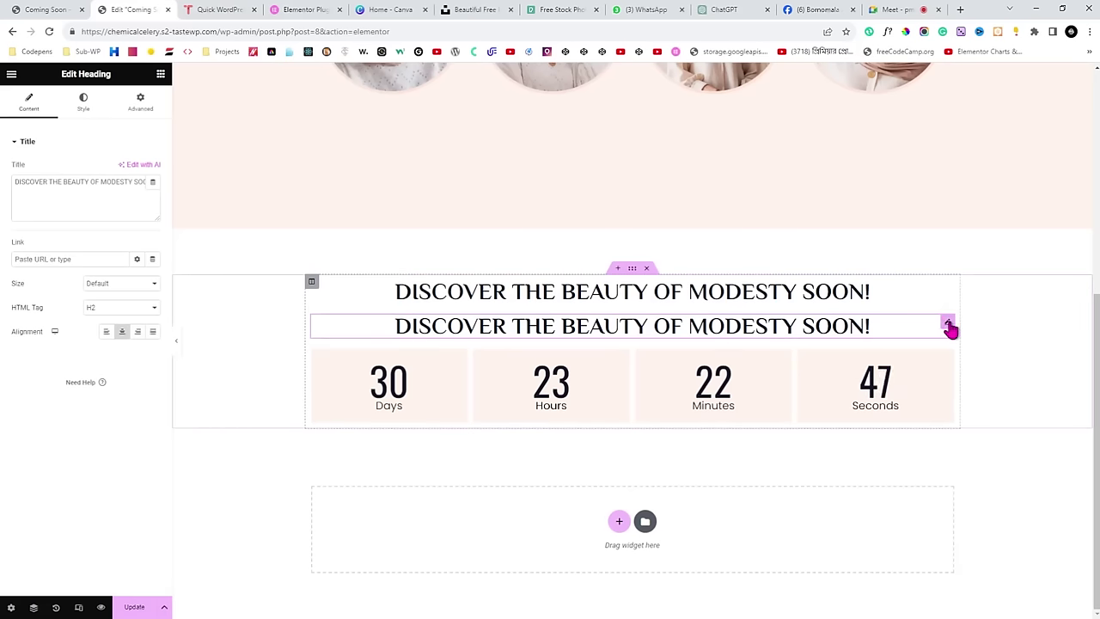
pyautogui.moveTo(949, 328); pyautogui.dragTo(809, 420)
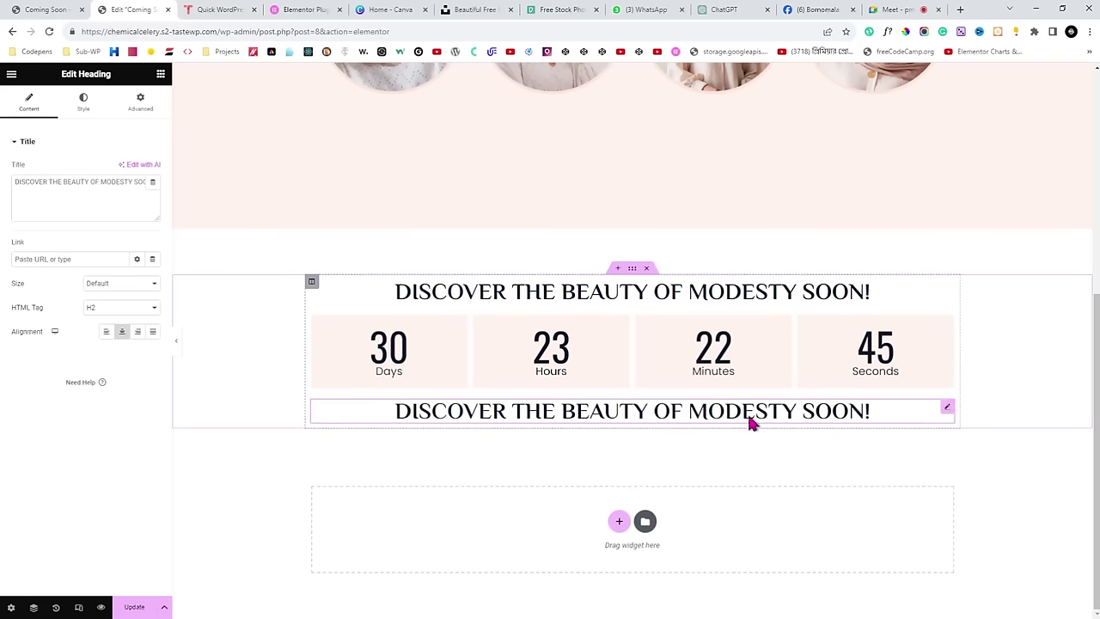
# Paste 'SUBSCRIBE NOW & GET 10% DISCOUNT' as the lower heading's title, then return to the live page.
pyautogui.click(51, 10)
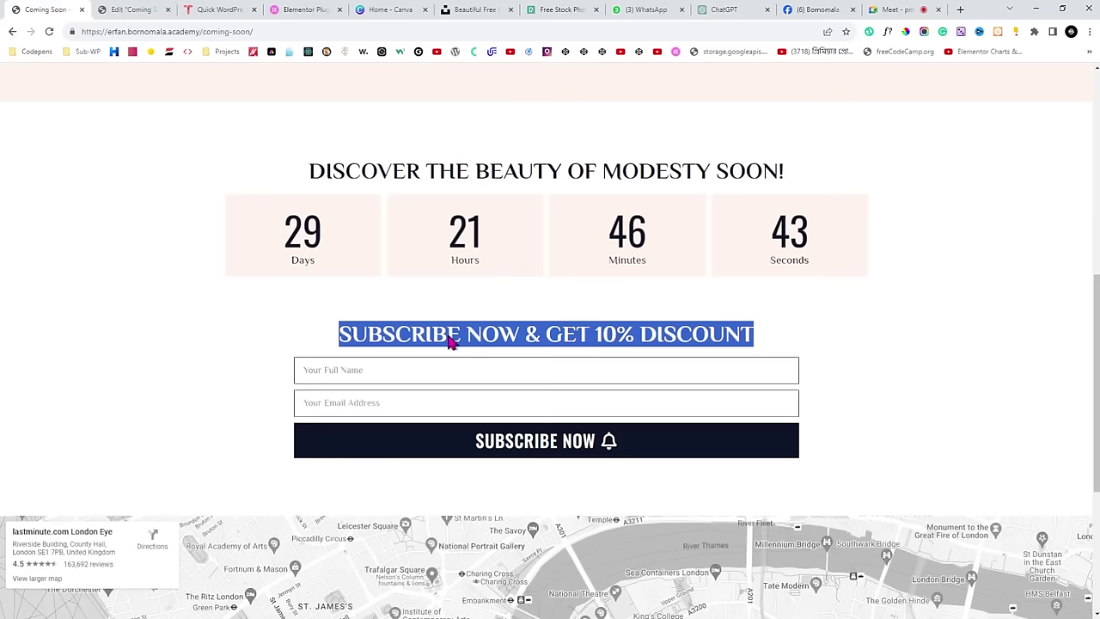
pyautogui.click(107, 9)
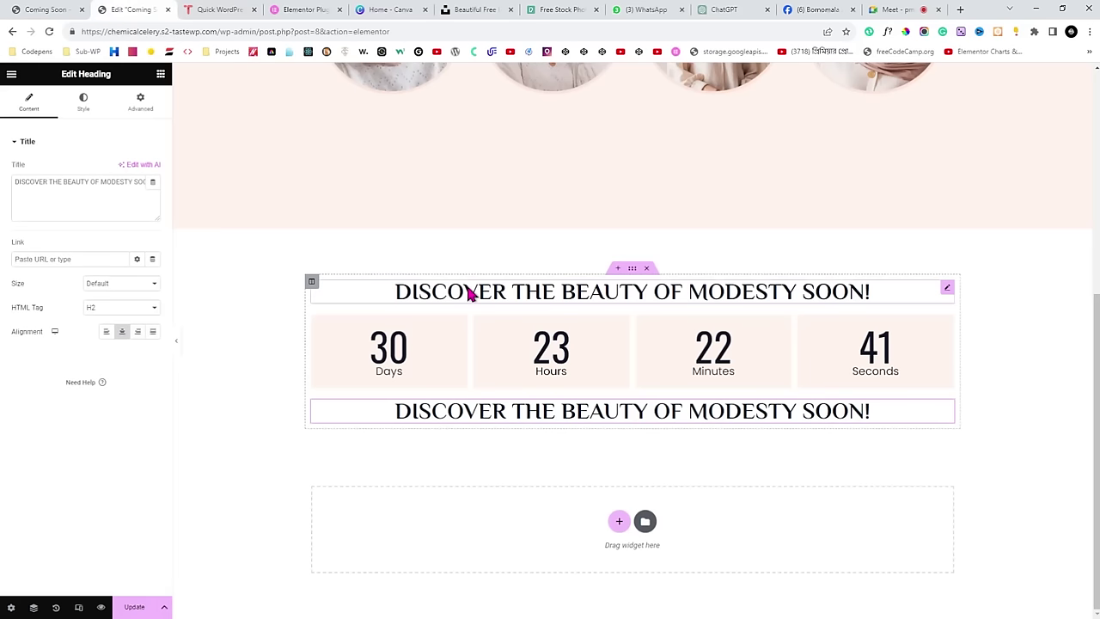
pyautogui.tripleClick(103, 179)
pyautogui.write('SUBSCRIBE NOW & GET 10% DISCOUNT')
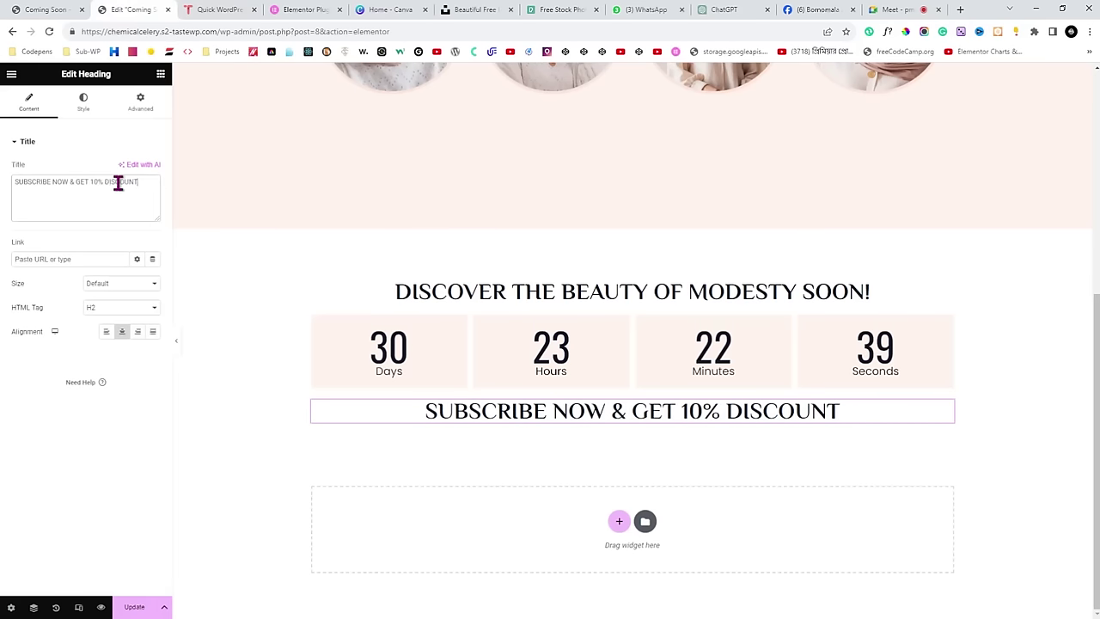
pyautogui.click(898, 10)
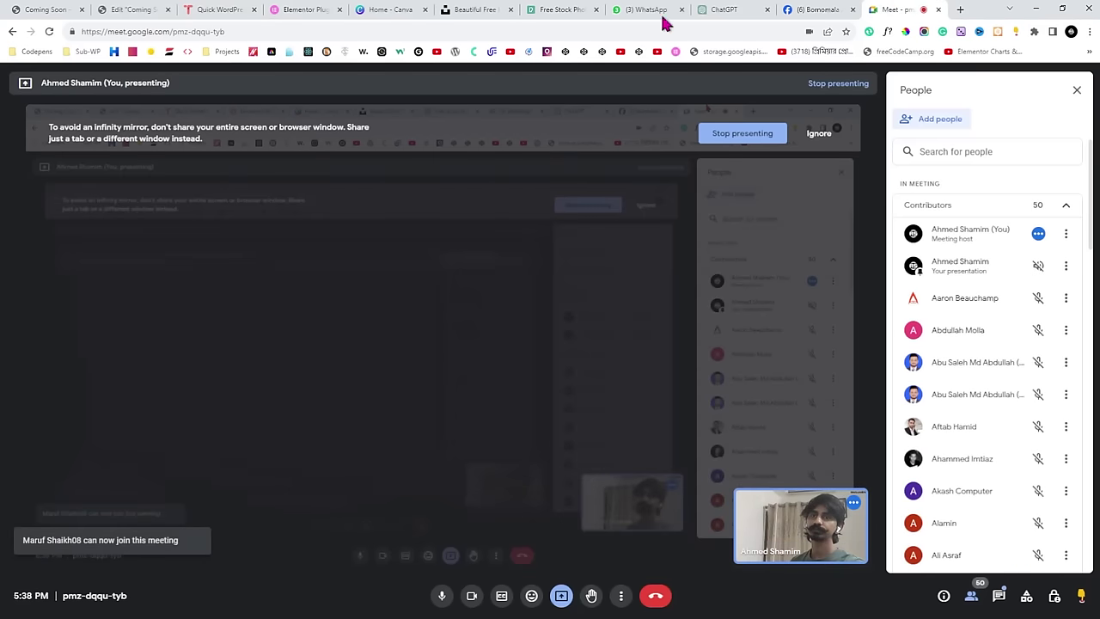
pyautogui.hotkey('ctrl', '1')
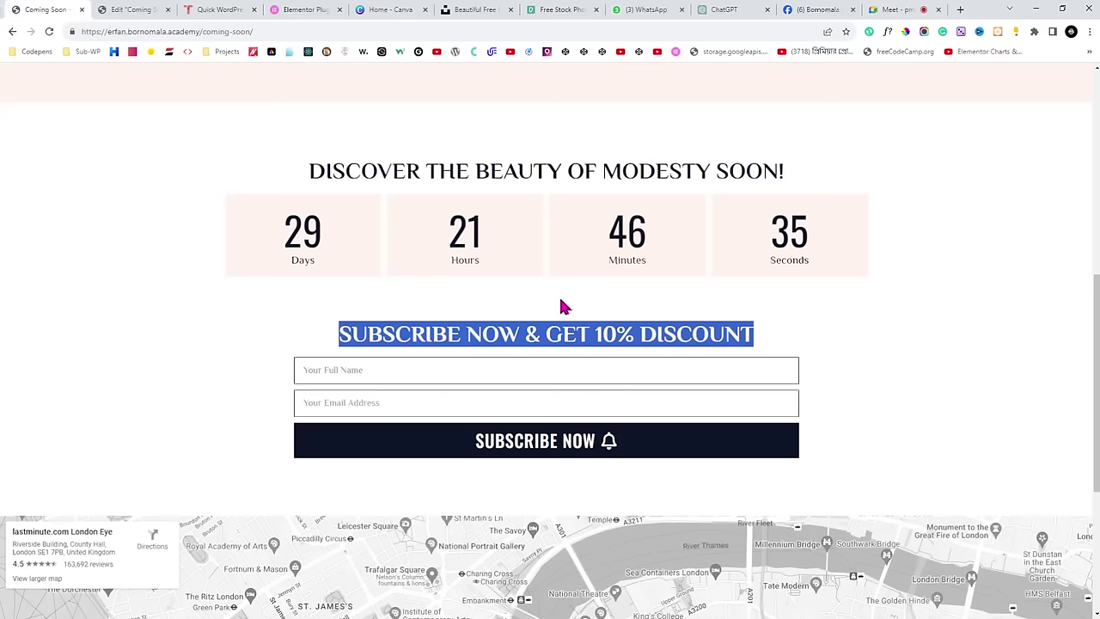
# Scroll the live Coming Soon page to inspect the subscribe form and map, then return to the editor.
pyautogui.scroll(-3, 580, 310)
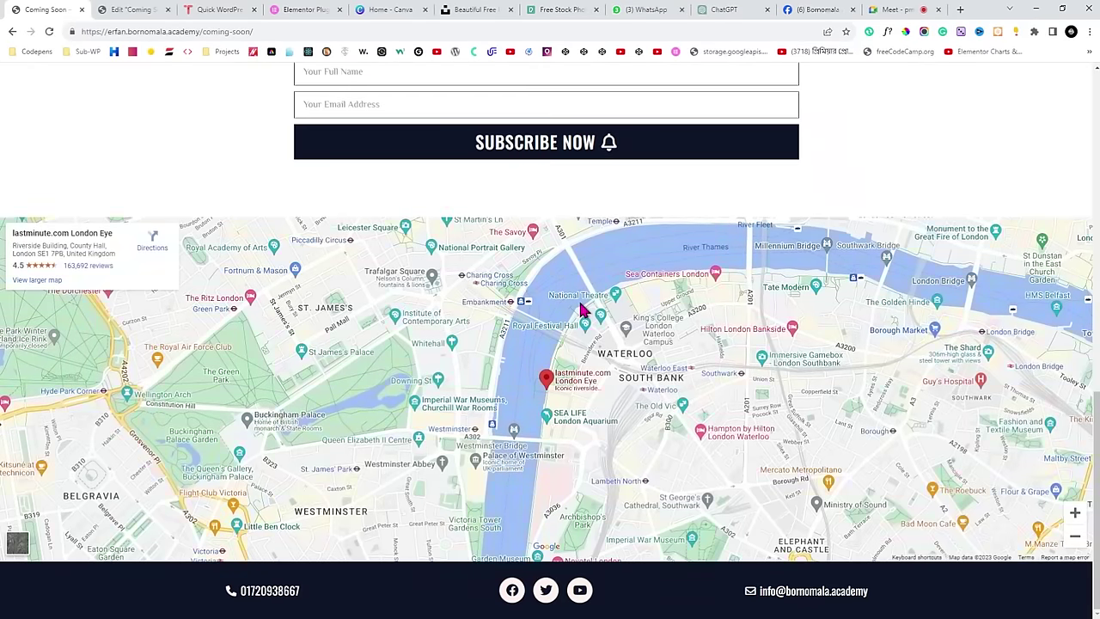
pyautogui.scroll(1, 581, 309)
pyautogui.scroll(-1, 495, 292)
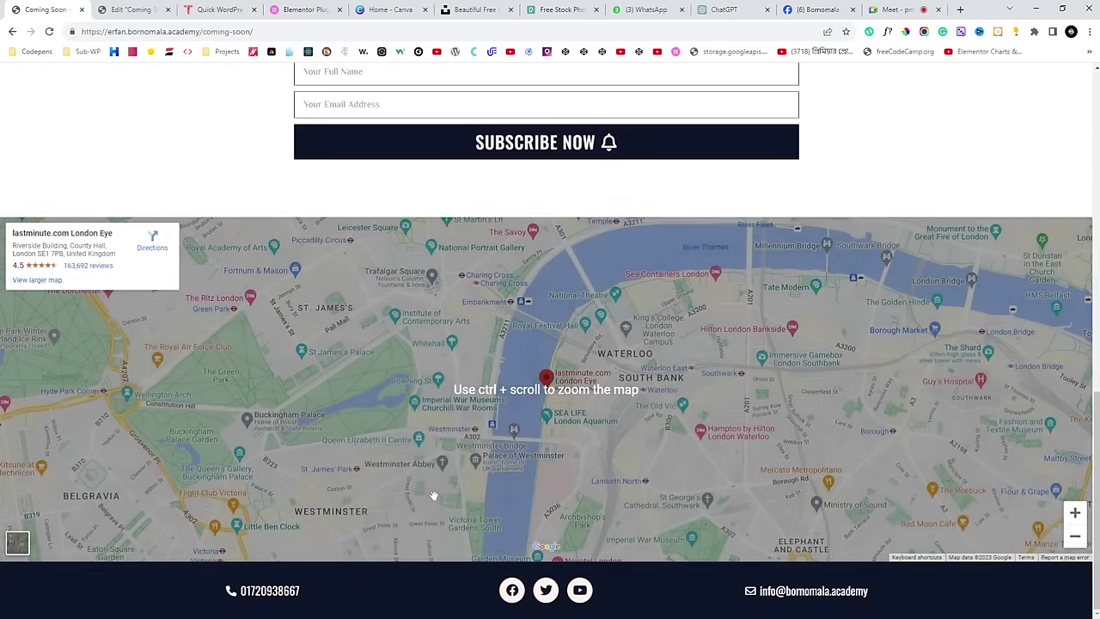
pyautogui.scroll(3, 434, 496)
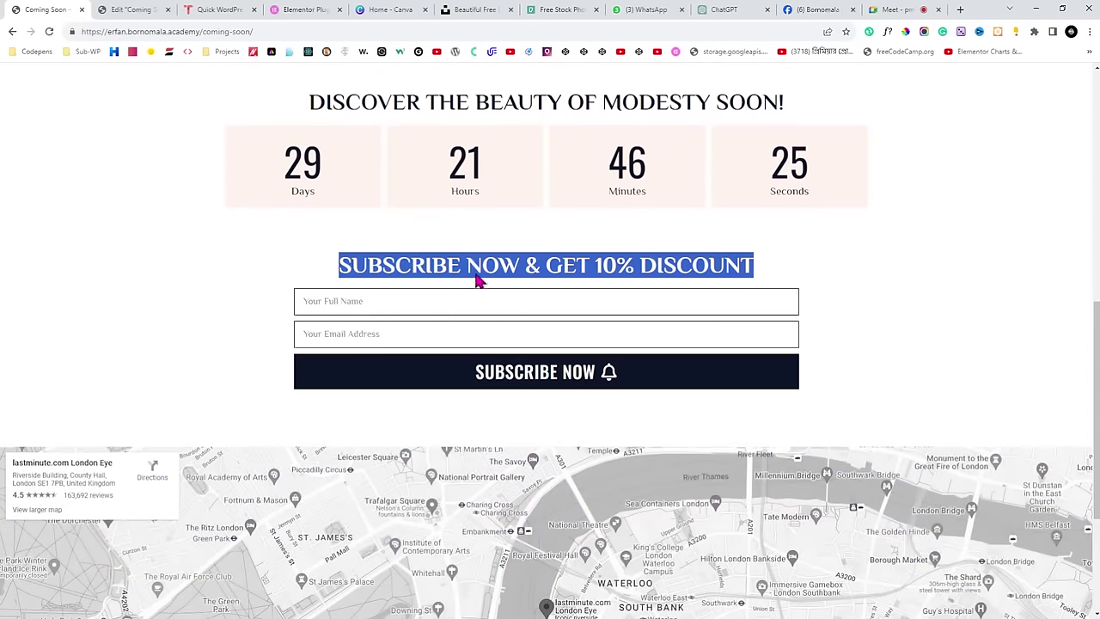
pyautogui.click(131, 10)
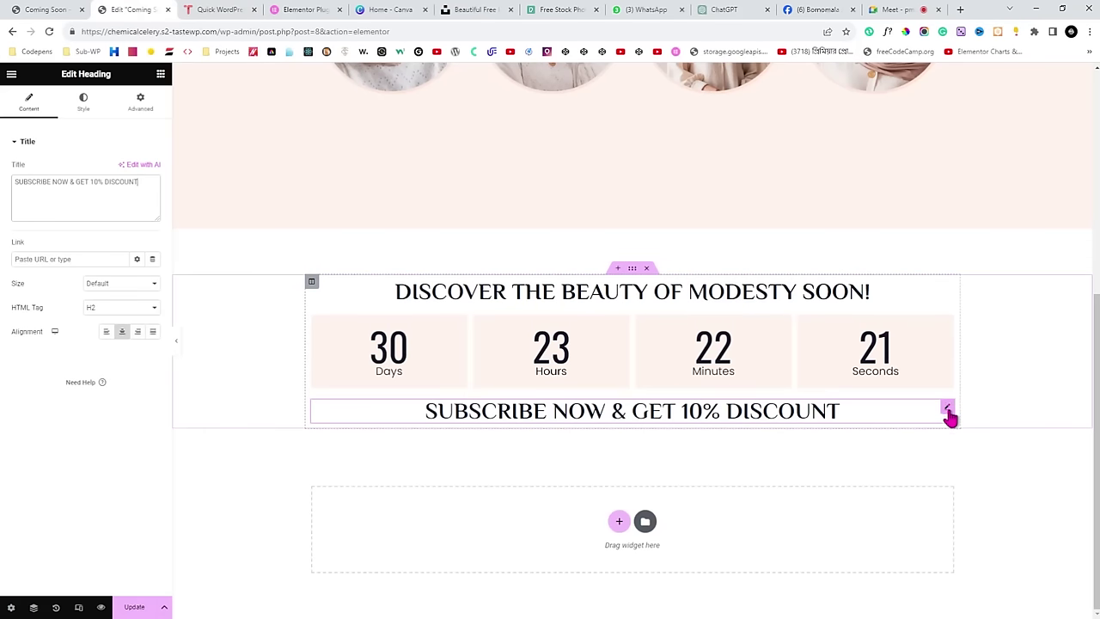
# Open the widget library, recheck the top of the live page, and go back to the Elementor editor.
pyautogui.click(160, 74)
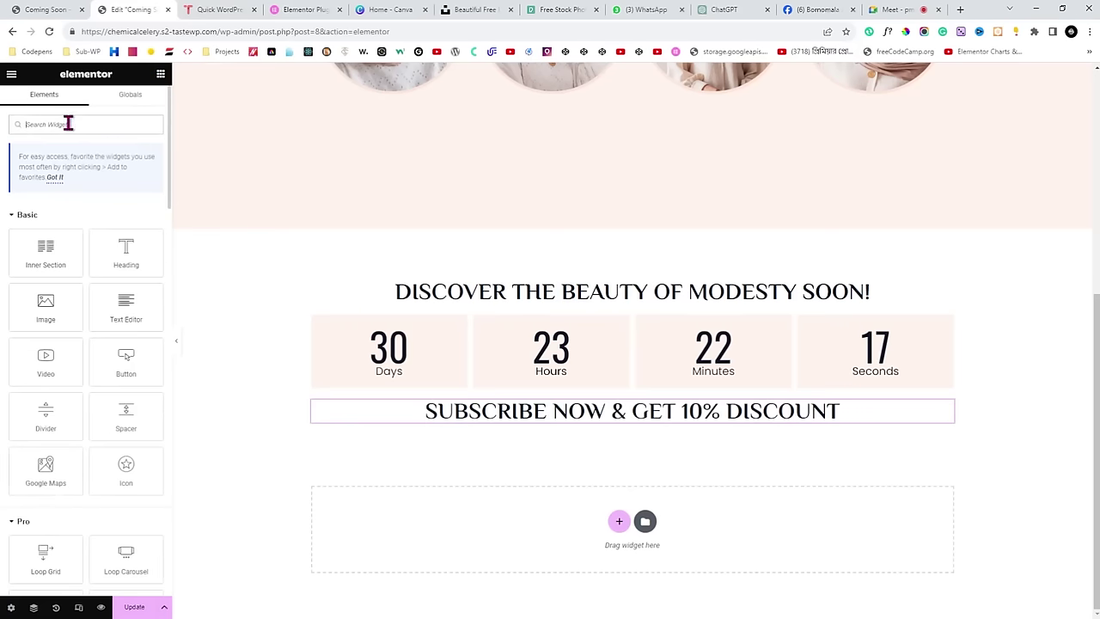
pyautogui.click(9, 9)
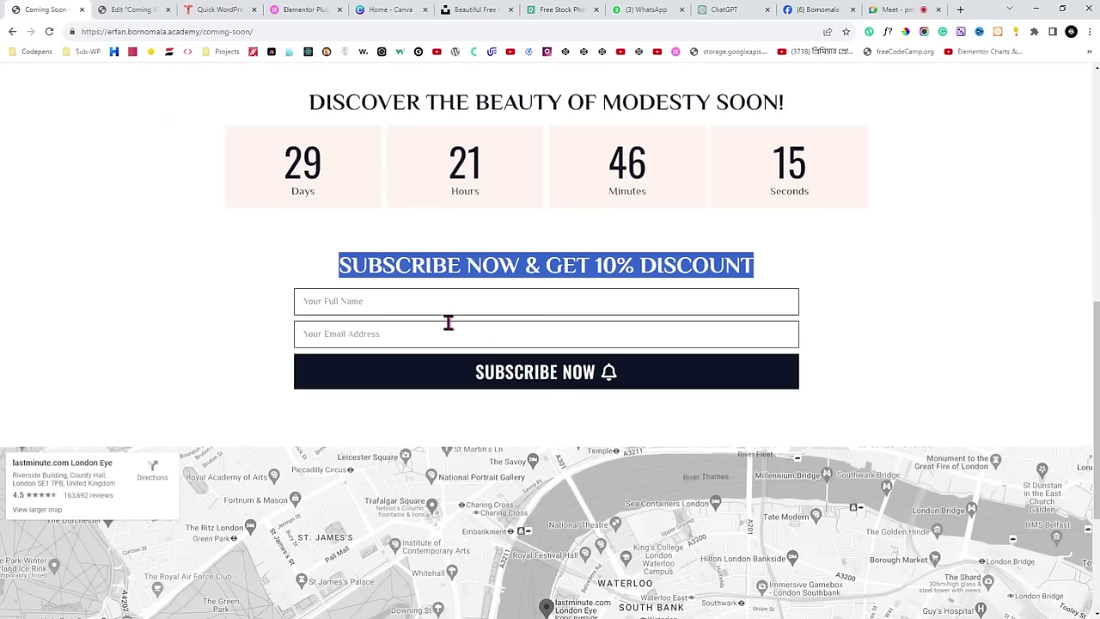
pyautogui.click(297, 243)
pyautogui.scroll(2, 314, 314)
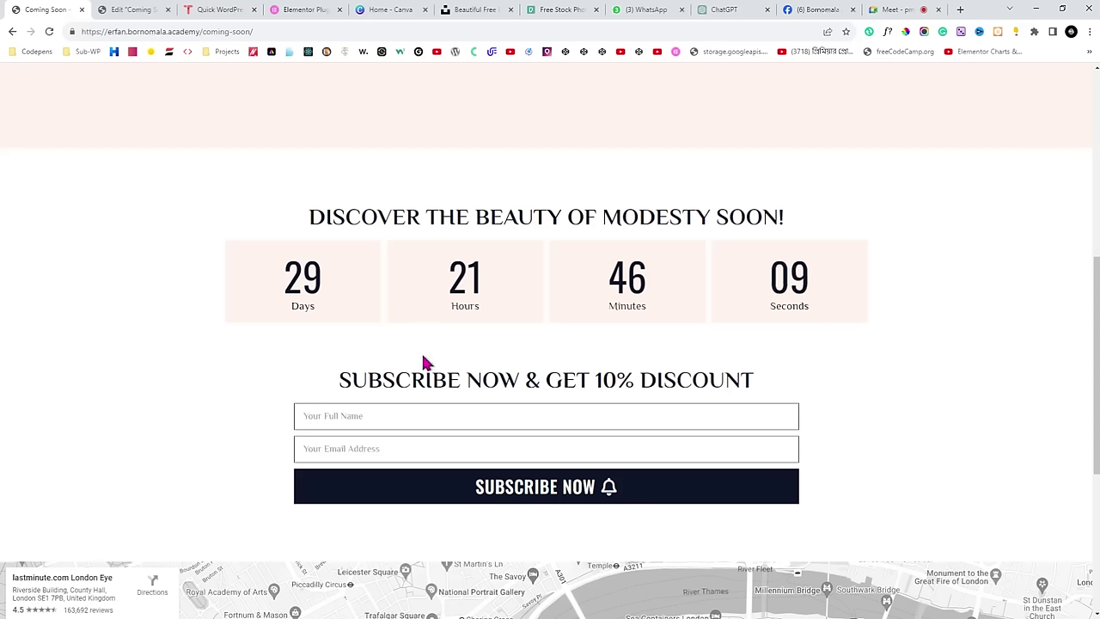
pyautogui.click(144, 10)
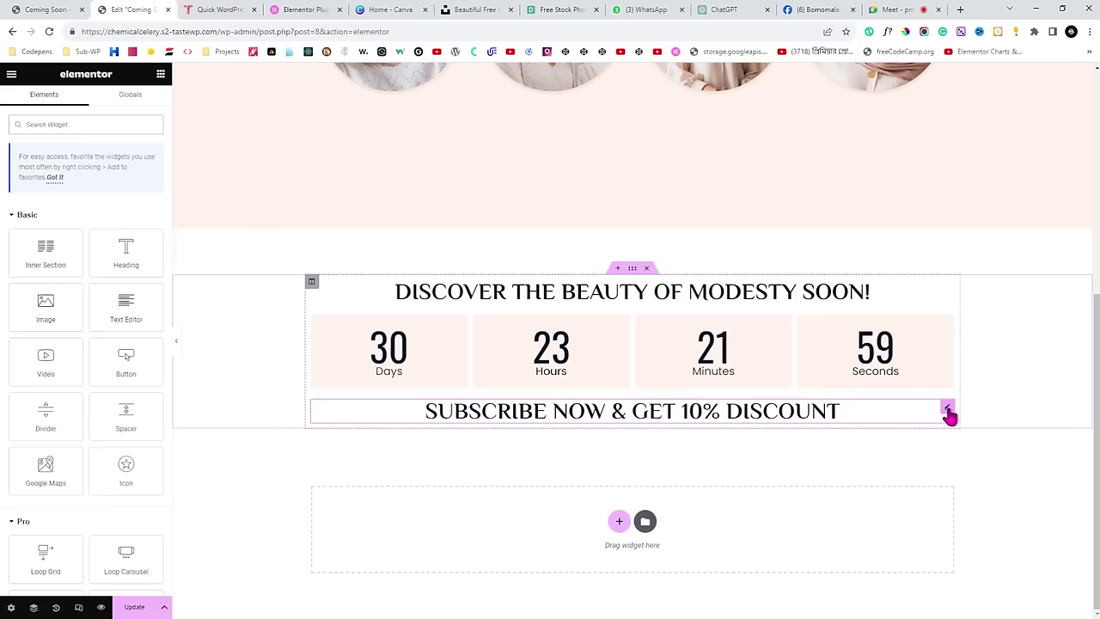
# Edit the SUBSCRIBE NOW & GET 10% DISCOUNT heading and show its Advanced margin and padding settings.
pyautogui.click(948, 411)
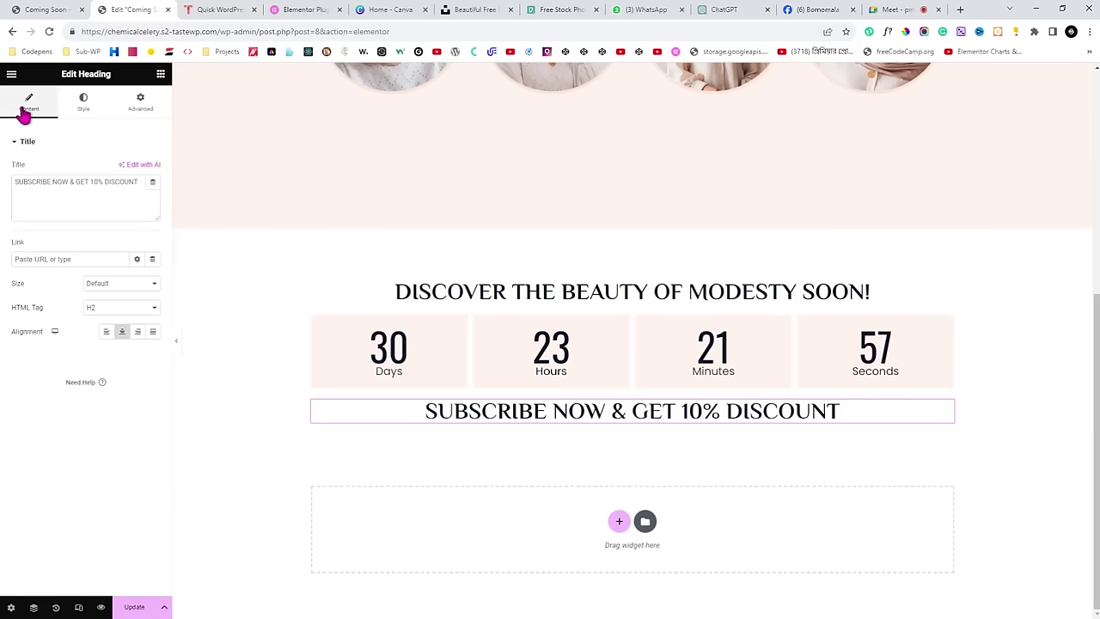
pyautogui.click(90, 116)
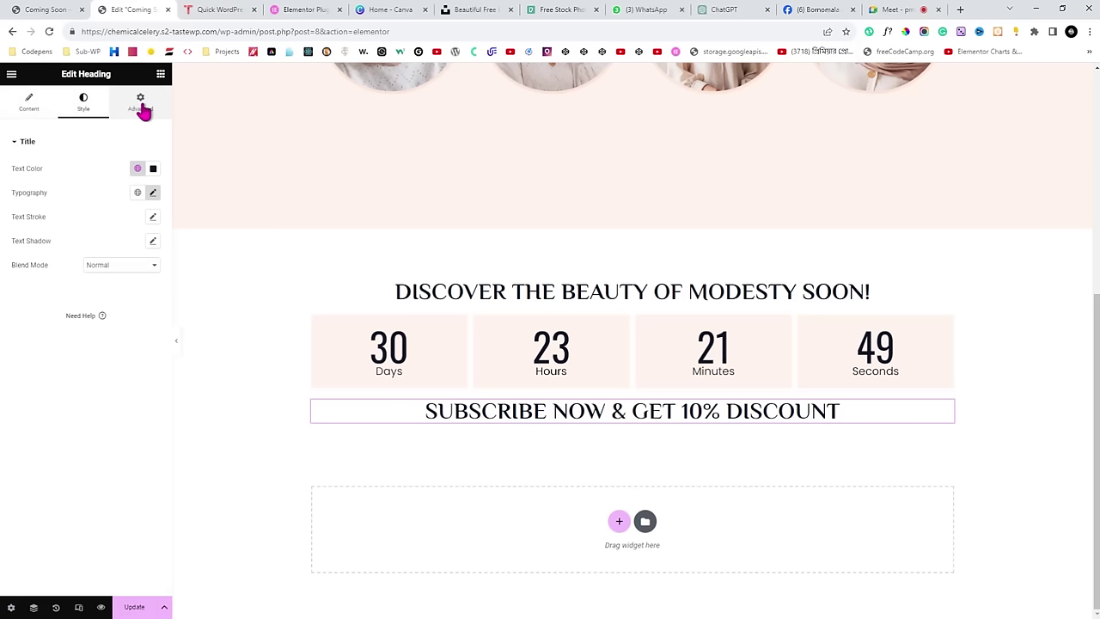
pyautogui.click(142, 109)
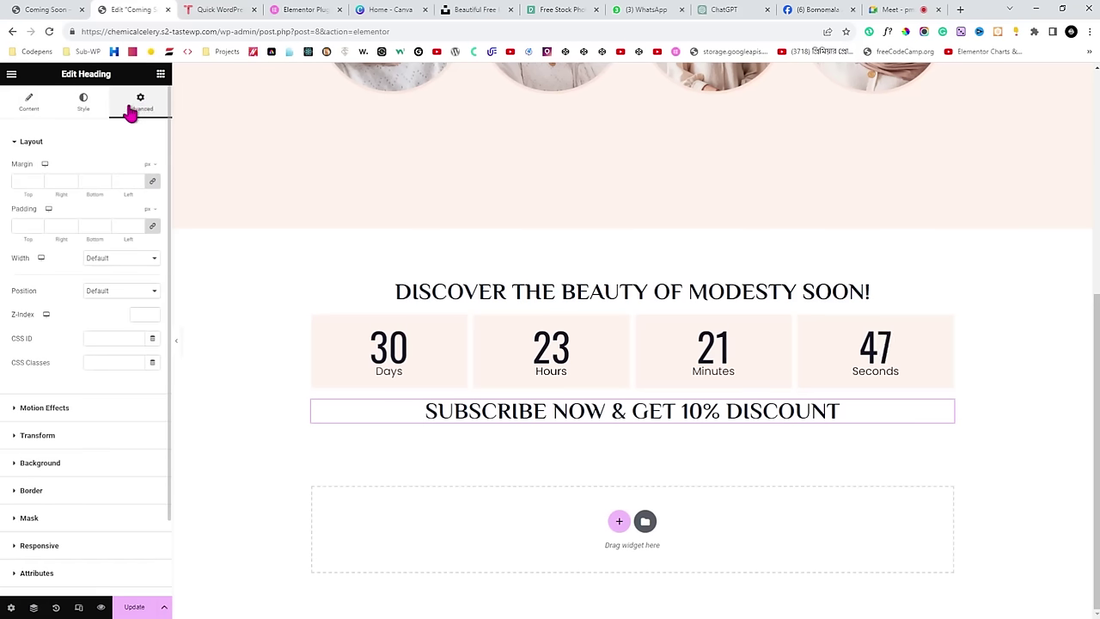
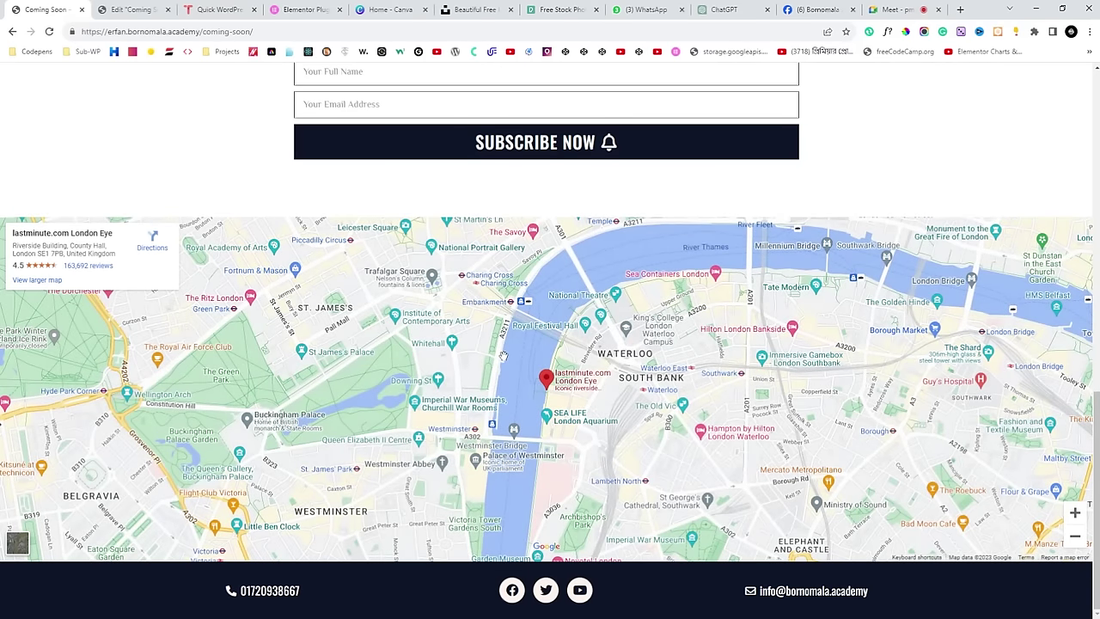
# Return to the editor and save the subscribe form edits with Update.
pyautogui.click(148, 9)
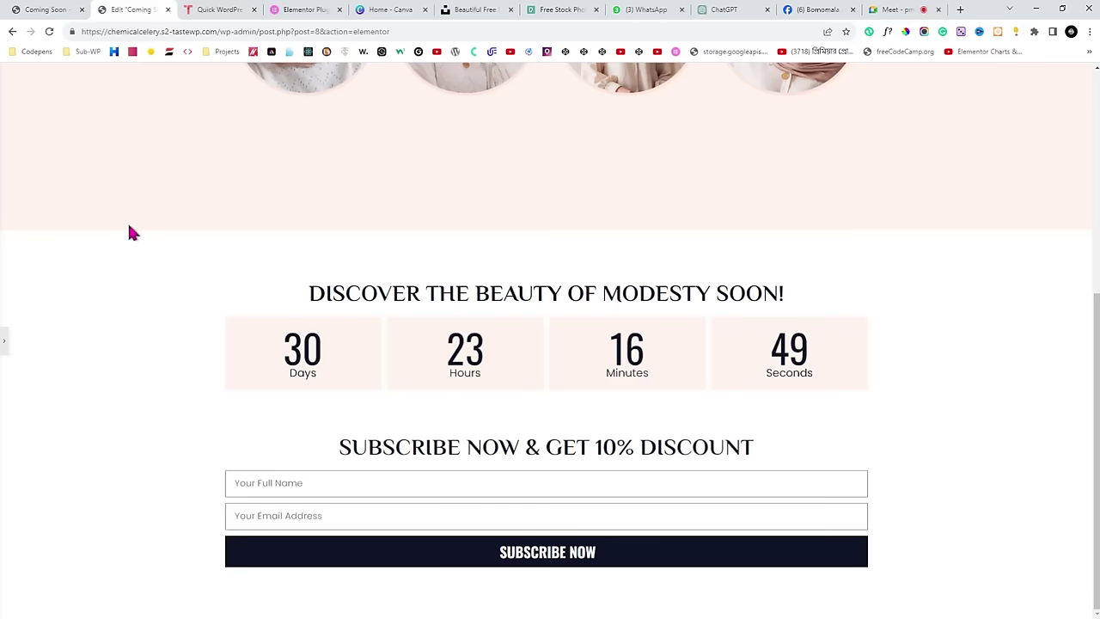
pyautogui.click(4, 339)
pyautogui.scroll(-2, 510, 280)
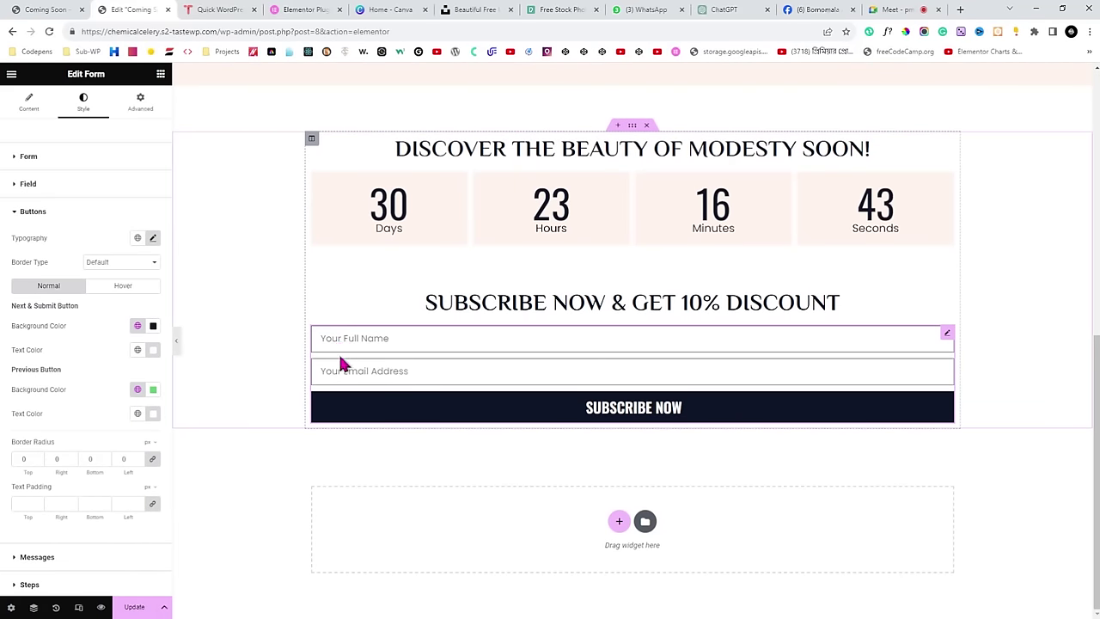
pyautogui.click(135, 607)
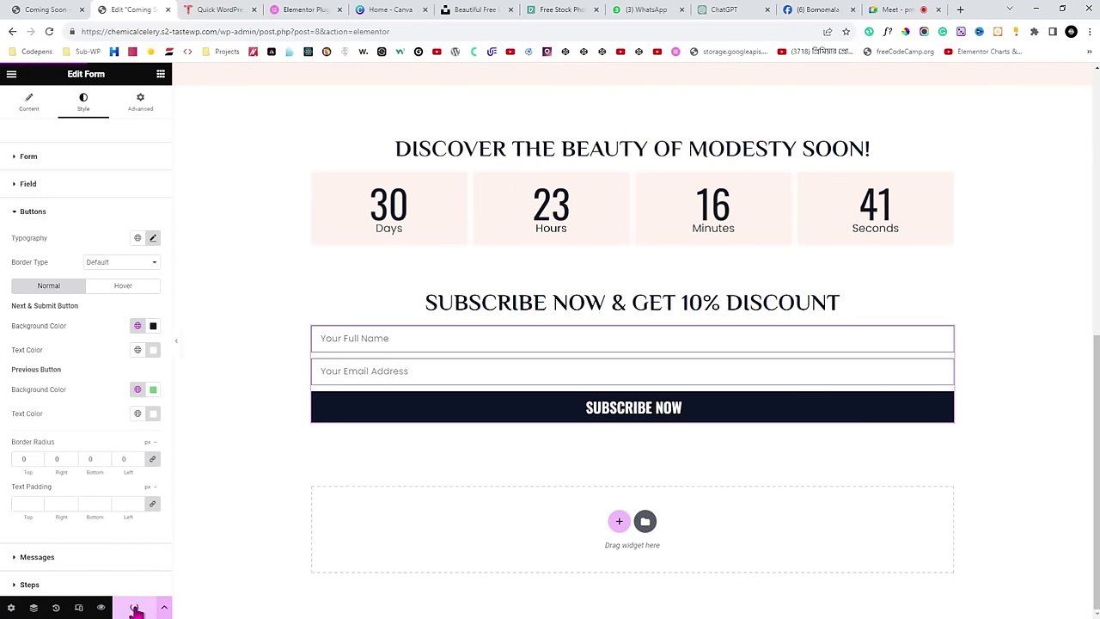
# Compare the editor preview with the live reference page, then start a new section below the form.
pyautogui.click(178, 351)
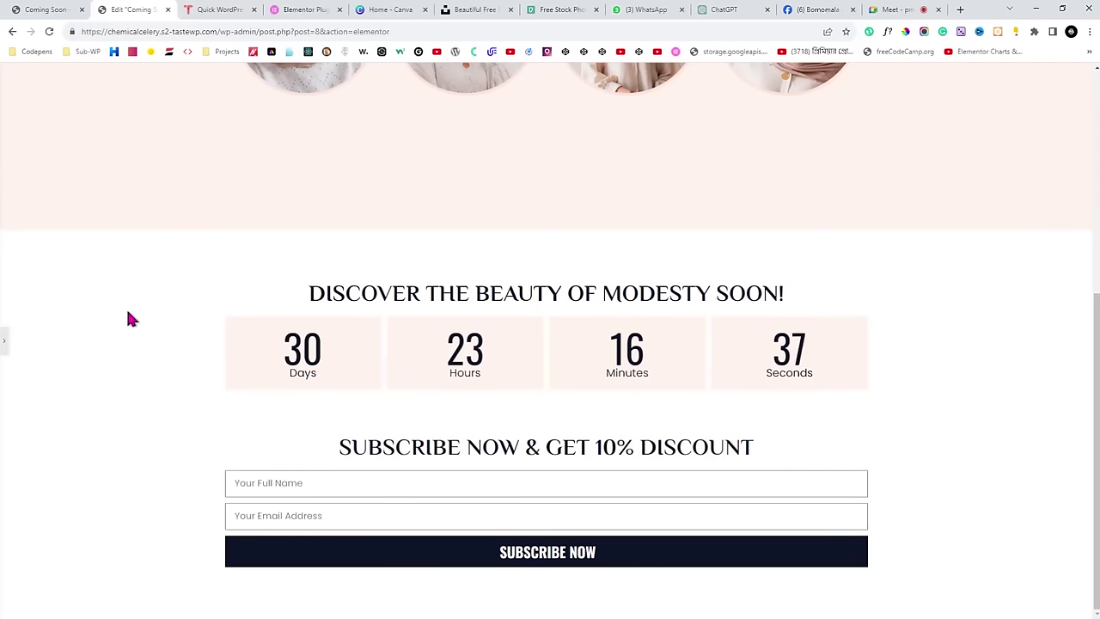
pyautogui.click(4, 343)
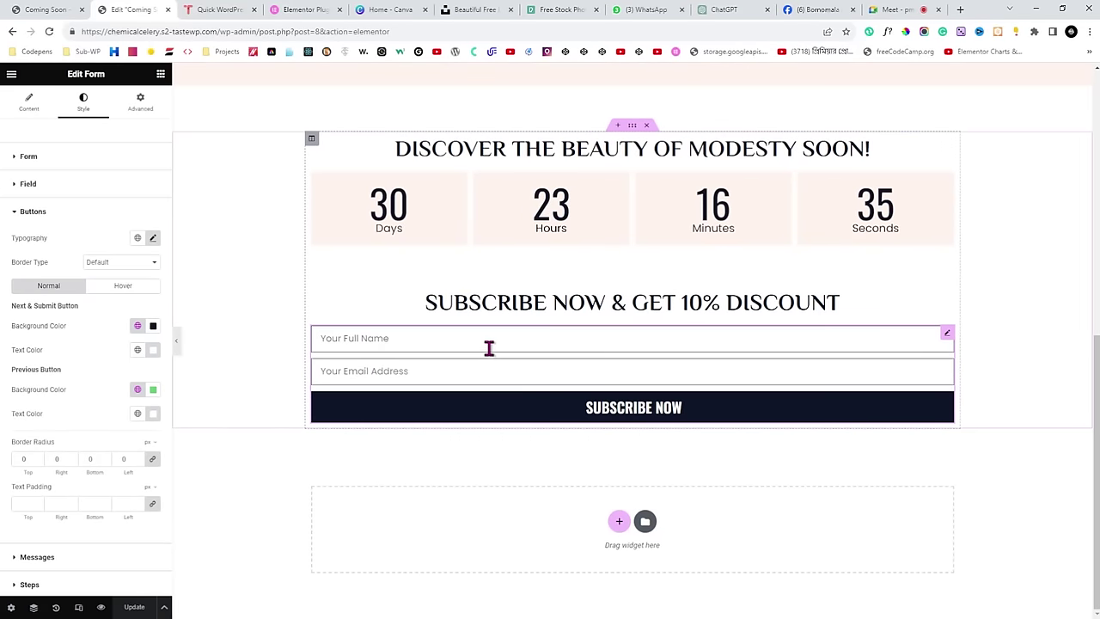
pyautogui.click(49, 9)
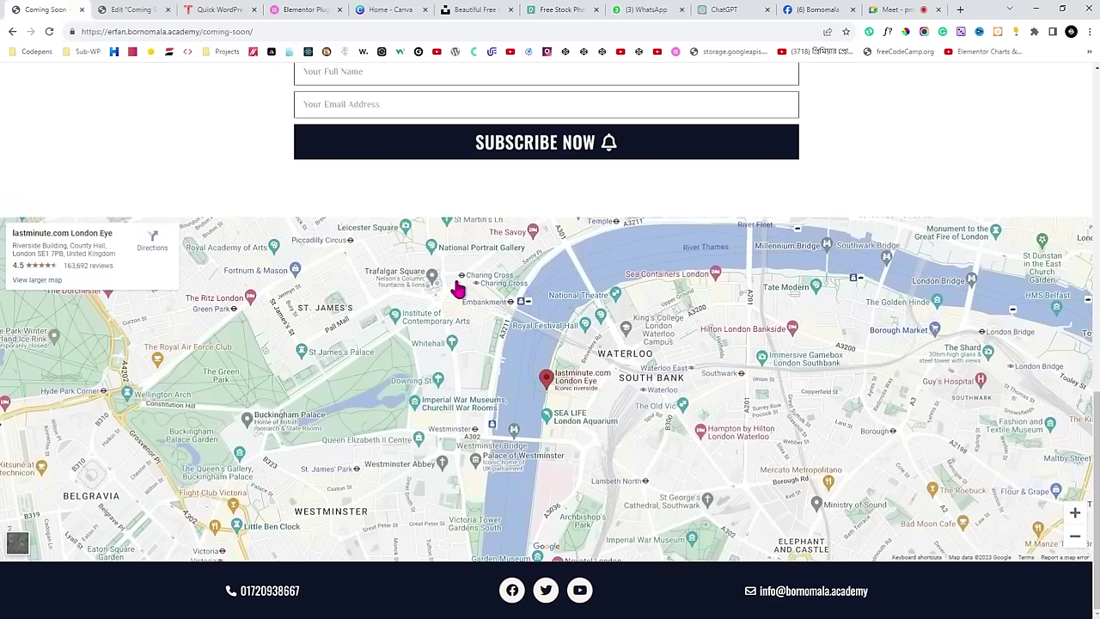
pyautogui.click(134, 9)
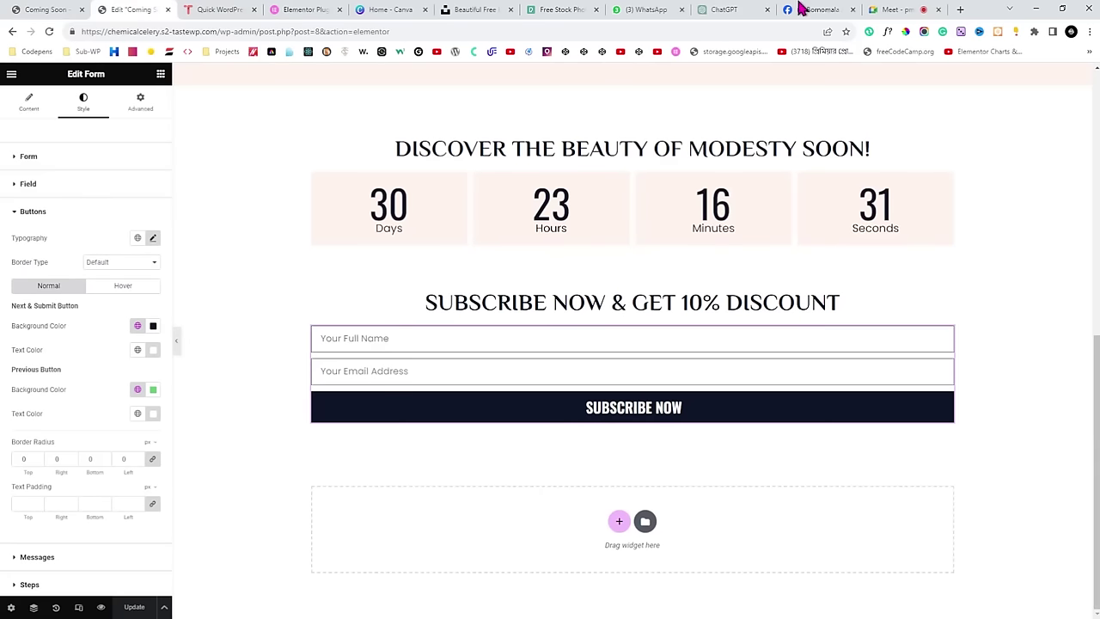
pyautogui.click(881, 10)
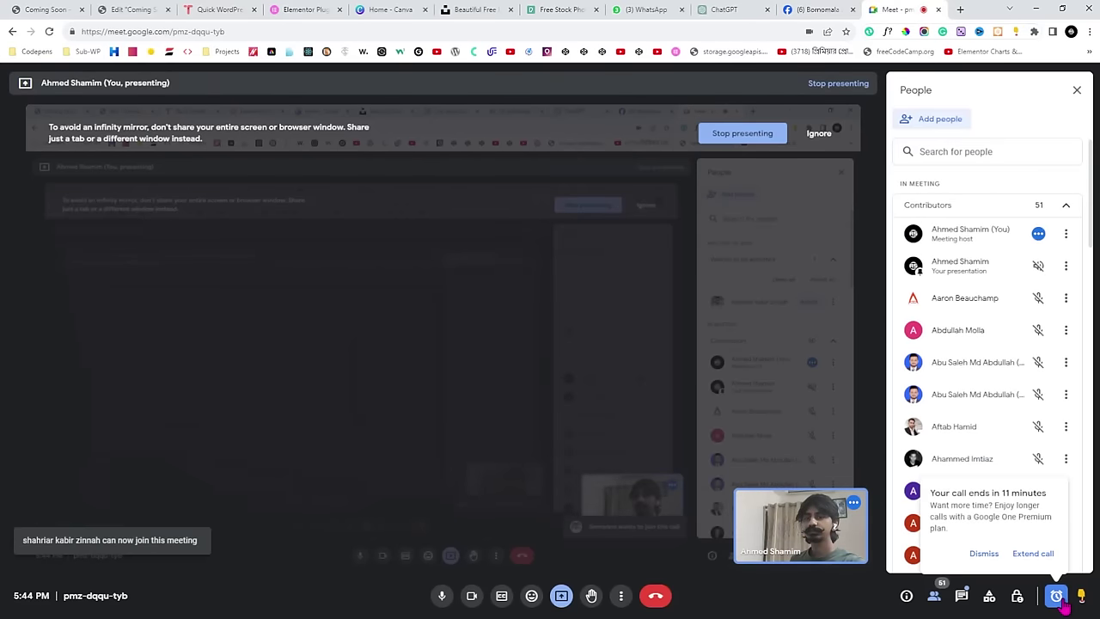
pyautogui.click(47, 9)
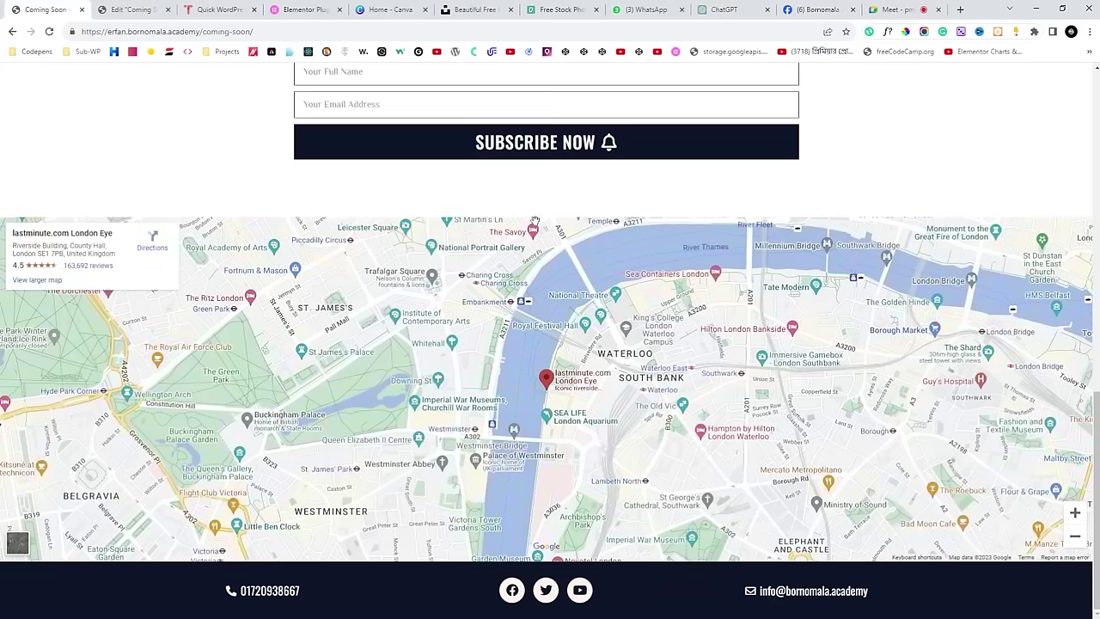
pyautogui.click(151, 10)
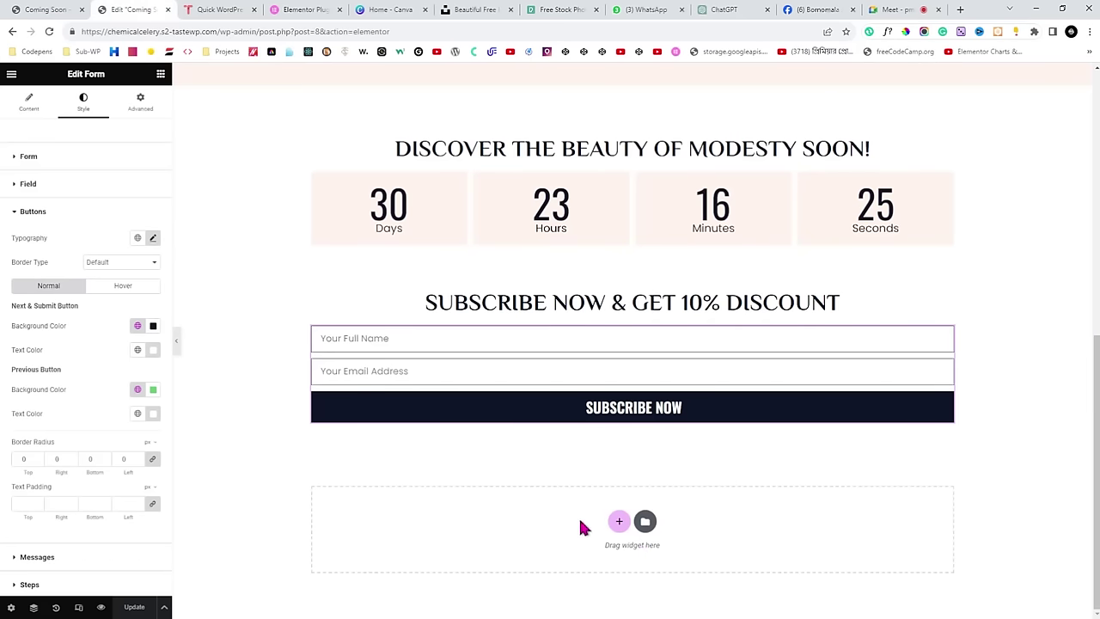
pyautogui.click(620, 522)
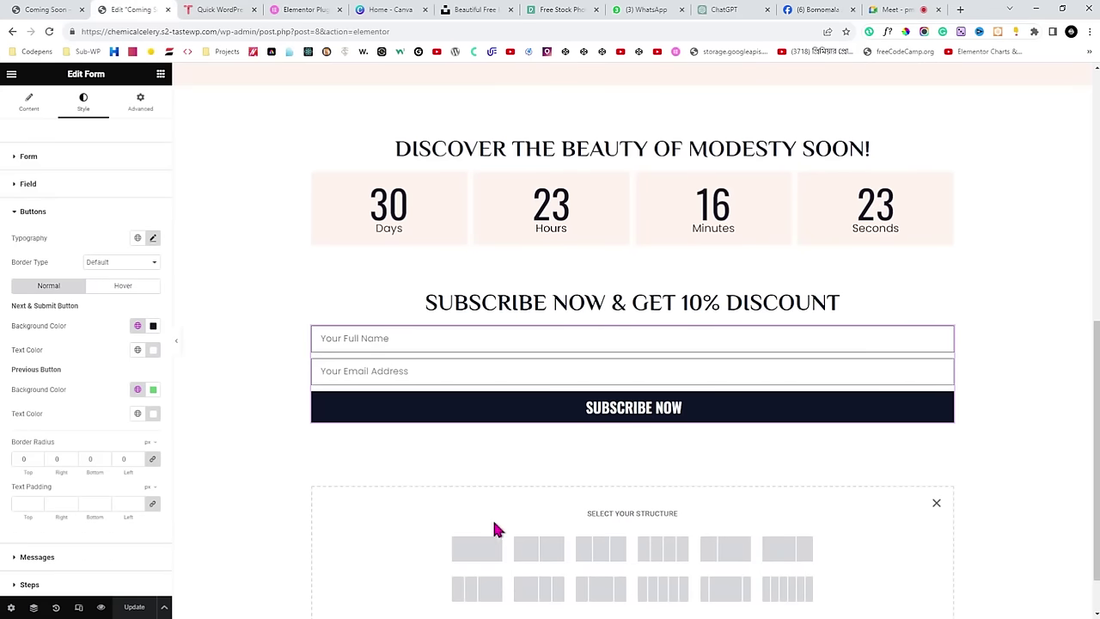
# Add a one-column section below the form and adjust the countdown section's top margin.
pyautogui.click(475, 550)
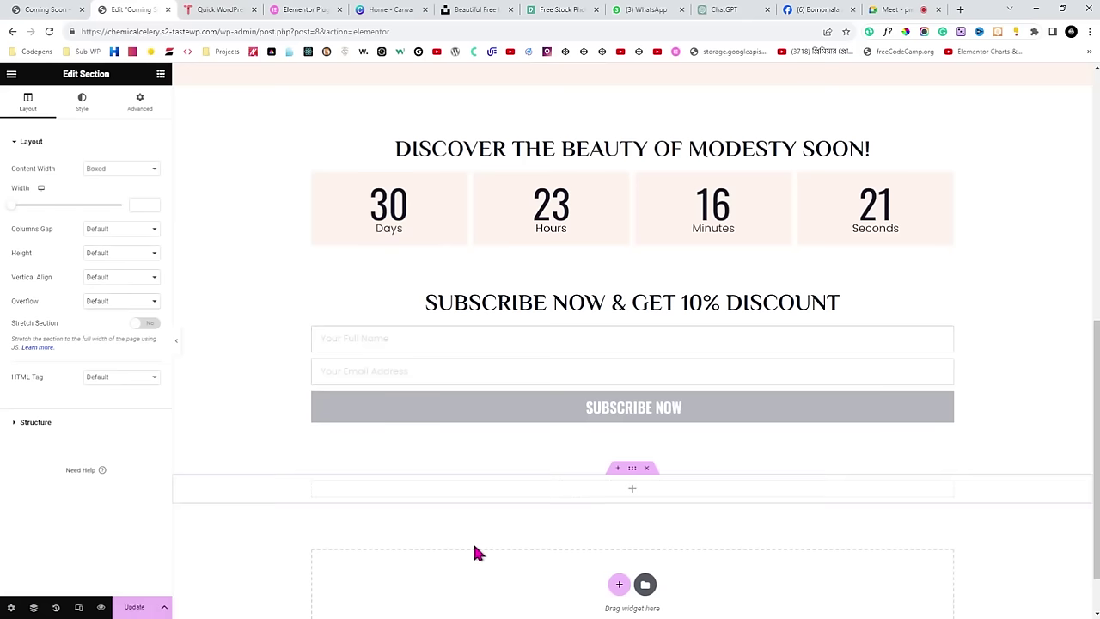
pyautogui.scroll(-1, 484, 538)
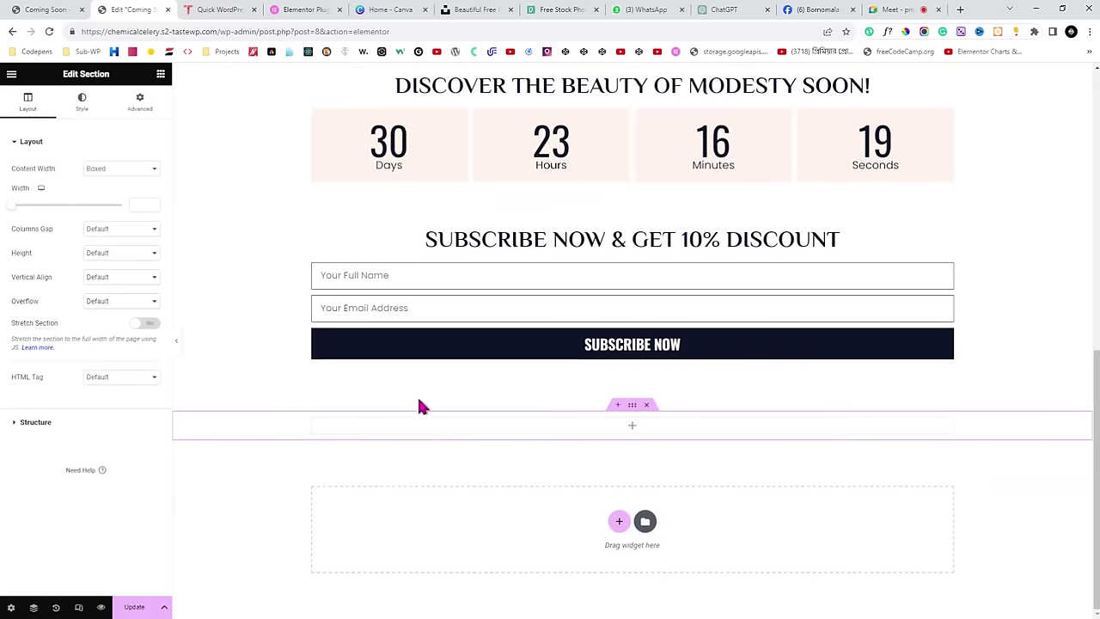
pyautogui.scroll(6, 535, 385)
pyautogui.scroll(-4, 534, 391)
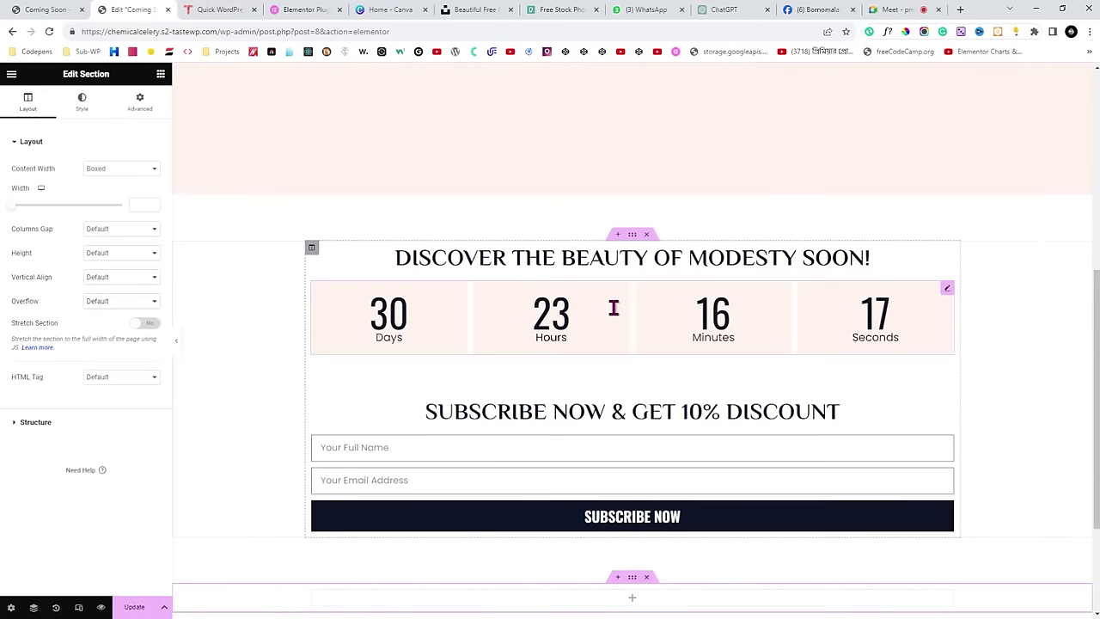
pyautogui.click(632, 234)
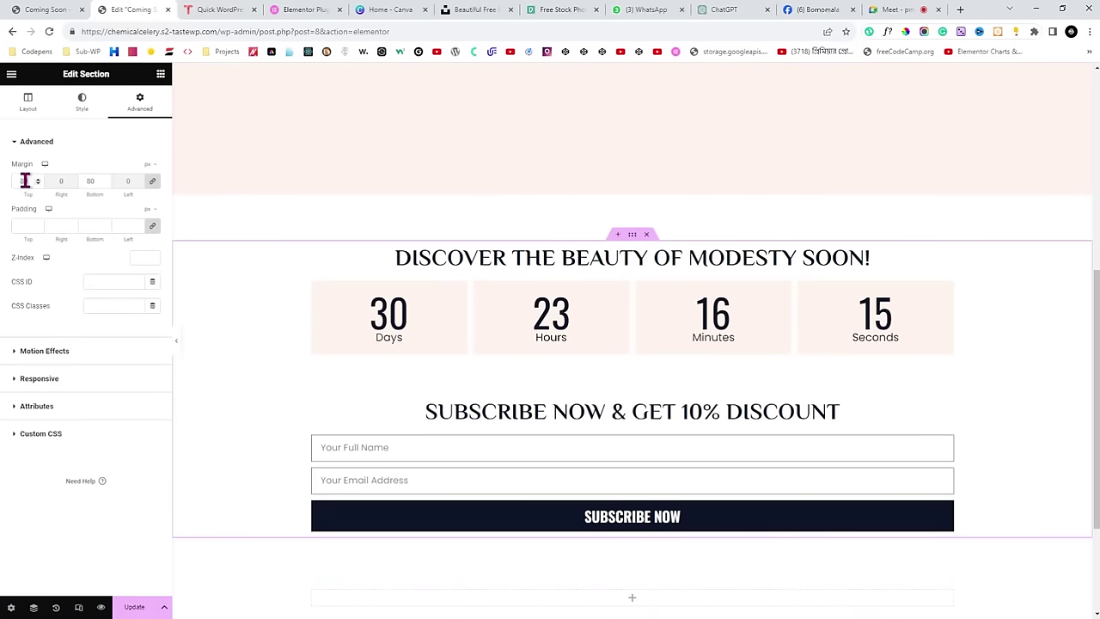
pyautogui.moveTo(28, 181); pyautogui.dragTo(12, 180)
pyautogui.scroll(-2, 473, 219)
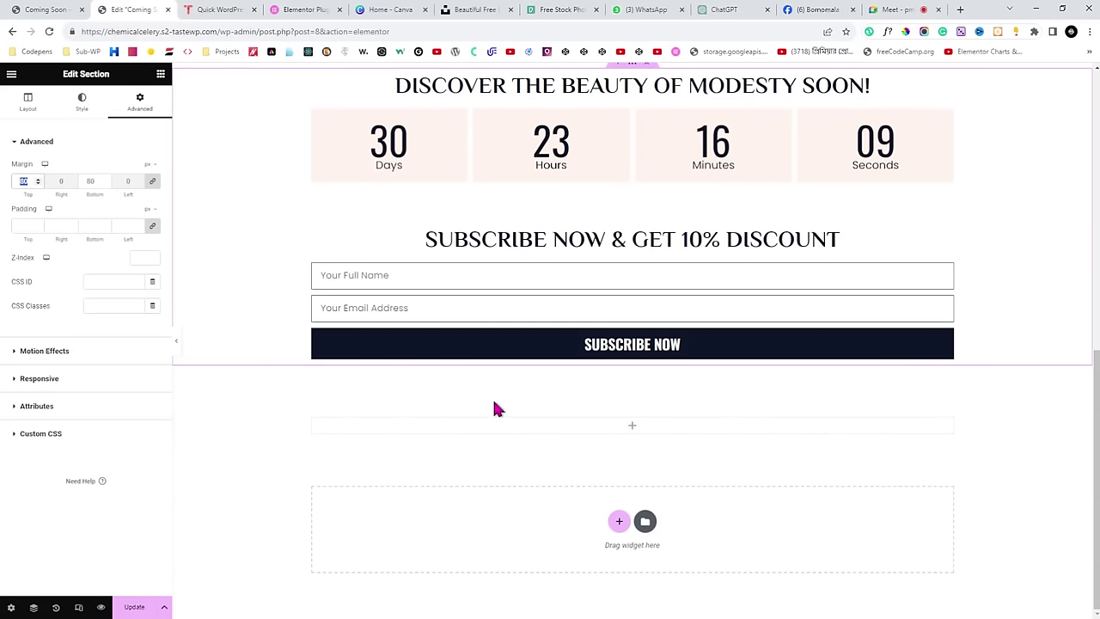
# Search the widgets for 'map' and drop a Google Maps widget into the new section.
pyautogui.click(632, 418)
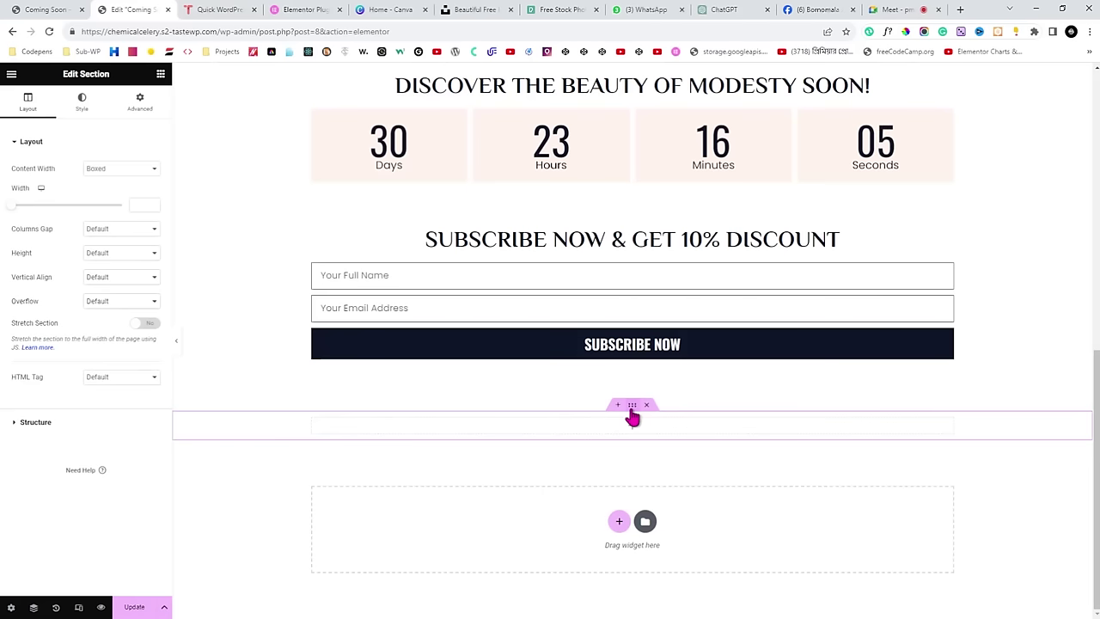
pyautogui.click(161, 77)
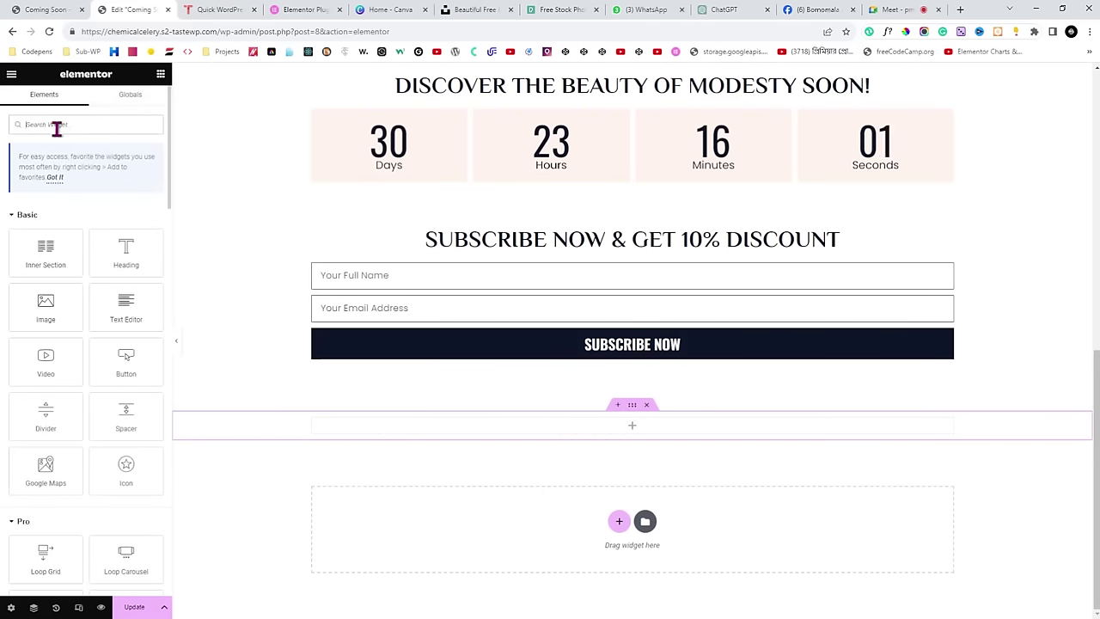
pyautogui.write('mad')
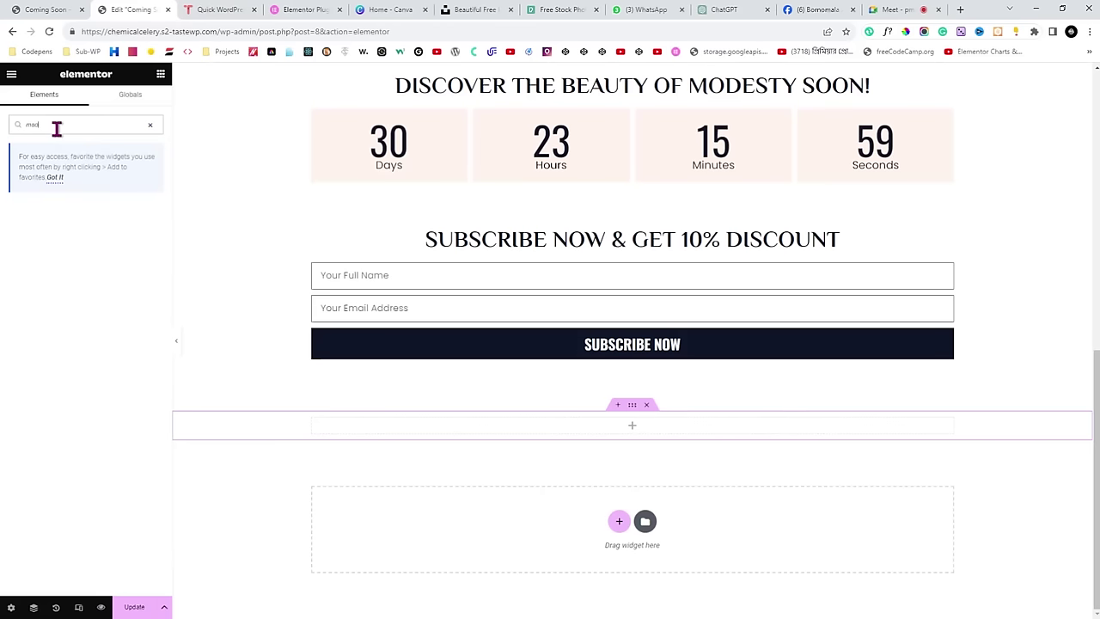
pyautogui.press('BackSpace')
pyautogui.write('p')
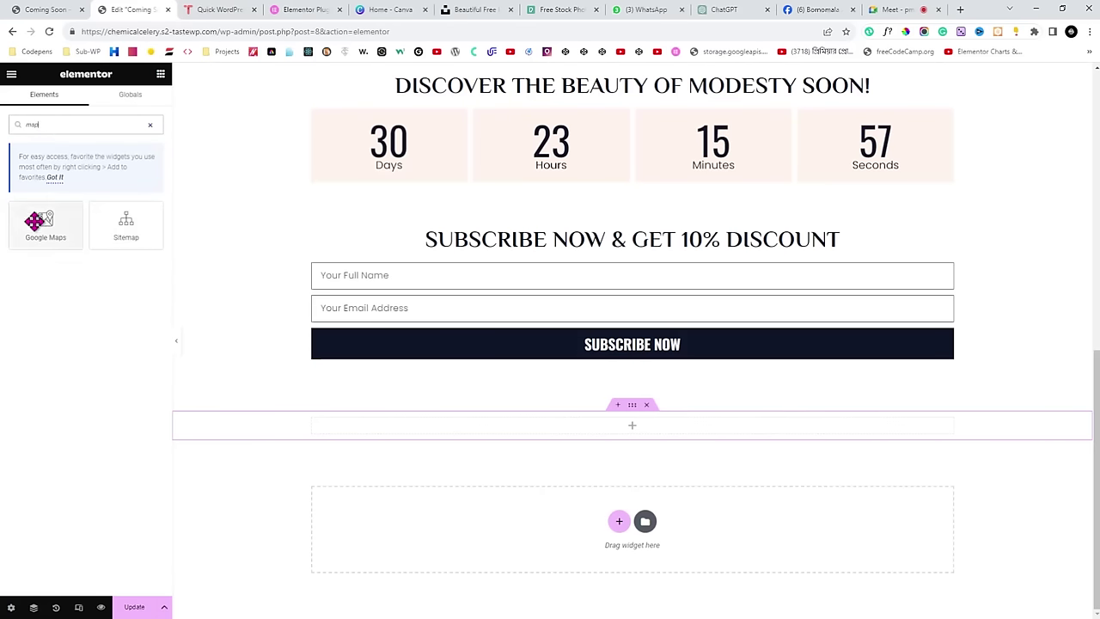
pyautogui.moveTo(38, 226); pyautogui.dragTo(545, 432)
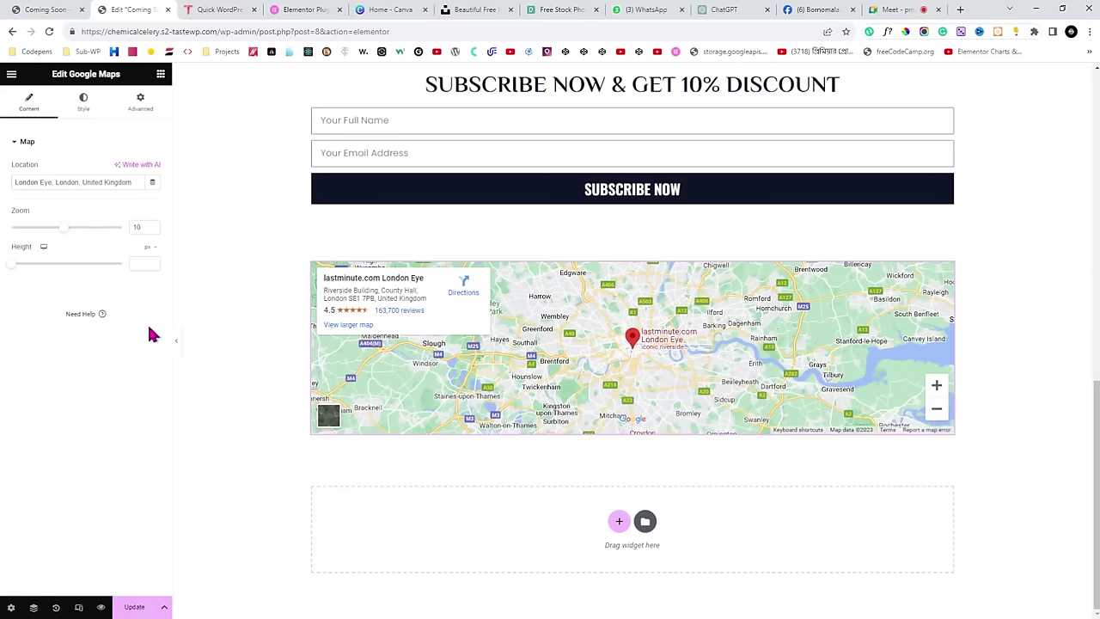
# Preview the map, select its section and widen the section's content width.
pyautogui.click(176, 343)
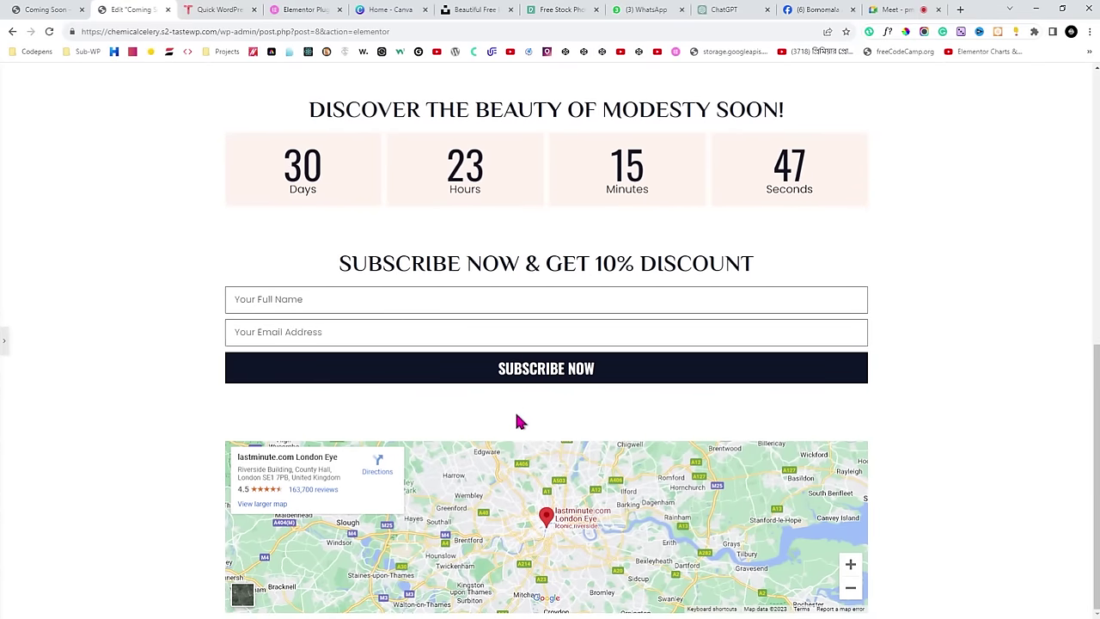
pyautogui.scroll(10, 516, 420)
pyautogui.scroll(-5, 498, 207)
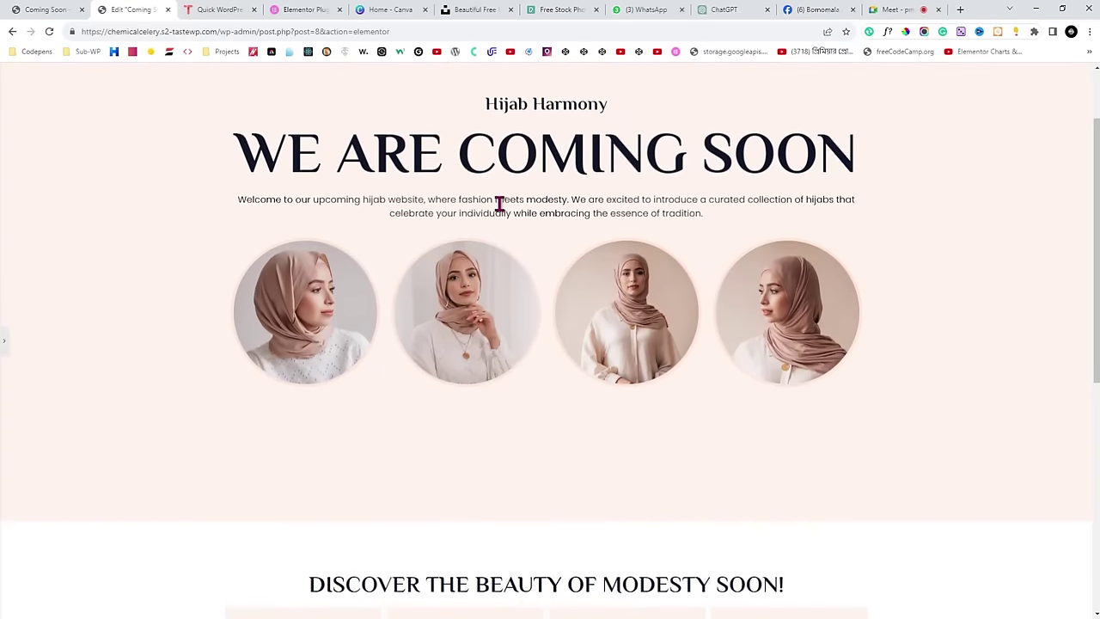
pyautogui.scroll(1, 413, 248)
pyautogui.scroll(-1, 52, 326)
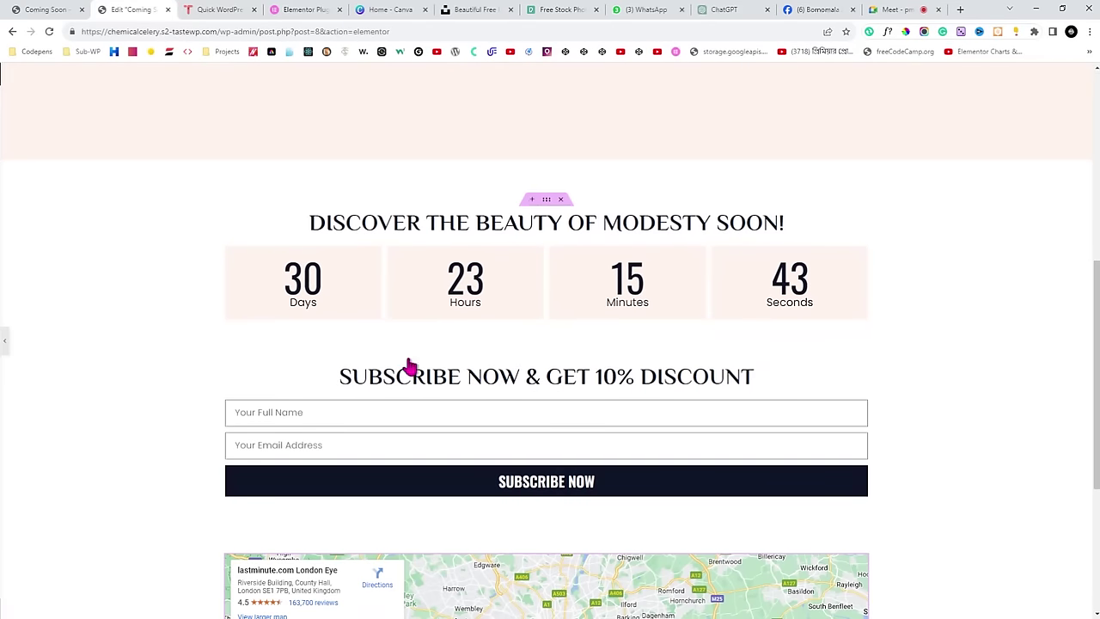
pyautogui.click(482, 589)
pyautogui.scroll(-2, 550, 387)
pyautogui.moveTo(633, 262)
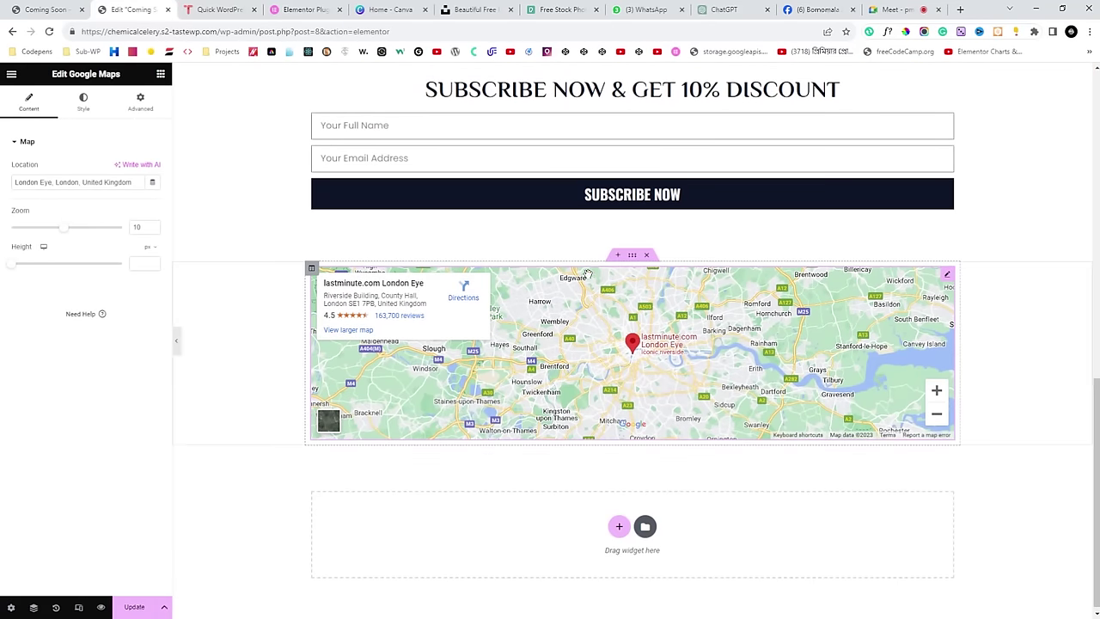
pyautogui.click(633, 258)
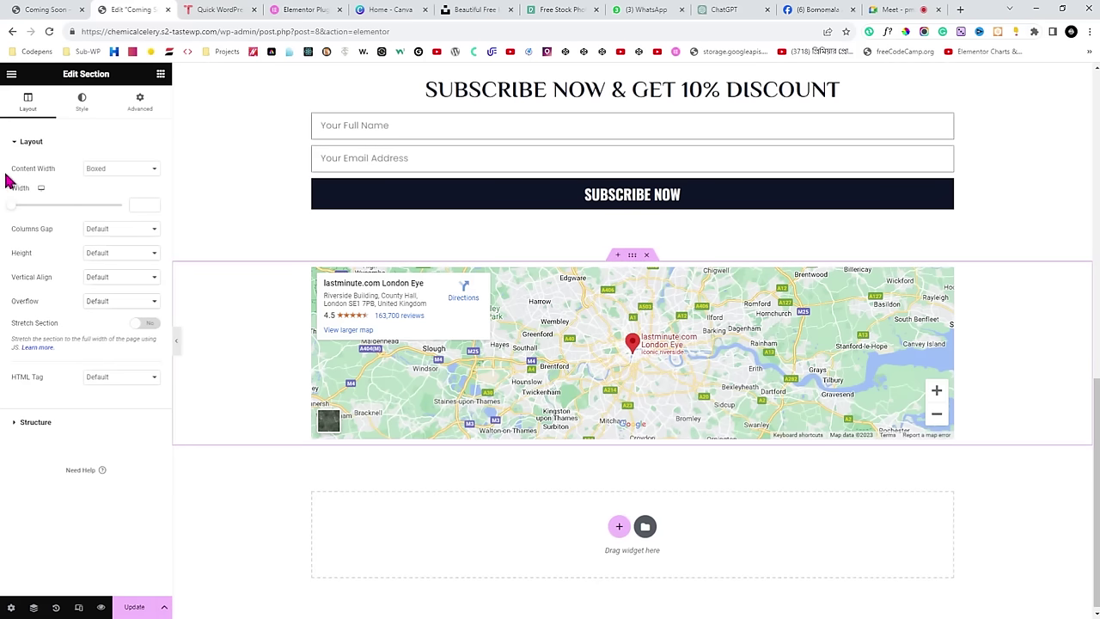
pyautogui.moveTo(6, 175); pyautogui.dragTo(114, 175)
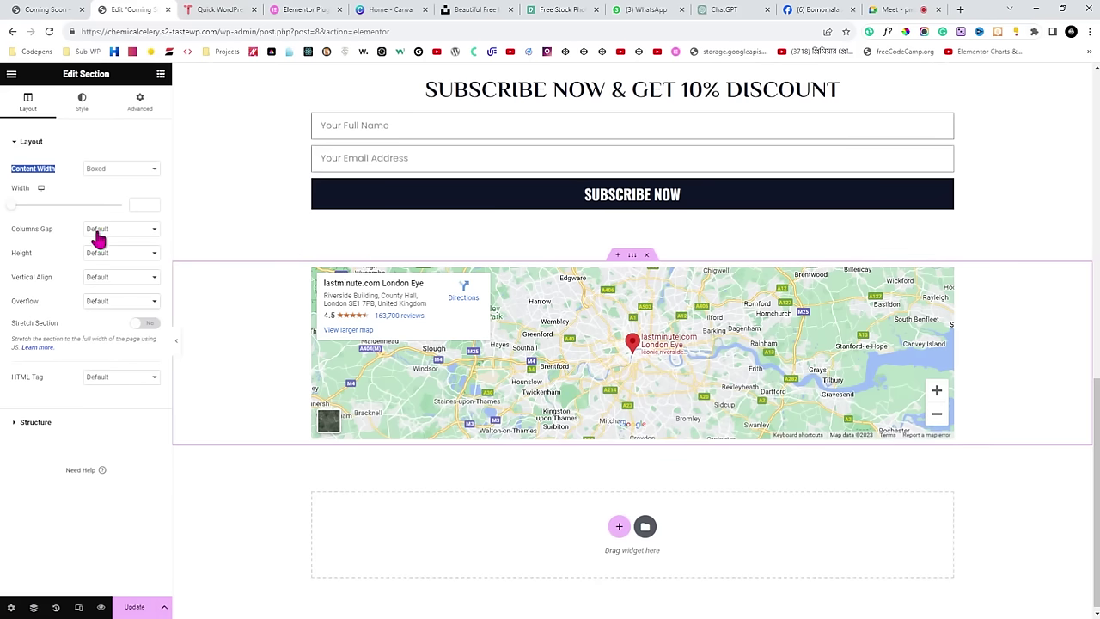
pyautogui.moveTo(11, 206); pyautogui.dragTo(130, 216)
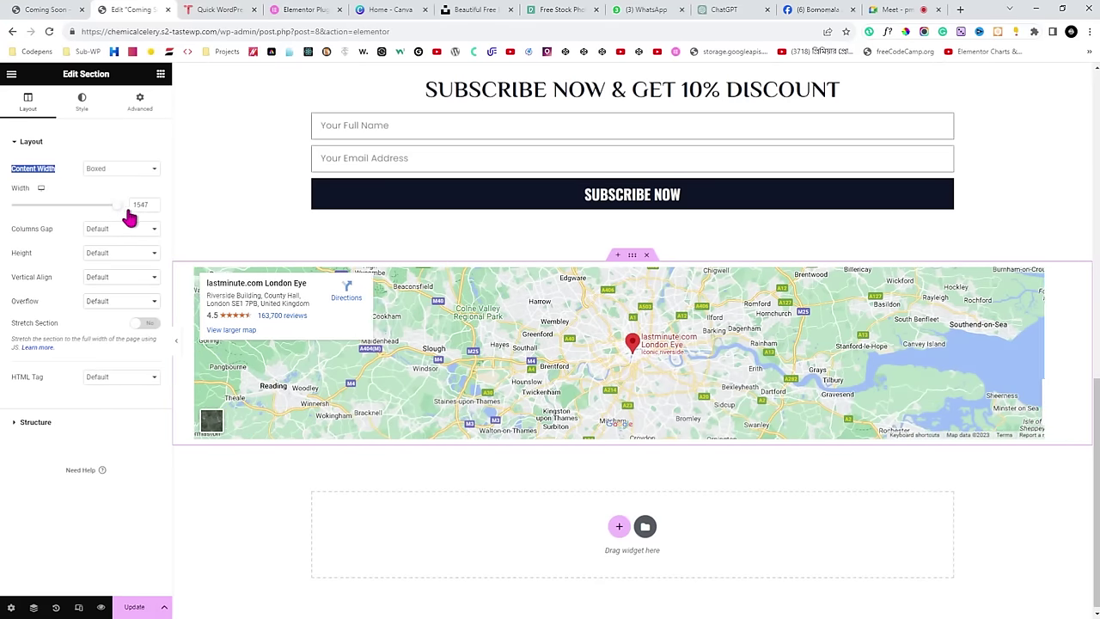
pyautogui.click(176, 343)
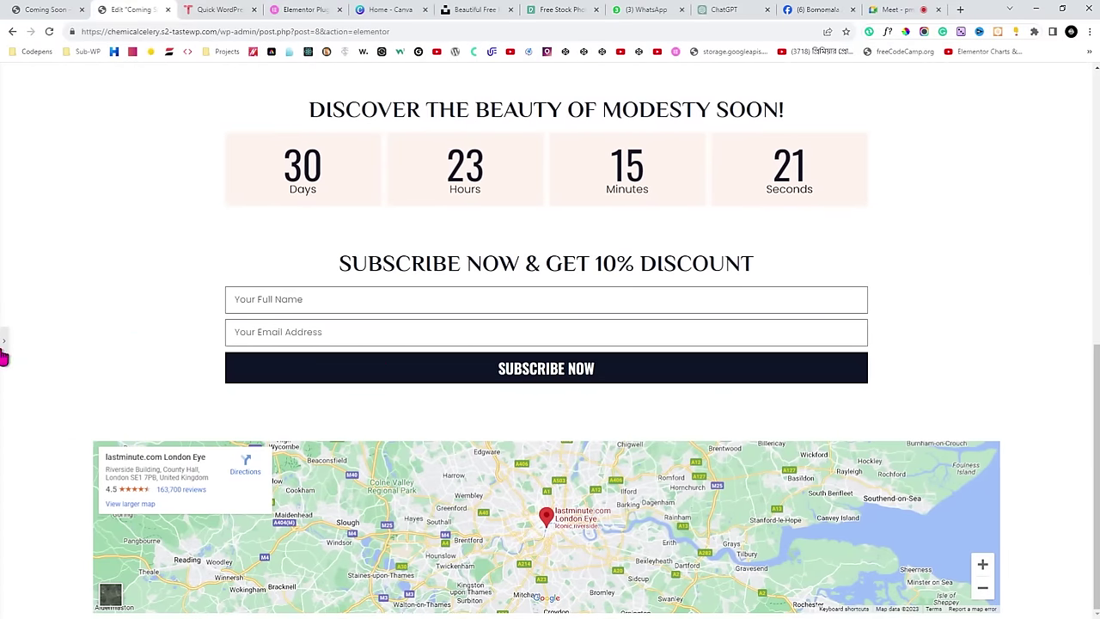
# Clear the 1600 section width, set Content Width to Full Width and preview the result.
pyautogui.click(4, 348)
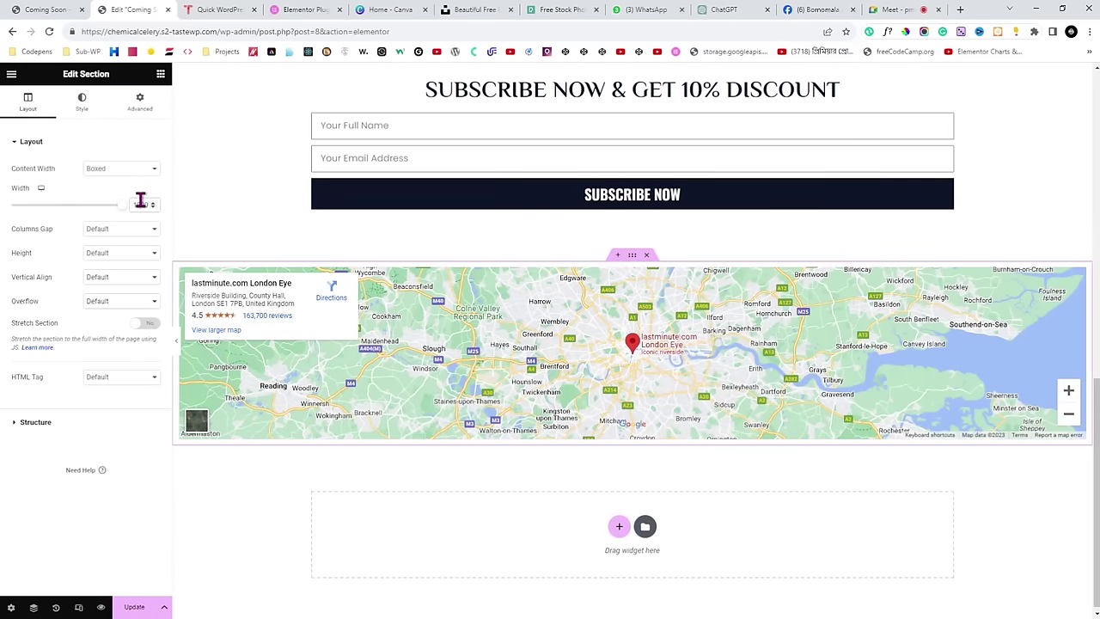
pyautogui.doubleClick(141, 199)
pyautogui.press('BackSpace')
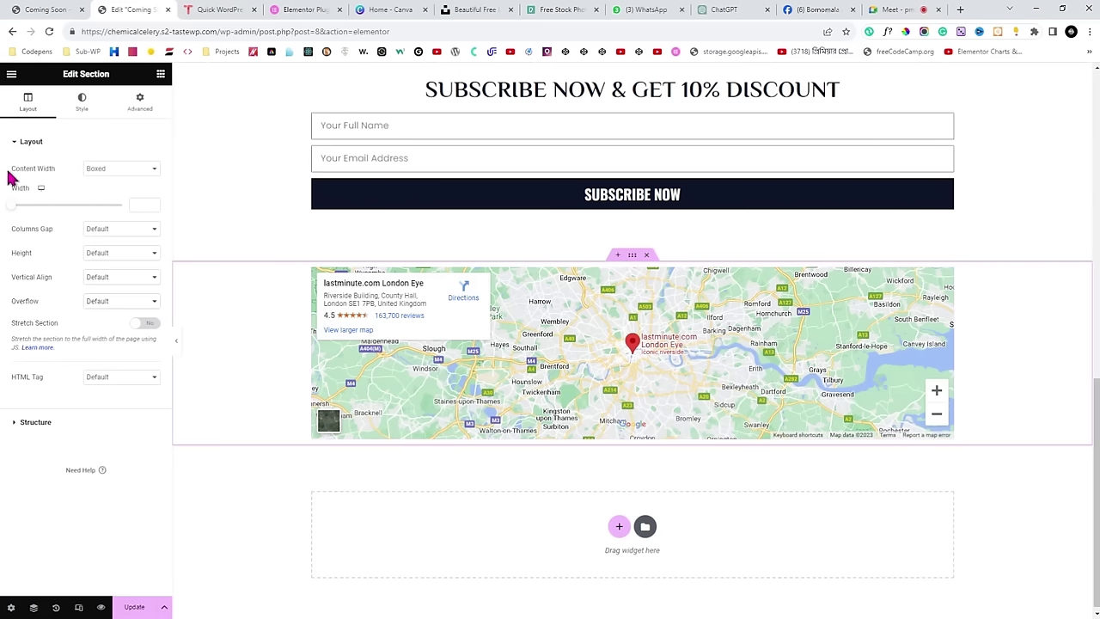
pyautogui.moveTo(21, 175); pyautogui.dragTo(50, 178)
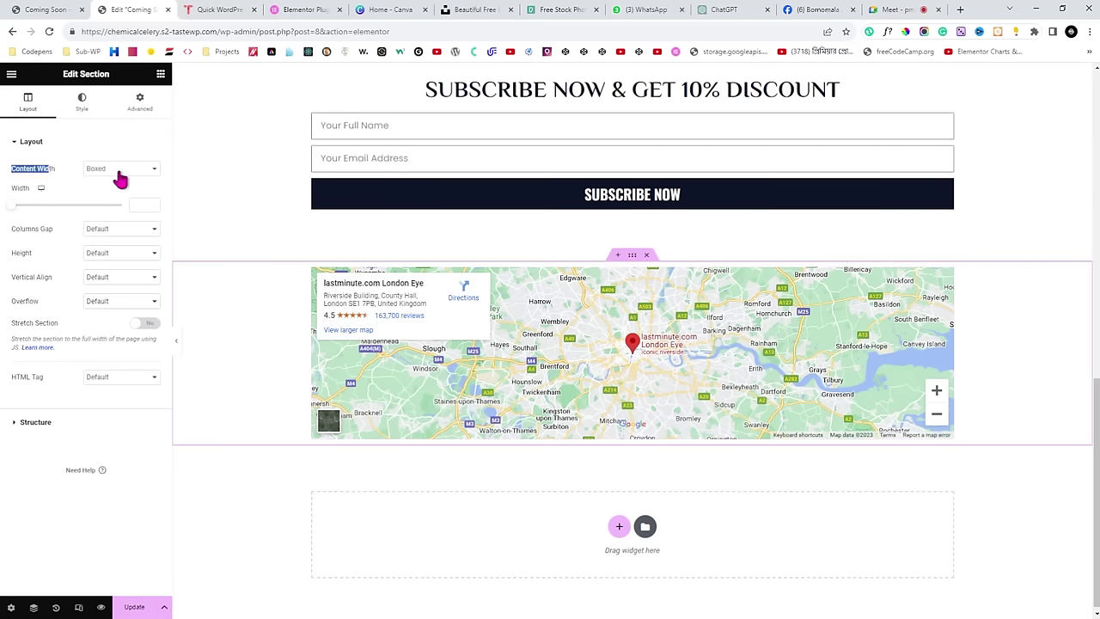
pyautogui.click(112, 197)
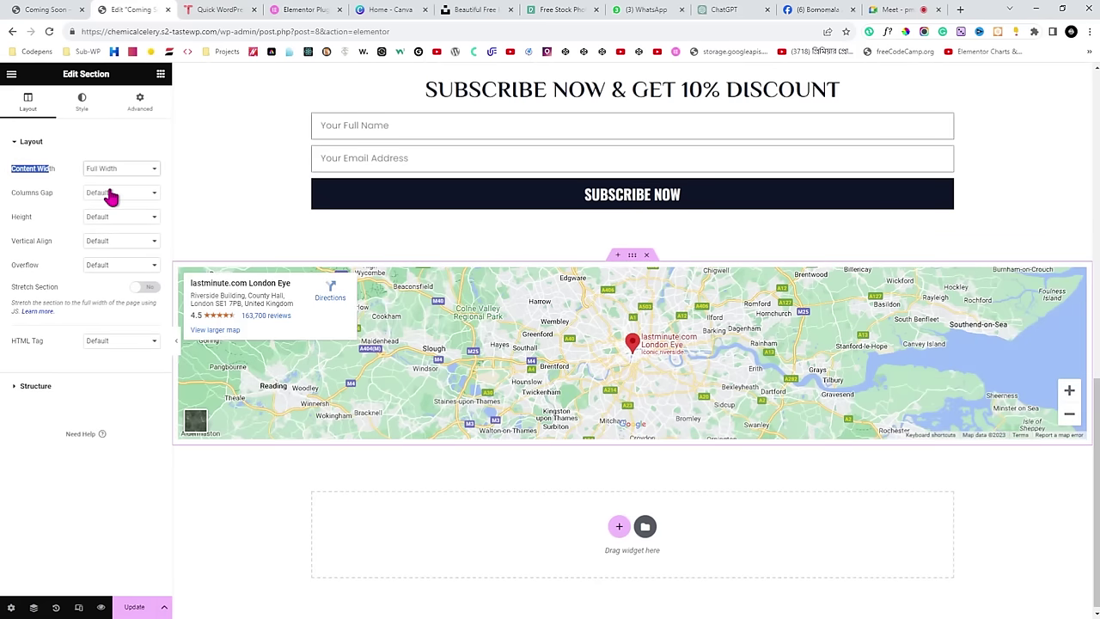
pyautogui.click(177, 345)
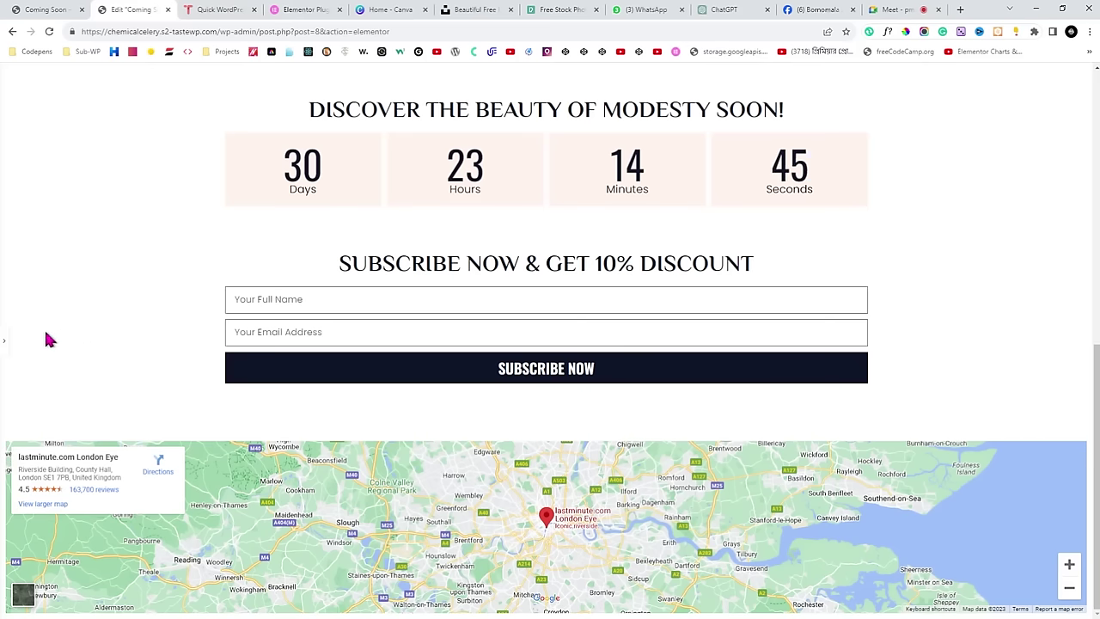
pyautogui.click(3, 339)
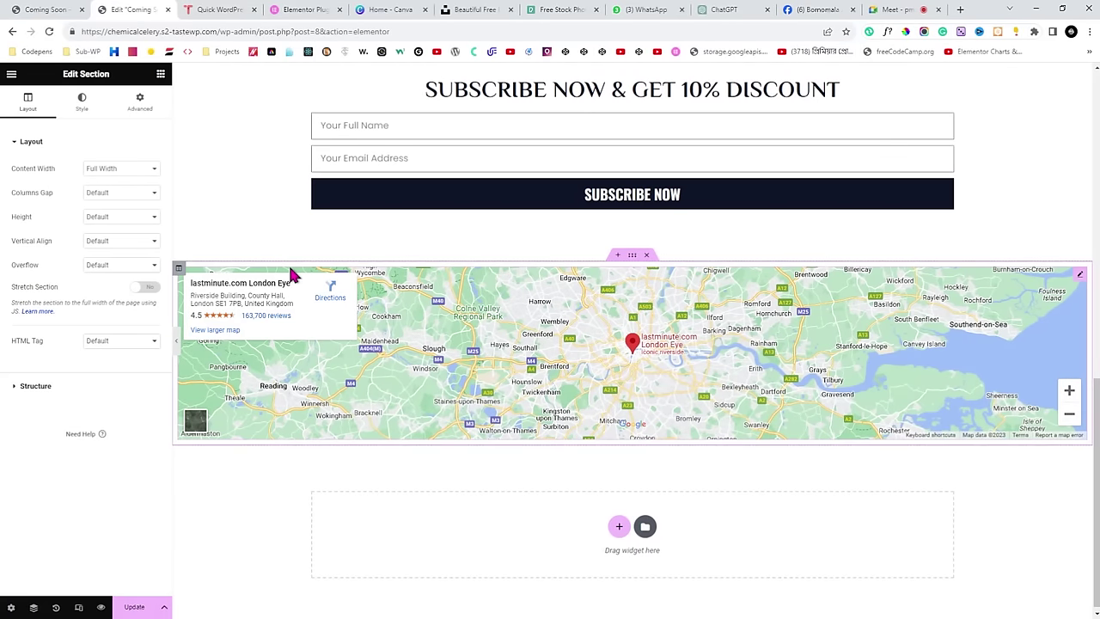
# Set the map column's Advanced padding to 0 so the map spans edge to edge.
pyautogui.click(179, 271)
pyautogui.moveTo(60, 74); pyautogui.dragTo(118, 81)
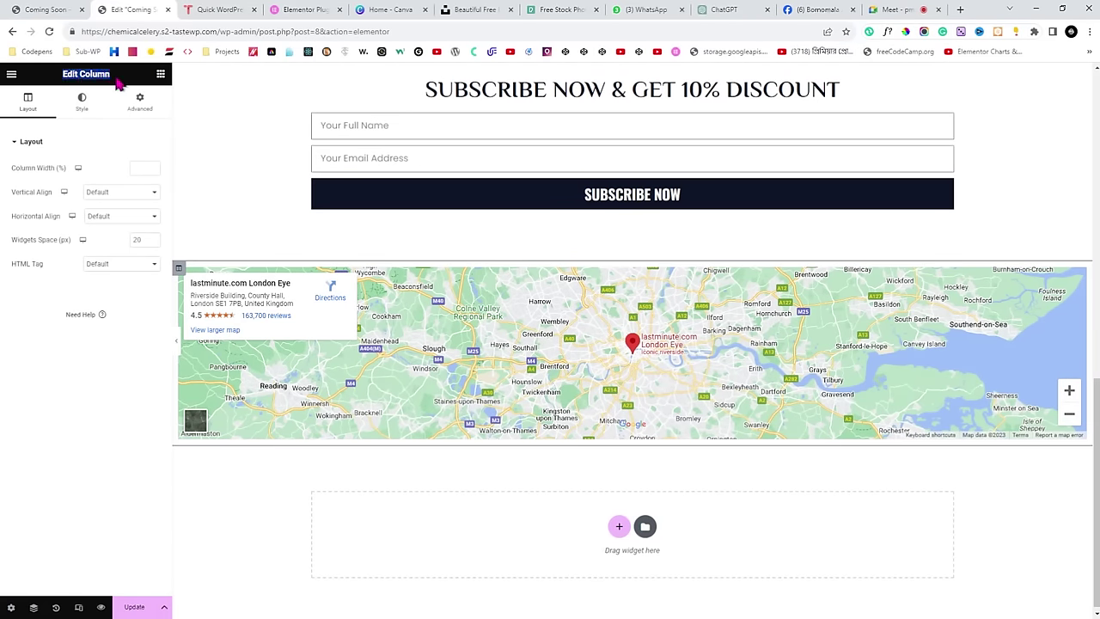
pyautogui.click(140, 118)
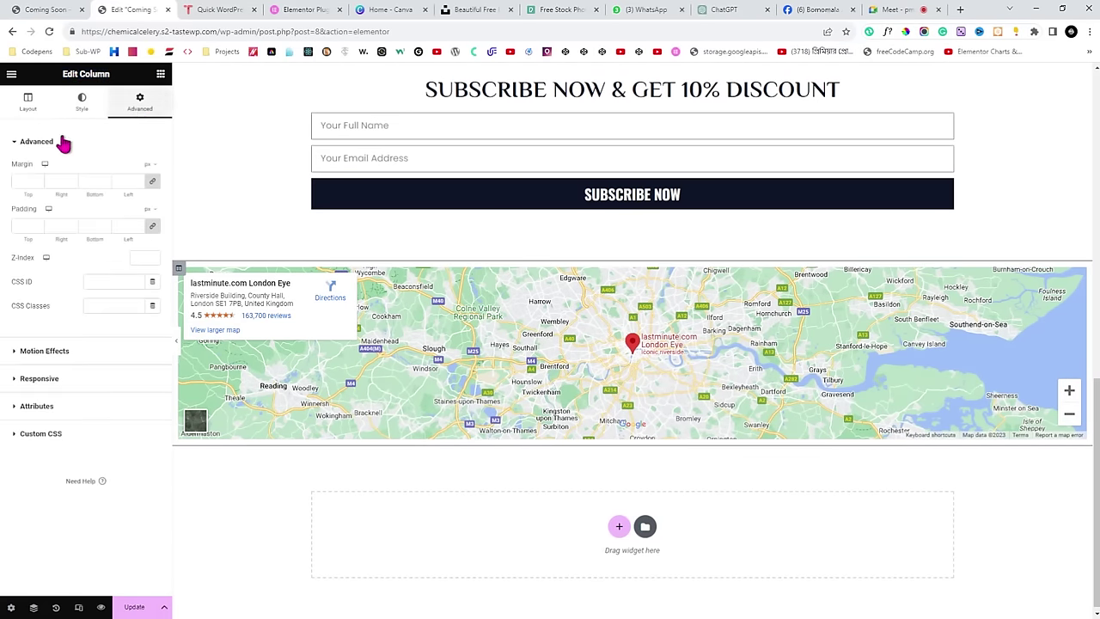
pyautogui.moveTo(9, 211); pyautogui.dragTo(38, 210)
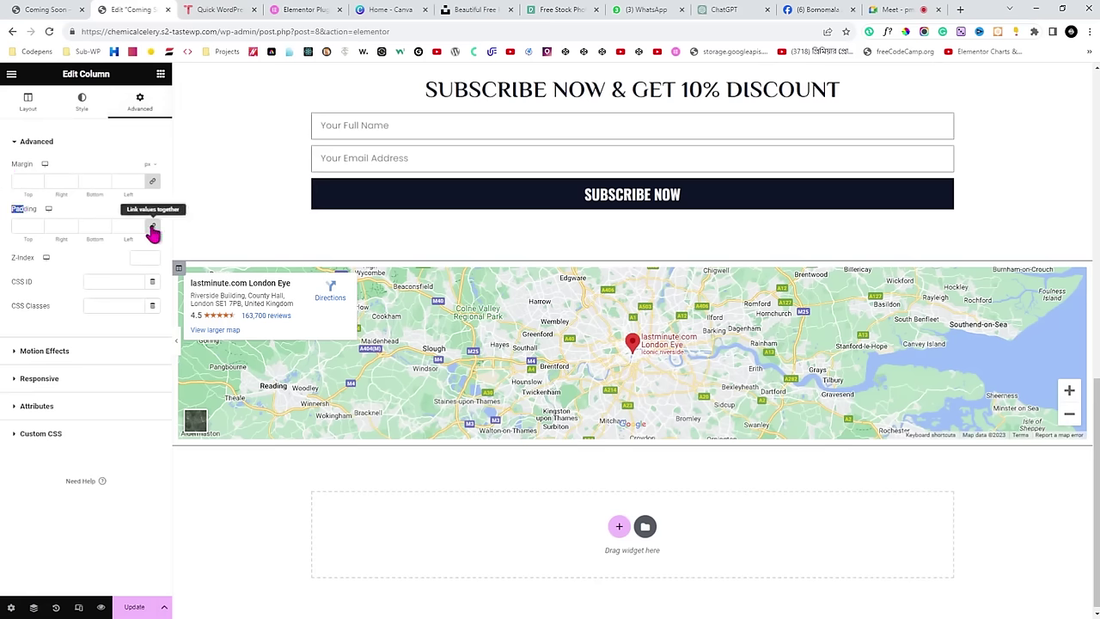
pyautogui.click(152, 229)
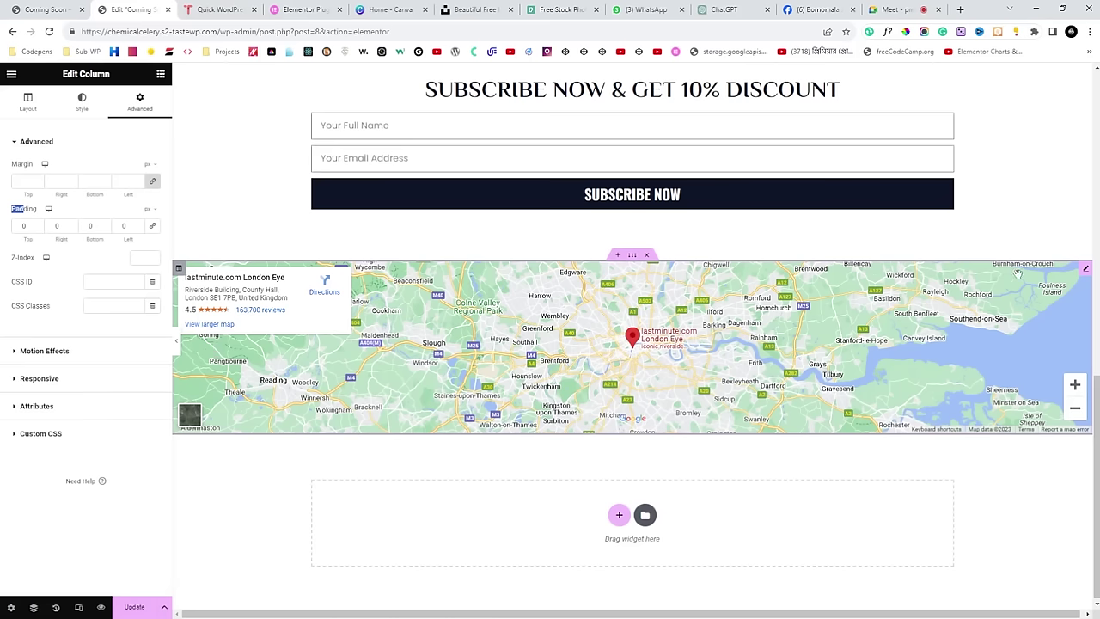
# Set the Google Maps widget's height to 600 px and preview the taller map.
pyautogui.click(1086, 274)
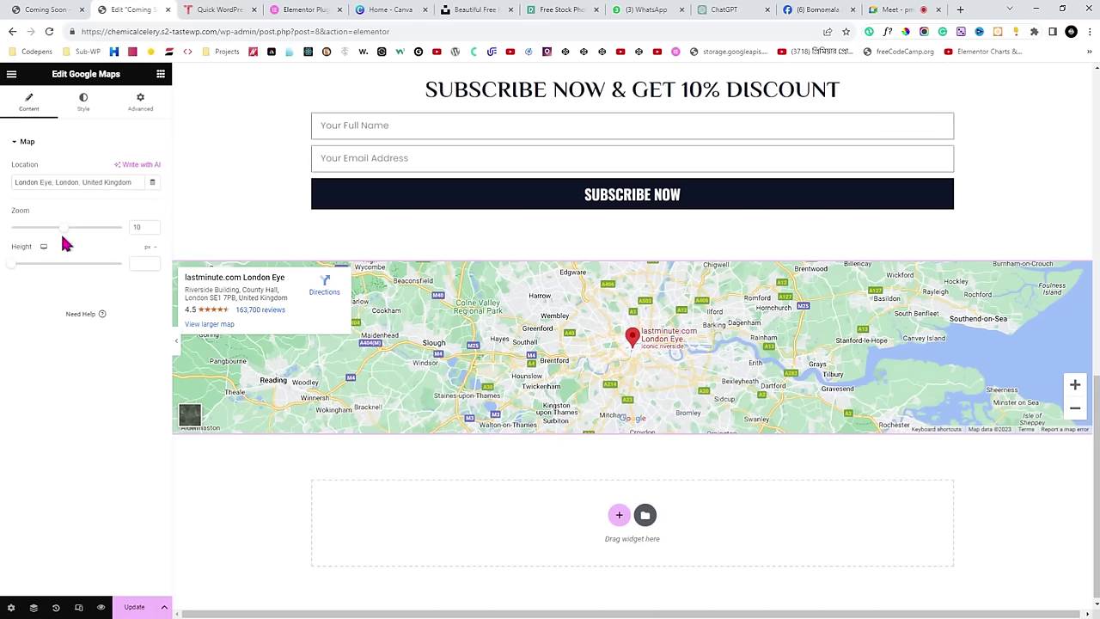
pyautogui.moveTo(12, 266); pyautogui.dragTo(56, 271)
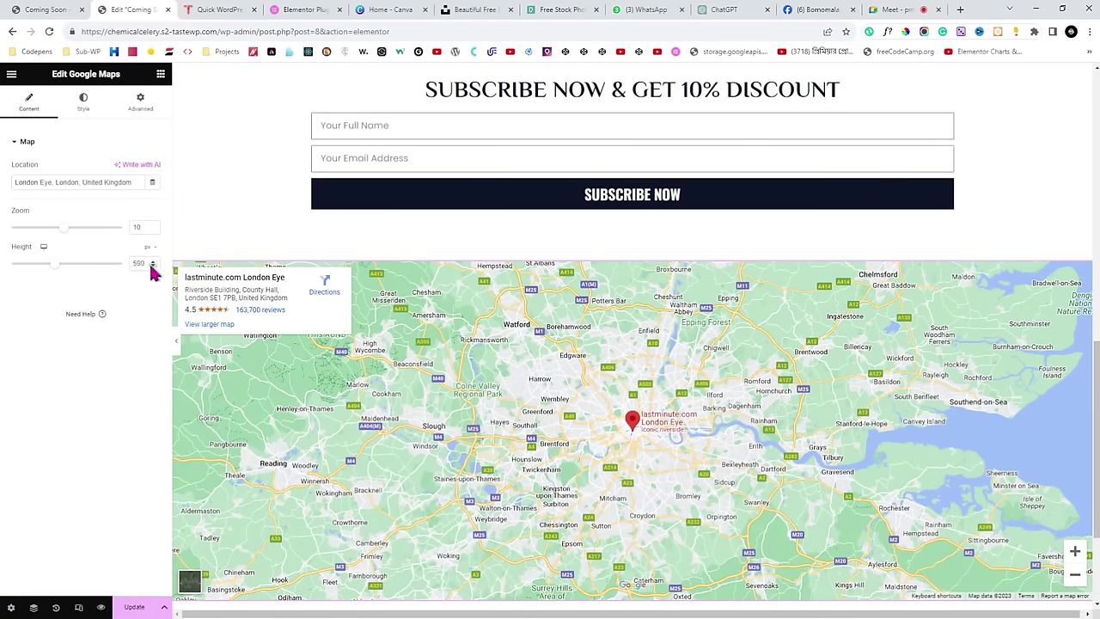
pyautogui.click(154, 263)
pyautogui.click(154, 263)
pyautogui.click(154, 263)
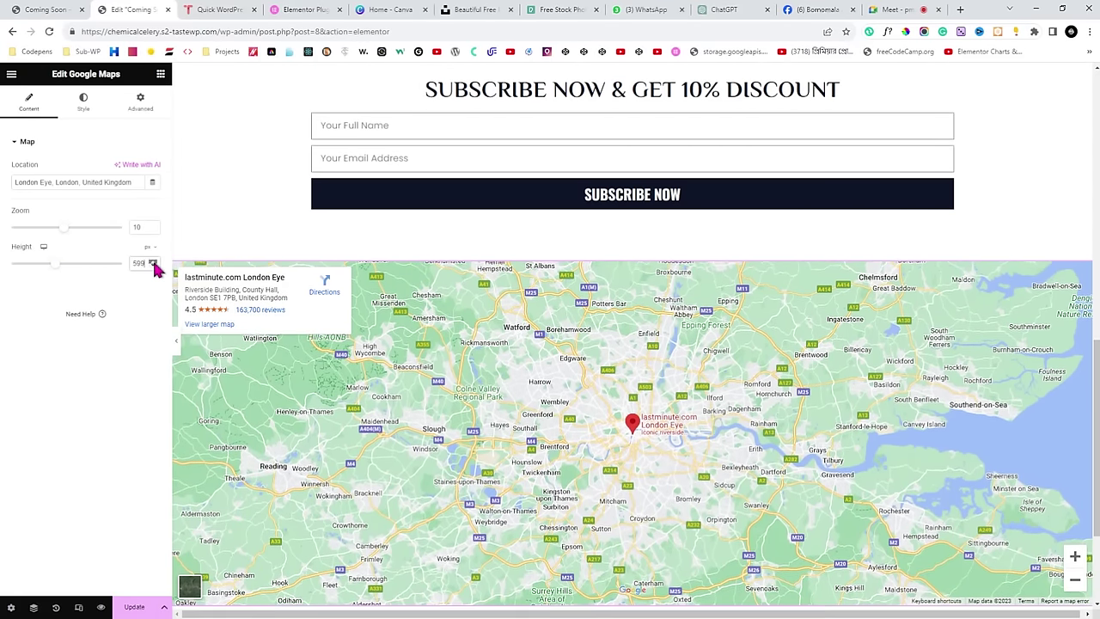
pyautogui.click(175, 337)
pyautogui.scroll(1, 523, 324)
pyautogui.scroll(-1, 536, 322)
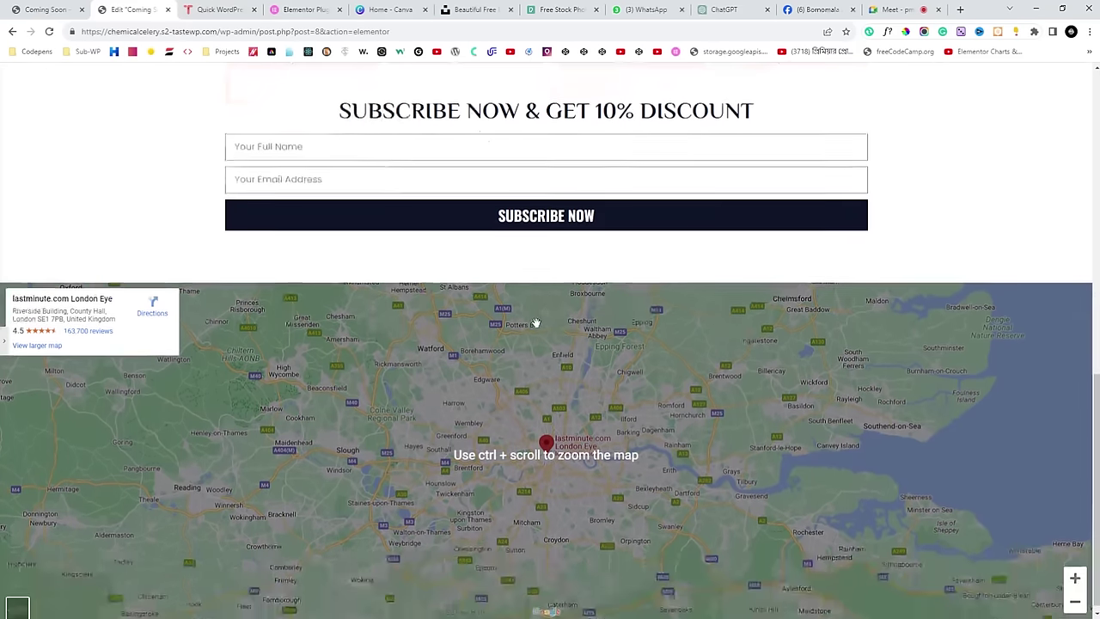
# Compare with the live coming-soon page, then reopen the map widget's settings.
pyautogui.click(75, 7)
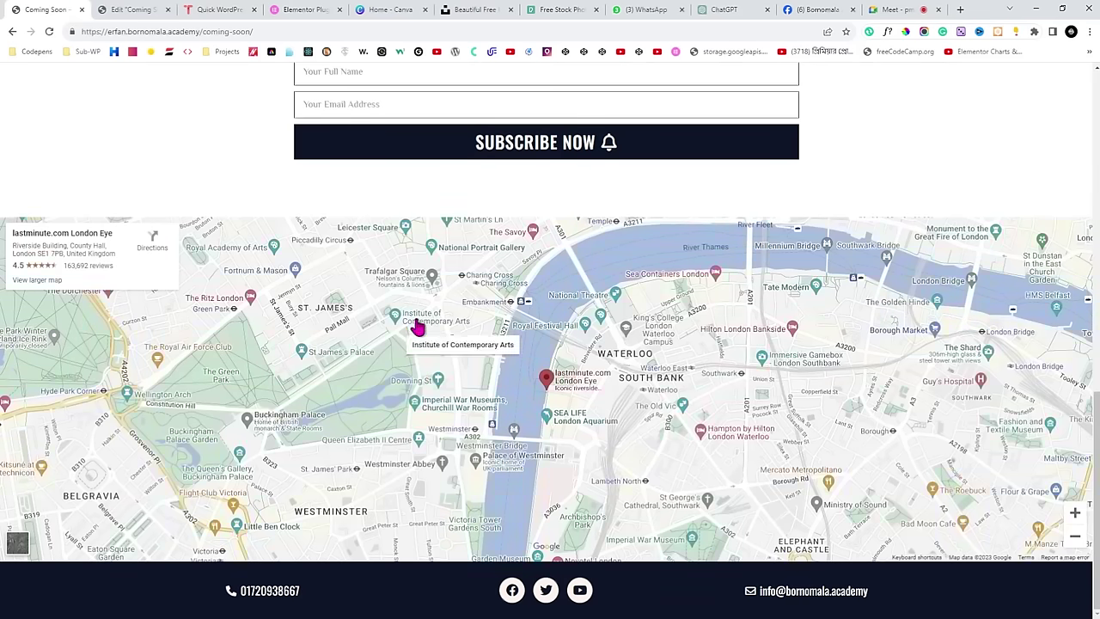
pyautogui.click(885, 8)
pyautogui.click(133, 9)
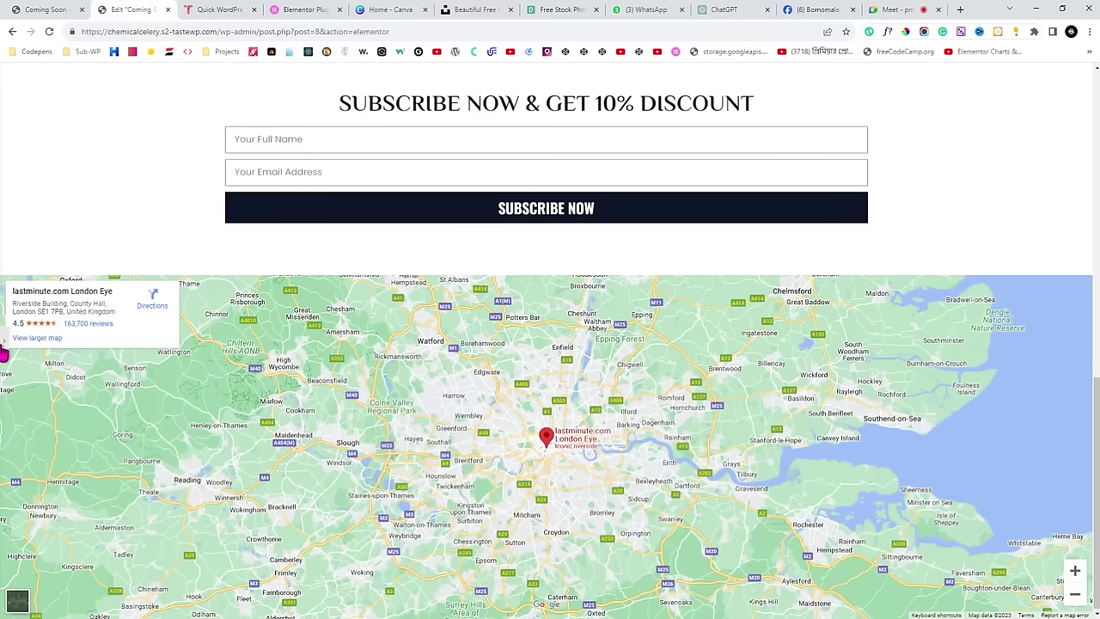
pyautogui.click(3, 348)
pyautogui.scroll(-2, 831, 380)
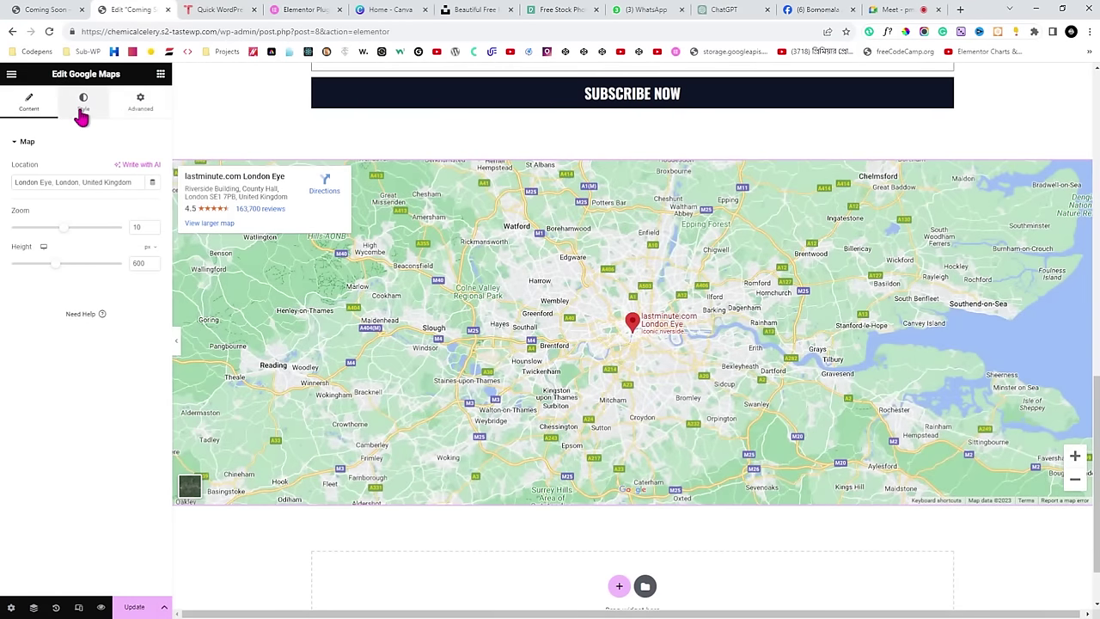
# Apply a greyscale CSS filter to the map in its normal style state.
pyautogui.click(83, 111)
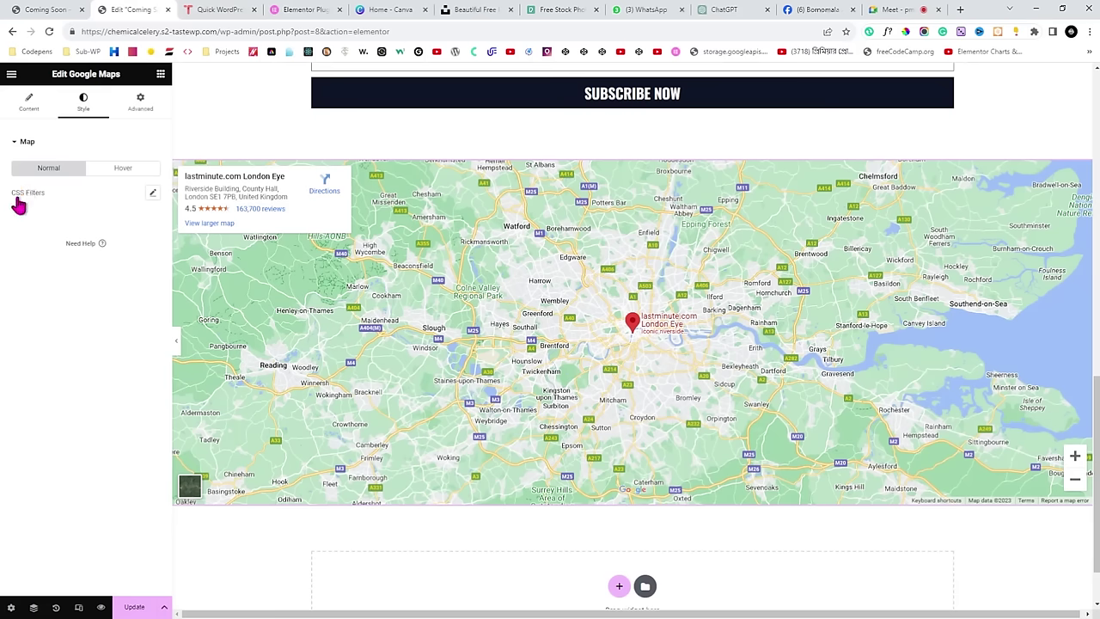
pyautogui.click(154, 194)
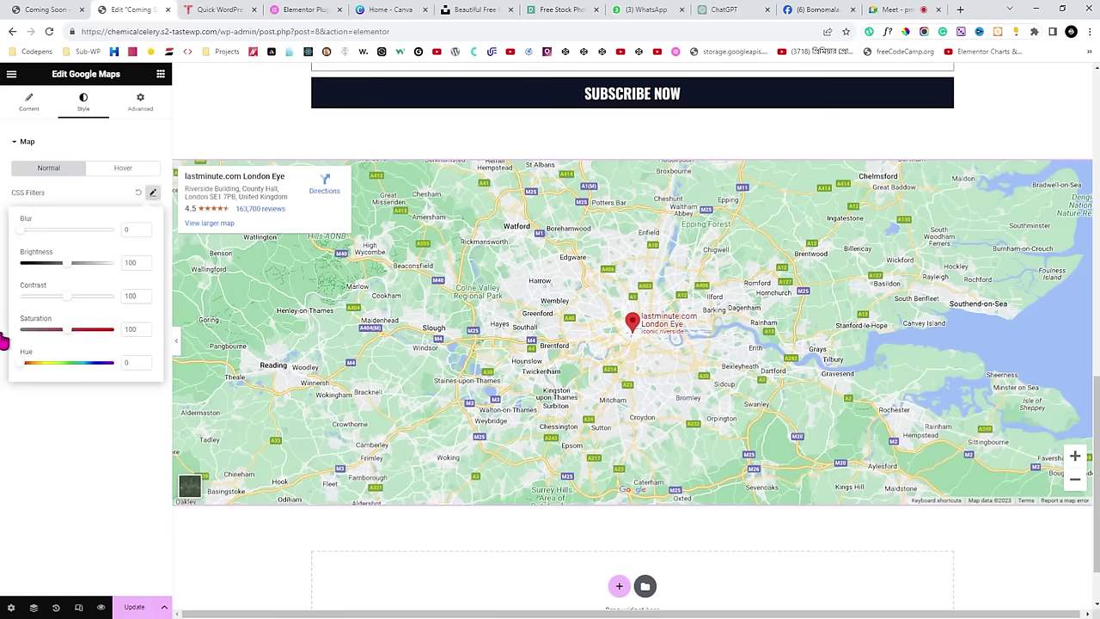
pyautogui.moveTo(68, 339); pyautogui.dragTo(12, 338)
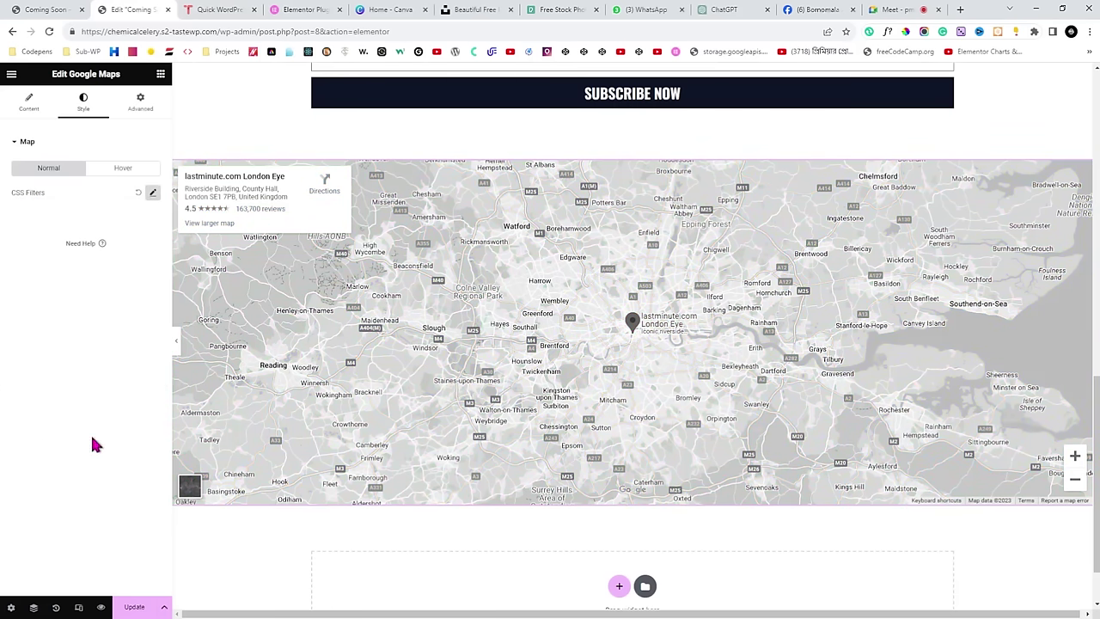
pyautogui.click(175, 341)
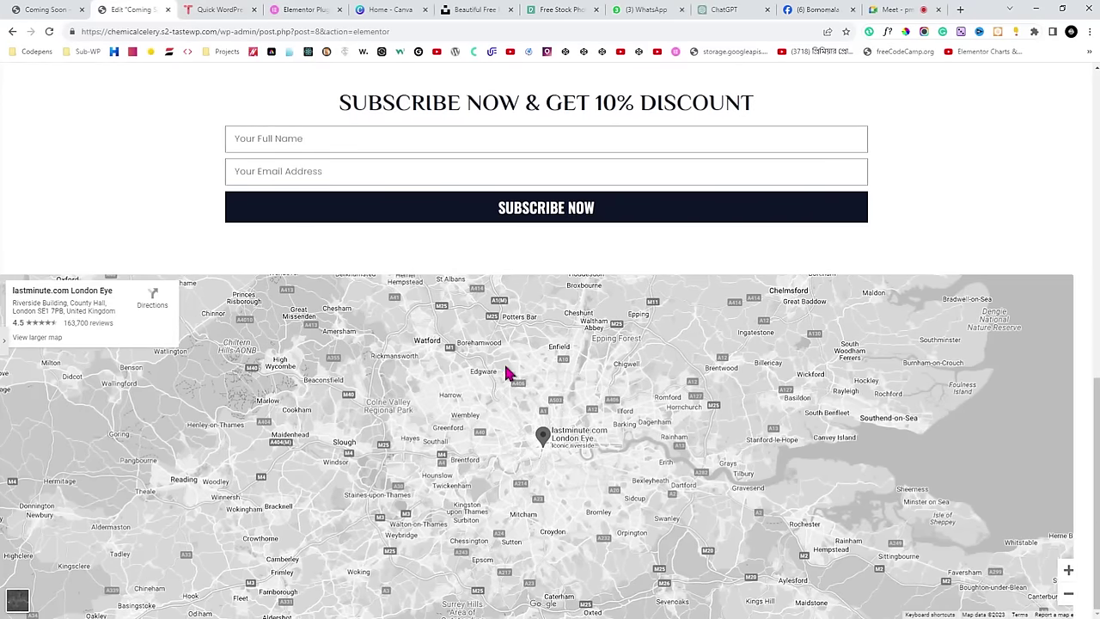
pyautogui.click(4, 341)
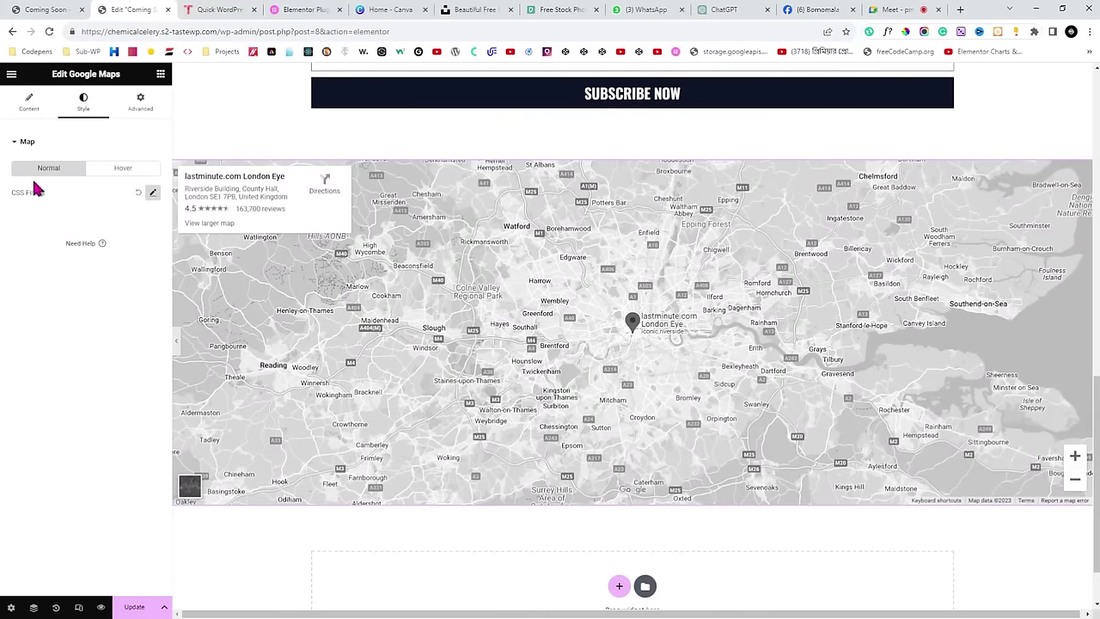
# Restore the map's colour on hover with a 1-second transition duration.
pyautogui.click(123, 169)
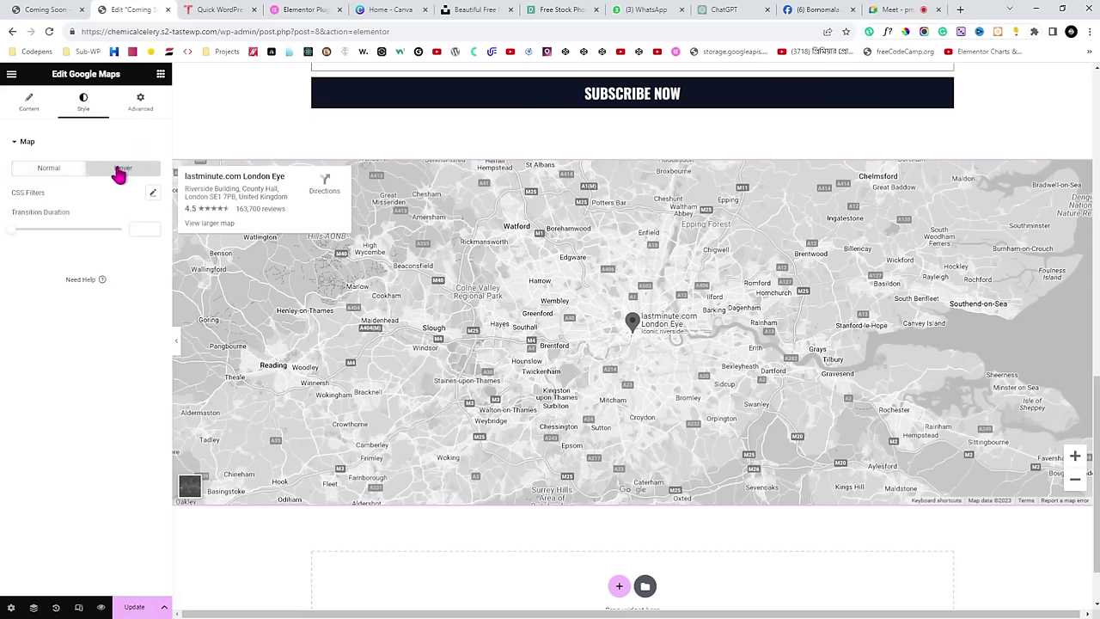
pyautogui.moveTo(44, 192); pyautogui.dragTo(10, 192)
pyautogui.click(152, 192)
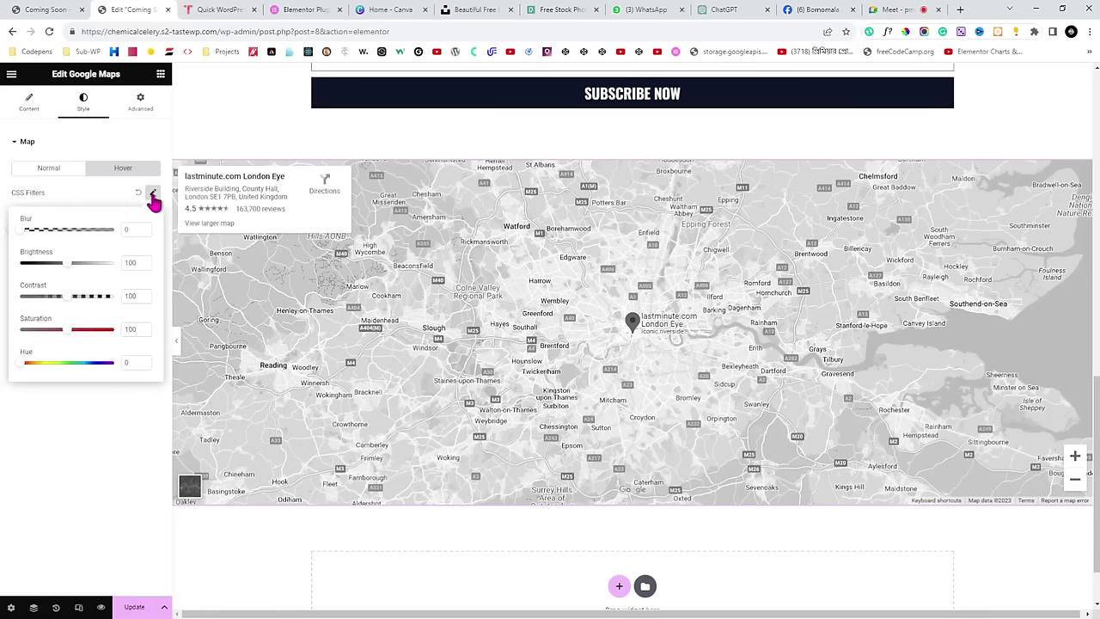
pyautogui.click(120, 447)
pyautogui.click(177, 348)
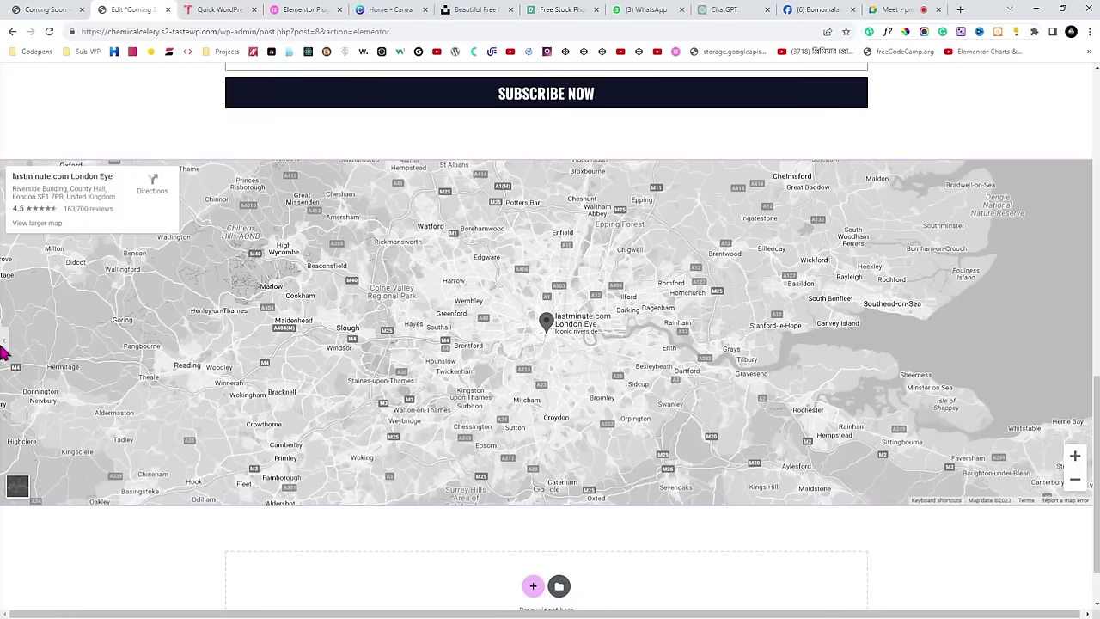
pyautogui.click(4, 348)
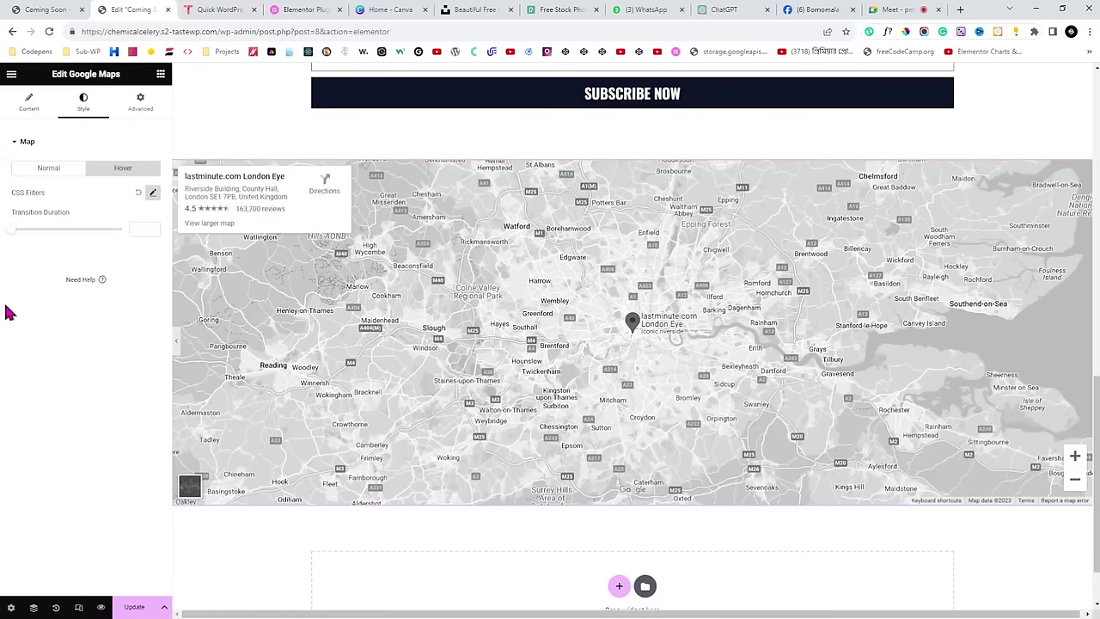
pyautogui.moveTo(19, 230); pyautogui.dragTo(48, 230)
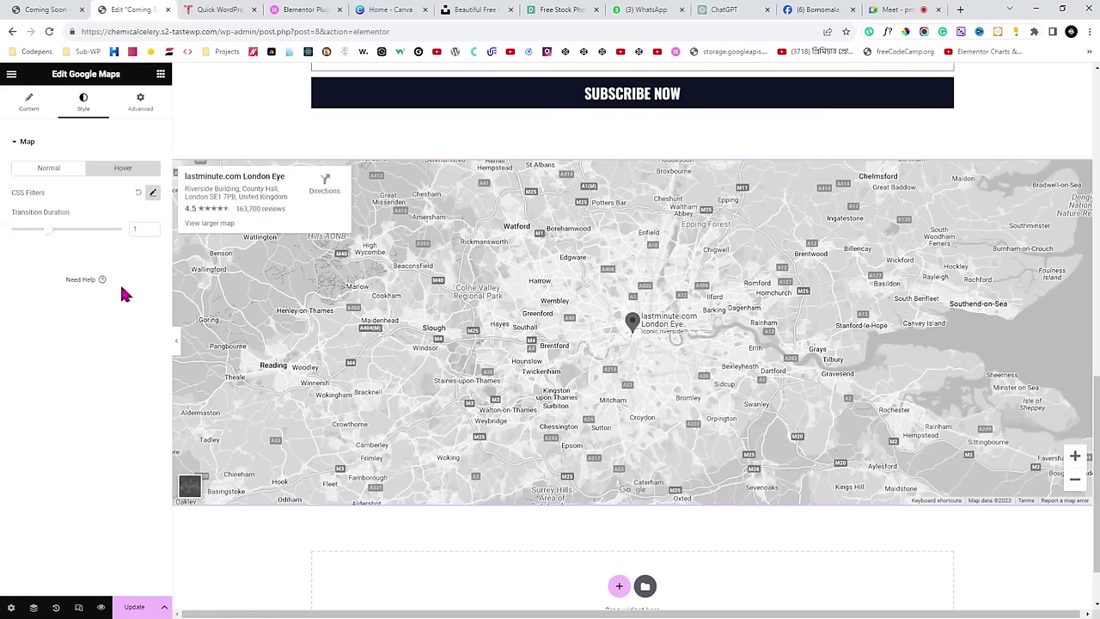
pyautogui.click(176, 340)
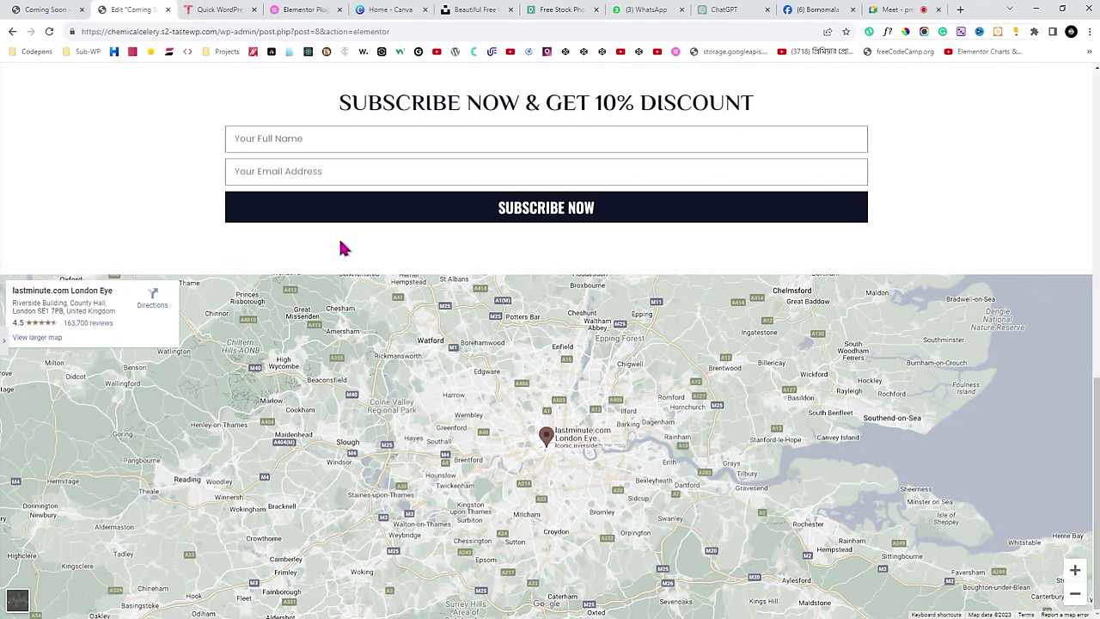
pyautogui.click(5, 339)
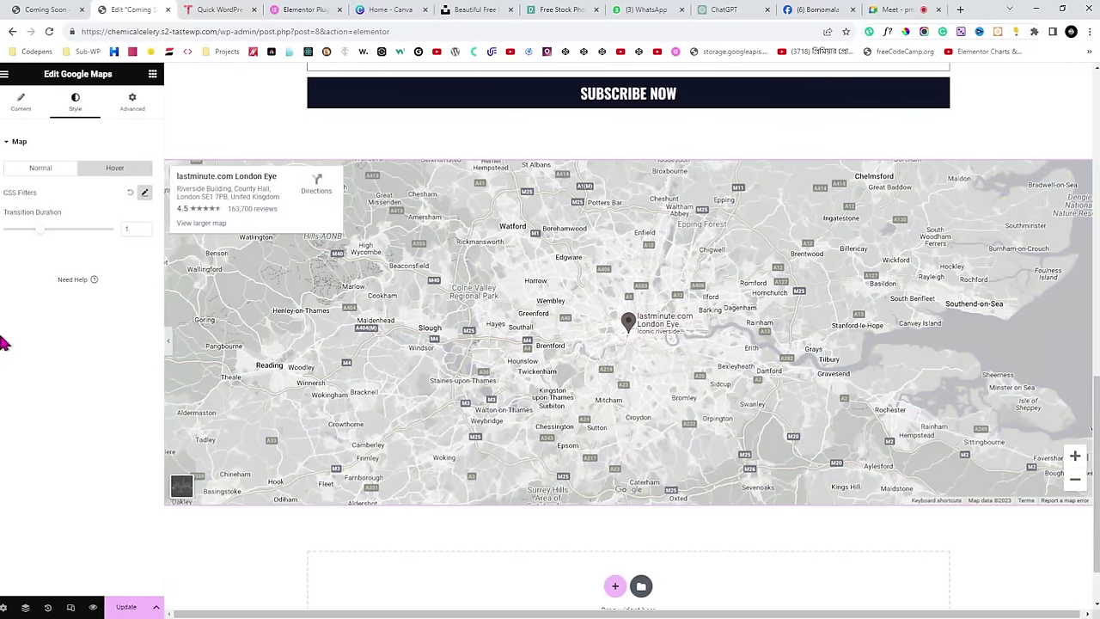
# Save the page with Update, view the live Coming Soon page and return to the call.
pyautogui.click(129, 607)
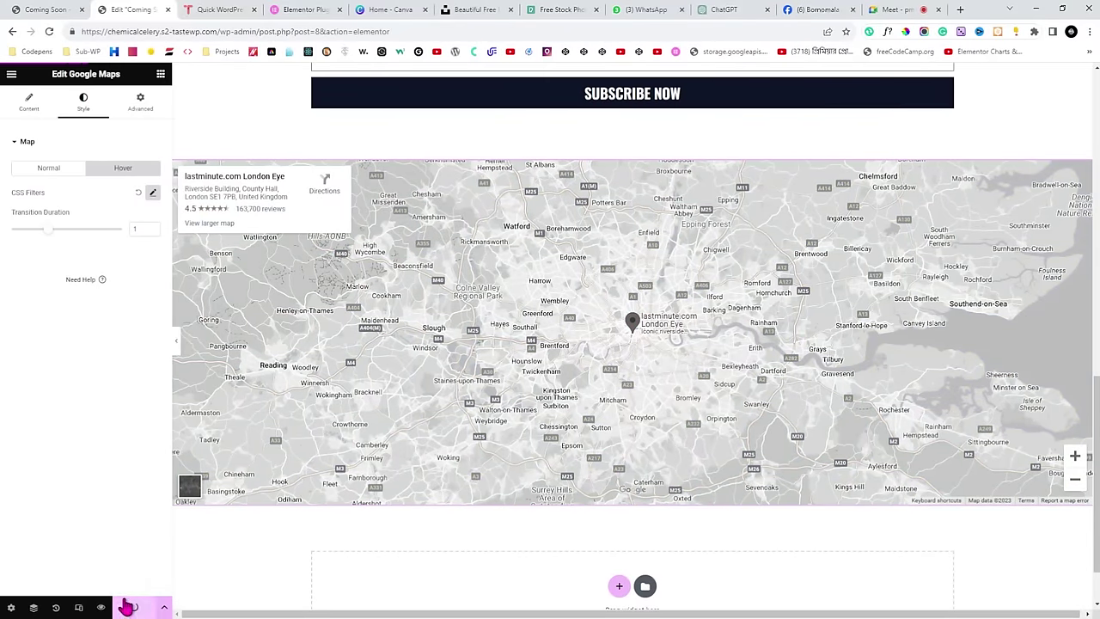
pyautogui.click(45, 9)
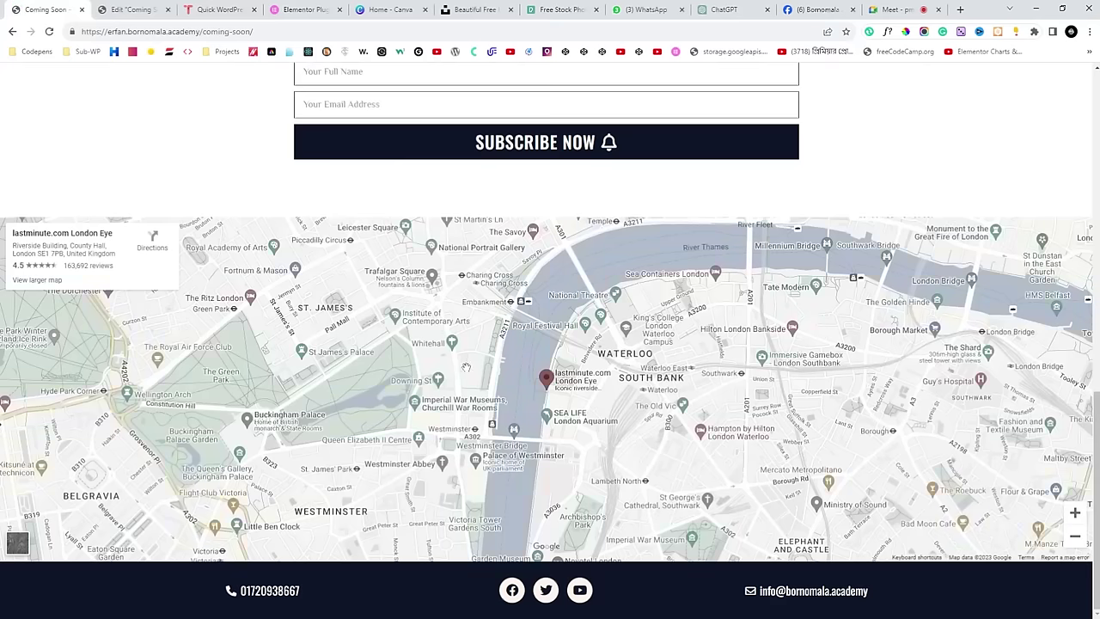
pyautogui.click(885, 9)
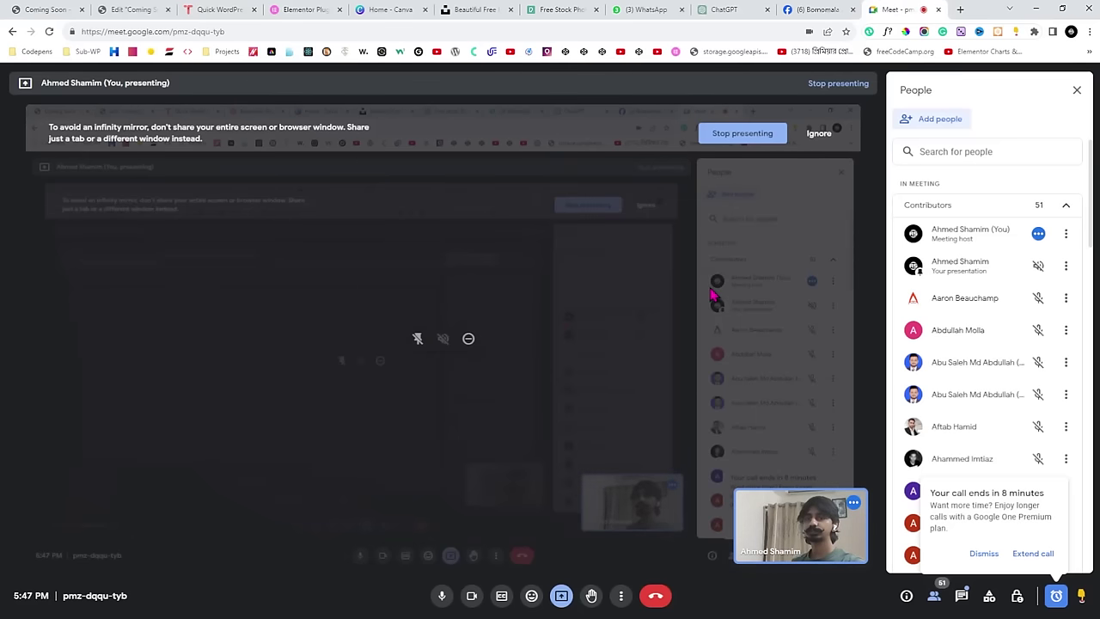
# Turn the Google Meet camera off and switch to the live Coming Soon tab.
pyautogui.click(471, 593)
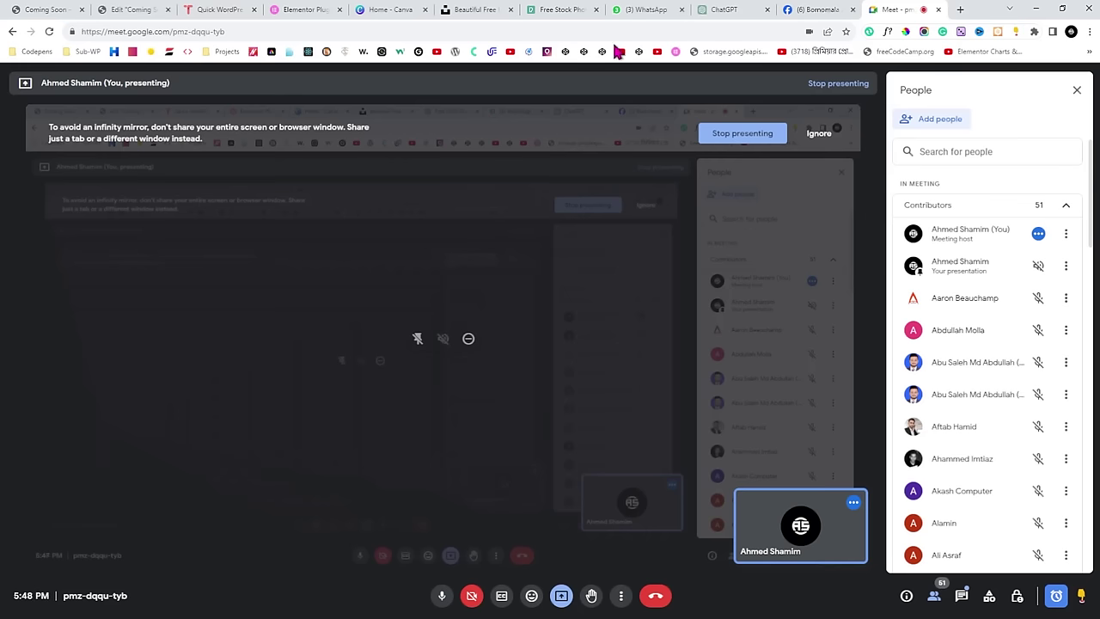
pyautogui.hotkey('ctrl', '1')
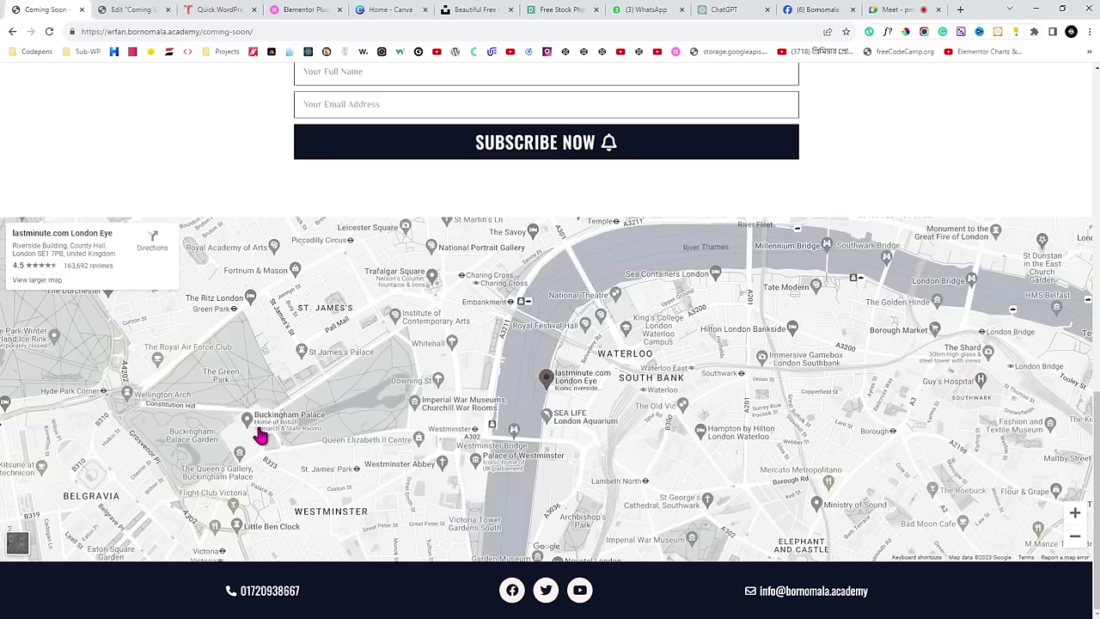
# Add a three-column section directly below the London Eye map, checking the live page in between.
pyautogui.click(163, 9)
pyautogui.scroll(-1, 380, 238)
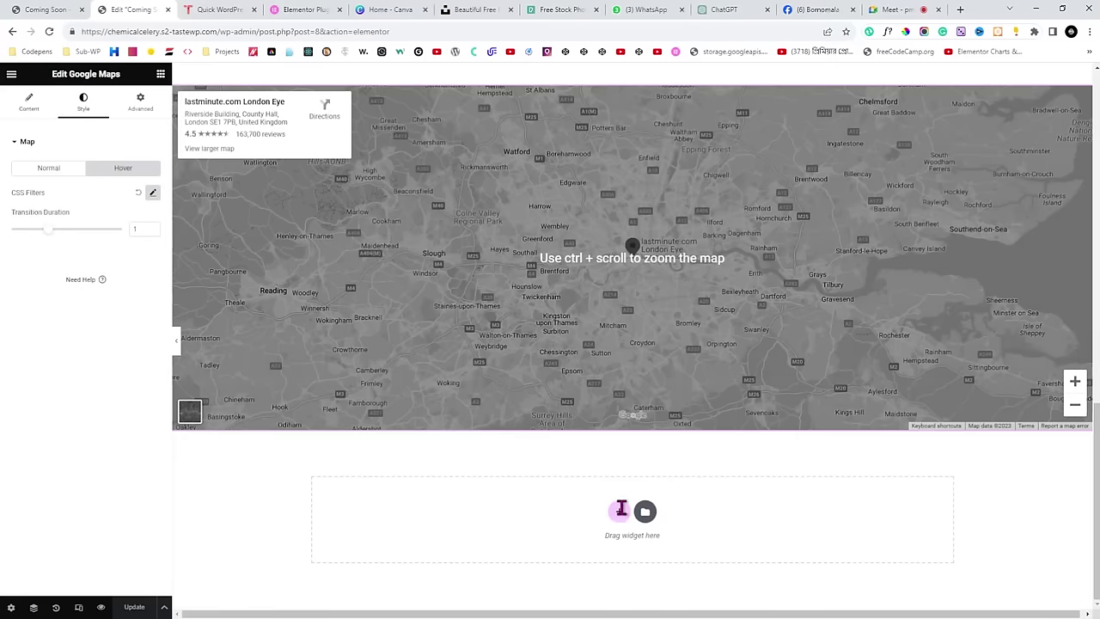
pyautogui.click(619, 512)
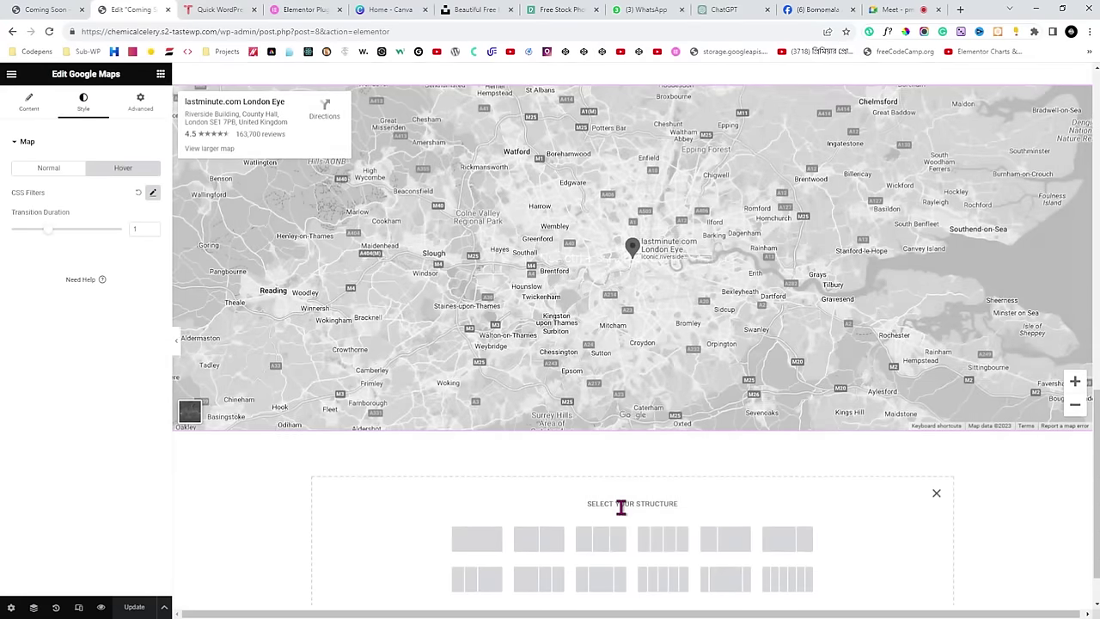
pyautogui.scroll(-1, 620, 507)
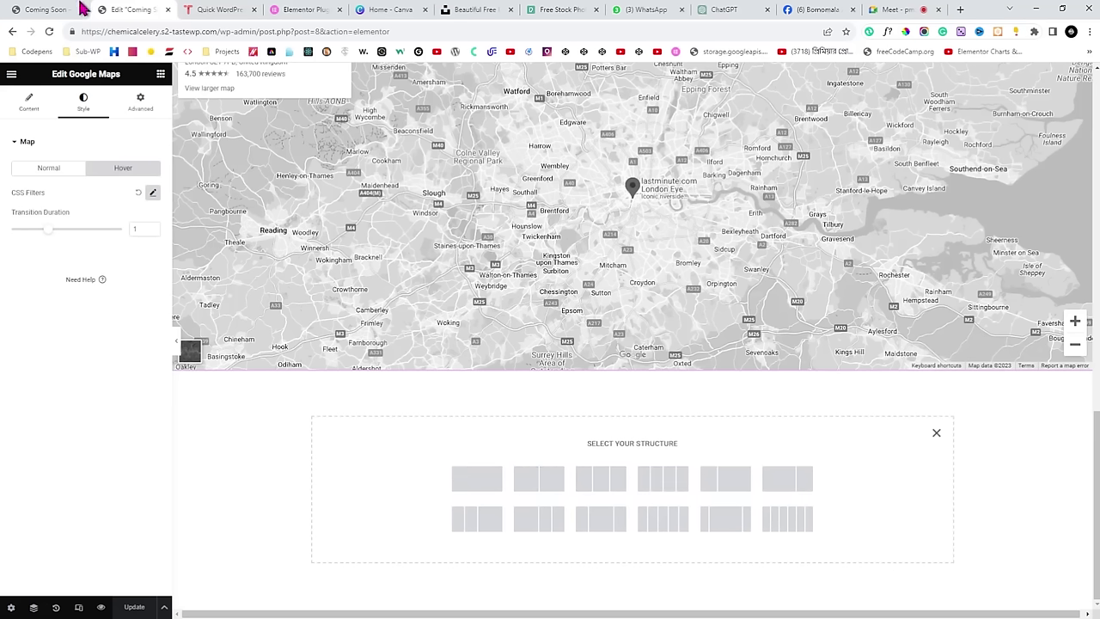
pyautogui.hotkey('ctrl', '1')
pyautogui.scroll(-2, 344, 482)
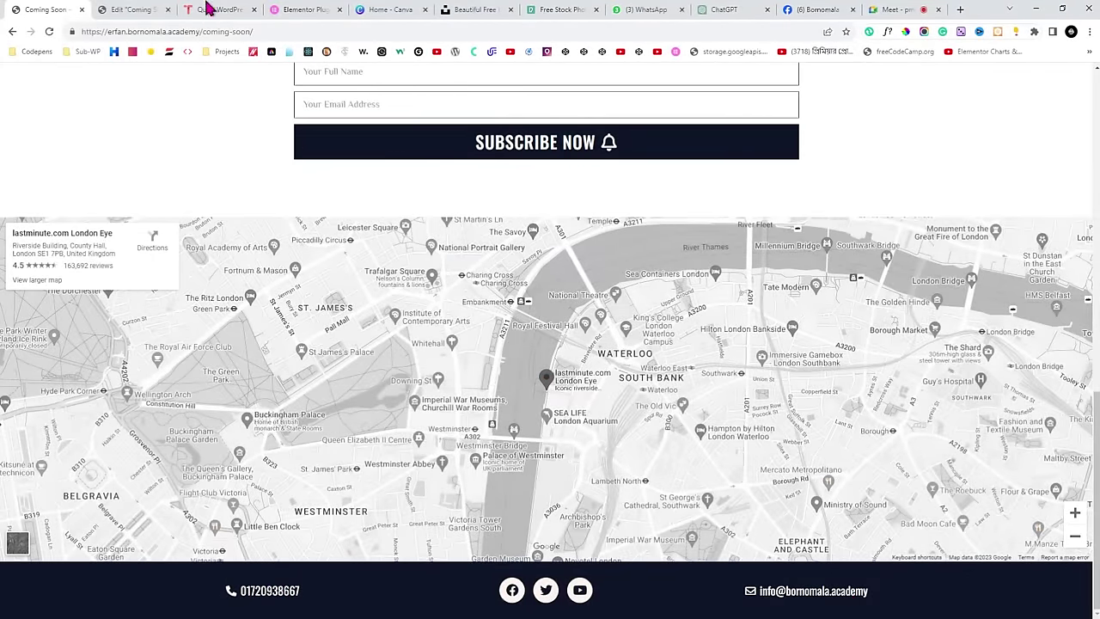
pyautogui.click(133, 9)
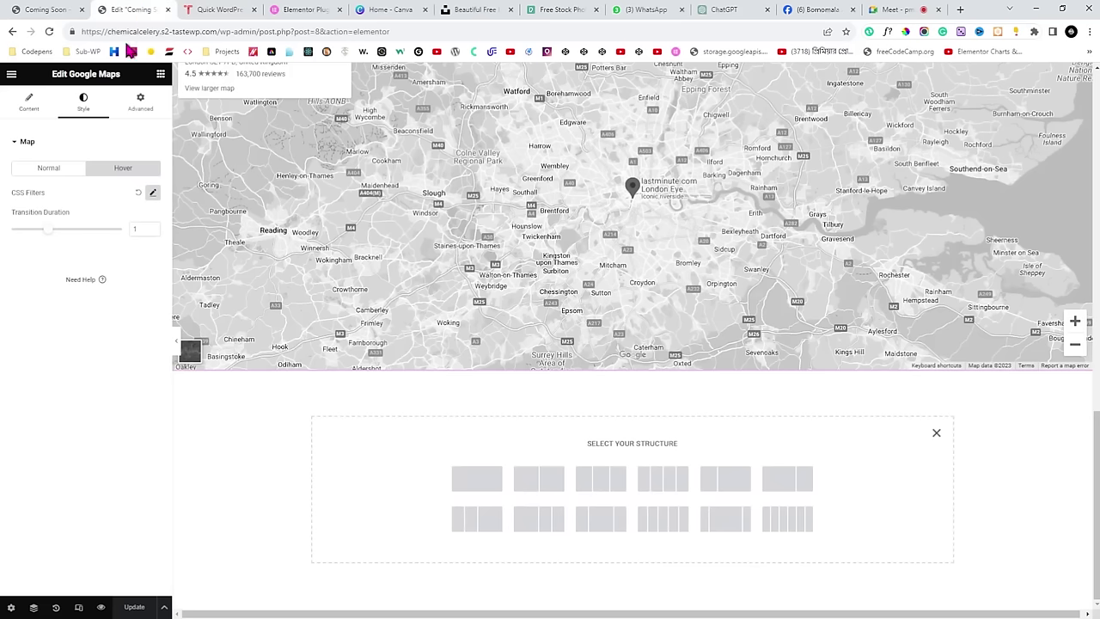
pyautogui.click(601, 479)
pyautogui.click(885, 9)
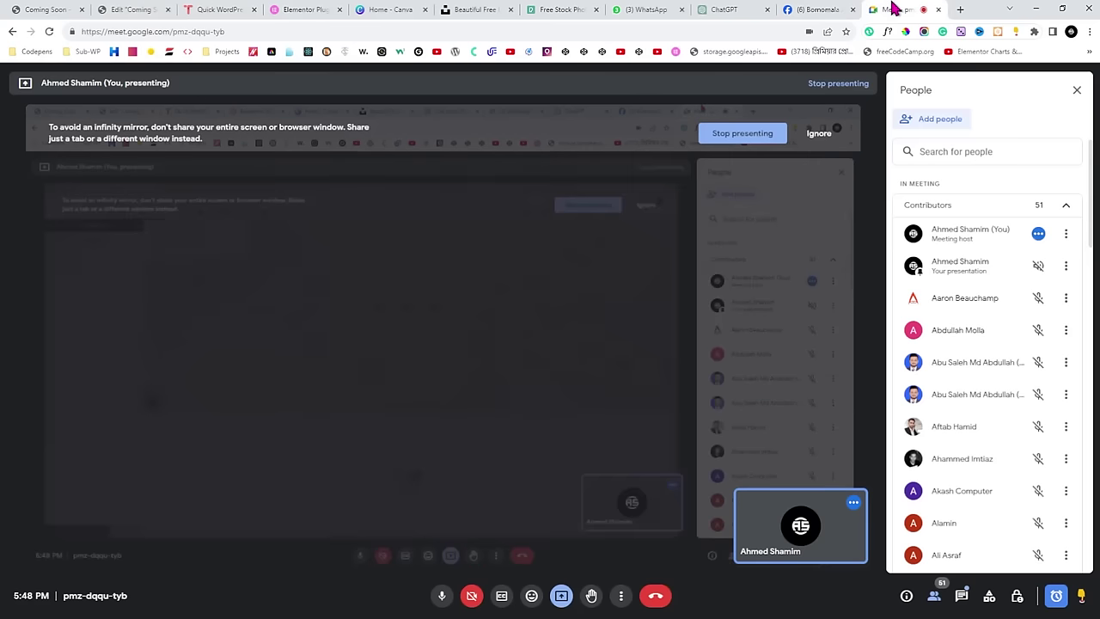
pyautogui.click(47, 9)
pyautogui.scroll(-2, 477, 443)
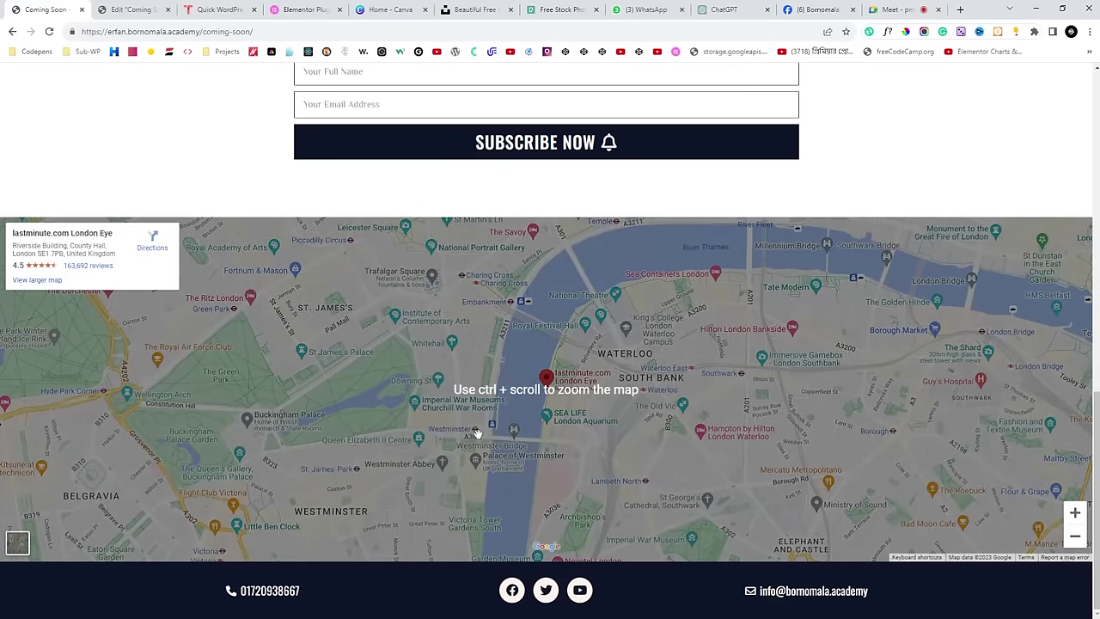
pyautogui.click(142, 9)
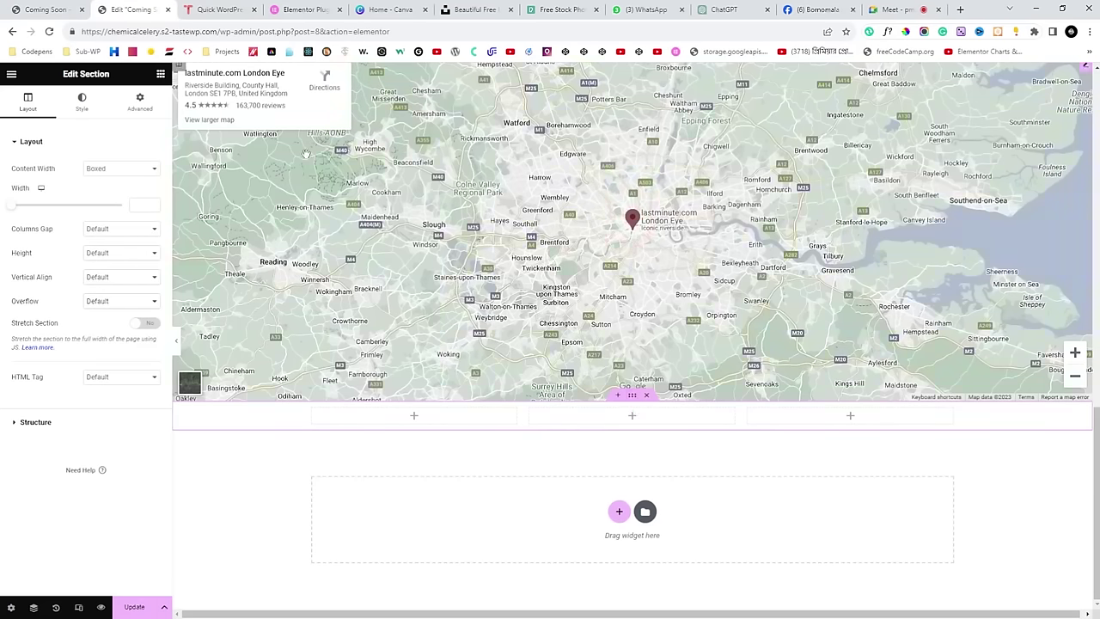
# Set the three-column section's Height to Min Height and adjust the minimum height value.
pyautogui.click(82, 105)
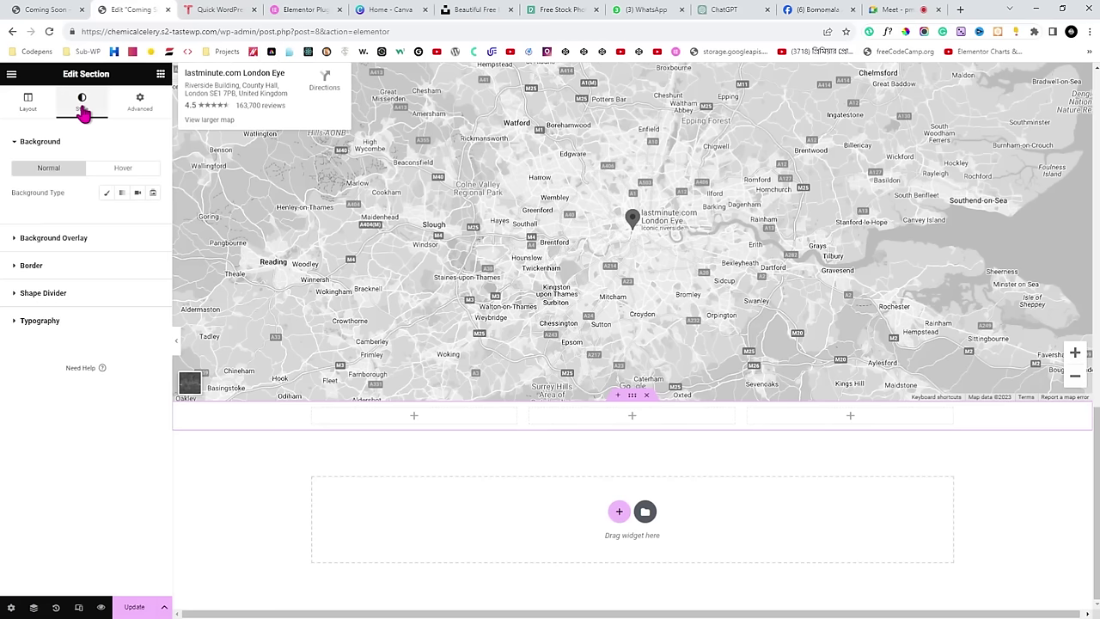
pyautogui.click(26, 104)
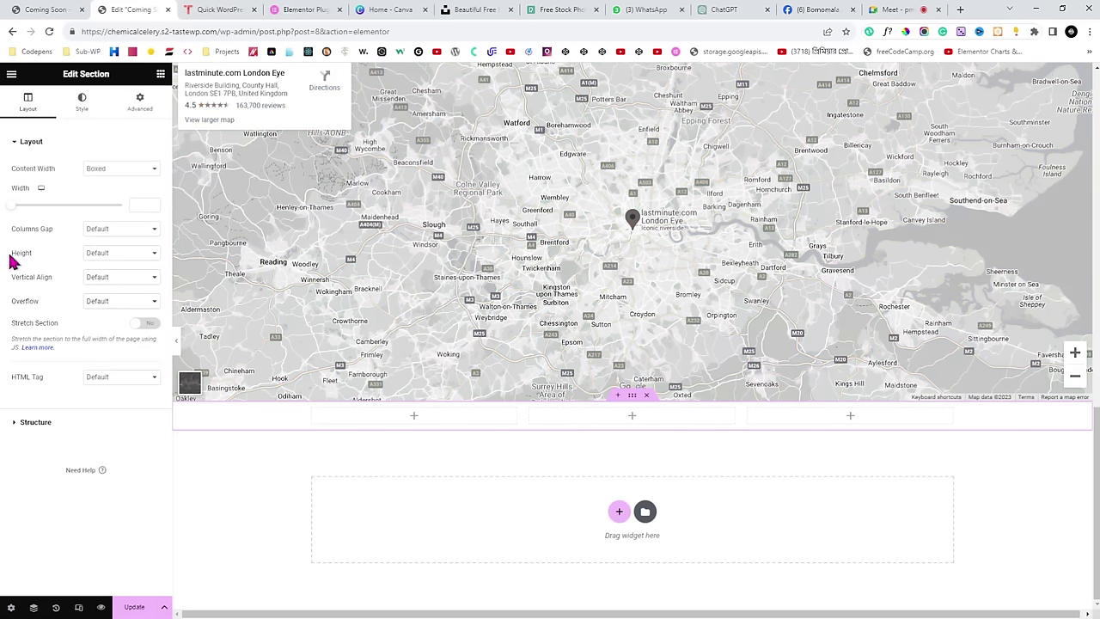
pyautogui.moveTo(11, 256); pyautogui.dragTo(33, 257)
pyautogui.click(119, 290)
pyautogui.scroll(-2, 497, 397)
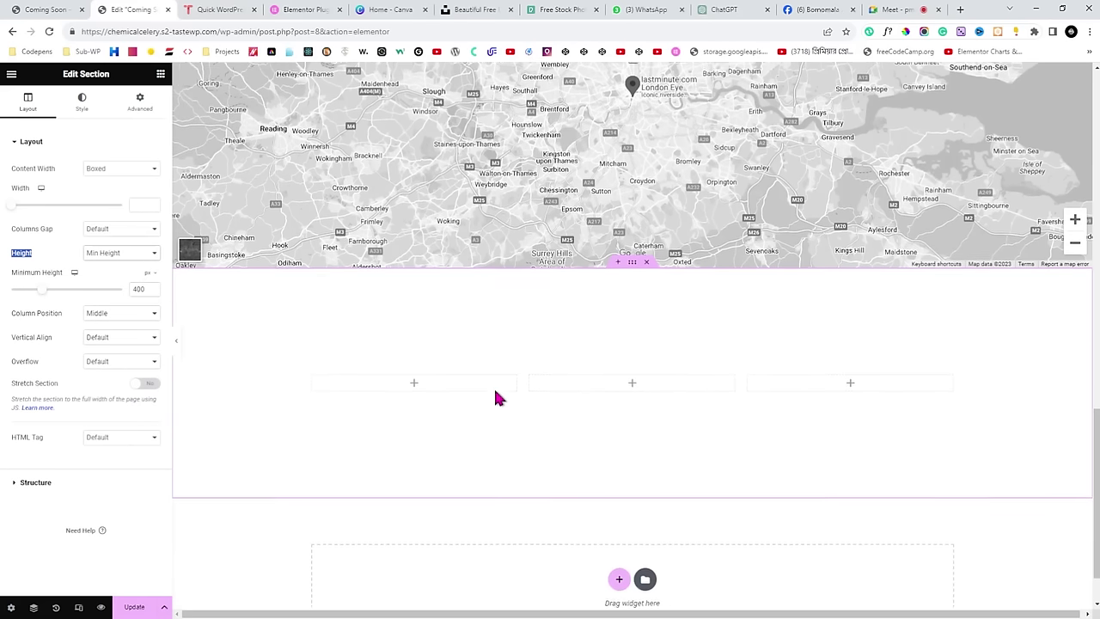
pyautogui.scroll(1, 495, 398)
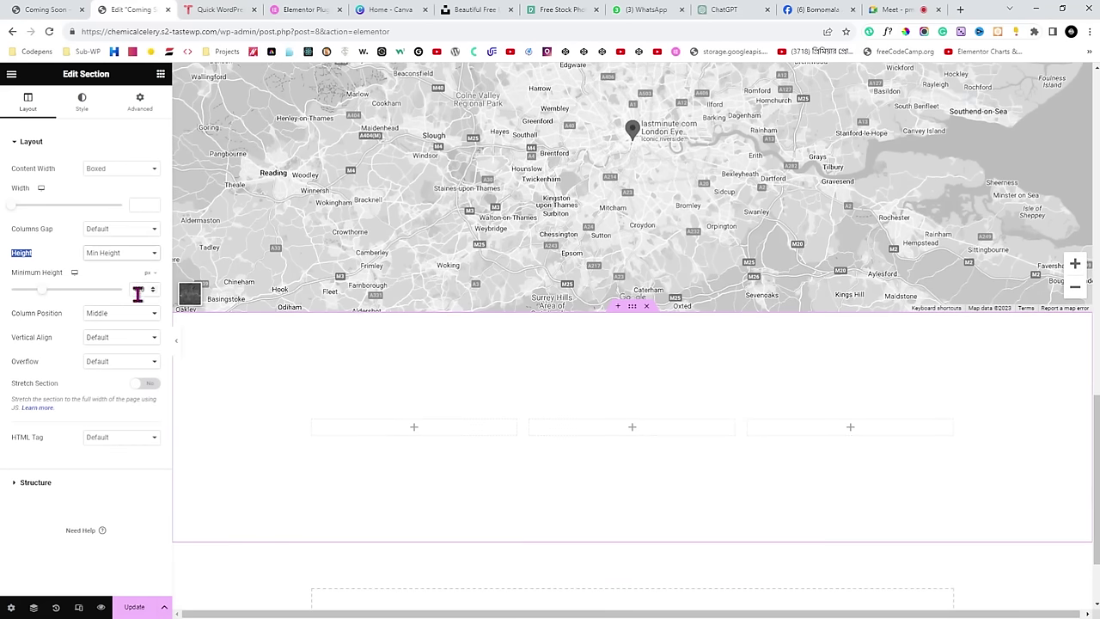
pyautogui.moveTo(39, 294); pyautogui.dragTo(28, 290)
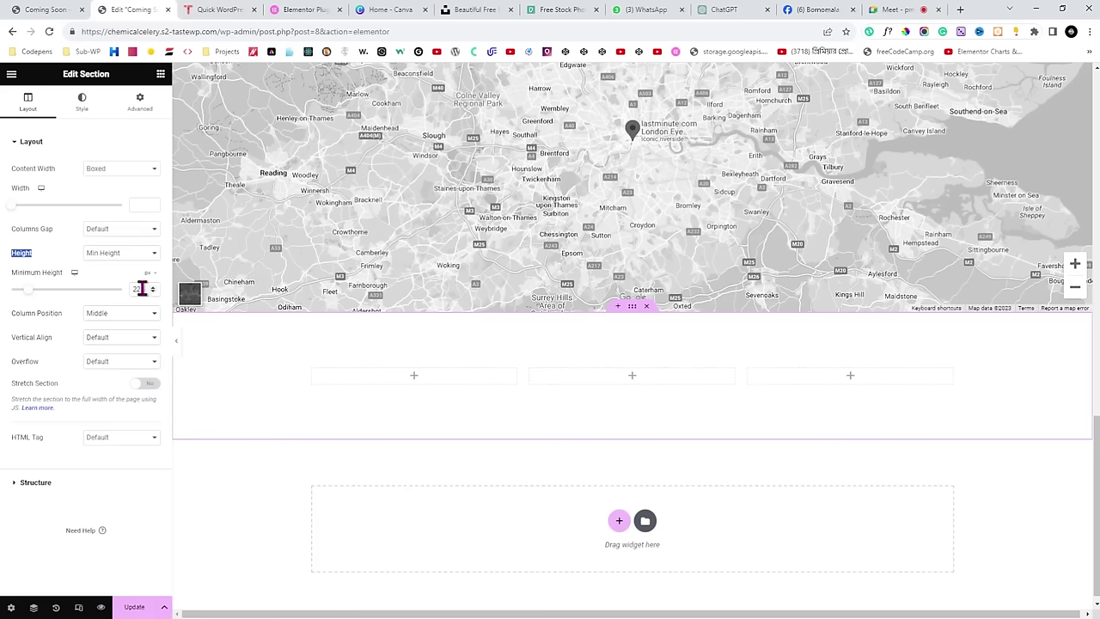
pyautogui.moveTo(146, 289); pyautogui.dragTo(130, 291)
pyautogui.write('300')
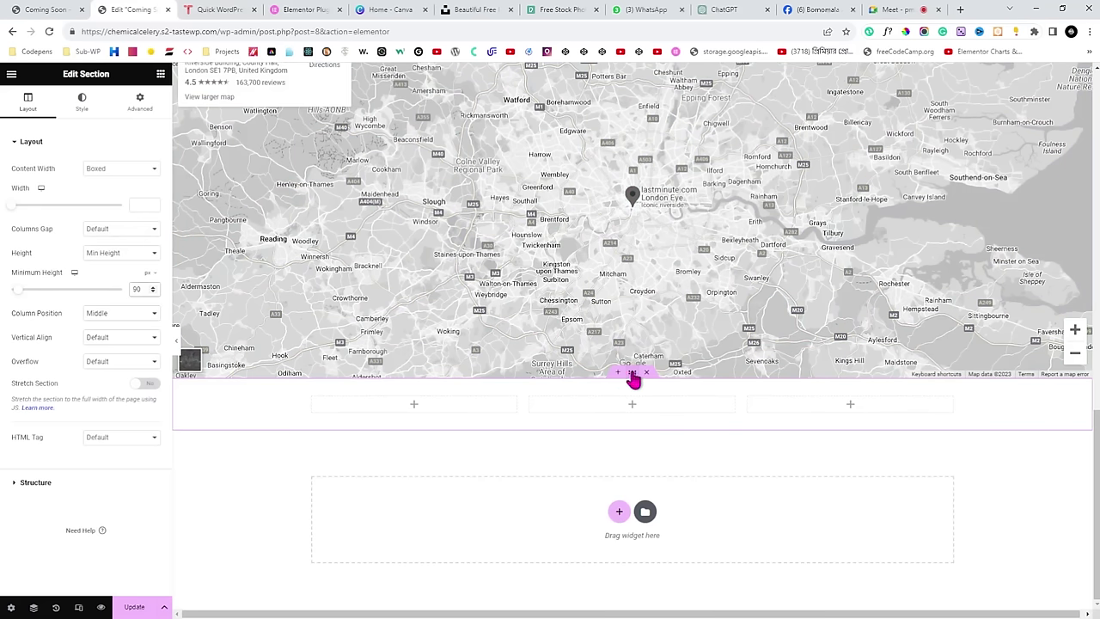
# Give the three-column section a classic background using the dark navy global colour.
pyautogui.click(82, 108)
pyautogui.moveTo(9, 196); pyautogui.dragTo(74, 196)
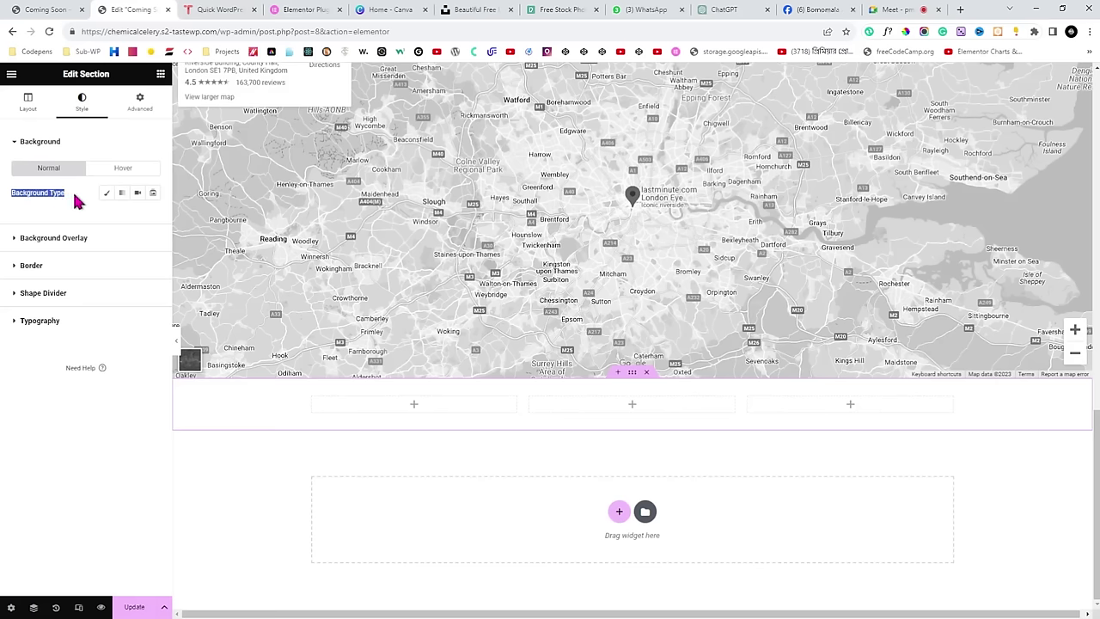
pyautogui.click(108, 196)
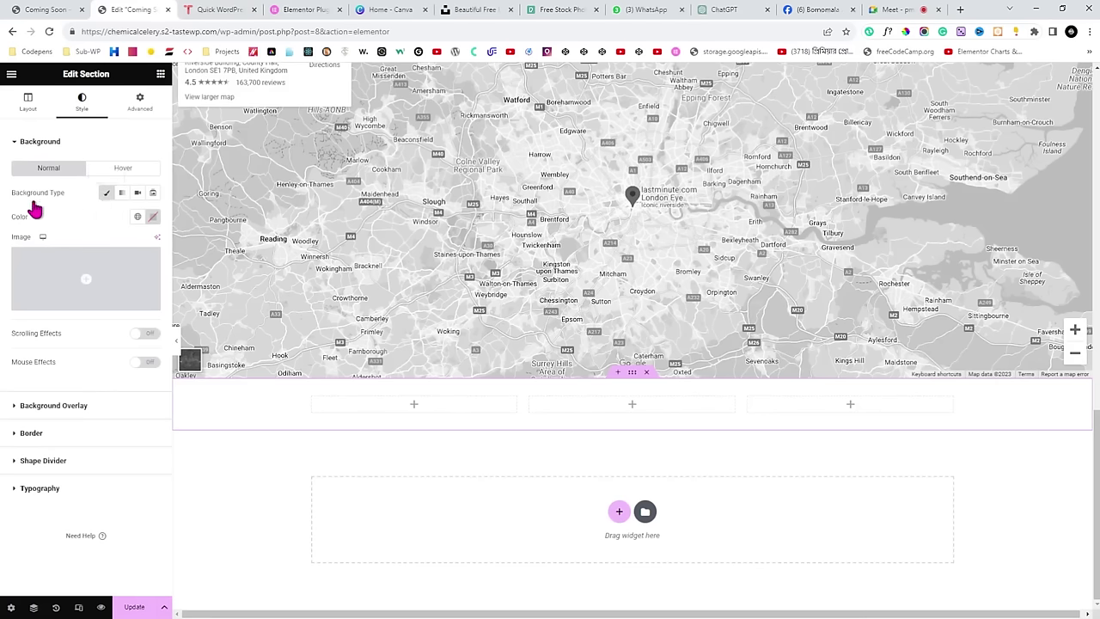
pyautogui.moveTo(8, 218); pyautogui.dragTo(114, 226)
pyautogui.click(138, 217)
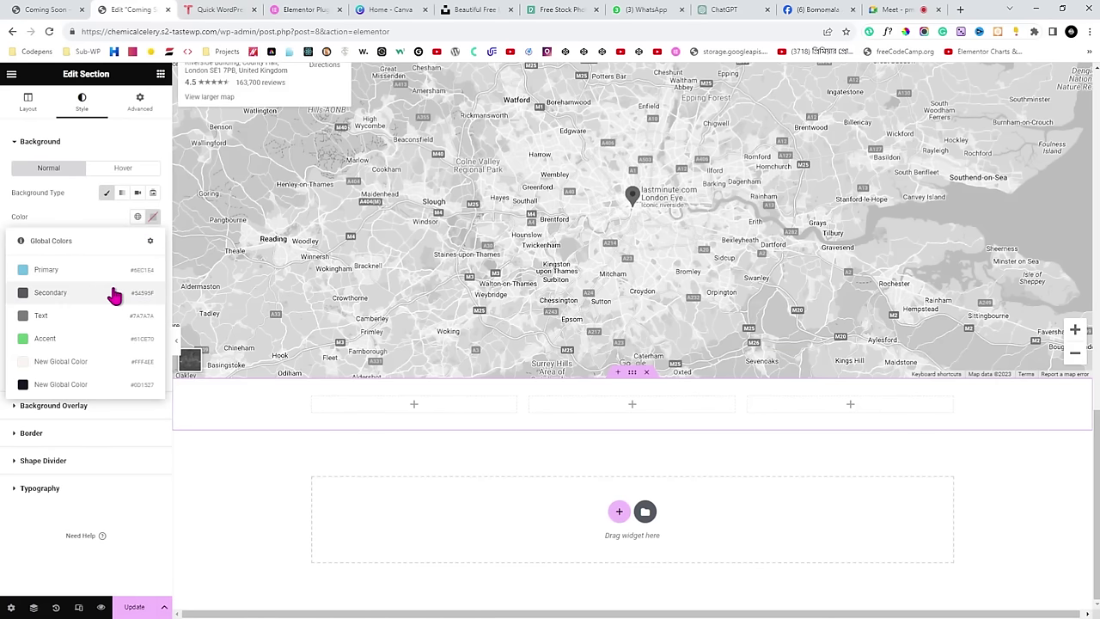
pyautogui.click(81, 393)
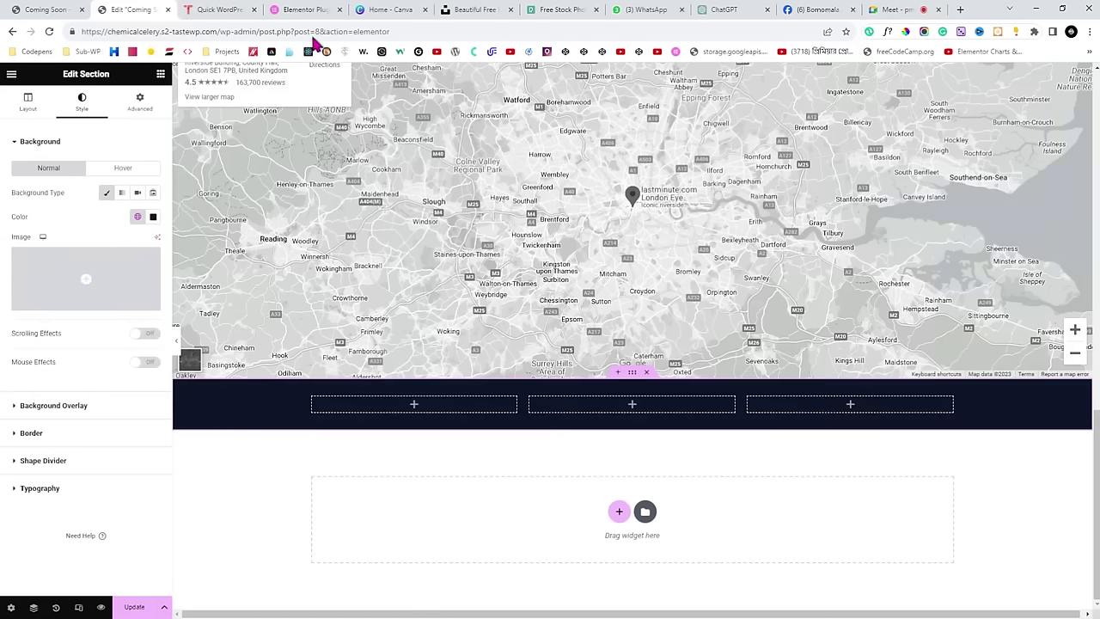
# Compare with the live Coming Soon page, then bring up the widget library in the editor.
pyautogui.click(47, 10)
pyautogui.scroll(1, 230, 476)
pyautogui.scroll(-1, 307, 541)
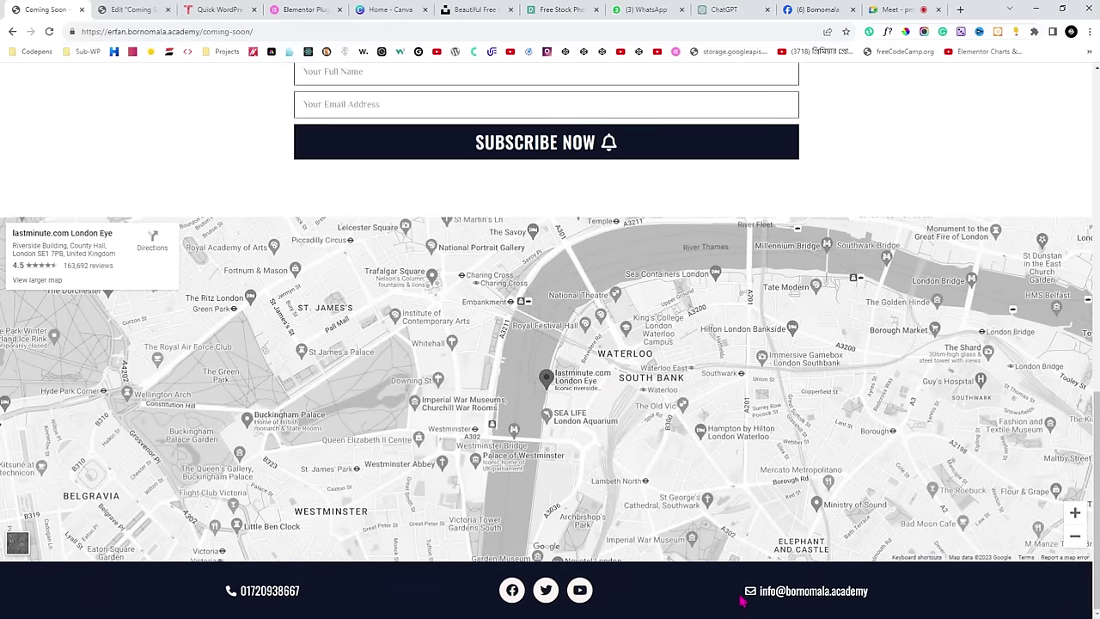
pyautogui.click(125, 9)
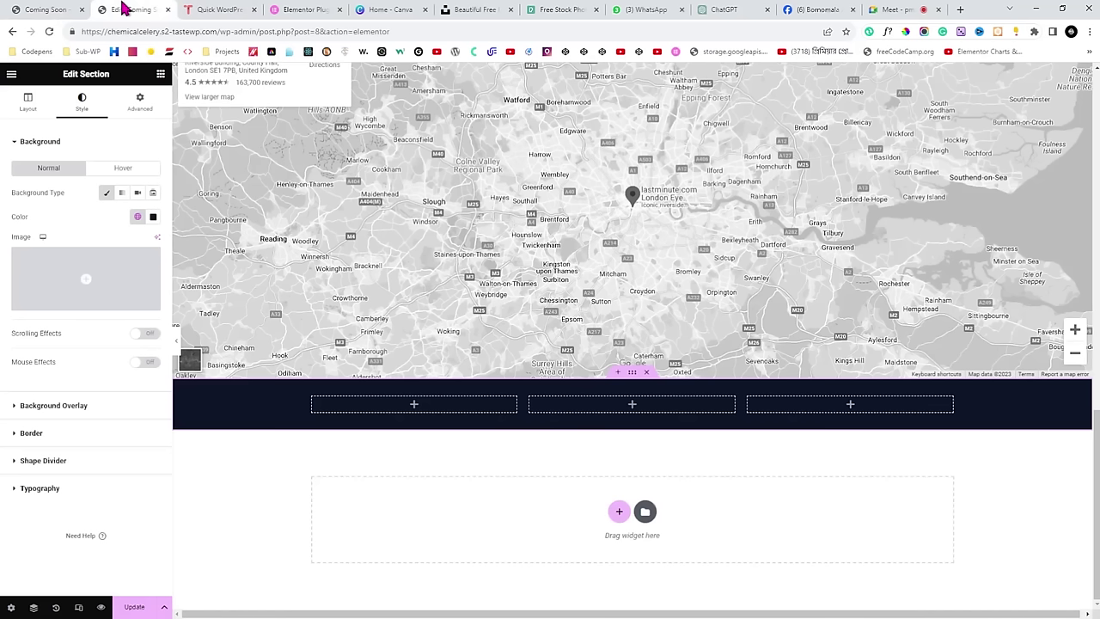
pyautogui.click(160, 75)
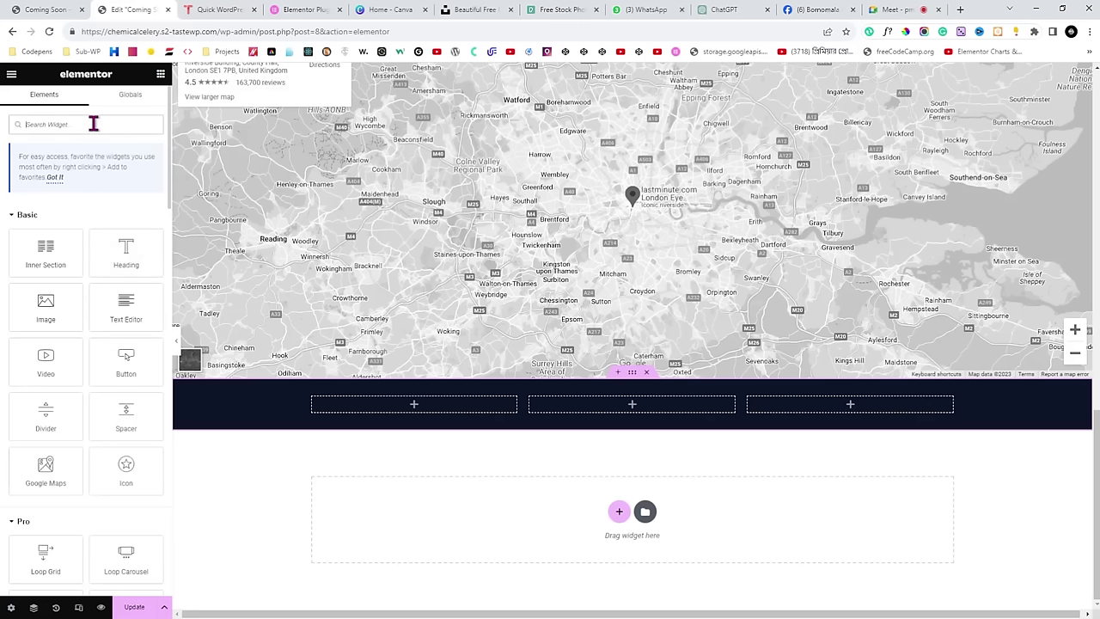
pyautogui.hotkey('ctrl', 'shift', 'Tab')
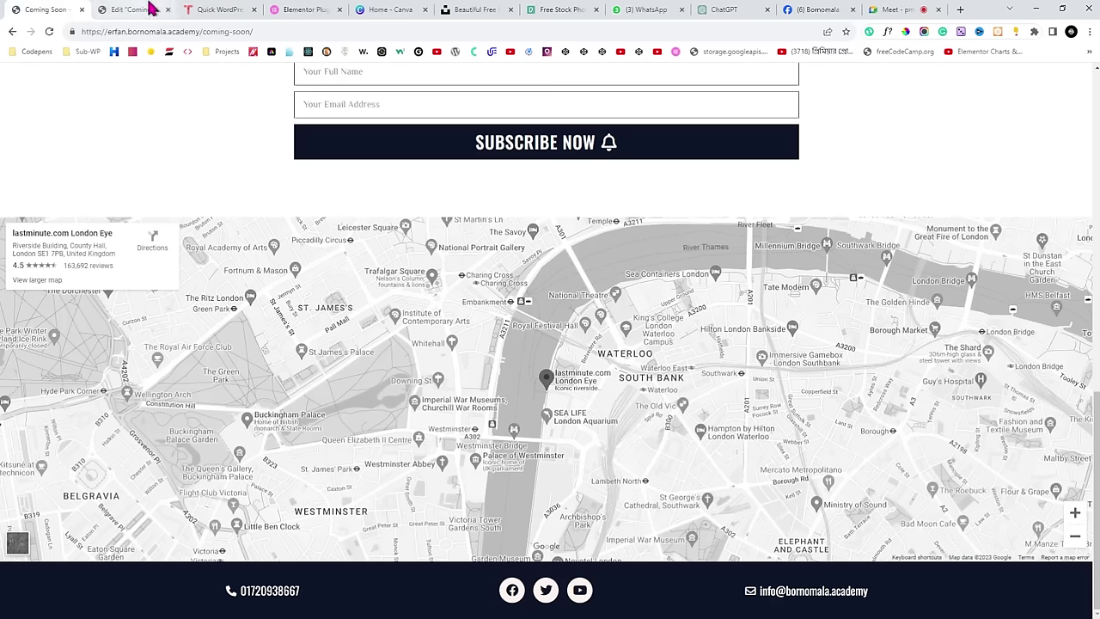
pyautogui.click(142, 10)
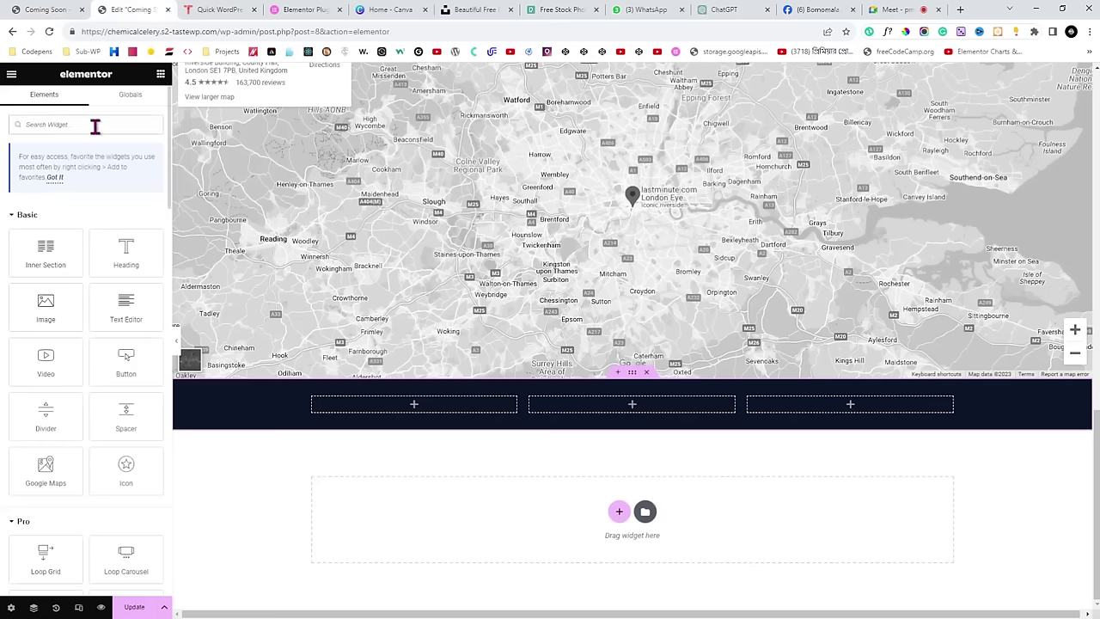
# Place an Icon List widget in the navy band's first column.
pyautogui.click(95, 125)
pyautogui.write('icon l')
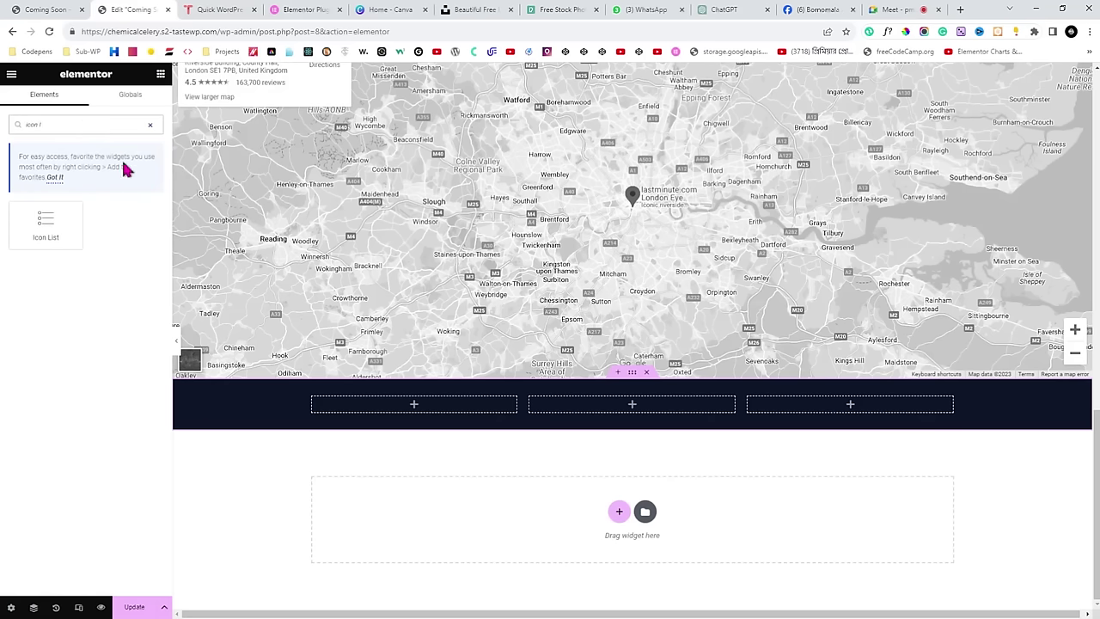
pyautogui.moveTo(46, 222); pyautogui.dragTo(440, 411)
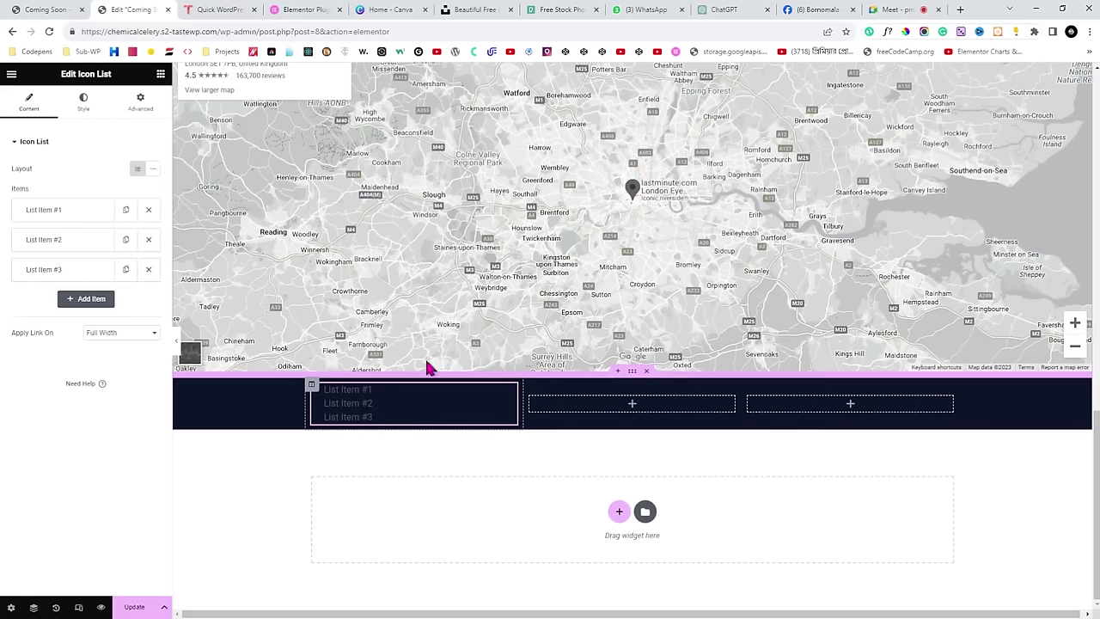
# Delete list items #3 and #2 and replace item #1's text with the phone number.
pyautogui.click(148, 270)
pyautogui.click(148, 240)
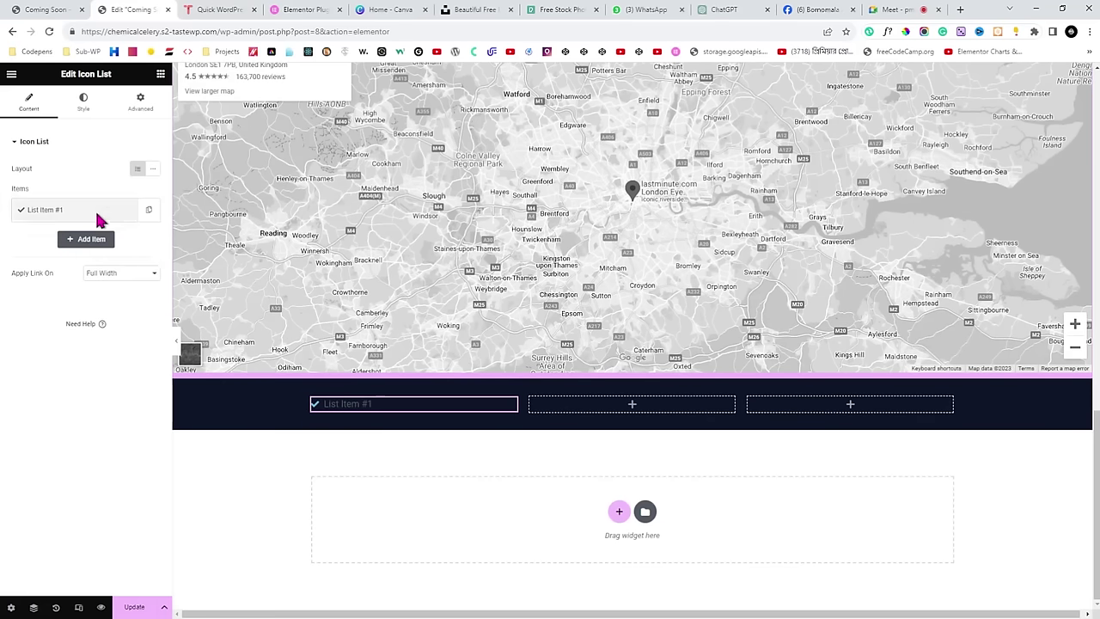
pyautogui.click(64, 213)
pyautogui.moveTo(51, 251); pyautogui.dragTo(24, 251)
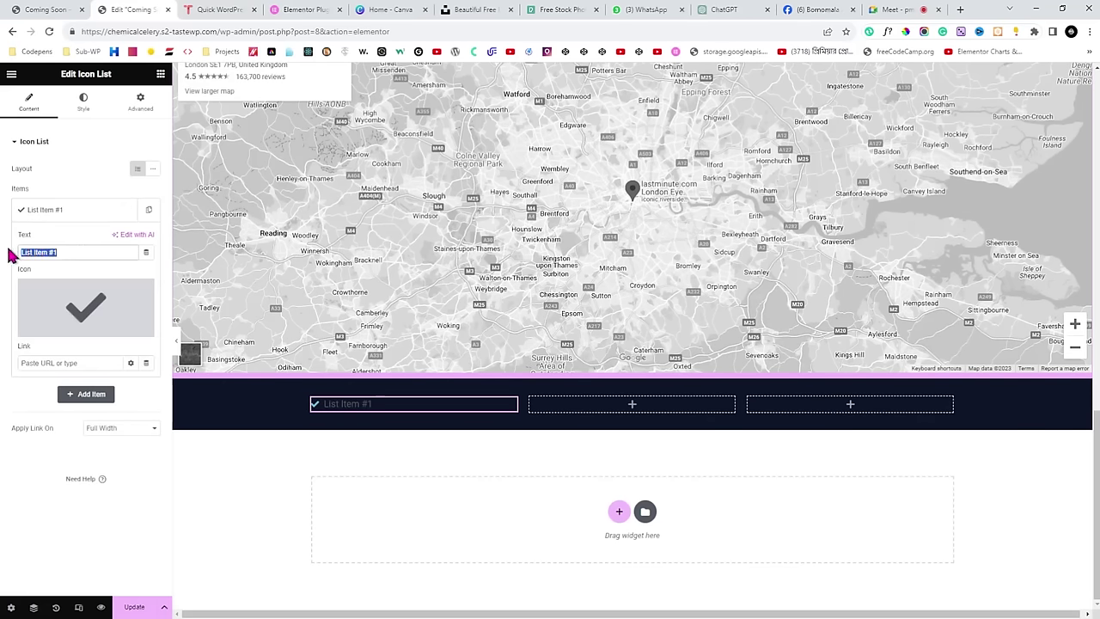
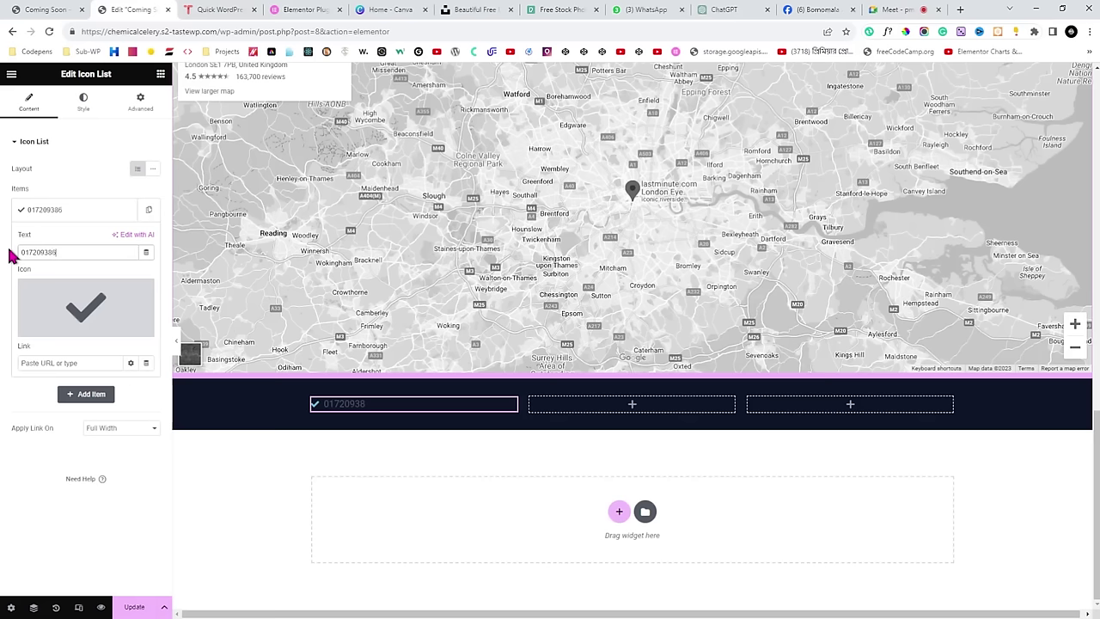
# Set the icon list text typography to Oswald at 20 px.
pyautogui.click(82, 110)
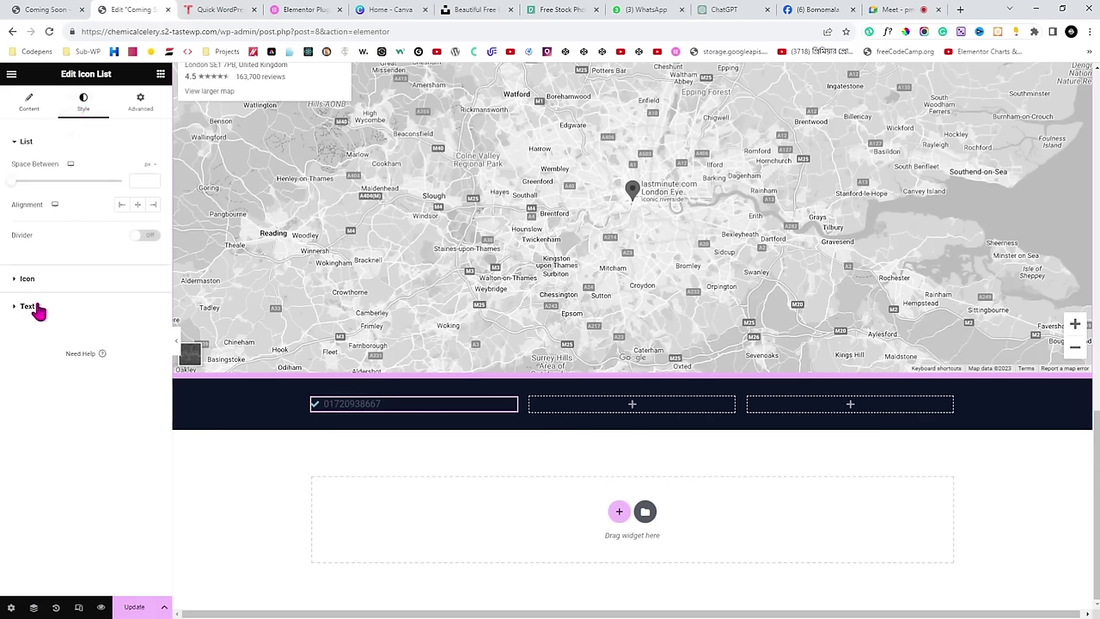
pyautogui.click(27, 307)
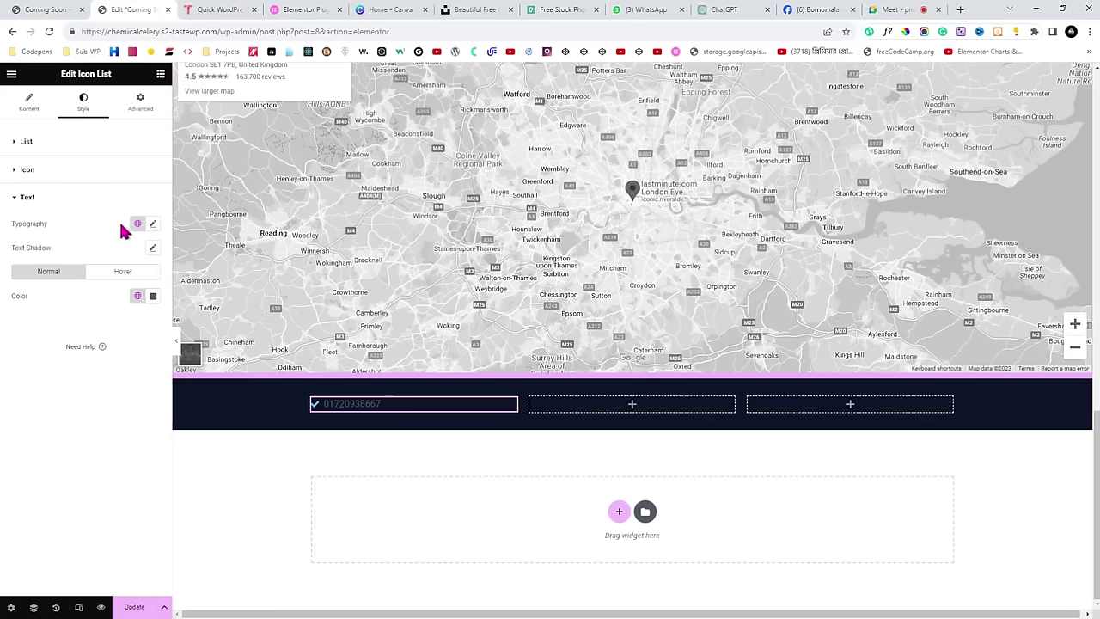
pyautogui.click(153, 224)
pyautogui.click(120, 278)
pyautogui.write('o')
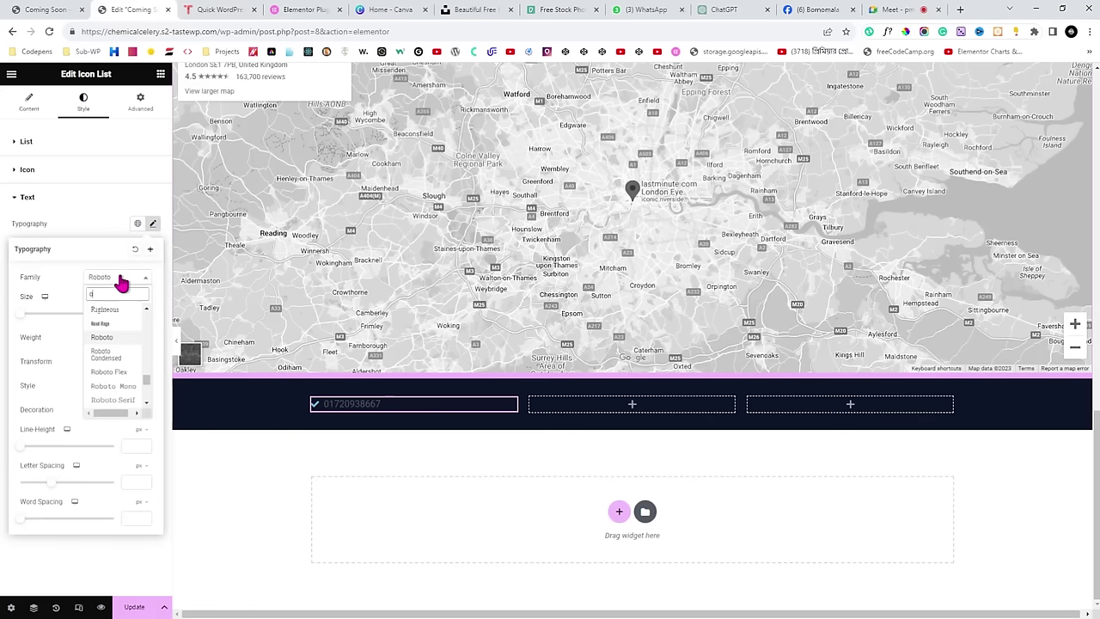
pyautogui.write('swa')
pyautogui.click(121, 325)
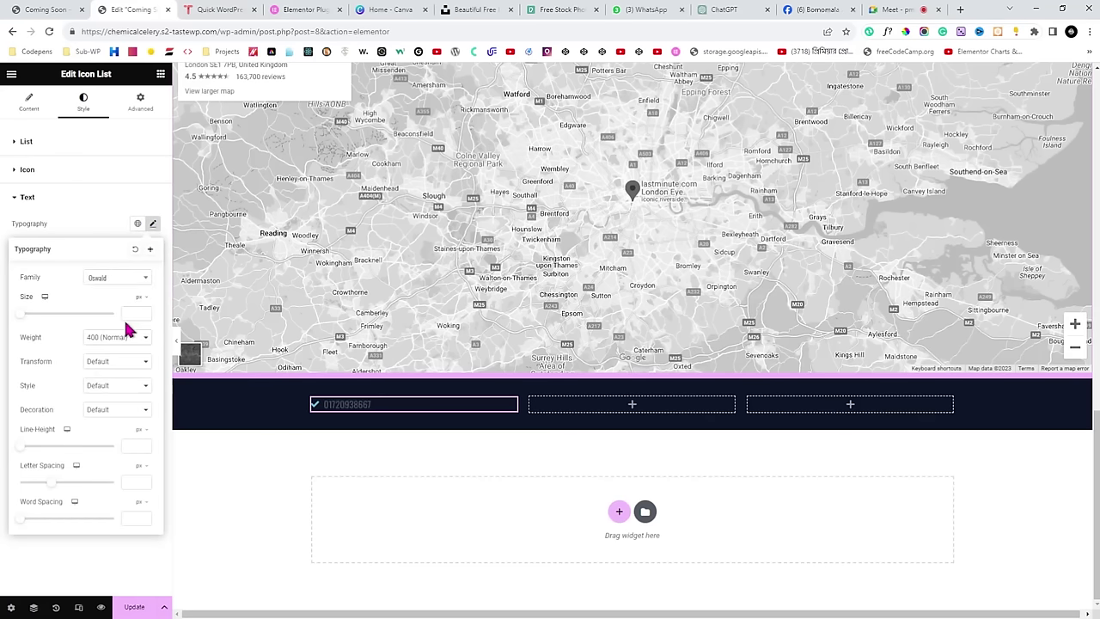
pyautogui.moveTo(19, 315); pyautogui.dragTo(29, 315)
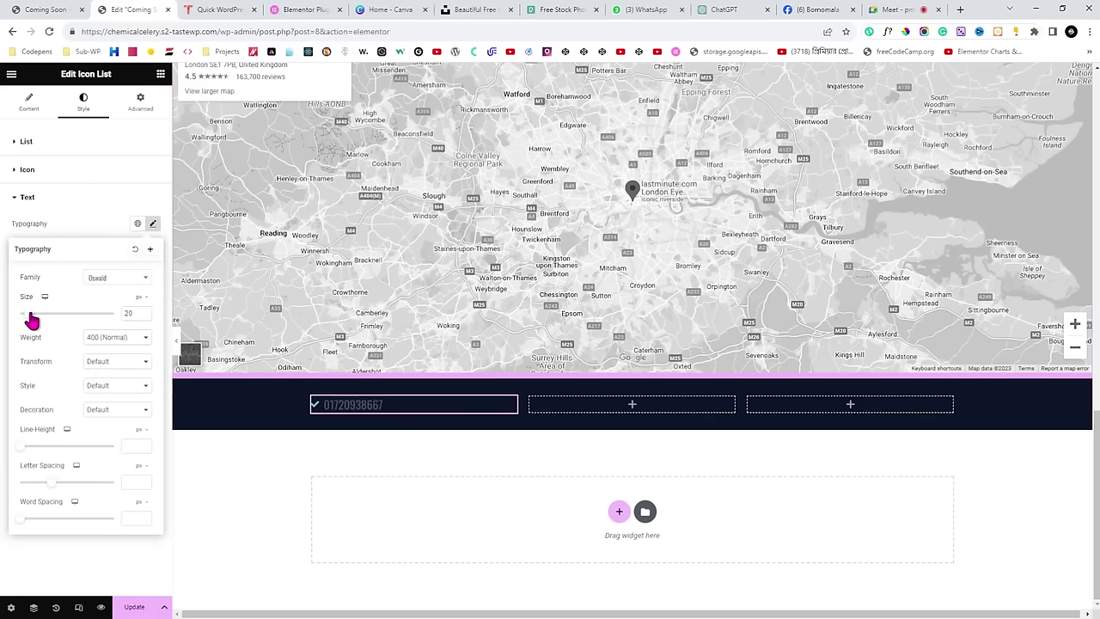
pyautogui.click(145, 316)
pyautogui.click(86, 226)
# Give the phone number text a custom near-white colour.
pyautogui.click(138, 296)
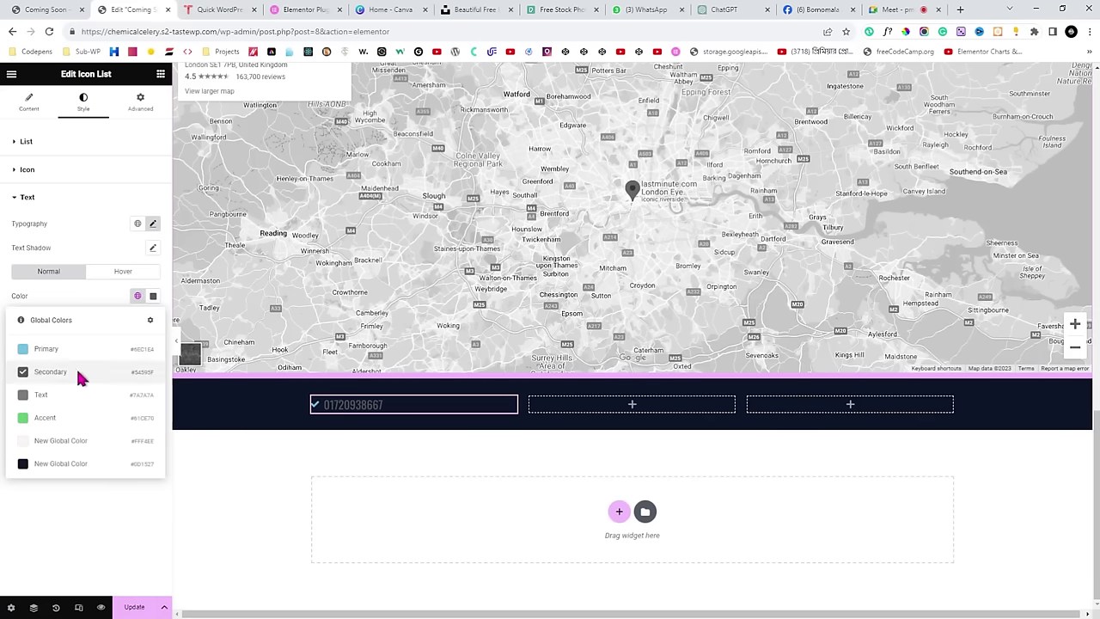
pyautogui.click(153, 296)
pyautogui.moveTo(103, 393); pyautogui.dragTo(76, 338)
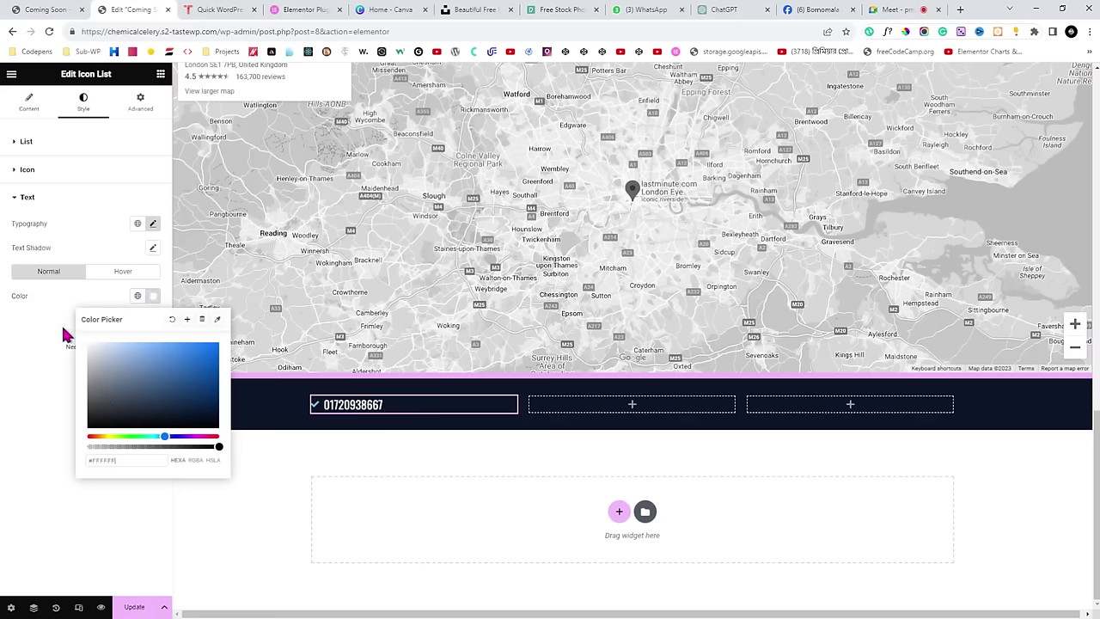
pyautogui.click(17, 344)
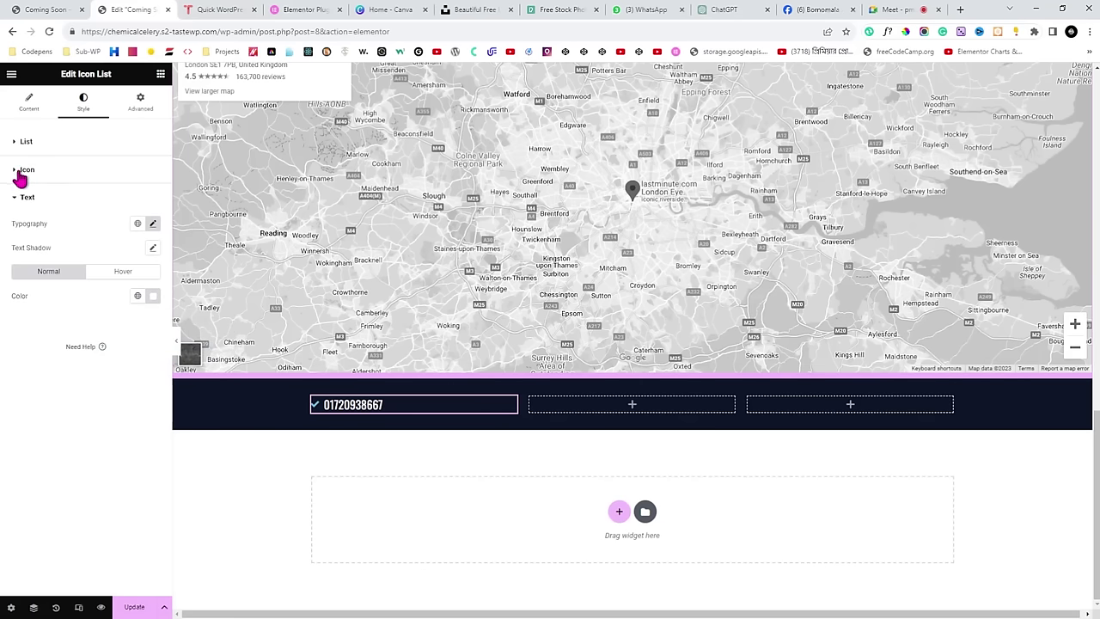
# Make the check-mark icon white (#FFFFFF).
pyautogui.click(17, 172)
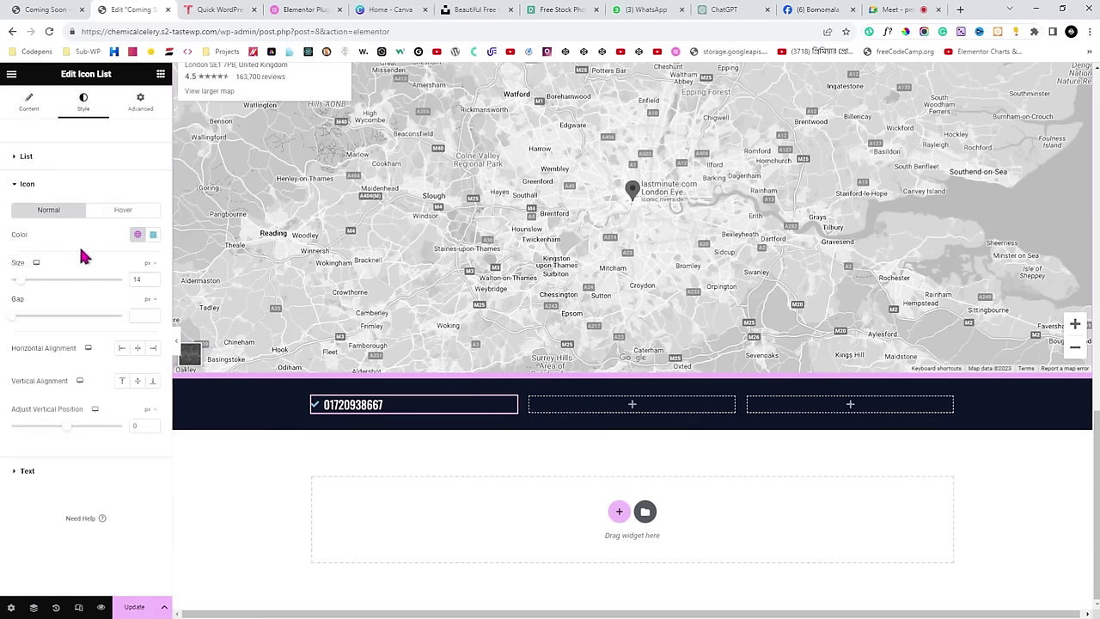
pyautogui.click(153, 235)
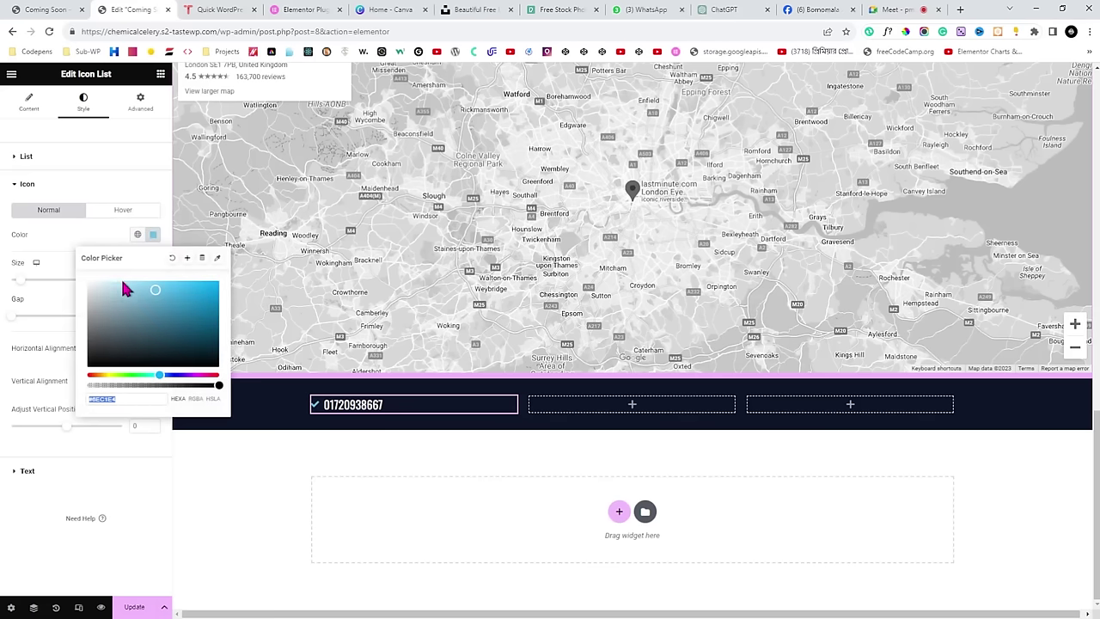
pyautogui.click(153, 238)
pyautogui.click(153, 237)
pyautogui.click(30, 248)
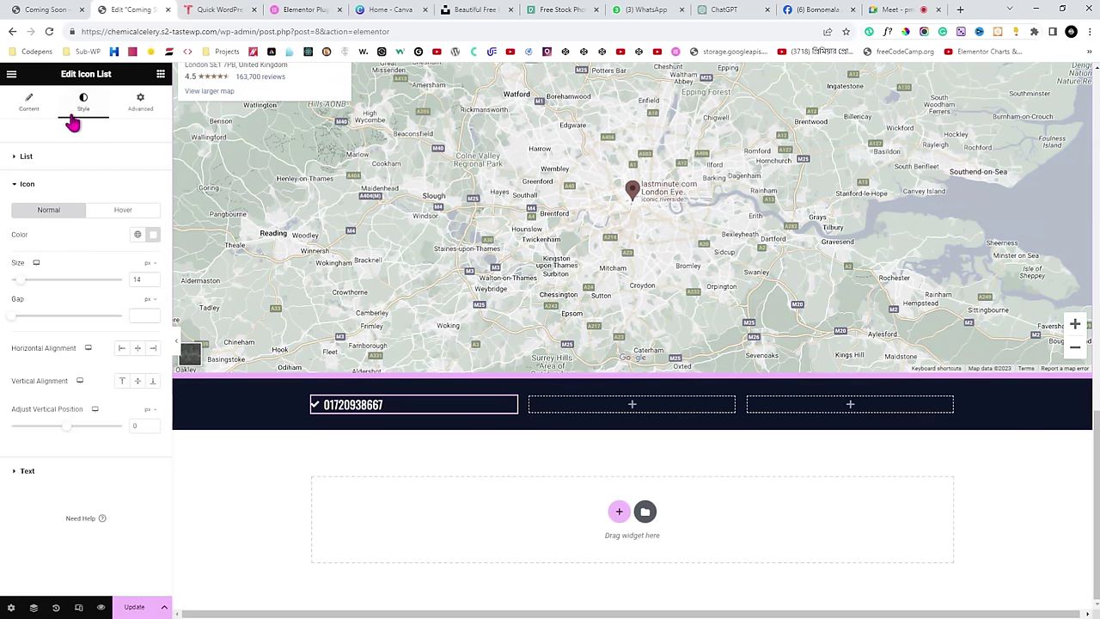
# Replace the list item's check mark with the Phone icon from the icon library.
pyautogui.click(26, 109)
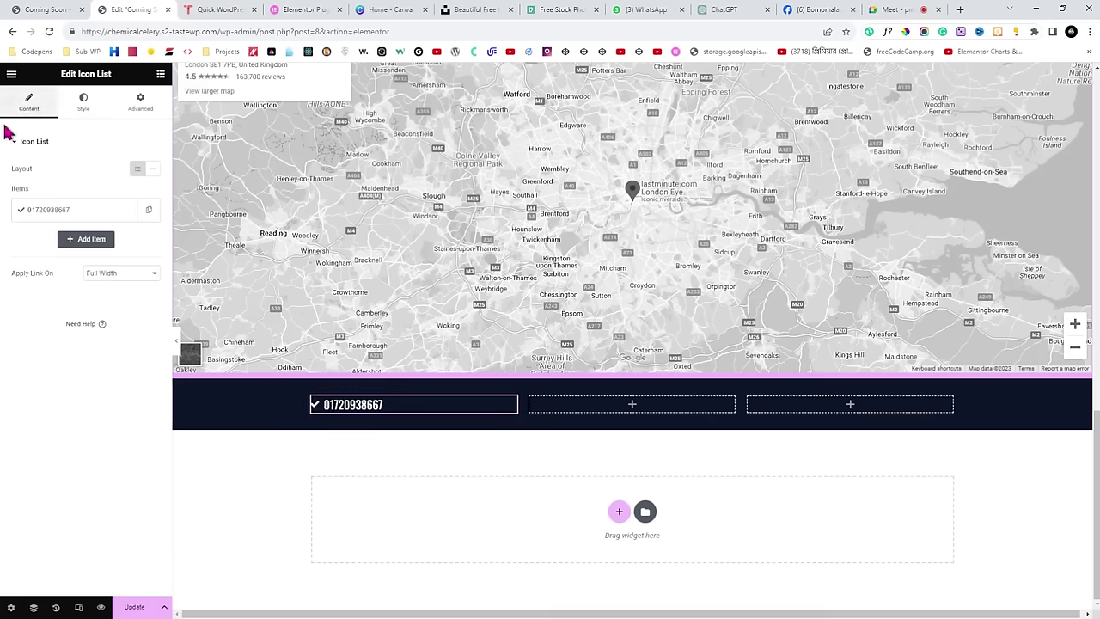
pyautogui.doubleClick(20, 189)
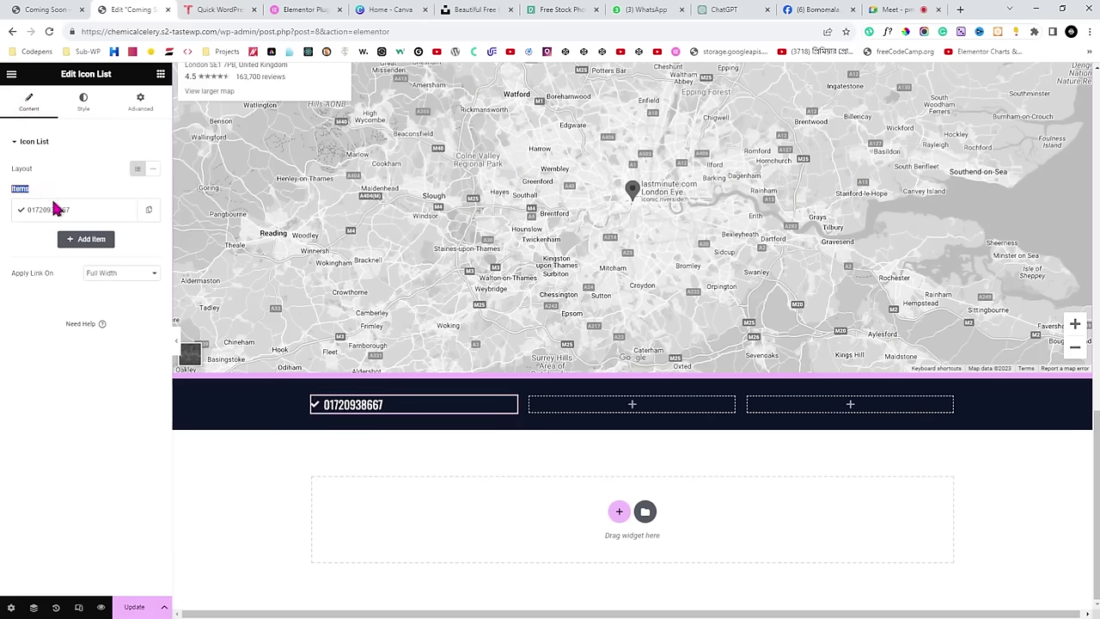
pyautogui.click(74, 216)
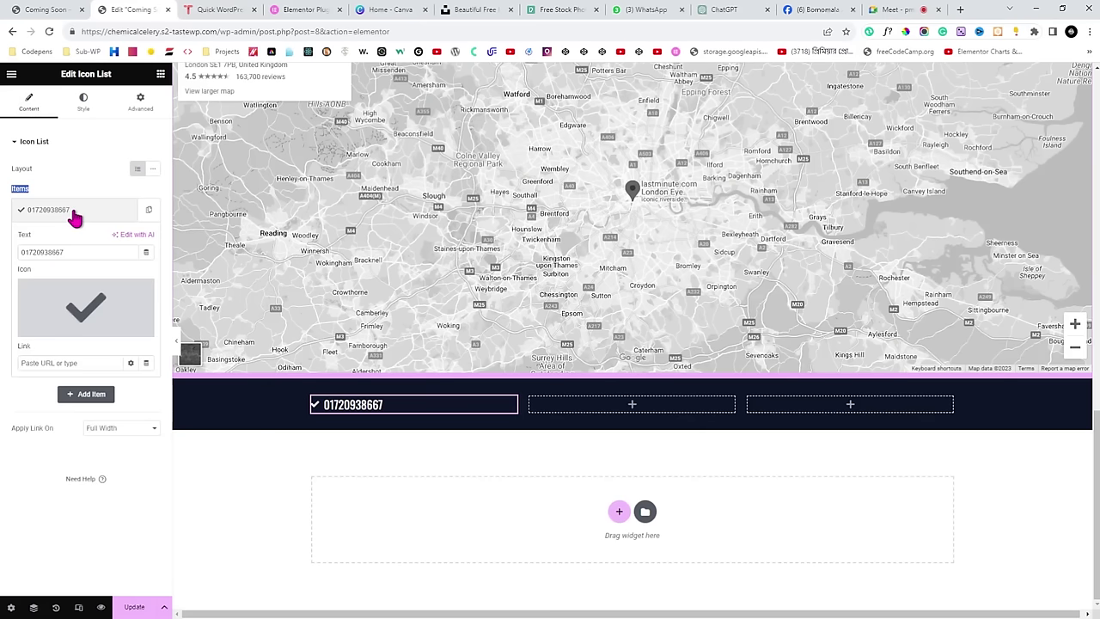
pyautogui.doubleClick(24, 269)
pyautogui.click(86, 303)
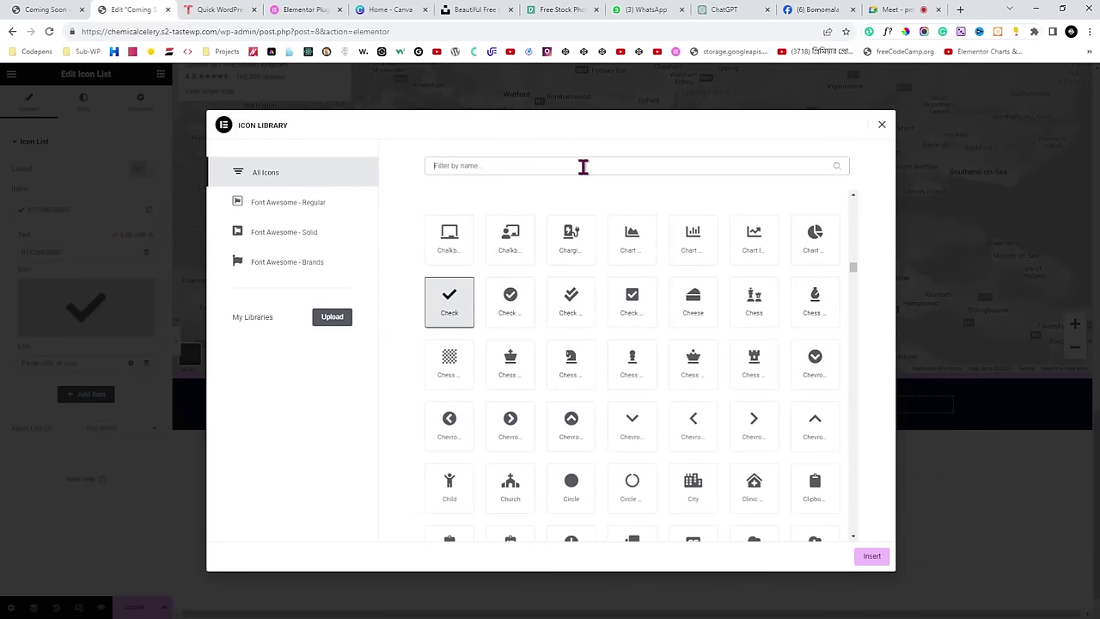
pyautogui.write('phon')
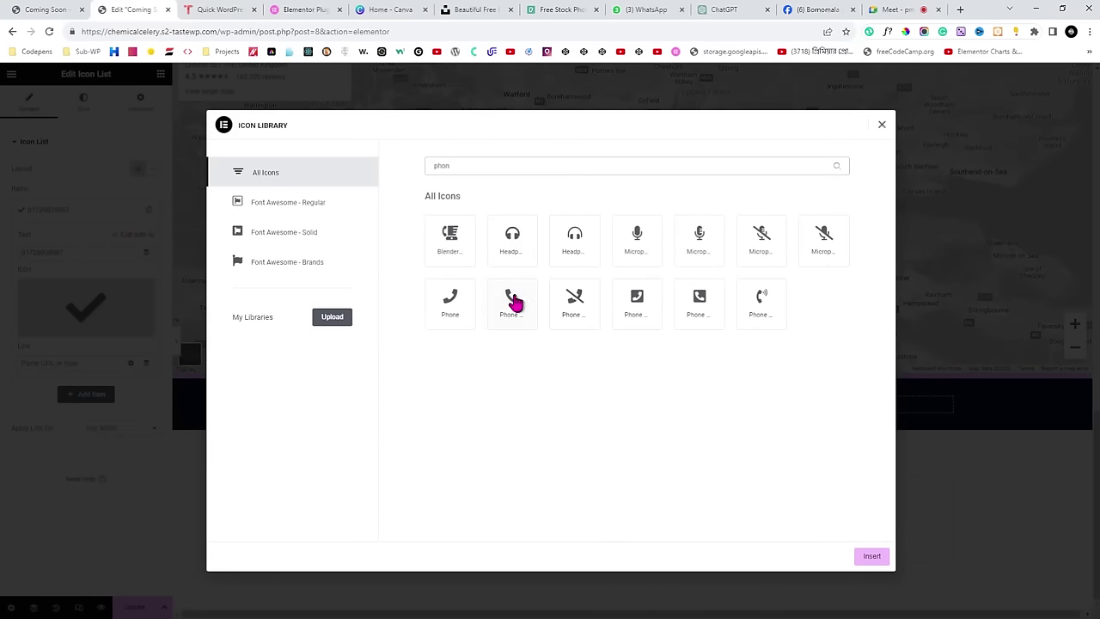
pyautogui.click(513, 304)
pyautogui.click(871, 558)
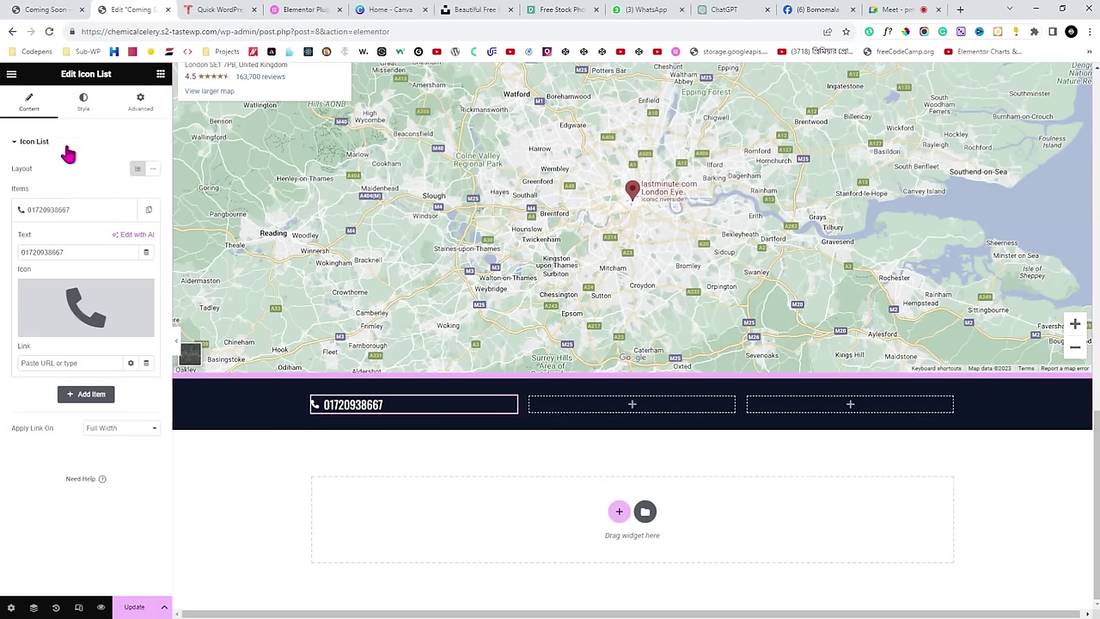
# Increase the icon size to 20 px.
pyautogui.click(83, 103)
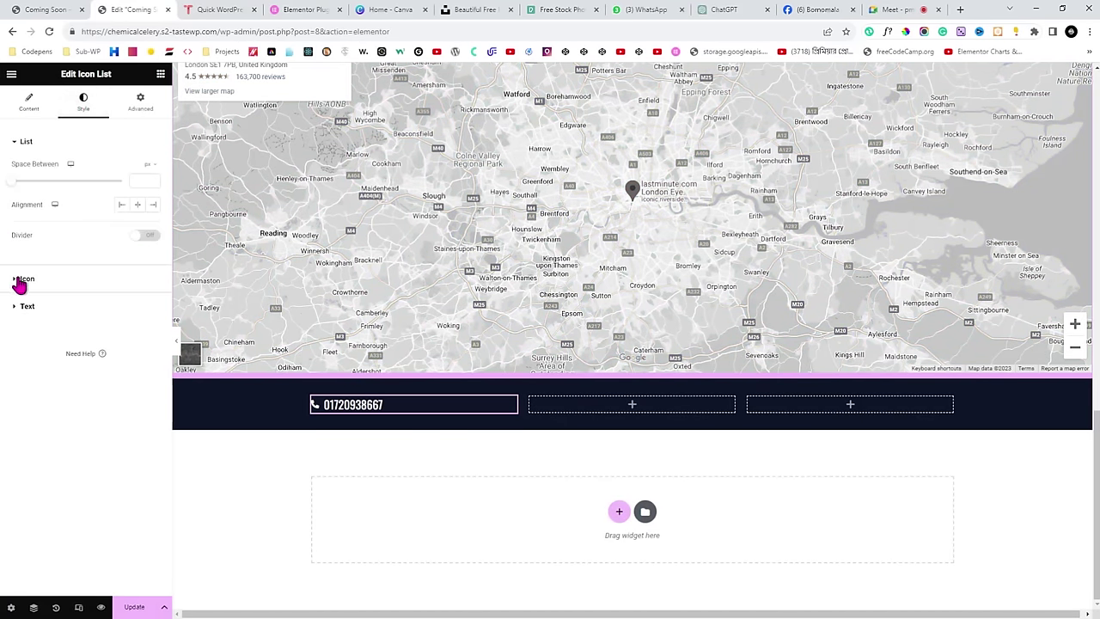
pyautogui.click(21, 283)
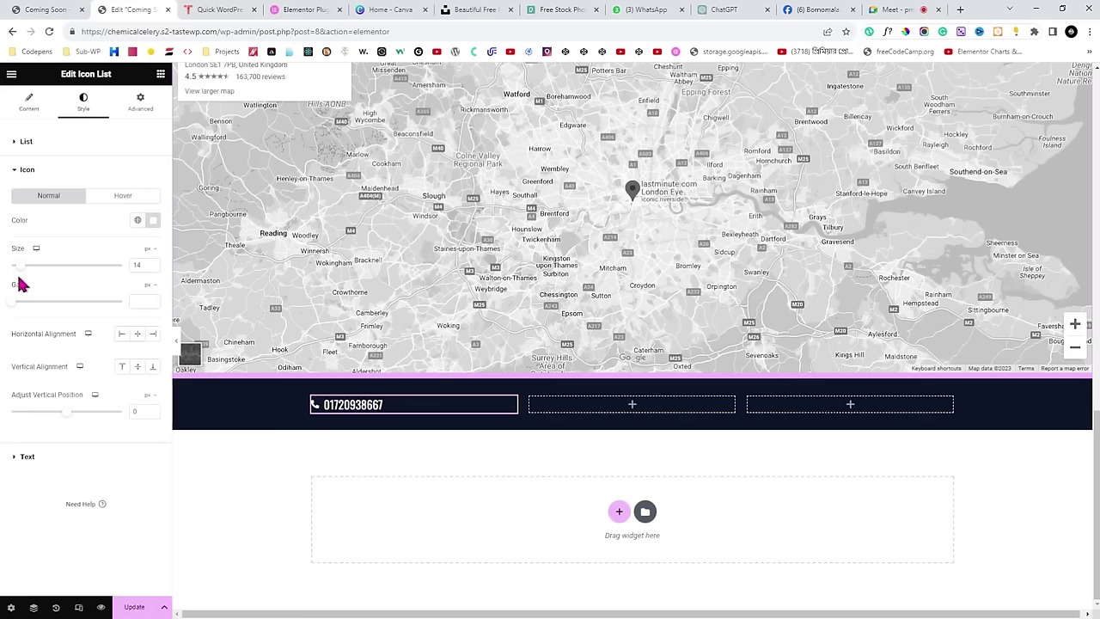
pyautogui.click(153, 264)
pyautogui.click(153, 264)
pyautogui.click(153, 264)
pyautogui.click(153, 264)
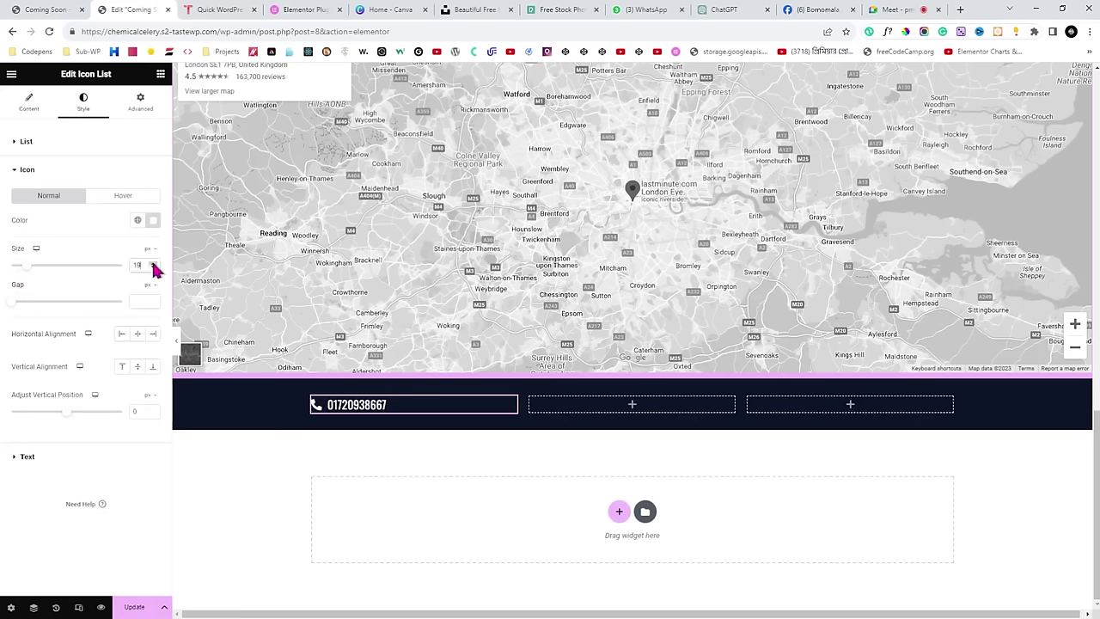
pyautogui.click(153, 264)
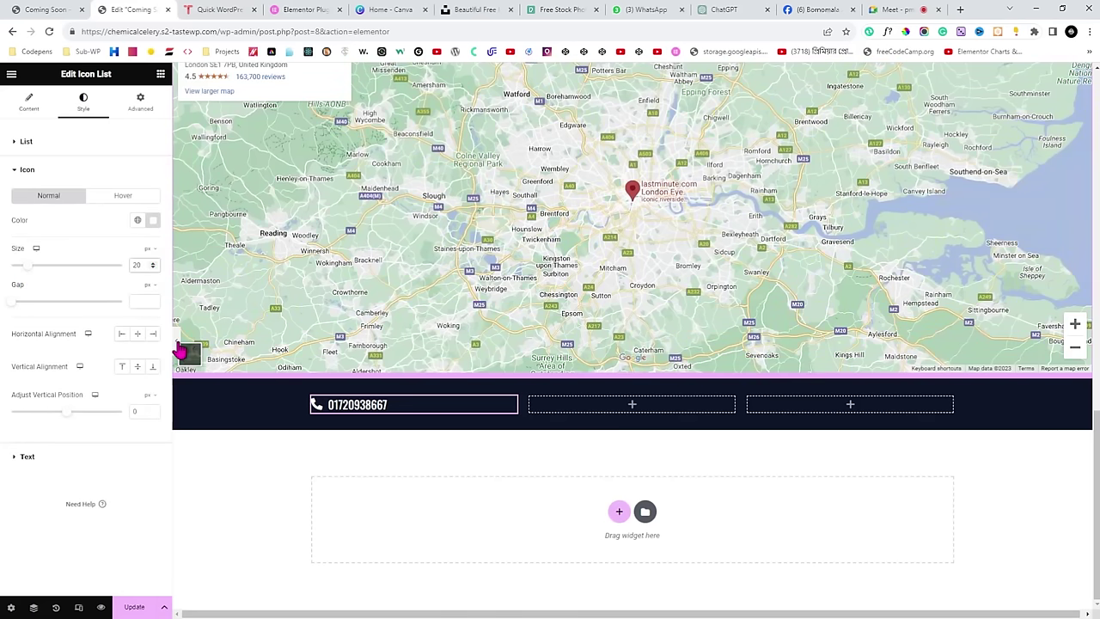
# Preview the page full width with the panel hidden, then switch to the Google Meet call.
pyautogui.click(176, 342)
pyautogui.scroll(-2, 318, 369)
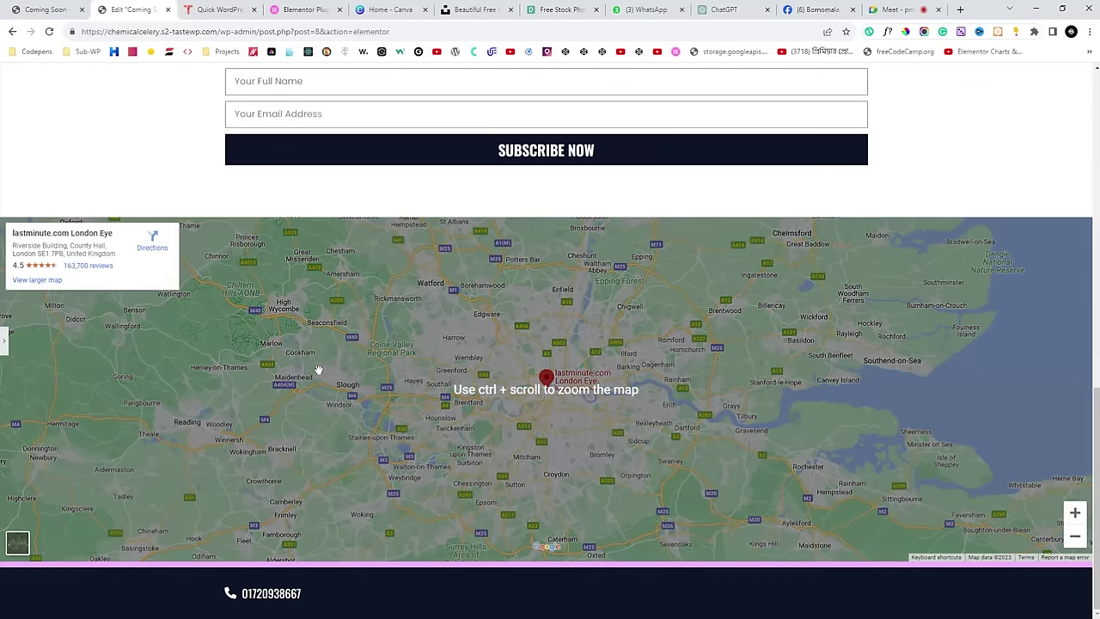
pyautogui.click(3, 353)
pyautogui.scroll(-2, 453, 301)
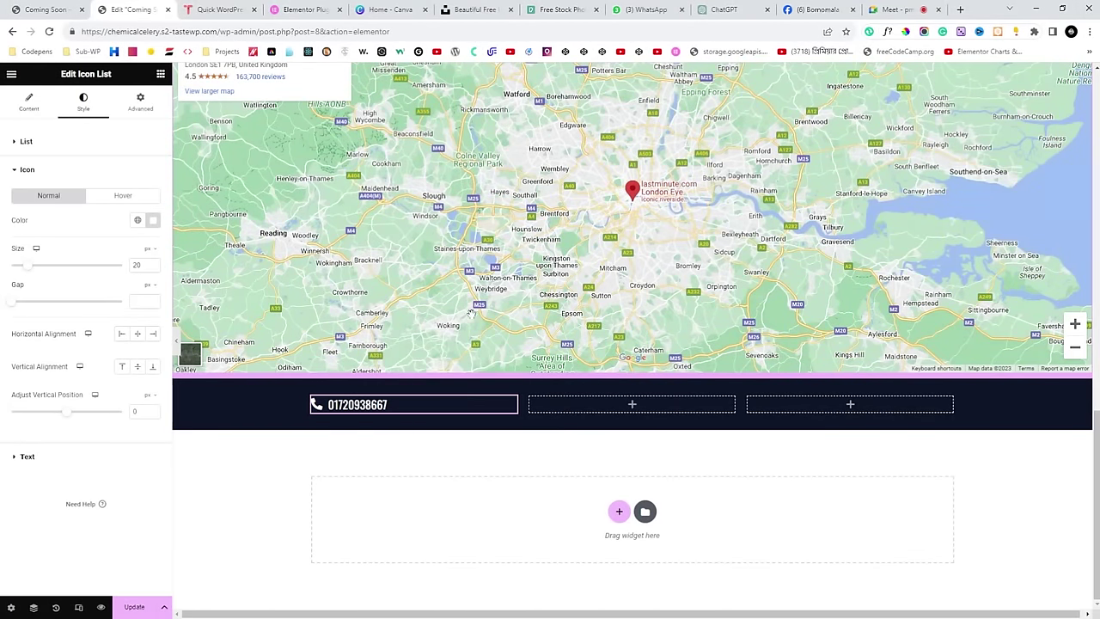
pyautogui.click(903, 10)
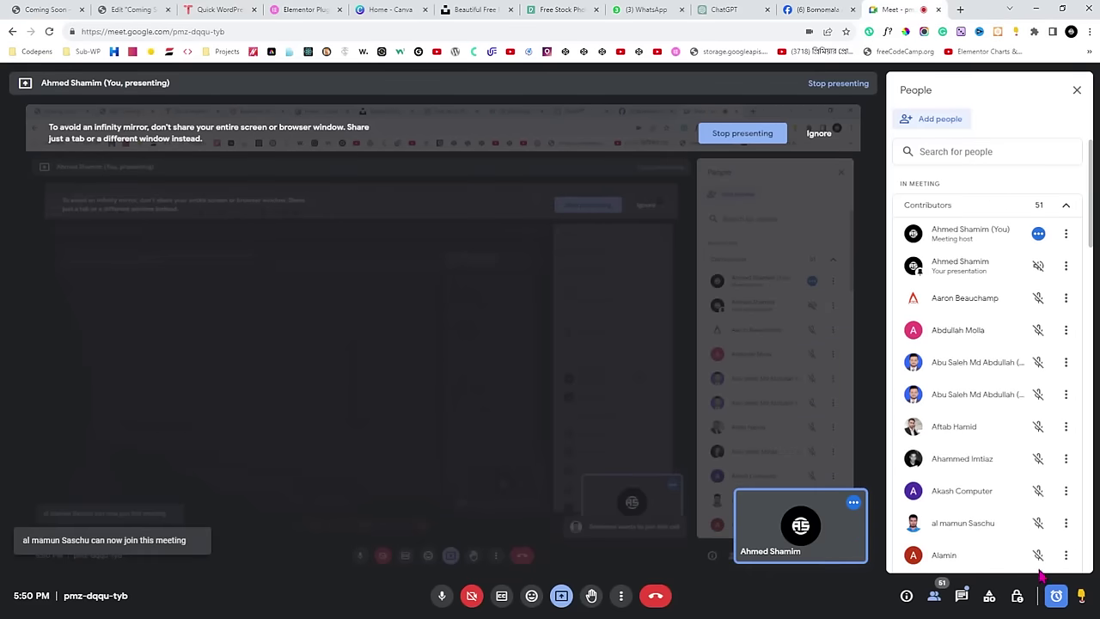
# Go back from the Google Meet tab to the Elementor editor tab.
pyautogui.click(120, 10)
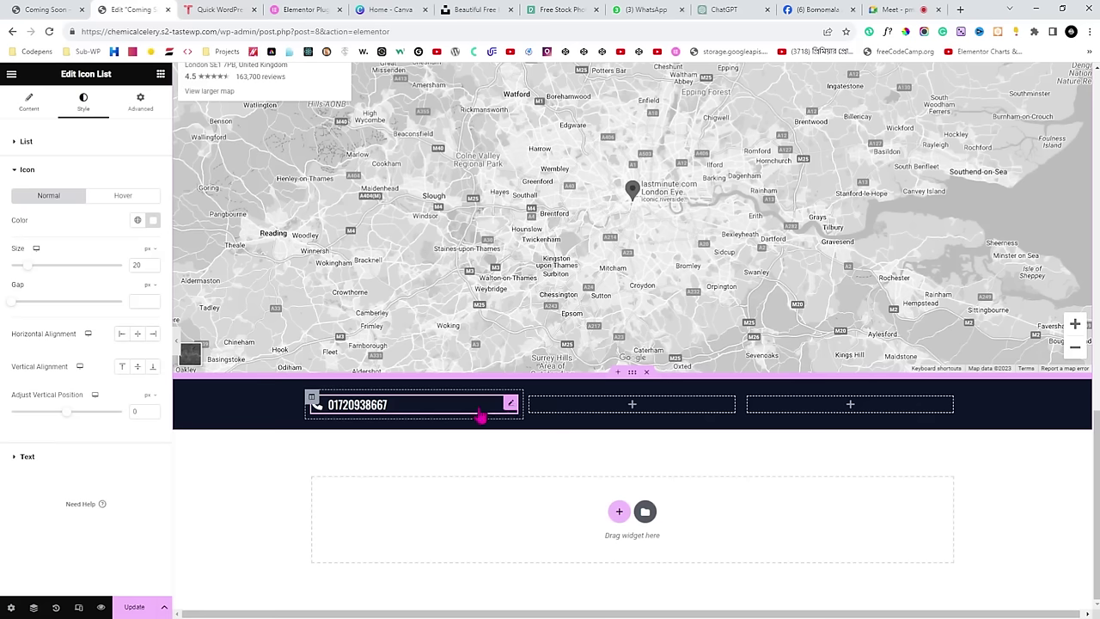
# Save the page and duplicate the phone widget into the third footer column.
pyautogui.click(135, 607)
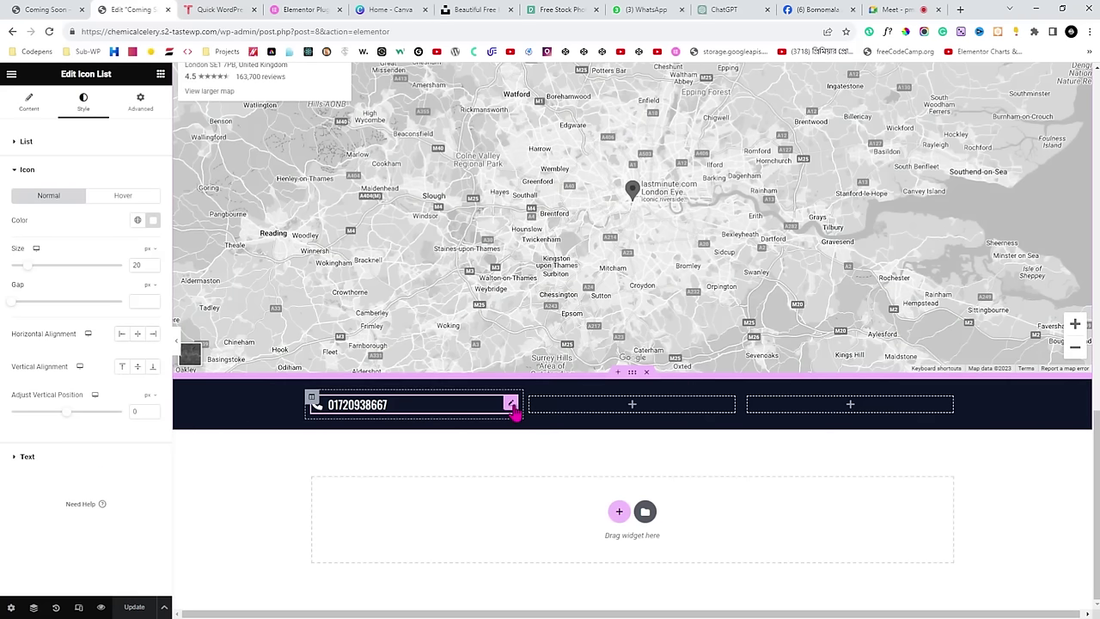
pyautogui.rightClick(517, 411)
pyautogui.click(547, 429)
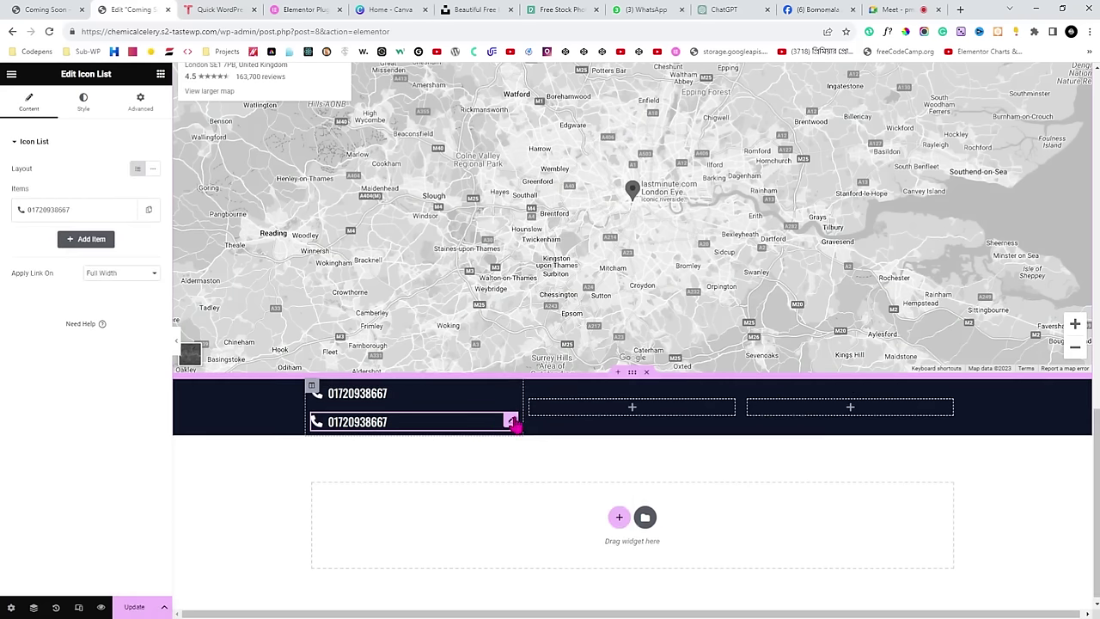
pyautogui.moveTo(515, 421); pyautogui.dragTo(834, 410)
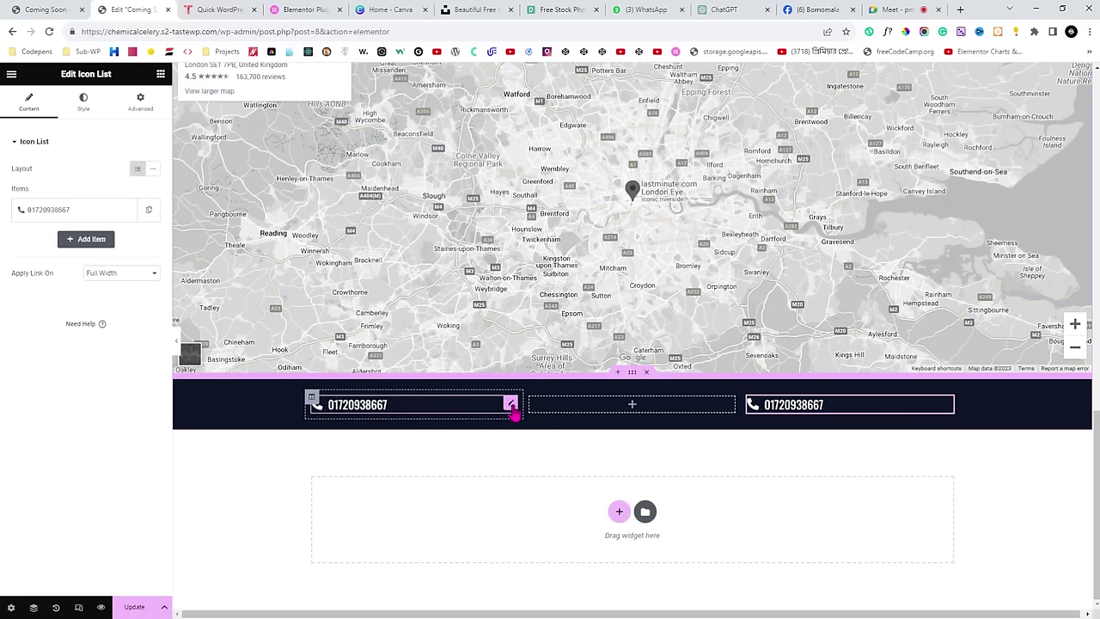
# Right-align the copied contact item in the third column.
pyautogui.click(511, 404)
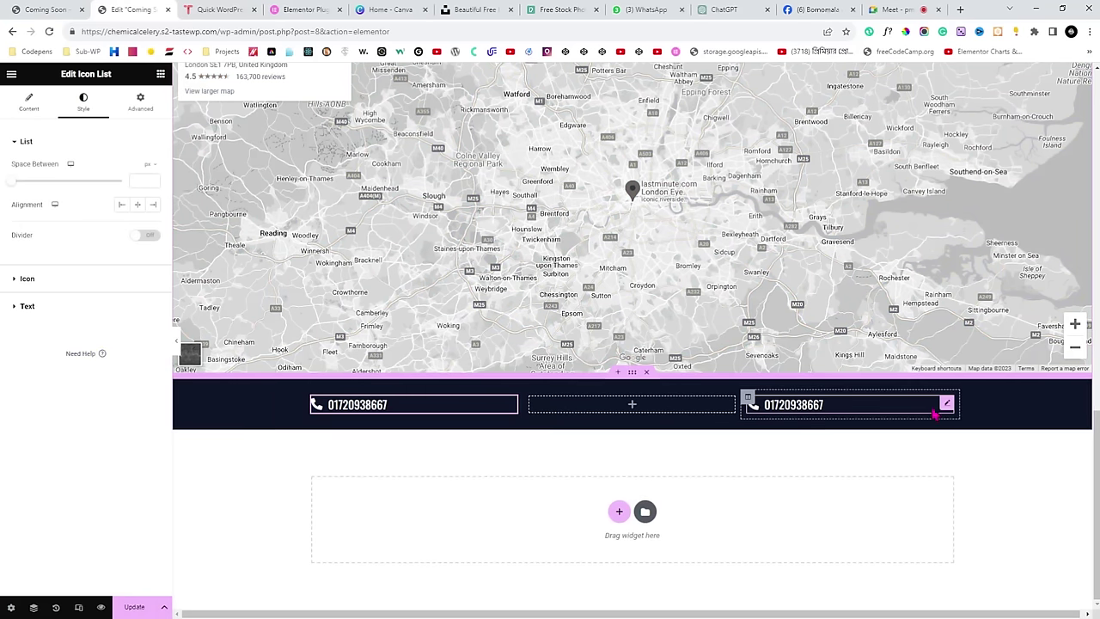
pyautogui.click(947, 411)
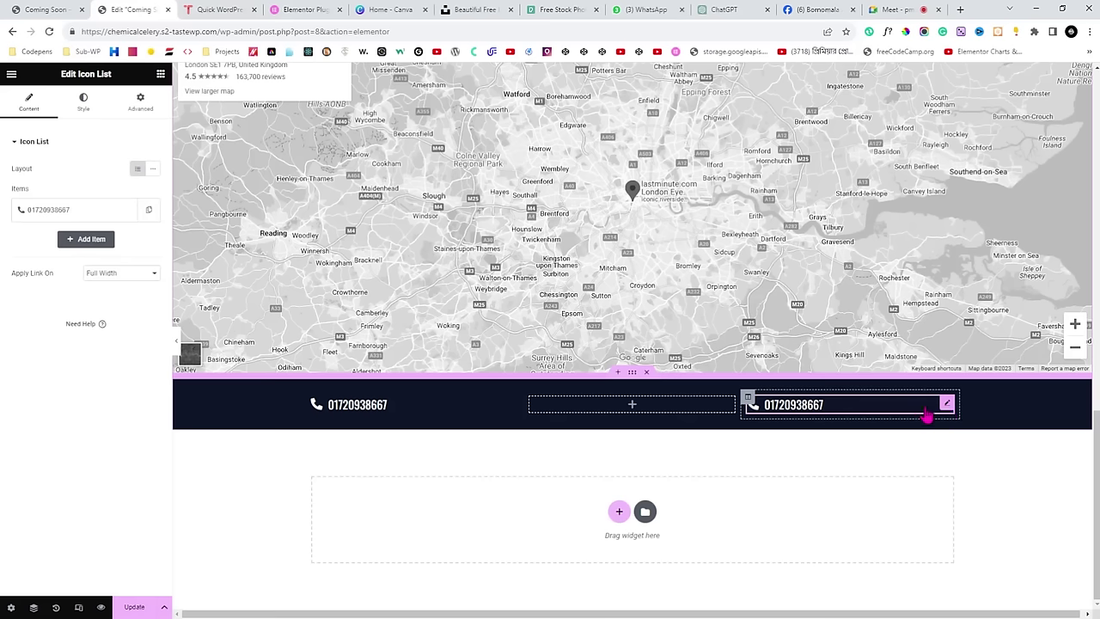
pyautogui.click(87, 107)
pyautogui.moveTo(9, 206); pyautogui.dragTo(35, 206)
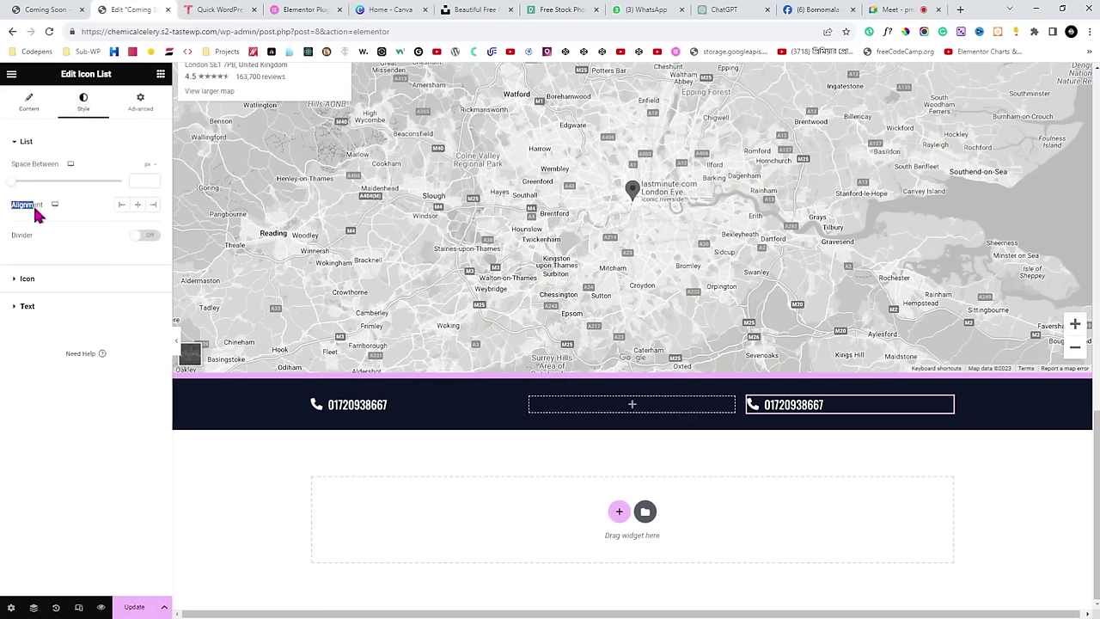
pyautogui.click(152, 206)
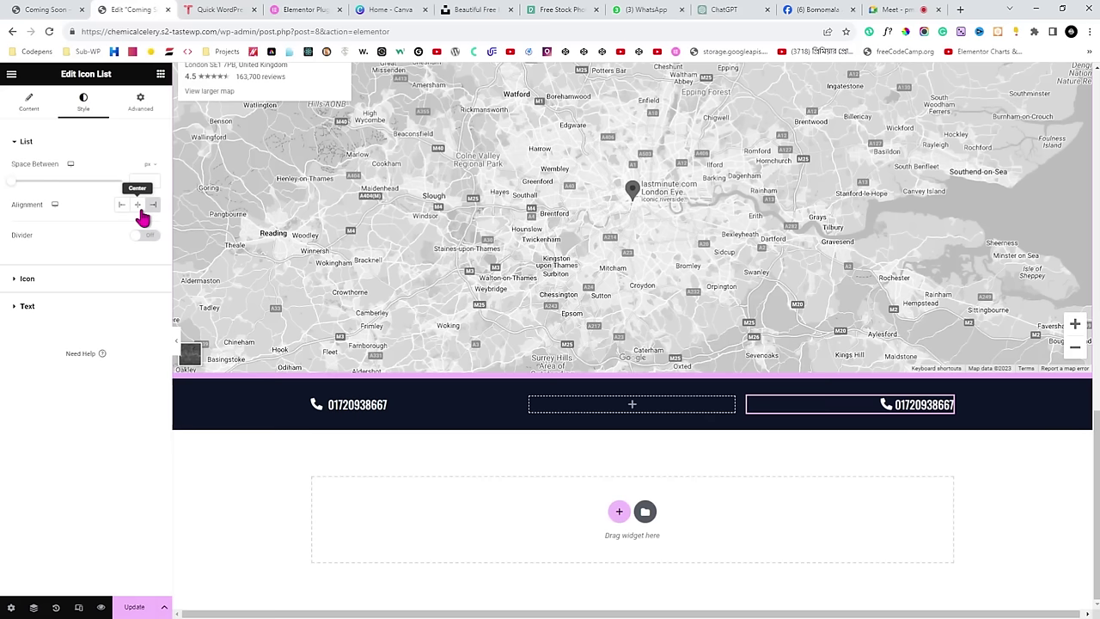
# Replace the copied item's phone number text with the contact e-mail address.
pyautogui.click(24, 110)
pyautogui.click(39, 210)
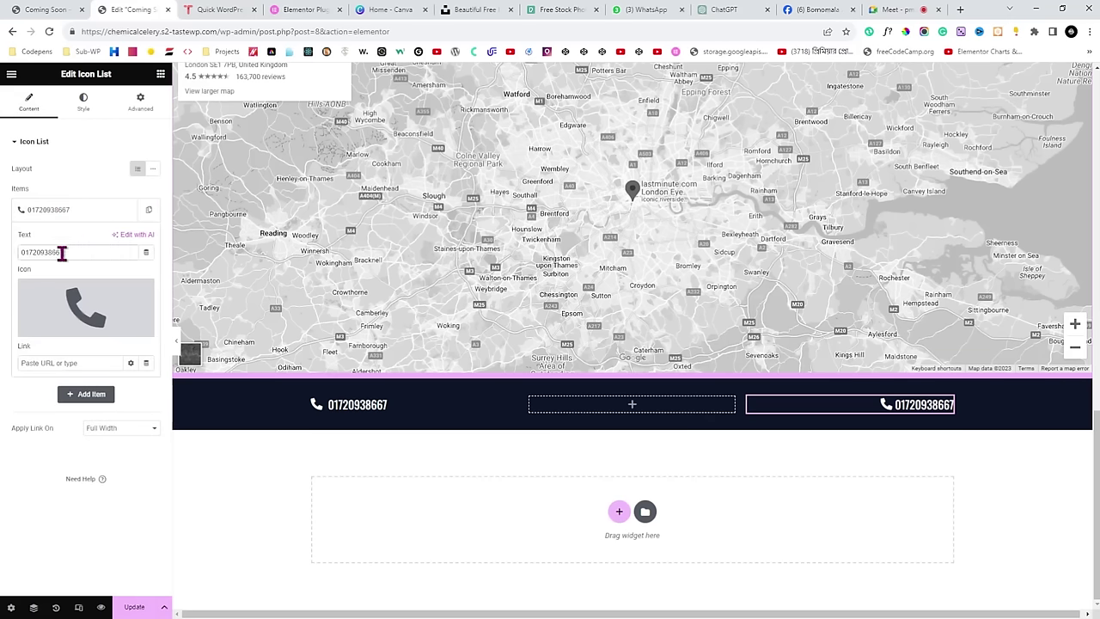
pyautogui.moveTo(61, 251); pyautogui.dragTo(7, 271)
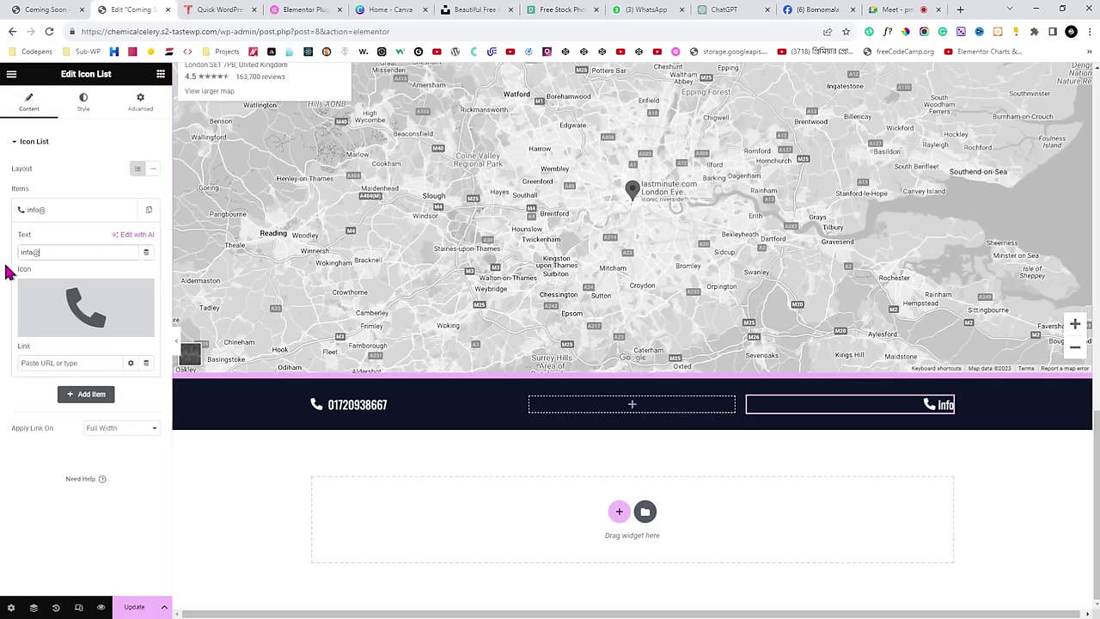
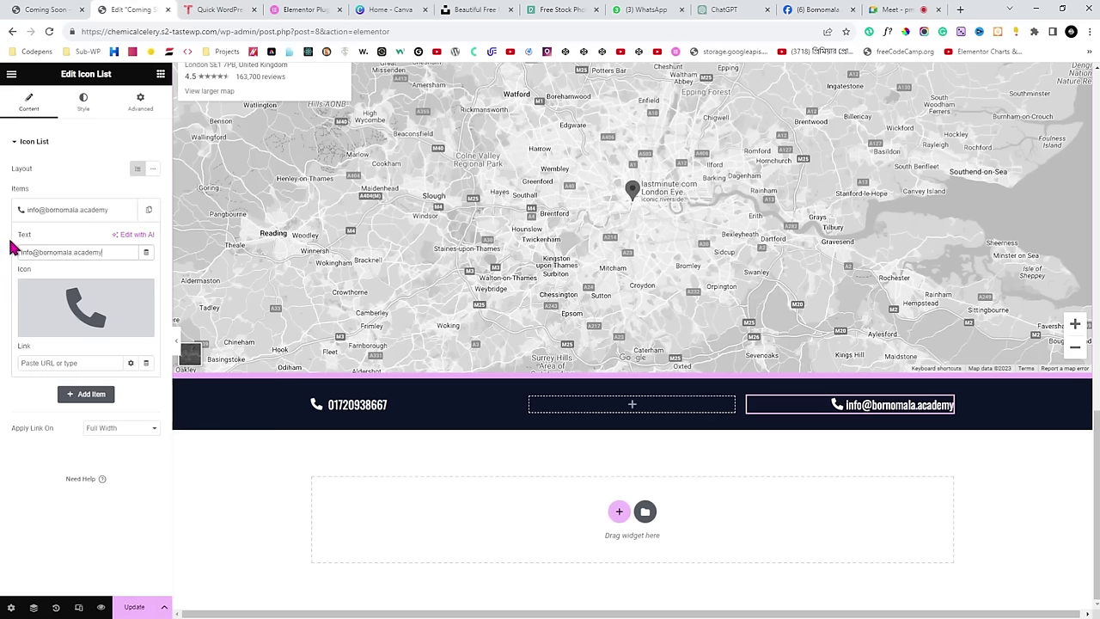
# Swap the item's icon for the Envelope icon and preview the footer.
pyautogui.click(86, 307)
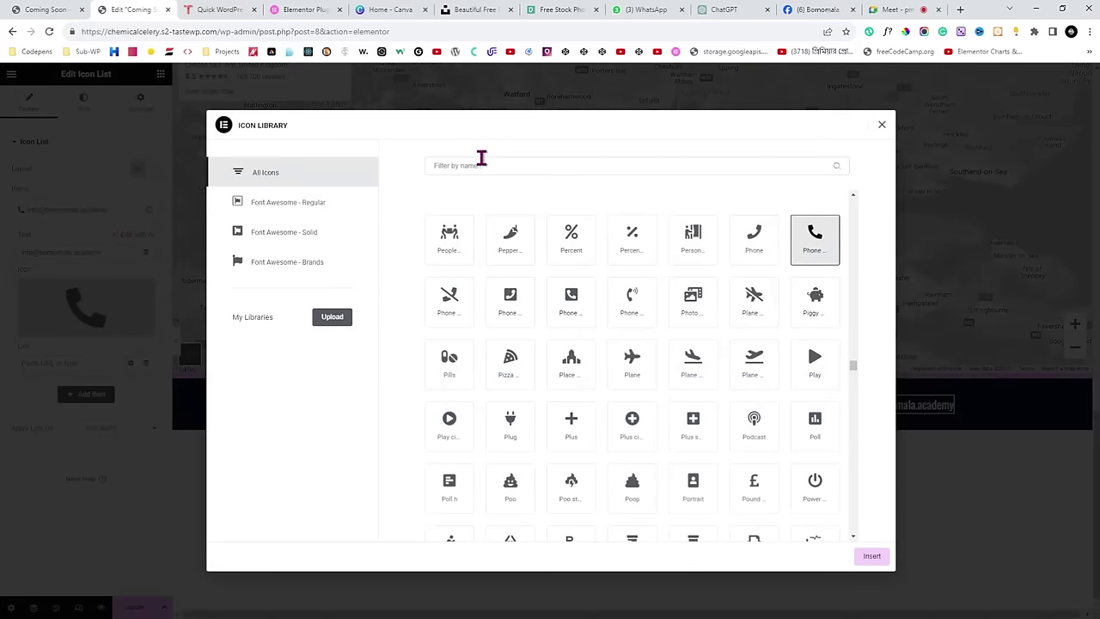
pyautogui.click(507, 168)
pyautogui.write('em')
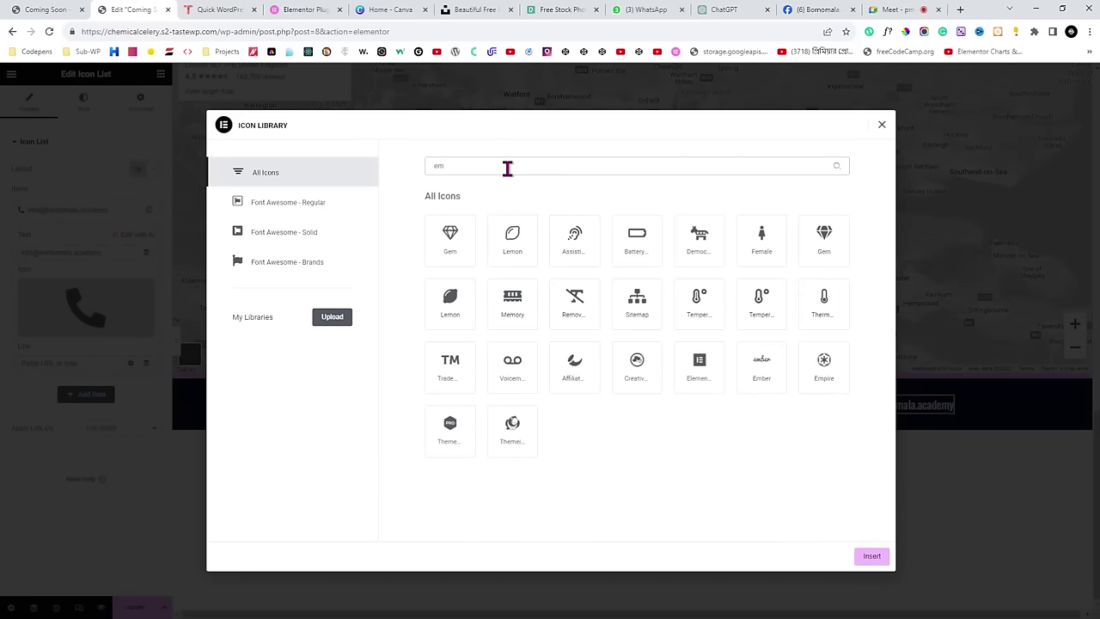
pyautogui.press('BackSpace')
pyautogui.write('nv')
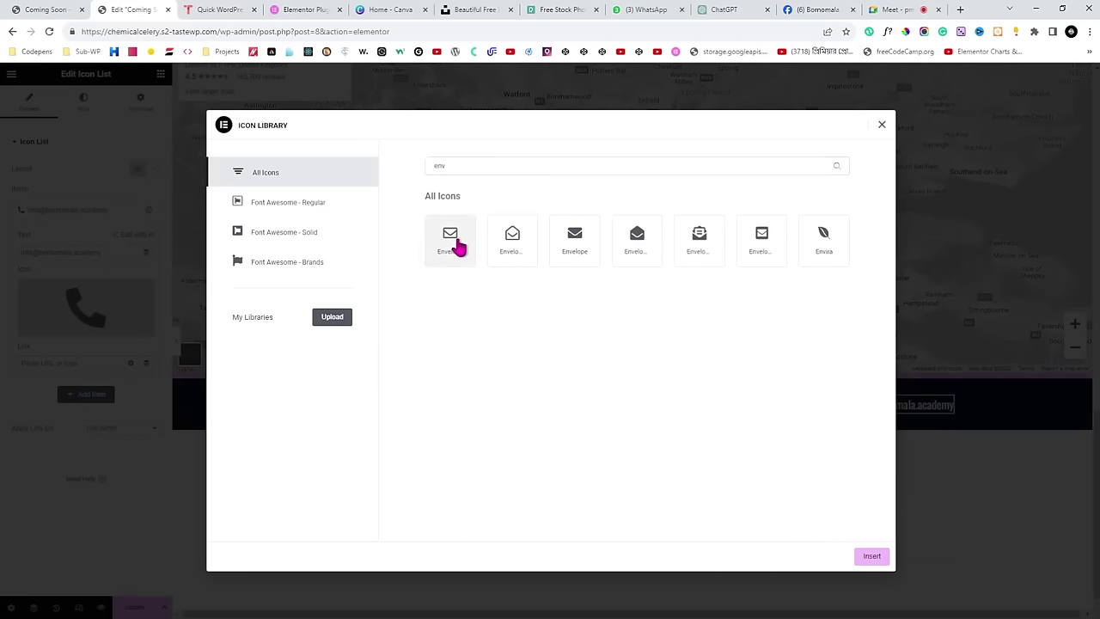
pyautogui.click(458, 247)
pyautogui.click(872, 556)
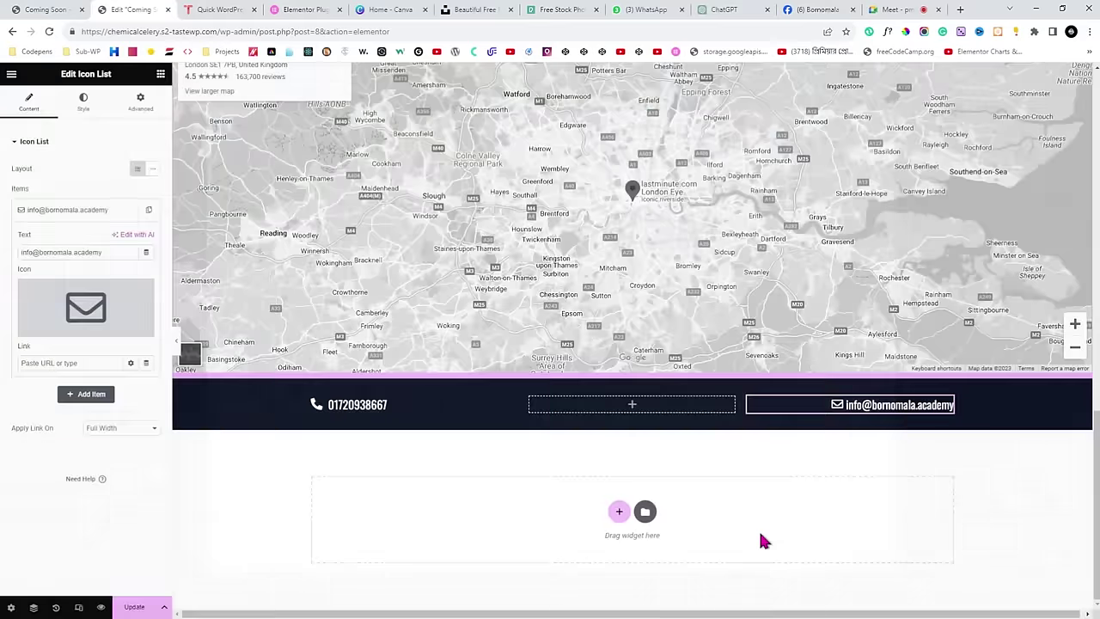
pyautogui.click(176, 342)
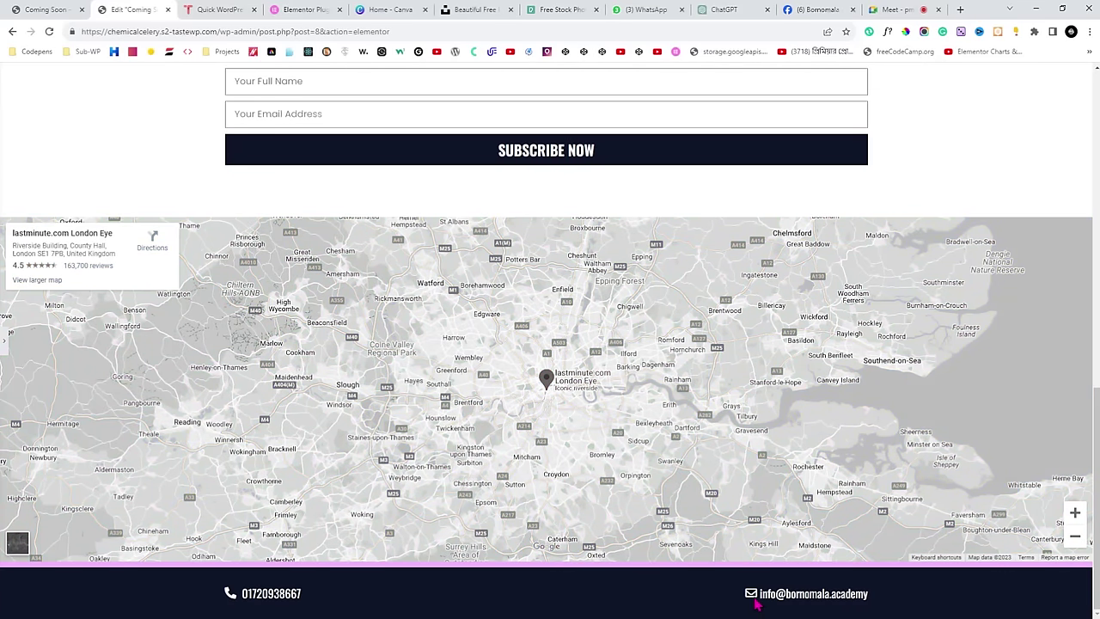
pyautogui.scroll(-2, 4, 342)
pyautogui.click(4, 342)
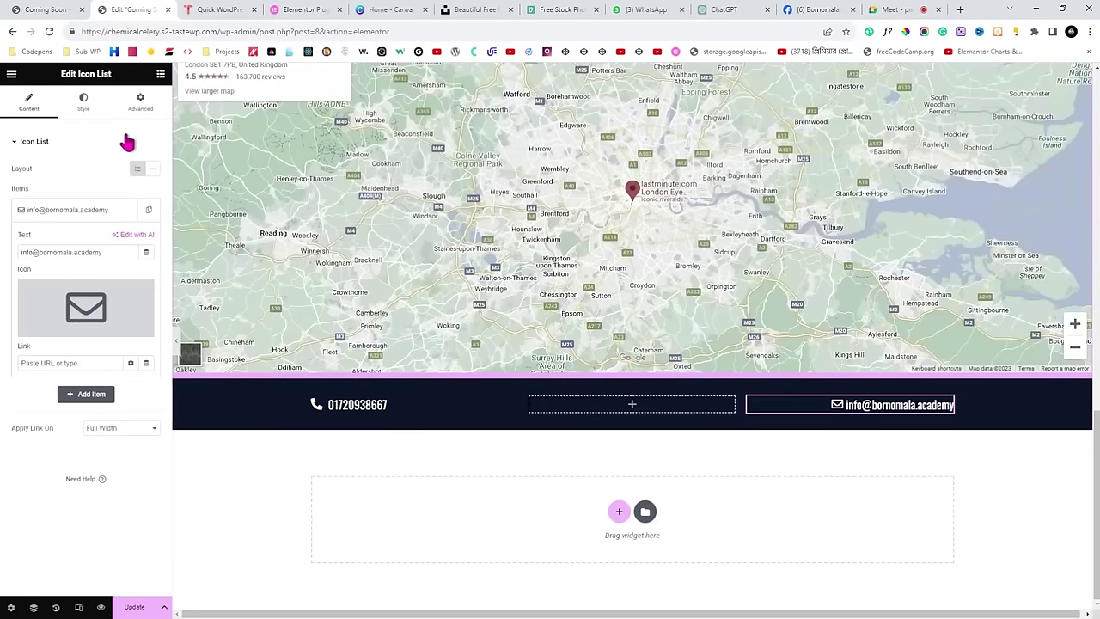
# Set the envelope icon's vertical position to 3 px and preview the footer.
pyautogui.click(86, 114)
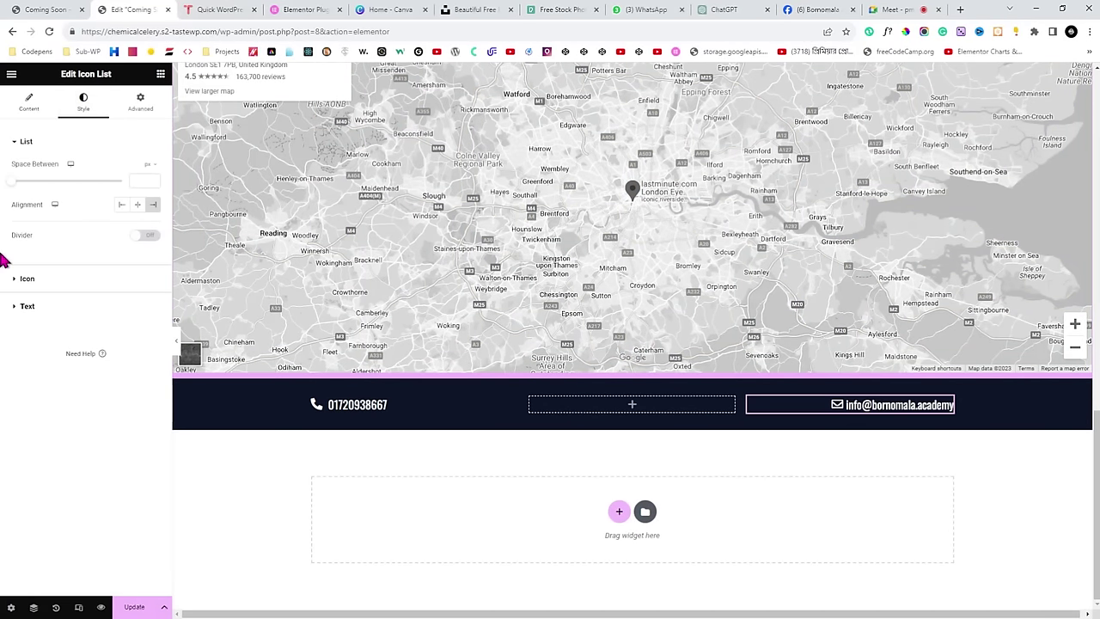
pyautogui.click(22, 278)
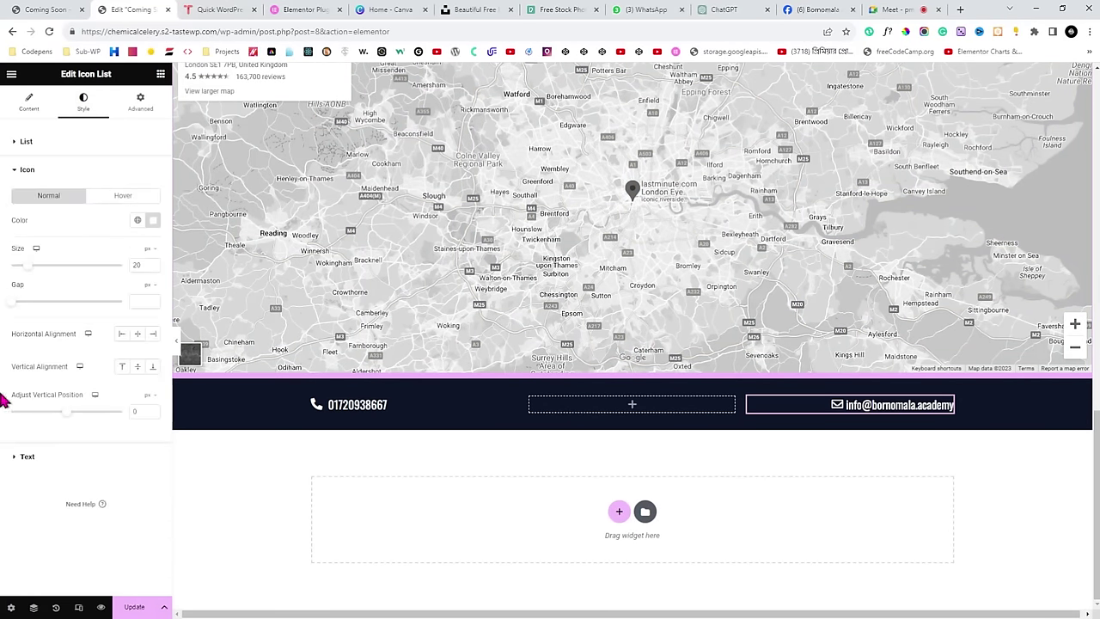
pyautogui.moveTo(7, 395); pyautogui.dragTo(56, 397)
pyautogui.click(154, 411)
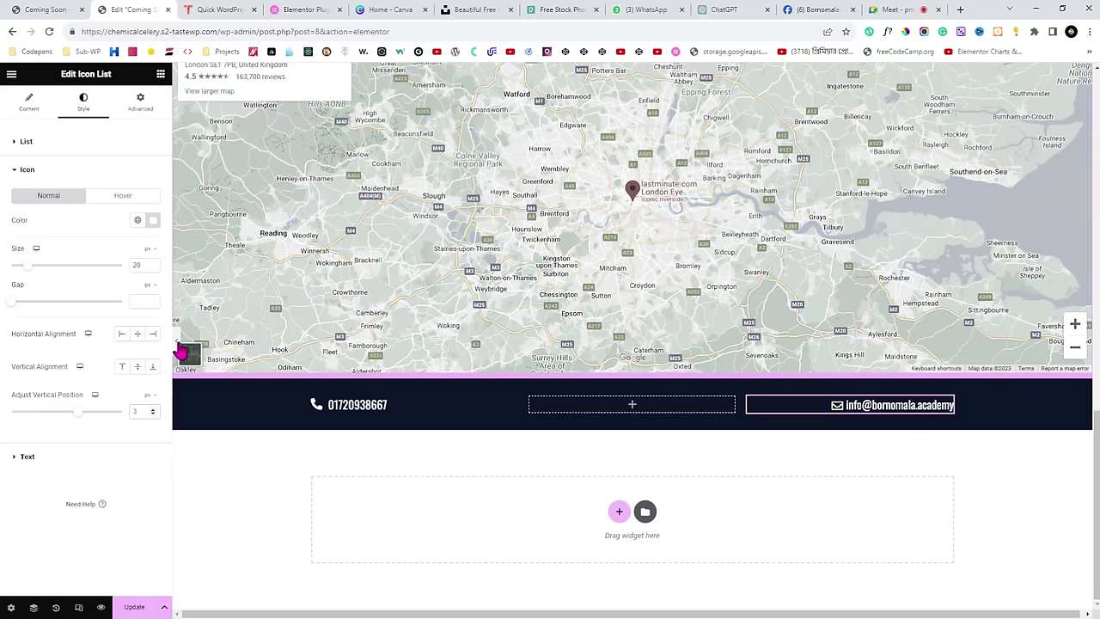
pyautogui.scroll(3, 284, 374)
pyautogui.hotkey('ctrl', 'p')
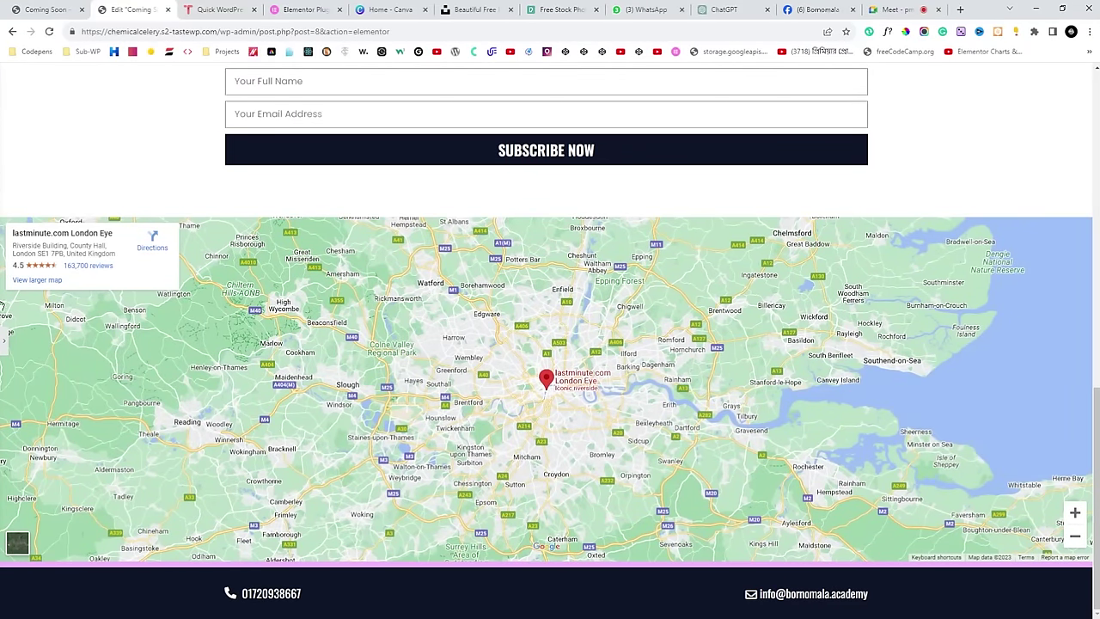
pyautogui.scroll(-3, 204, 344)
pyautogui.hotkey('ctrl', 'p')
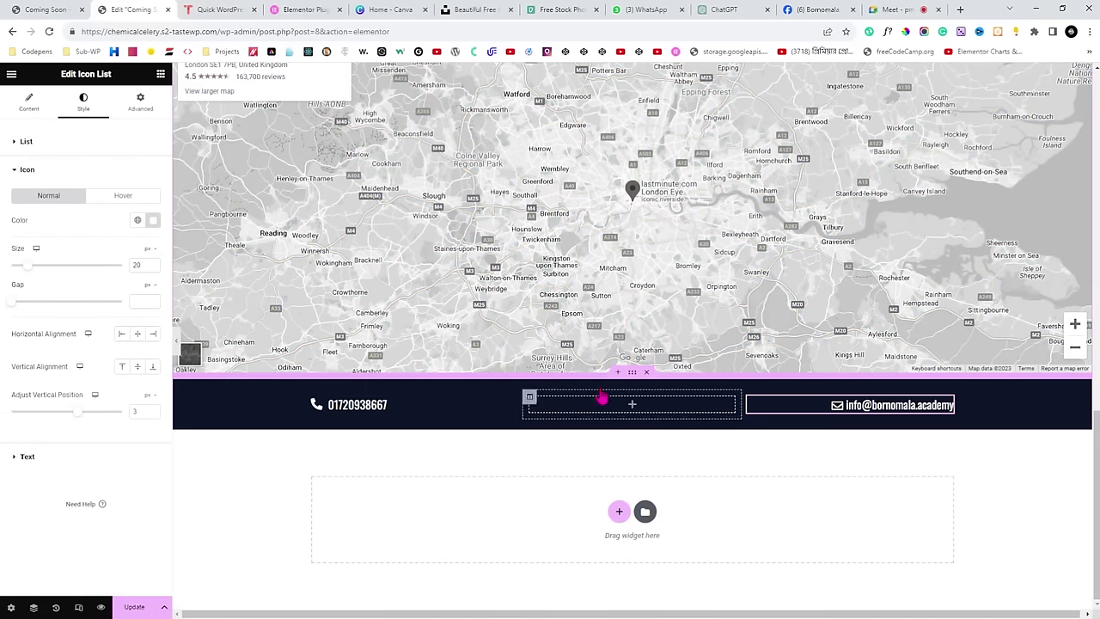
# Add a circular Social Icons widget to the middle footer column.
pyautogui.click(160, 74)
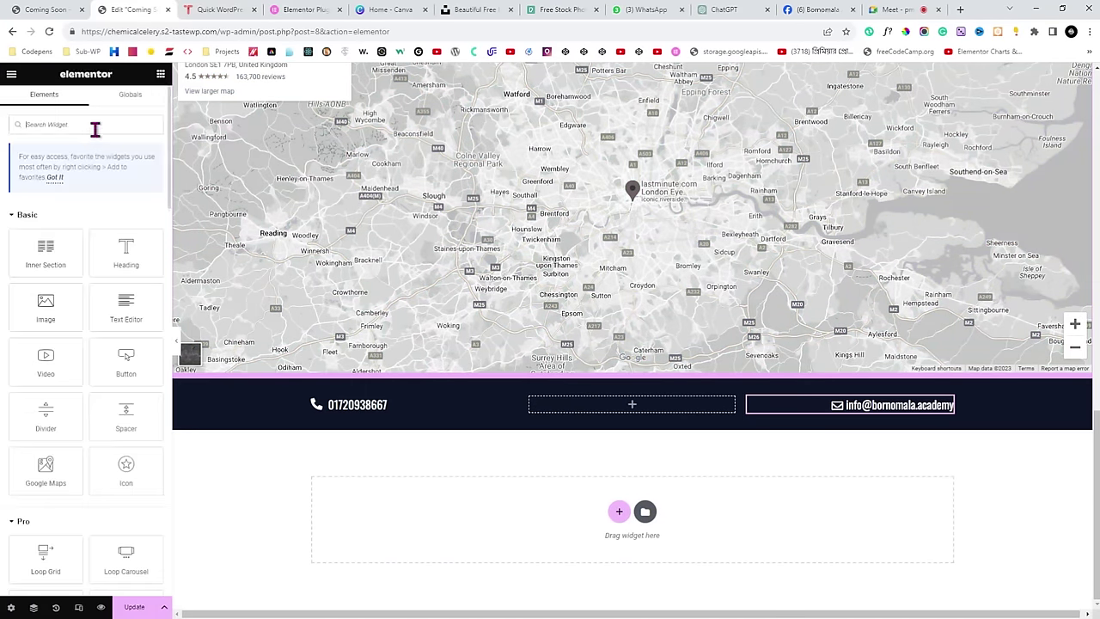
pyautogui.write('social')
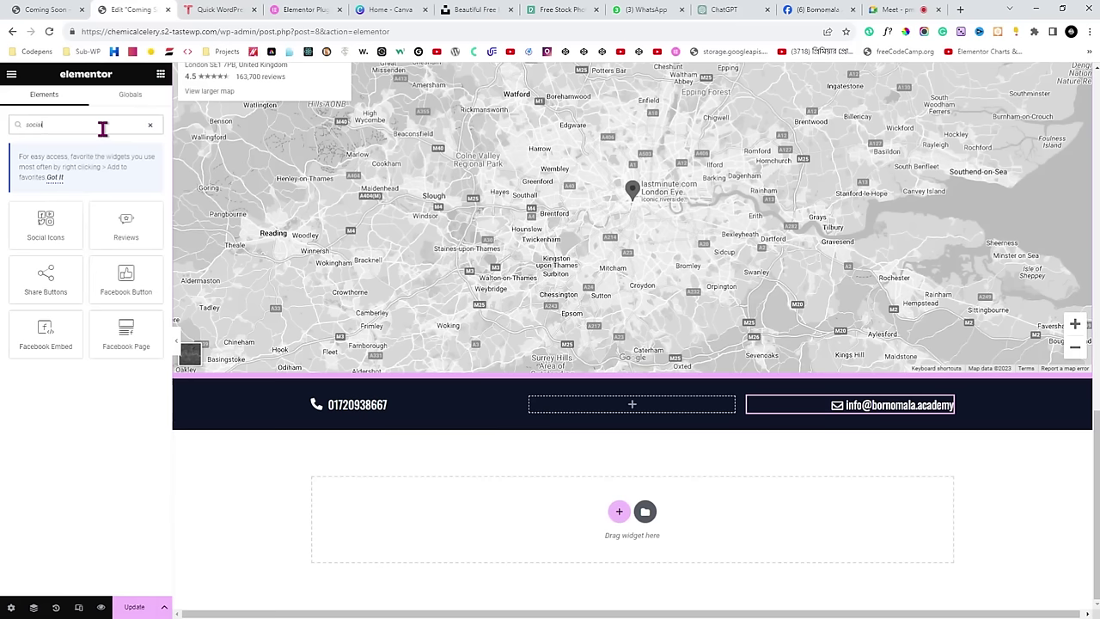
pyautogui.moveTo(48, 219); pyautogui.dragTo(613, 413)
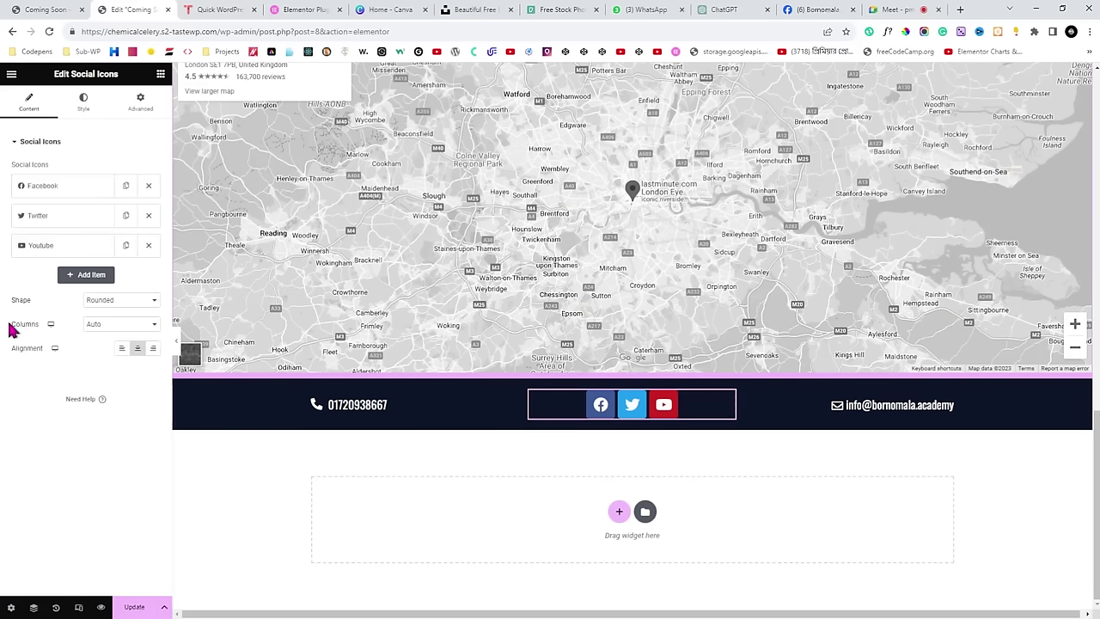
pyautogui.moveTo(5, 301); pyautogui.dragTo(126, 310)
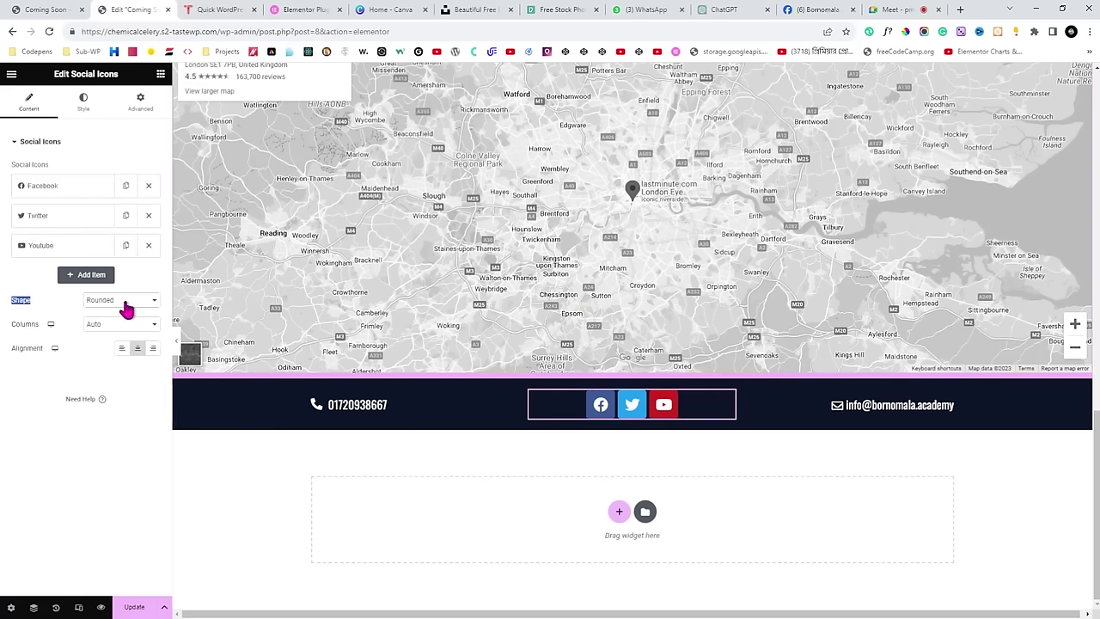
pyautogui.click(124, 302)
pyautogui.click(116, 340)
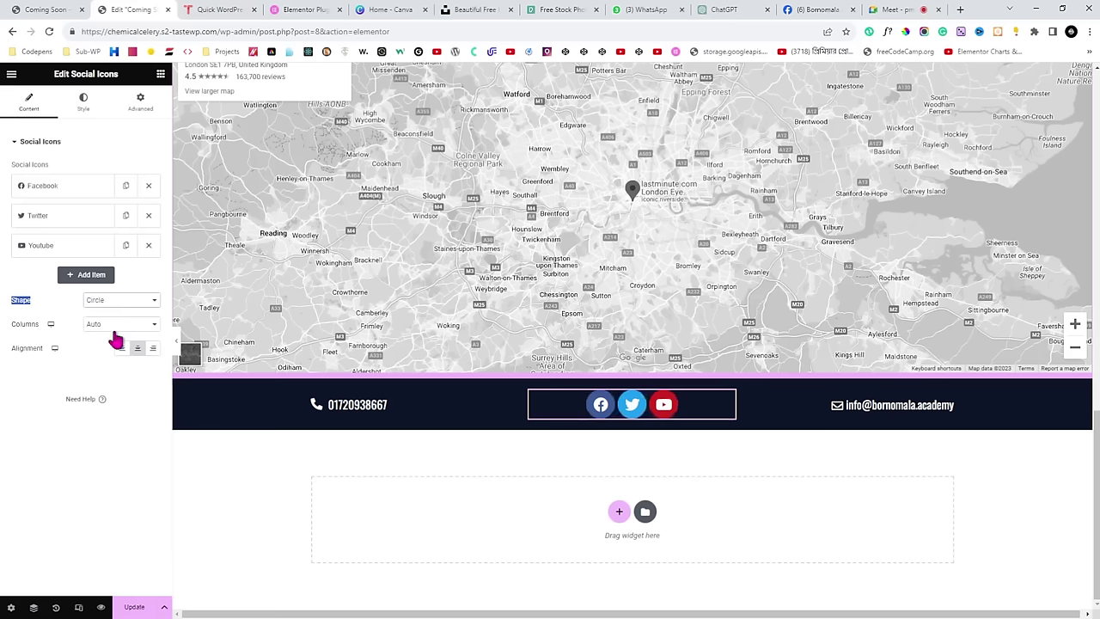
# Colour the social icons with light global primary and dark secondary colours, size 22, spacing 15.
pyautogui.click(82, 104)
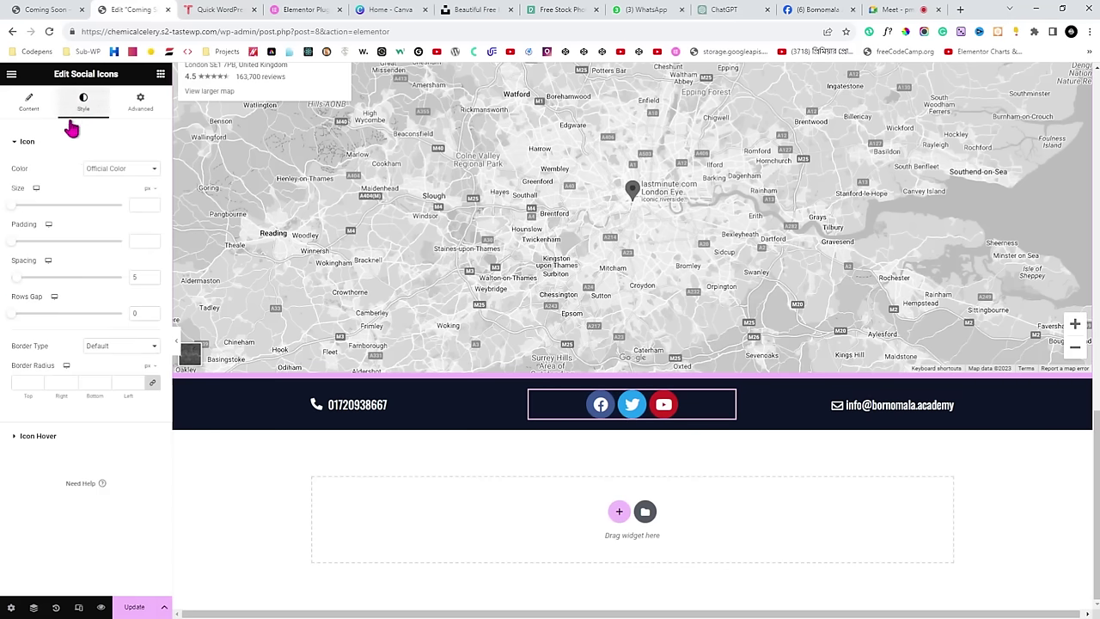
pyautogui.click(120, 169)
pyautogui.click(114, 186)
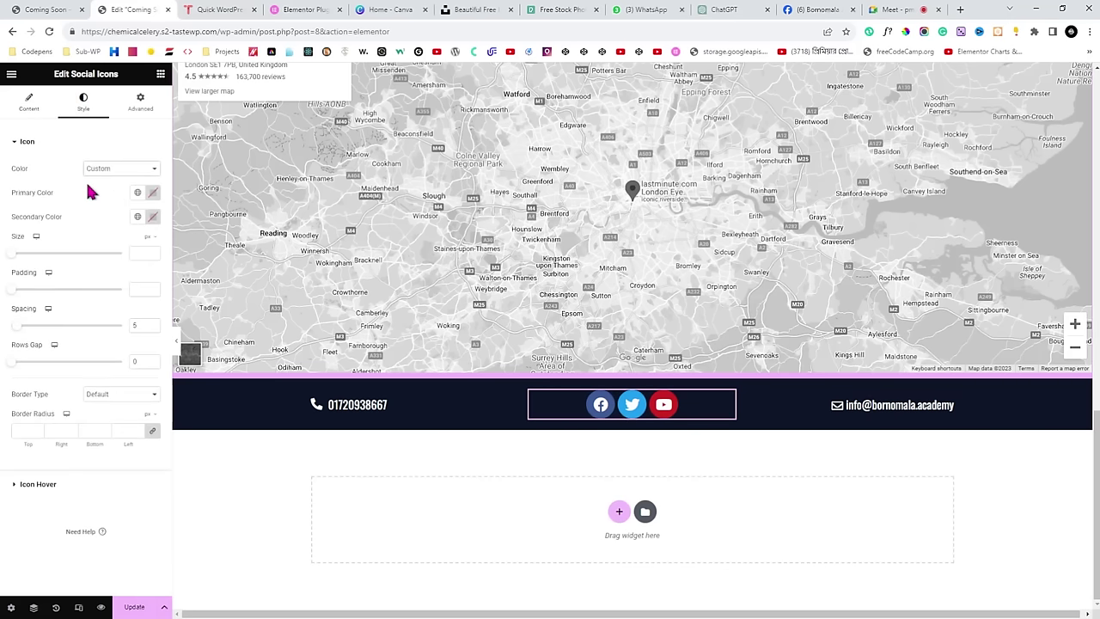
pyautogui.click(138, 192)
pyautogui.click(94, 344)
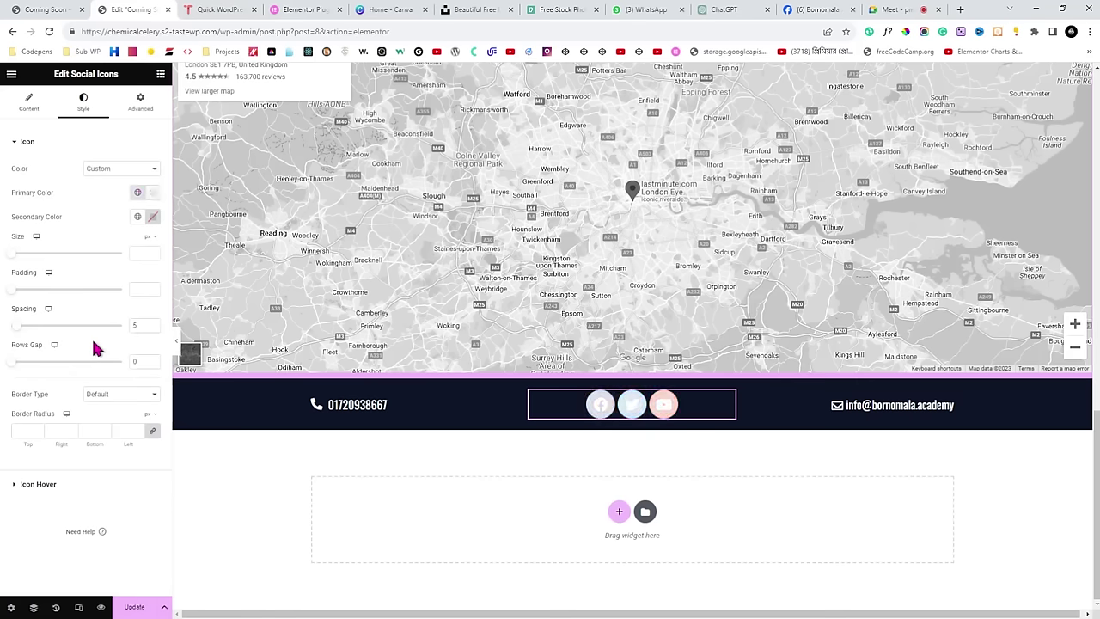
pyautogui.click(138, 217)
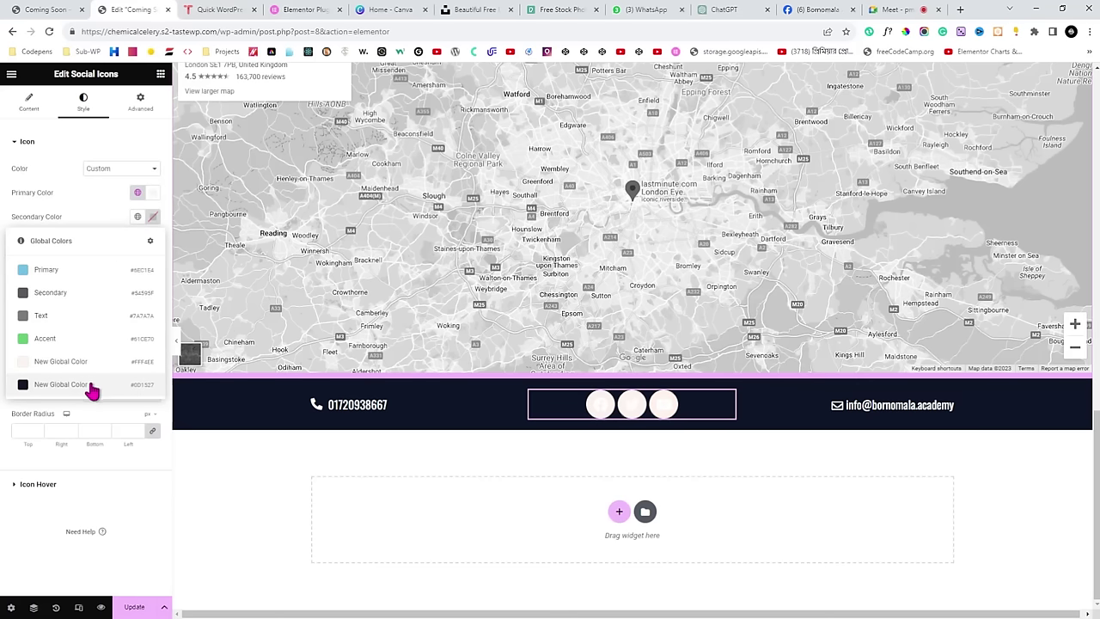
pyautogui.click(62, 384)
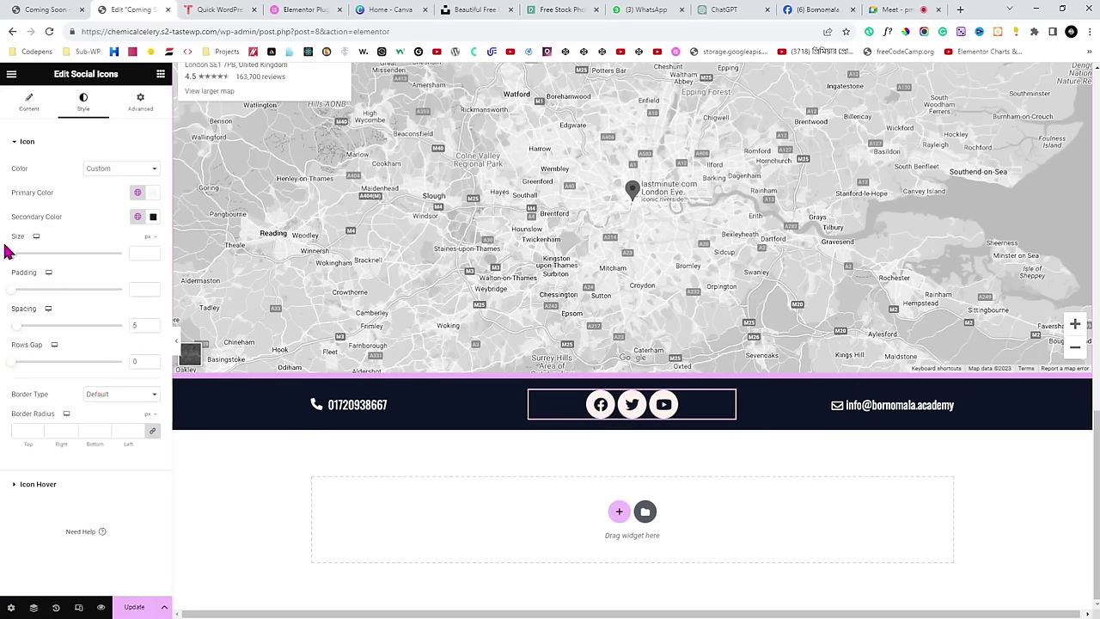
pyautogui.scroll(-5, 140, 256)
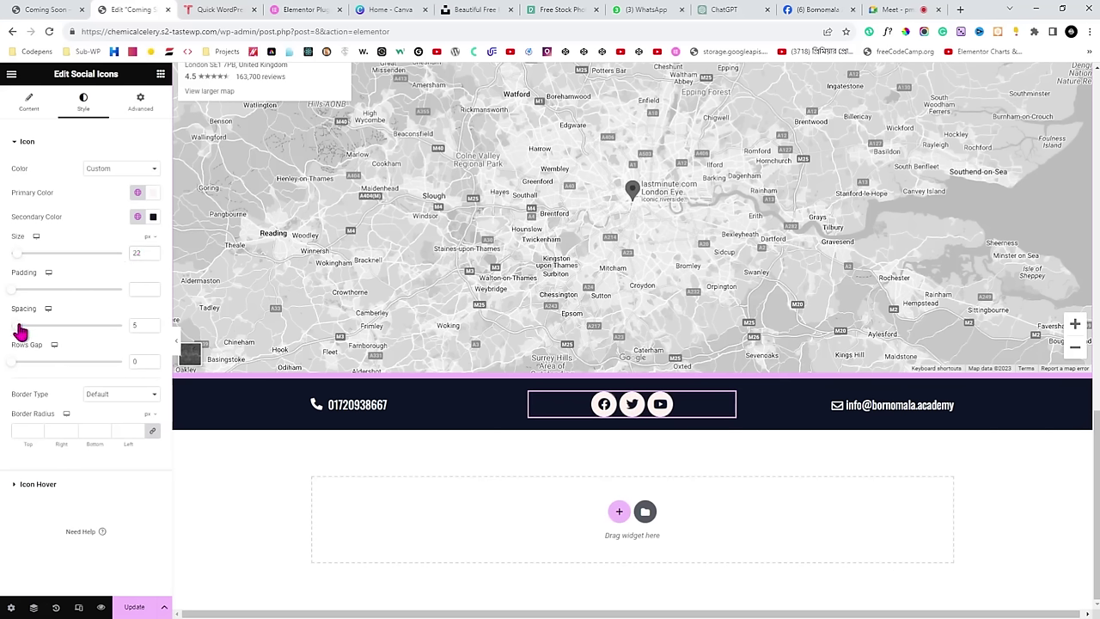
pyautogui.moveTo(20, 327); pyautogui.dragTo(37, 324)
pyautogui.scroll(1, 159, 325)
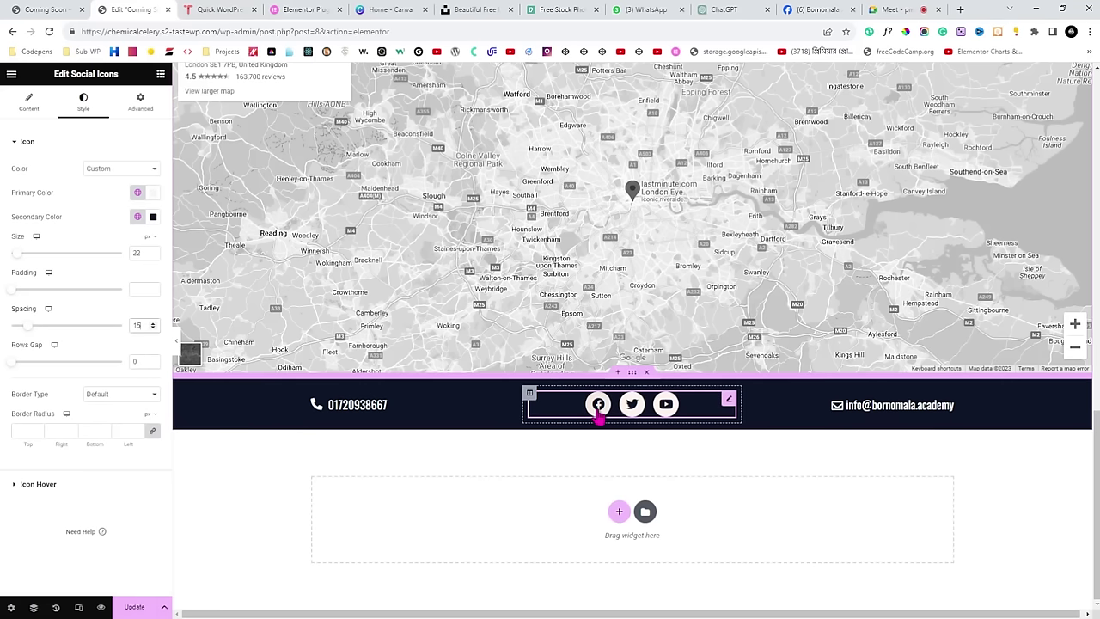
# Apply a Grow hover animation to the icons and save the page.
pyautogui.click(38, 487)
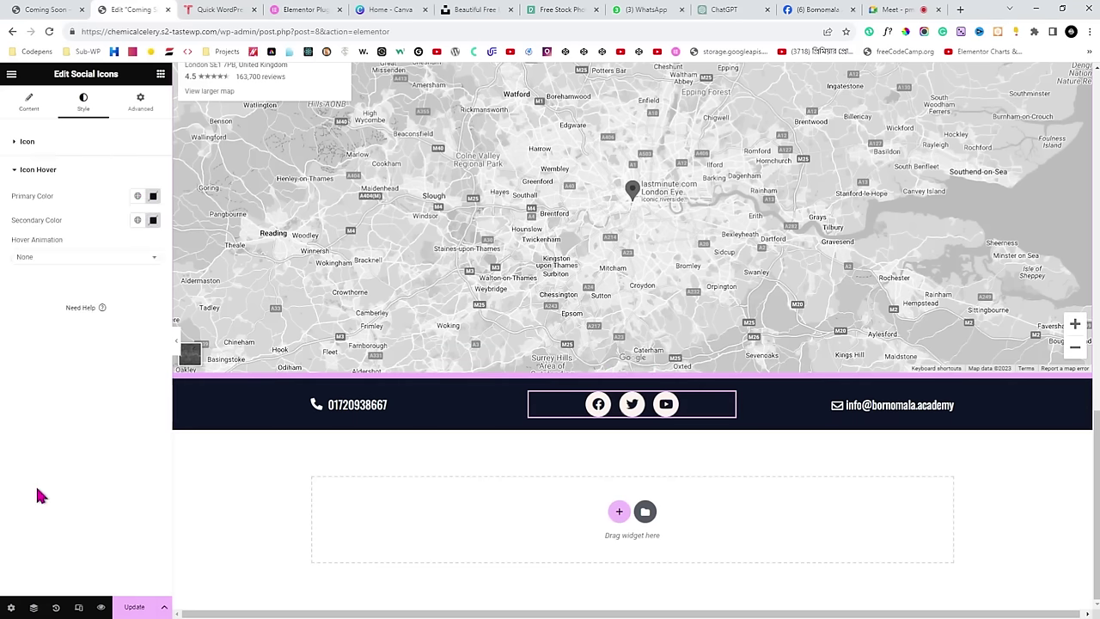
pyautogui.click(45, 260)
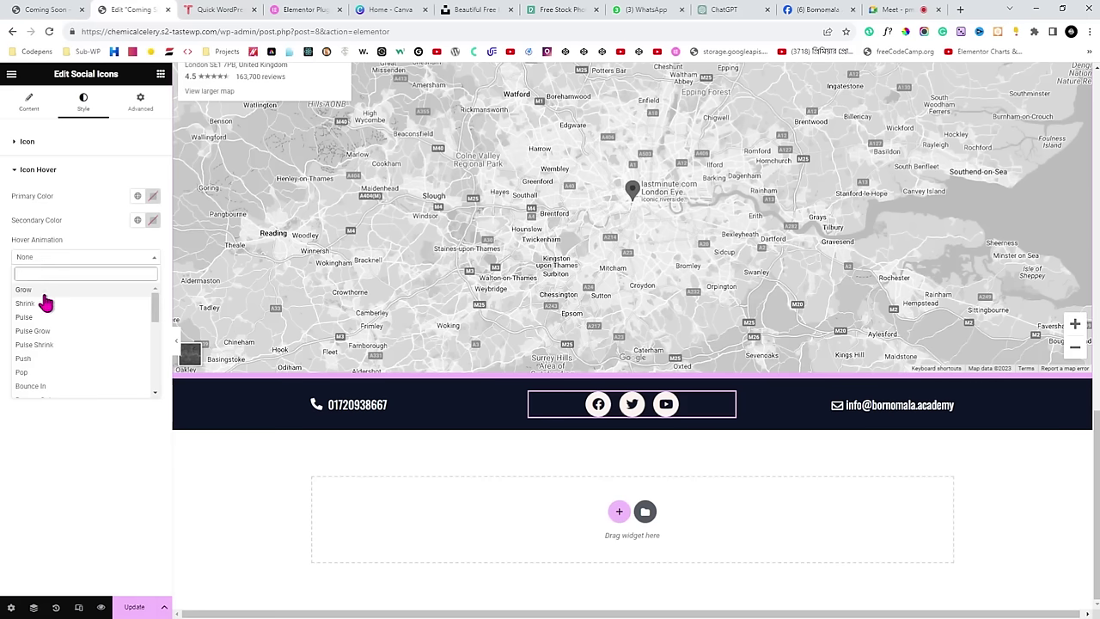
pyautogui.click(42, 290)
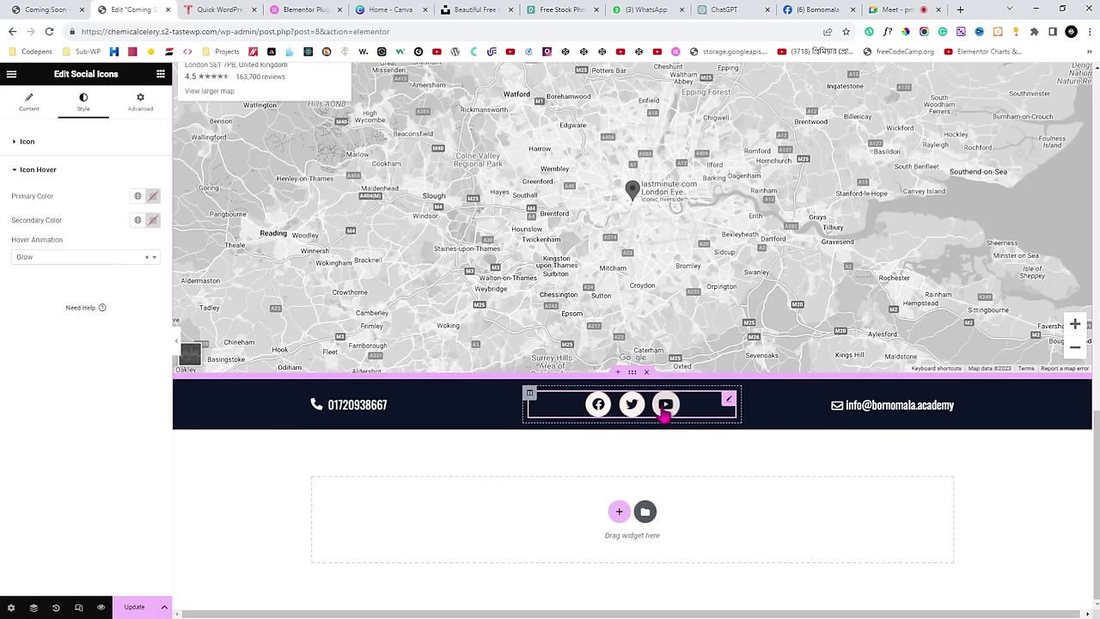
pyautogui.click(135, 607)
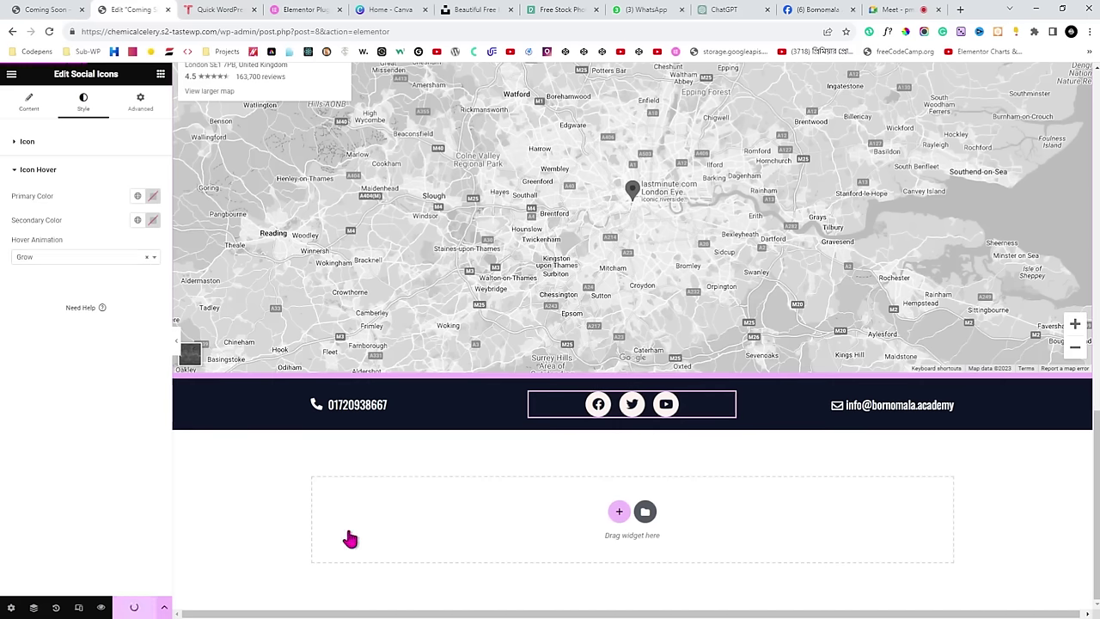
# Open the page preview in a new tab and switch to it.
pyautogui.click(911, 9)
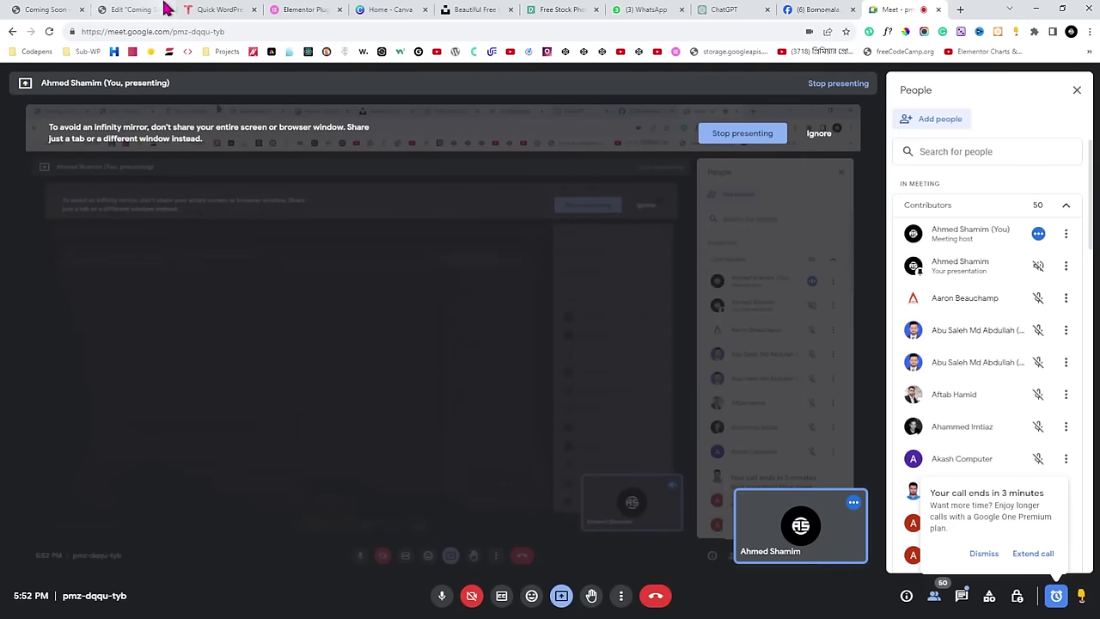
pyautogui.click(140, 10)
pyautogui.click(98, 605)
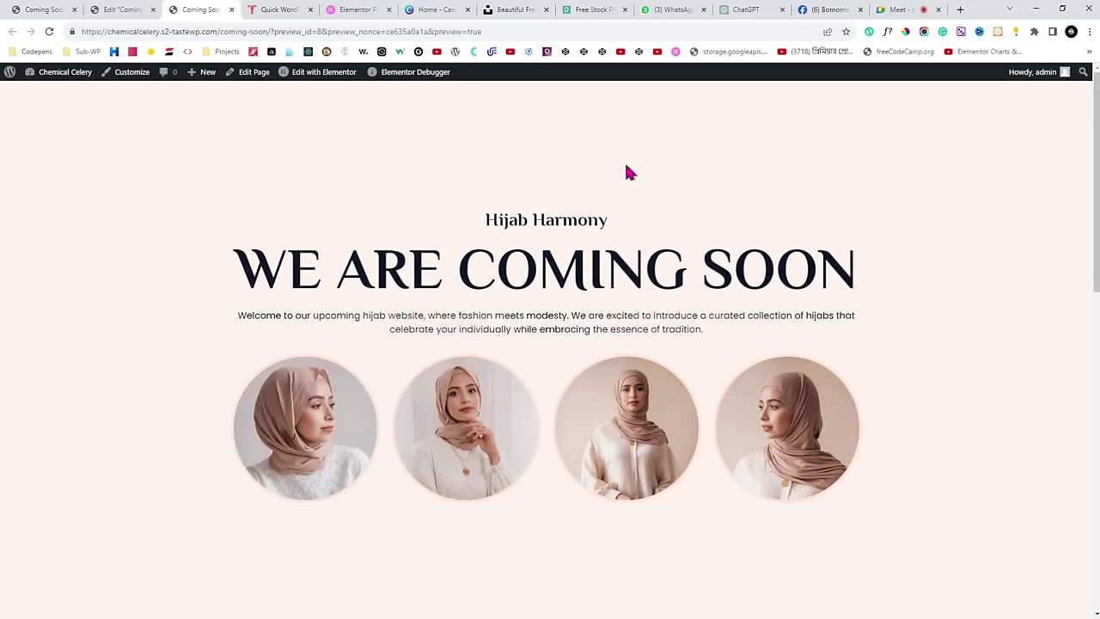
pyautogui.click(929, 9)
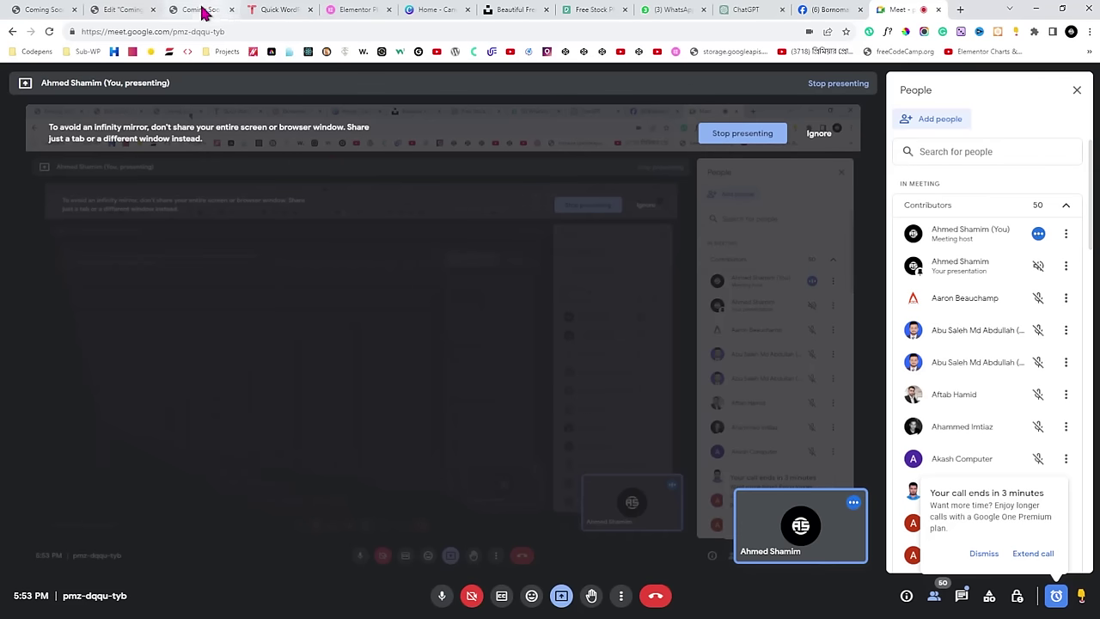
pyautogui.click(124, 10)
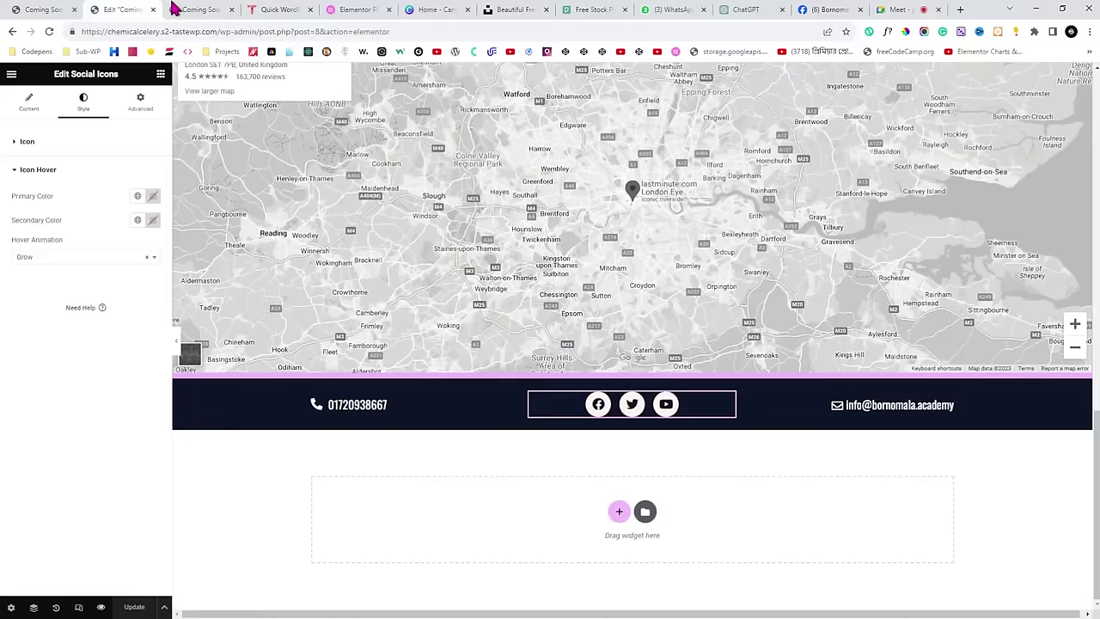
pyautogui.click(196, 10)
# Scroll down to the footer and select the phone number and e-mail text.
pyautogui.scroll(-3, 520, 286)
pyautogui.scroll(3, 535, 285)
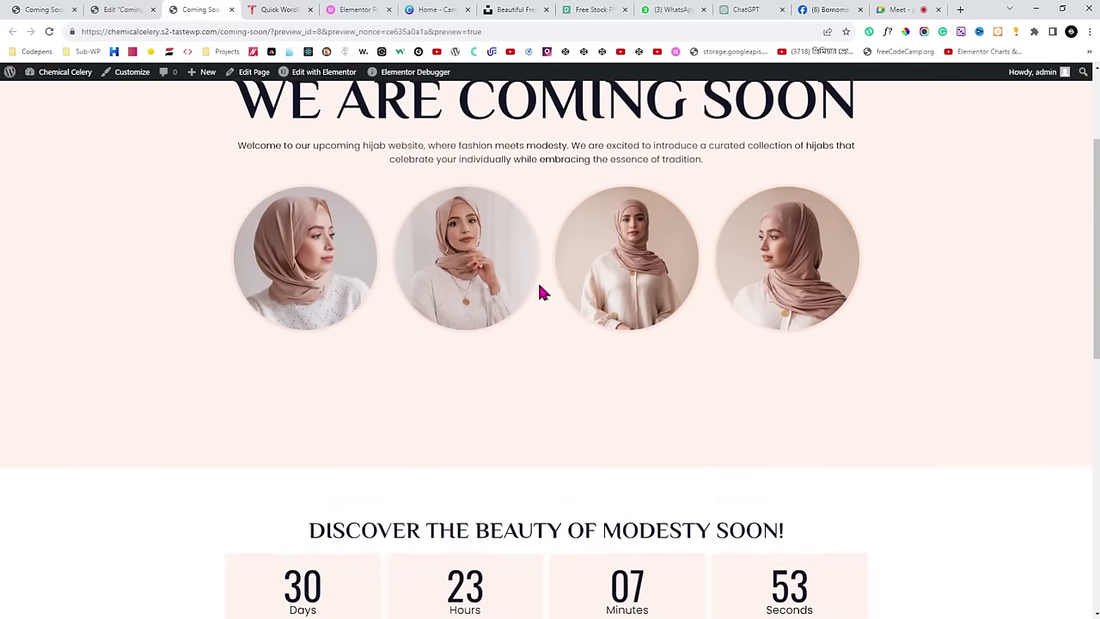
pyautogui.scroll(-1, 560, 201)
pyautogui.scroll(-8, 560, 201)
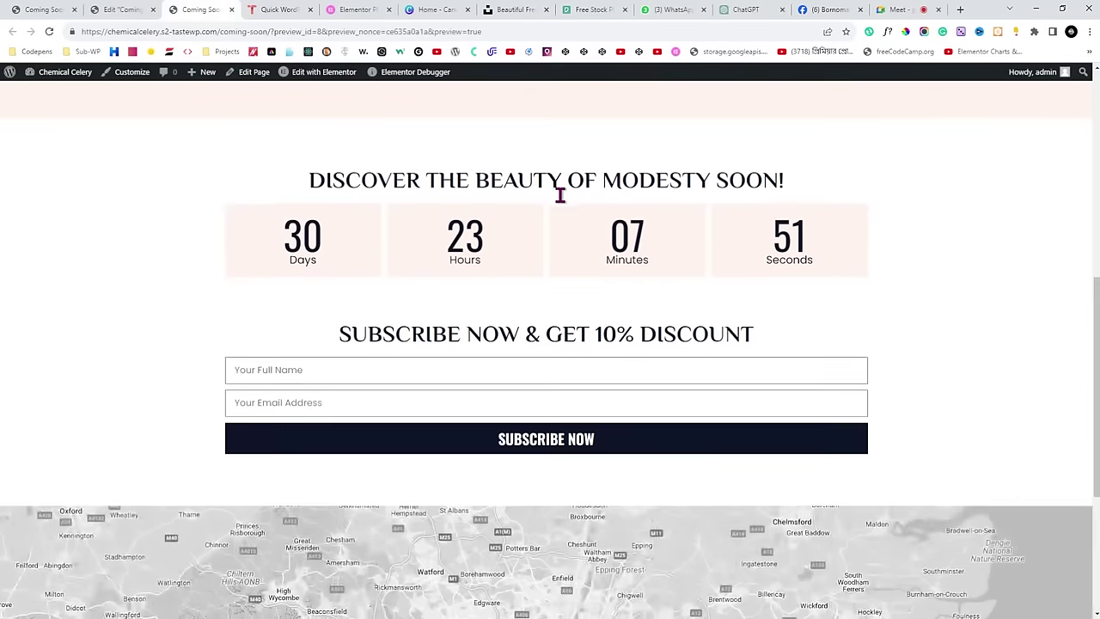
pyautogui.scroll(-1, 562, 201)
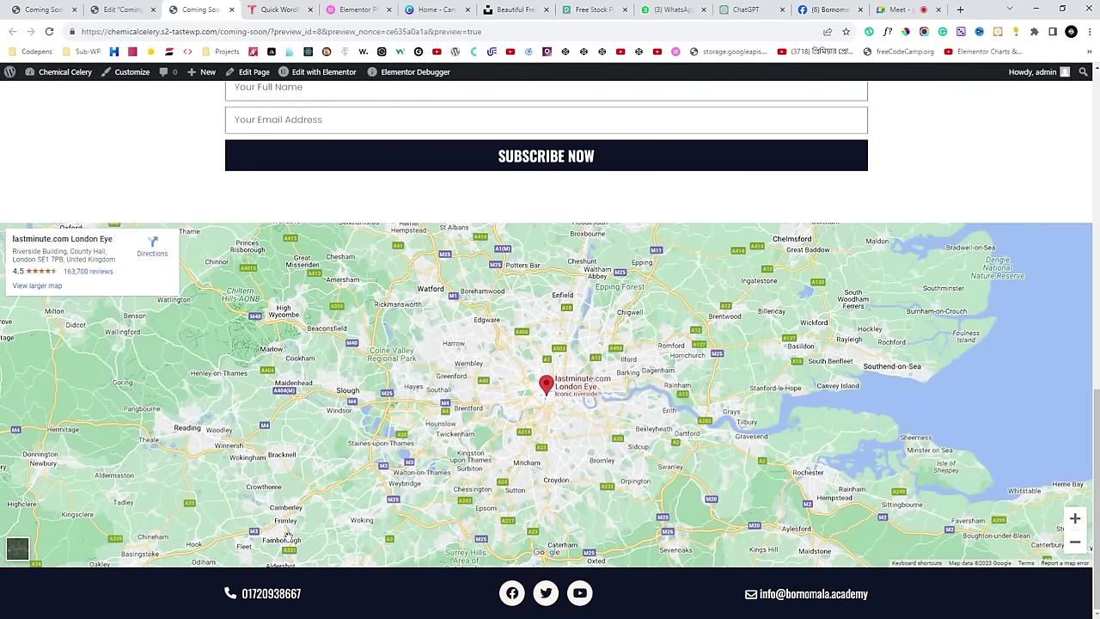
pyautogui.doubleClick(271, 594)
pyautogui.doubleClick(799, 599)
pyautogui.doubleClick(256, 593)
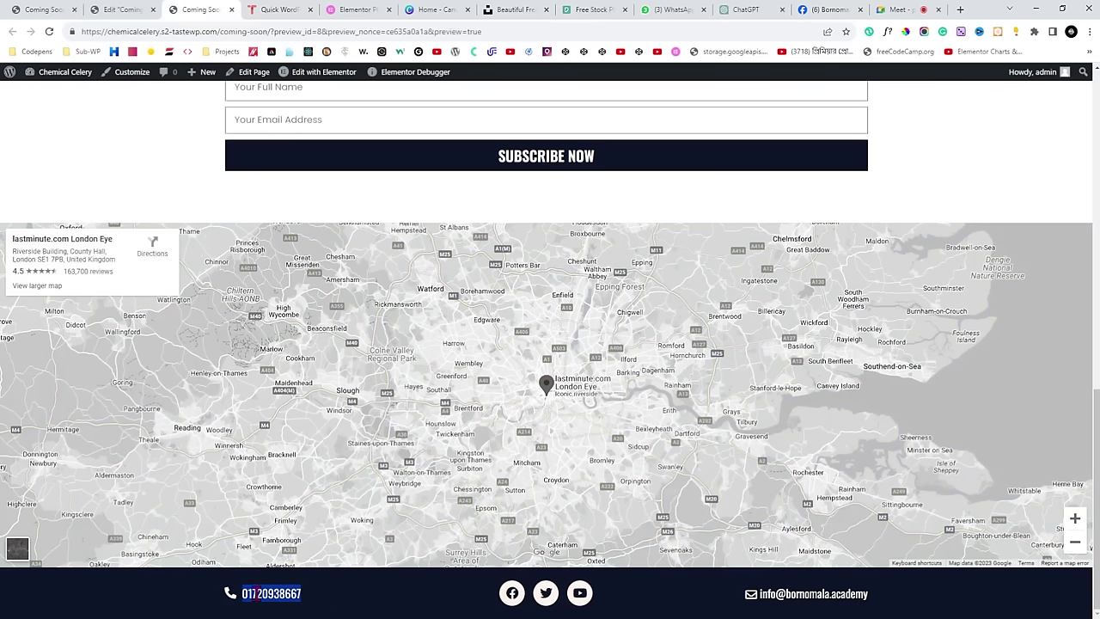
pyautogui.click(281, 593)
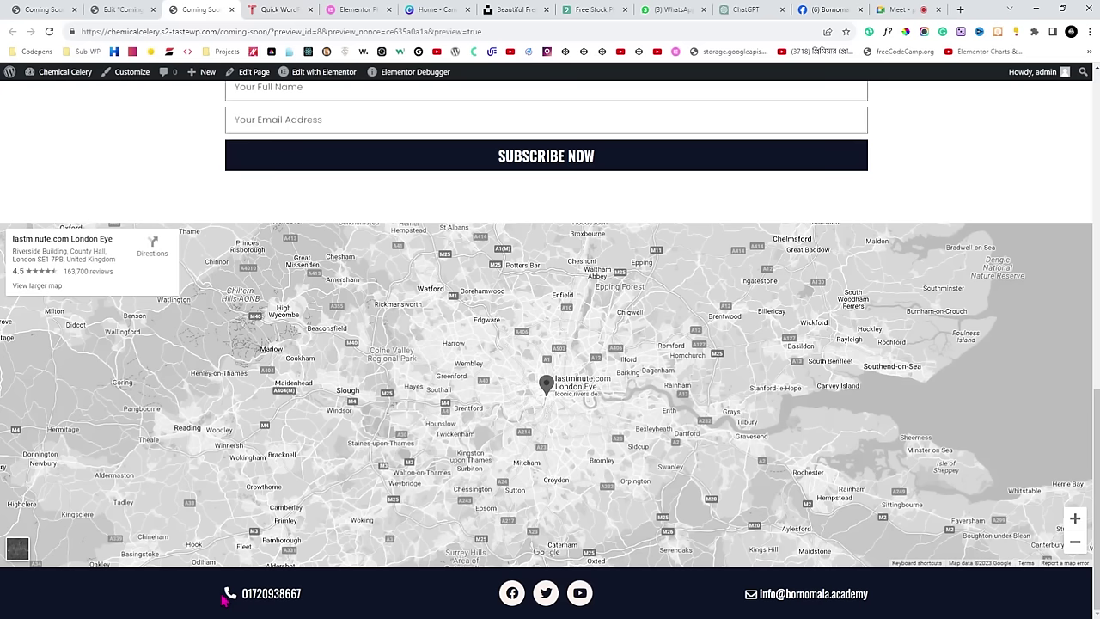
pyautogui.doubleClick(245, 594)
pyautogui.click(319, 606)
pyautogui.doubleClick(343, 604)
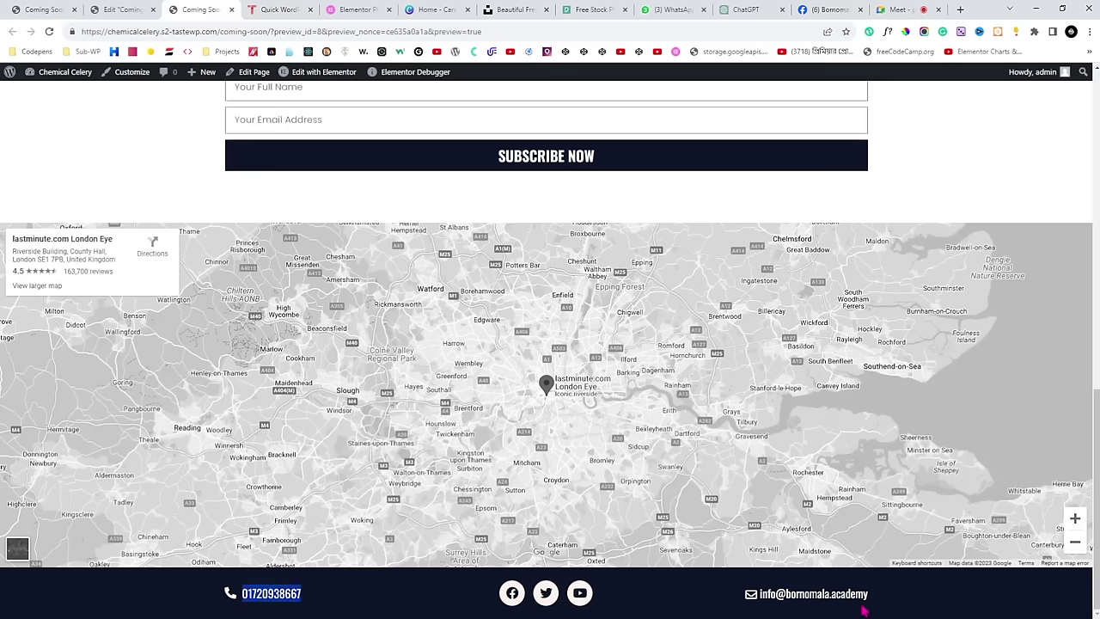
pyautogui.moveTo(864, 610); pyautogui.dragTo(786, 606)
pyautogui.click(671, 607)
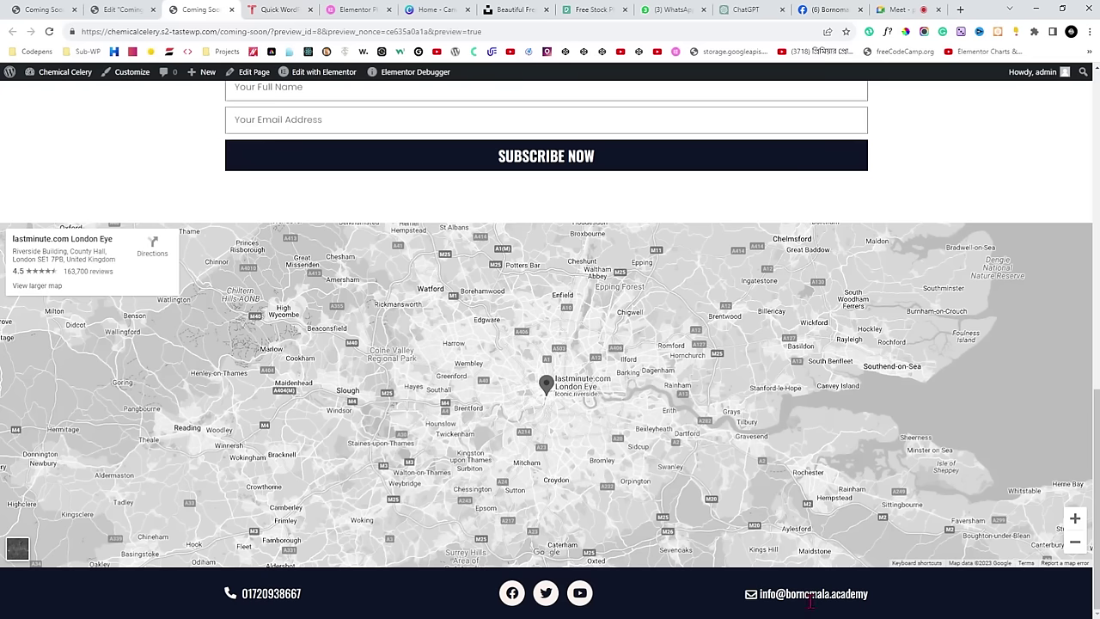
# Start adding a tel: link to the footer phone item.
pyautogui.click(137, 10)
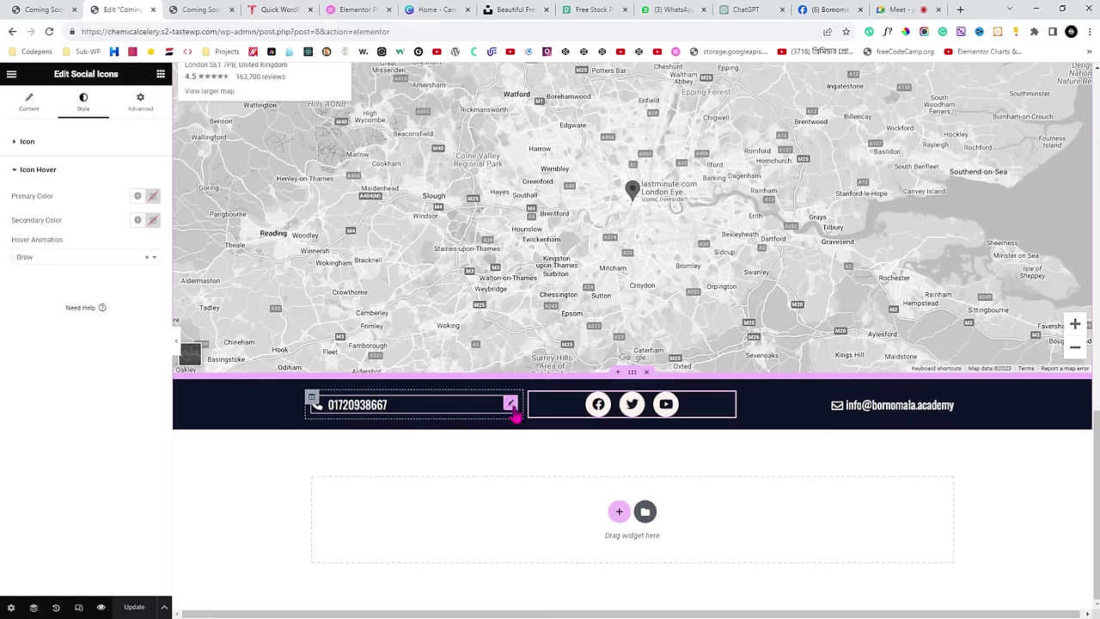
pyautogui.click(511, 404)
pyautogui.click(23, 112)
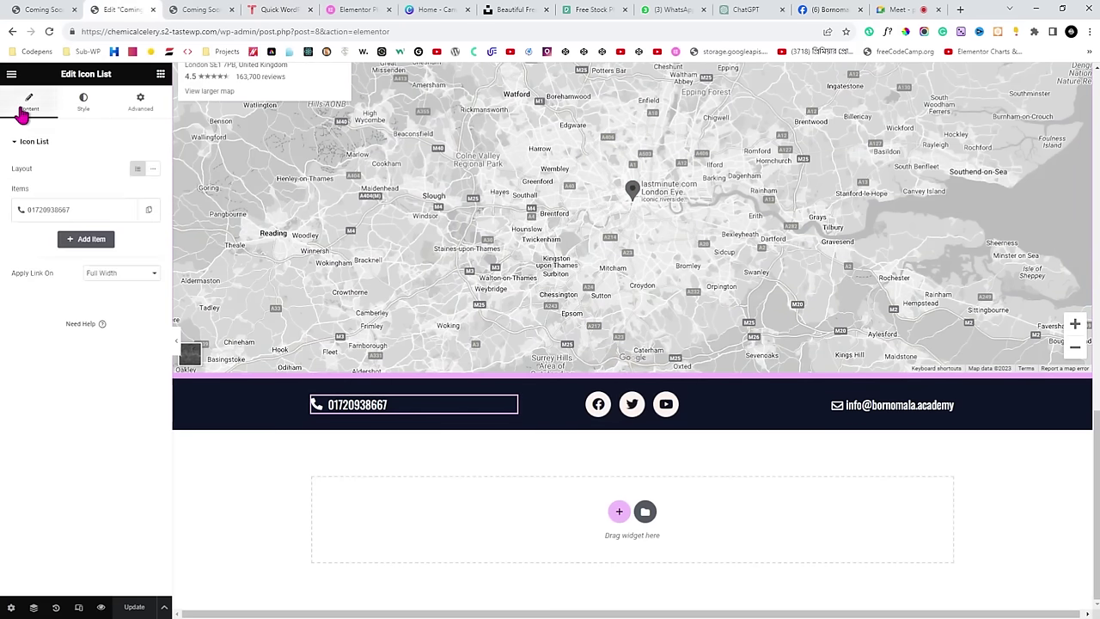
pyautogui.click(47, 211)
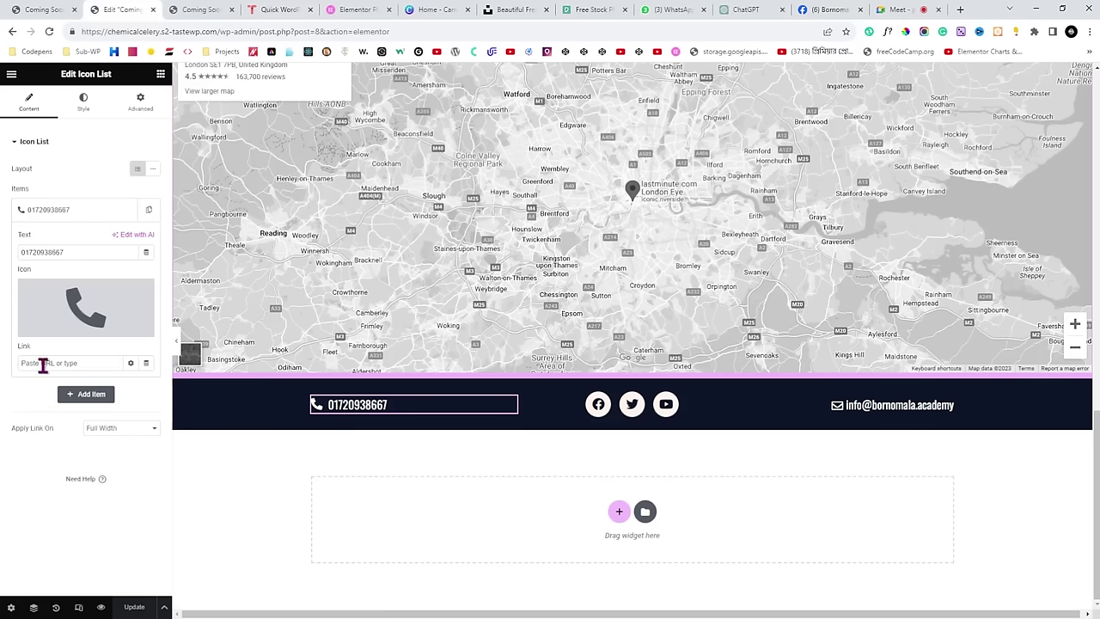
pyautogui.click(60, 362)
pyautogui.write('tel')
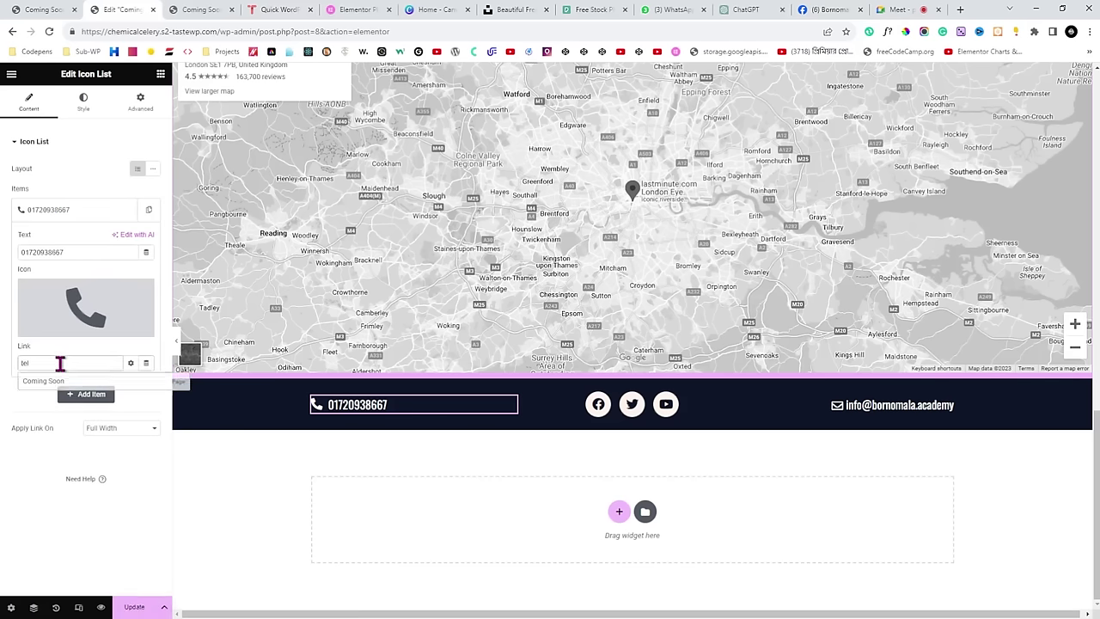
pyautogui.moveTo(84, 252); pyautogui.dragTo(23, 251)
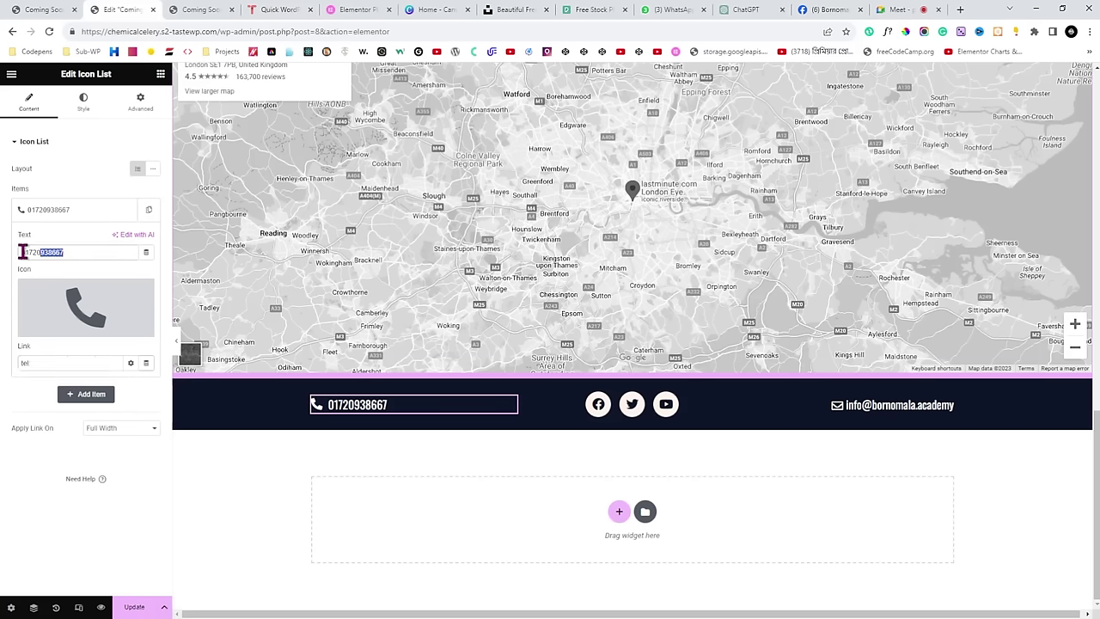
pyautogui.click(65, 363)
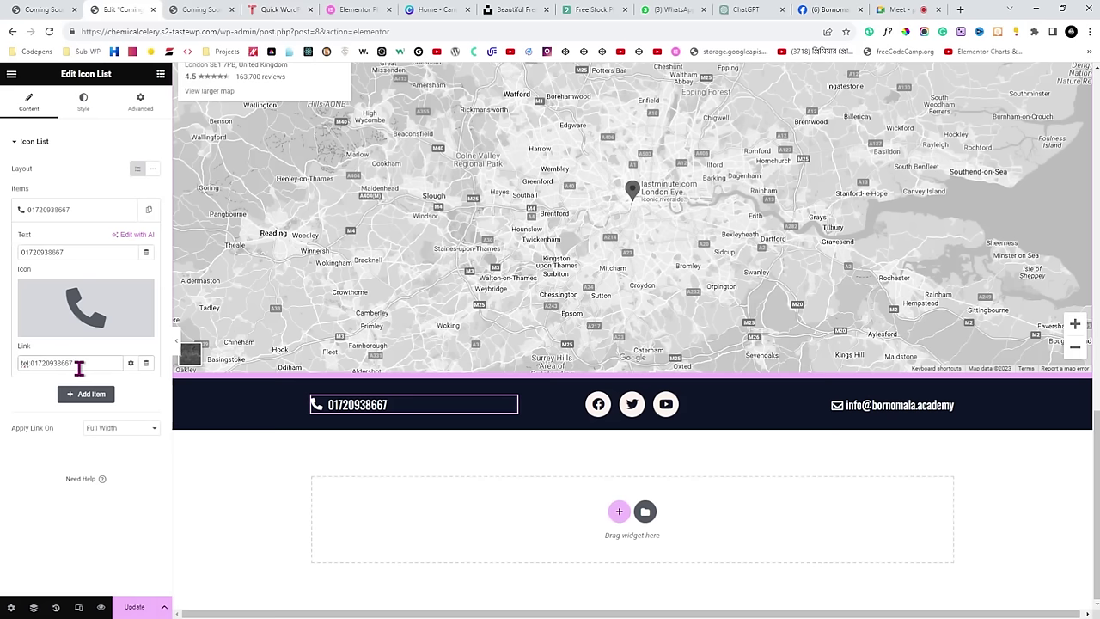
# Give the footer e-mail item a mailto: link to its address and save.
pyautogui.click(949, 406)
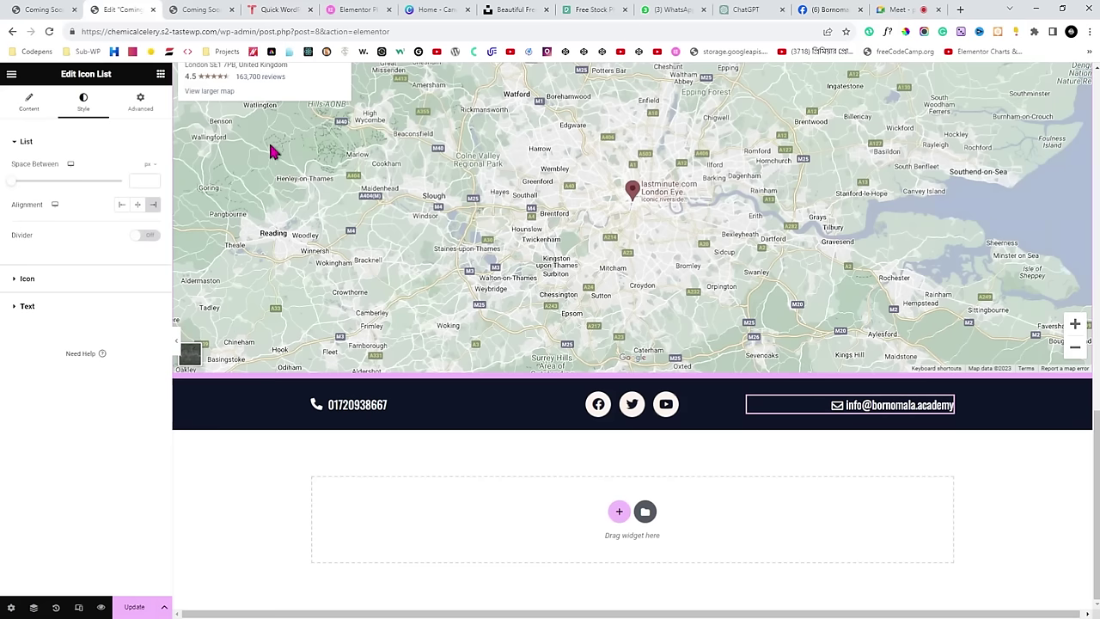
pyautogui.click(26, 109)
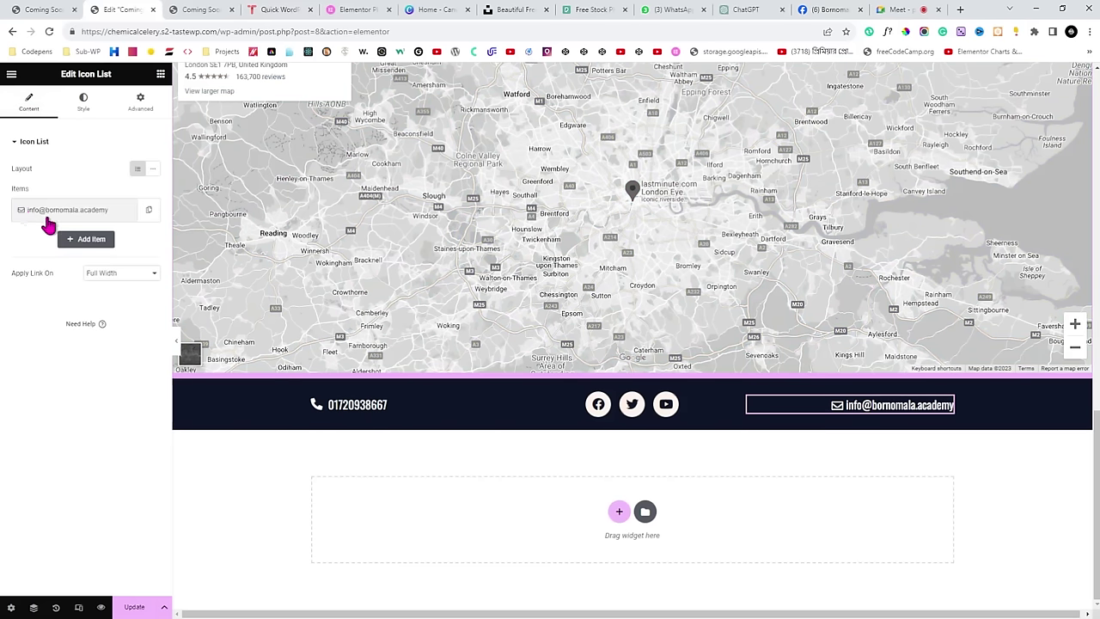
pyautogui.click(69, 214)
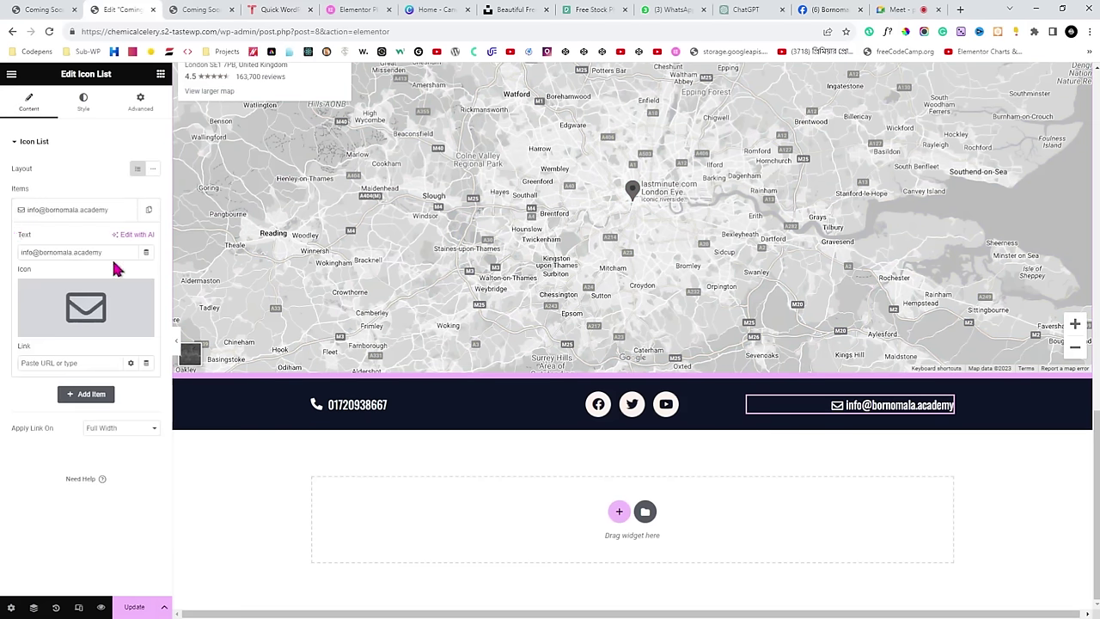
pyautogui.moveTo(103, 251); pyautogui.dragTo(7, 261)
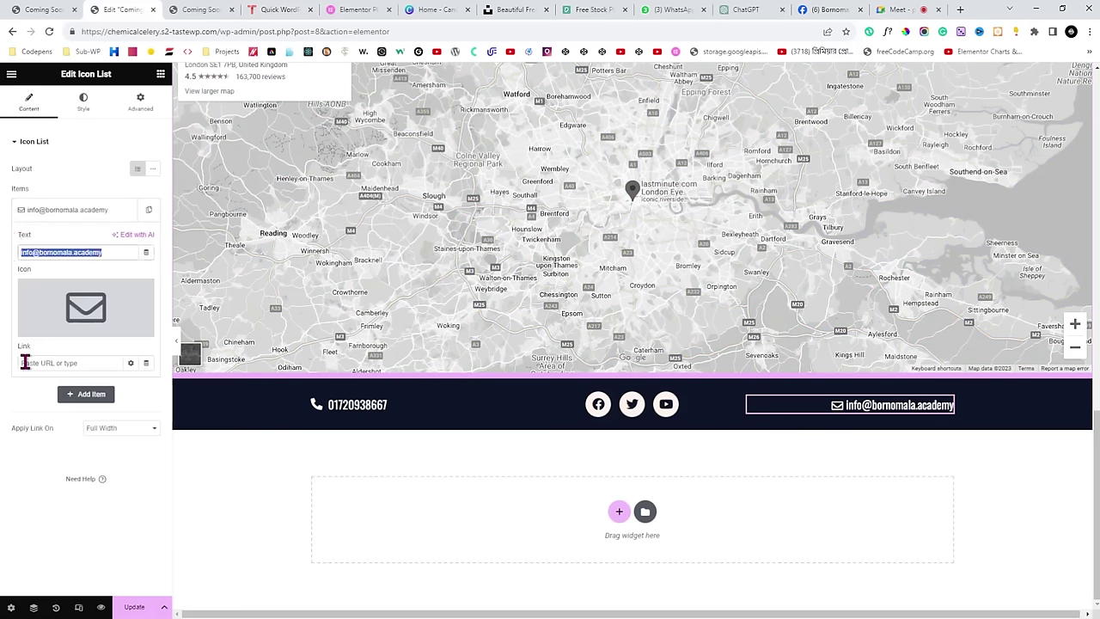
pyautogui.click(49, 362)
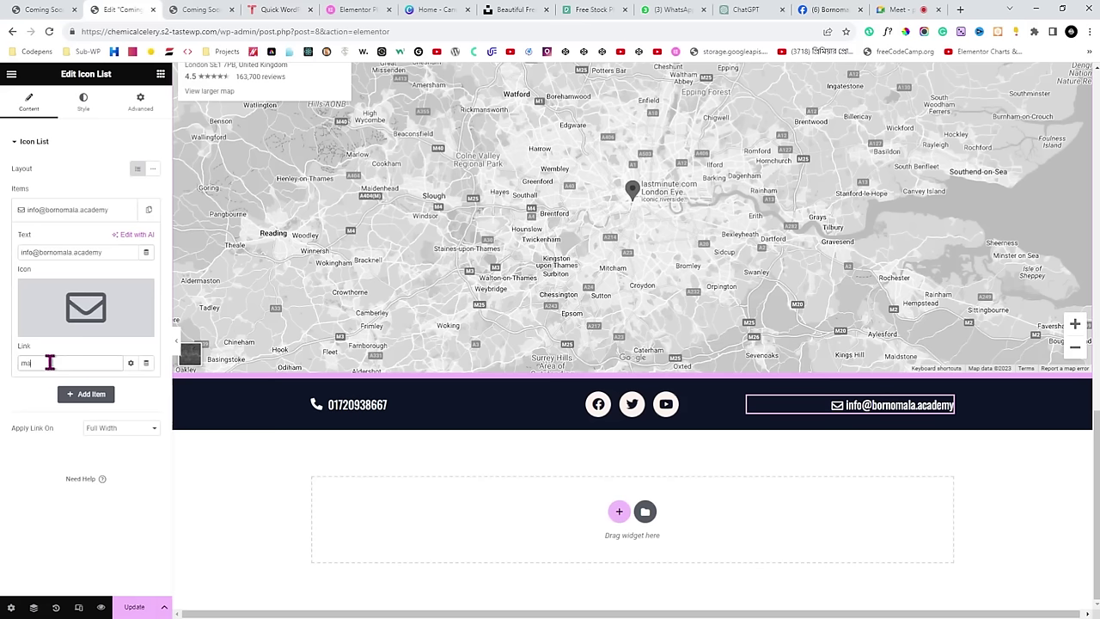
pyautogui.click(135, 606)
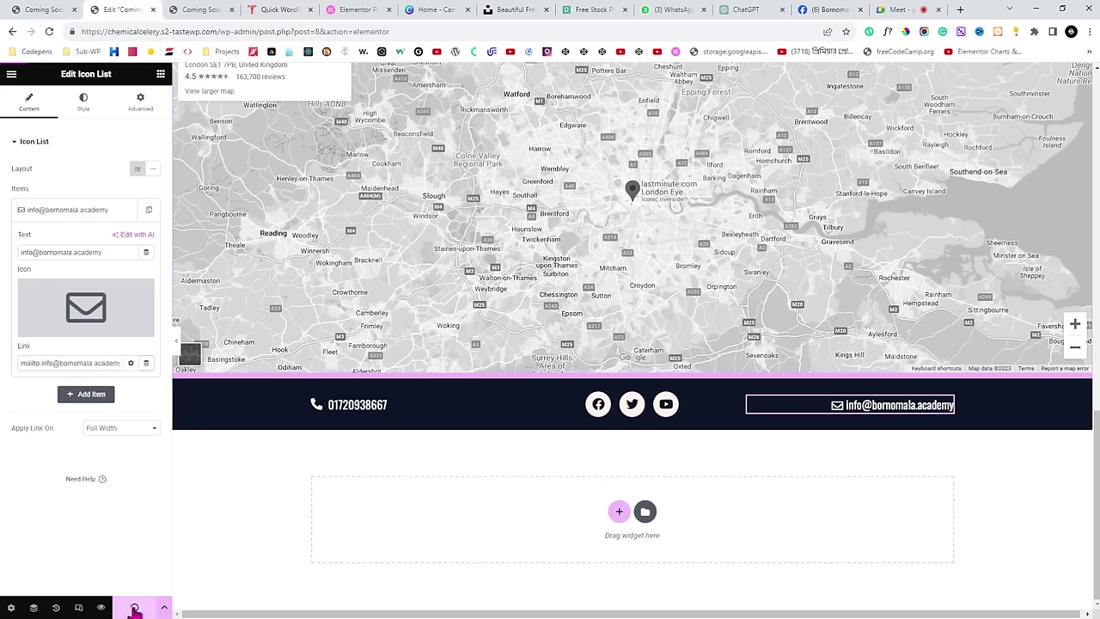
pyautogui.click(188, 8)
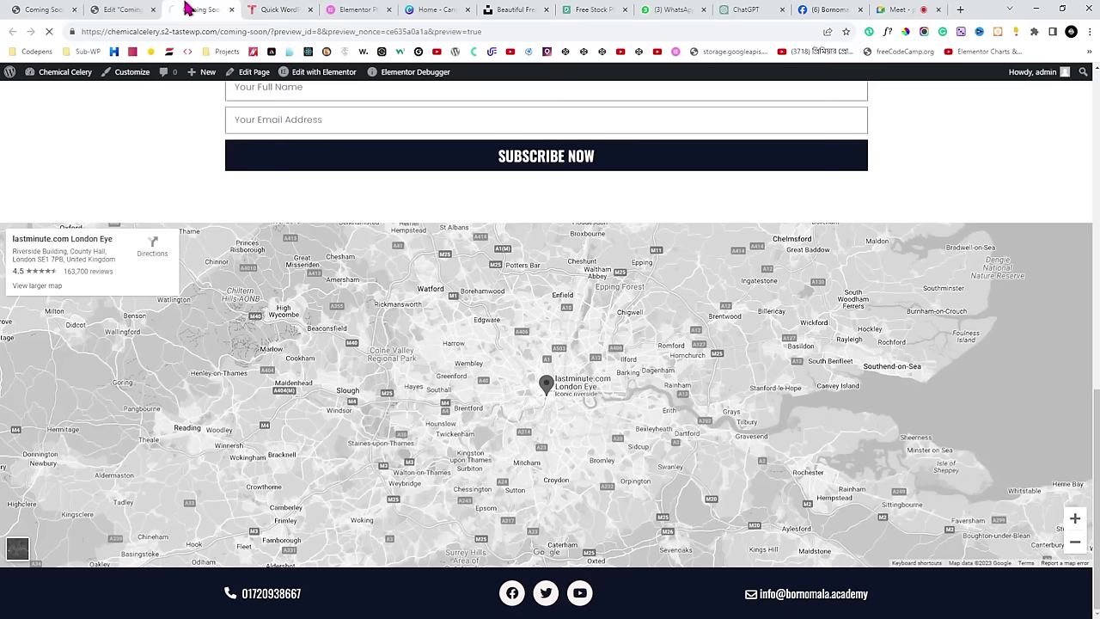
# Reload the Coming Soon preview and scroll through it to the footer.
pyautogui.click(49, 30)
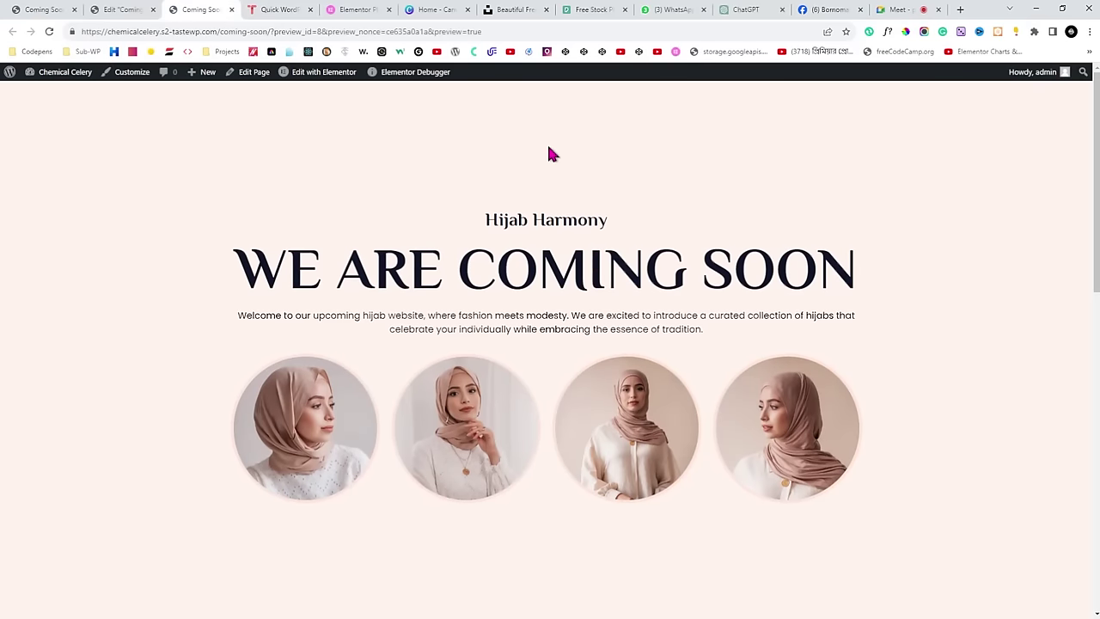
pyautogui.scroll(-2, 566, 222)
pyautogui.scroll(-2, 566, 225)
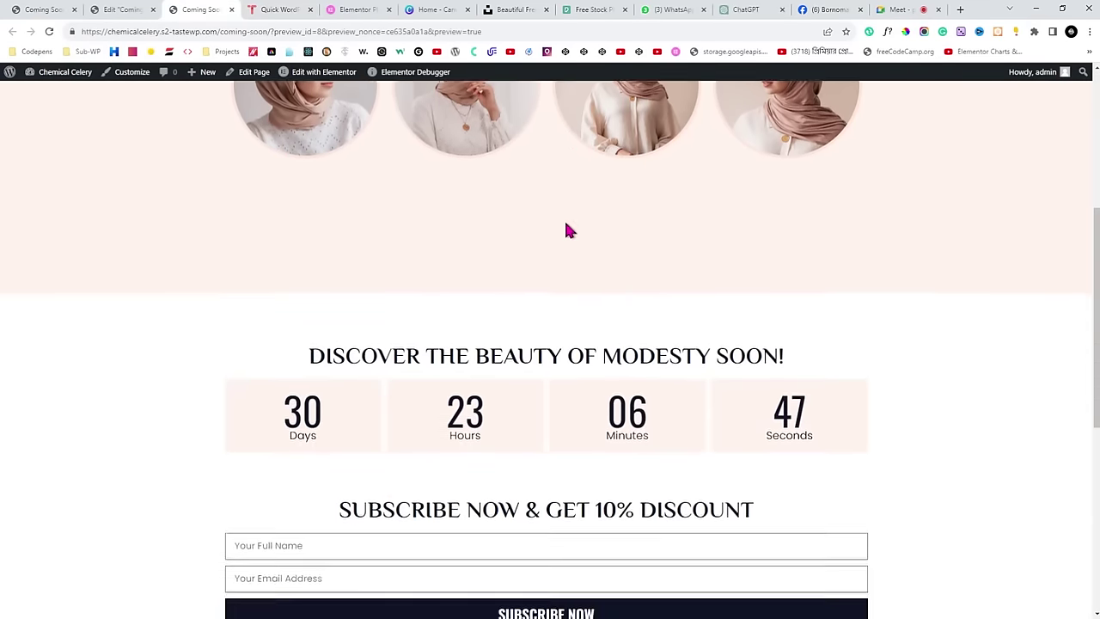
pyautogui.scroll(4, 405, 216)
pyautogui.scroll(-6, 404, 216)
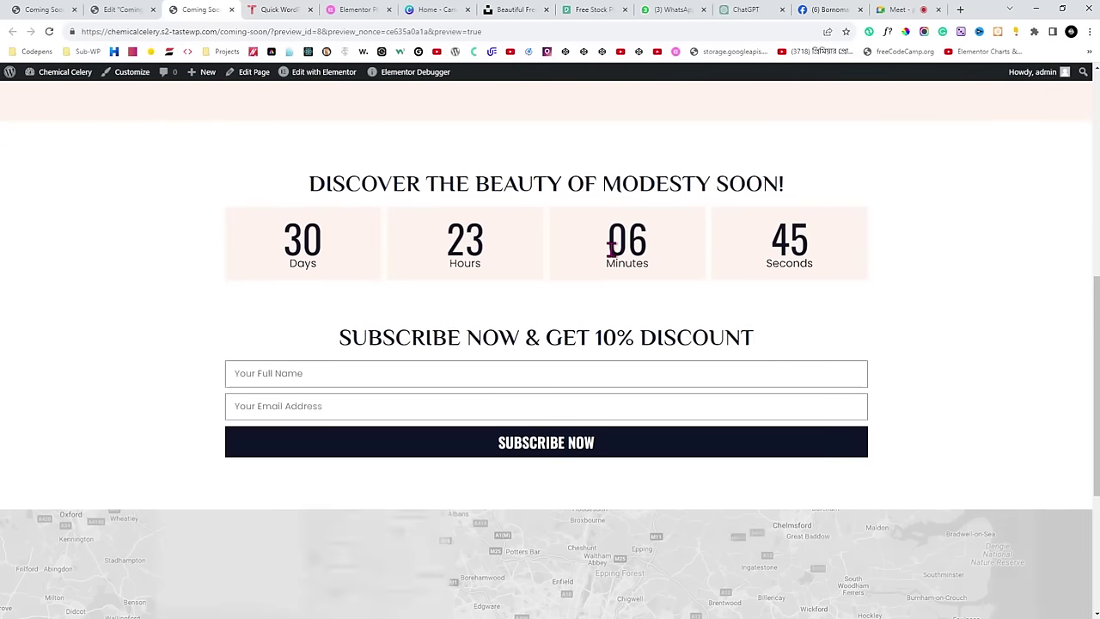
pyautogui.scroll(-3, 610, 240)
pyautogui.scroll(-2, 469, 314)
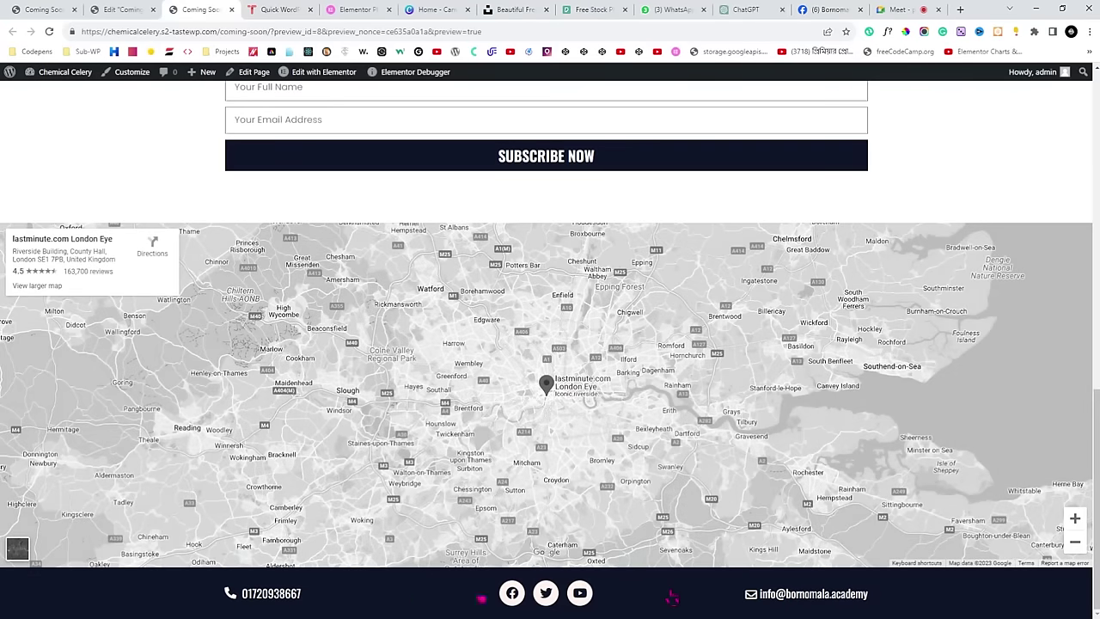
# Test the footer phone link, cancel the app prompt, then switch to Google Meet.
pyautogui.click(267, 602)
pyautogui.click(688, 129)
pyautogui.scroll(1, 674, 412)
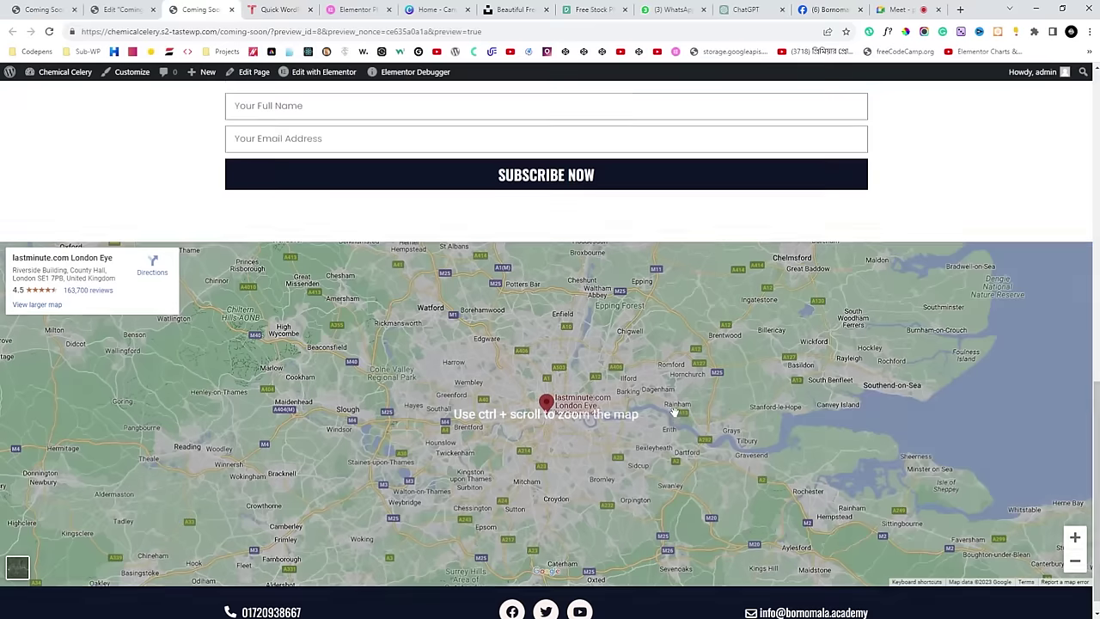
pyautogui.scroll(-1, 675, 412)
pyautogui.scroll(10, 674, 408)
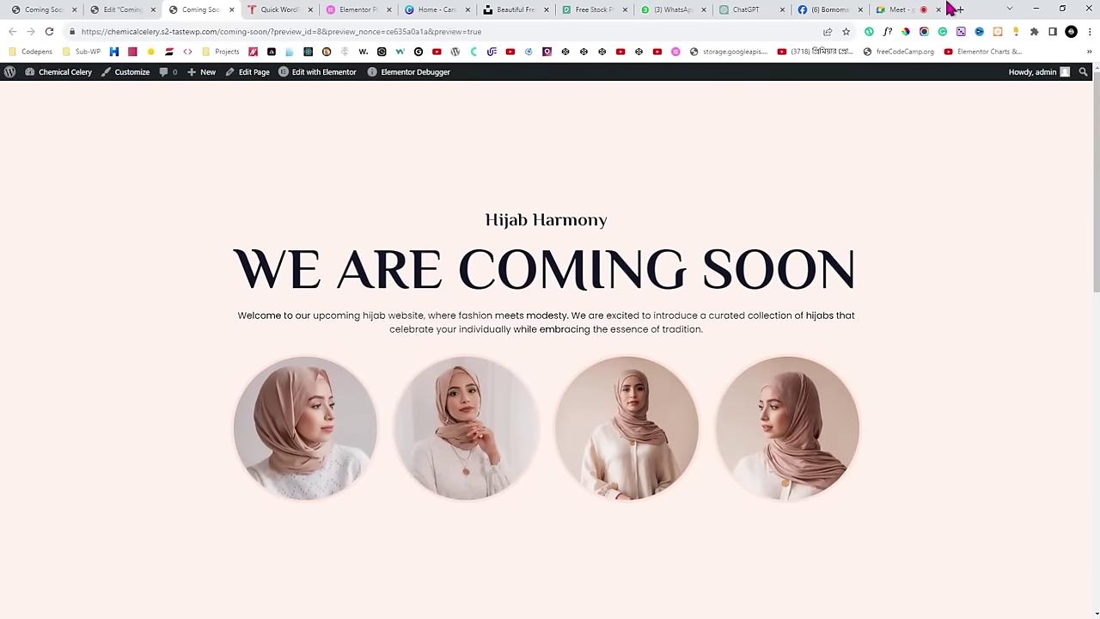
pyautogui.click(944, 10)
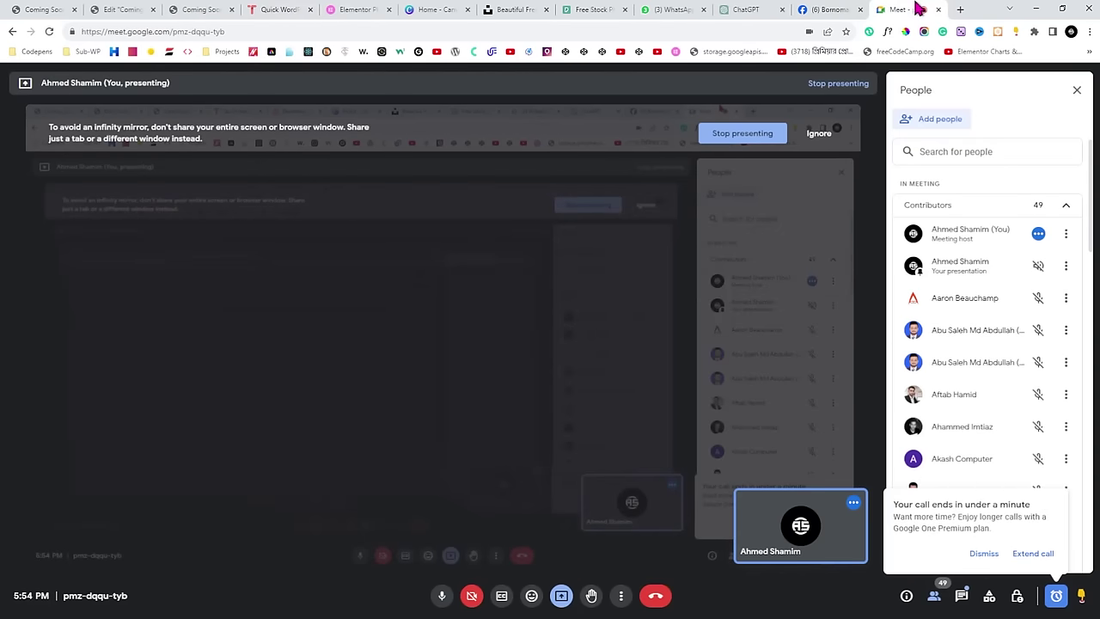
# Glance over the Coming Soon preview, the video call and the Elementor editor.
pyautogui.click(194, 9)
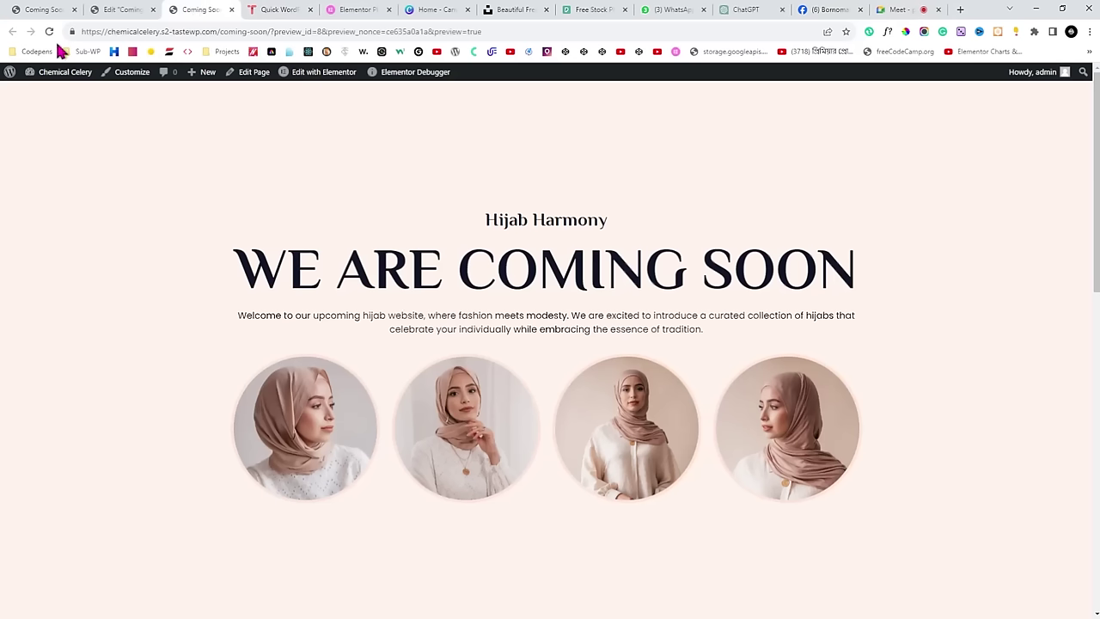
pyautogui.moveTo(62, 76)
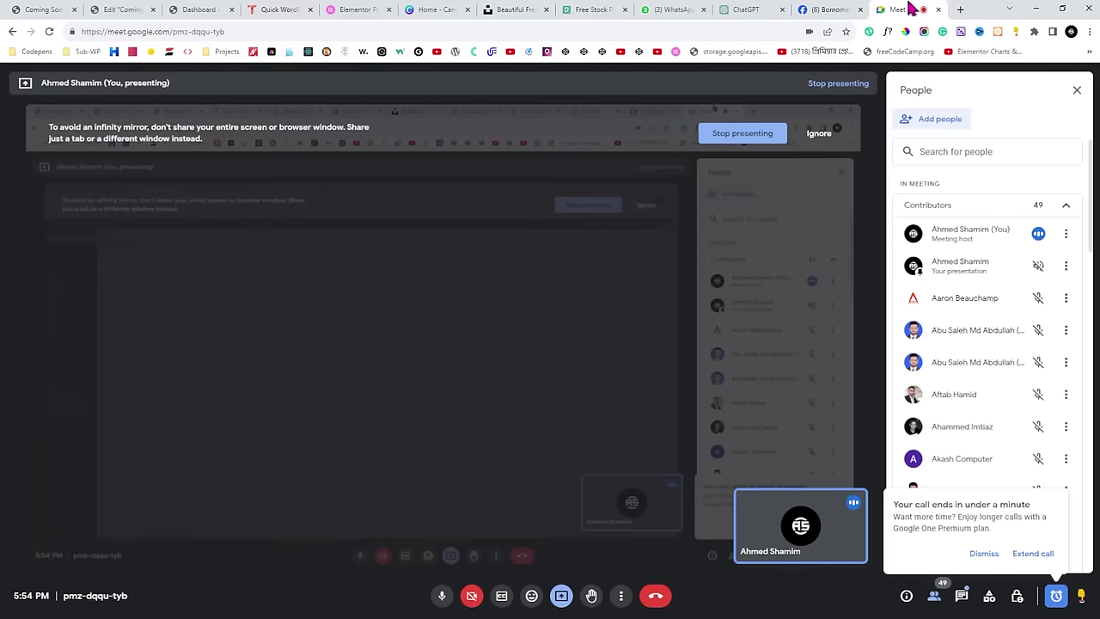
pyautogui.click(871, 9)
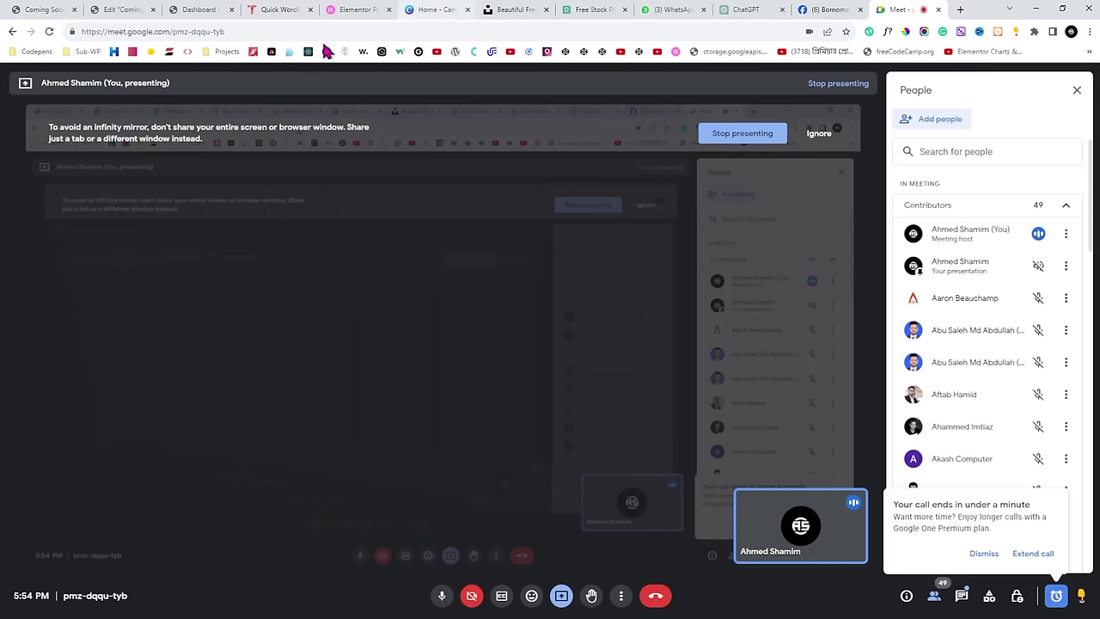
pyautogui.click(123, 8)
# Open the live Coming Soon page from the WordPress Pages list.
pyautogui.click(183, 7)
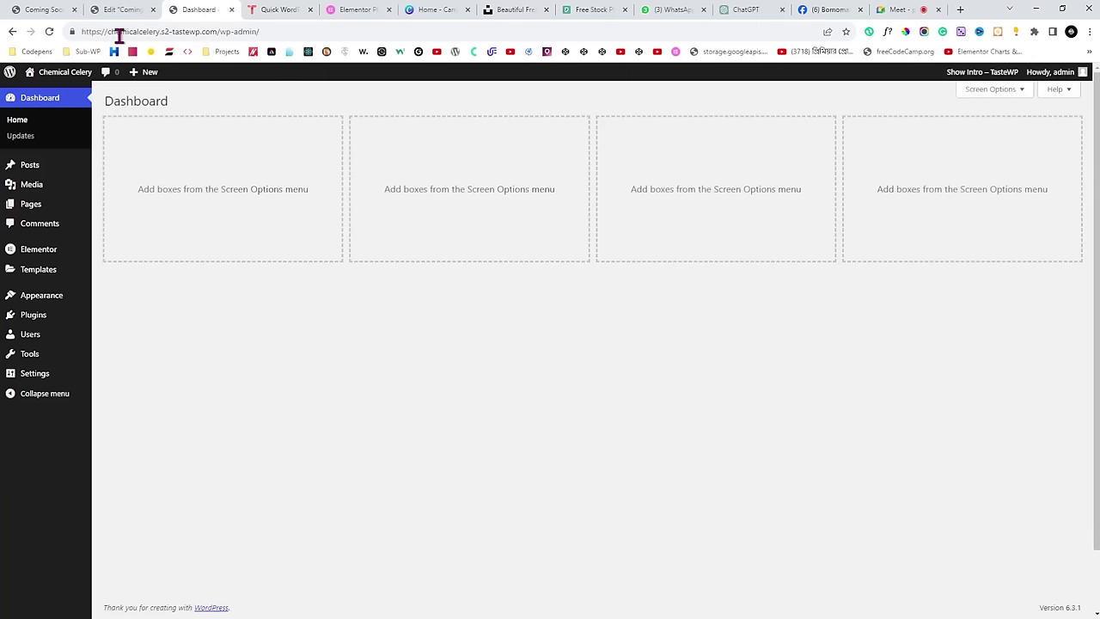
pyautogui.moveTo(29, 212)
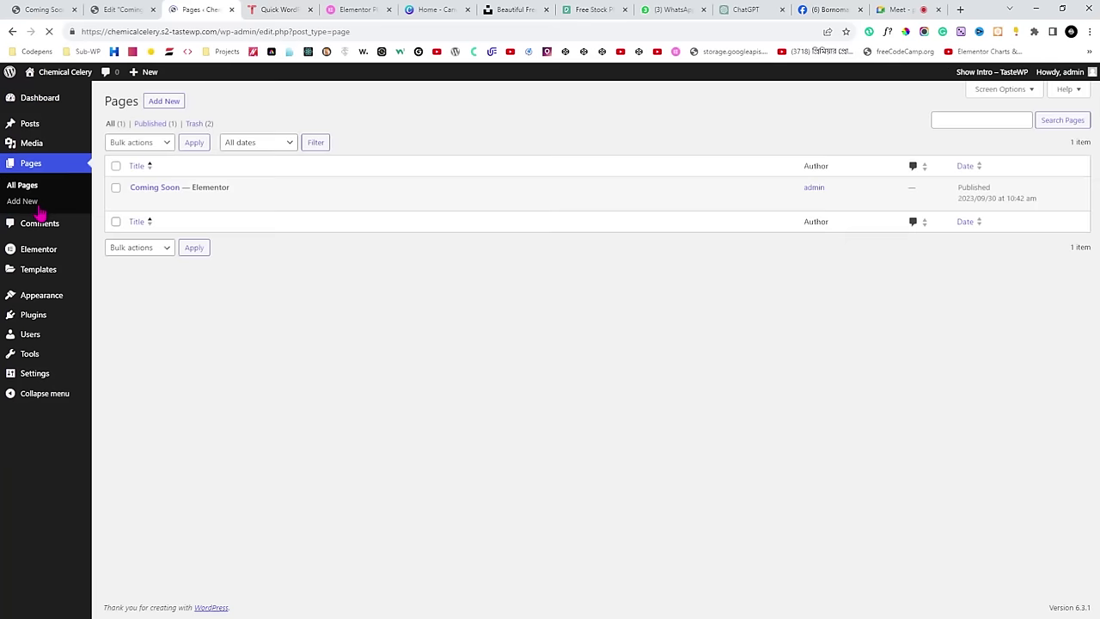
pyautogui.moveTo(186, 189)
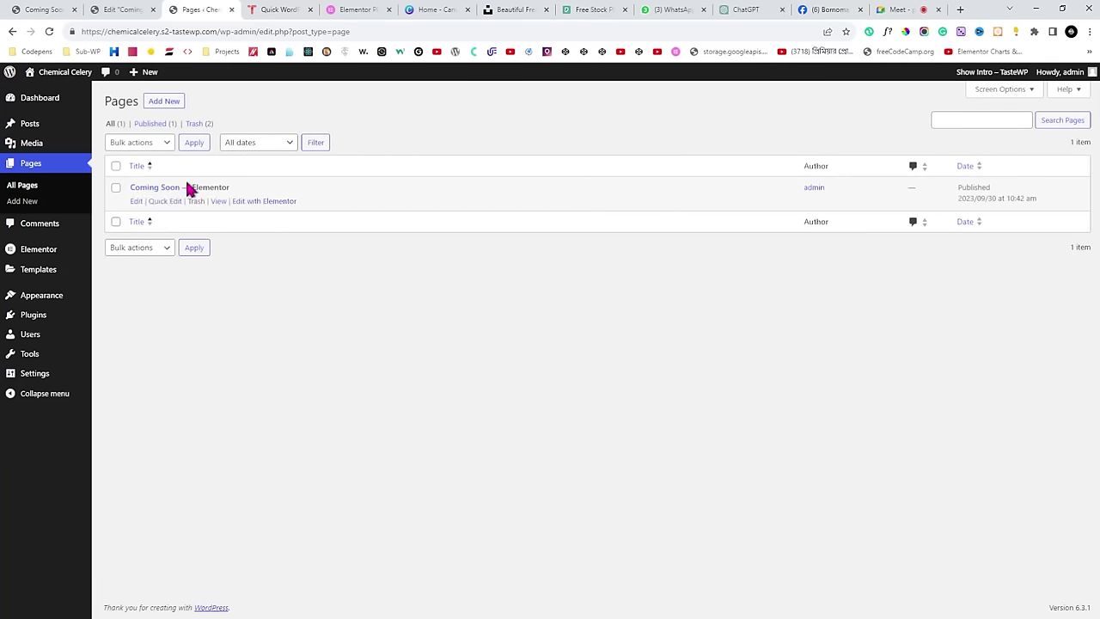
pyautogui.click(218, 202)
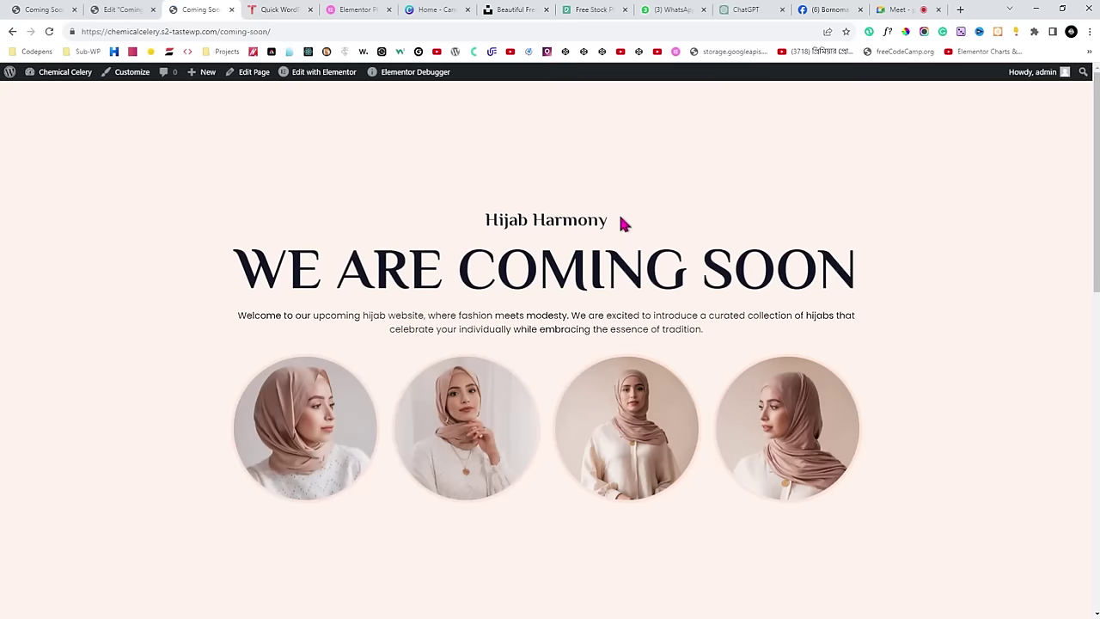
# Select the live Coming Soon page's full URL to share in the Facebook group.
pyautogui.scroll(-10, 746, 219)
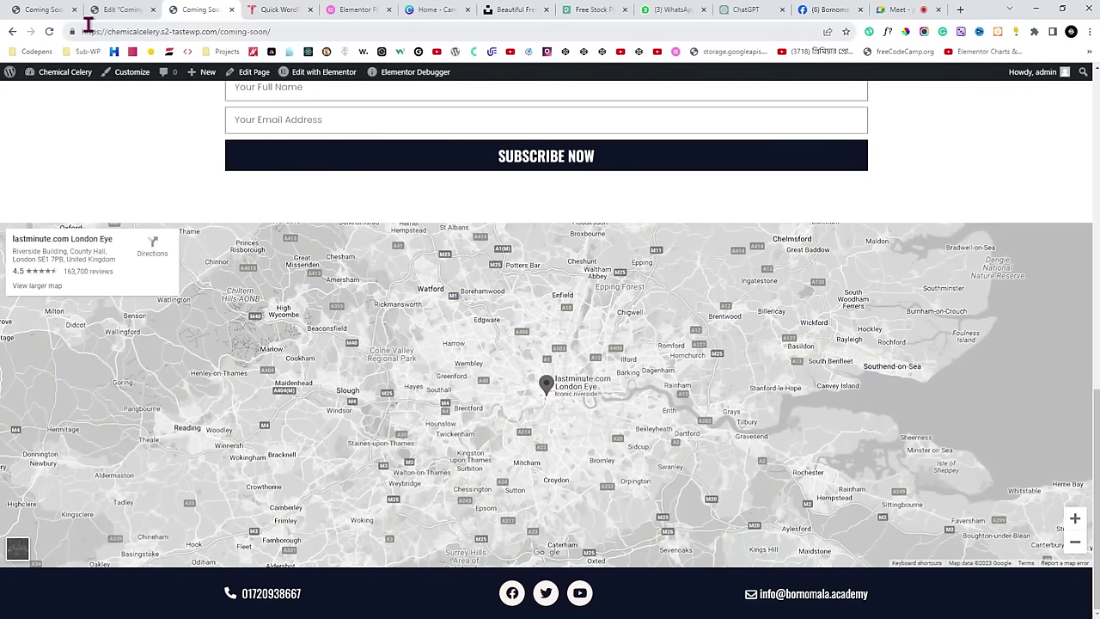
pyautogui.click(283, 32)
pyautogui.moveTo(284, 32); pyautogui.dragTo(77, 39)
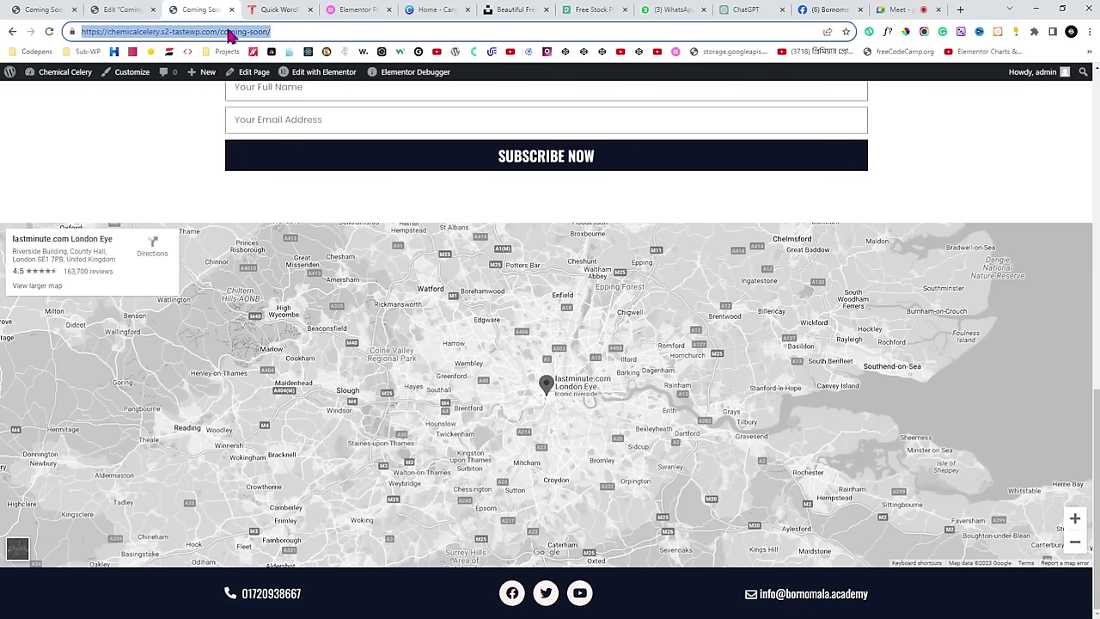
pyautogui.click(816, 9)
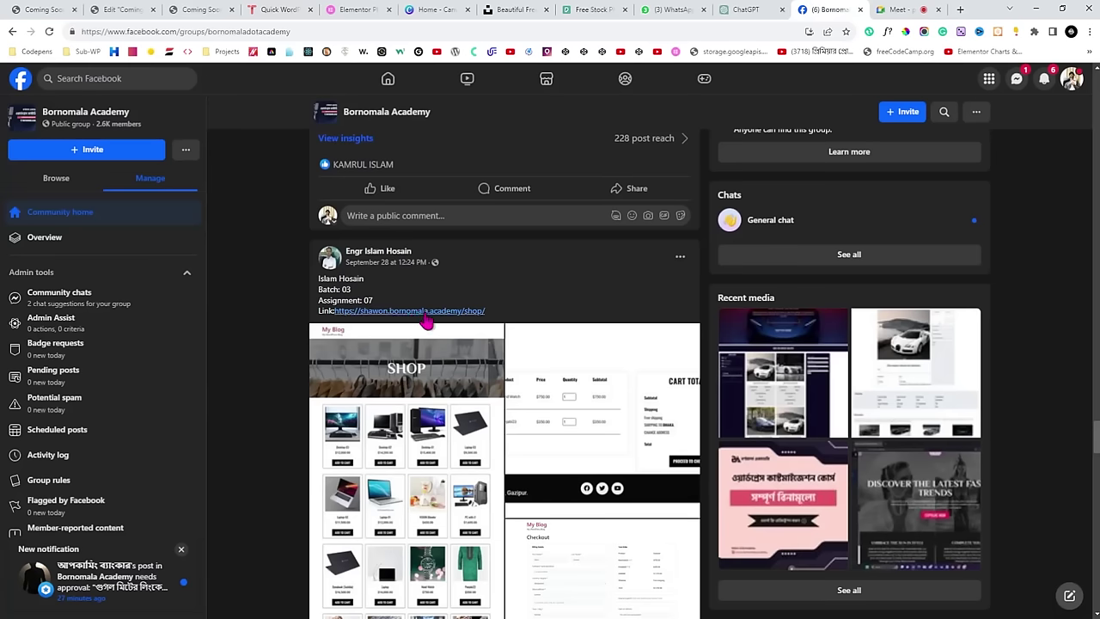
# Scroll through members' website-link posts in the Facebook group, then return to Elementor.
pyautogui.scroll(-8, 370, 325)
pyautogui.scroll(1, 340, 325)
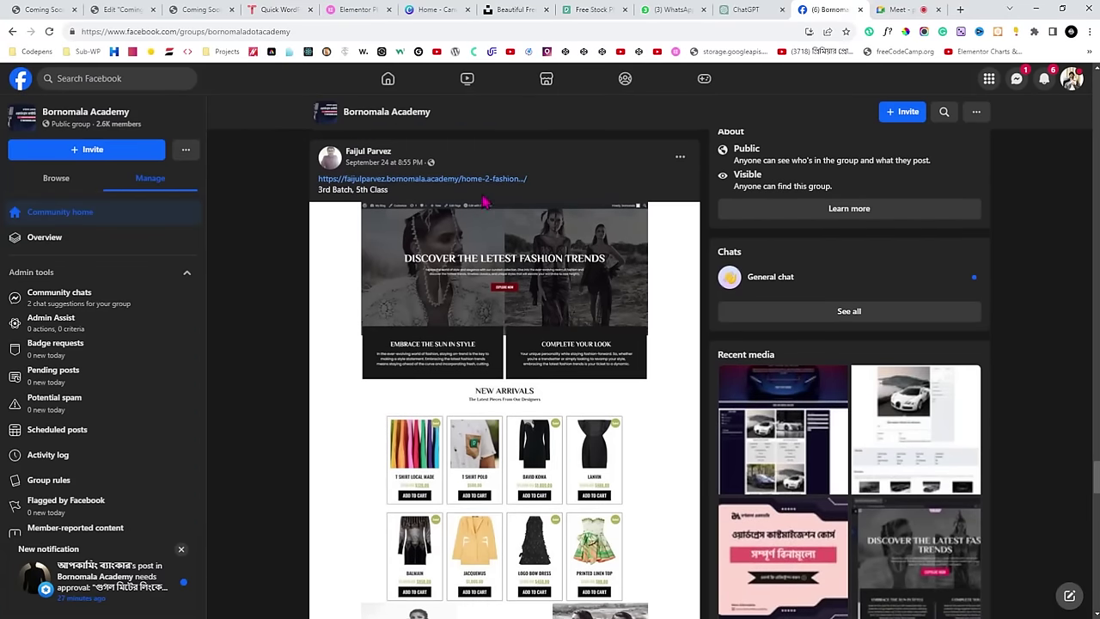
pyautogui.scroll(-10, 452, 299)
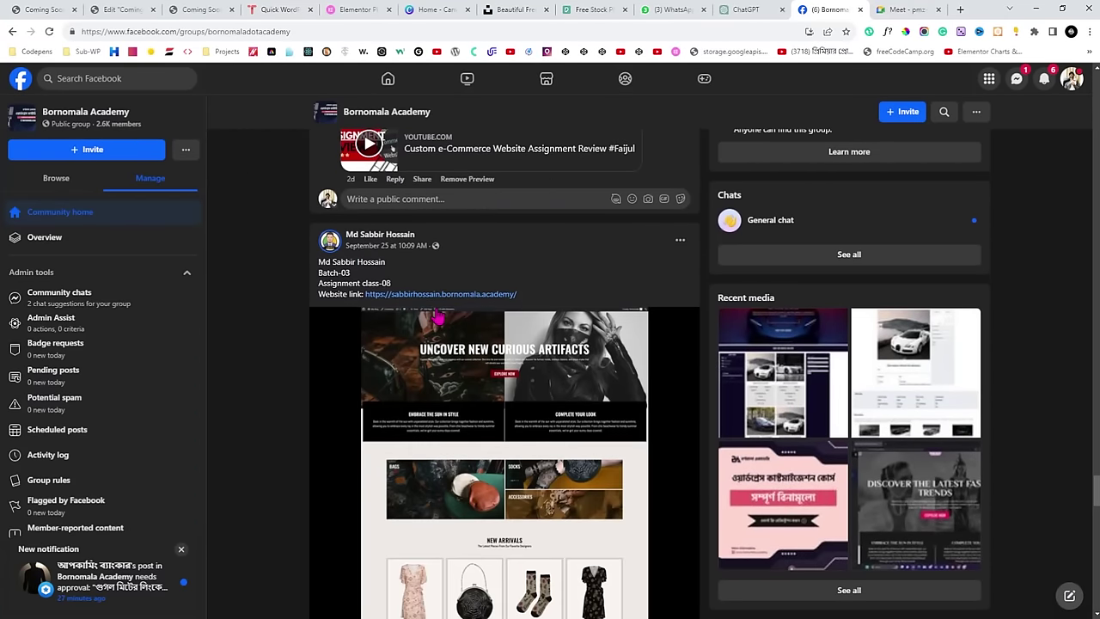
pyautogui.click(121, 8)
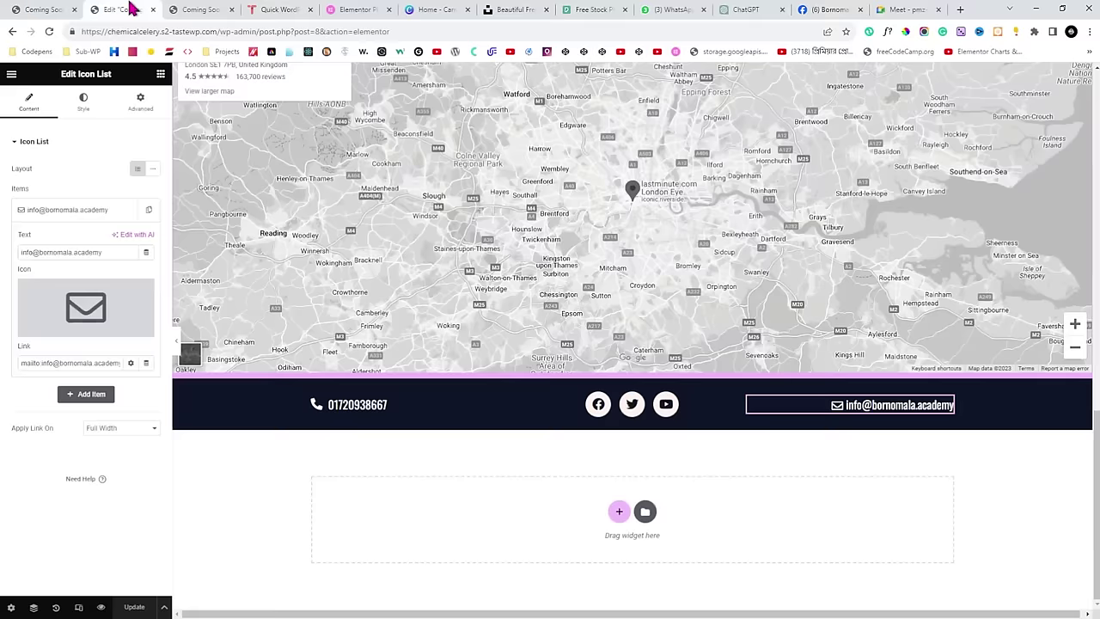
# Review the live Coming Soon page and select the slug in its address.
pyautogui.click(199, 8)
pyautogui.moveTo(300, 33); pyautogui.dragTo(83, 32)
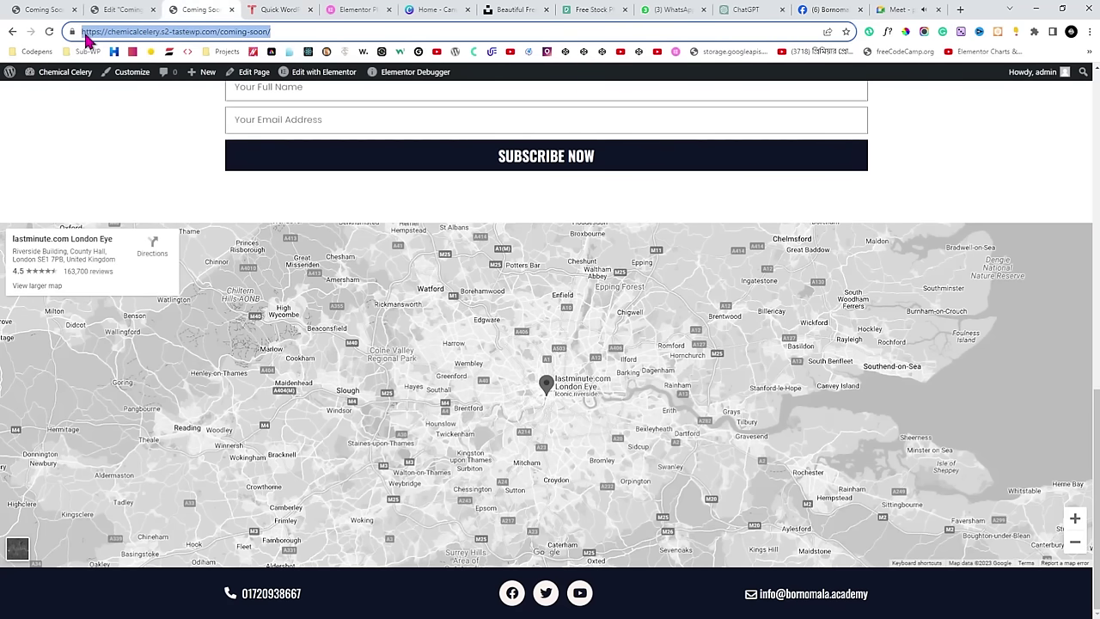
pyautogui.scroll(-2, 263, 264)
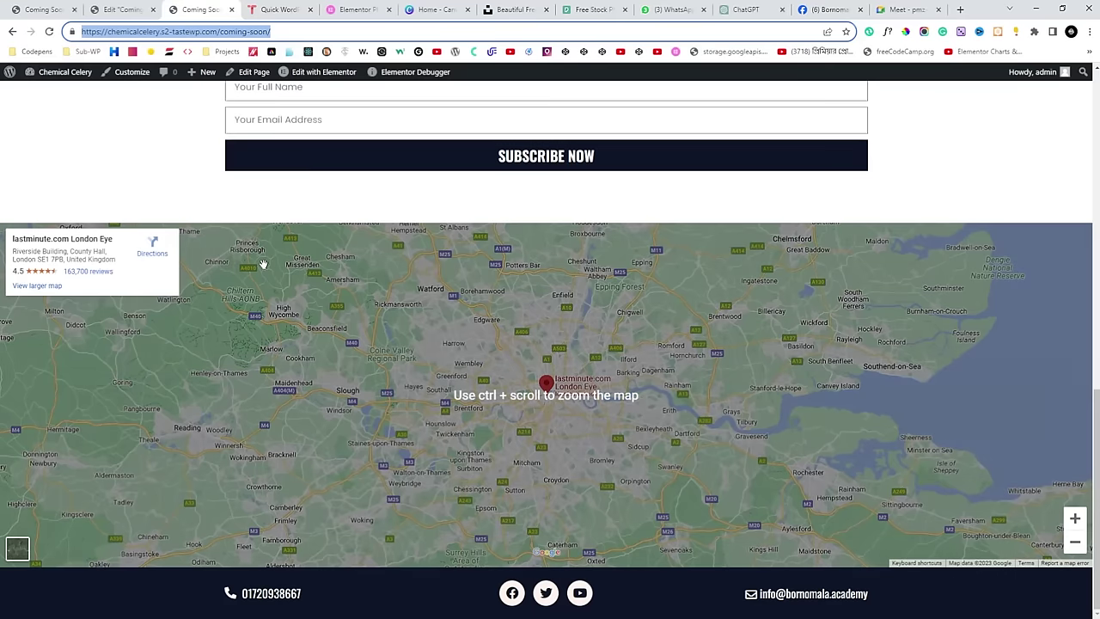
pyautogui.scroll(10, 263, 263)
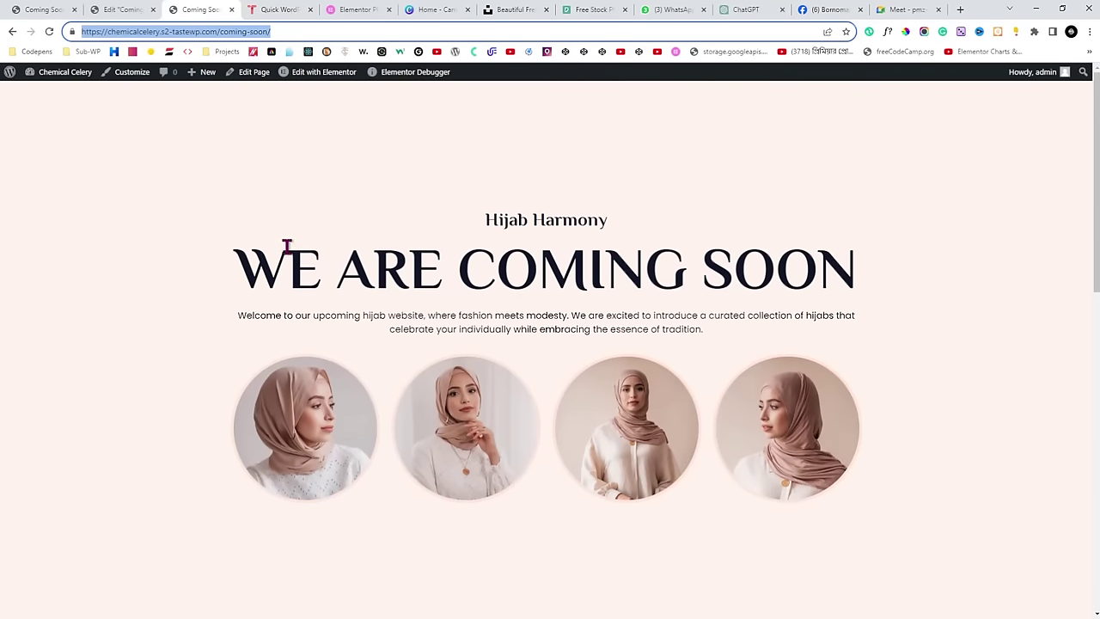
pyautogui.click(327, 30)
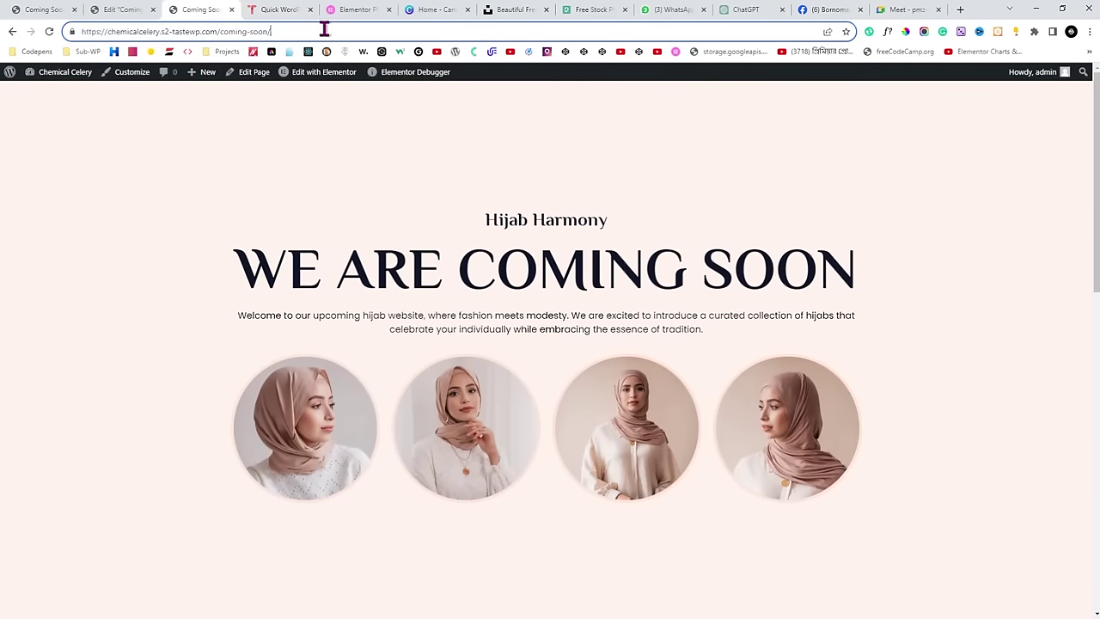
# Check the Meet call, then scroll the Coming Soon page from hero to footer again.
pyautogui.click(907, 9)
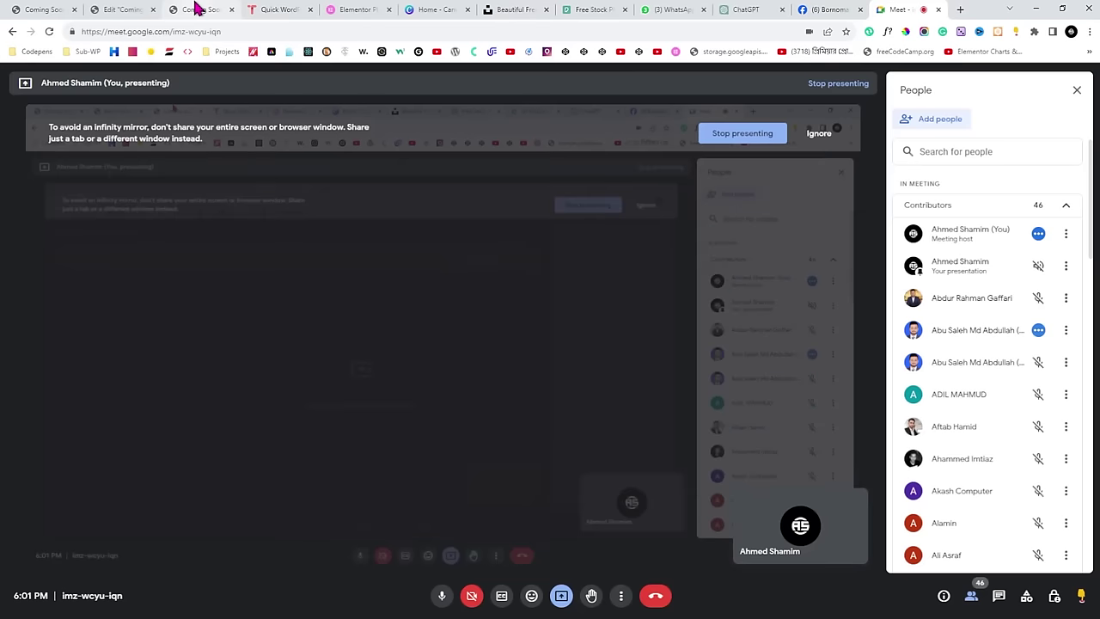
pyautogui.click(196, 9)
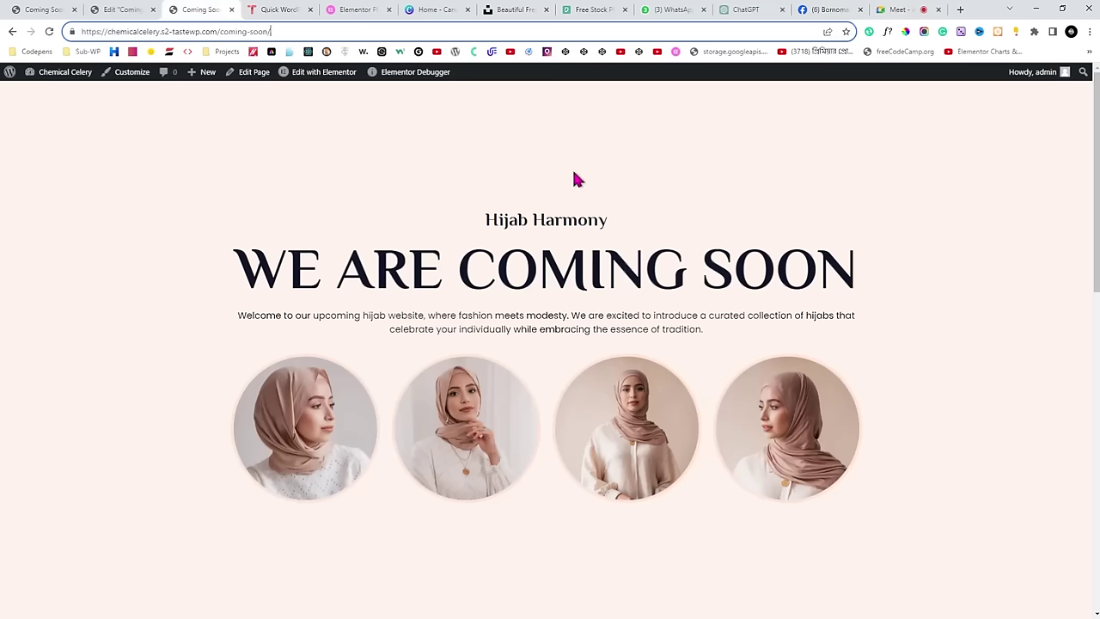
pyautogui.scroll(-9, 774, 238)
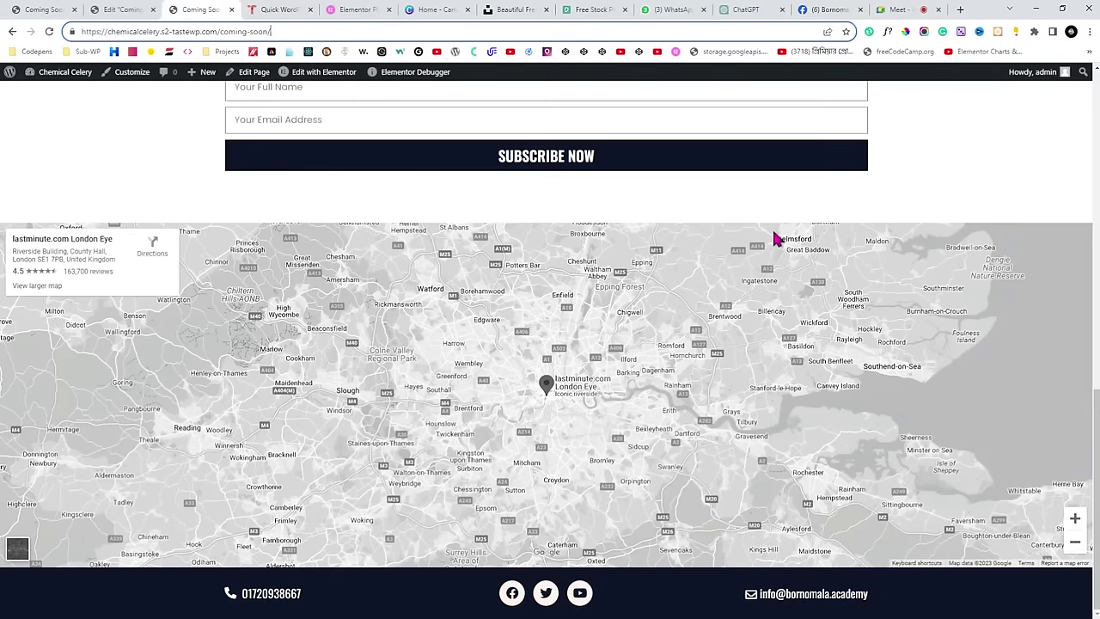
pyautogui.scroll(9, 592, 393)
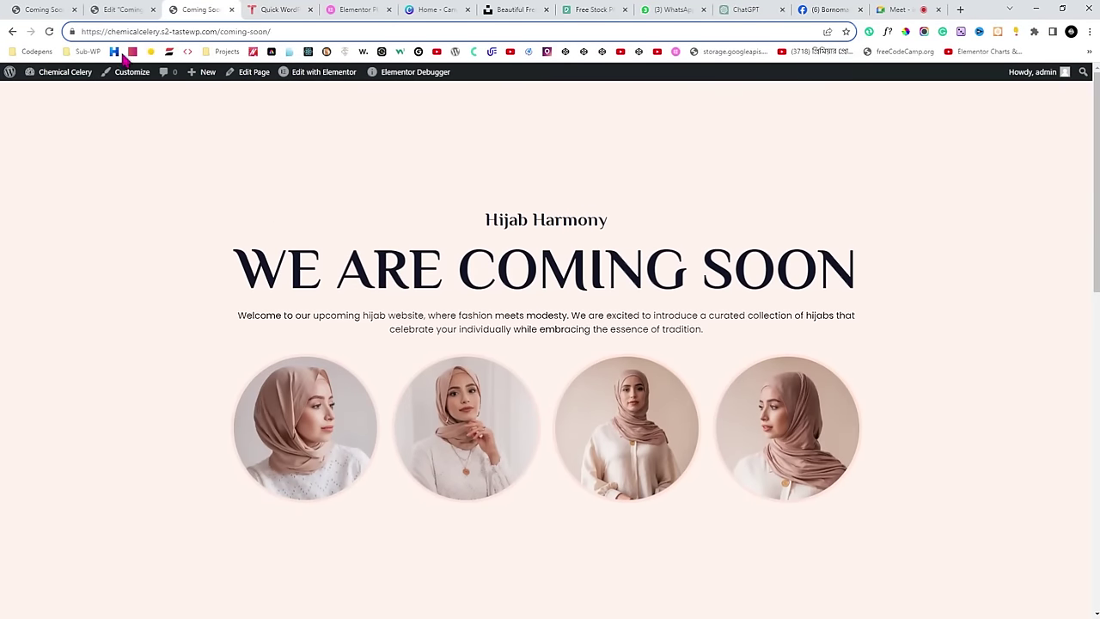
pyautogui.moveTo(52, 72)
pyautogui.click(41, 95)
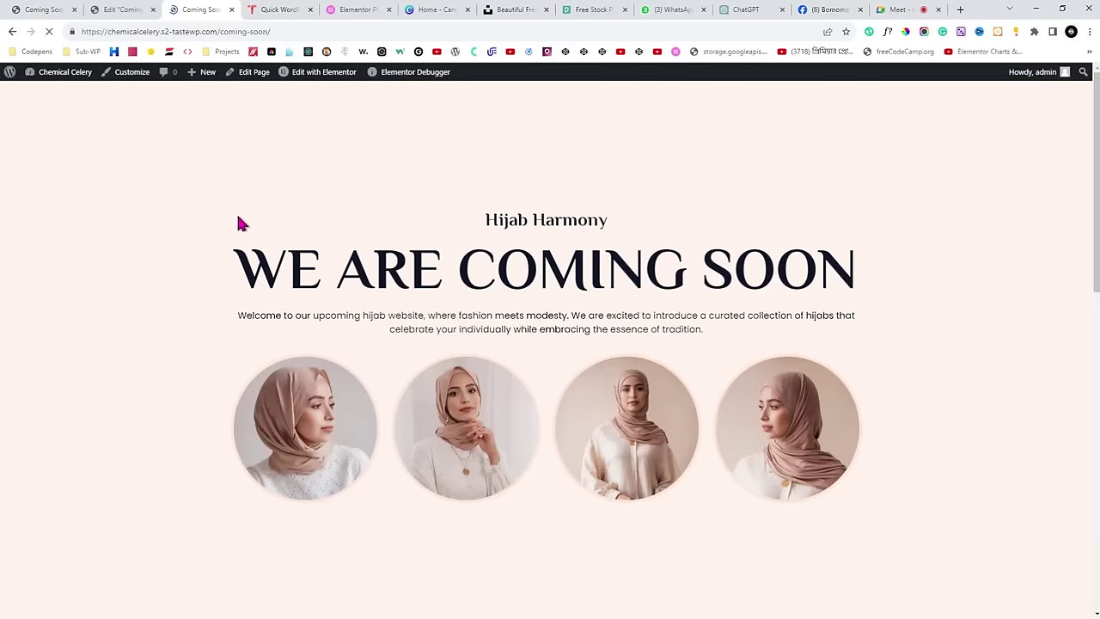
# Select the full Coming Soon page address to share in the Meet call.
pyautogui.click(295, 31)
pyautogui.moveTo(295, 31); pyautogui.dragTo(75, 33)
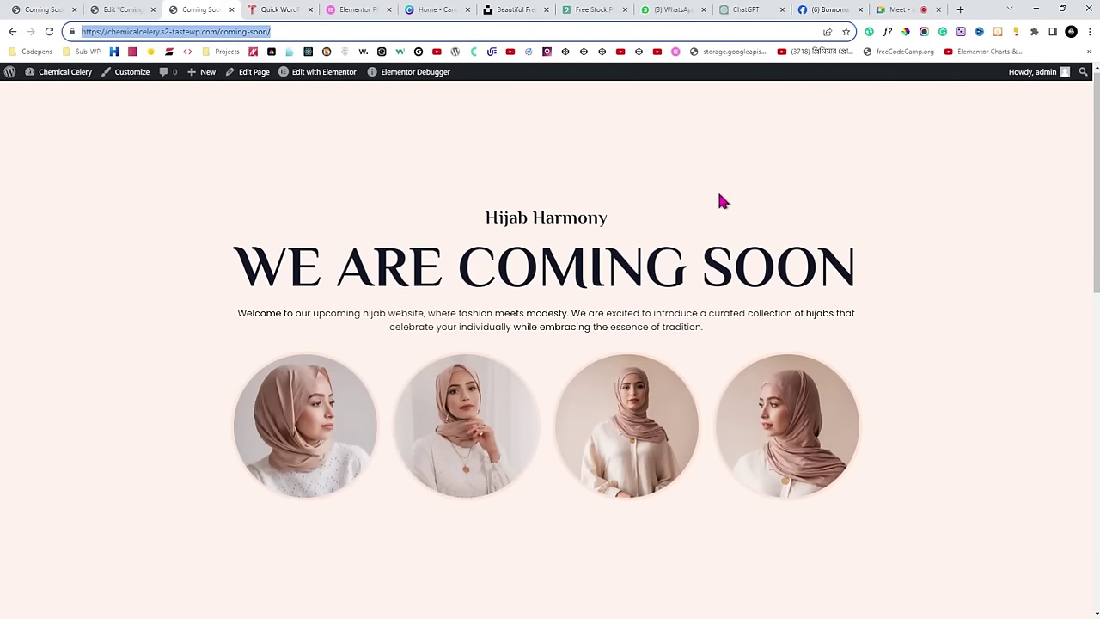
pyautogui.scroll(-10, 720, 200)
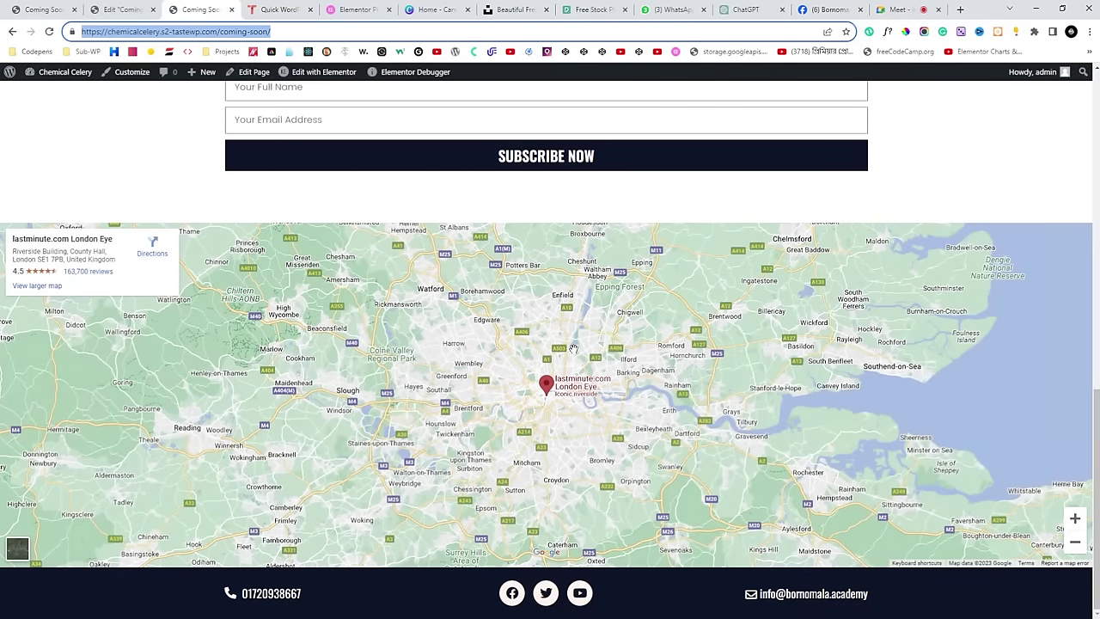
pyautogui.scroll(10, 573, 348)
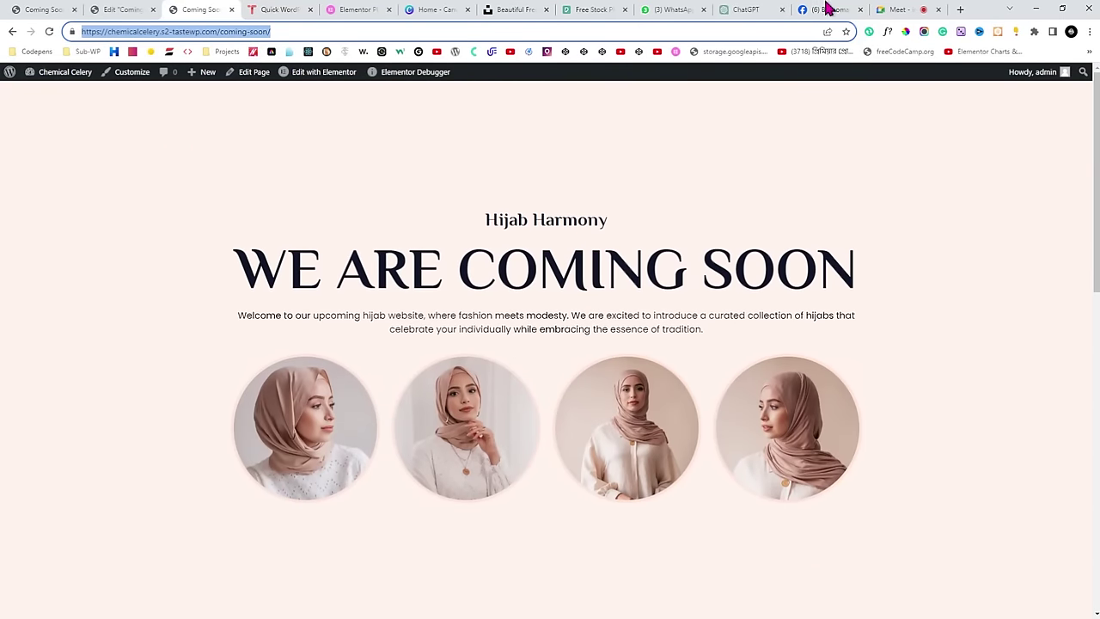
pyautogui.click(895, 9)
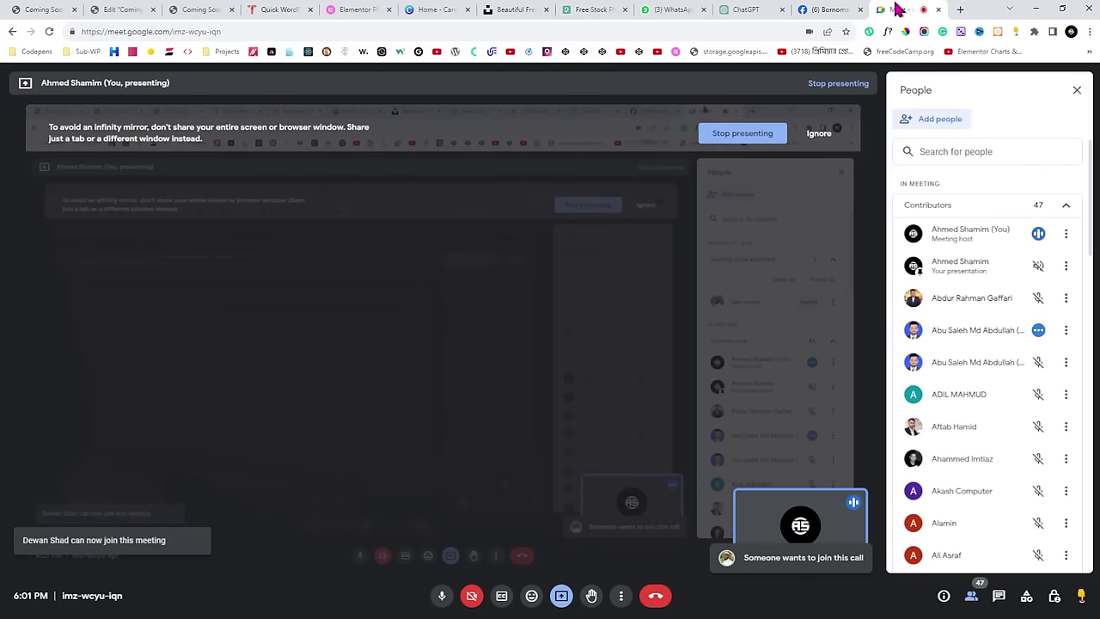
# Delete the trailing slash from the Coming Soon page address.
pyautogui.click(197, 9)
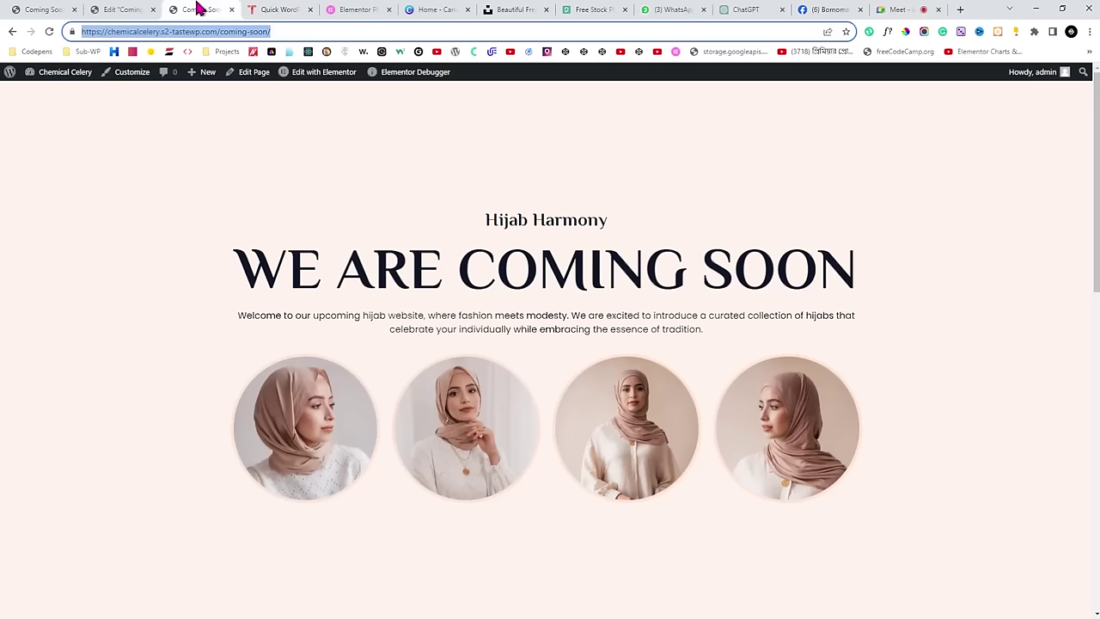
pyautogui.click(320, 32)
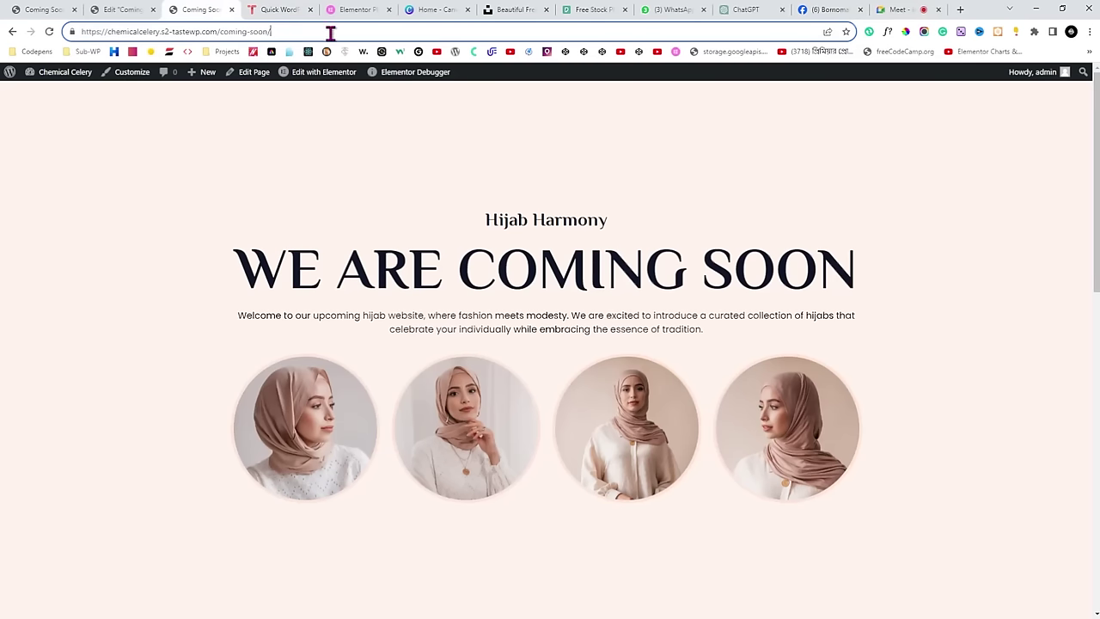
pyautogui.press('BackSpace')
# Mute three participants for everyone in the Google Meet call.
pyautogui.click(895, 9)
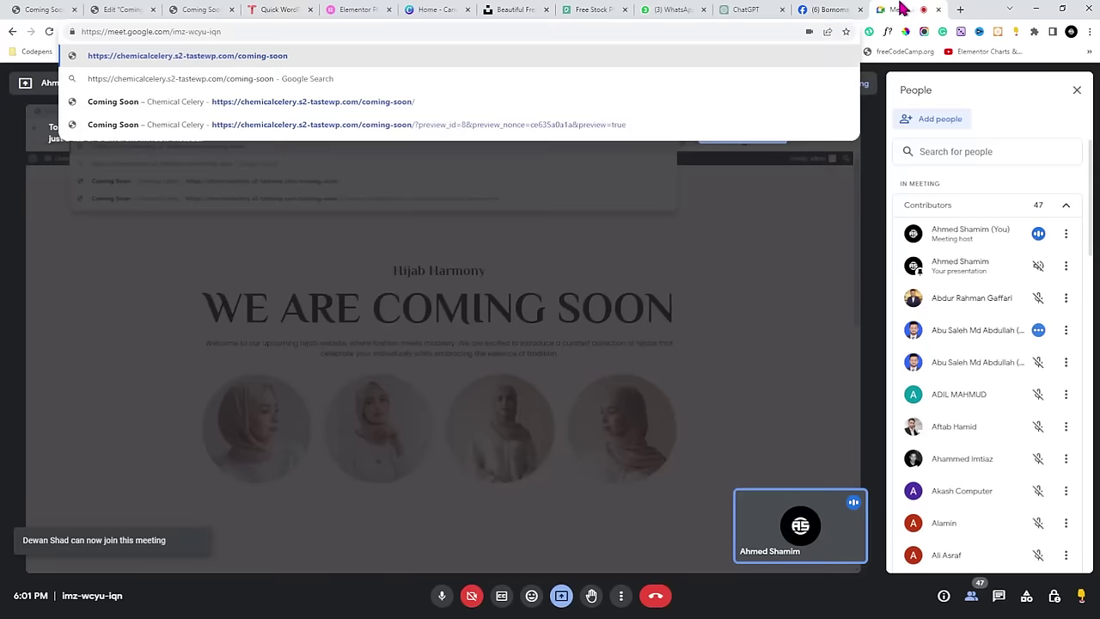
pyautogui.click(1039, 330)
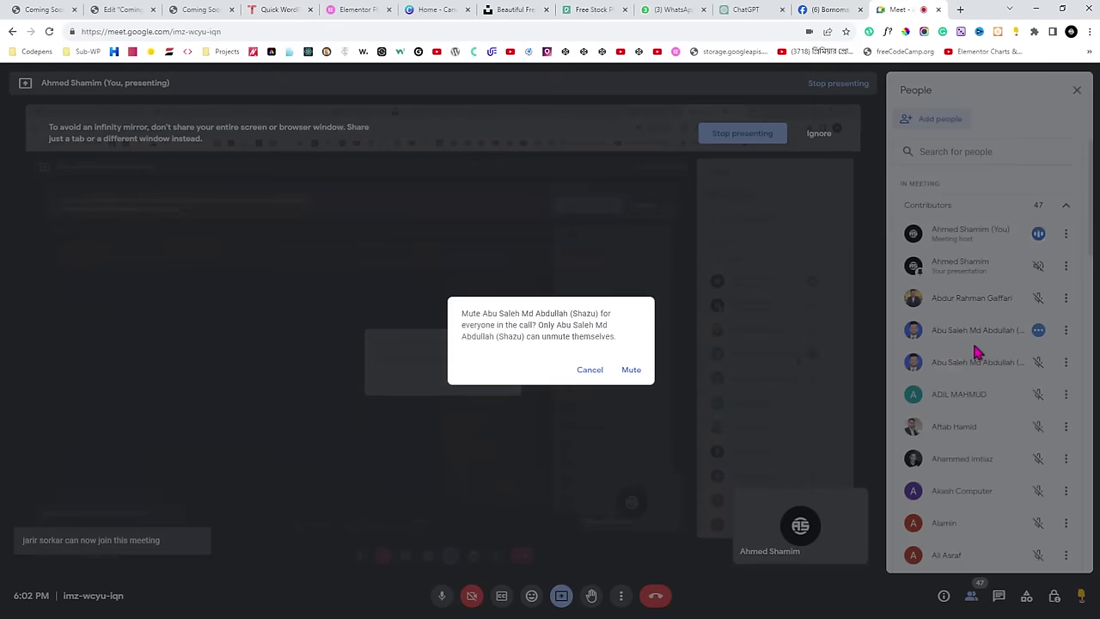
pyautogui.click(631, 370)
pyautogui.scroll(-7, 989, 344)
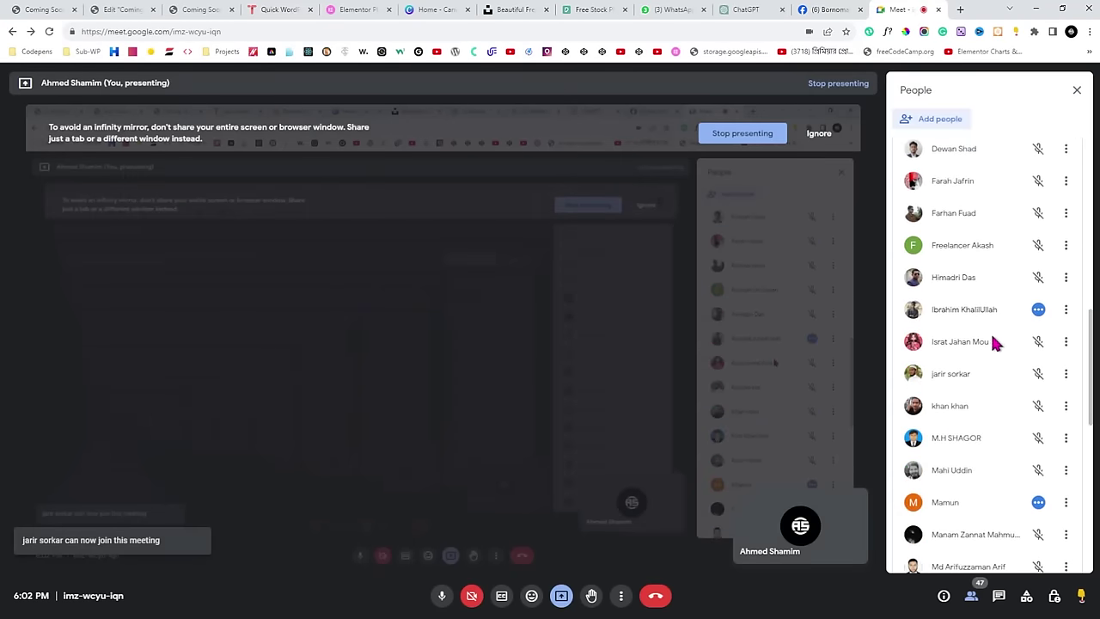
pyautogui.click(1038, 310)
pyautogui.click(640, 366)
pyautogui.scroll(-3, 1010, 413)
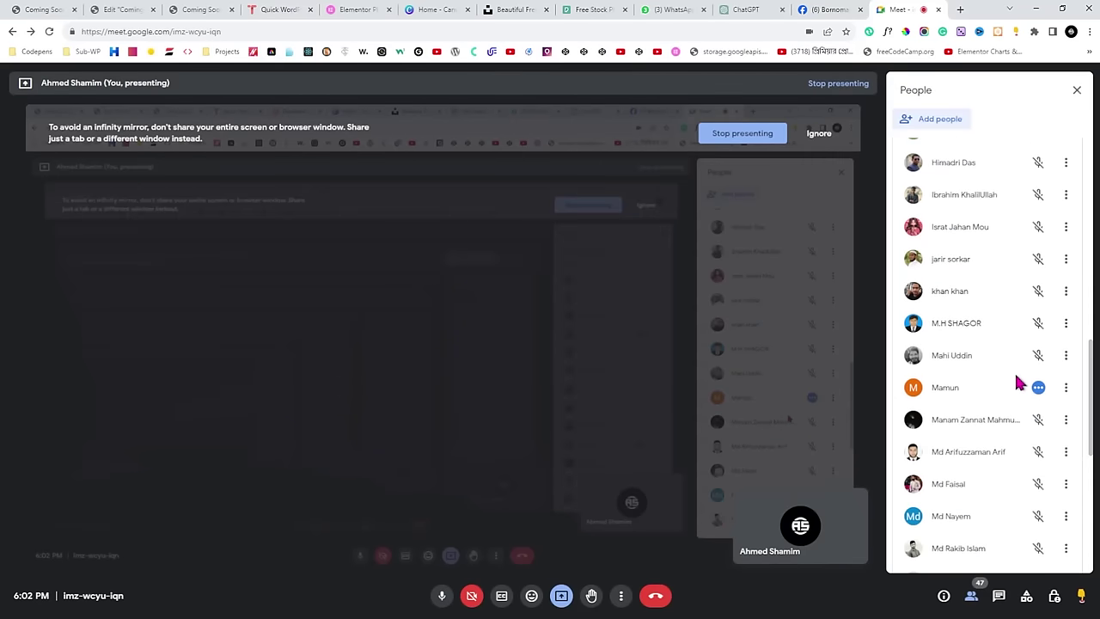
pyautogui.click(1038, 387)
pyautogui.click(636, 367)
pyautogui.scroll(-3, 965, 418)
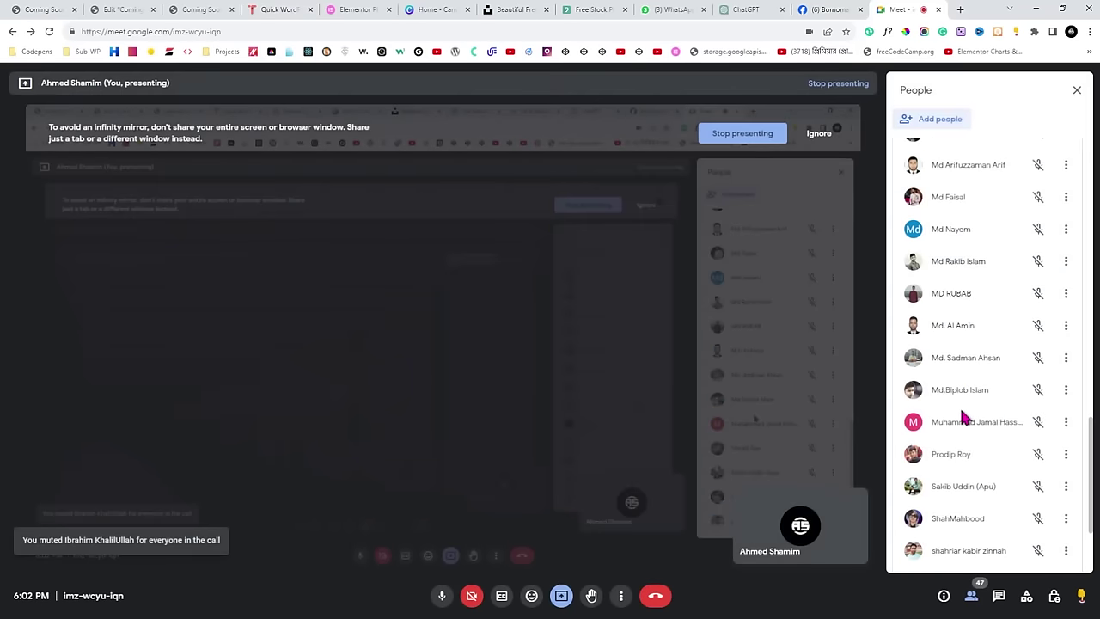
pyautogui.scroll(-2, 964, 419)
pyautogui.click(183, 9)
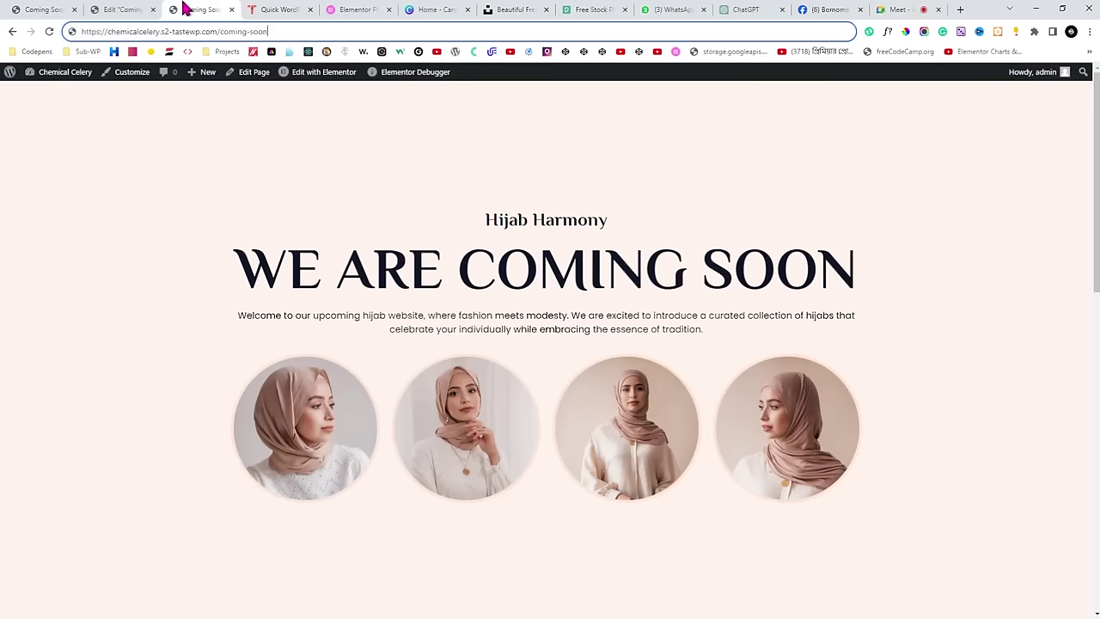
# Load the site root, still the Chemical Celery blog archive, and go to Settings > Reading.
pyautogui.moveTo(328, 32); pyautogui.dragTo(221, 34)
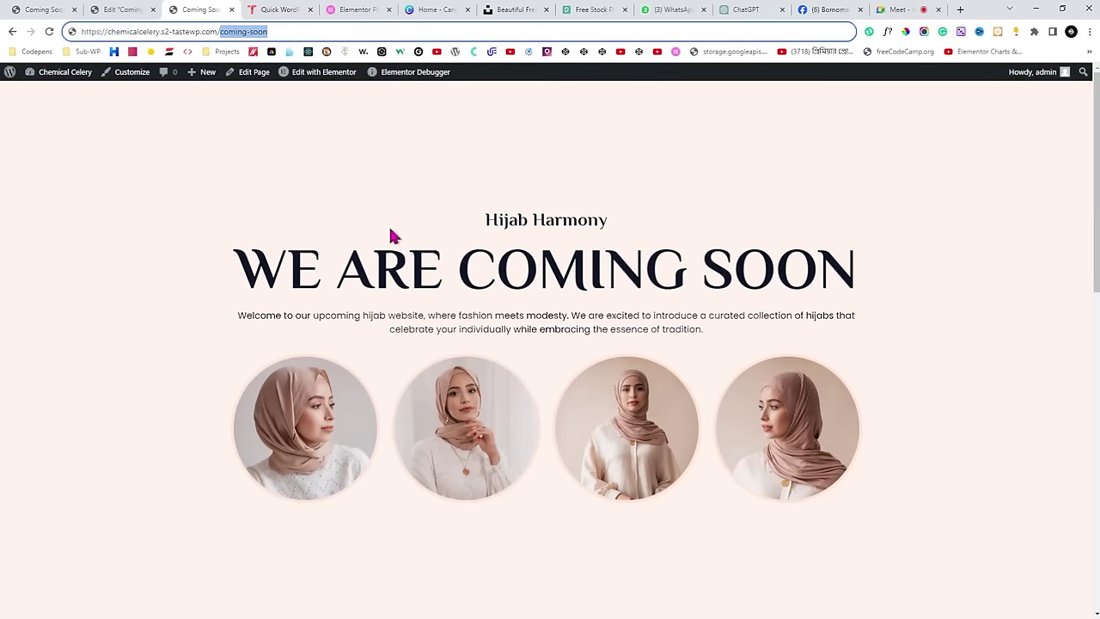
pyautogui.press('BackSpace')
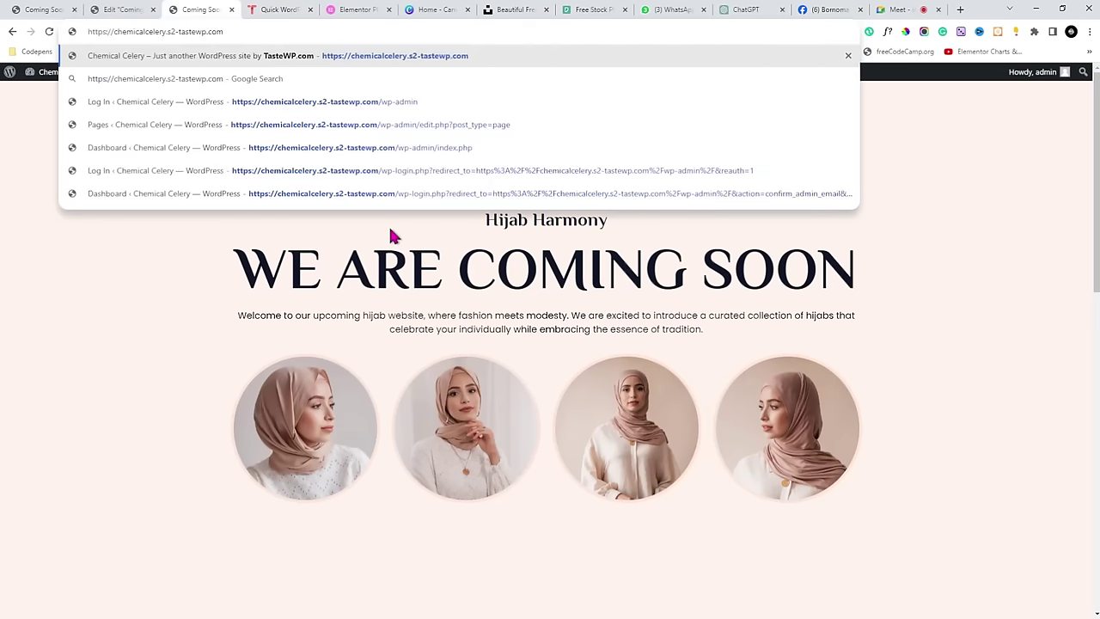
pyautogui.press('Return')
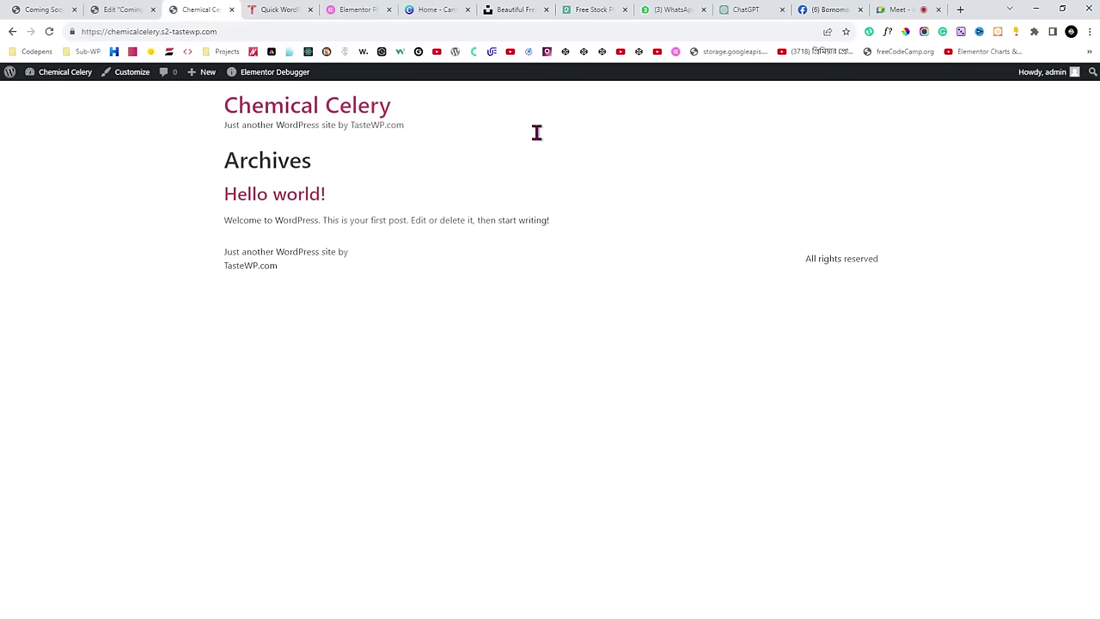
pyautogui.click(243, 32)
pyautogui.click(161, 188)
pyautogui.moveTo(50, 77)
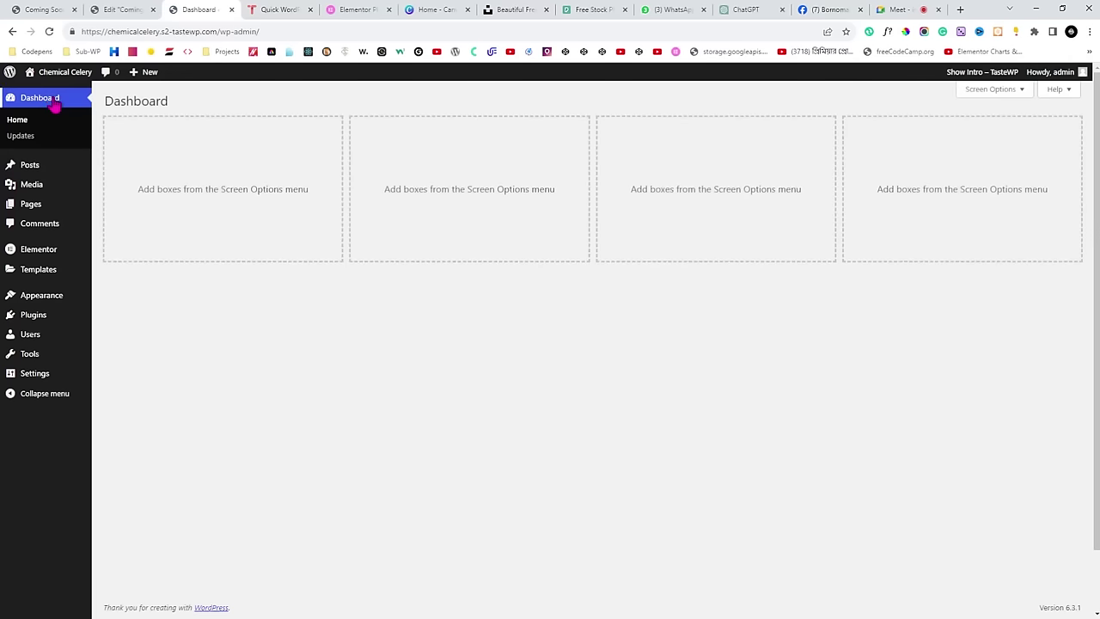
pyautogui.moveTo(41, 385)
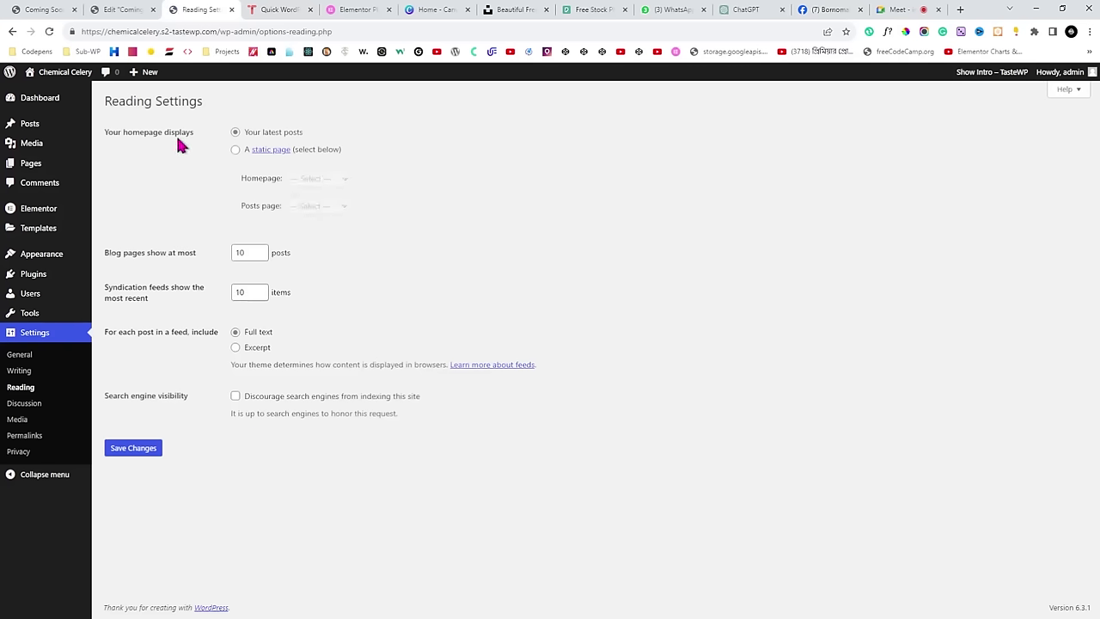
# Choose 'A static page' with Coming Soon as the Homepage, then save.
pyautogui.click(235, 150)
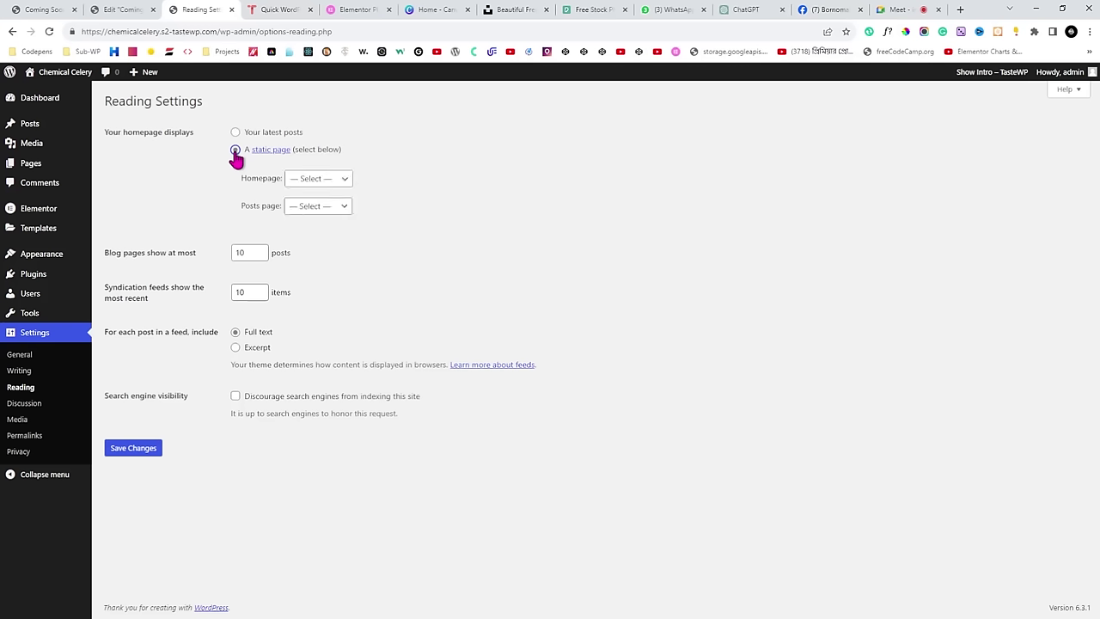
pyautogui.moveTo(242, 180); pyautogui.dragTo(263, 181)
pyautogui.click(334, 188)
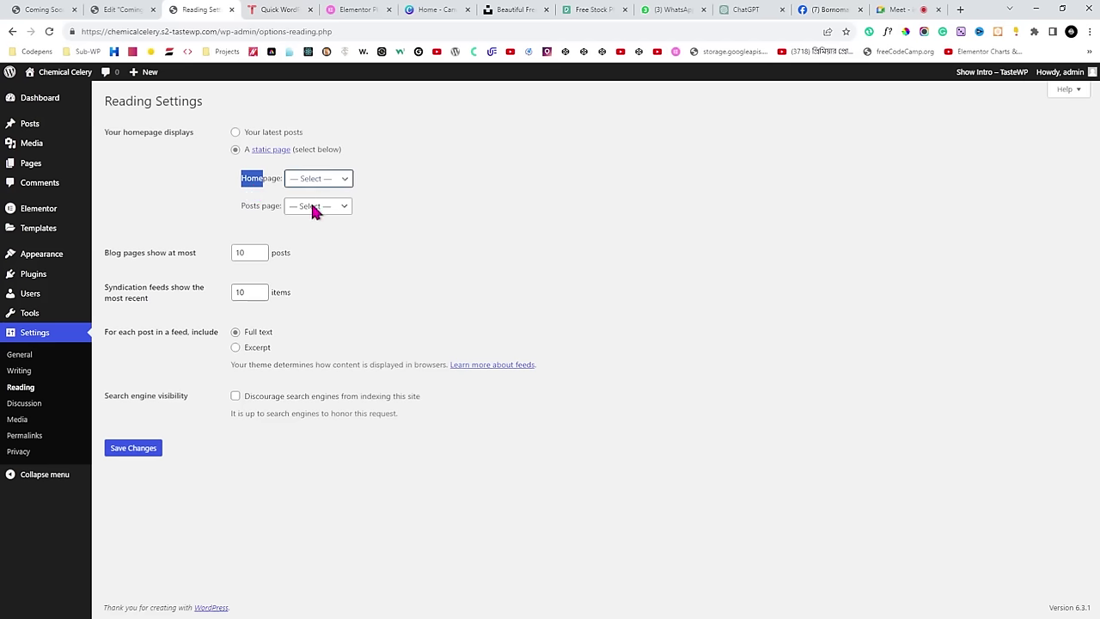
pyautogui.click(378, 173)
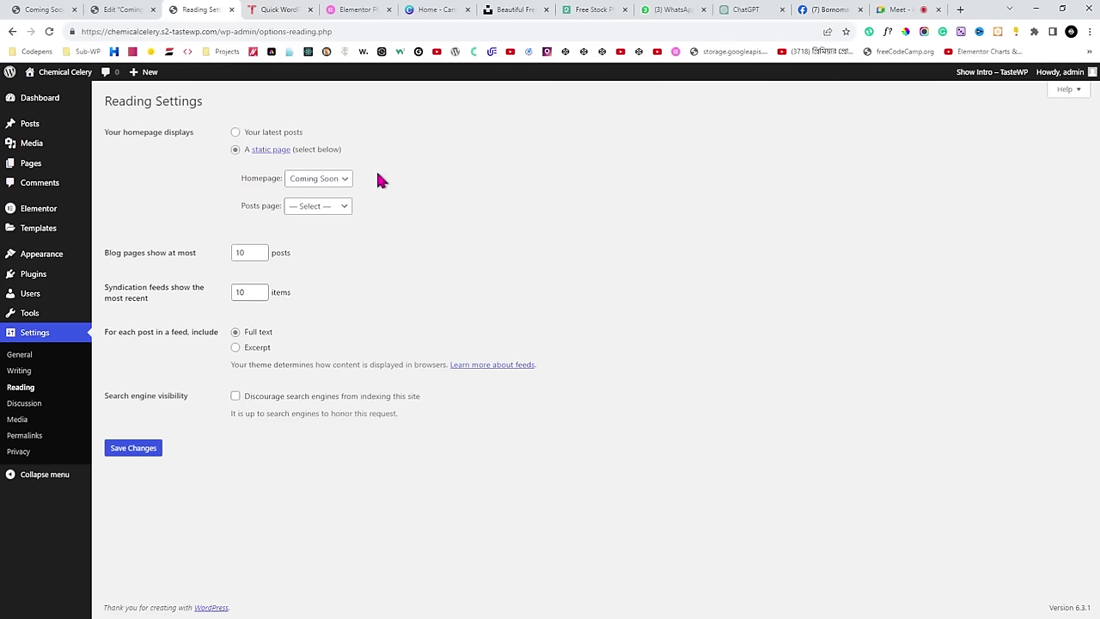
pyautogui.moveTo(217, 32); pyautogui.dragTo(84, 32)
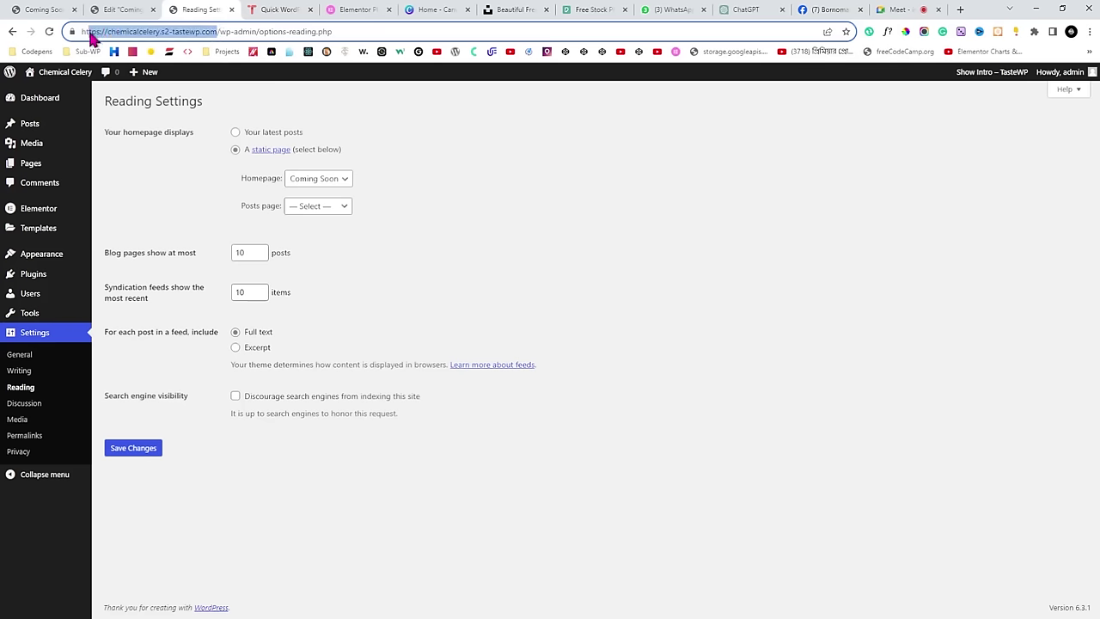
pyautogui.click(434, 164)
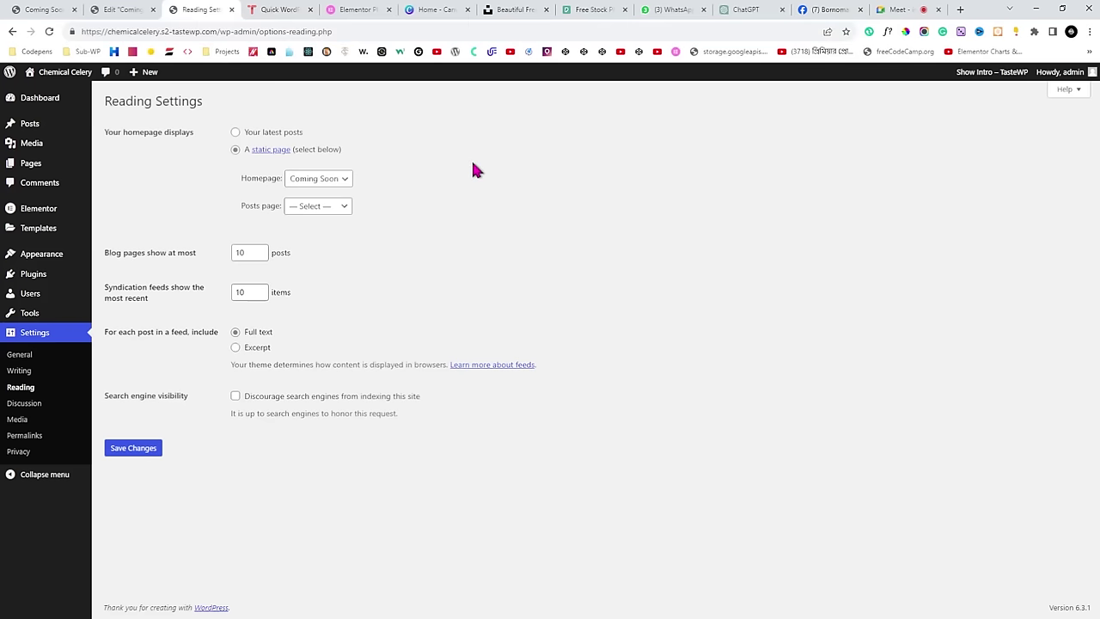
pyautogui.click(137, 449)
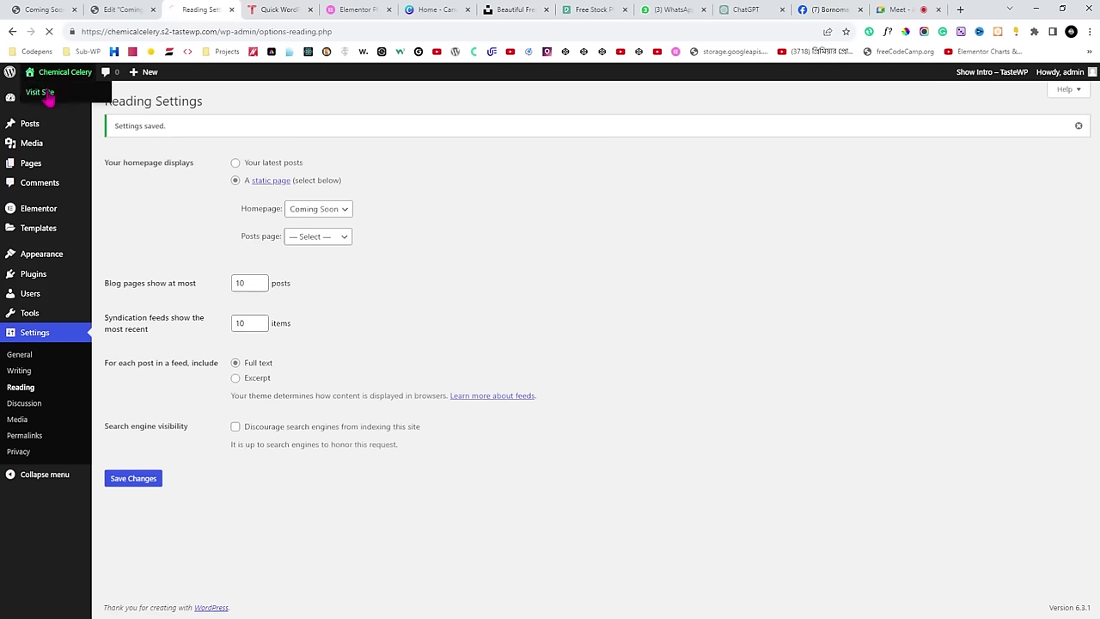
# Scroll through the Hijab Harmony coming-soon page at the site root and select its root URL.
pyautogui.scroll(-7, 544, 183)
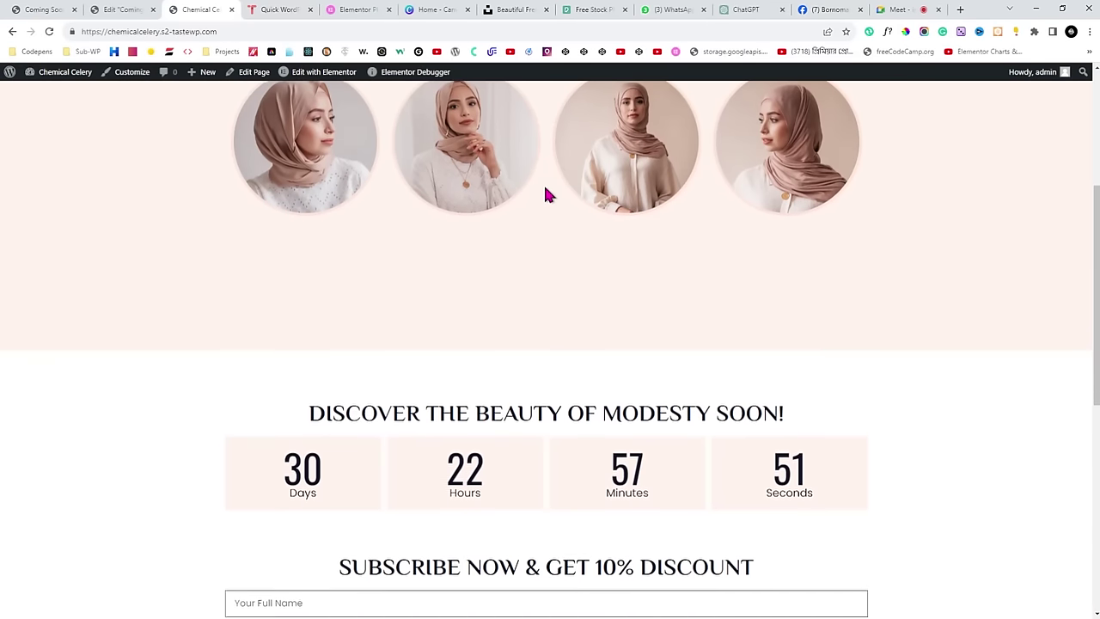
pyautogui.moveTo(210, 30); pyautogui.dragTo(74, 31)
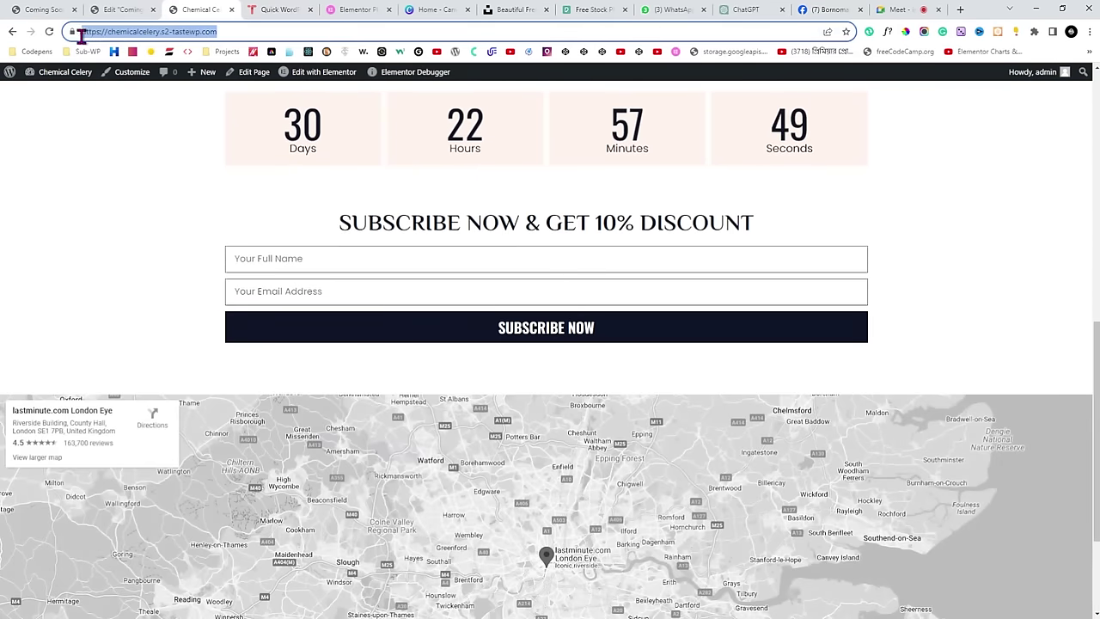
pyautogui.click(146, 166)
pyautogui.scroll(-2, 232, 256)
pyautogui.scroll(7, 232, 256)
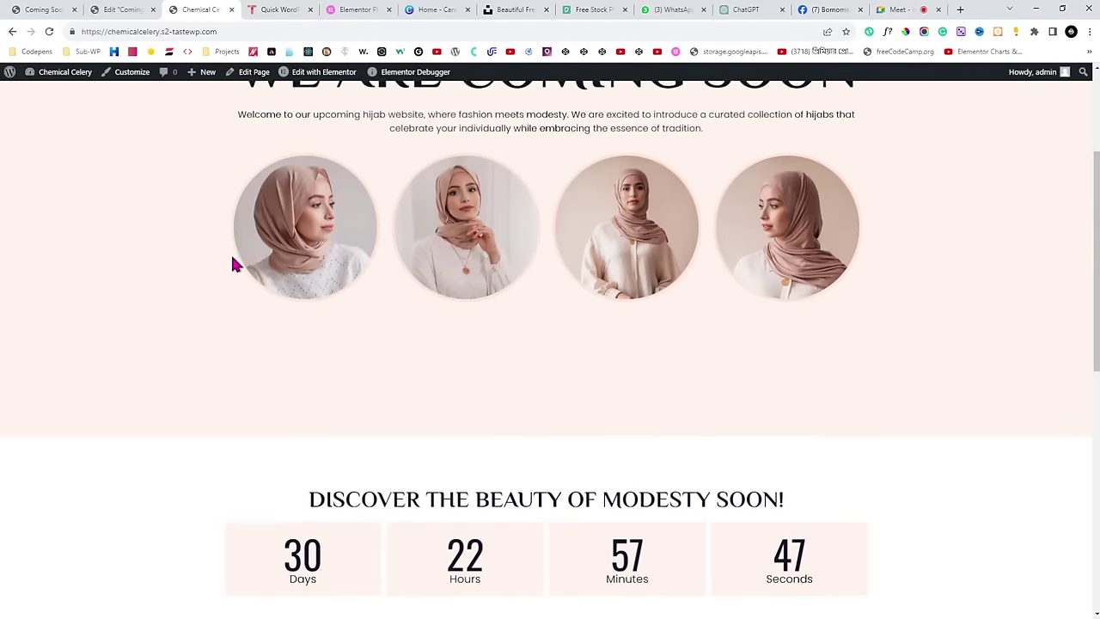
pyautogui.click(241, 31)
pyautogui.moveTo(241, 31); pyautogui.dragTo(62, 28)
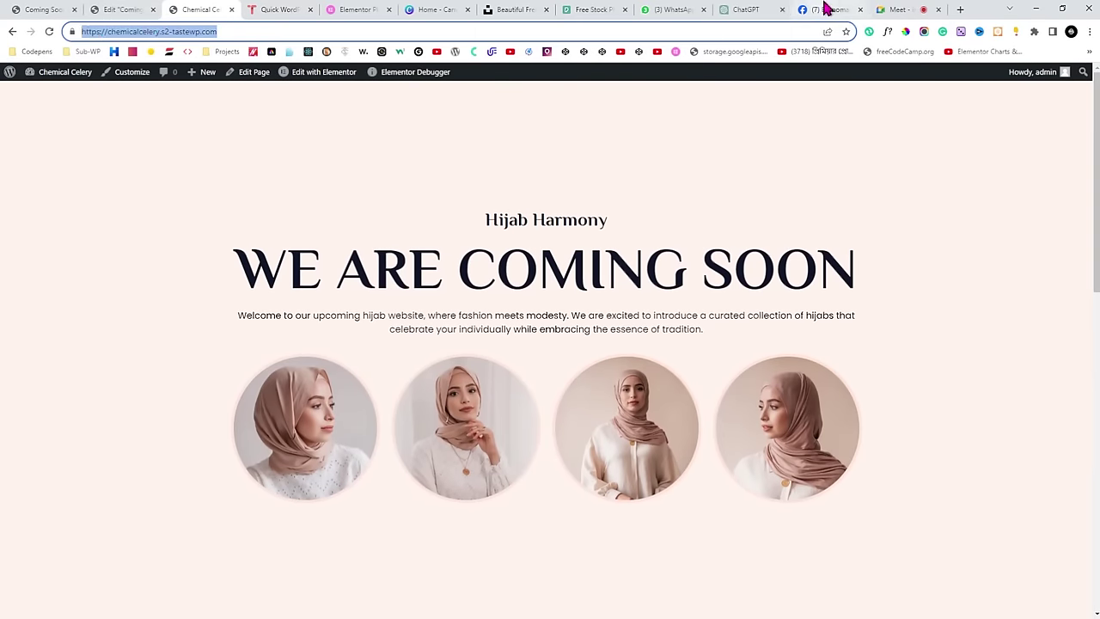
pyautogui.click(823, 9)
# Browse members' assignment posts in the Bornomala Academy Facebook group feed.
pyautogui.scroll(-5, 279, 259)
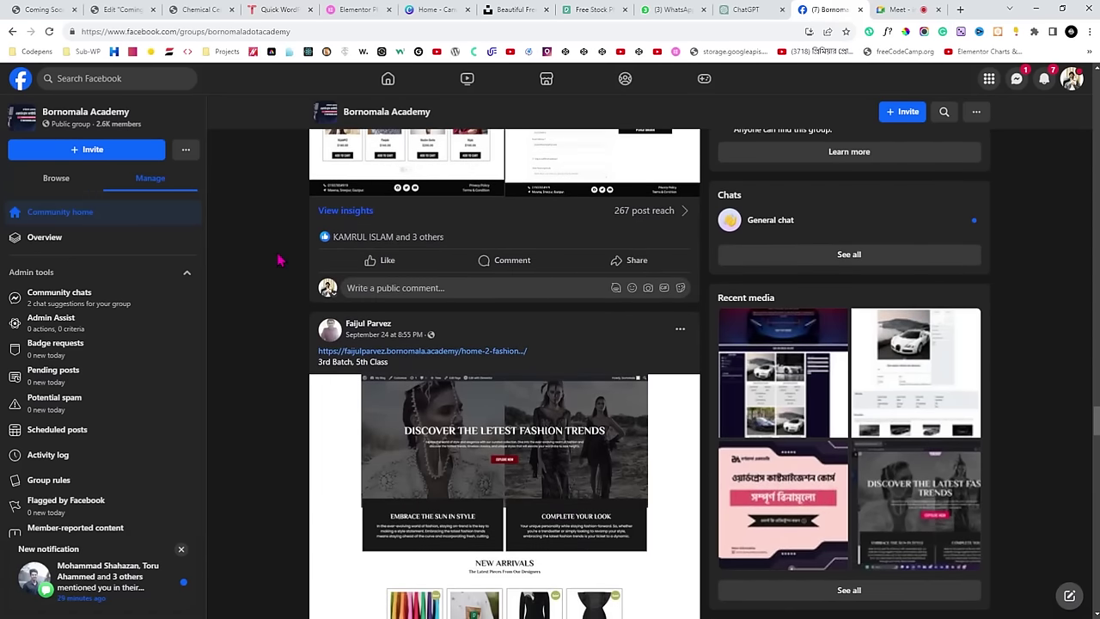
pyautogui.scroll(-10, 270, 312)
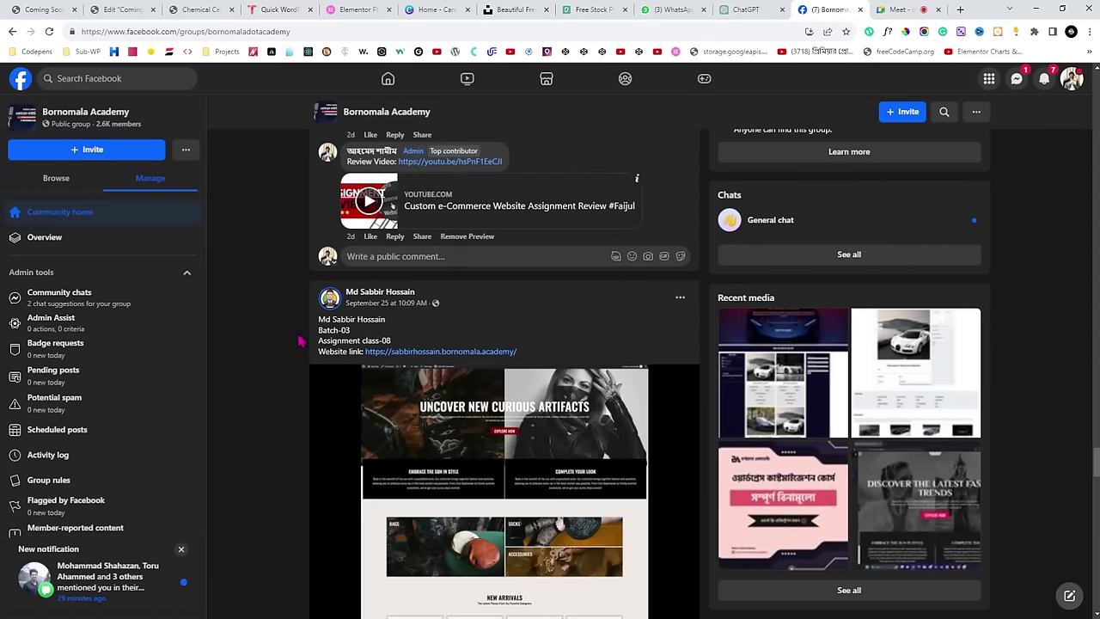
pyautogui.scroll(-4, 300, 341)
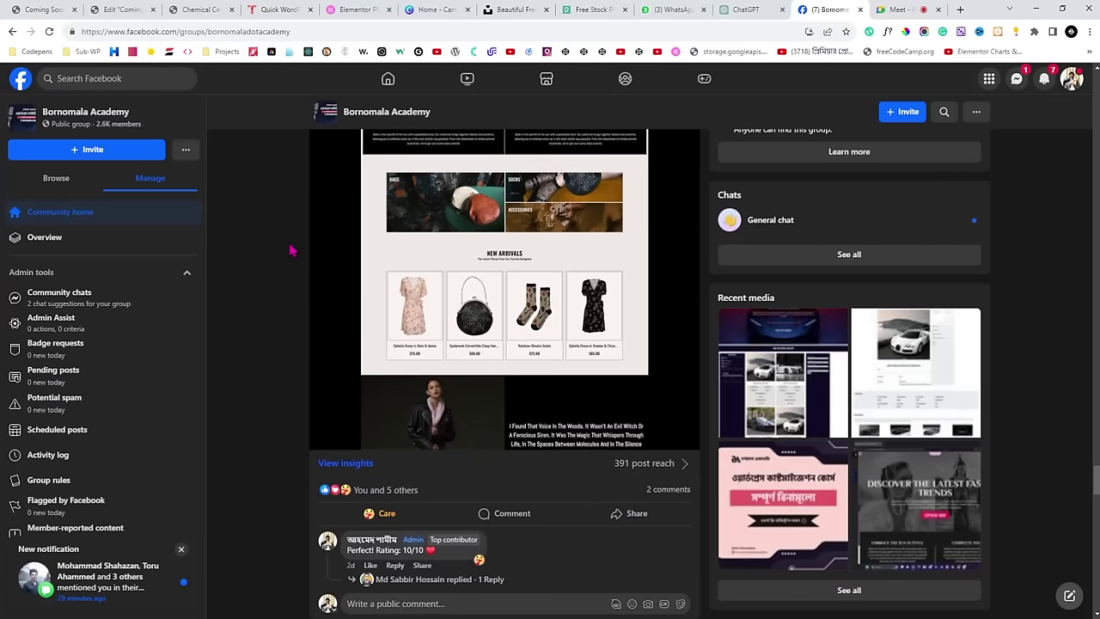
pyautogui.scroll(3, 291, 250)
pyautogui.scroll(3, 286, 326)
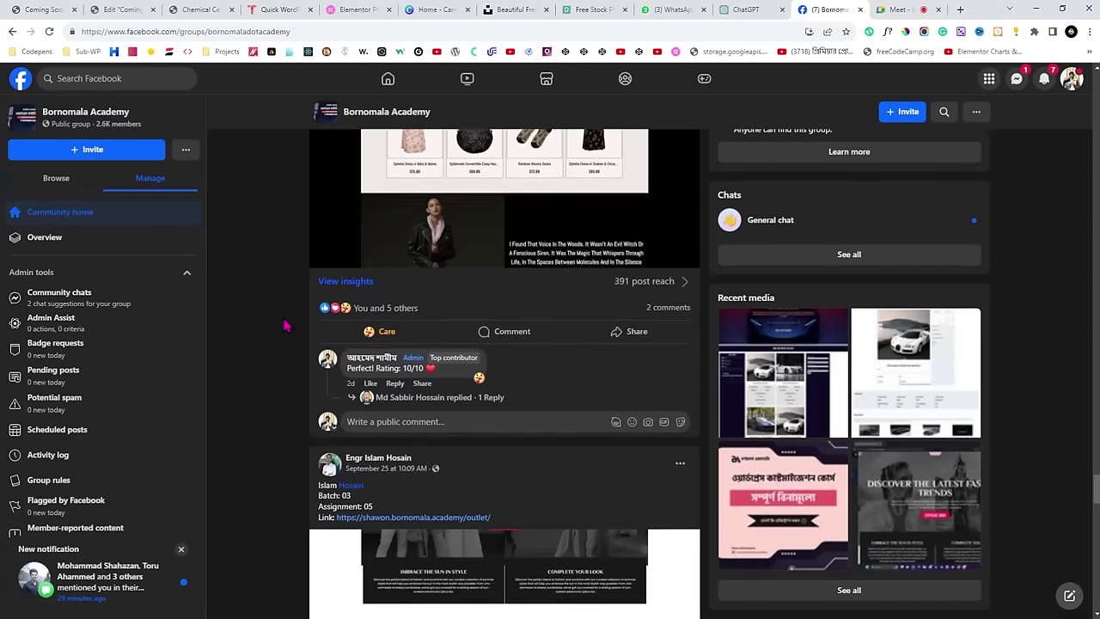
pyautogui.scroll(-2, 287, 326)
pyautogui.scroll(2, 286, 326)
pyautogui.scroll(15, 286, 326)
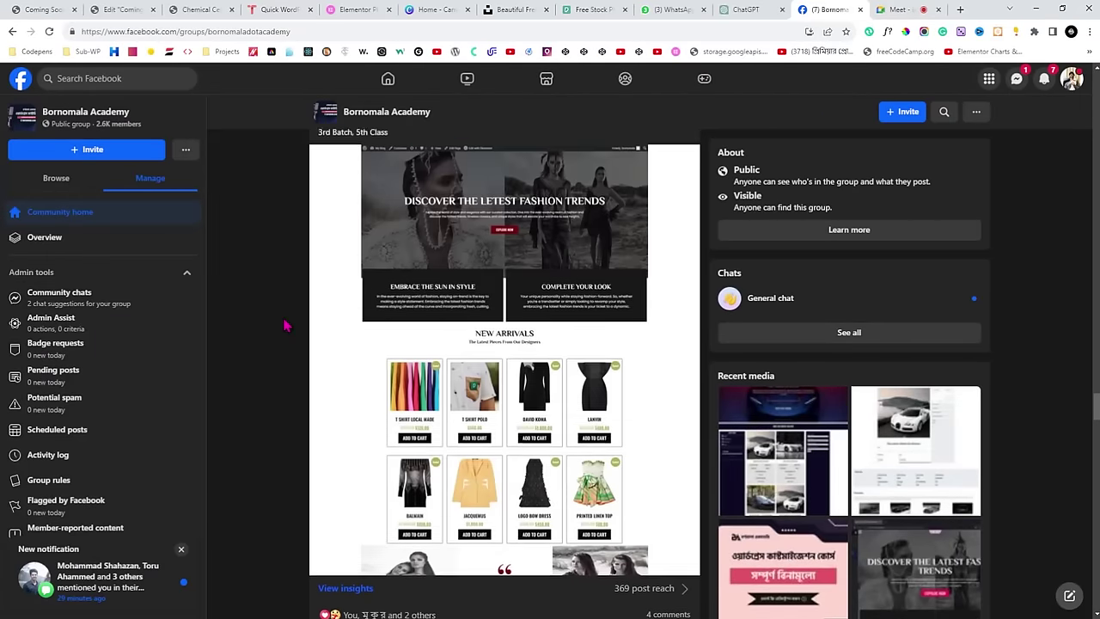
pyautogui.scroll(6, 286, 326)
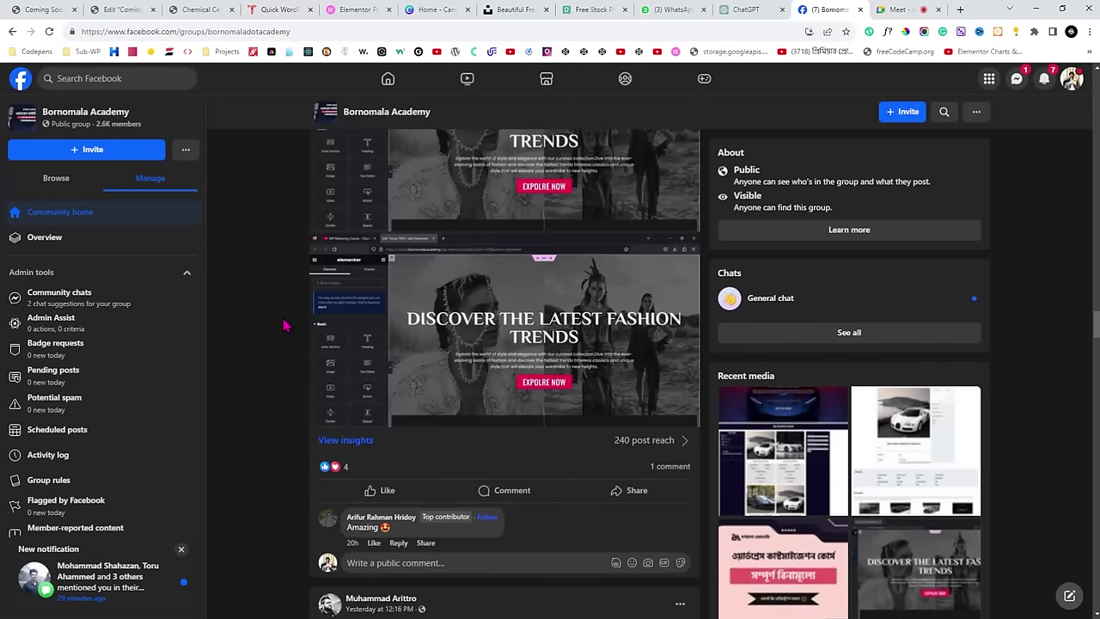
pyautogui.click(898, 10)
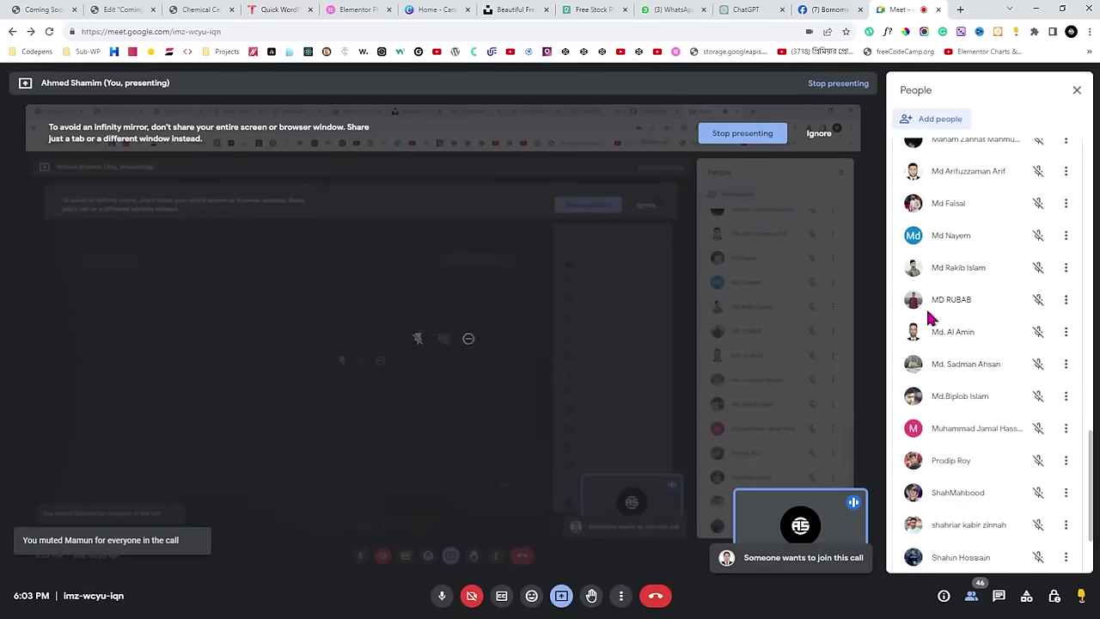
# Glance at the TasteWP credentials page from the Meet call, then return to the Facebook group.
pyautogui.scroll(15, 929, 318)
pyautogui.scroll(1, 928, 318)
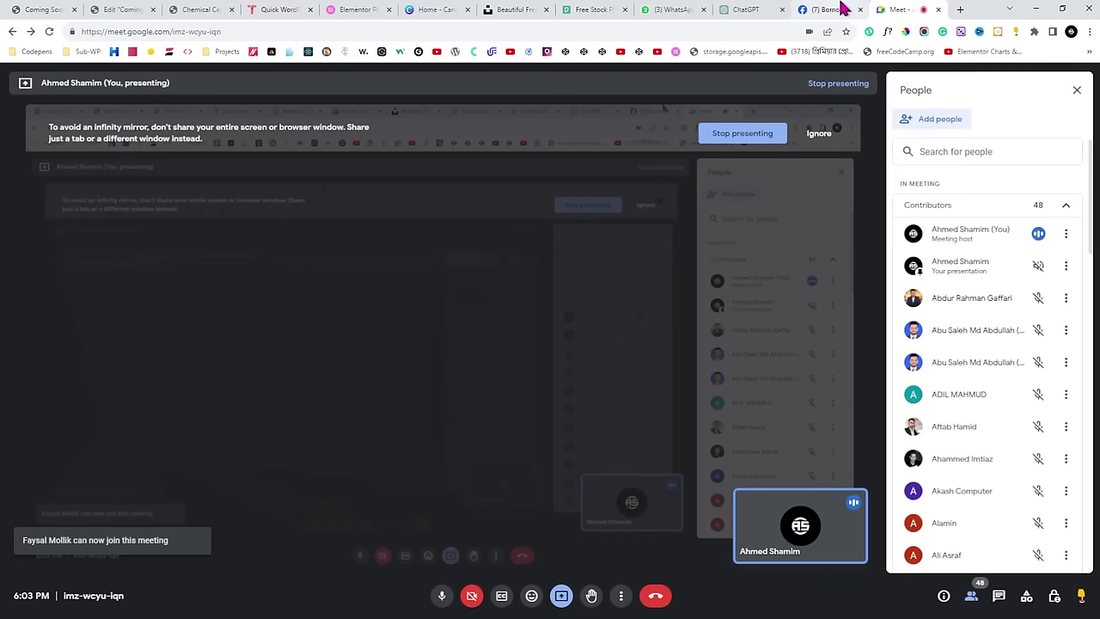
pyautogui.click(284, 9)
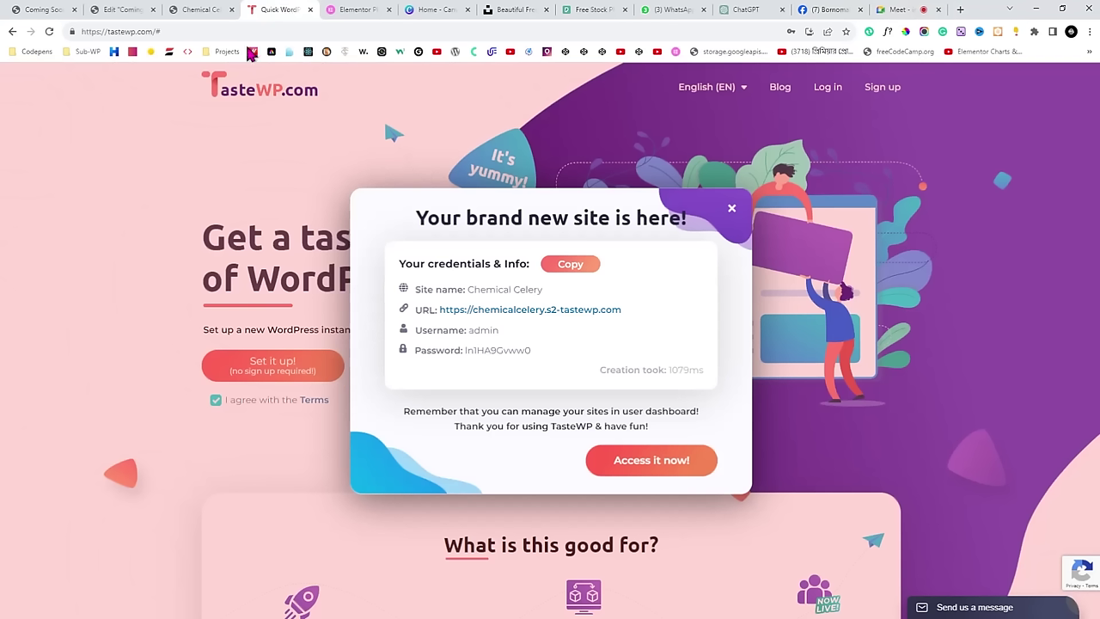
pyautogui.click(895, 10)
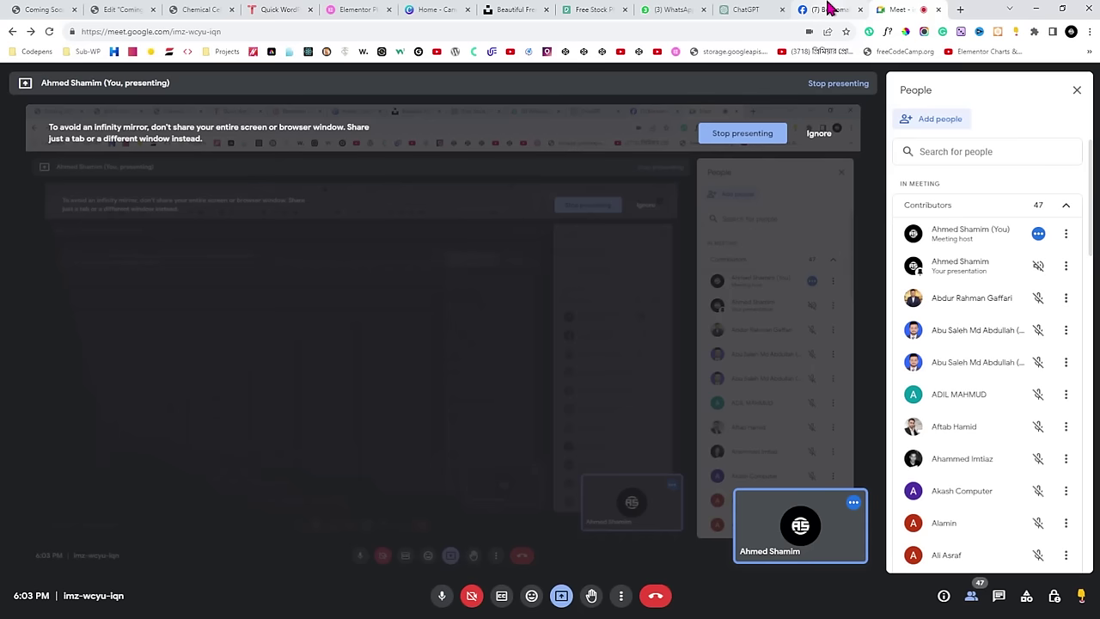
pyautogui.click(830, 8)
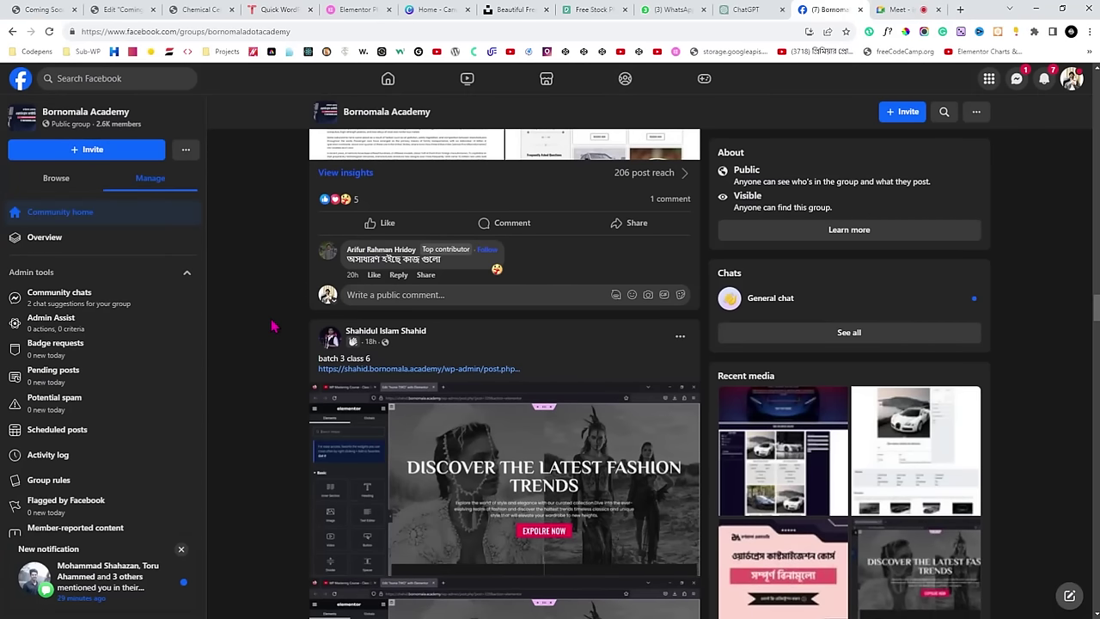
# Return to the top of the Bornomala Academy group feed and start a new post via 'Write something…'.
pyautogui.scroll(10, 271, 325)
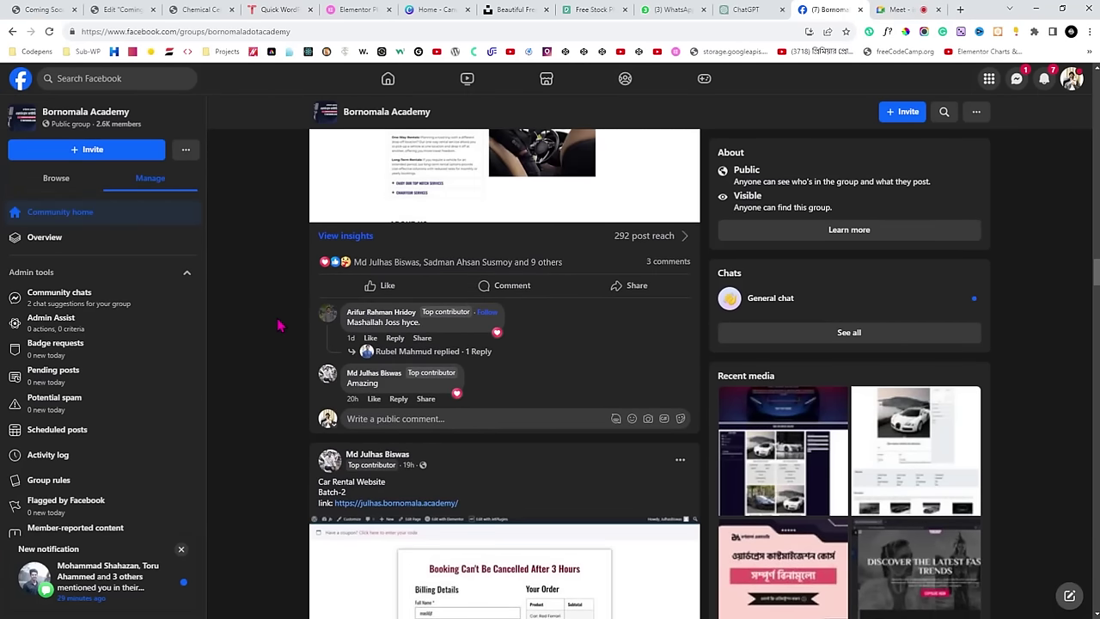
pyautogui.scroll(-3, 277, 325)
pyautogui.scroll(1, 290, 287)
pyautogui.scroll(-1, 289, 290)
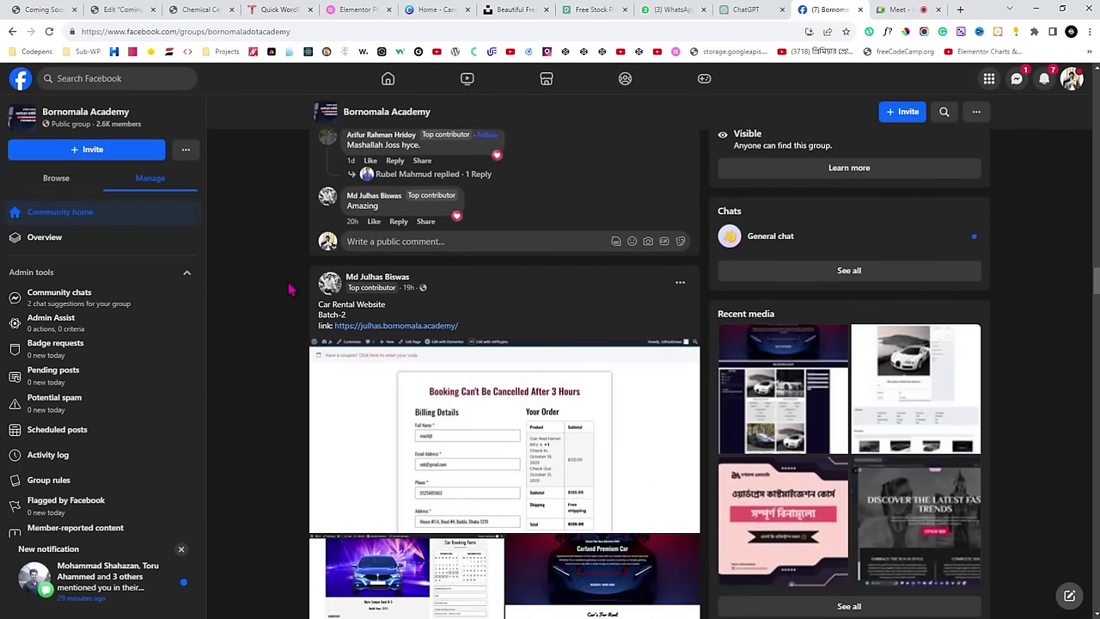
pyautogui.scroll(-8, 289, 290)
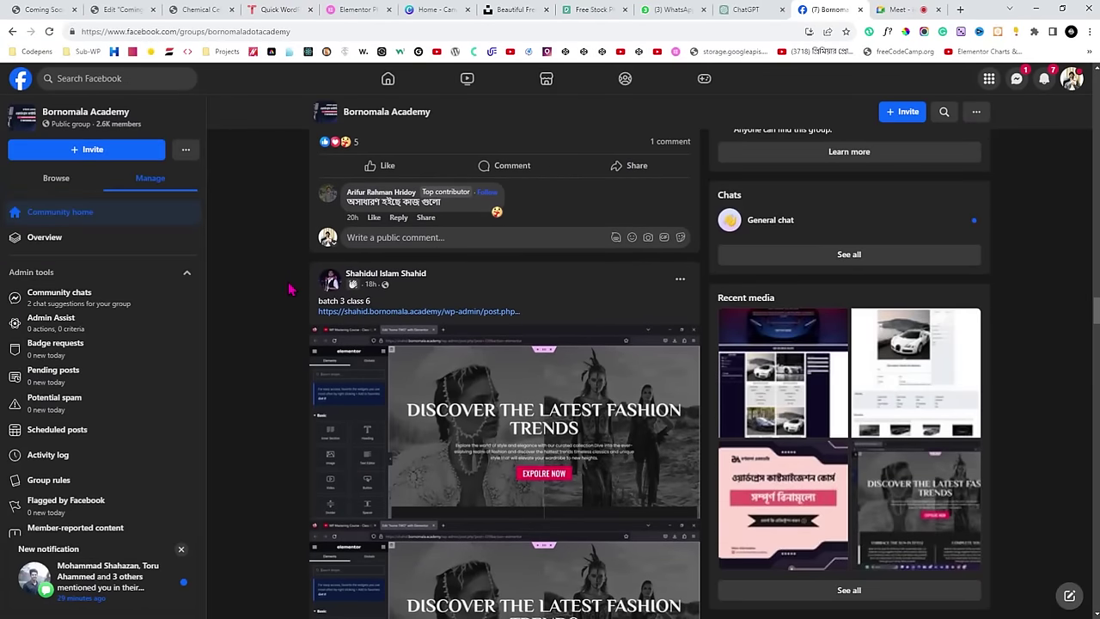
pyautogui.scroll(-7, 292, 320)
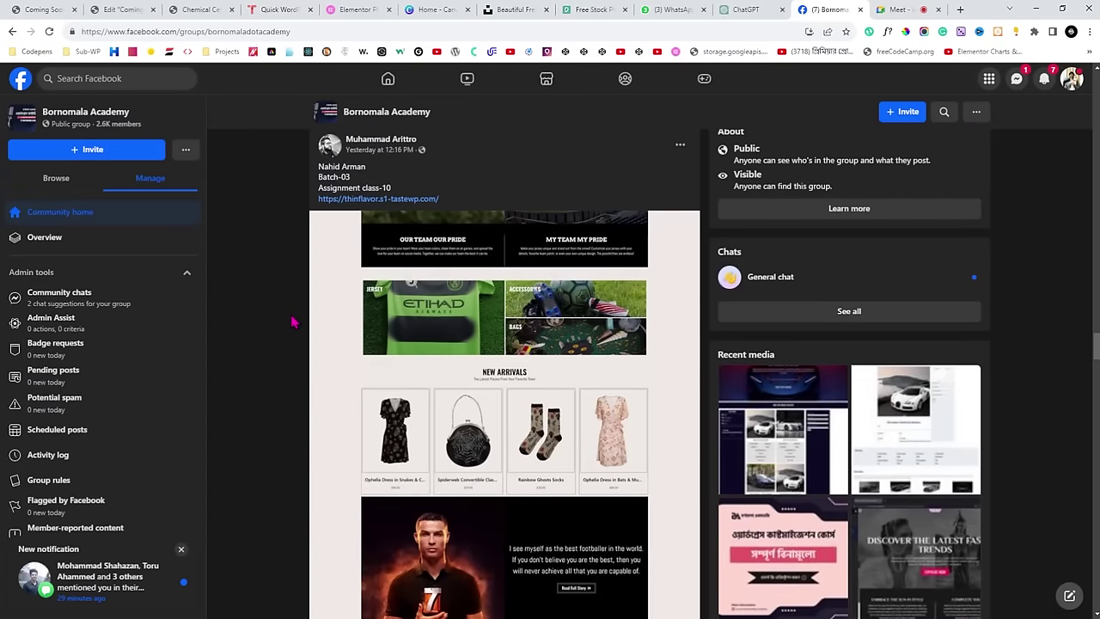
pyautogui.scroll(12, 292, 322)
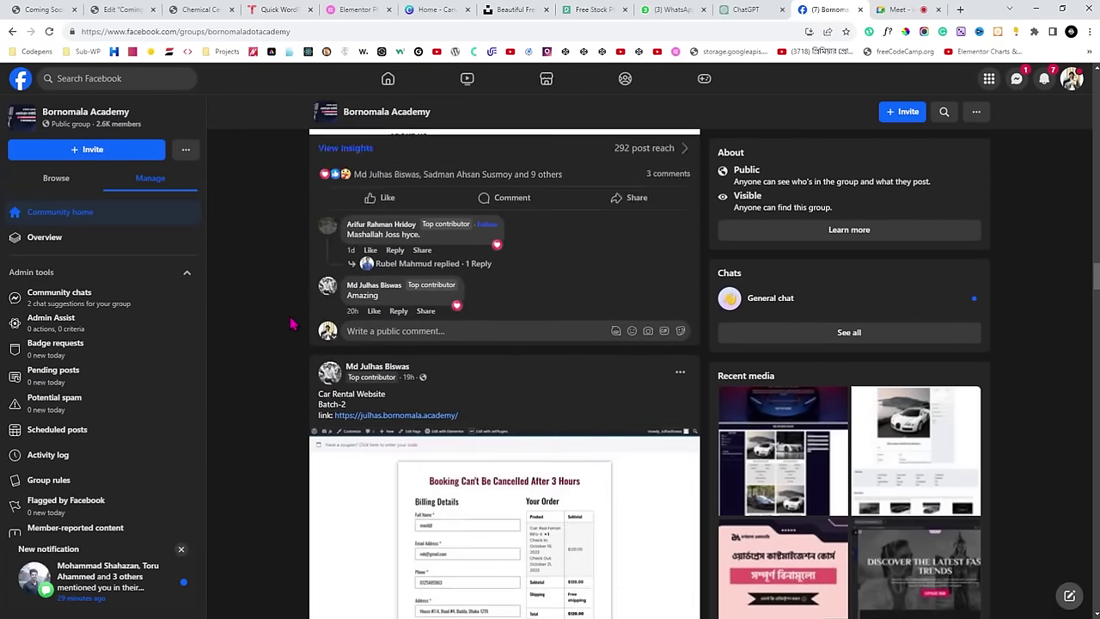
pyautogui.scroll(12, 290, 324)
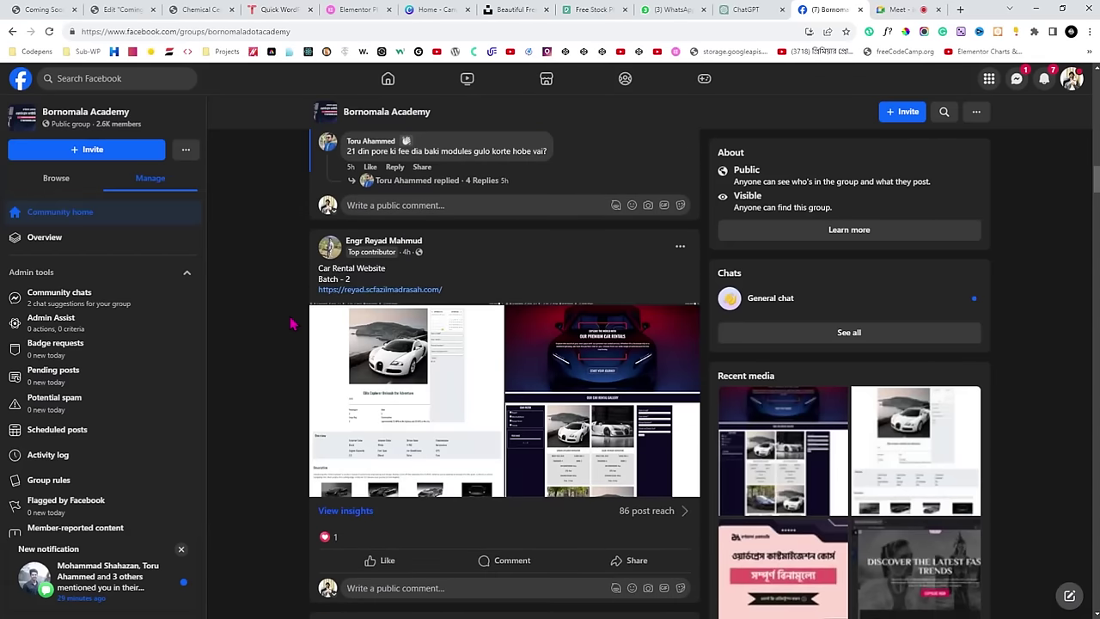
pyautogui.scroll(10, 290, 324)
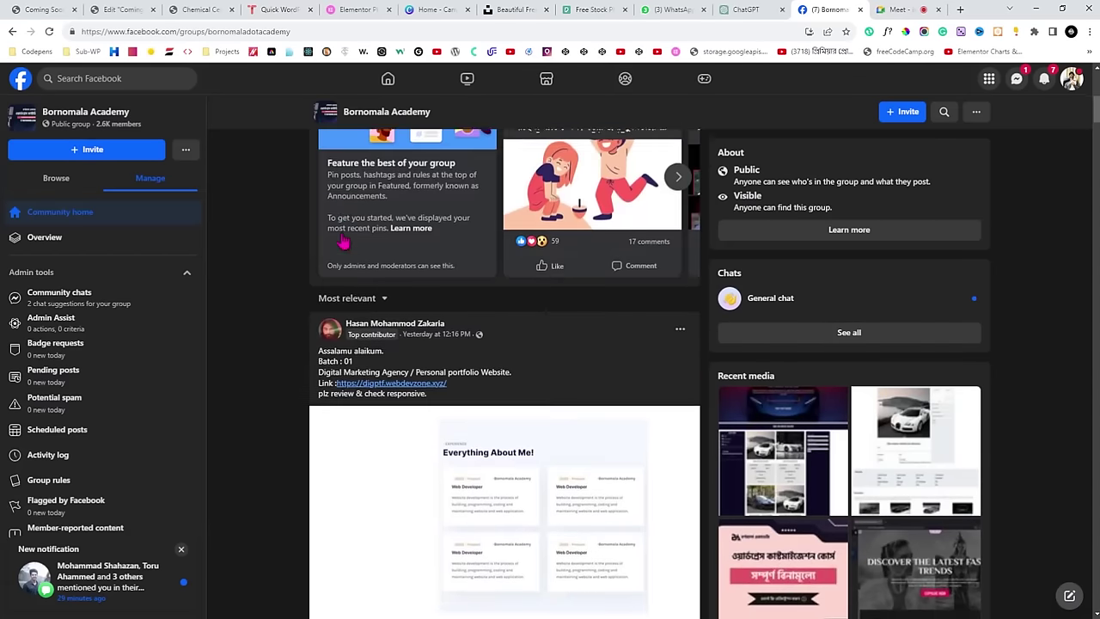
pyautogui.scroll(5, 343, 243)
pyautogui.scroll(-3, 429, 267)
pyautogui.click(502, 291)
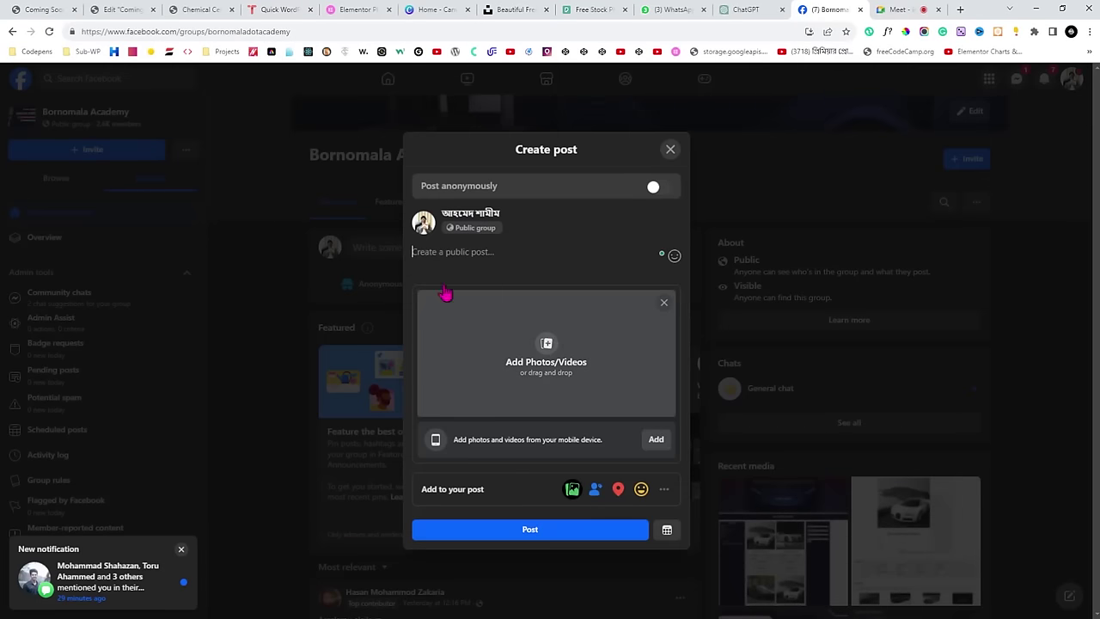
pyautogui.click(215, 8)
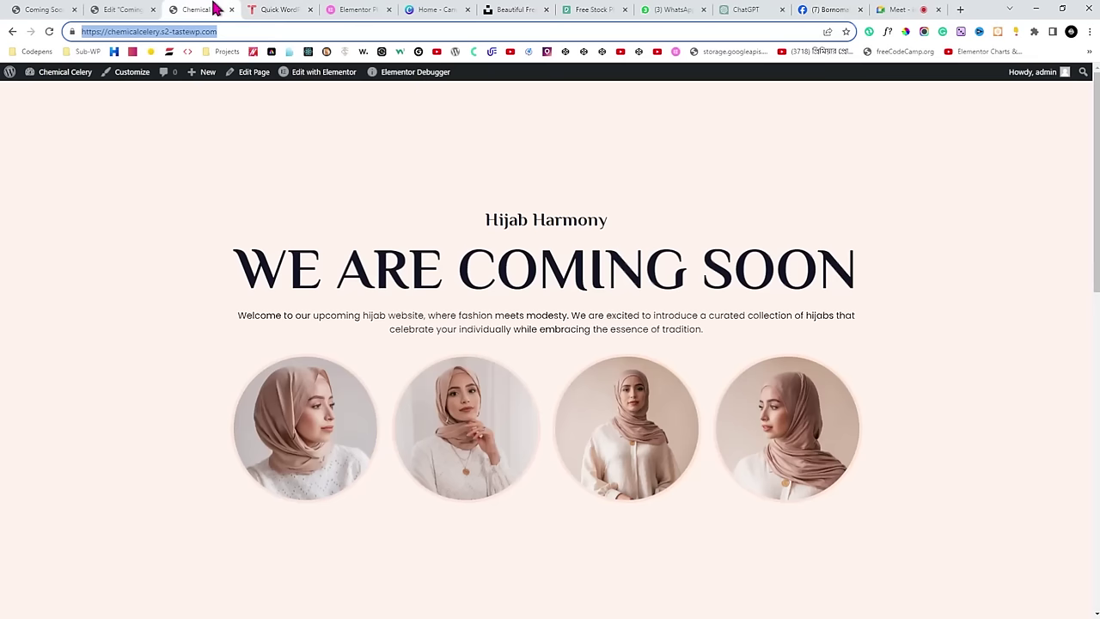
pyautogui.click(526, 176)
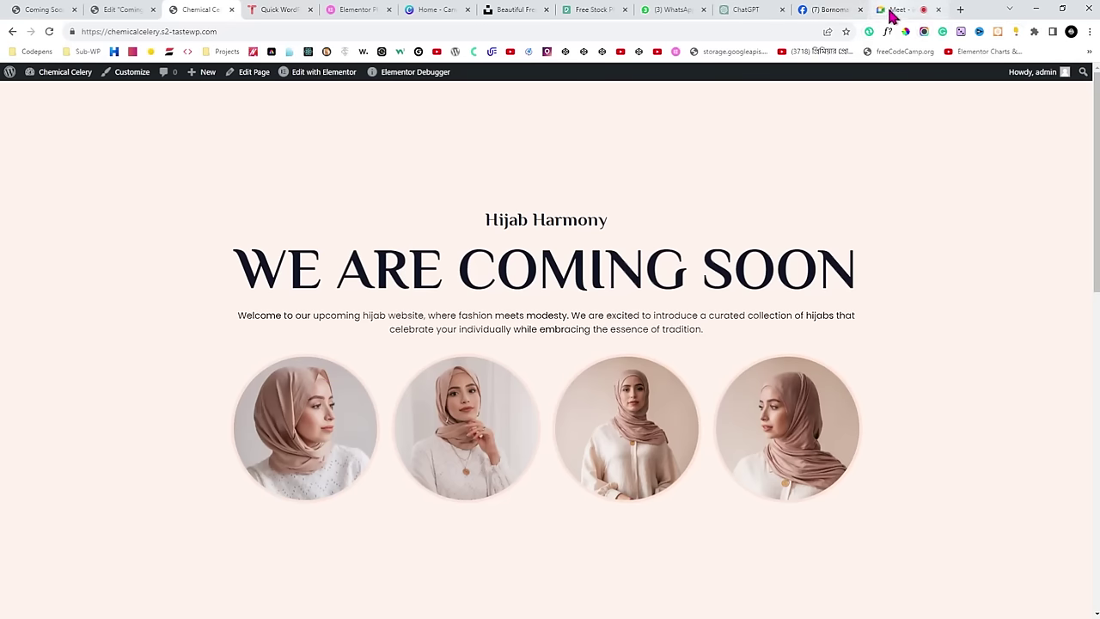
pyautogui.click(824, 11)
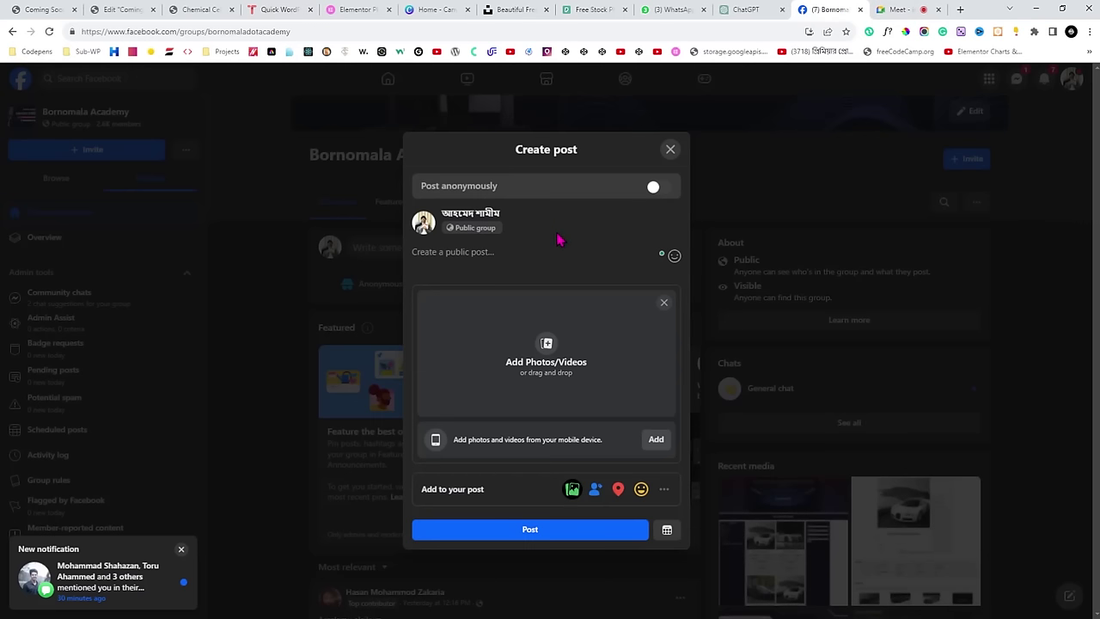